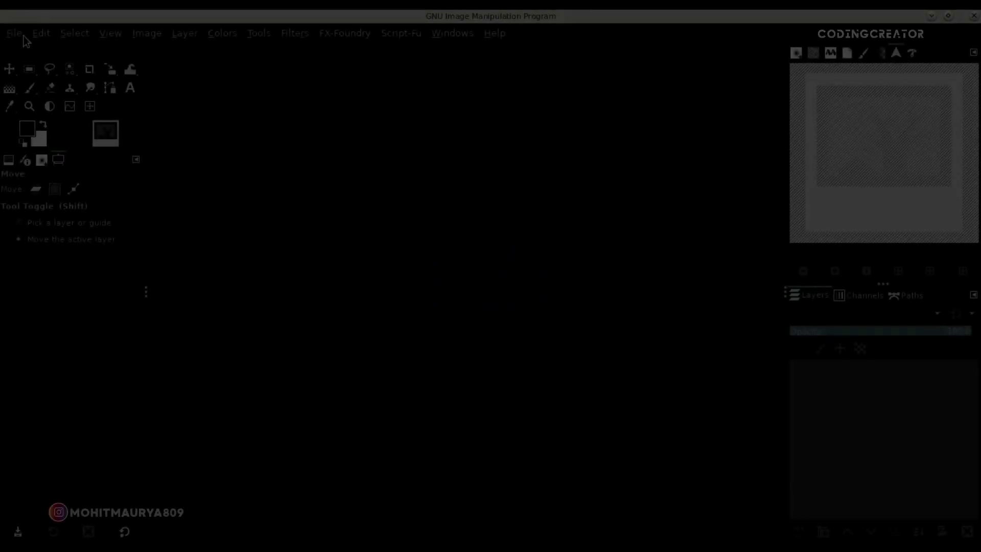
Open GIMP's File menu to begin setting up a new image
{"action": "left_click", "coordinate": [22, 34]}
Create a 1920×1080, 300 ppi image with transparent fill and zoom it to fit the window
{"action": "left_click", "coordinate": [152, 53]}
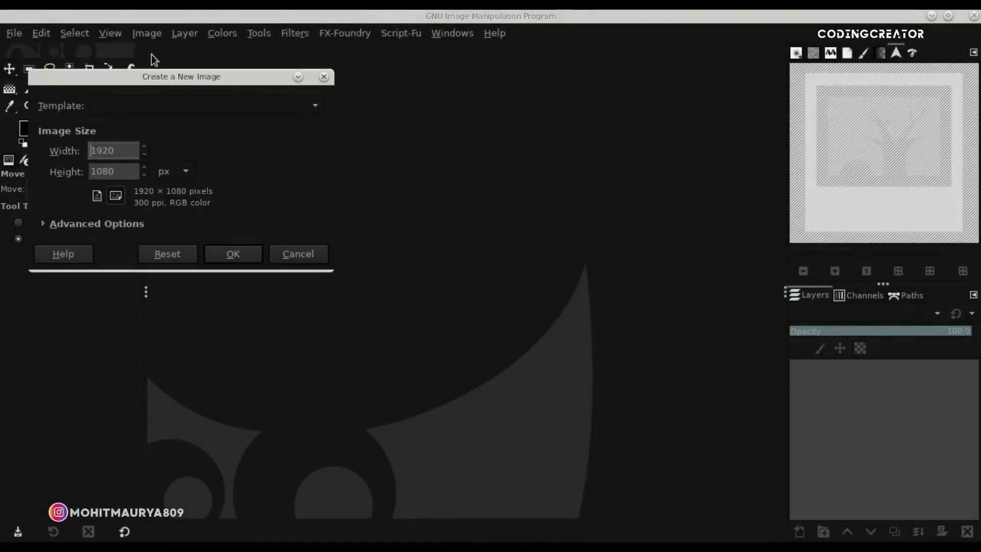
{"action": "double_click", "coordinate": [120, 150]}
{"action": "key", "text": "Tab"}
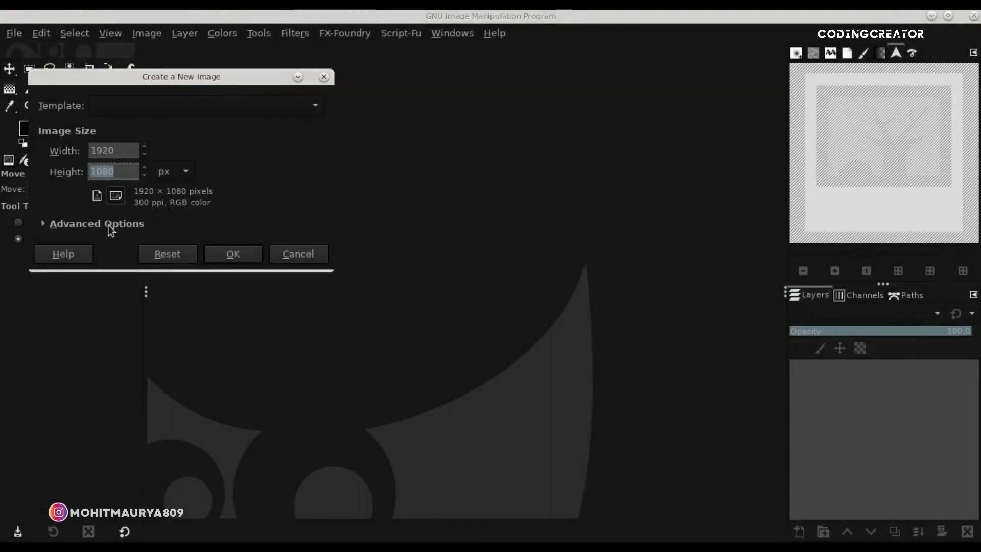
{"action": "left_click", "coordinate": [112, 229]}
{"action": "left_click_drag", "start_coordinate": [152, 250], "coordinate": [128, 246]}
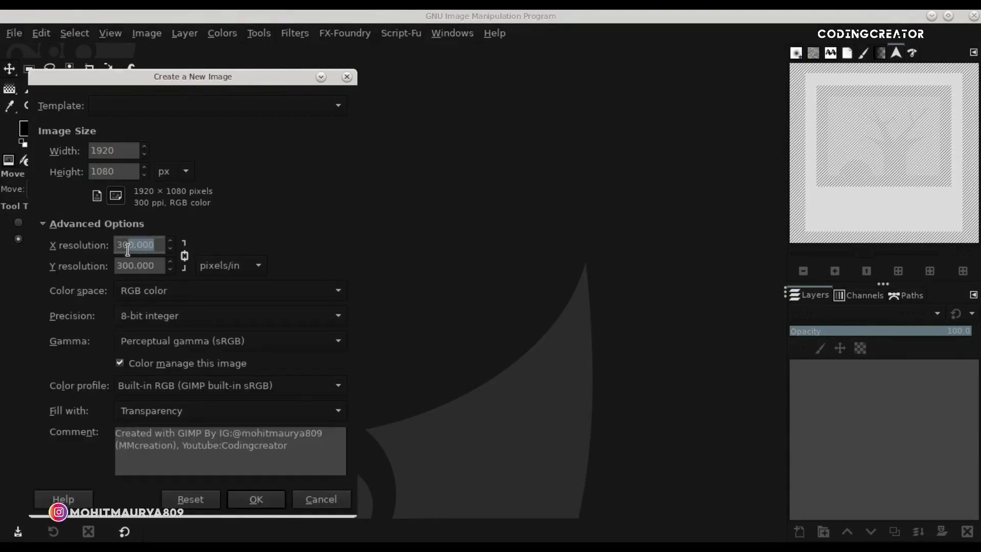
{"action": "left_click", "coordinate": [255, 501]}
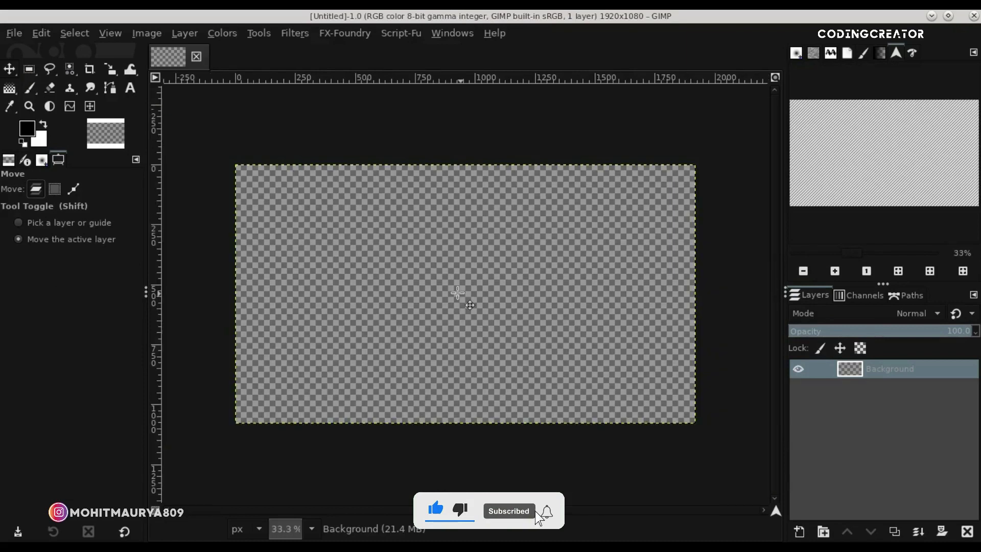
{"action": "left_click", "coordinate": [777, 79]}
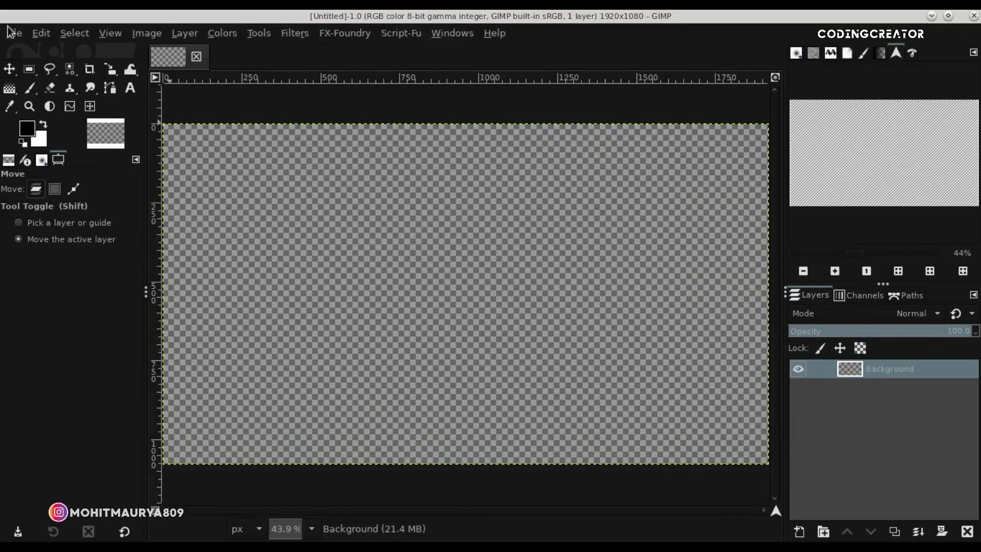
Open street-381227.jpg from the Stocks of Road folder as a new layer
{"action": "left_click", "coordinate": [9, 31]}
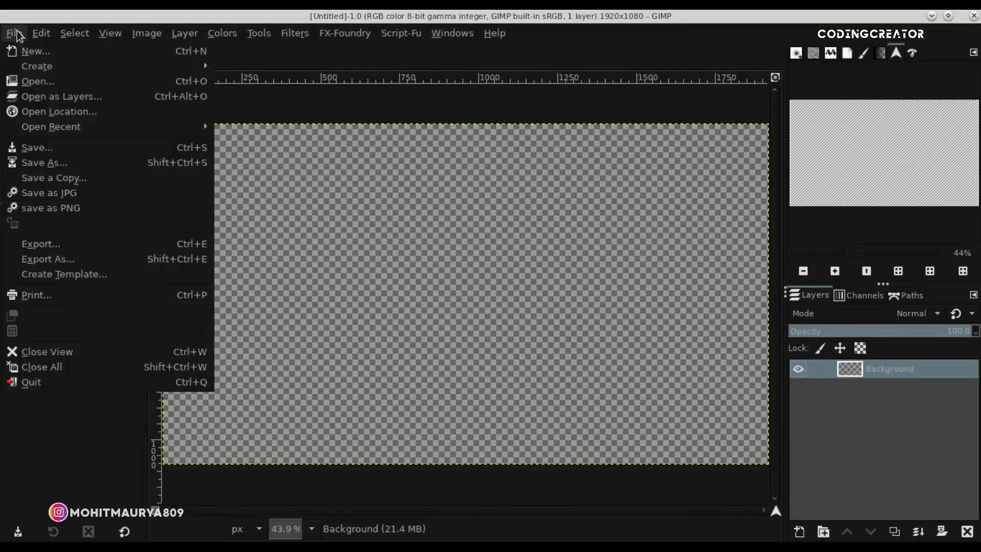
{"action": "left_click", "coordinate": [143, 94]}
{"action": "left_click", "coordinate": [126, 344]}
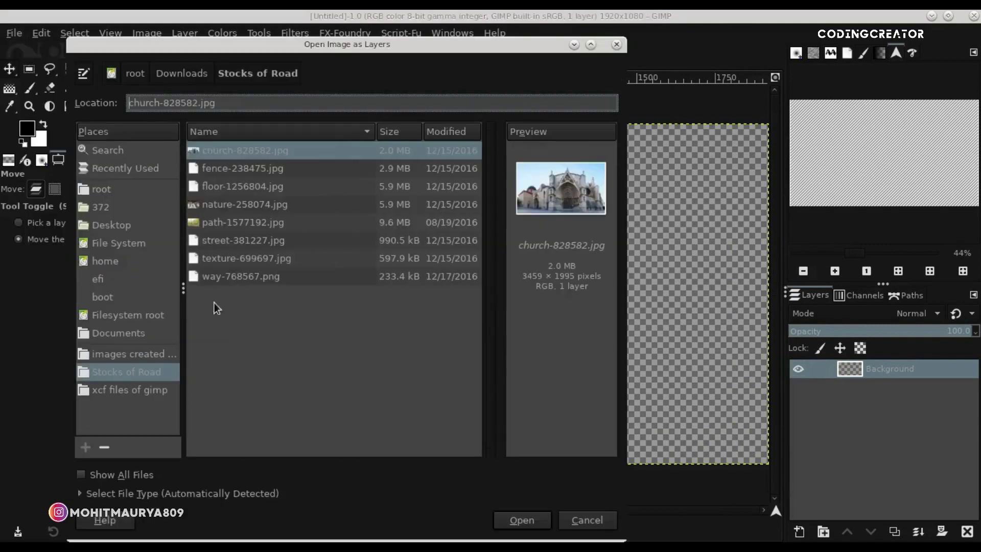
{"action": "left_click", "coordinate": [245, 238]}
{"action": "left_click", "coordinate": [519, 520]}
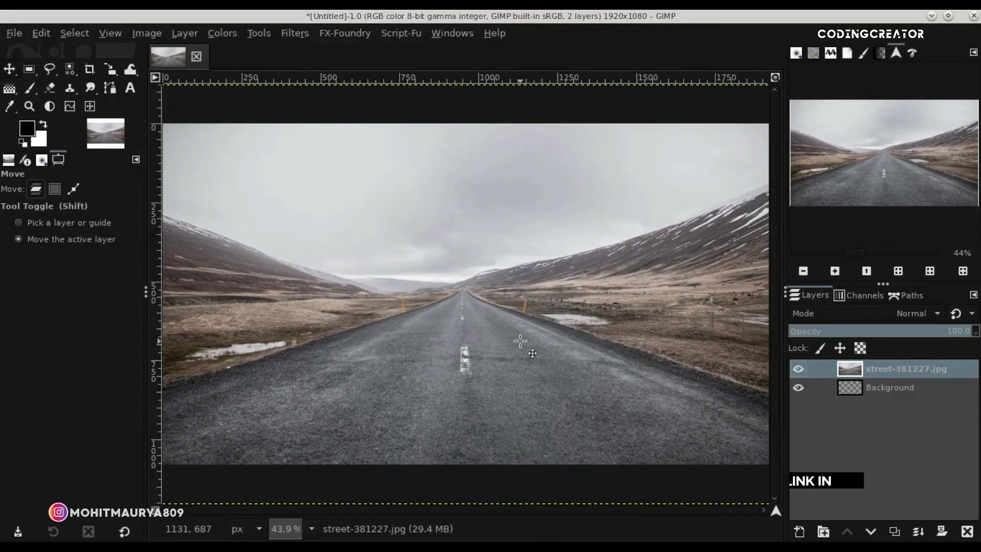
Turn on Snap to Canvas Edges from the View menu
{"action": "scroll", "coordinate": [522, 342], "scroll_direction": "down", "scroll_amount": 1, "text": "ctrl"}
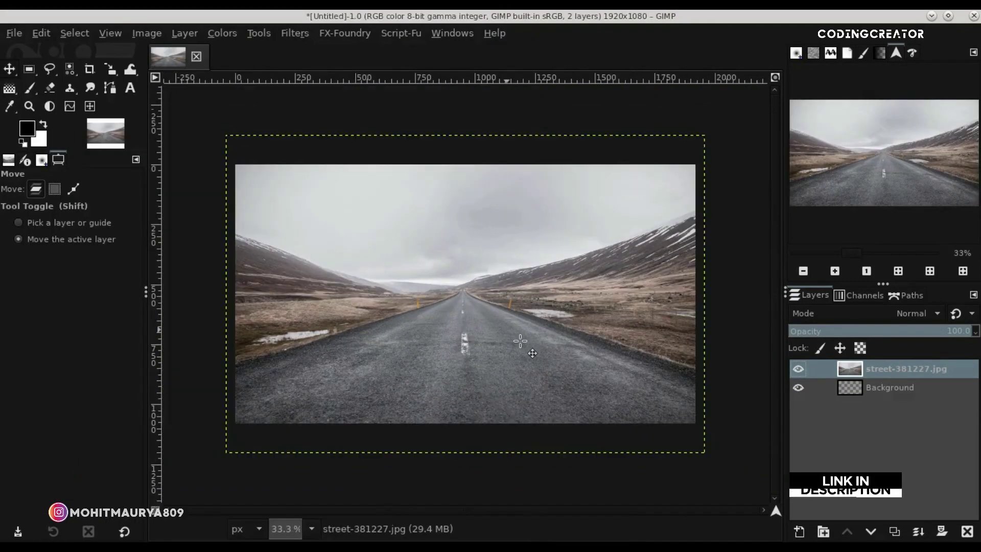
{"action": "left_click", "coordinate": [112, 34]}
{"action": "left_click", "coordinate": [181, 363]}
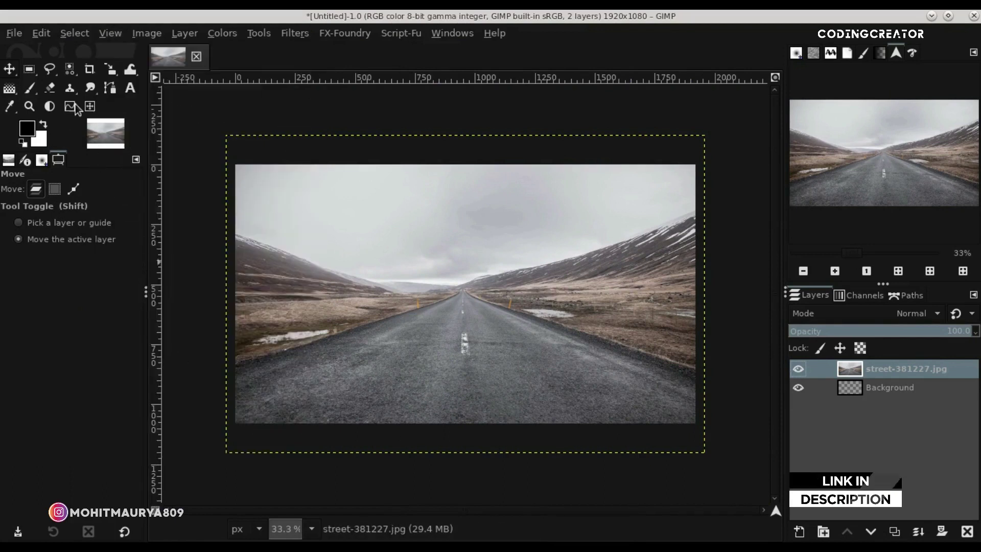
Scale the road photo layer down to about 1924×1278 px
{"action": "left_click", "coordinate": [112, 72]}
{"action": "left_click", "coordinate": [408, 248]}
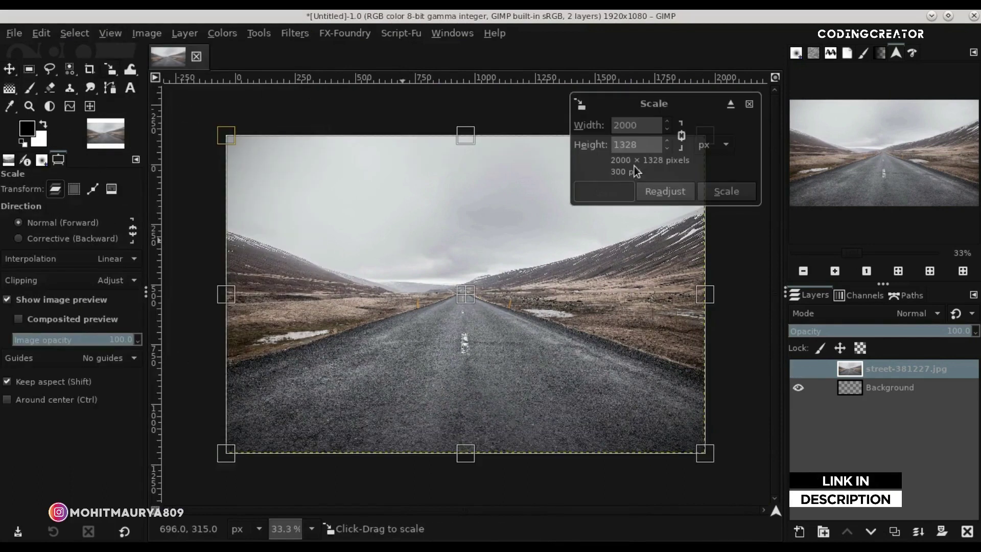
{"action": "left_click", "coordinate": [731, 104]}
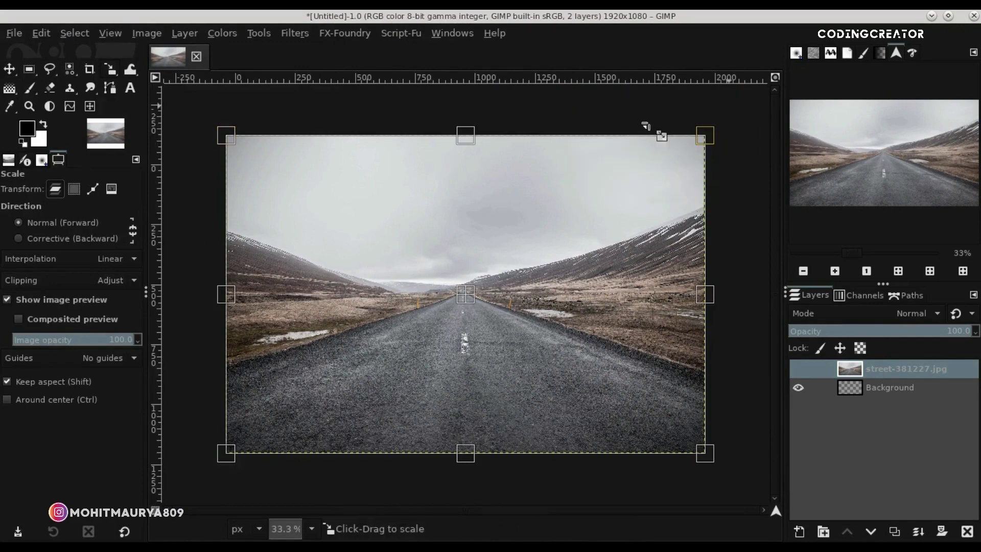
{"action": "left_click_drag", "start_coordinate": [700, 141], "coordinate": [691, 144]}
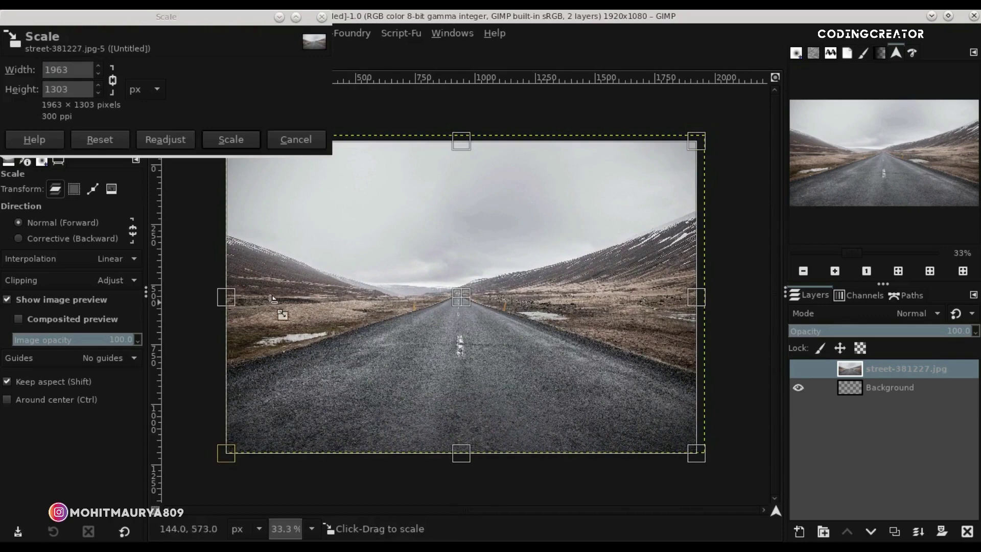
{"action": "mouse_move", "coordinate": [226, 453]}
{"action": "left_mouse_down"}
{"action": "mouse_move", "coordinate": [247, 424]}
{"action": "mouse_move", "coordinate": [230, 434]}
{"action": "left_mouse_up"}
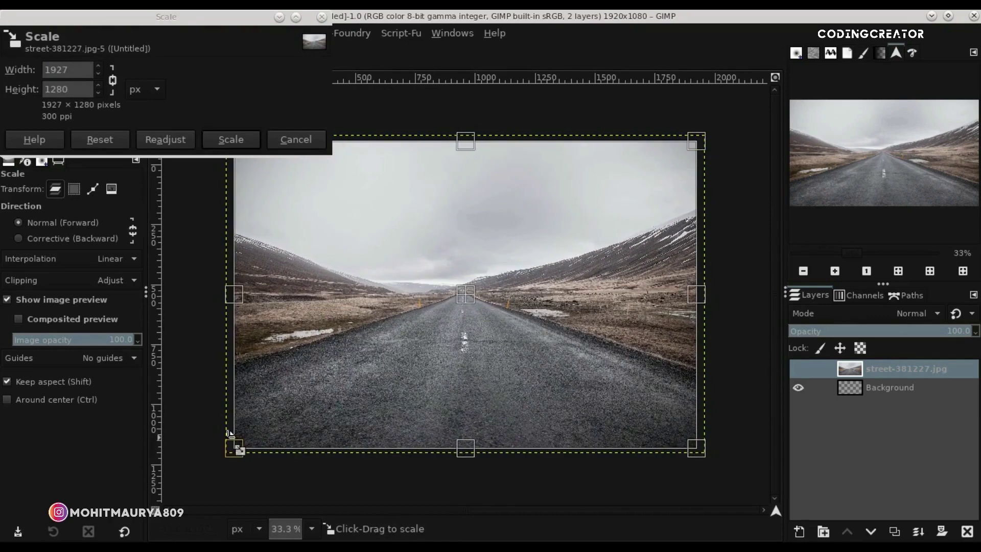
{"action": "left_click_drag", "start_coordinate": [695, 449], "coordinate": [694, 451]}
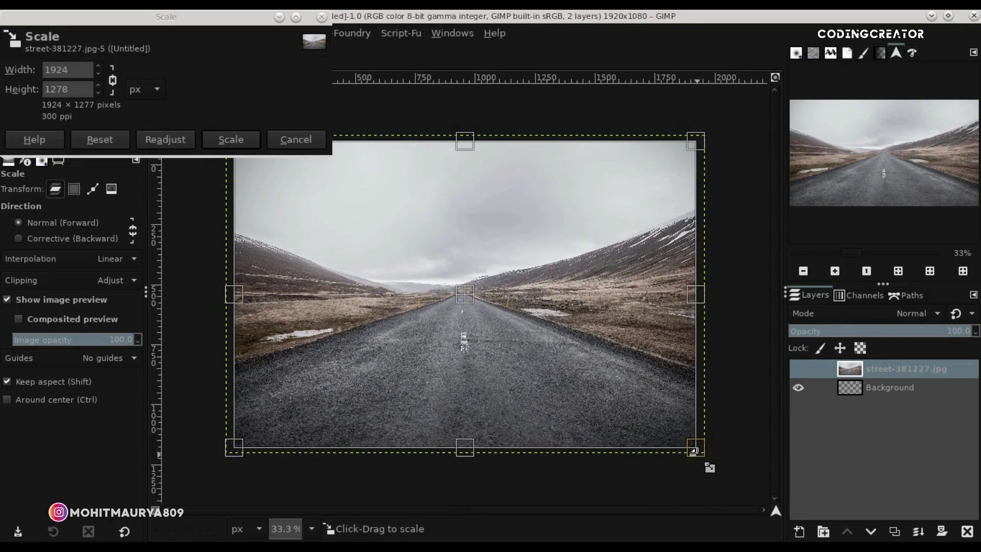
{"action": "left_click", "coordinate": [230, 139]}
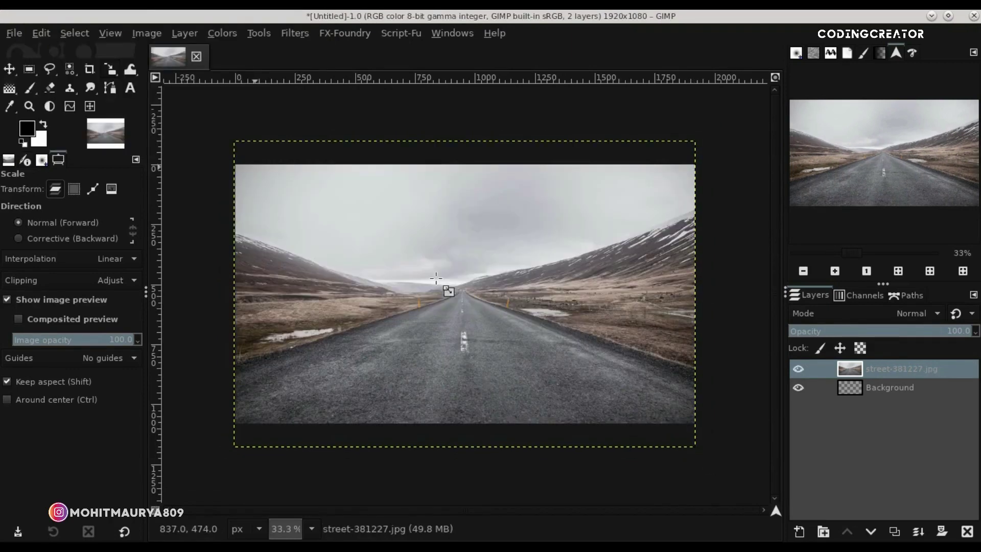
Position the road layer lower on the canvas, leaving a transparent strip at the top
{"action": "left_click", "coordinate": [3, 73]}
{"action": "left_click_drag", "start_coordinate": [496, 324], "coordinate": [498, 324]}
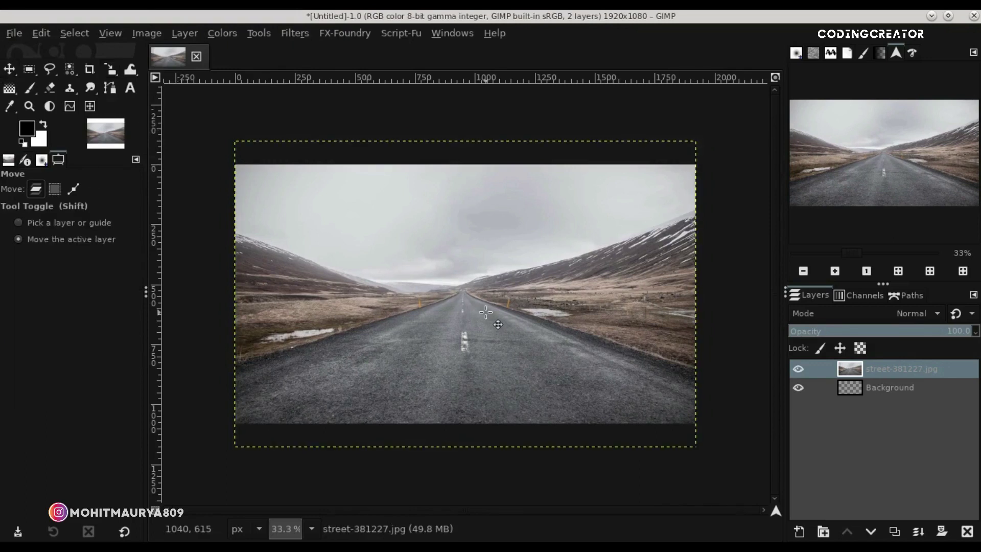
{"action": "left_click_drag", "start_coordinate": [536, 324], "coordinate": [536, 328]}
{"action": "key", "text": "shift+Down"}
{"action": "key", "text": "shift+Down"}
{"action": "key", "text": "shift+Down"}
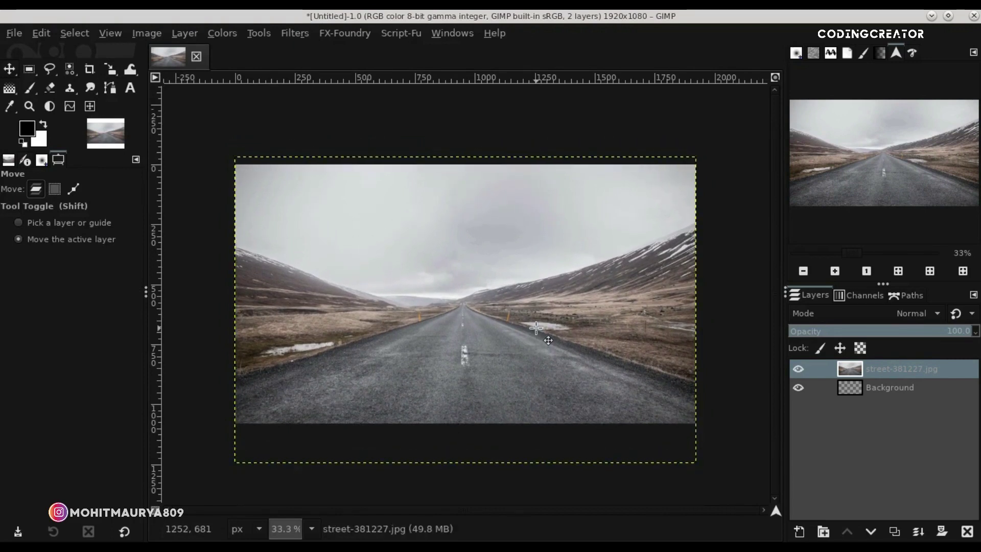
{"action": "key", "text": "shift+Down"}
{"action": "key", "text": "shift+Down"}
{"action": "key", "text": "shift+Down"}
{"action": "key", "text": "shift+Down"}
{"action": "key", "text": "shift+Down"}
{"action": "key", "text": "shift+Down"}
{"action": "key", "text": "shift+Down"}
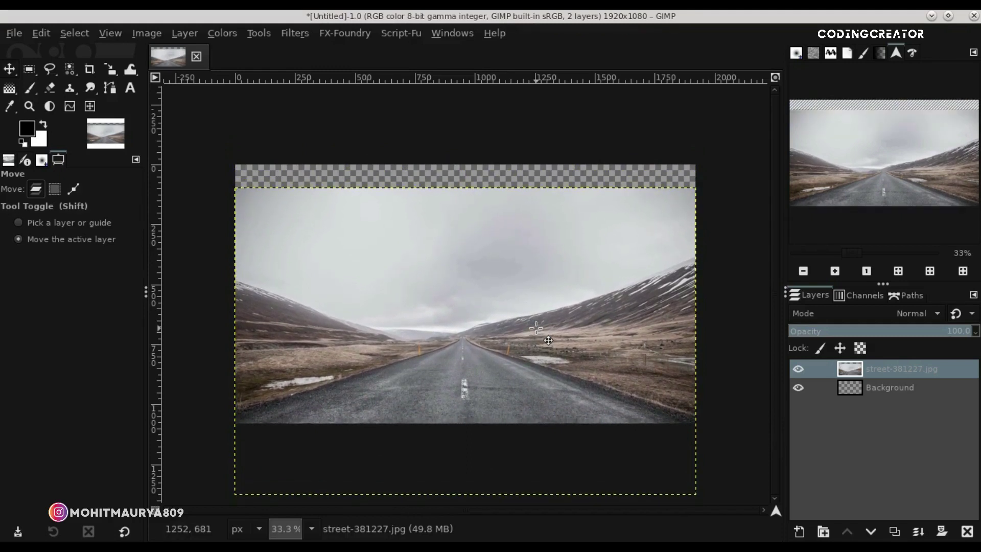
{"action": "key", "text": "shift+Up"}
{"action": "key", "text": "Up"}
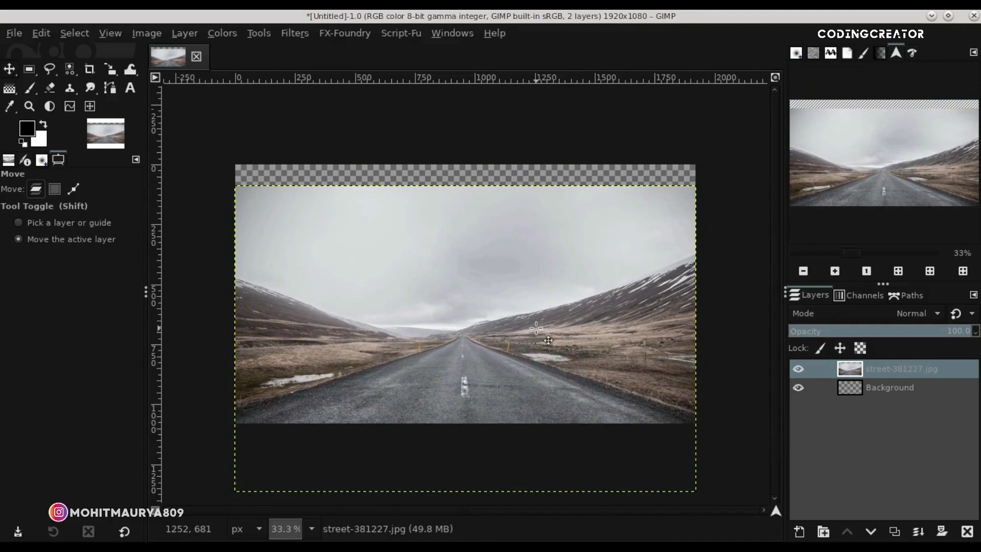
{"action": "key", "text": "Up"}
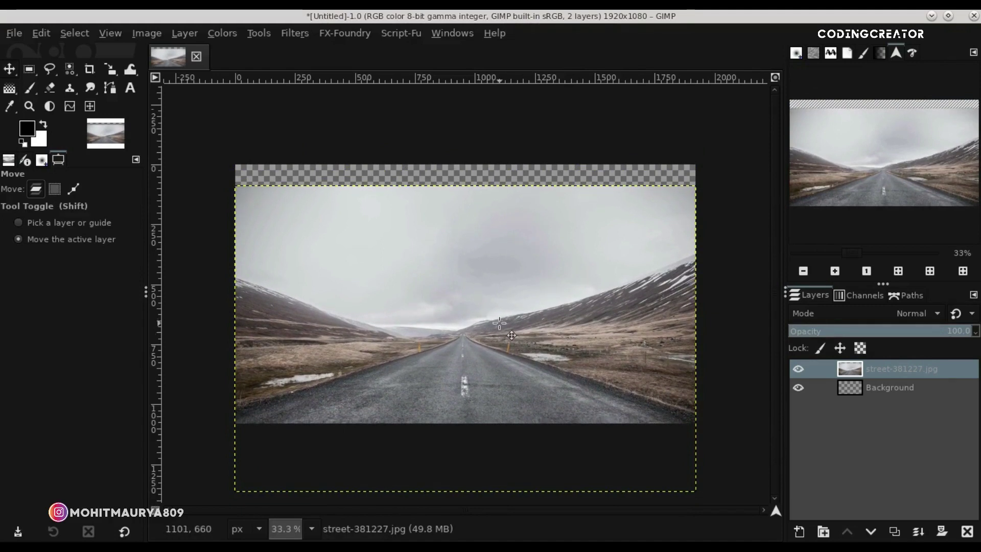
Fill the Background layer with the white background color
{"action": "left_click", "coordinate": [902, 390]}
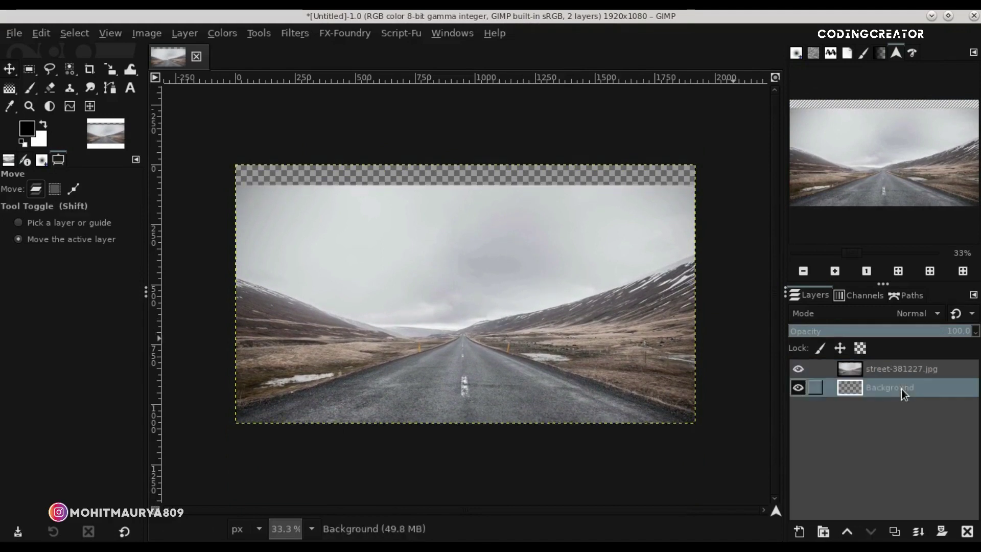
{"action": "left_click", "coordinate": [48, 33]}
{"action": "left_click", "coordinate": [106, 291]}
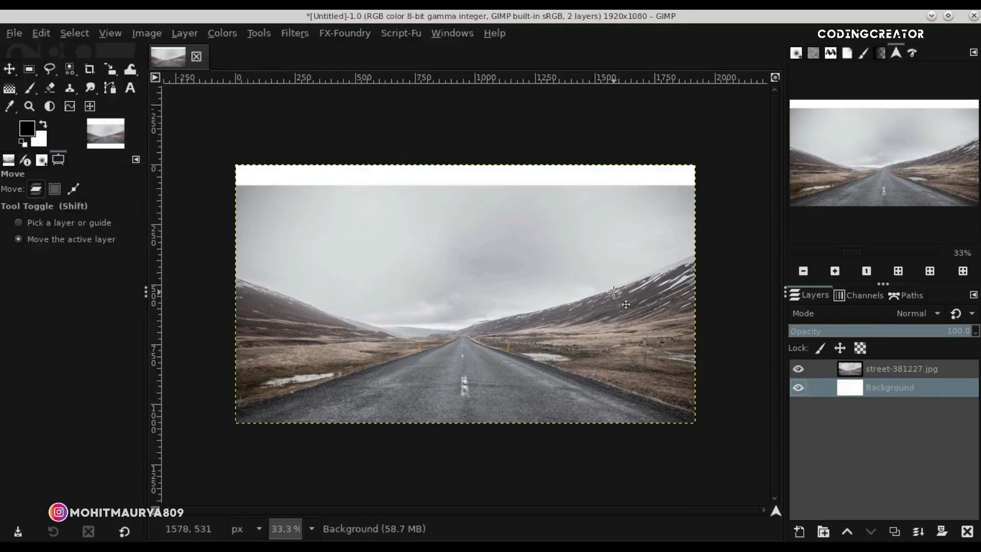
Add a White (full opacity) layer mask to the street-381227.jpg layer
{"action": "left_click", "coordinate": [852, 369]}
{"action": "left_click", "coordinate": [942, 532]}
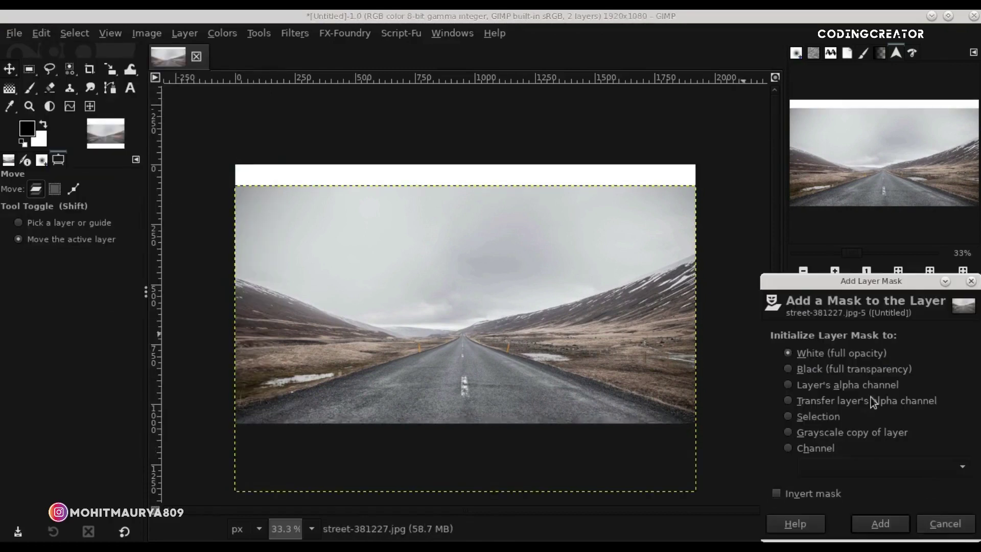
{"action": "left_click", "coordinate": [878, 519]}
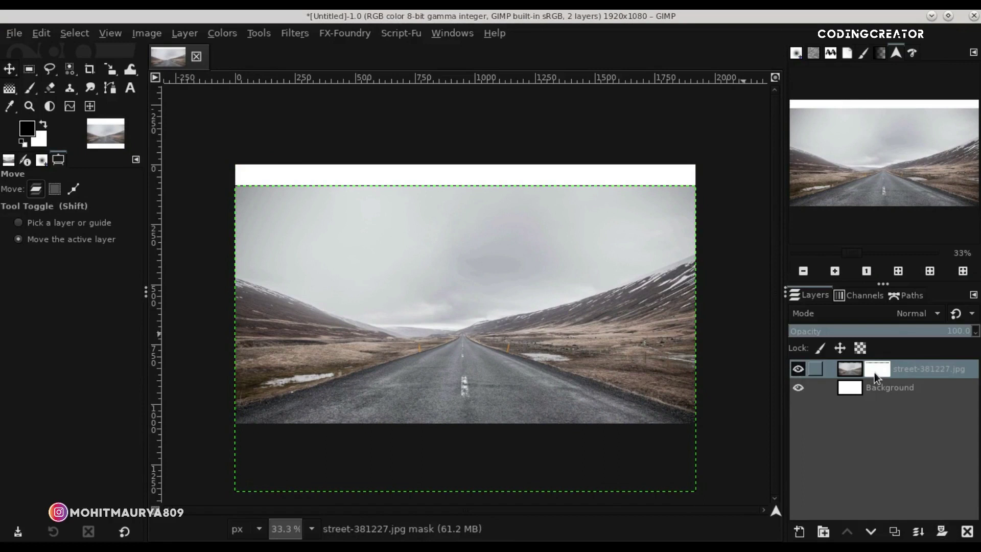
Paint the street layer mask across the sky with a size-638 Pressure Size brush
{"action": "left_click", "coordinate": [35, 90]}
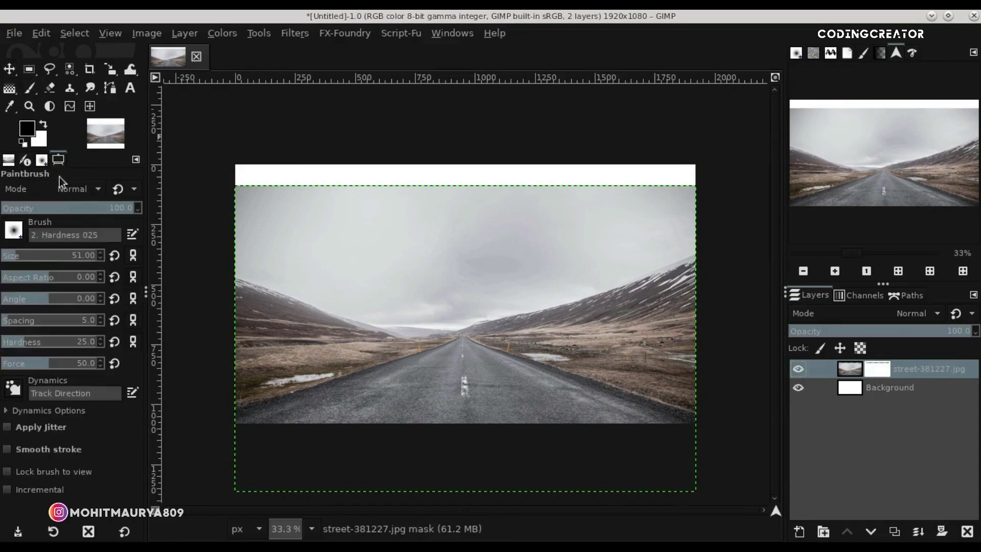
{"action": "left_click", "coordinate": [47, 261]}
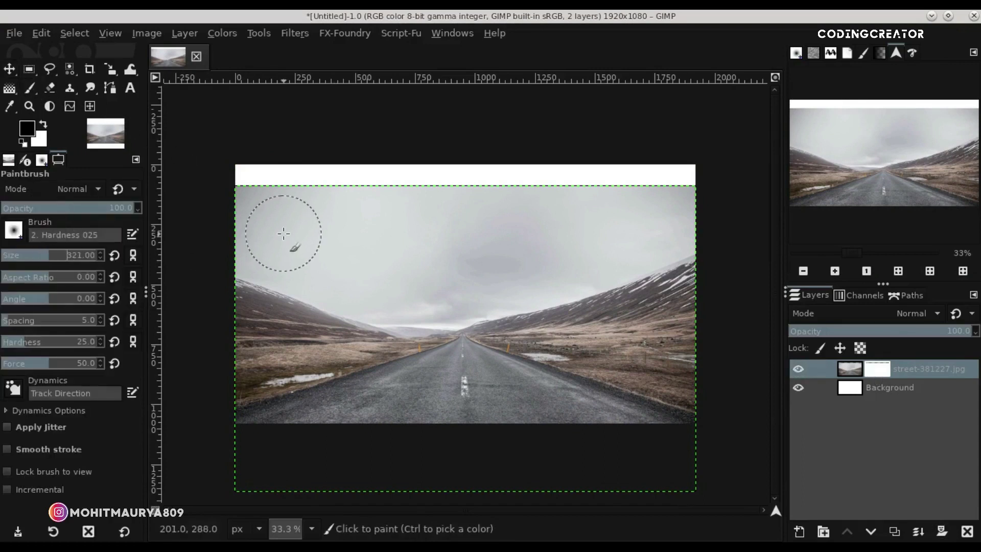
{"action": "left_click", "coordinate": [75, 254]}
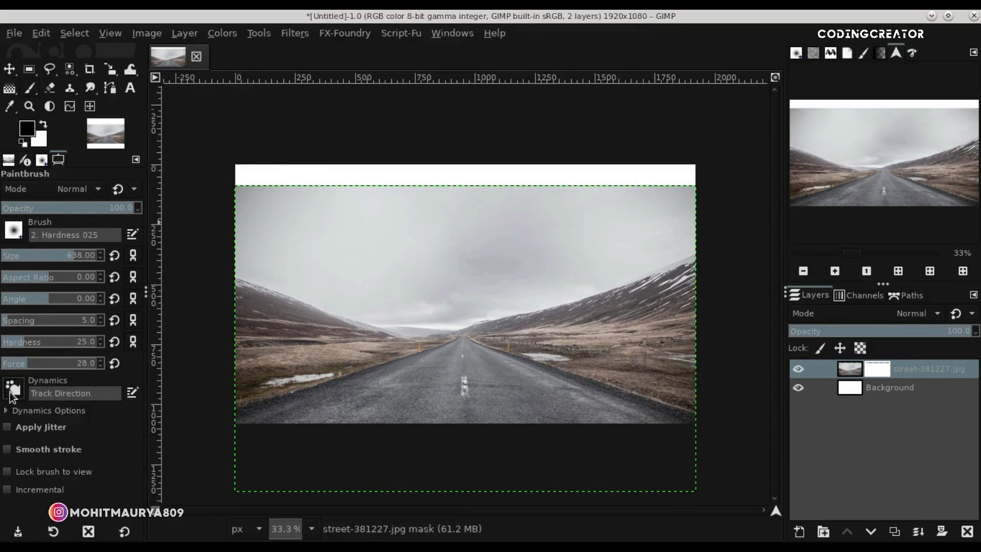
{"action": "left_click", "coordinate": [14, 391]}
{"action": "left_click", "coordinate": [43, 202]}
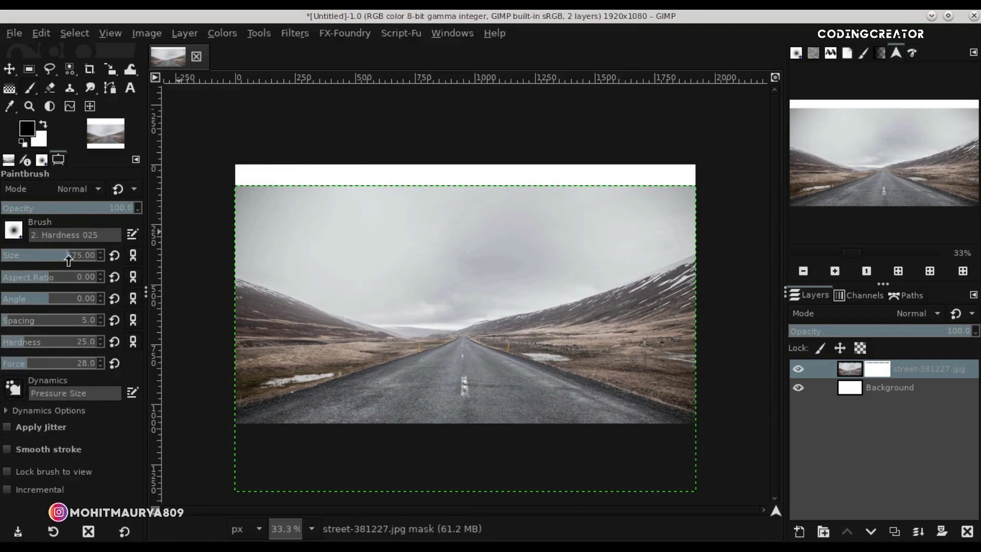
{"action": "left_click_drag", "start_coordinate": [219, 193], "coordinate": [706, 186]}
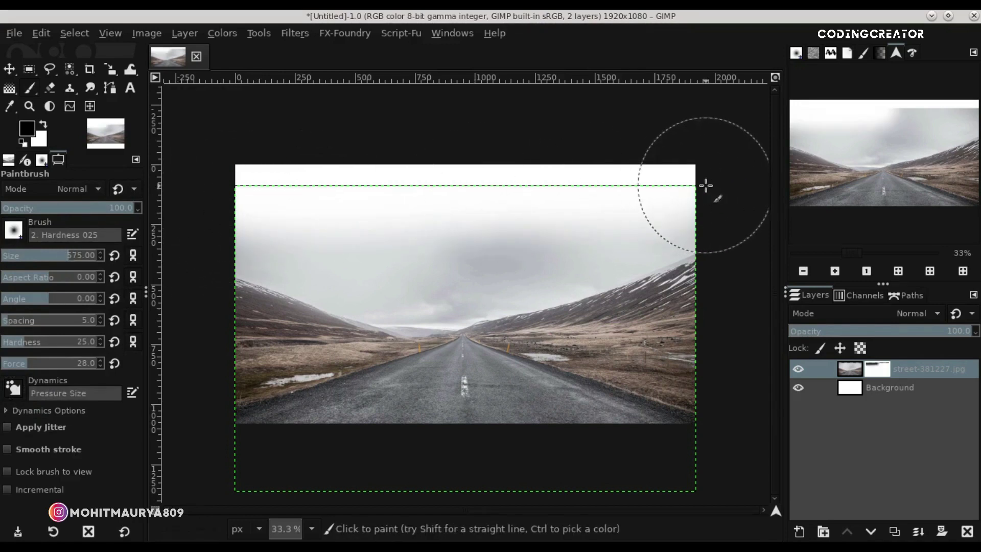
{"action": "left_click_drag", "start_coordinate": [213, 219], "coordinate": [596, 210]}
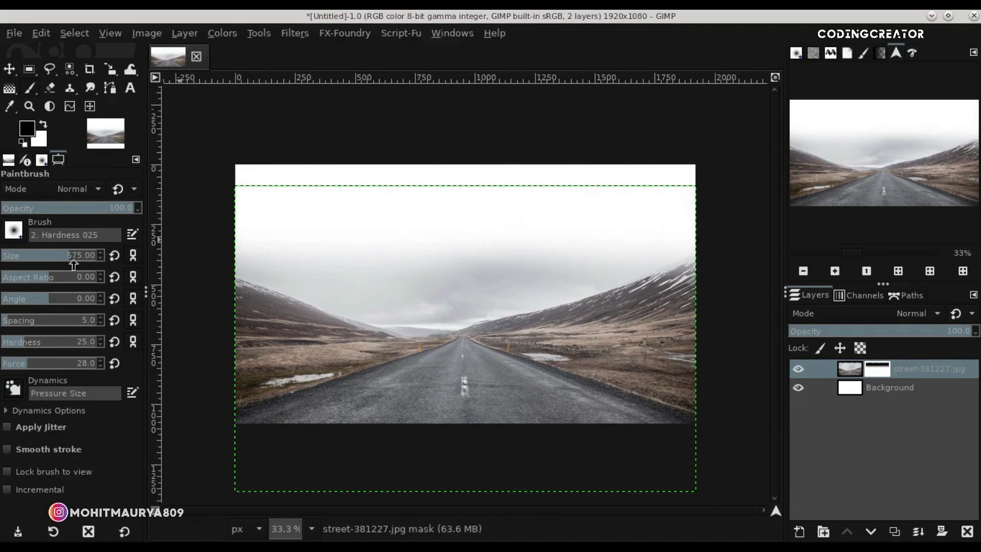
{"action": "left_click_drag", "start_coordinate": [236, 223], "coordinate": [696, 224]}
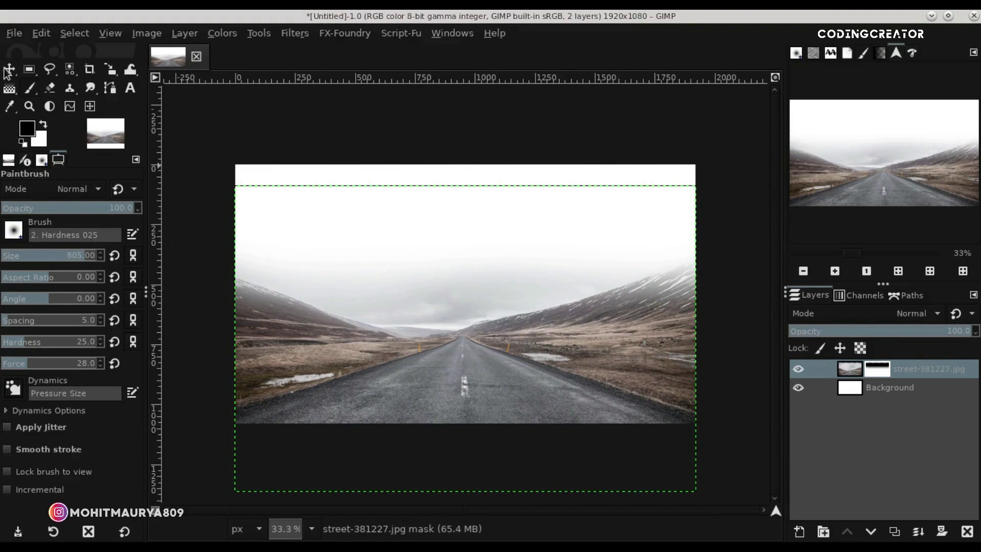
Switch to the Move tool, fit the image to the window, and select the street layer's image
{"action": "left_click", "coordinate": [8, 70]}
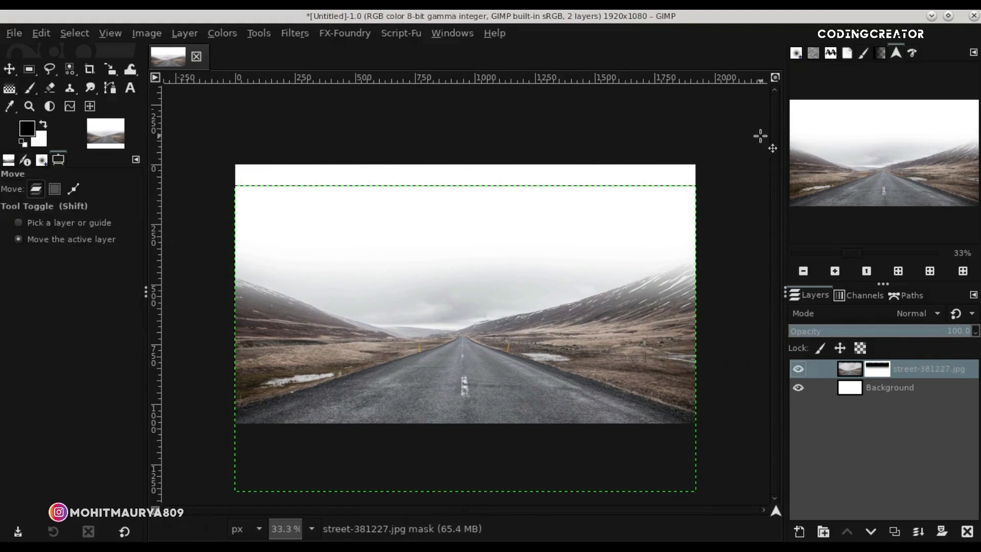
{"action": "left_click", "coordinate": [774, 79]}
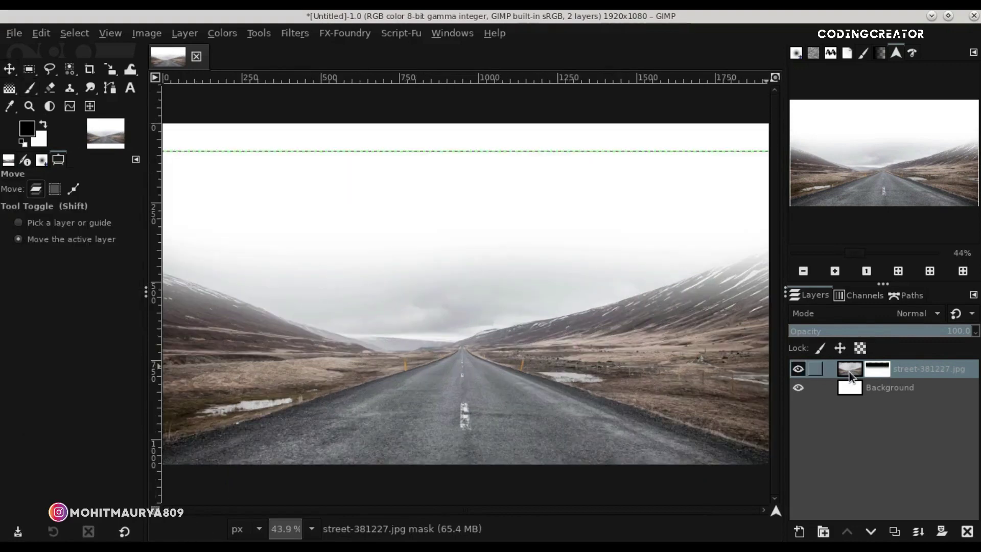
{"action": "left_click", "coordinate": [849, 373]}
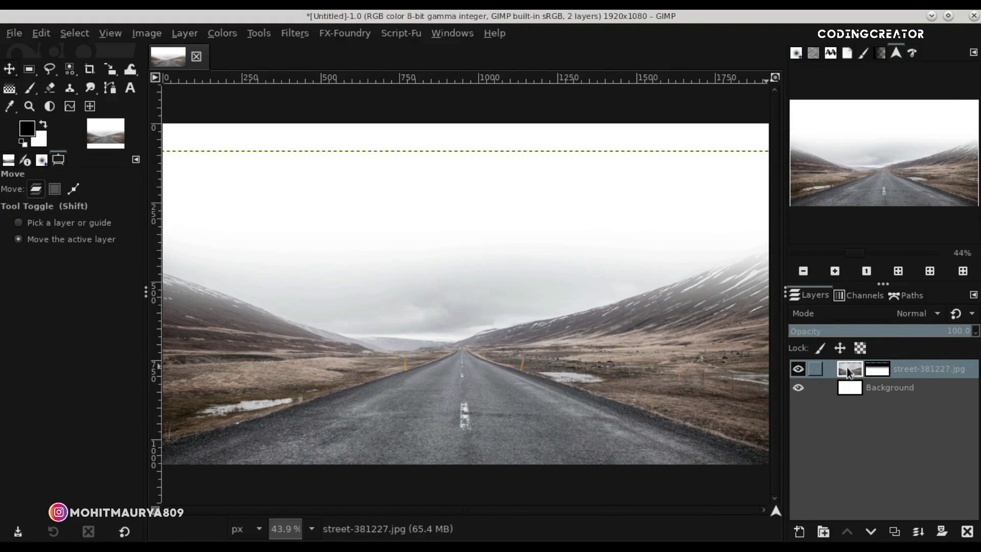
Add texture-699697.jpg from Stocks of Road as a new top layer
{"action": "left_click", "coordinate": [14, 34]}
{"action": "left_click", "coordinate": [161, 96]}
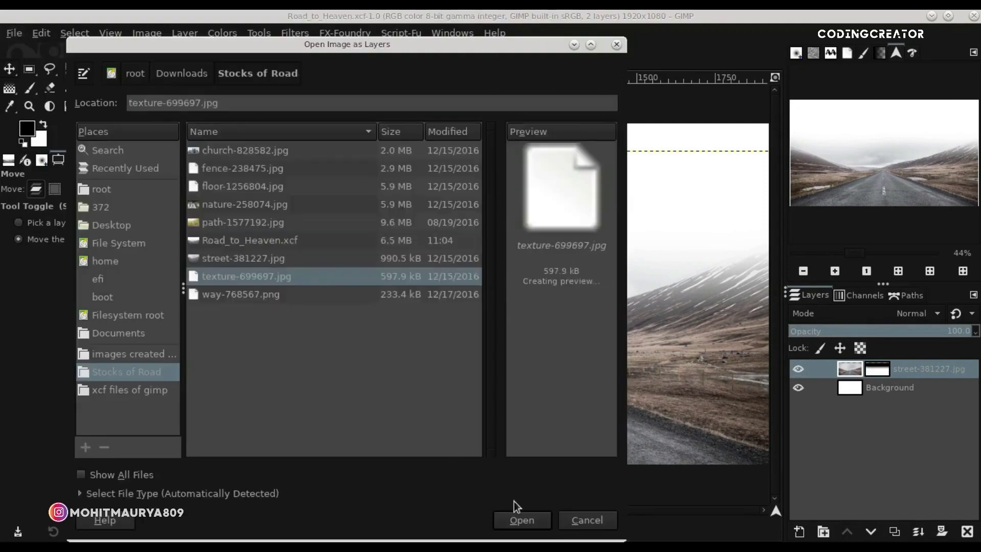
{"action": "left_click", "coordinate": [522, 520]}
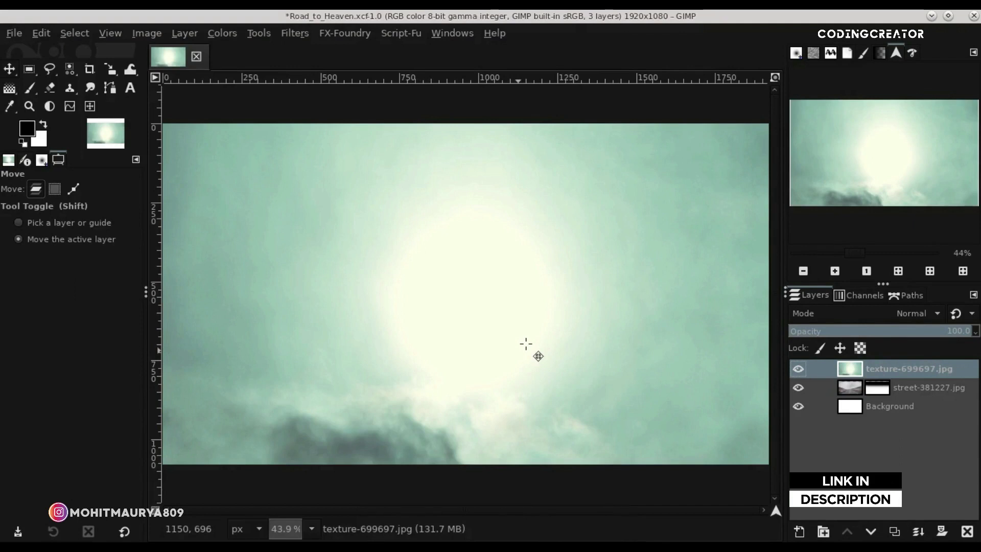
{"action": "scroll", "coordinate": [526, 344], "scroll_direction": "down", "scroll_amount": 3}
{"action": "scroll", "coordinate": [525, 343], "scroll_direction": "up", "scroll_amount": 2}
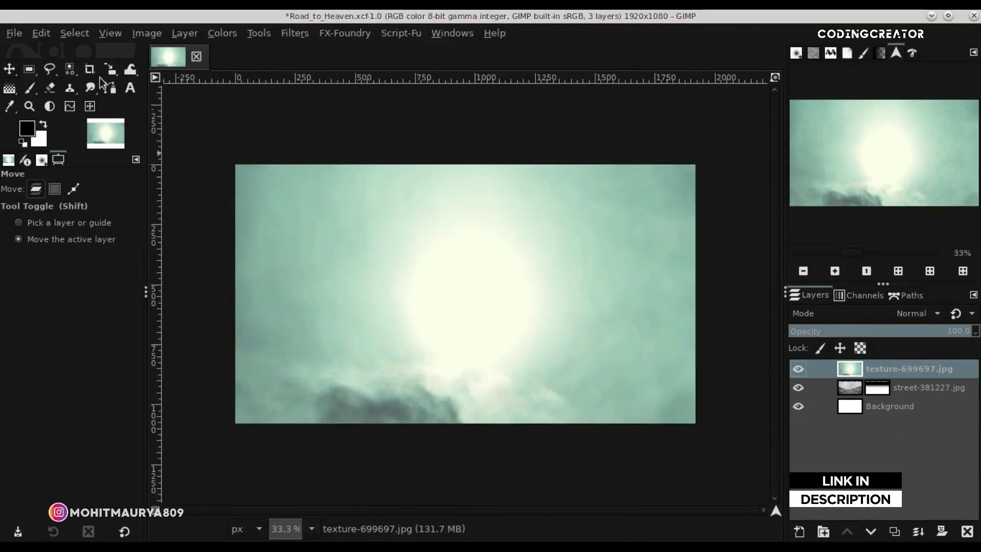
Scale the texture layer down to about 1924×1283 px to cover the canvas
{"action": "left_click", "coordinate": [112, 71]}
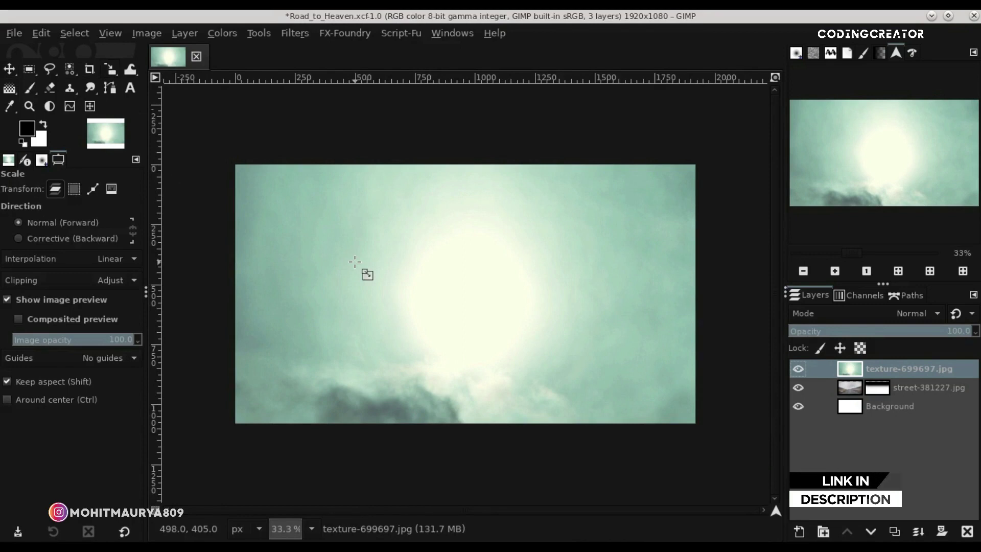
{"action": "left_click", "coordinate": [357, 265]}
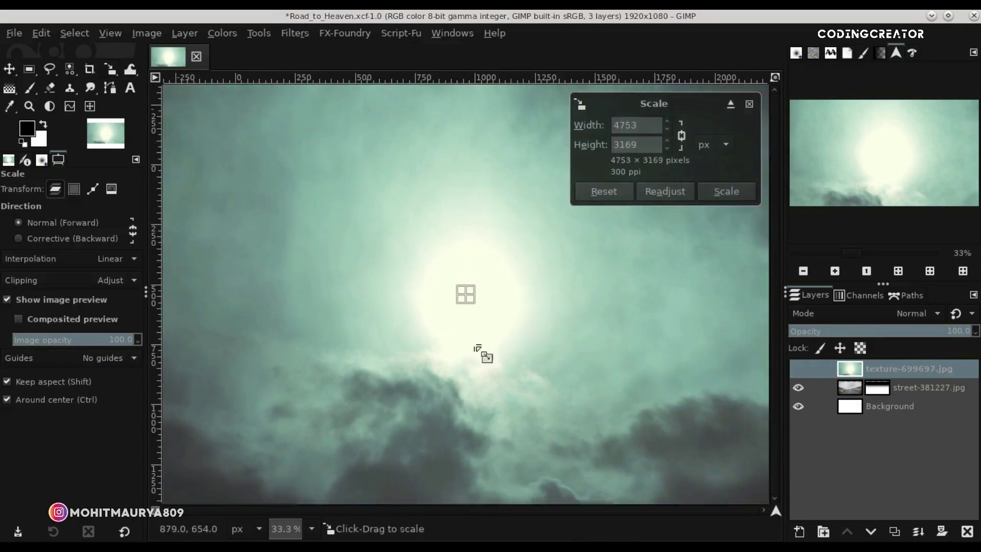
{"action": "mouse_move", "coordinate": [476, 347]}
{"action": "left_mouse_down"}
{"action": "mouse_move", "coordinate": [377, 234]}
{"action": "mouse_move", "coordinate": [394, 248]}
{"action": "left_mouse_up"}
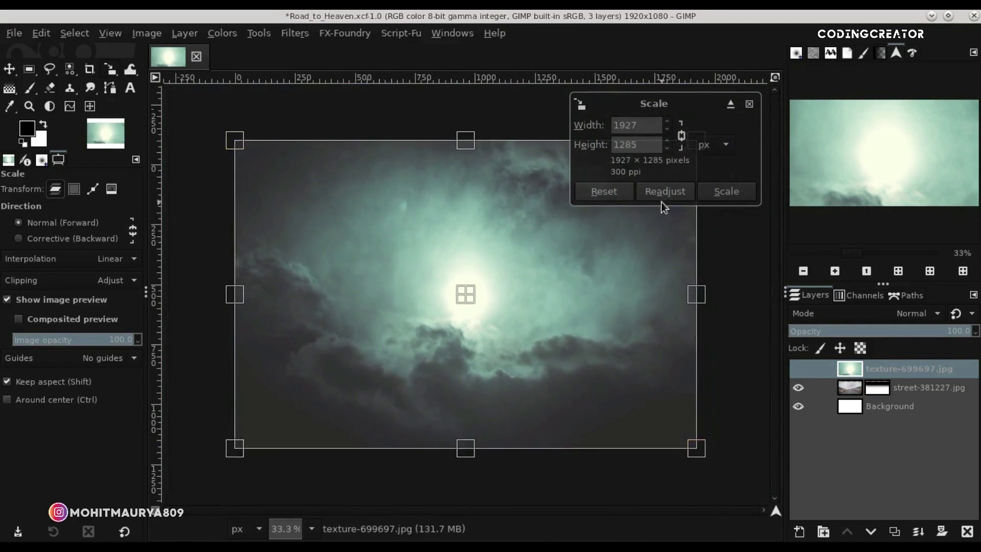
{"action": "scroll", "coordinate": [667, 132], "scroll_direction": "down", "scroll_amount": 3}
{"action": "left_click", "coordinate": [715, 195]}
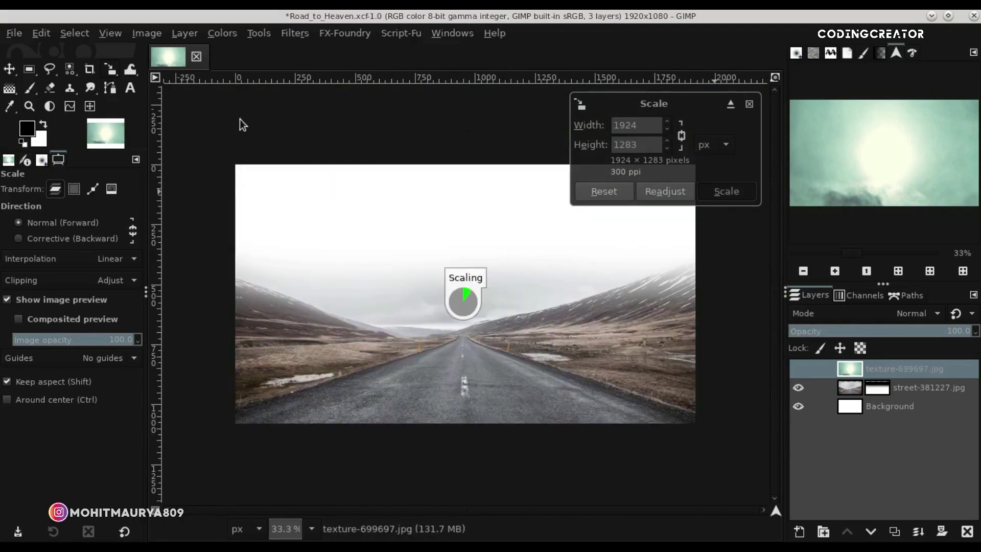
{"action": "left_click", "coordinate": [9, 70]}
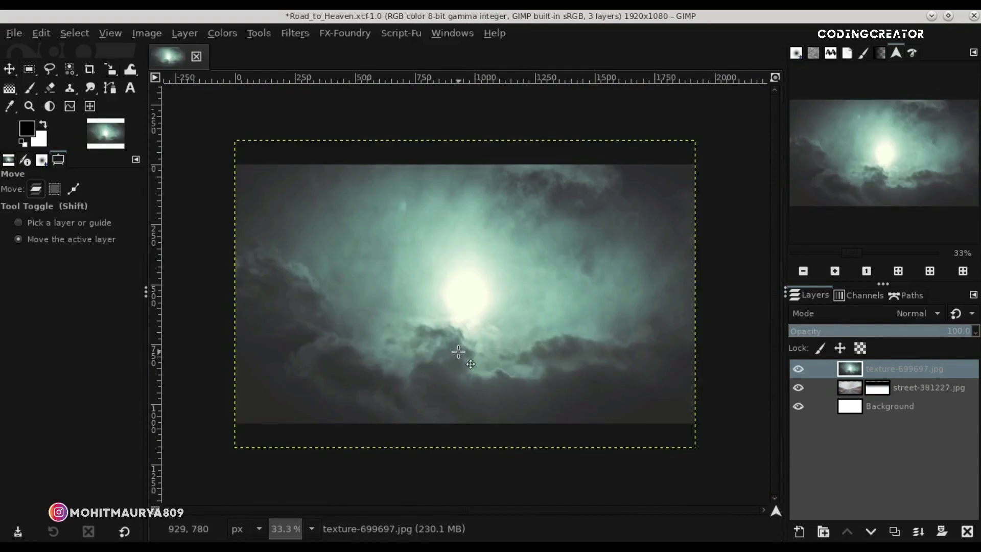
Try texture layer opacity values around 73–75 to check the road beneath
{"action": "left_click", "coordinate": [596, 337]}
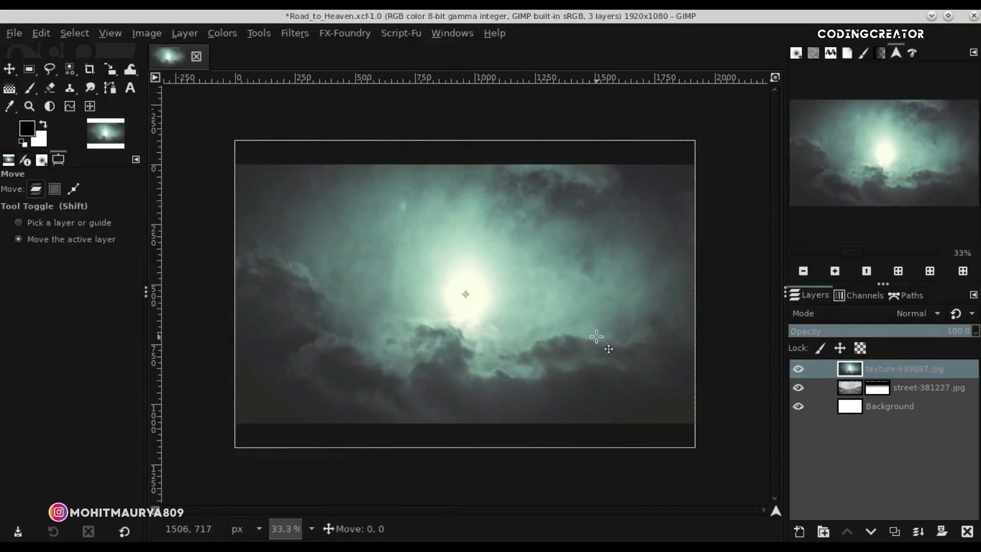
{"action": "left_click", "coordinate": [842, 333]}
{"action": "left_click_drag", "start_coordinate": [859, 333], "coordinate": [947, 332]}
{"action": "left_click_drag", "start_coordinate": [811, 330], "coordinate": [979, 331]}
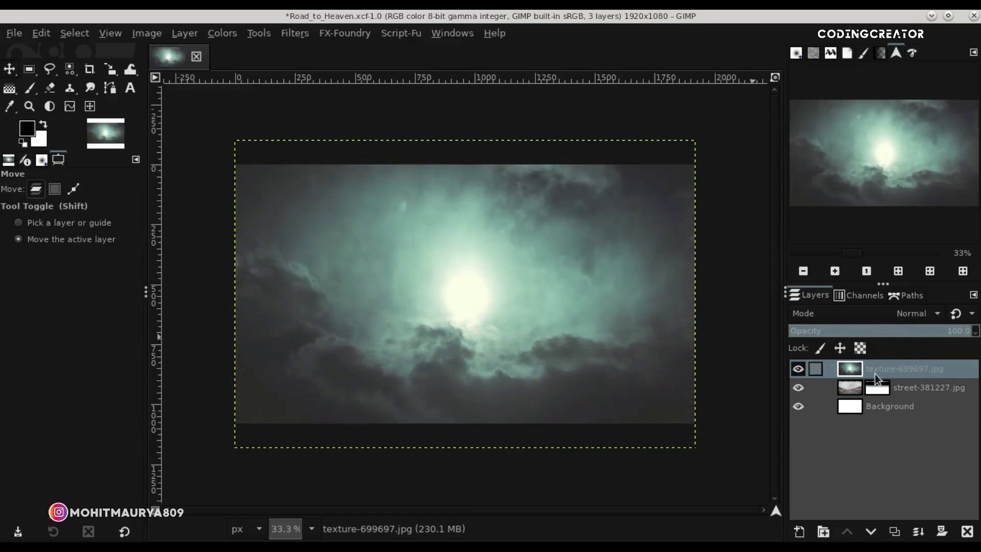
Give the texture-699697.jpg layer a White (full opacity) mask and pick the Paintbrush
{"action": "left_click", "coordinate": [941, 531]}
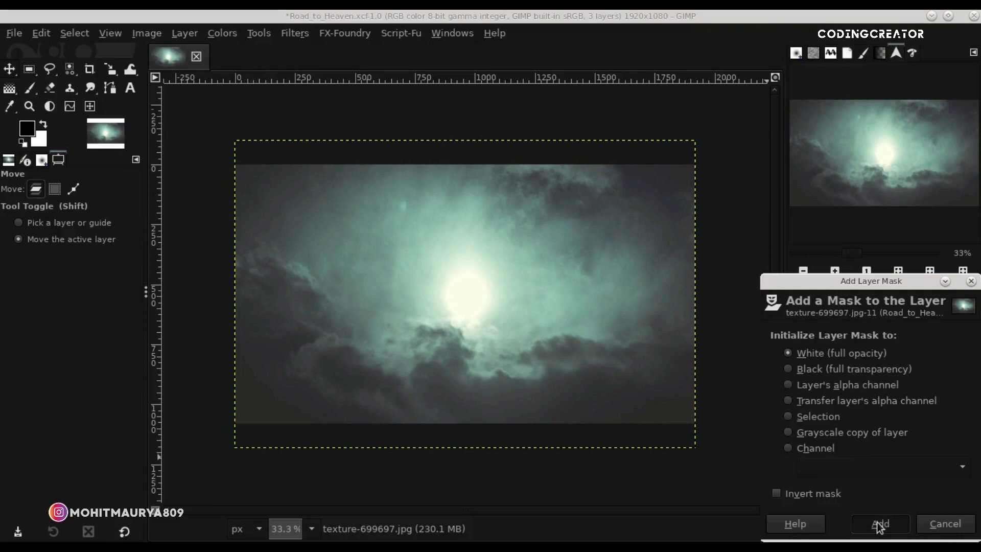
{"action": "left_click", "coordinate": [880, 525]}
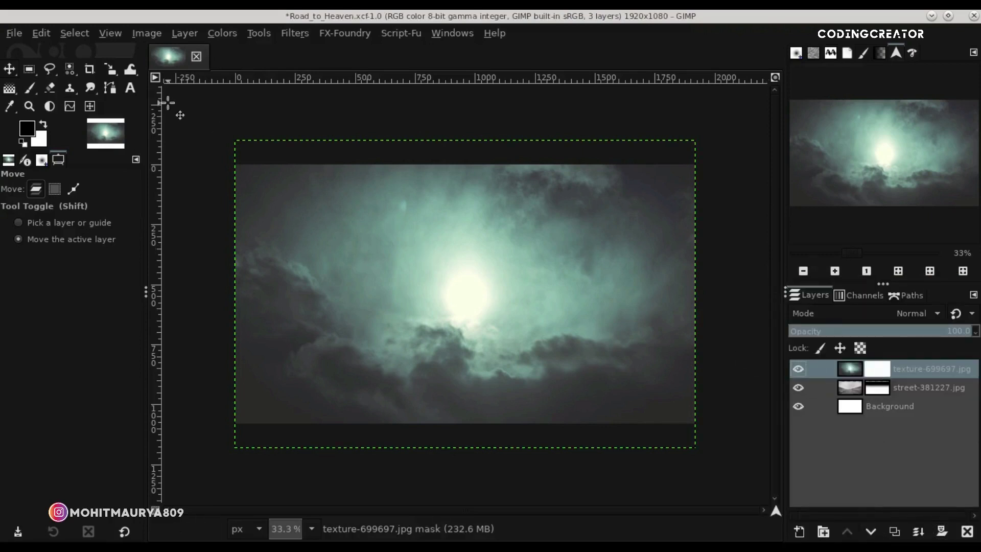
{"action": "left_click", "coordinate": [30, 87]}
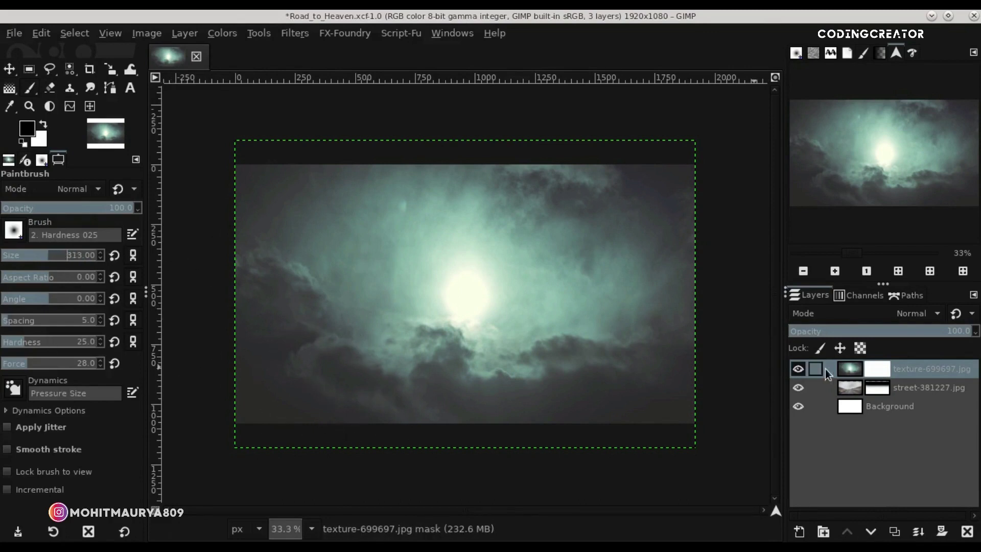
Set texture opacity to about 82 and paint its mask to reveal the lower road
{"action": "left_click", "coordinate": [850, 368]}
{"action": "left_click", "coordinate": [931, 332]}
{"action": "left_click_drag", "start_coordinate": [931, 333], "coordinate": [938, 332]}
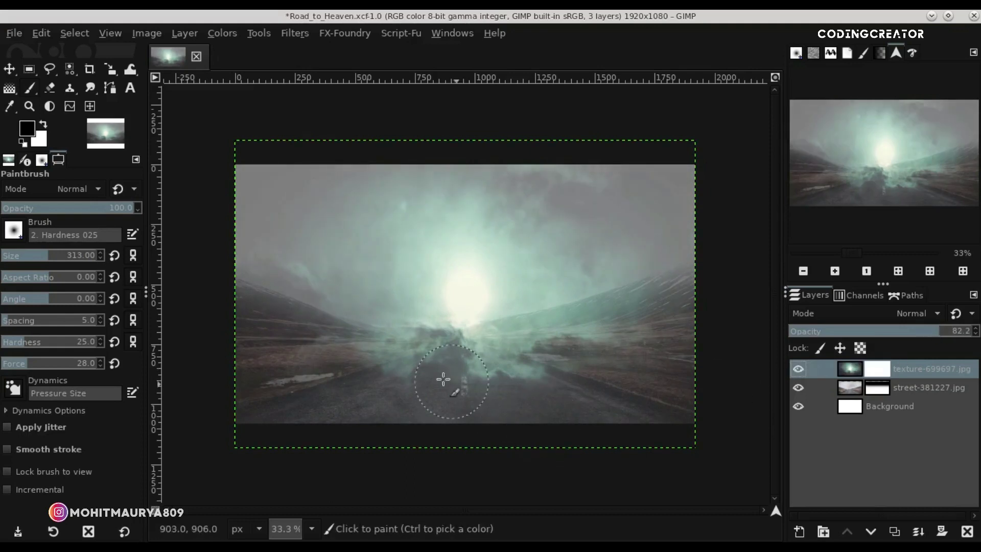
{"action": "left_click", "coordinate": [385, 397]}
{"action": "mouse_move", "coordinate": [342, 414]}
{"action": "left_mouse_down"}
{"action": "mouse_move", "coordinate": [262, 421]}
{"action": "mouse_move", "coordinate": [350, 416]}
{"action": "mouse_move", "coordinate": [423, 385]}
{"action": "mouse_move", "coordinate": [450, 419]}
{"action": "mouse_move", "coordinate": [519, 405]}
{"action": "mouse_move", "coordinate": [551, 417]}
{"action": "left_mouse_up"}
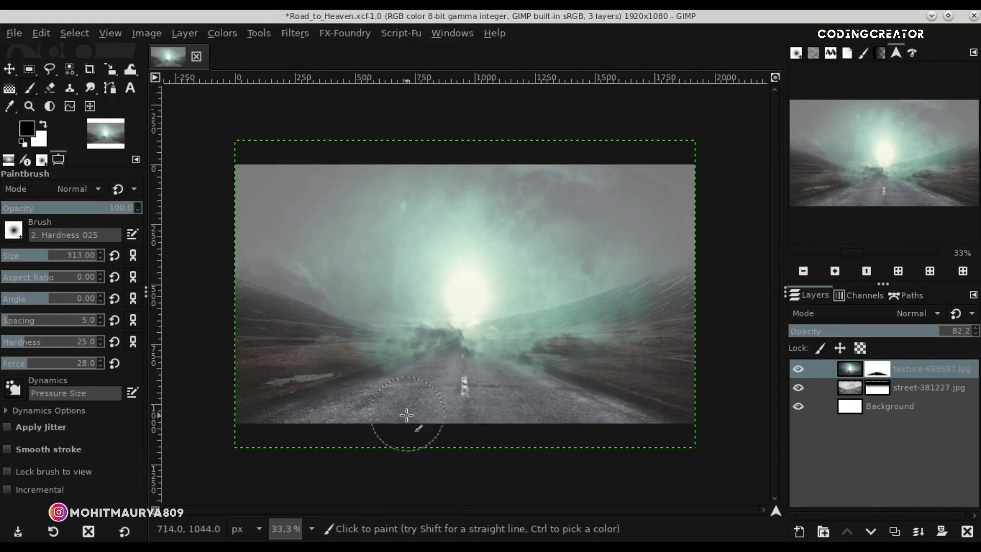
Restore texture opacity to 100 and softly blend the road in with a 34% brush
{"action": "left_click_drag", "start_coordinate": [920, 331], "coordinate": [977, 331]}
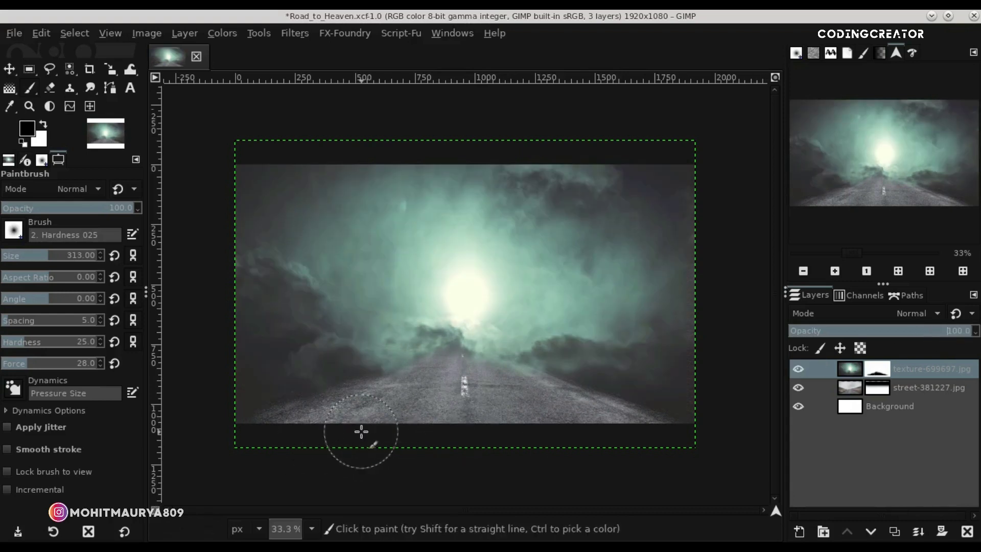
{"action": "left_click_drag", "start_coordinate": [60, 210], "coordinate": [46, 210]}
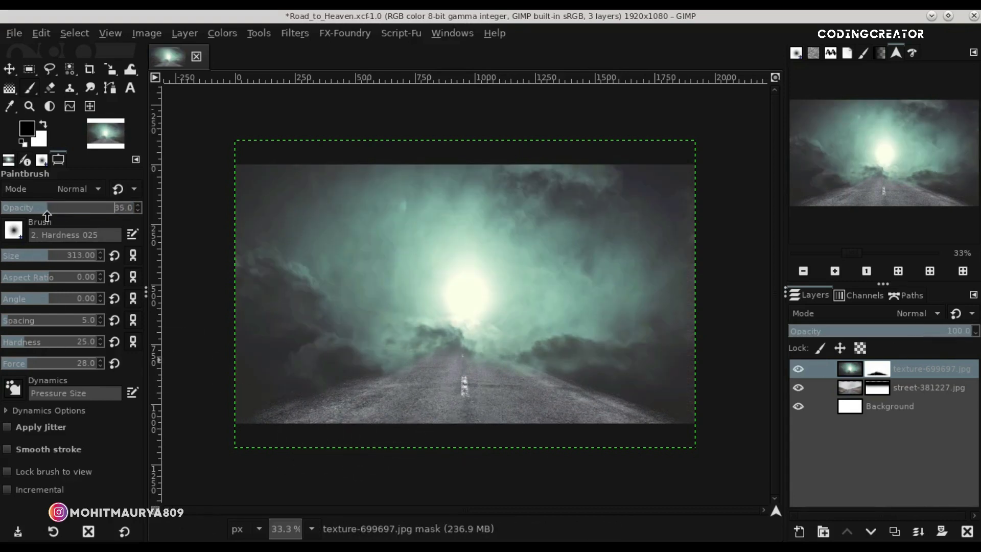
{"action": "left_click_drag", "start_coordinate": [282, 427], "coordinate": [405, 376]}
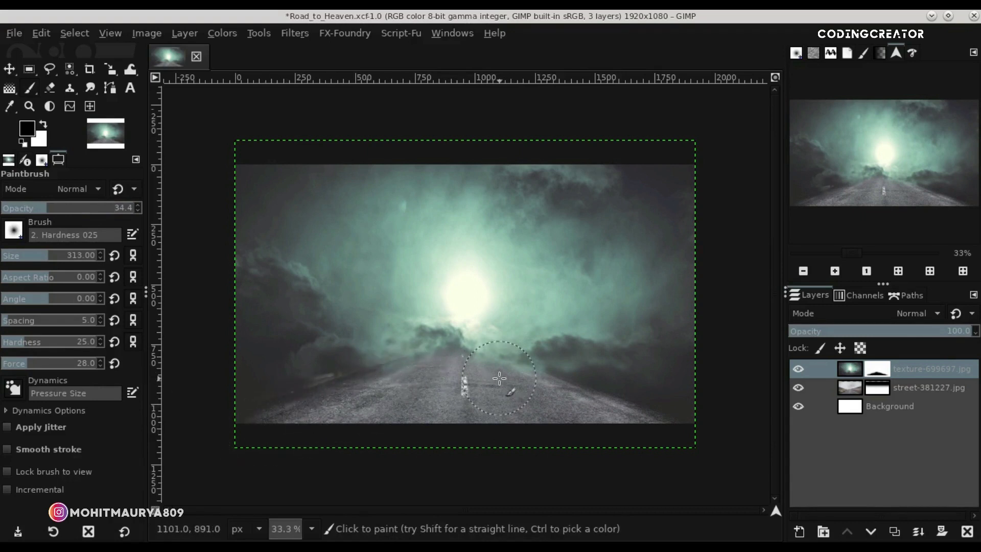
Enlarge the brush to 414, zoom to 100%, and toggle between white and black mask paint
{"action": "left_click", "coordinate": [55, 254]}
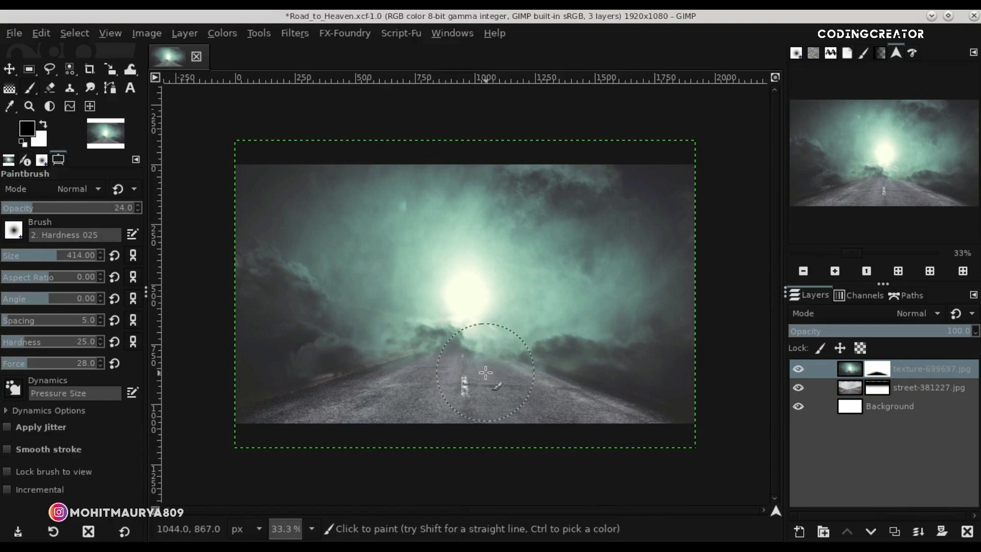
{"action": "key", "text": "1"}
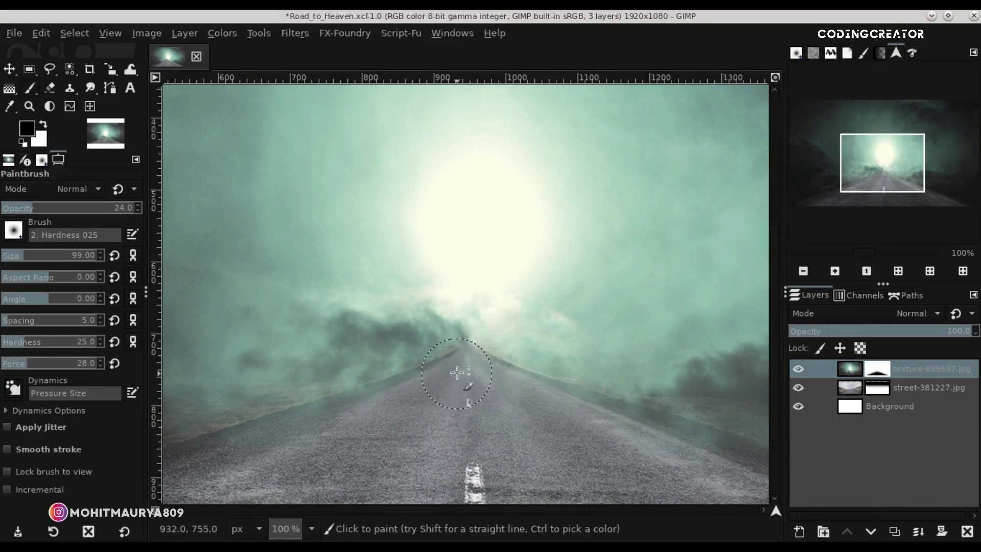
{"action": "scroll", "coordinate": [421, 391], "scroll_direction": "down", "scroll_amount": 2}
{"action": "scroll", "coordinate": [422, 373], "scroll_direction": "down", "scroll_amount": 1}
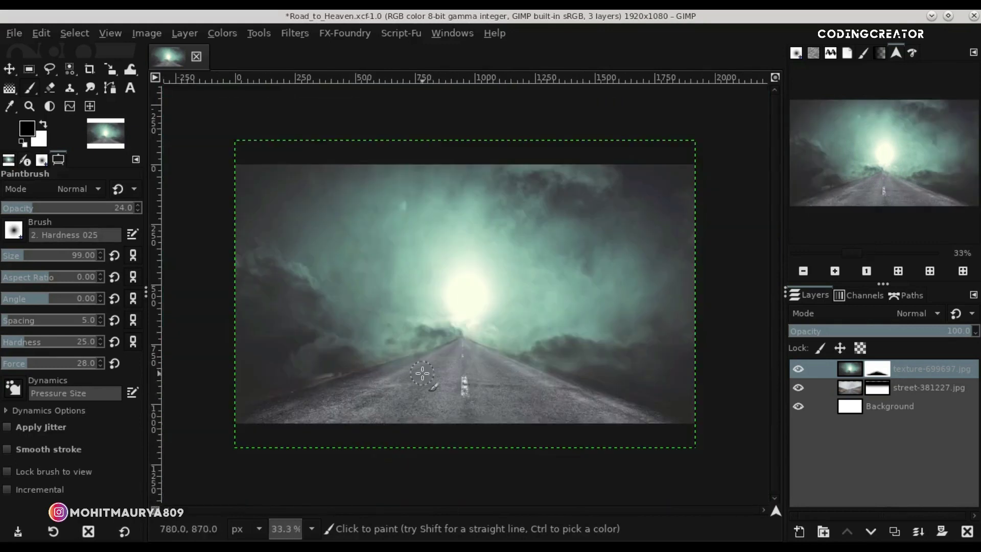
{"action": "scroll", "coordinate": [388, 407], "scroll_direction": "up", "scroll_amount": 2}
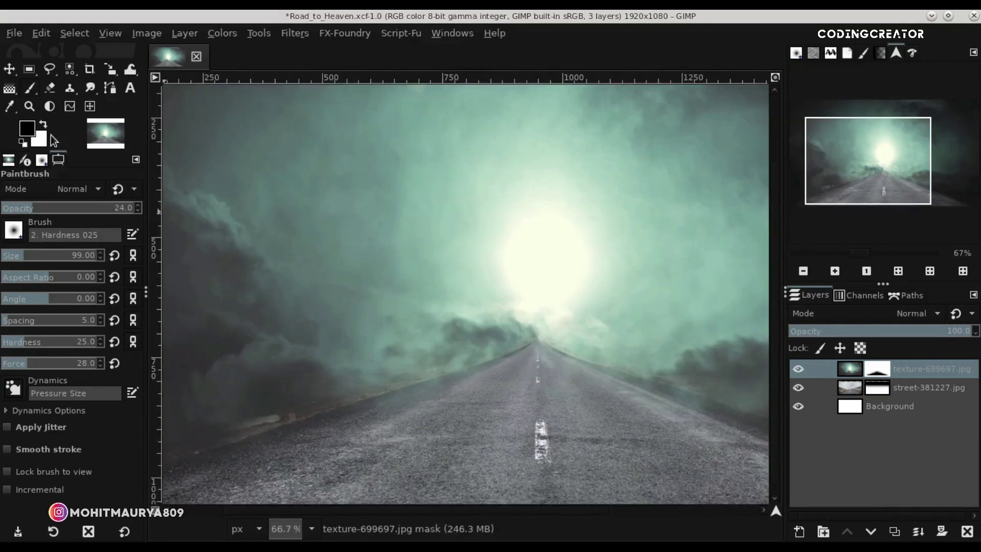
{"action": "key", "text": "x"}
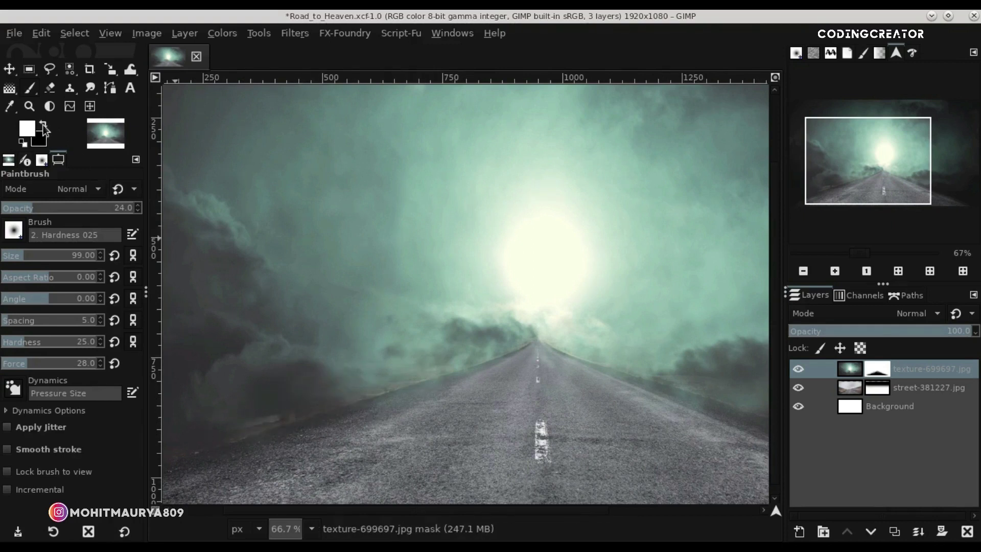
{"action": "key", "text": "x"}
{"action": "scroll", "coordinate": [391, 352], "scroll_direction": "down", "scroll_amount": 2}
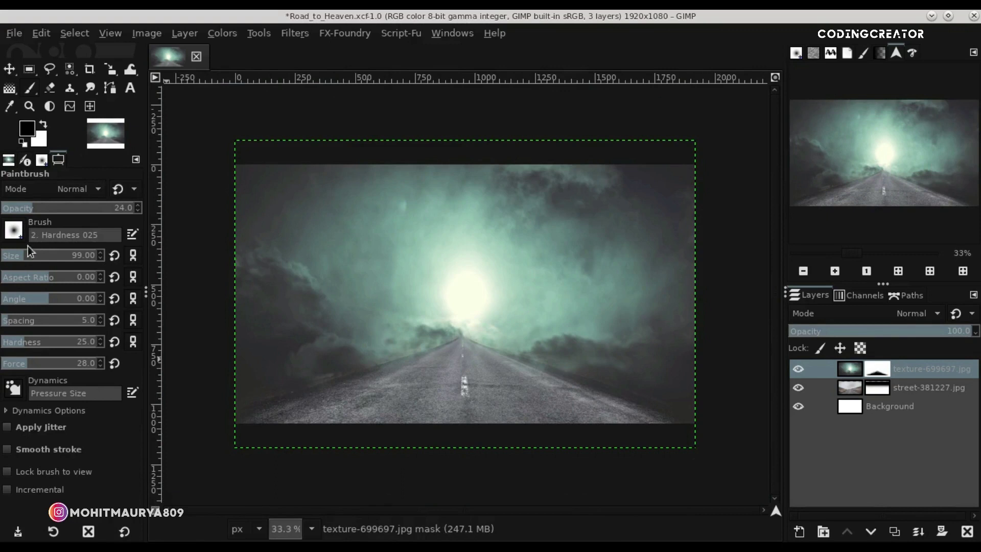
Paint the texture mask with a size-345, 35.5-opacity brush over the lower road and right side
{"action": "left_click", "coordinate": [50, 255]}
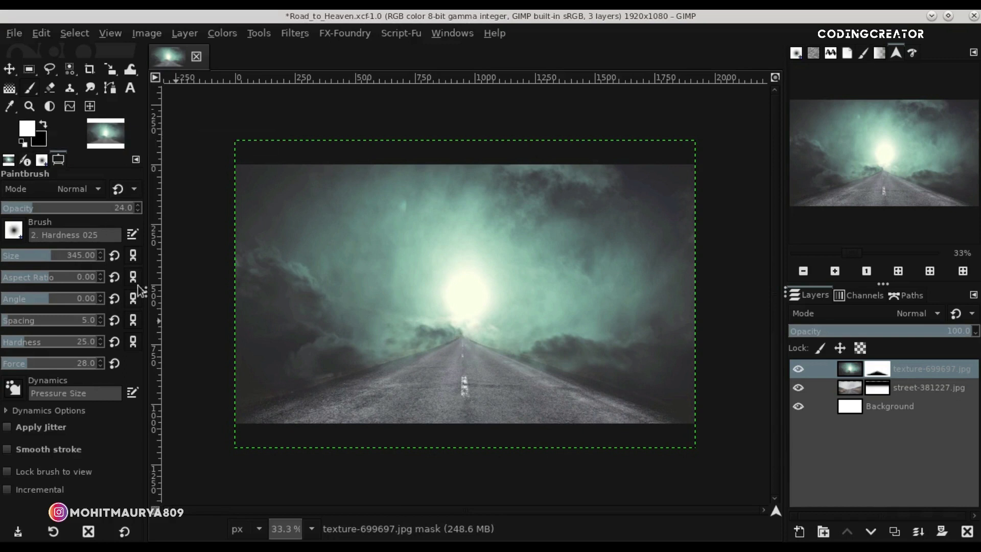
{"action": "left_click", "coordinate": [50, 208]}
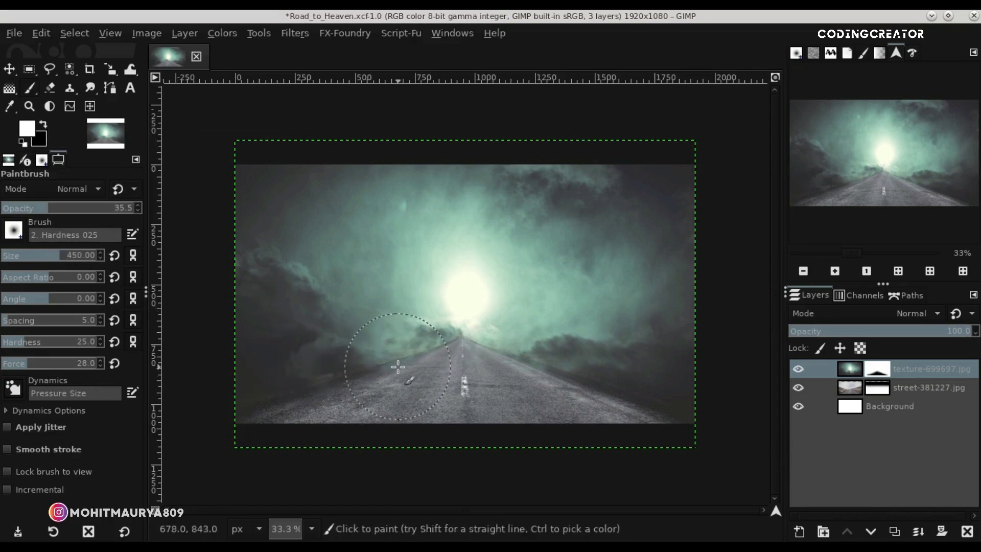
{"action": "left_click_drag", "start_coordinate": [438, 328], "coordinate": [373, 372]}
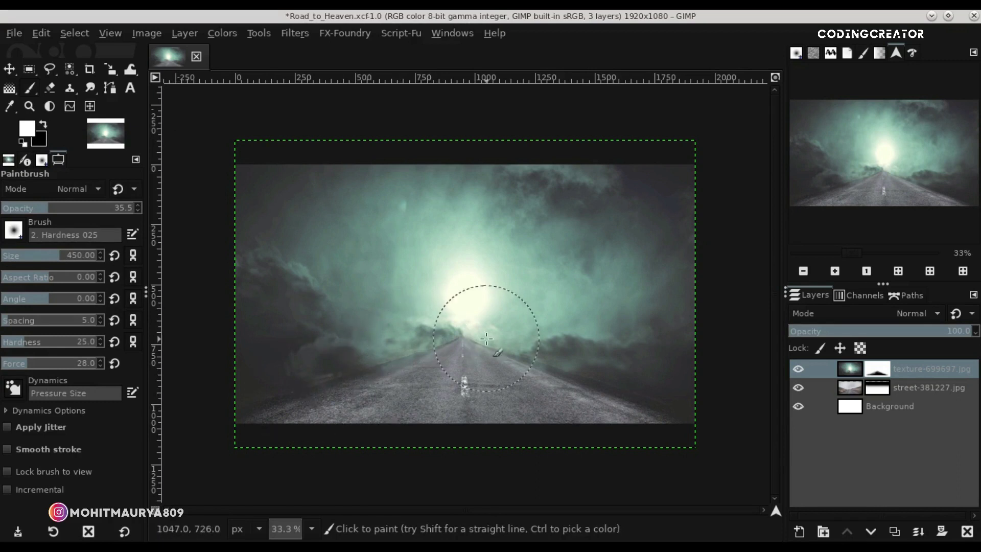
{"action": "left_click_drag", "start_coordinate": [598, 392], "coordinate": [367, 354]}
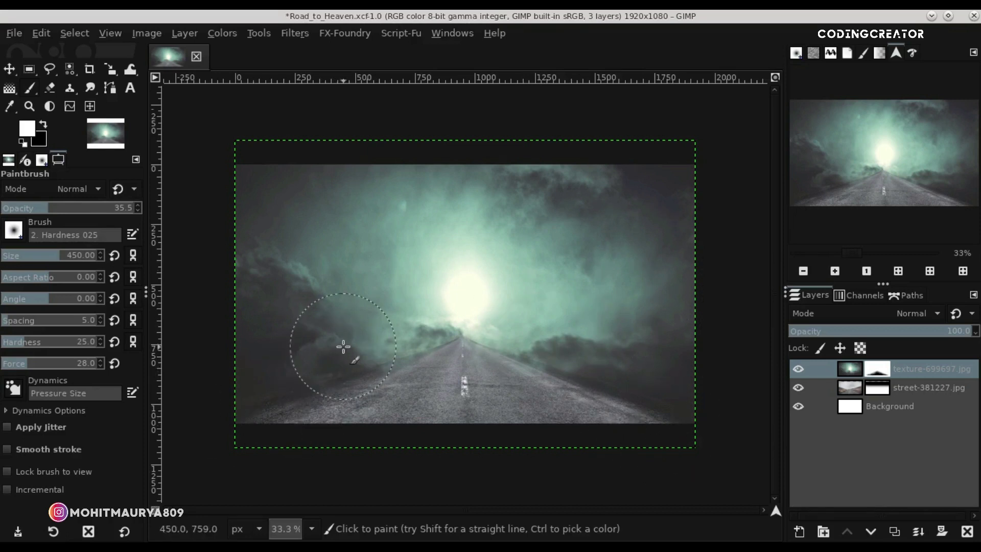
Return to the texture layer's mask and set the brush to about 67 opacity and size 565
{"action": "left_click", "coordinate": [9, 69]}
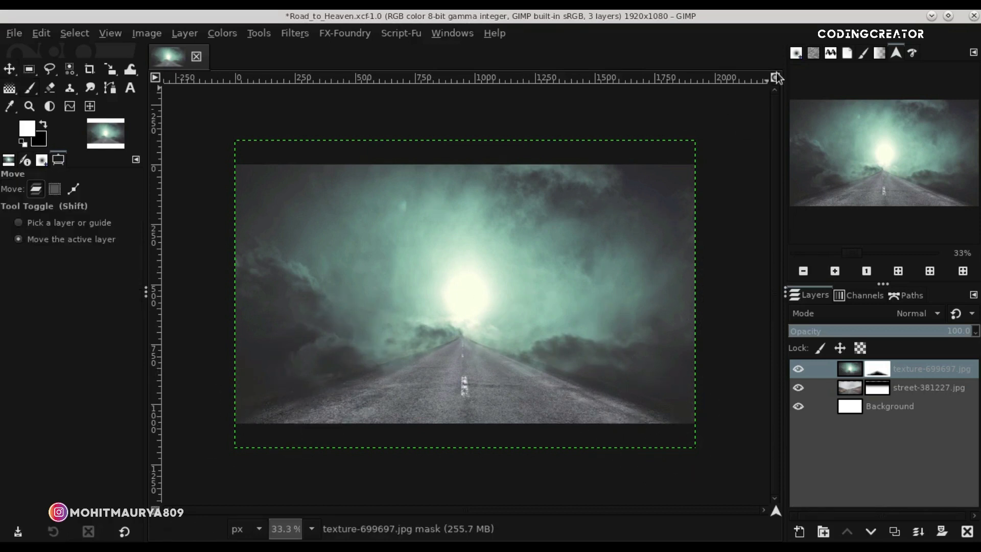
{"action": "left_click", "coordinate": [775, 77]}
{"action": "left_click", "coordinate": [843, 370]}
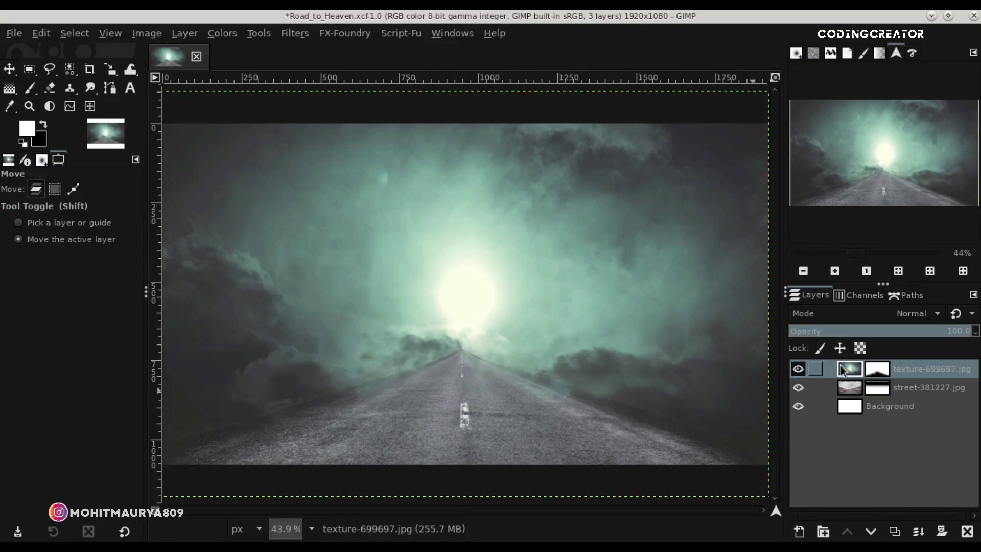
{"action": "left_click", "coordinate": [867, 371]}
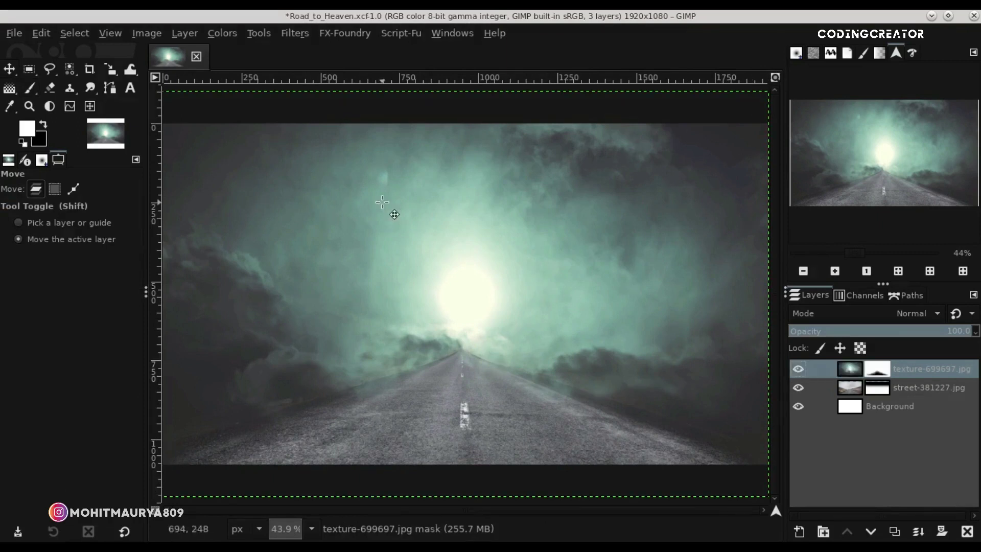
{"action": "left_click", "coordinate": [30, 89]}
{"action": "key", "text": "minus"}
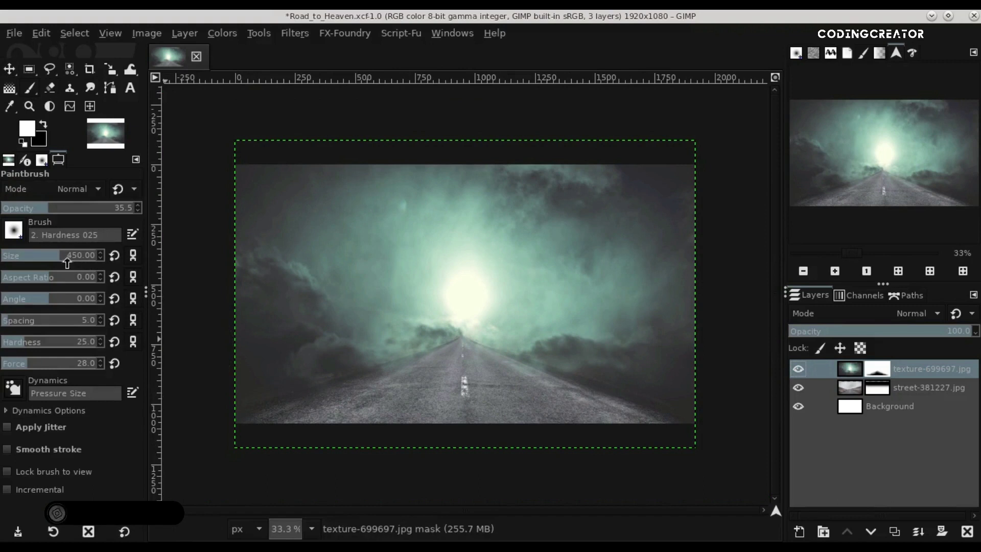
{"action": "left_click_drag", "start_coordinate": [68, 211], "coordinate": [90, 209]}
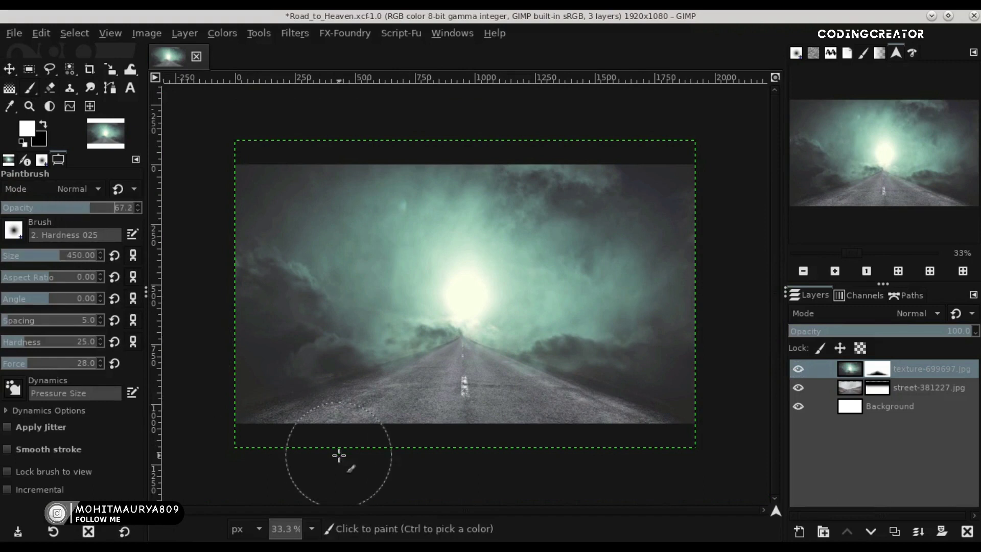
{"action": "left_click_drag", "start_coordinate": [66, 258], "coordinate": [68, 258]}
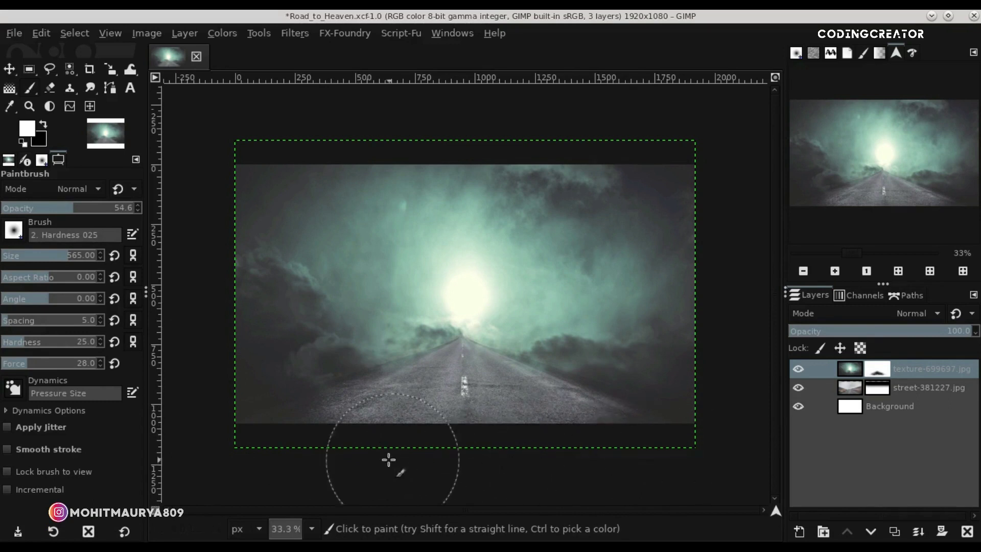
Refine the mask with a size-545, 30.1%-opacity white brush to clarify the road centre markings
{"action": "left_click", "coordinate": [44, 124]}
{"action": "left_click", "coordinate": [40, 255]}
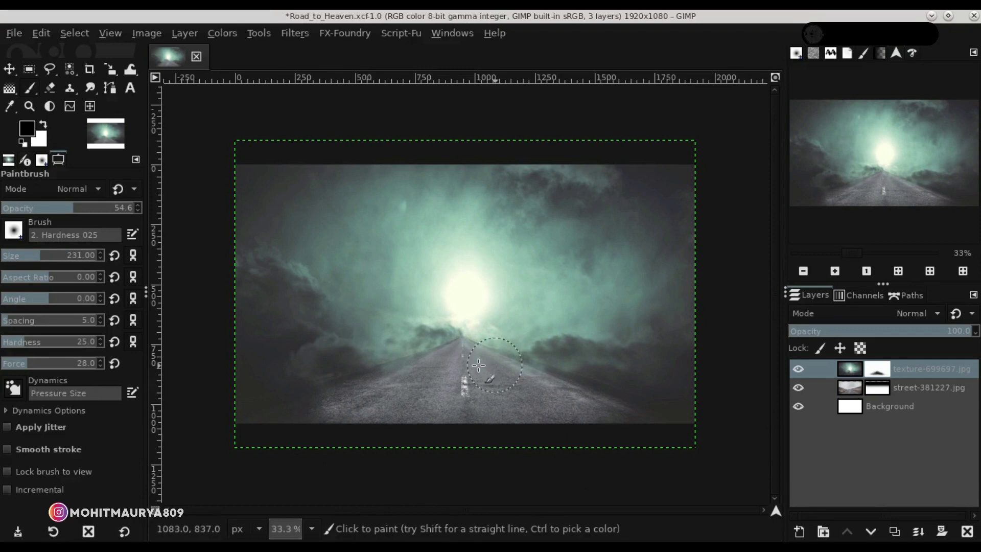
{"action": "left_click", "coordinate": [42, 205]}
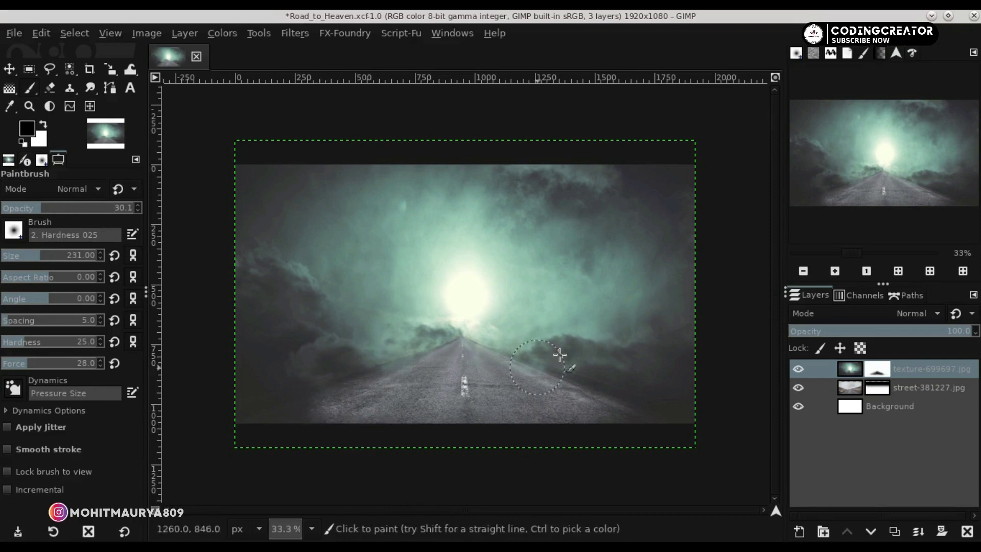
{"action": "left_click", "coordinate": [775, 77]}
{"action": "key", "text": "x"}
{"action": "left_click", "coordinate": [67, 255]}
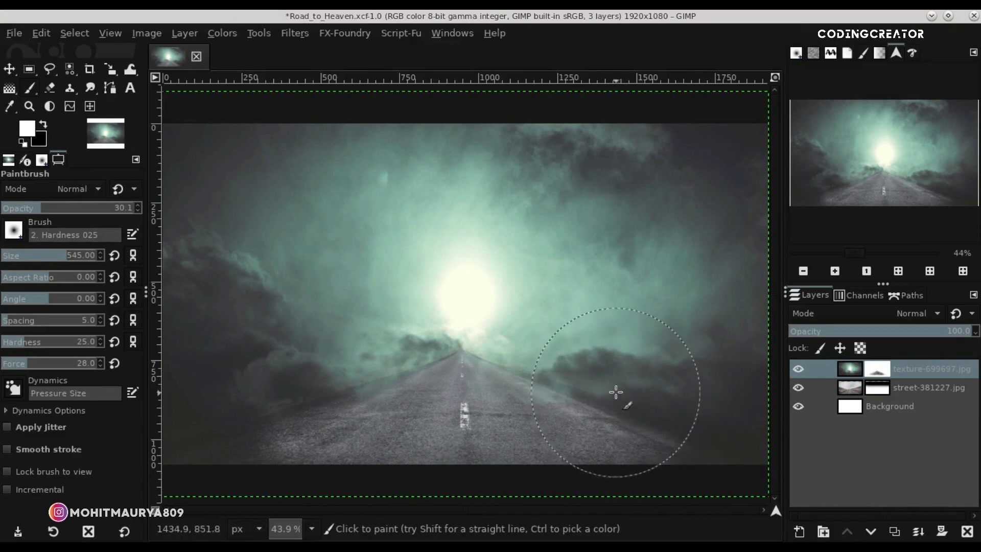
{"action": "left_click", "coordinate": [496, 393]}
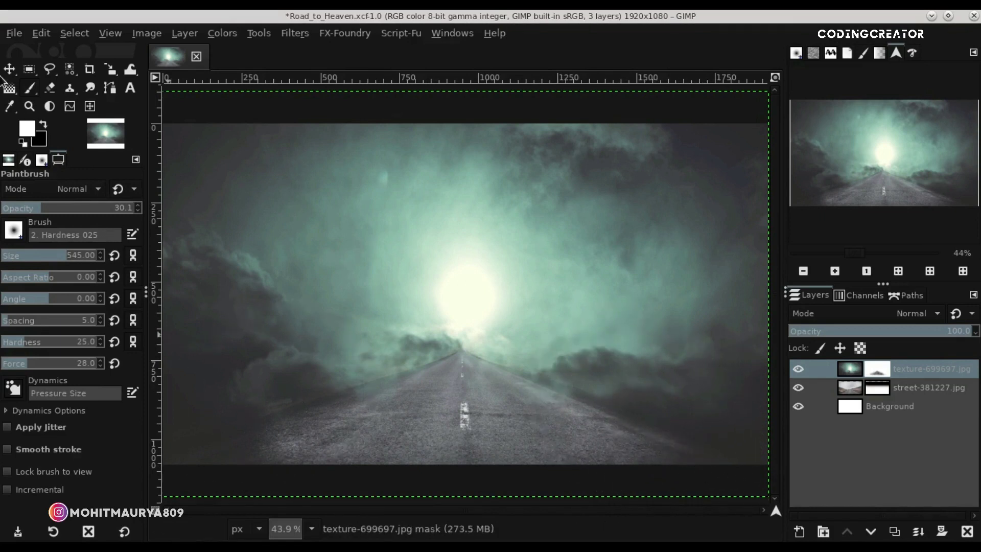
{"action": "key", "text": "m"}
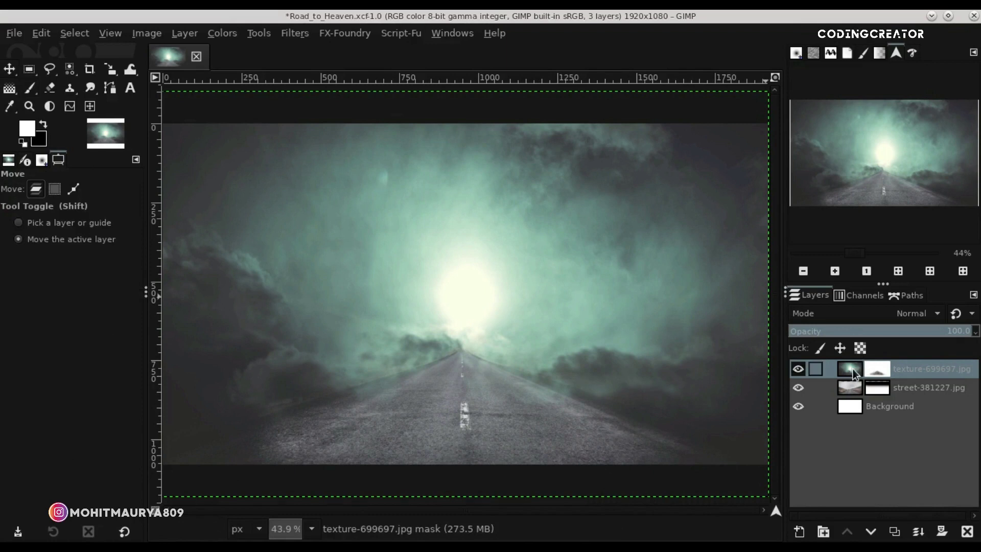
Save the project and nudge the street-381227.jpg layer slightly upward
{"action": "key", "text": "ctrl+s"}
{"action": "left_click", "coordinate": [850, 388]}
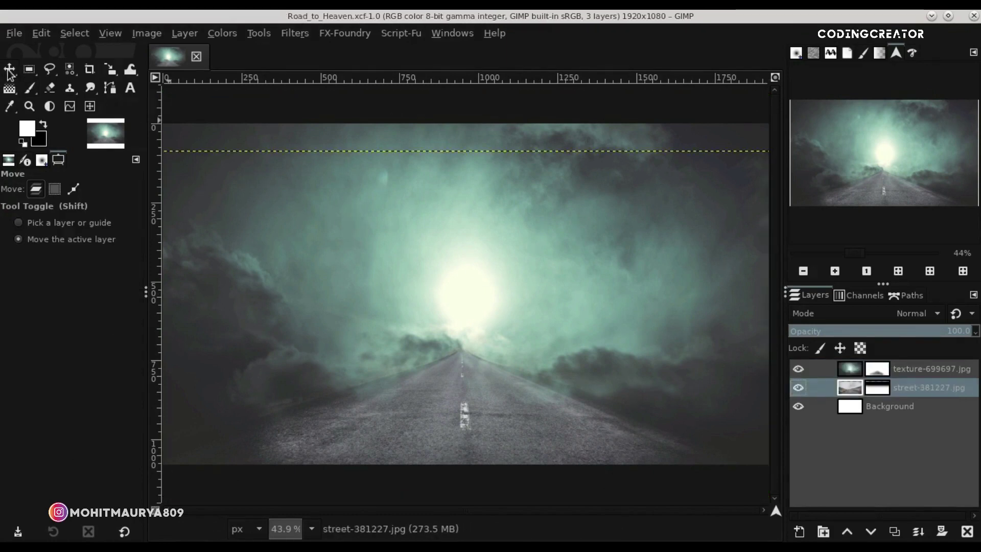
{"action": "key", "text": "Up"}
{"action": "key", "text": "Up"}
{"action": "key", "text": "Up"}
{"action": "key", "text": "Up"}
{"action": "key", "text": "Up"}
{"action": "key", "text": "Up"}
{"action": "key", "text": "Up"}
{"action": "key", "text": "Up"}
{"action": "key", "text": "Up"}
{"action": "key", "text": "Up"}
{"action": "key", "text": "Up"}
{"action": "key", "text": "Up"}
{"action": "key", "text": "Up"}
{"action": "key", "text": "Up"}
{"action": "key", "text": "Up"}
{"action": "key", "text": "Up"}
{"action": "key", "text": "Up"}
{"action": "key", "text": "Up"}
Paint black on the texture mask at about 59% opacity, size 329, revealing the road and horizon dashes
{"action": "left_click", "coordinate": [883, 368]}
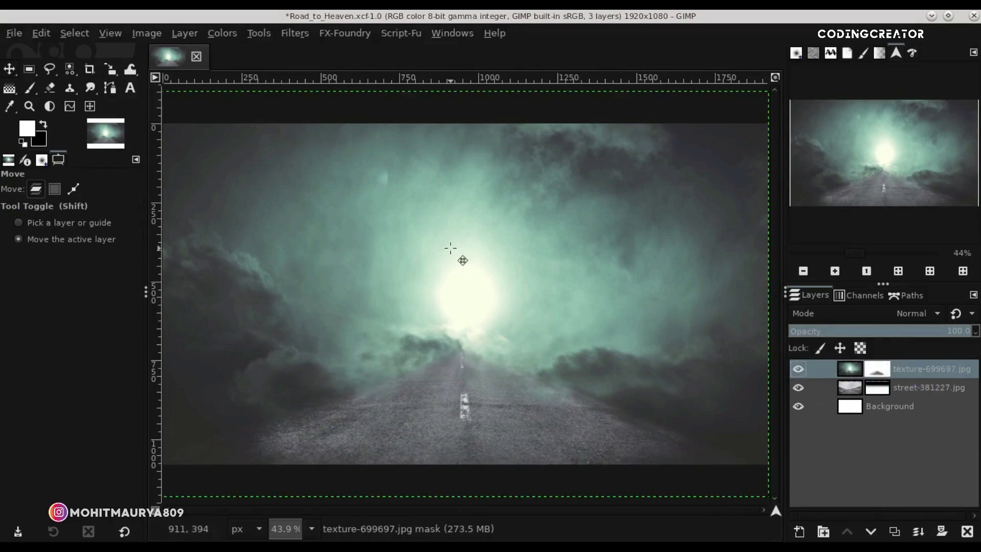
{"action": "scroll", "coordinate": [450, 249], "scroll_direction": "down", "scroll_amount": 1}
{"action": "left_click", "coordinate": [30, 87]}
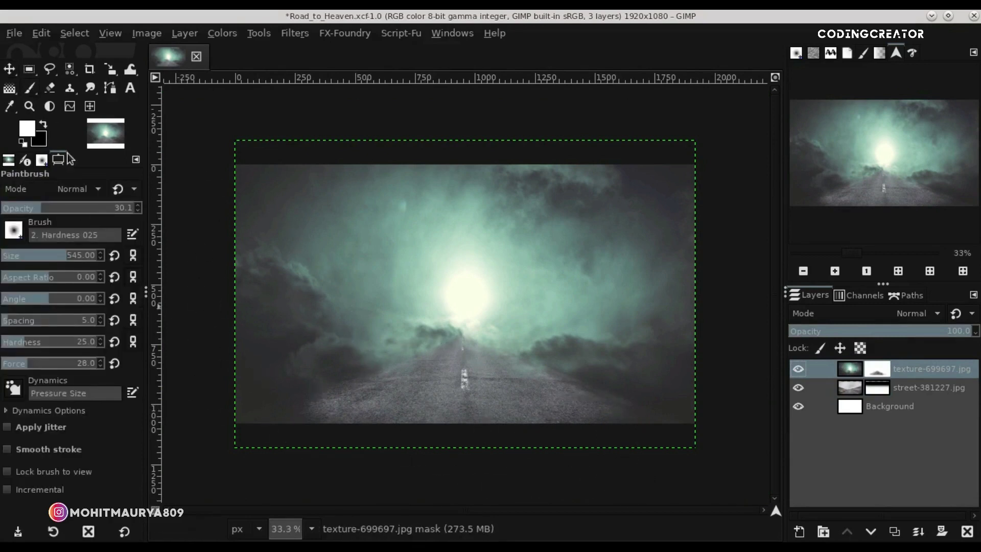
{"action": "left_click", "coordinate": [43, 125]}
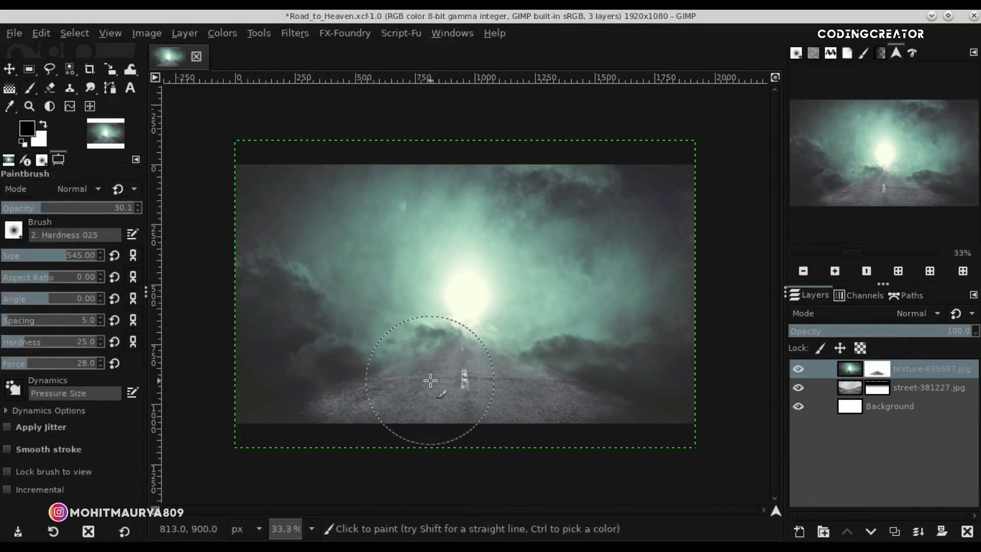
{"action": "scroll", "coordinate": [434, 295], "scroll_direction": "up", "scroll_amount": 1}
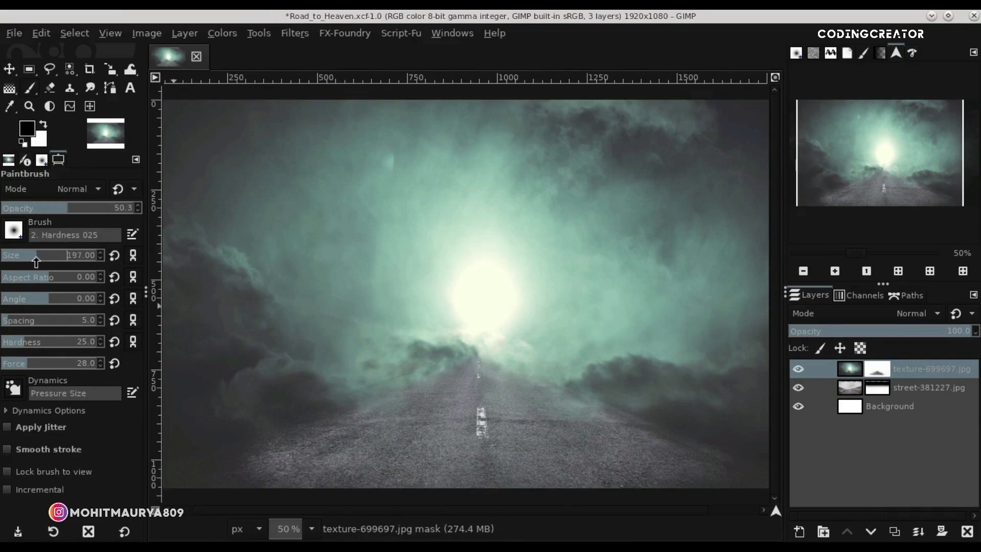
{"action": "left_click_drag", "start_coordinate": [78, 212], "coordinate": [79, 212]}
{"action": "left_click_drag", "start_coordinate": [417, 401], "coordinate": [327, 422]}
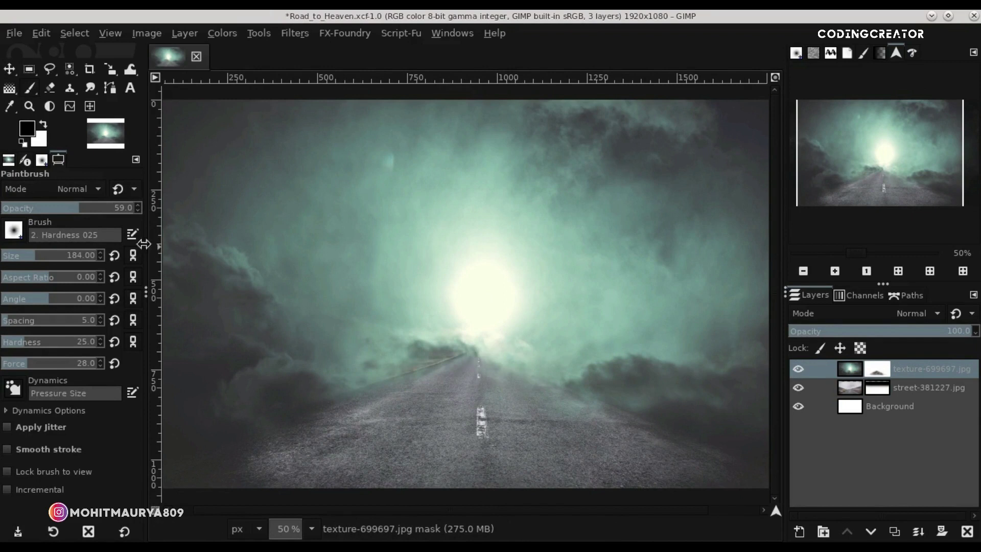
{"action": "left_click", "coordinate": [67, 254]}
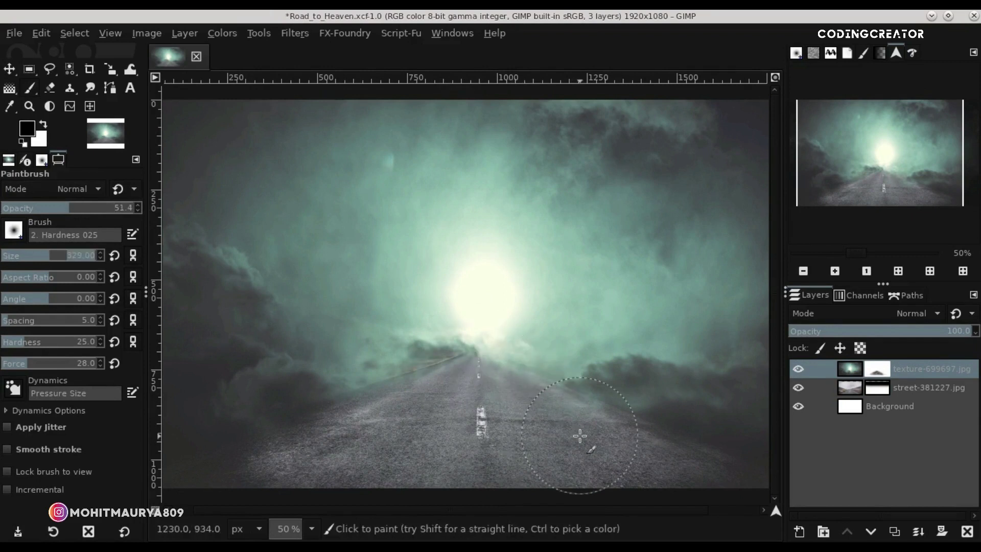
{"action": "mouse_move", "coordinate": [508, 391]}
{"action": "left_mouse_down"}
{"action": "mouse_move", "coordinate": [474, 383]}
{"action": "mouse_move", "coordinate": [546, 418]}
{"action": "mouse_move", "coordinate": [483, 377]}
{"action": "mouse_move", "coordinate": [493, 460]}
{"action": "left_mouse_up"}
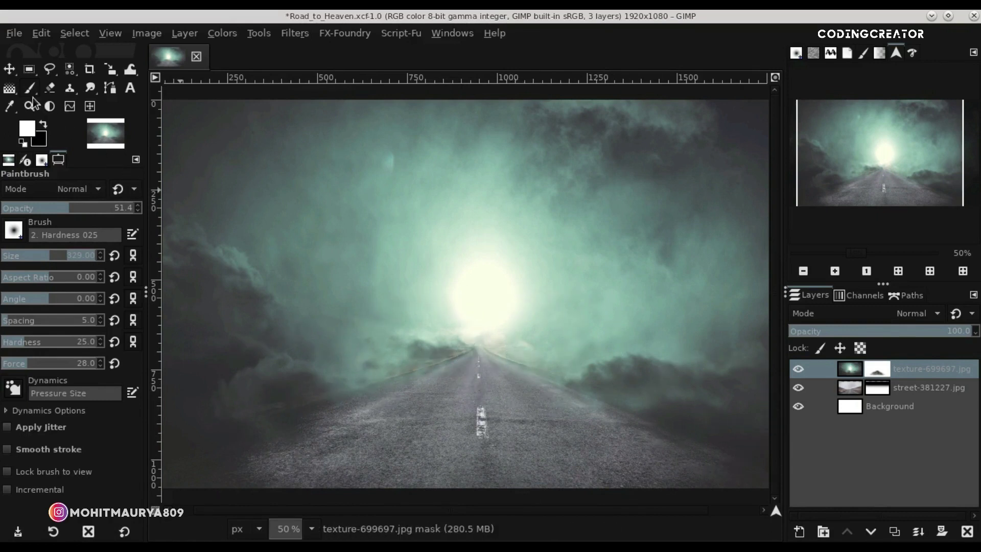
Fit the whole image in the window to review the blended road
{"action": "left_click", "coordinate": [9, 70]}
{"action": "scroll", "coordinate": [552, 366], "scroll_direction": "down", "scroll_amount": 1}
{"action": "scroll", "coordinate": [552, 366], "scroll_direction": "down", "scroll_amount": 1}
{"action": "scroll", "coordinate": [552, 366], "scroll_direction": "up", "scroll_amount": 2}
{"action": "scroll", "coordinate": [552, 367], "scroll_direction": "down", "scroll_amount": 2}
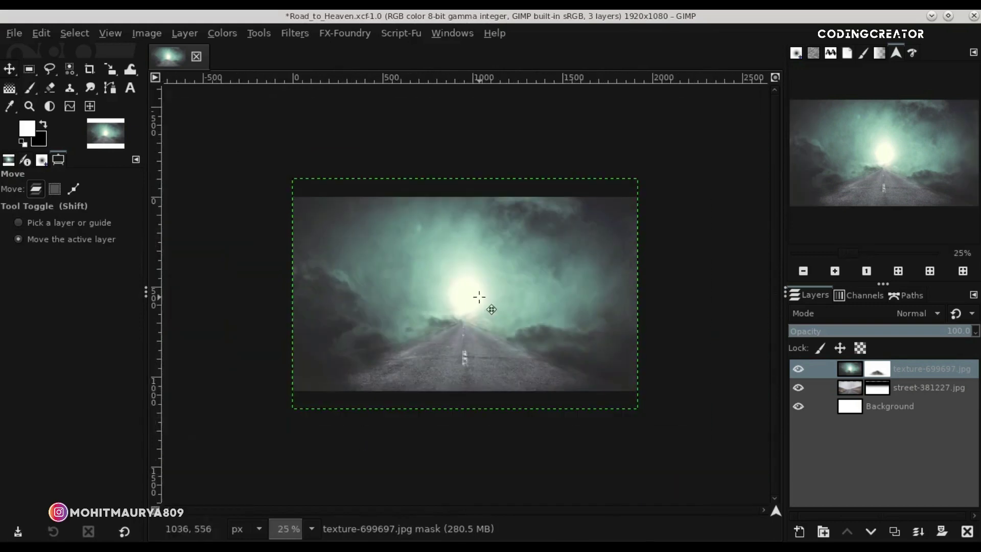
{"action": "scroll", "coordinate": [467, 299], "scroll_direction": "up", "scroll_amount": 2}
{"action": "scroll", "coordinate": [467, 299], "scroll_direction": "down", "scroll_amount": 1}
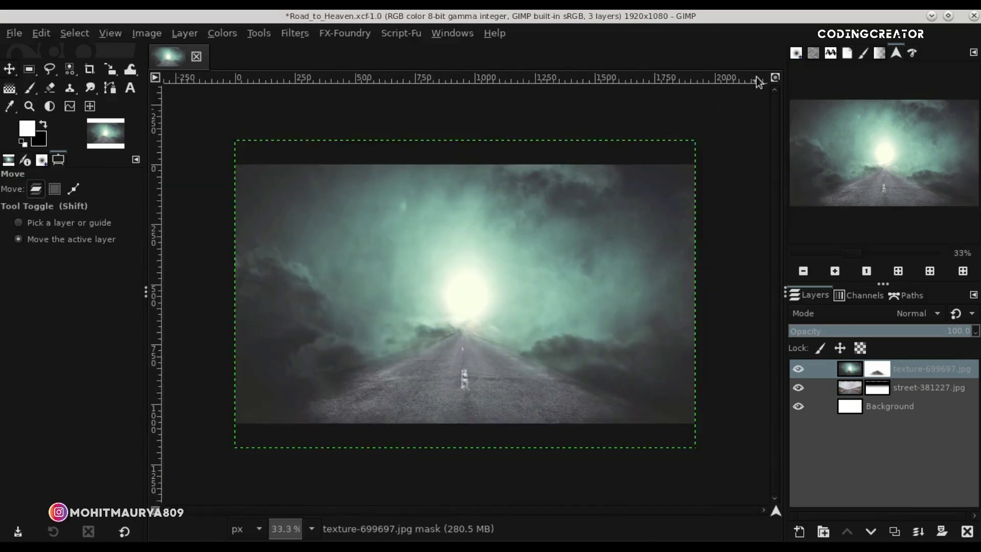
{"action": "left_click", "coordinate": [775, 78]}
Desaturate the cloud texture layer to about -44 with Hue-Saturation
{"action": "left_click", "coordinate": [850, 370]}
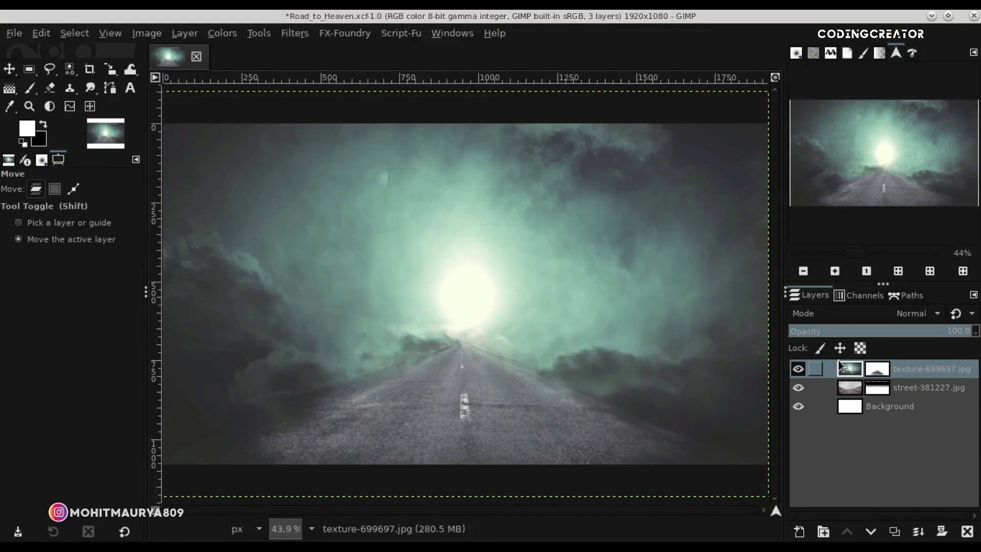
{"action": "left_click", "coordinate": [234, 35]}
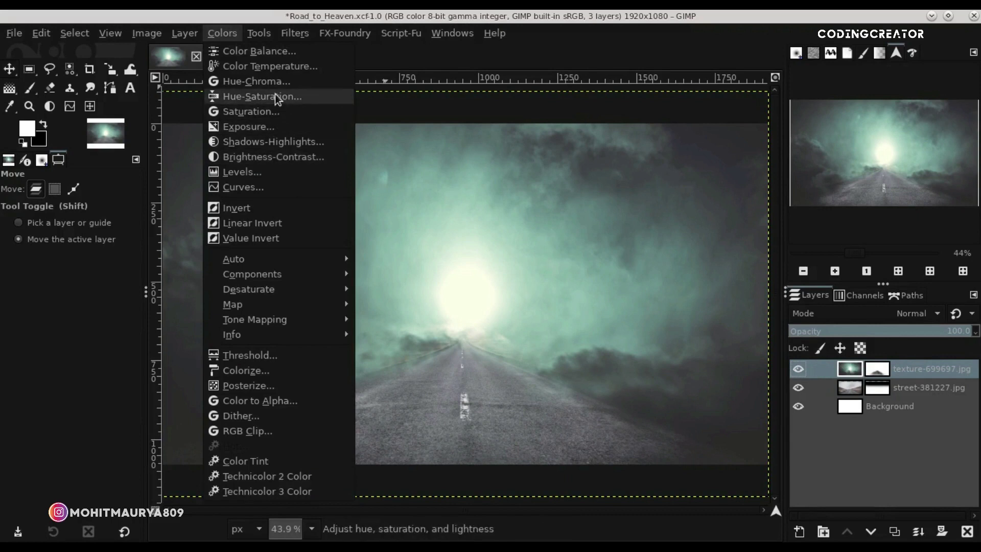
{"action": "key", "text": "Return"}
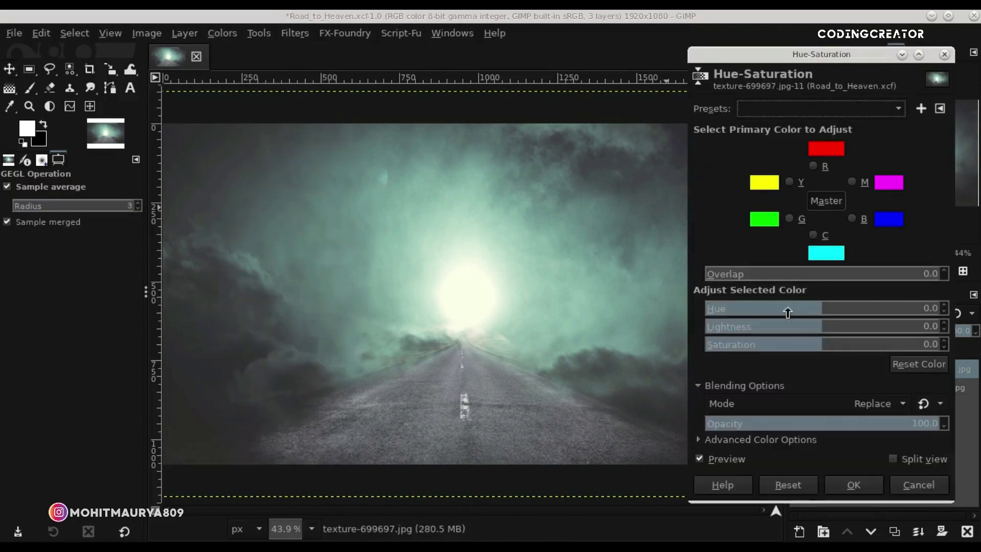
{"action": "left_click_drag", "start_coordinate": [823, 342], "coordinate": [775, 352]}
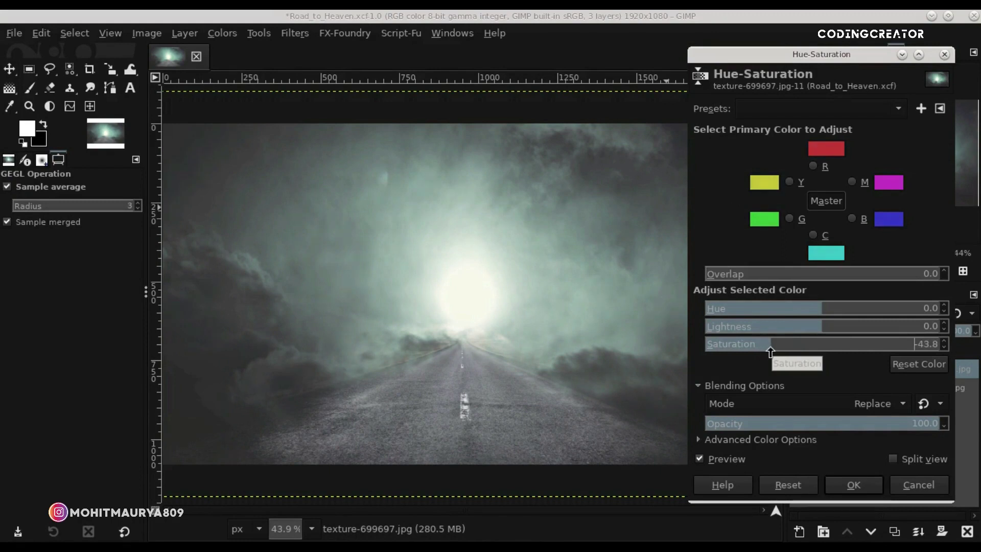
{"action": "left_click", "coordinate": [867, 486]}
Give the street-381227.jpg layer Saturation -36.4 and Lightness -17.3, then save Road_to_Heaven.xcf
{"action": "left_click", "coordinate": [818, 387]}
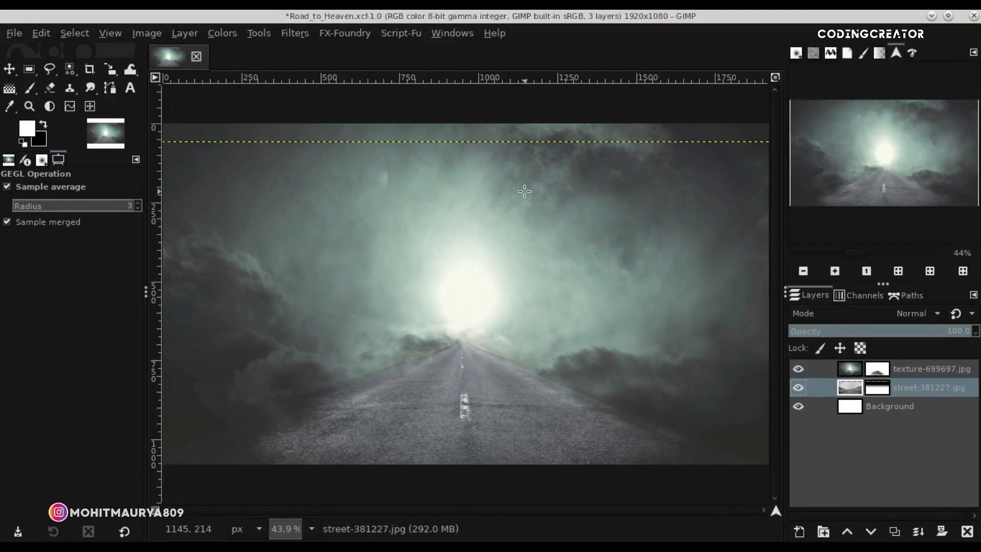
{"action": "left_click", "coordinate": [222, 28]}
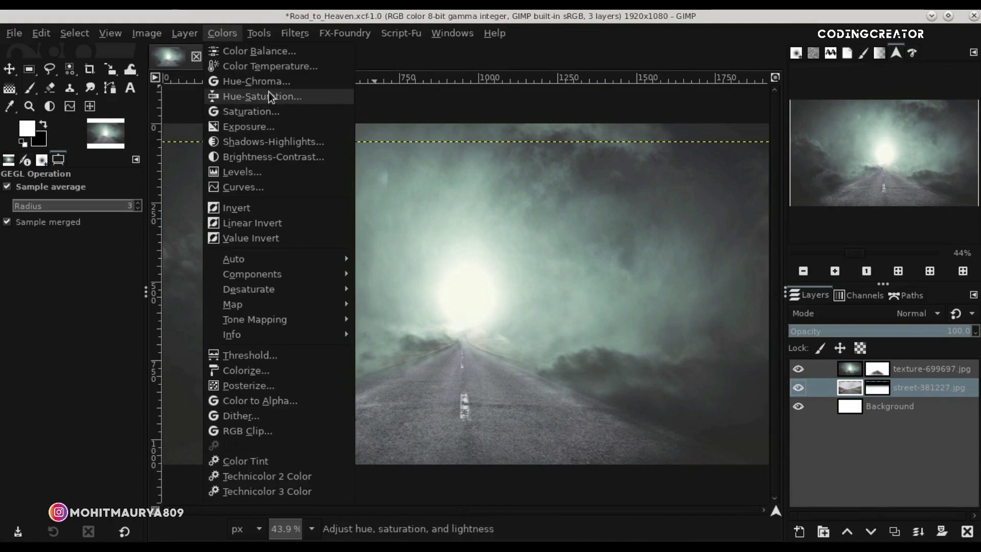
{"action": "left_click", "coordinate": [269, 92]}
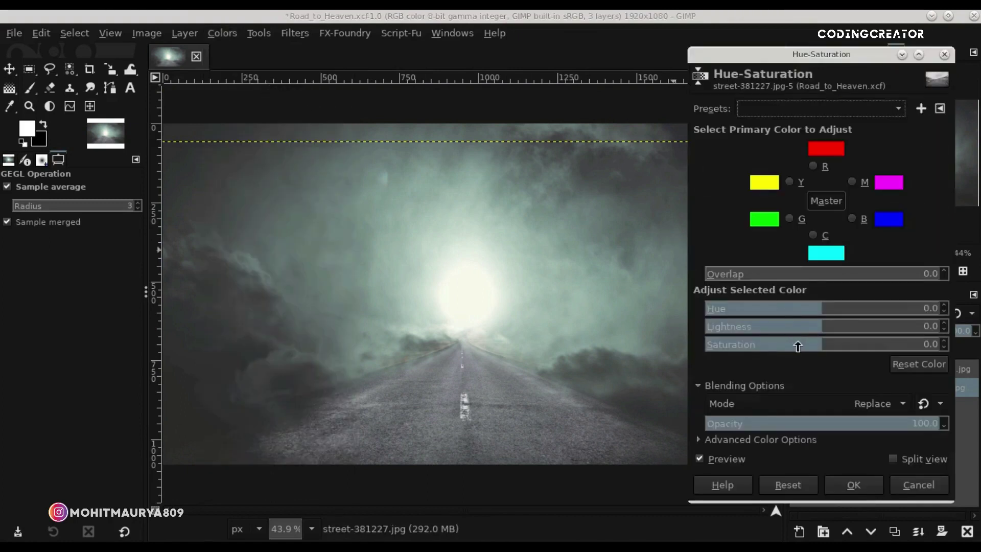
{"action": "left_click_drag", "start_coordinate": [798, 346], "coordinate": [774, 347]}
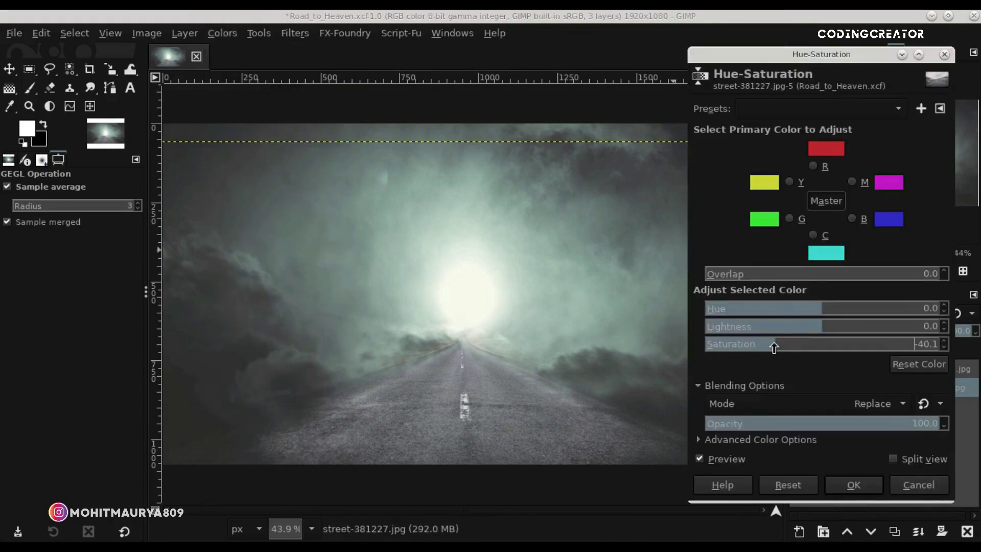
{"action": "left_click", "coordinate": [803, 330]}
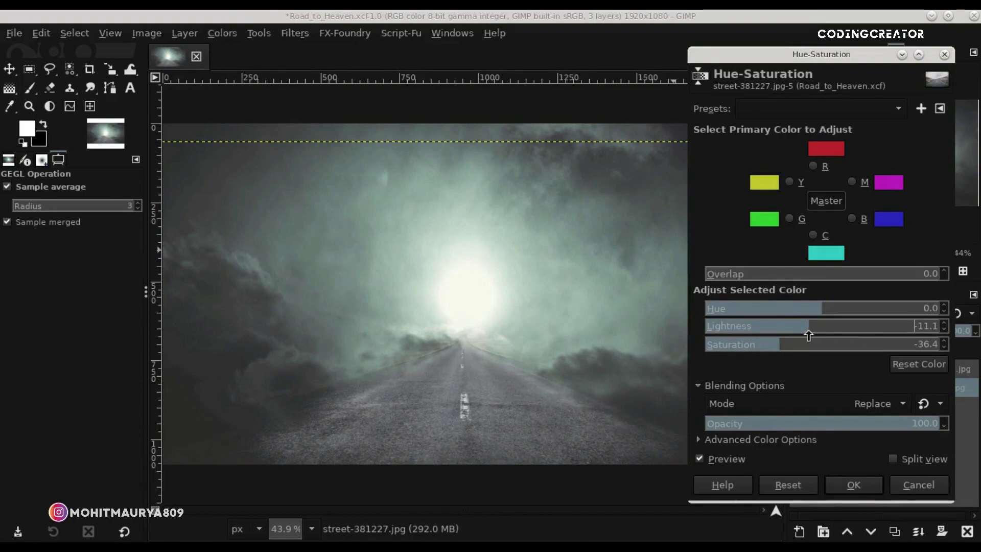
{"action": "mouse_move", "coordinate": [808, 336]}
{"action": "left_mouse_down"}
{"action": "mouse_move", "coordinate": [784, 340]}
{"action": "mouse_move", "coordinate": [826, 339]}
{"action": "left_mouse_up"}
{"action": "left_click", "coordinate": [729, 460]}
{"action": "left_click", "coordinate": [839, 479]}
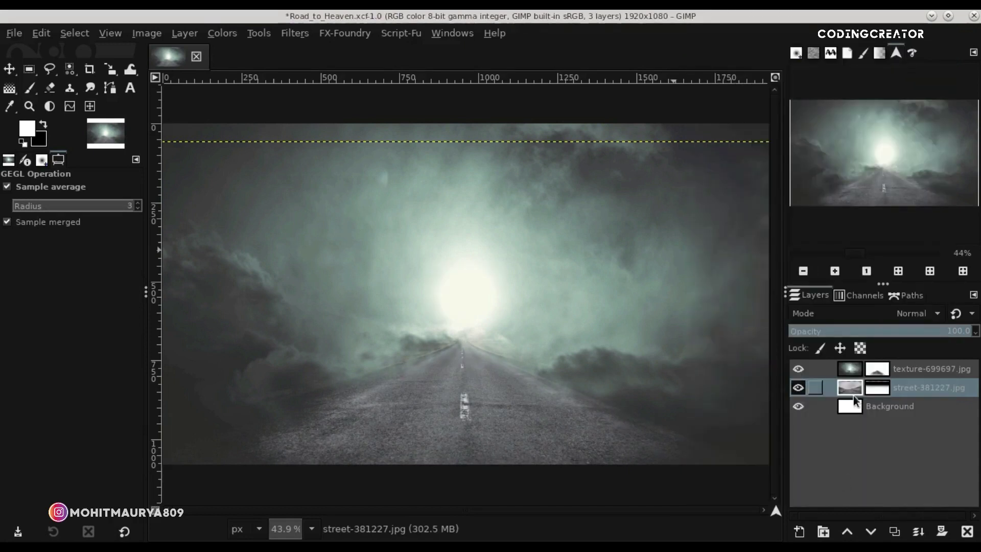
{"action": "left_click", "coordinate": [843, 367]}
{"action": "key", "text": "ctrl+s"}
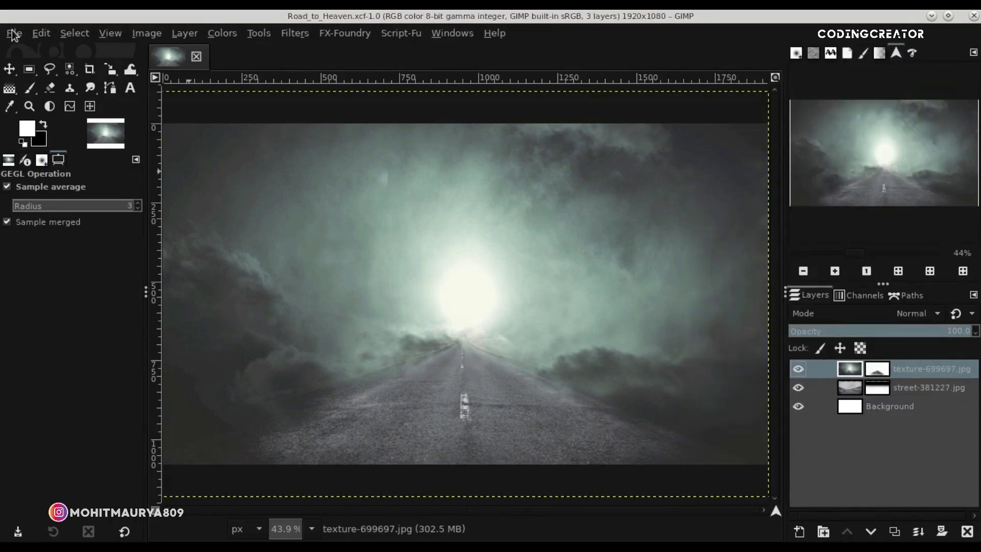
Open church-828582.jpg from the road stock folder
{"action": "left_click", "coordinate": [14, 33]}
{"action": "left_click", "coordinate": [173, 82]}
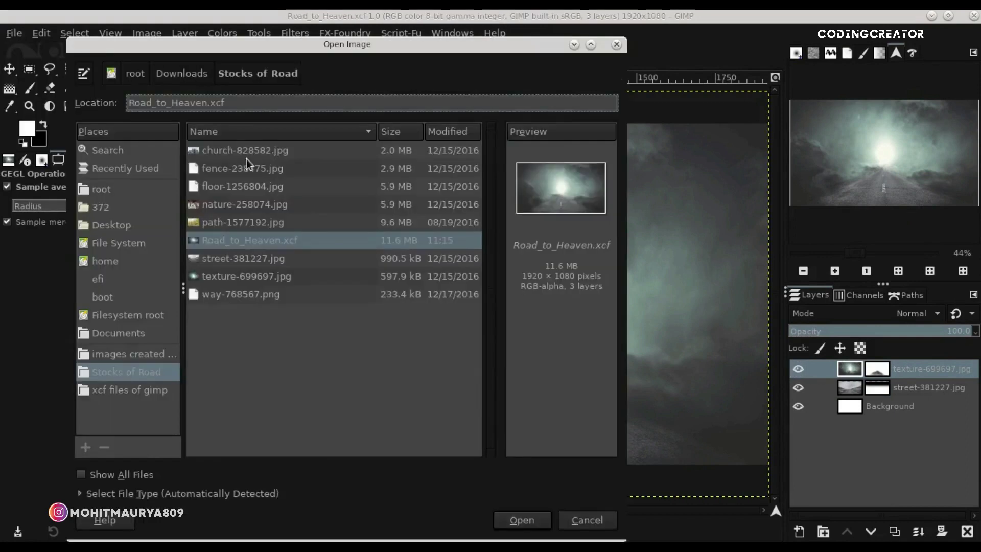
{"action": "left_click", "coordinate": [520, 520]}
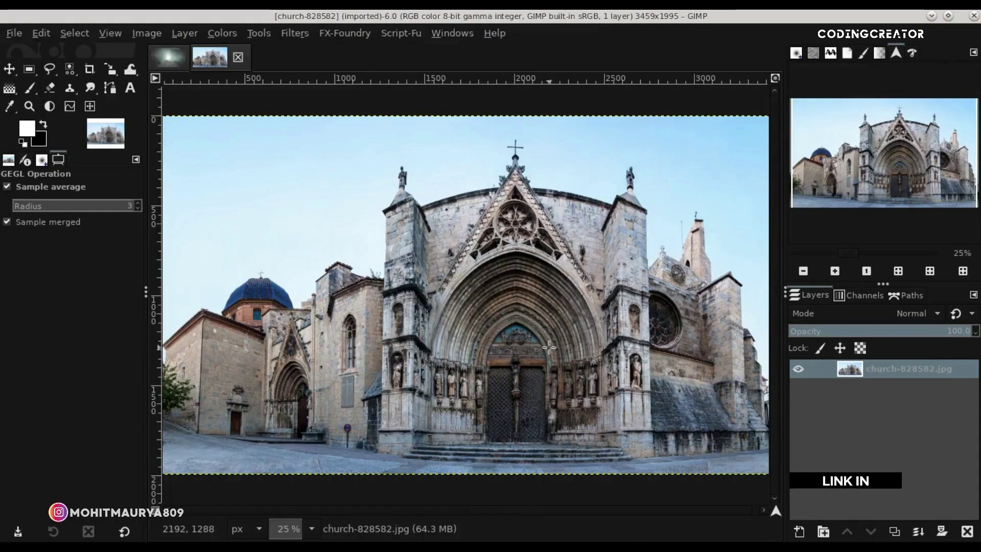
{"action": "key", "text": "minus"}
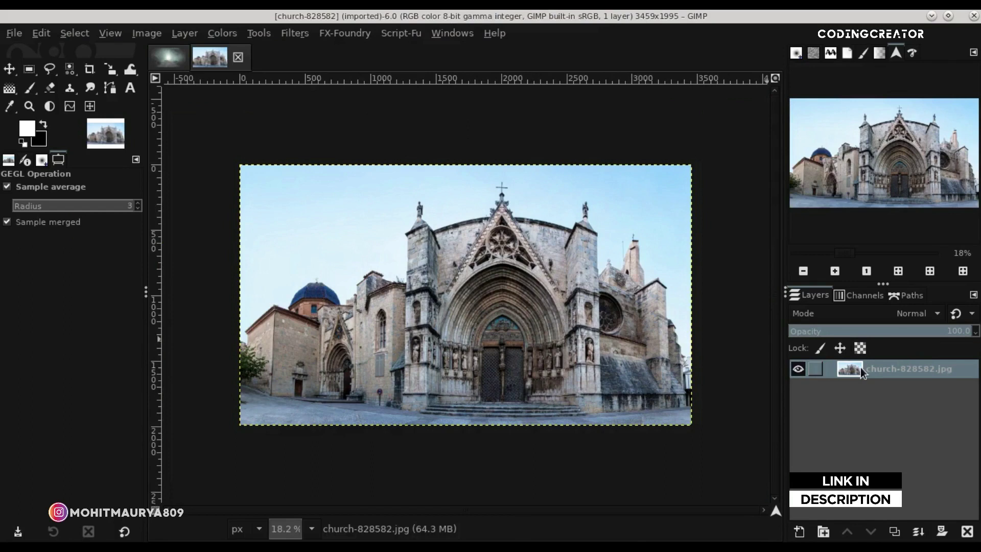
Add an alpha channel to the church layer and duplicate it
{"action": "right_click", "coordinate": [850, 369]}
{"action": "left_click", "coordinate": [823, 366]}
{"action": "left_click", "coordinate": [798, 369]}
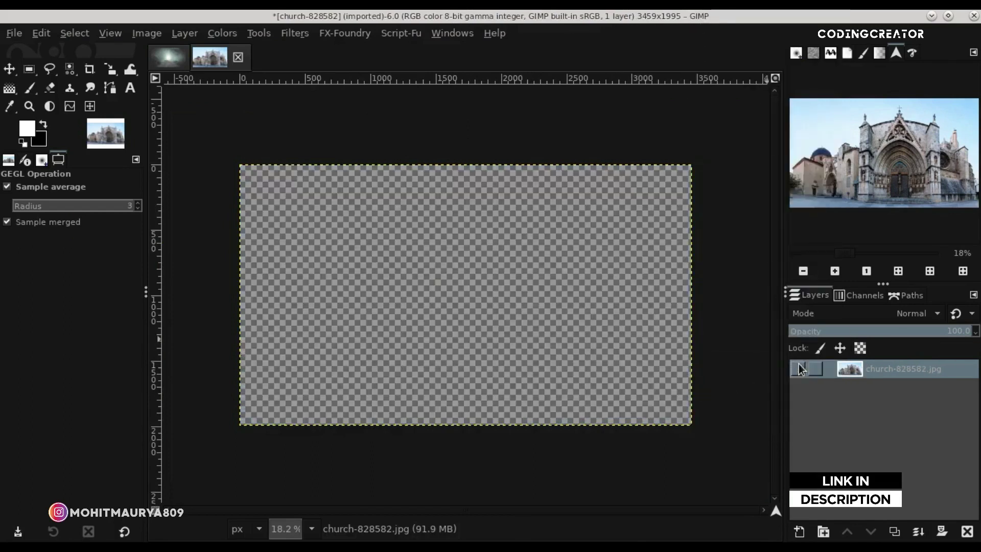
{"action": "left_click", "coordinate": [799, 370]}
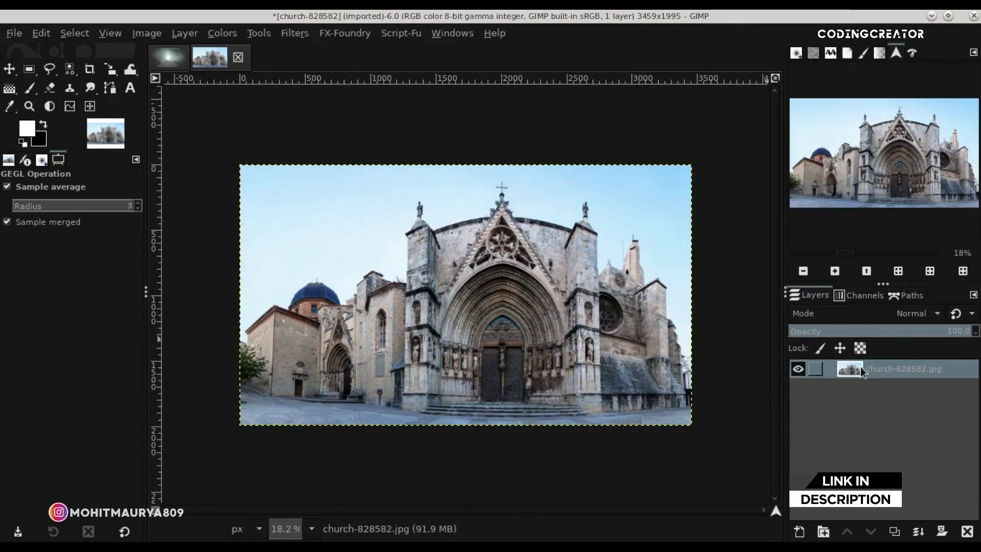
{"action": "left_click", "coordinate": [894, 532]}
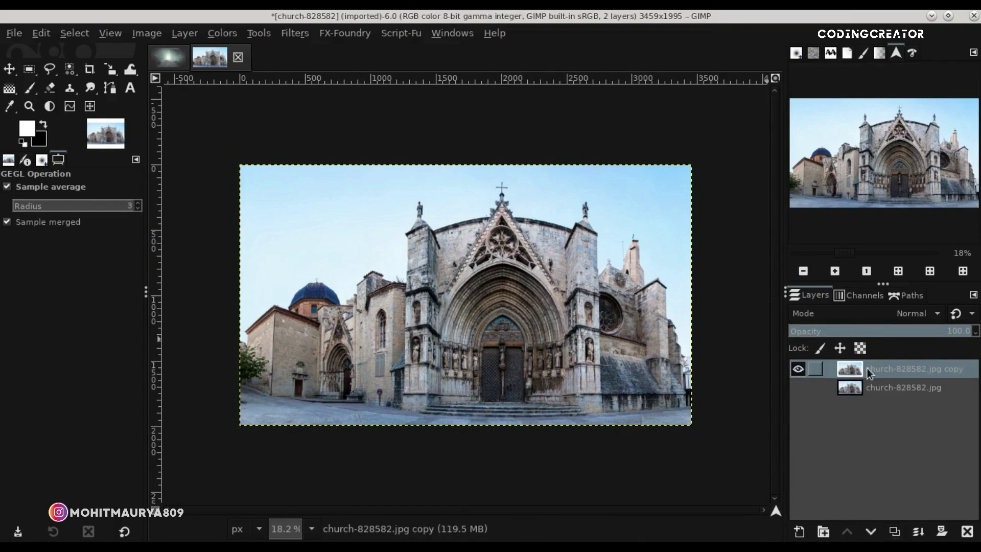
Trace the church outline along the foliage and roofline with Free Select to cut away the sky
{"action": "left_click", "coordinate": [53, 71]}
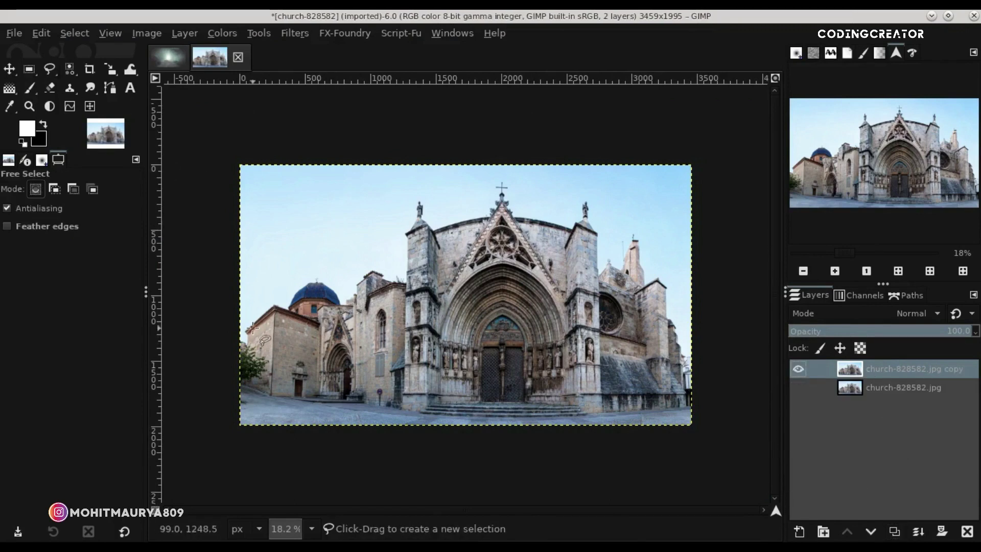
{"action": "scroll", "coordinate": [236, 339], "scroll_direction": "up", "scroll_amount": 3}
{"action": "scroll", "coordinate": [236, 339], "scroll_direction": "up", "scroll_amount": 2}
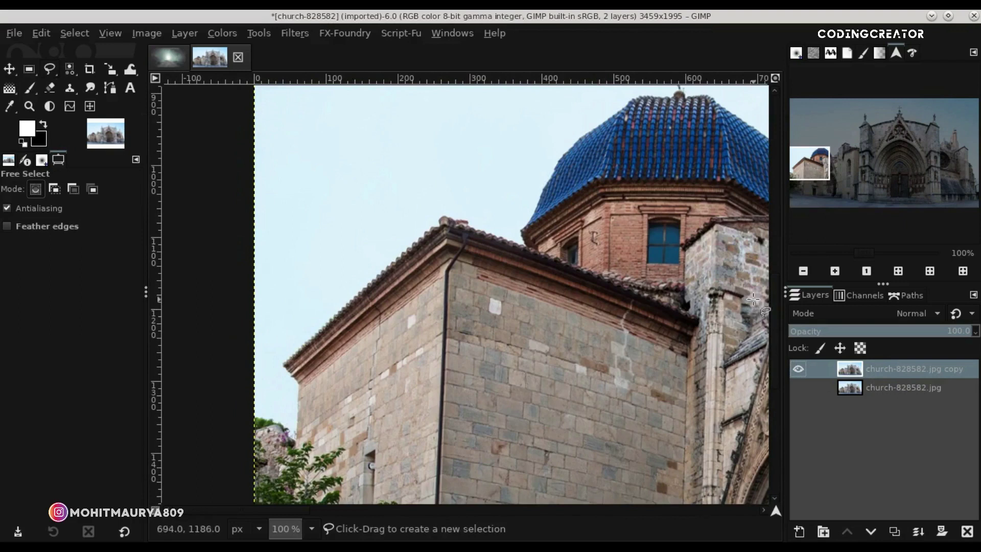
{"action": "scroll", "coordinate": [764, 314], "scroll_direction": "down", "scroll_amount": 2}
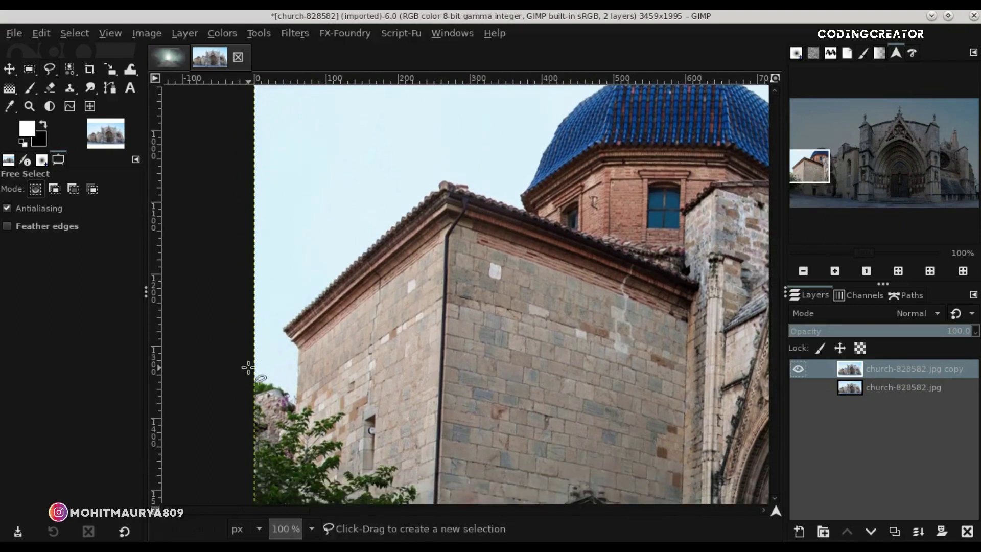
{"action": "scroll", "coordinate": [248, 367], "scroll_direction": "up", "scroll_amount": 2}
{"action": "scroll", "coordinate": [705, 343], "scroll_direction": "down", "scroll_amount": 5}
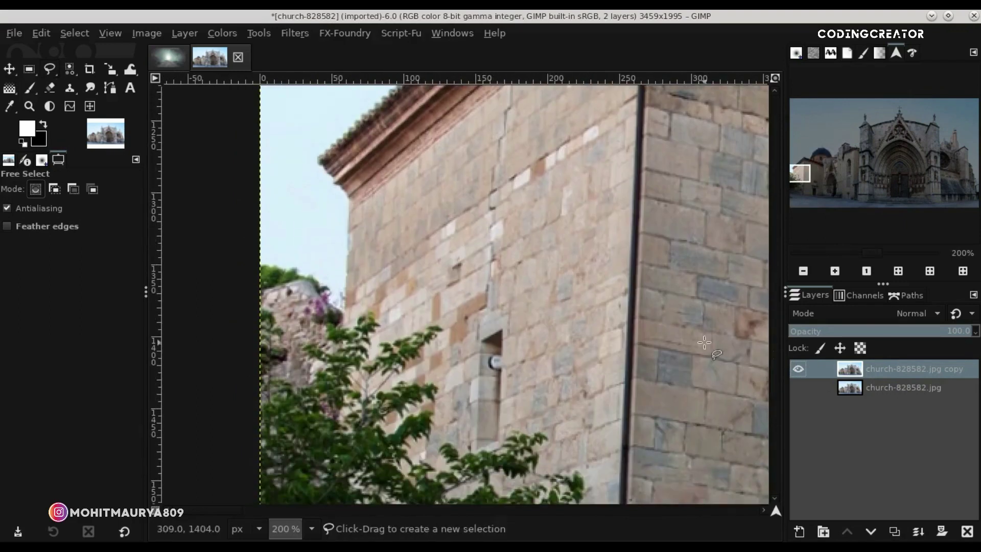
{"action": "left_click", "coordinate": [251, 268]}
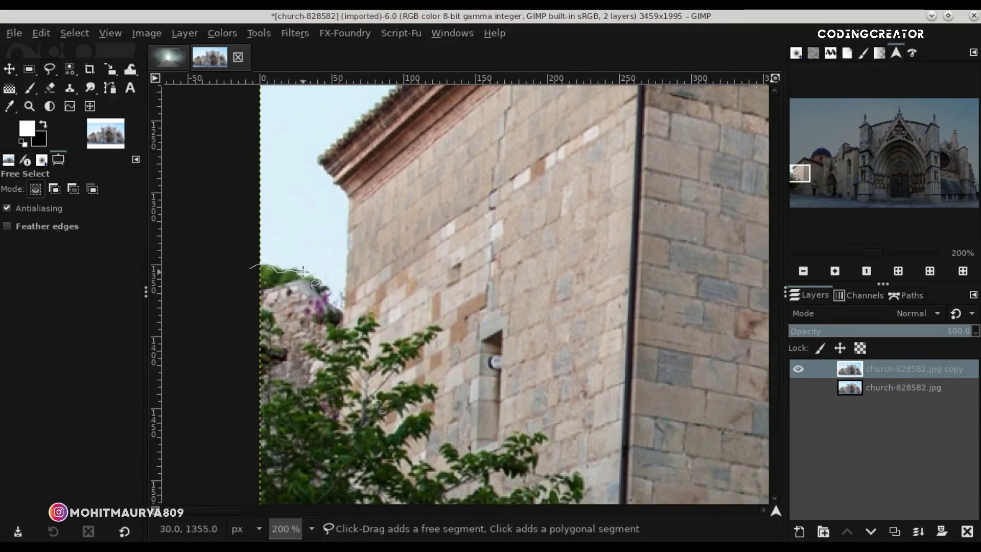
{"action": "left_click_drag", "start_coordinate": [332, 305], "coordinate": [342, 314]}
{"action": "scroll", "coordinate": [347, 199], "scroll_direction": "up", "scroll_amount": 2, "text": "ctrl"}
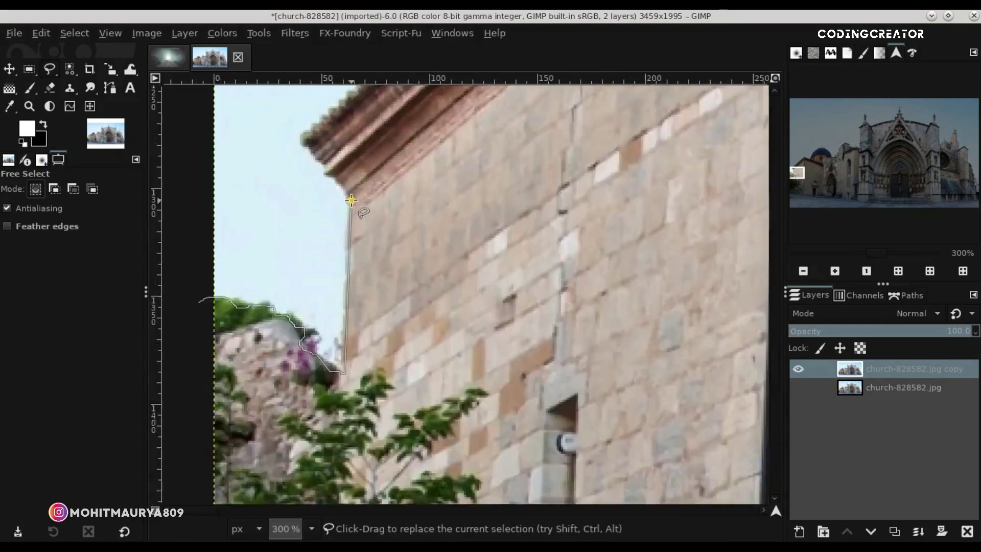
{"action": "scroll", "coordinate": [345, 191], "scroll_direction": "up", "scroll_amount": 1, "text": "ctrl"}
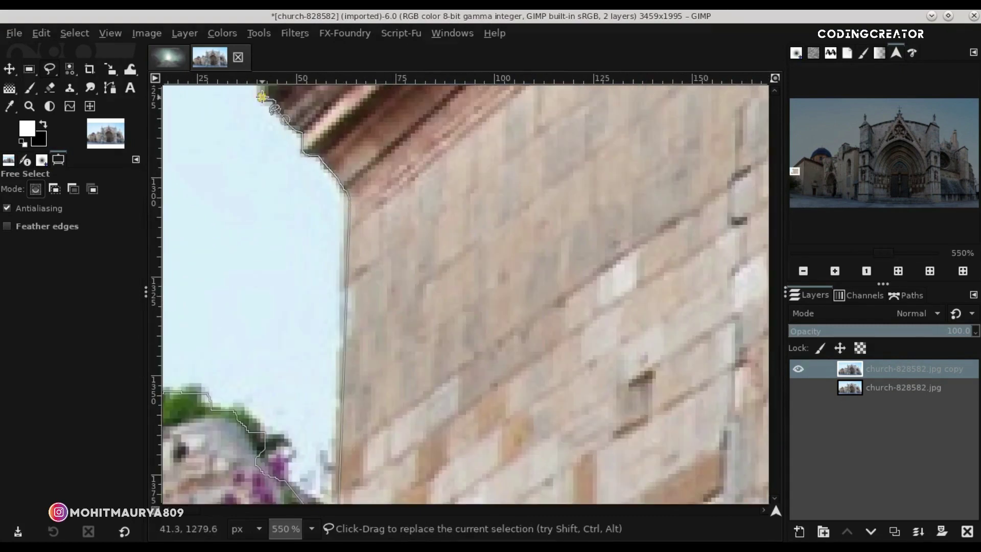
{"action": "scroll", "coordinate": [284, 357], "scroll_direction": "up", "scroll_amount": 5}
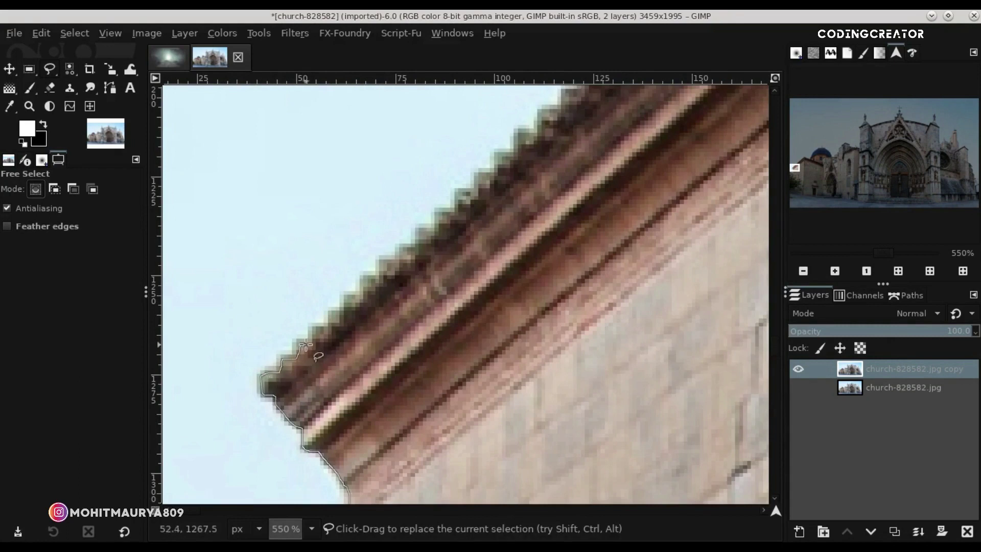
{"action": "left_click_drag", "start_coordinate": [360, 296], "coordinate": [520, 131]}
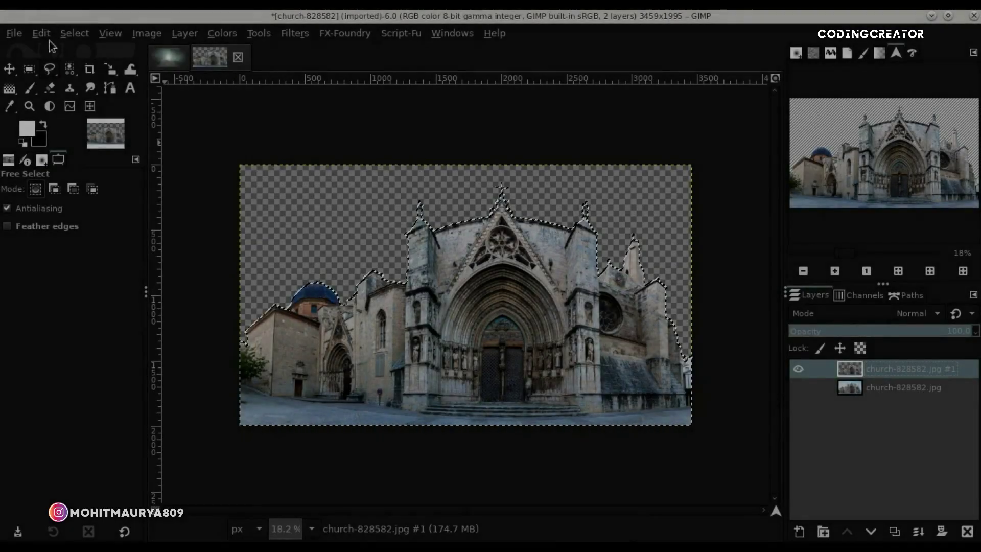
Clear the selection and copy the church layer into the Road_to_Heaven composition
{"action": "left_click", "coordinate": [72, 32]}
{"action": "left_click", "coordinate": [89, 61]}
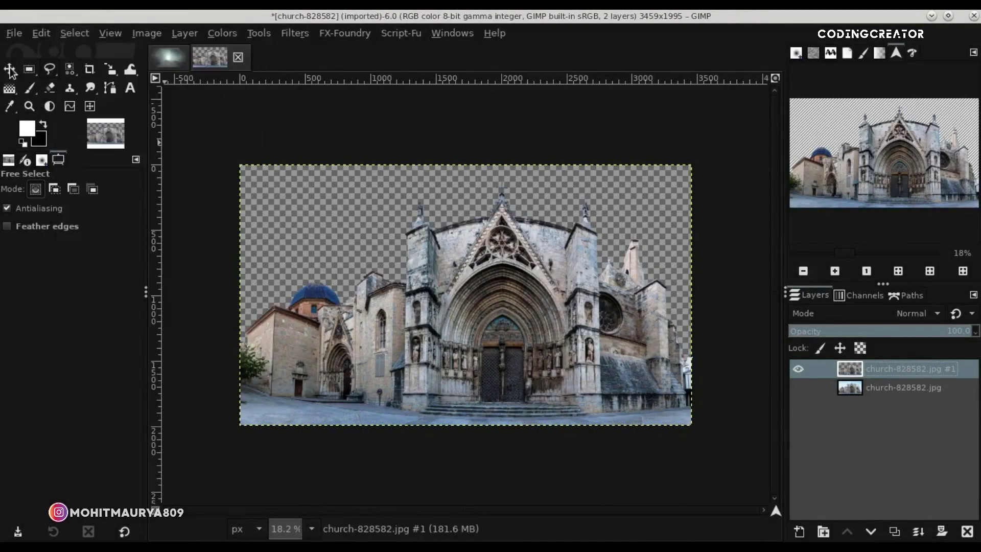
{"action": "left_click", "coordinate": [9, 70]}
{"action": "left_click_drag", "start_coordinate": [851, 359], "coordinate": [532, 346]}
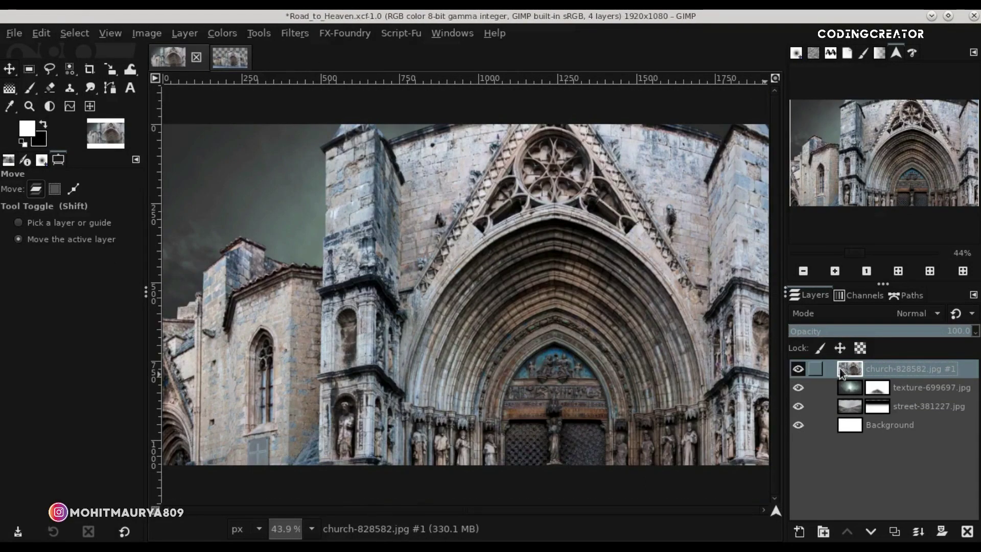
Scale the church layer to 1478 × 852 px
{"action": "left_click", "coordinate": [109, 68]}
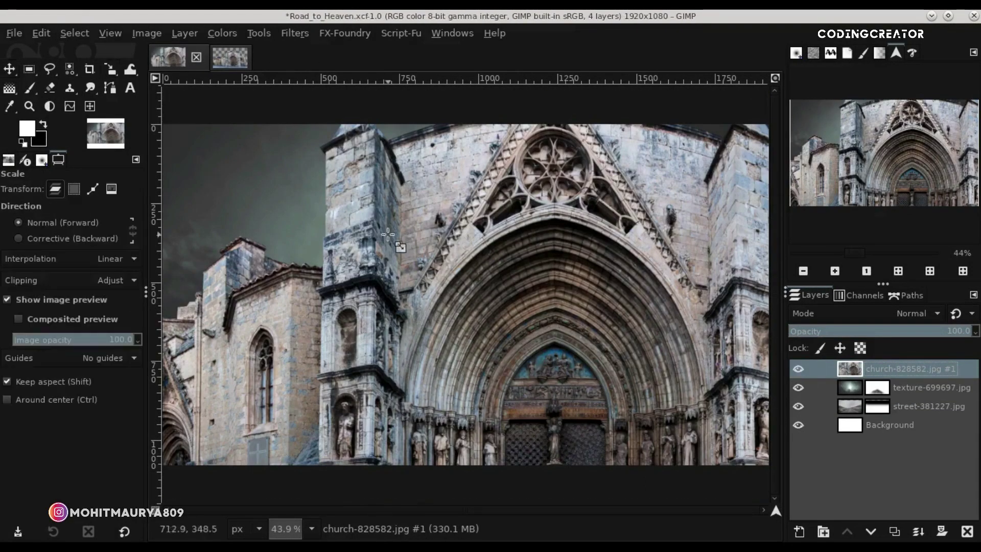
{"action": "left_click", "coordinate": [464, 267]}
{"action": "left_click_drag", "start_coordinate": [684, 402], "coordinate": [609, 386]}
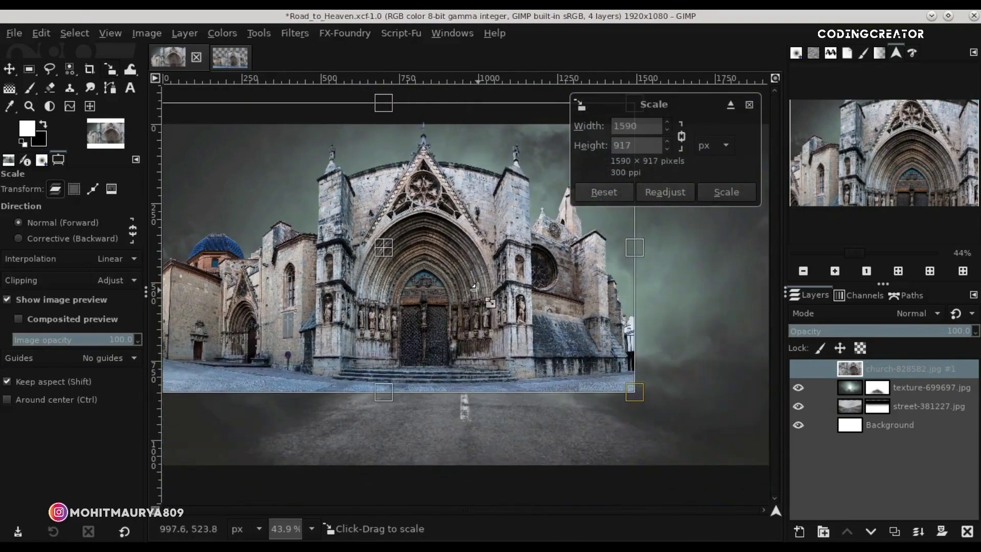
{"action": "left_click_drag", "start_coordinate": [609, 386], "coordinate": [635, 391]}
{"action": "mouse_move", "coordinate": [432, 281]}
{"action": "left_mouse_down"}
{"action": "mouse_move", "coordinate": [456, 245]}
{"action": "mouse_move", "coordinate": [450, 254]}
{"action": "left_mouse_up"}
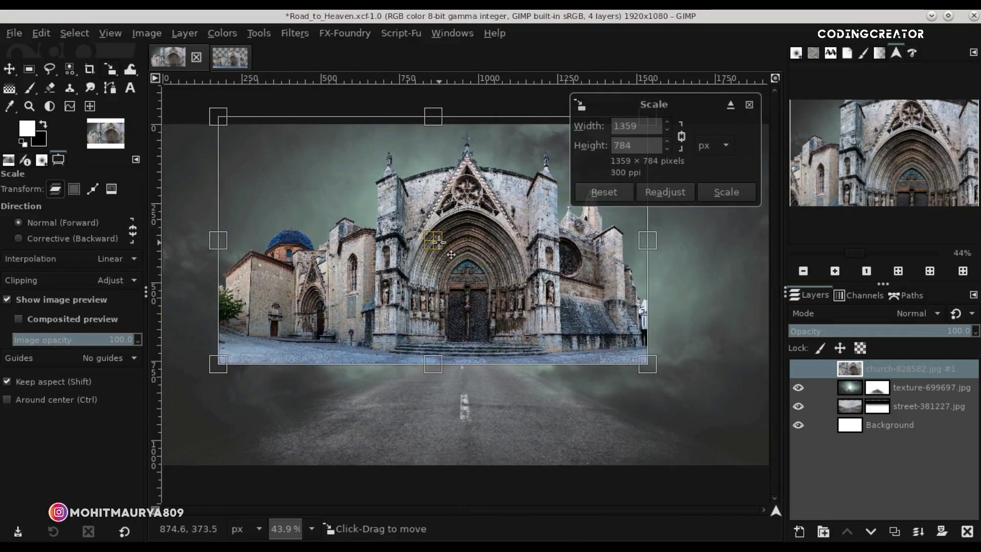
{"action": "left_click_drag", "start_coordinate": [605, 337], "coordinate": [652, 352]}
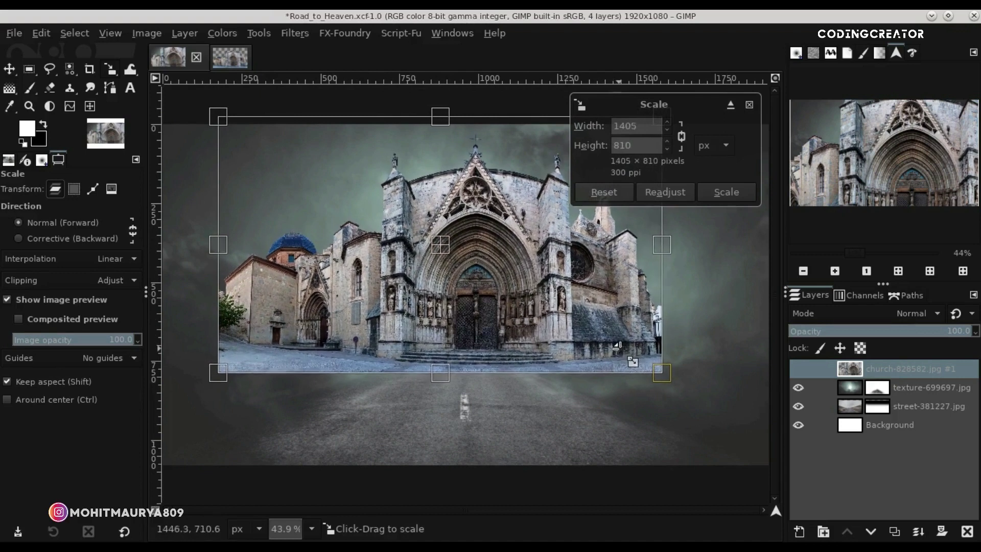
{"action": "left_click_drag", "start_coordinate": [454, 256], "coordinate": [448, 255]}
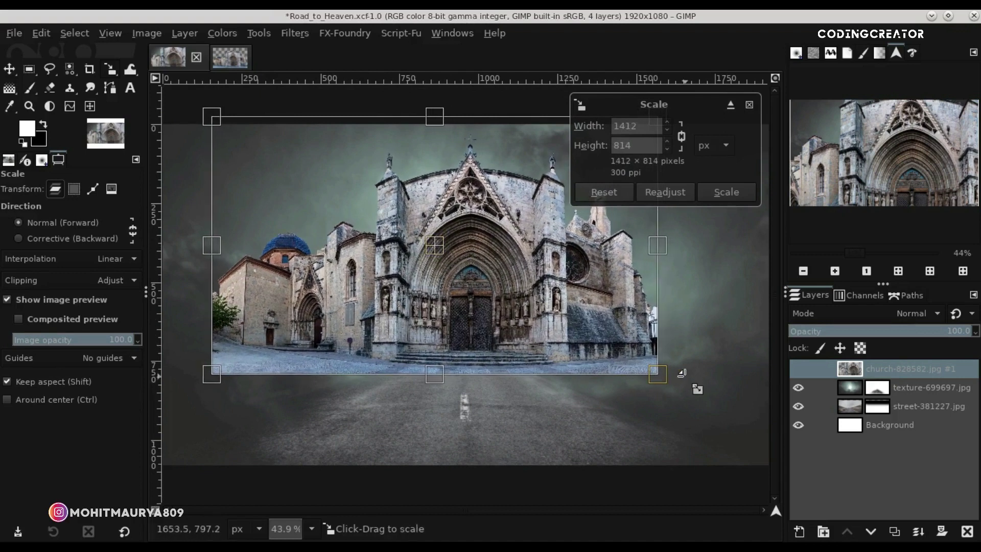
{"action": "left_click_drag", "start_coordinate": [666, 372], "coordinate": [686, 388]}
{"action": "left_click_drag", "start_coordinate": [455, 253], "coordinate": [444, 247]}
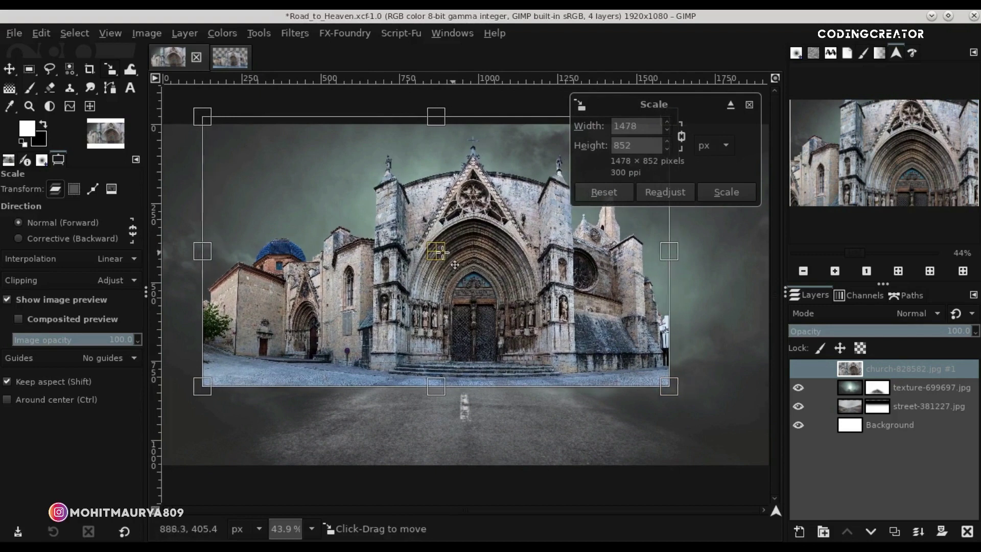
{"action": "left_click", "coordinate": [715, 194]}
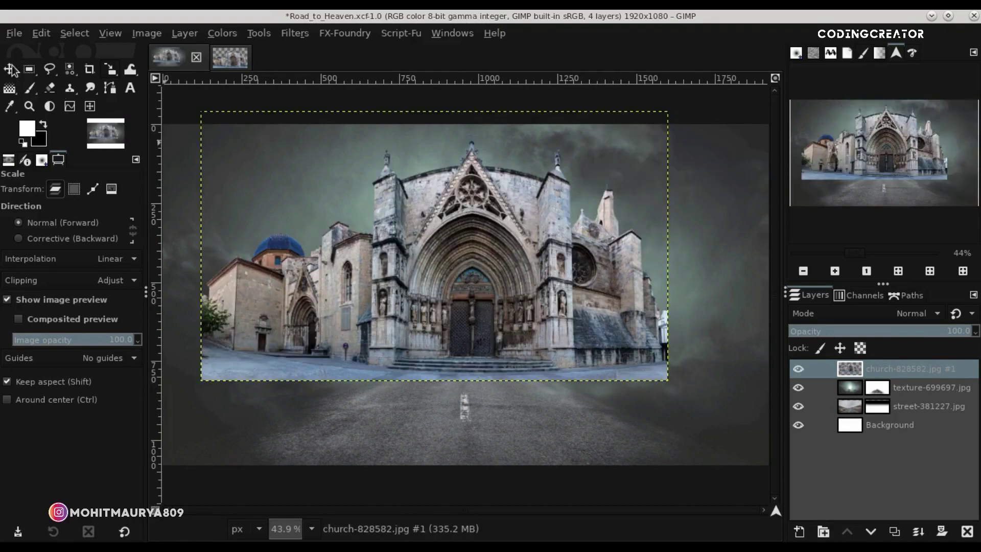
Position the scaled church just above the road
{"action": "left_click", "coordinate": [10, 69]}
{"action": "left_click_drag", "start_coordinate": [532, 365], "coordinate": [529, 366]}
{"action": "left_click_drag", "start_coordinate": [484, 250], "coordinate": [484, 252]}
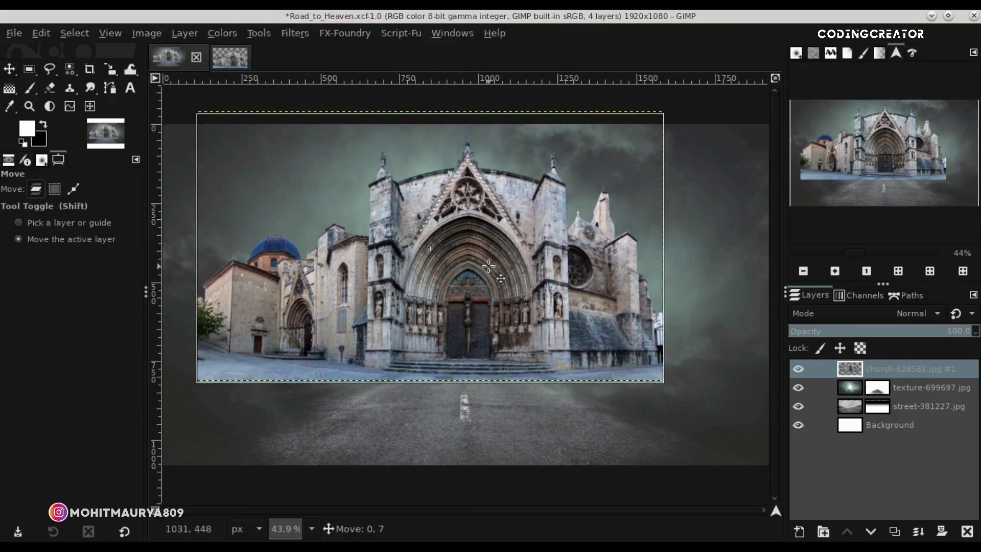
Zoom in on the spire and draw a 52 × 37 px rectangle selection around the cross
{"action": "scroll", "coordinate": [473, 142], "scroll_direction": "up", "scroll_amount": 3}
{"action": "scroll", "coordinate": [473, 141], "scroll_direction": "up", "scroll_amount": 2}
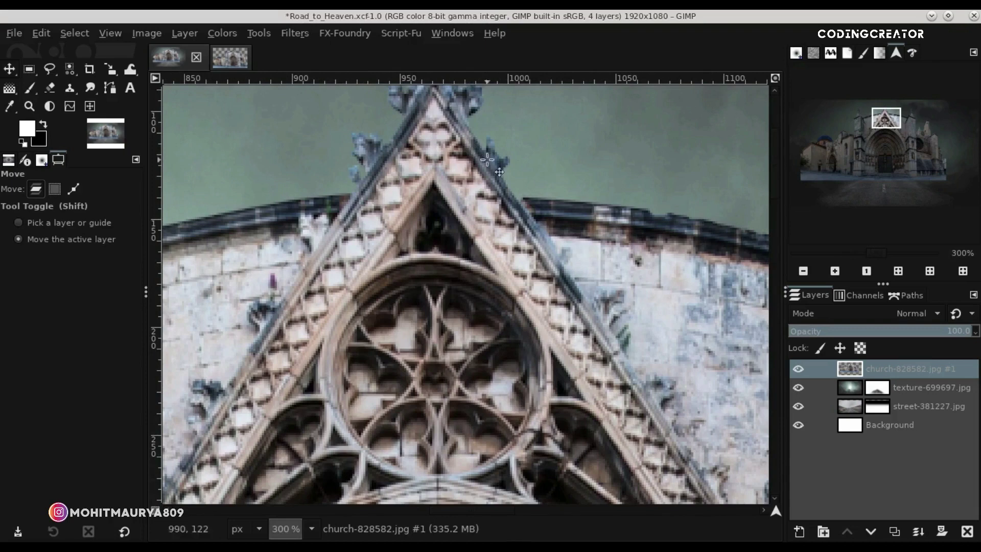
{"action": "left_click_drag", "start_coordinate": [771, 189], "coordinate": [777, 140]}
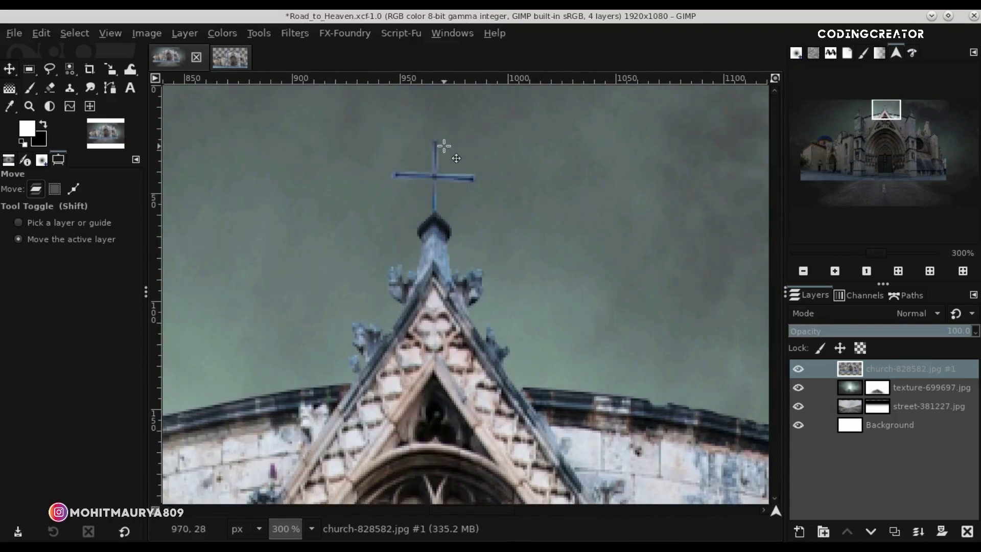
{"action": "scroll", "coordinate": [418, 154], "scroll_direction": "down", "scroll_amount": 2}
{"action": "scroll", "coordinate": [421, 157], "scroll_direction": "down", "scroll_amount": 1}
{"action": "scroll", "coordinate": [421, 155], "scroll_direction": "up", "scroll_amount": 5}
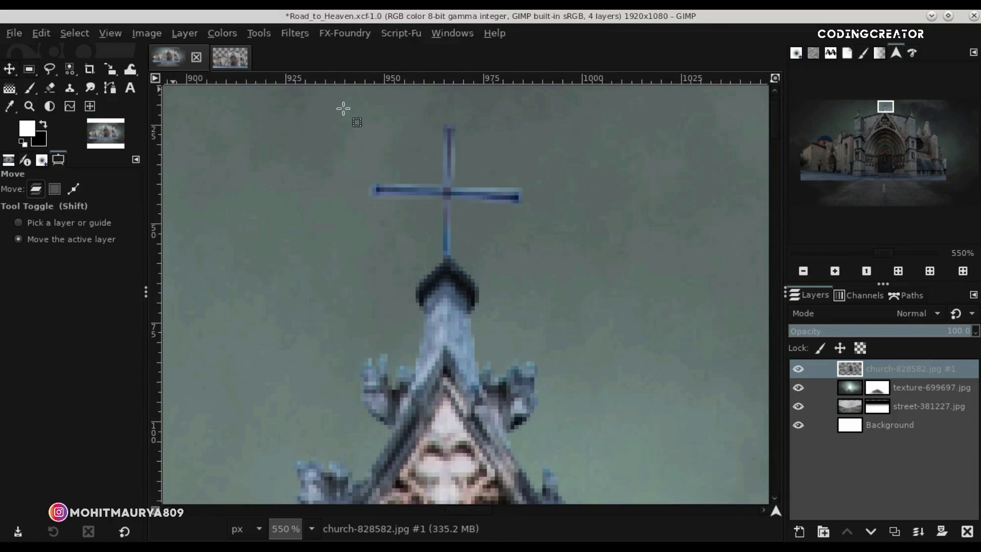
{"action": "key", "text": "r"}
{"action": "left_click_drag", "start_coordinate": [337, 105], "coordinate": [543, 251]}
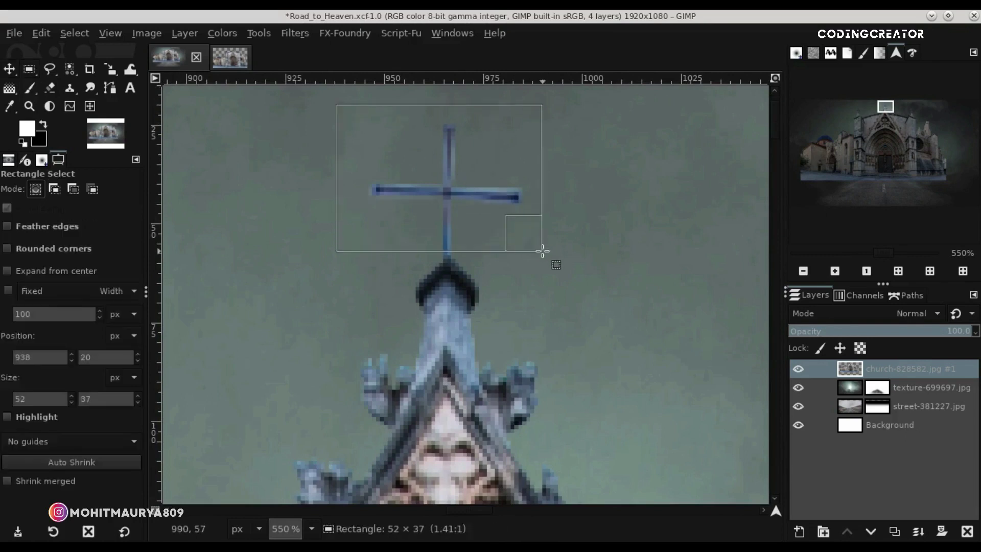
{"action": "key", "text": "Return"}
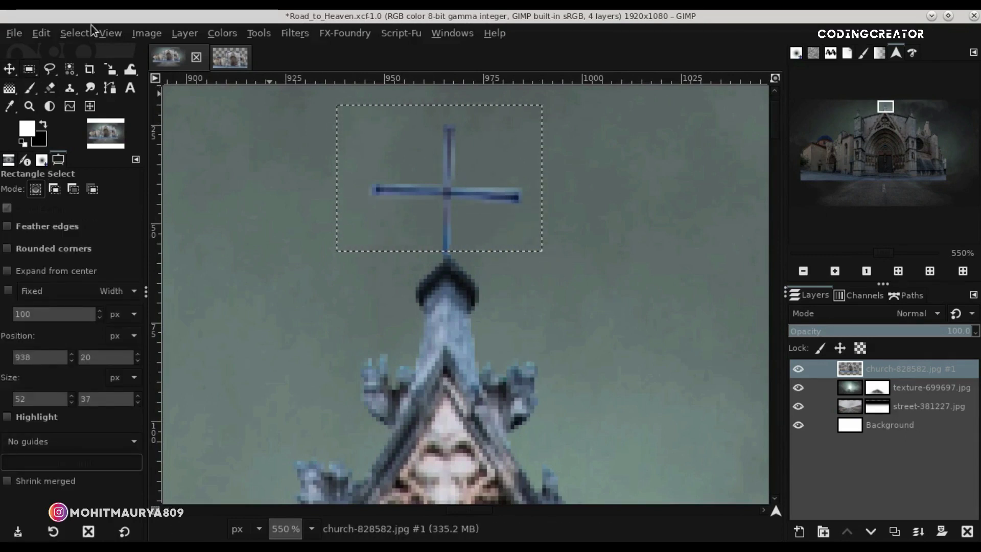
{"action": "left_click", "coordinate": [41, 33]}
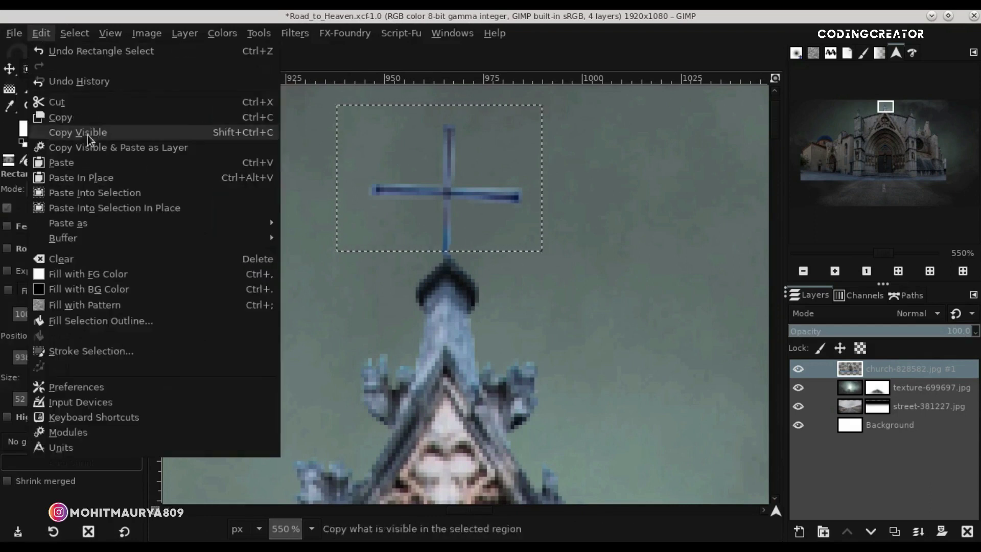
Cut the cross, paste it as a new layer, and nudge it slightly right and down
{"action": "key", "text": "ctrl+x"}
{"action": "left_click", "coordinate": [41, 33]}
{"action": "left_click", "coordinate": [332, 227]}
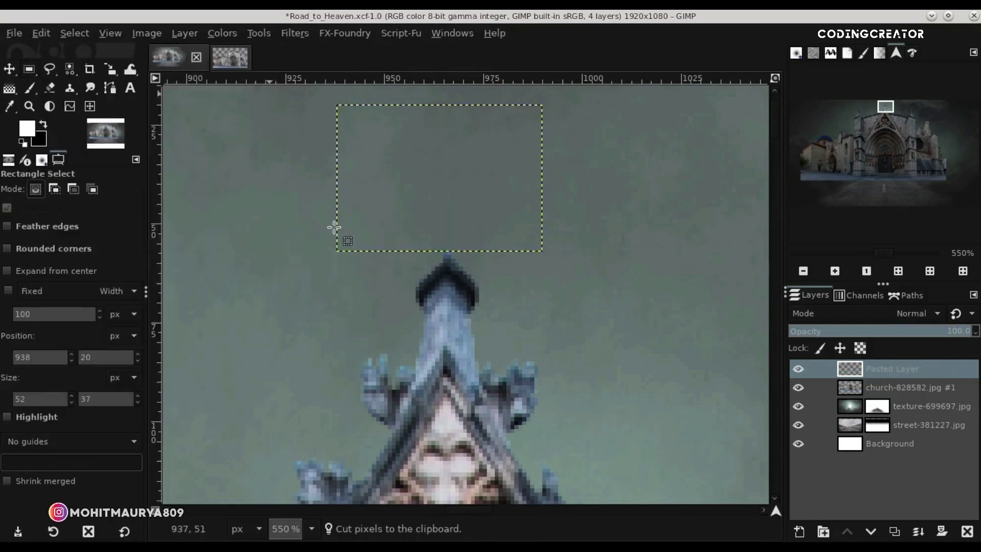
{"action": "key", "text": "m"}
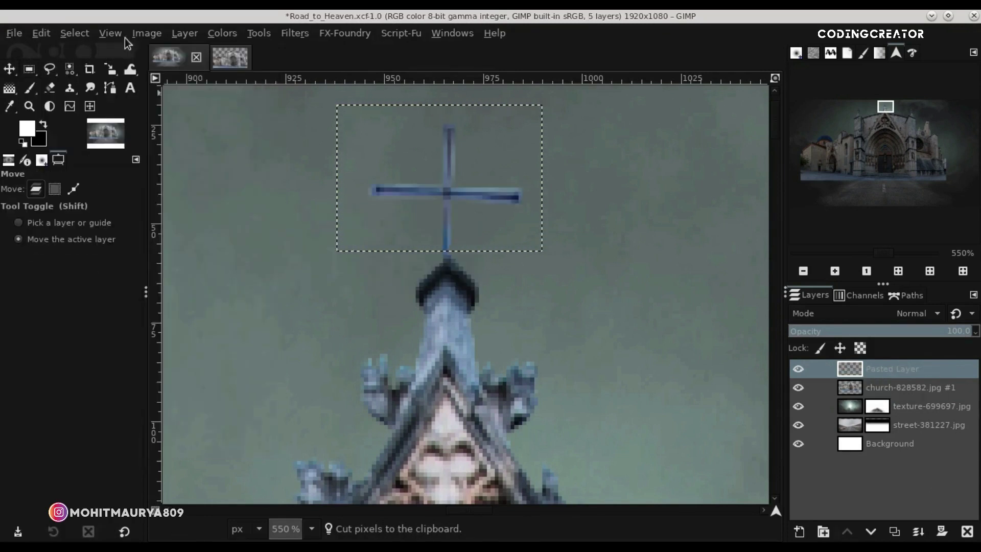
{"action": "left_click", "coordinate": [74, 34]}
{"action": "left_click", "coordinate": [93, 69]}
{"action": "left_click_drag", "start_coordinate": [420, 199], "coordinate": [434, 204]}
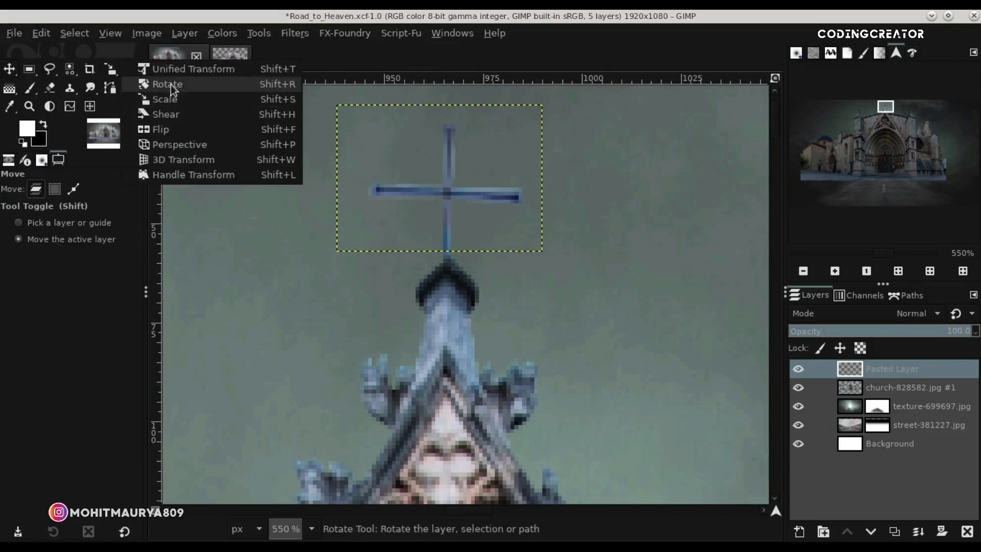
Rotate the pasted cross by about -1.4 degrees
{"action": "left_click_drag", "start_coordinate": [114, 68], "coordinate": [170, 84]}
{"action": "left_click", "coordinate": [483, 234]}
{"action": "left_click_drag", "start_coordinate": [326, 273], "coordinate": [327, 276]}
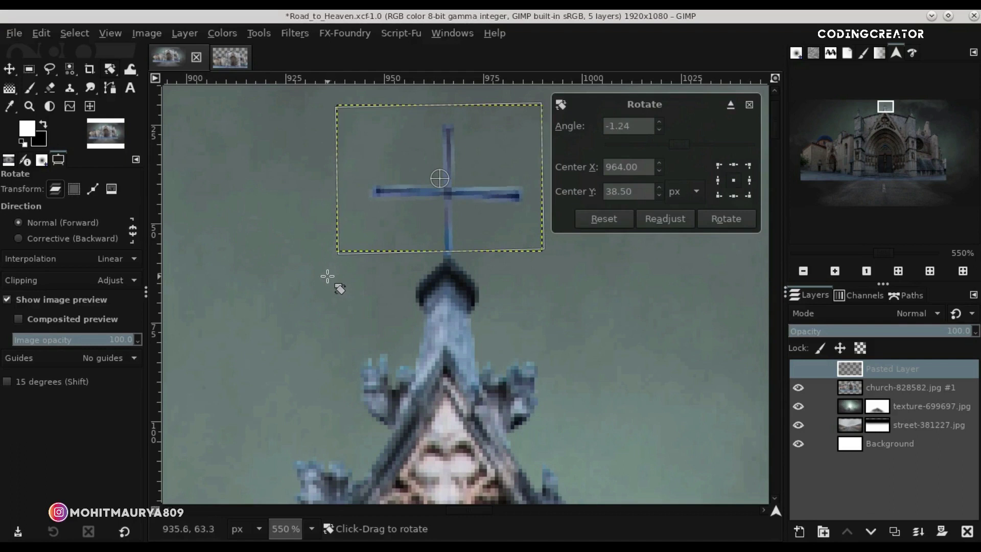
{"action": "key", "text": "Return"}
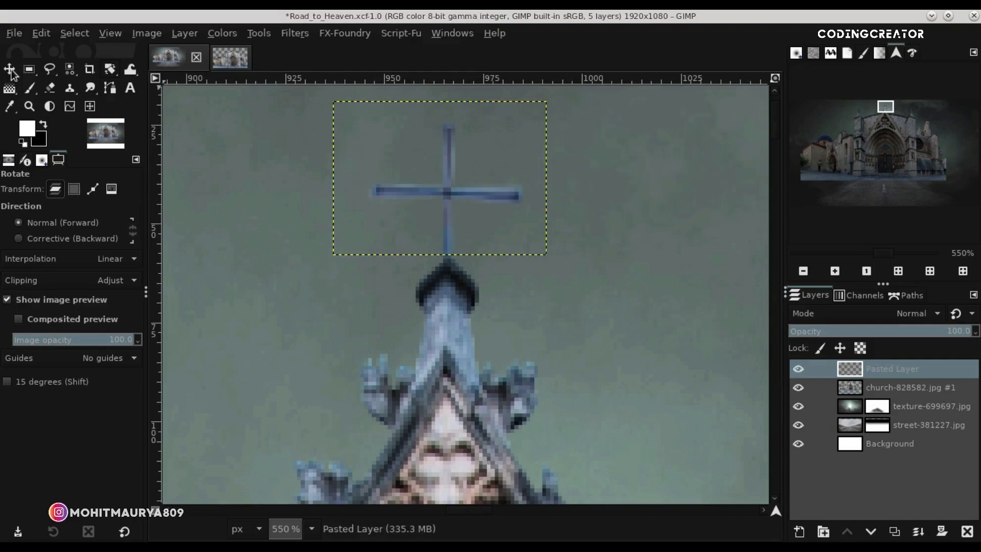
{"action": "left_click", "coordinate": [11, 72]}
{"action": "scroll", "coordinate": [441, 265], "scroll_direction": "down", "scroll_amount": 3}
{"action": "scroll", "coordinate": [441, 265], "scroll_direction": "up", "scroll_amount": 1}
Tilt the cross slightly further with a second rotation and inspect the result
{"action": "left_click", "coordinate": [110, 72]}
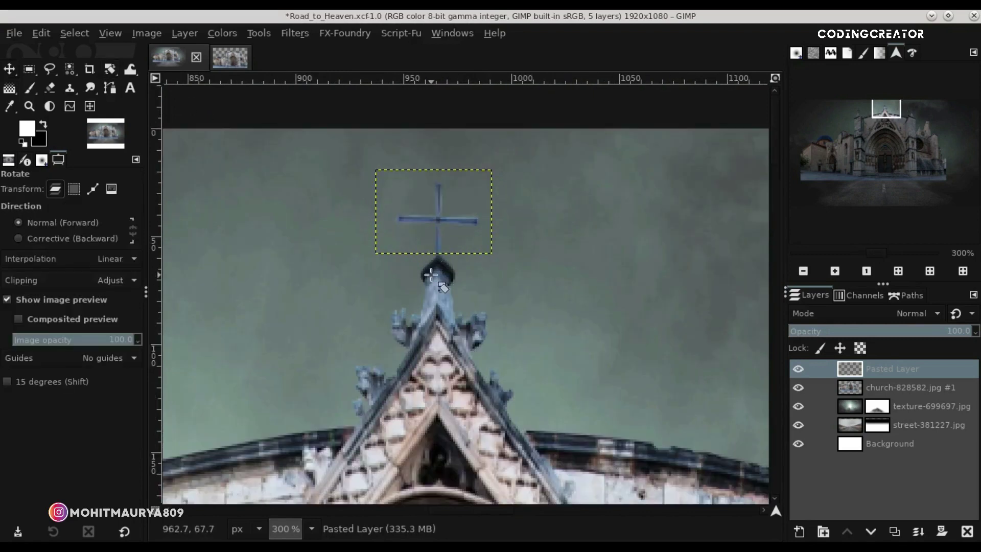
{"action": "left_click", "coordinate": [404, 294]}
{"action": "scroll", "coordinate": [404, 294], "scroll_direction": "down", "scroll_amount": 1}
{"action": "left_click_drag", "start_coordinate": [388, 323], "coordinate": [390, 325]}
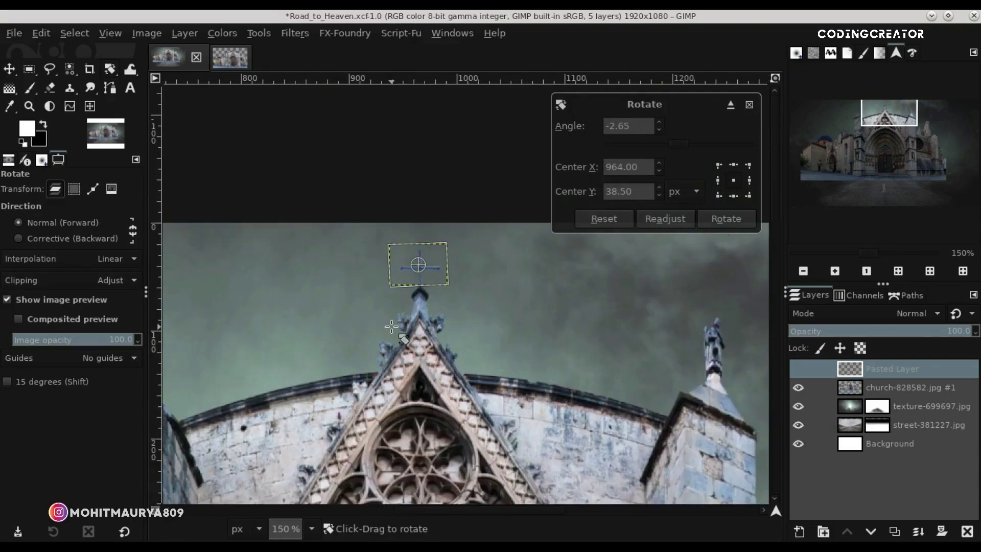
{"action": "key", "text": "Return"}
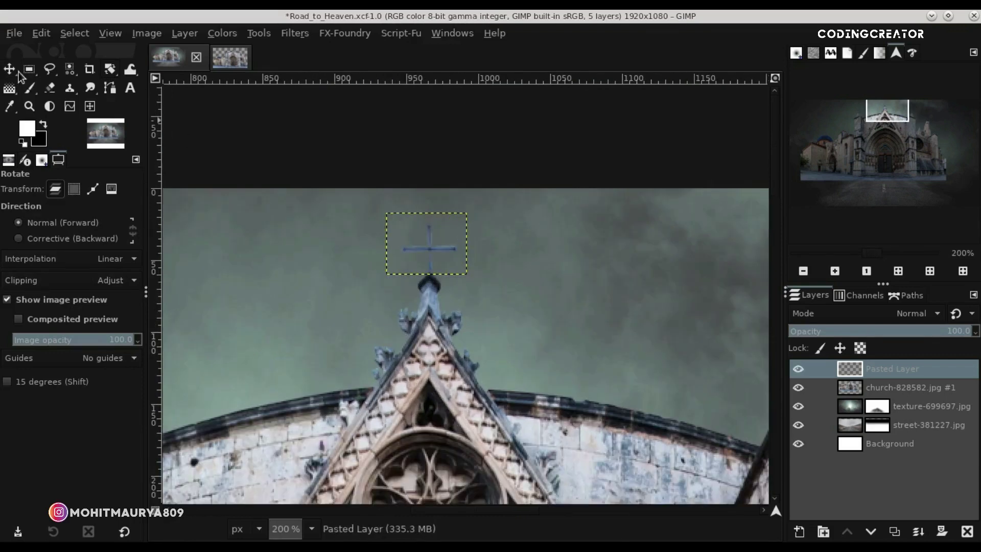
{"action": "left_click", "coordinate": [15, 72]}
{"action": "scroll", "coordinate": [421, 322], "scroll_direction": "up", "scroll_amount": 1}
{"action": "scroll", "coordinate": [420, 322], "scroll_direction": "up", "scroll_amount": 2}
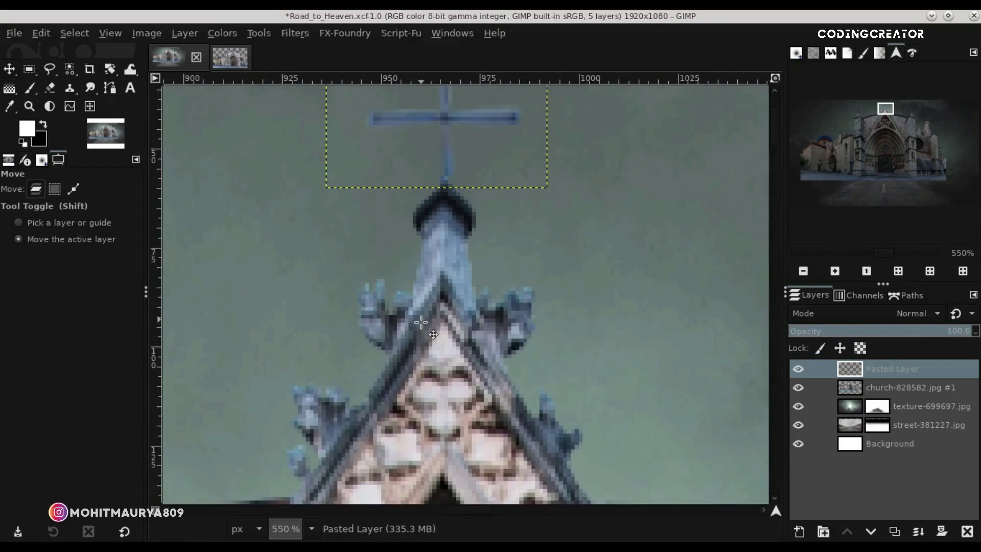
{"action": "scroll", "coordinate": [772, 130], "scroll_direction": "up", "scroll_amount": 1}
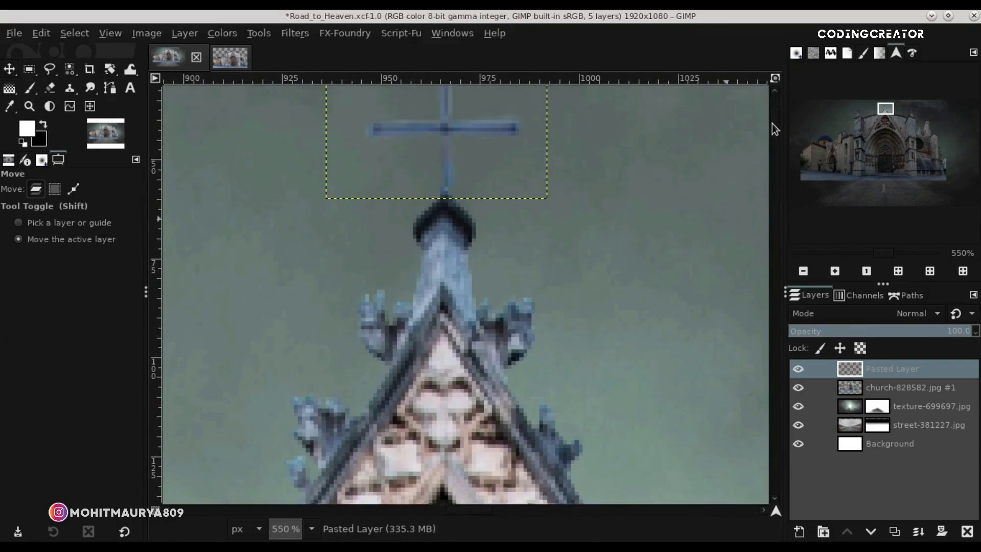
{"action": "scroll", "coordinate": [772, 124], "scroll_direction": "up", "scroll_amount": 2}
{"action": "scroll", "coordinate": [534, 165], "scroll_direction": "down", "scroll_amount": 4}
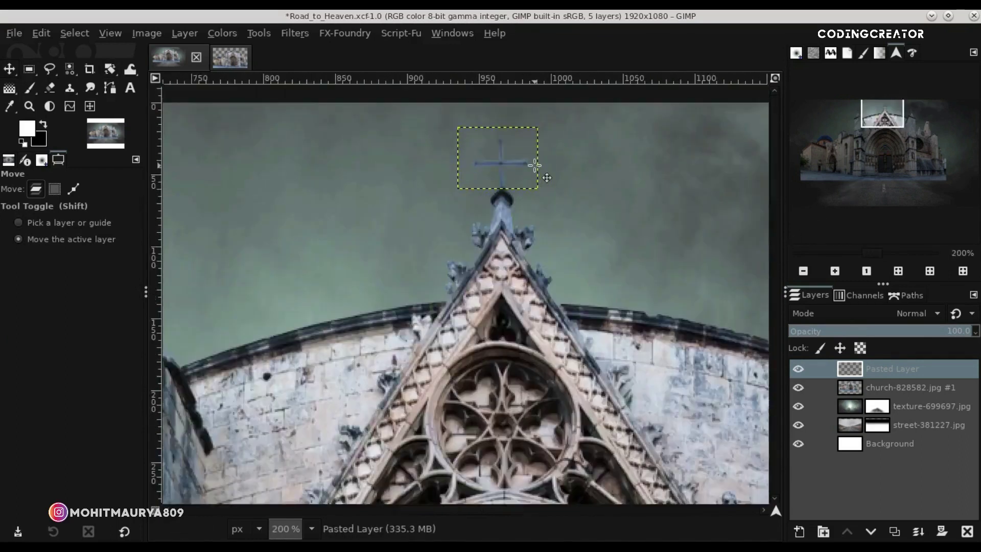
{"action": "scroll", "coordinate": [535, 165], "scroll_direction": "down", "scroll_amount": 2}
{"action": "scroll", "coordinate": [534, 165], "scroll_direction": "down", "scroll_amount": 1}
{"action": "scroll", "coordinate": [535, 165], "scroll_direction": "down", "scroll_amount": 1}
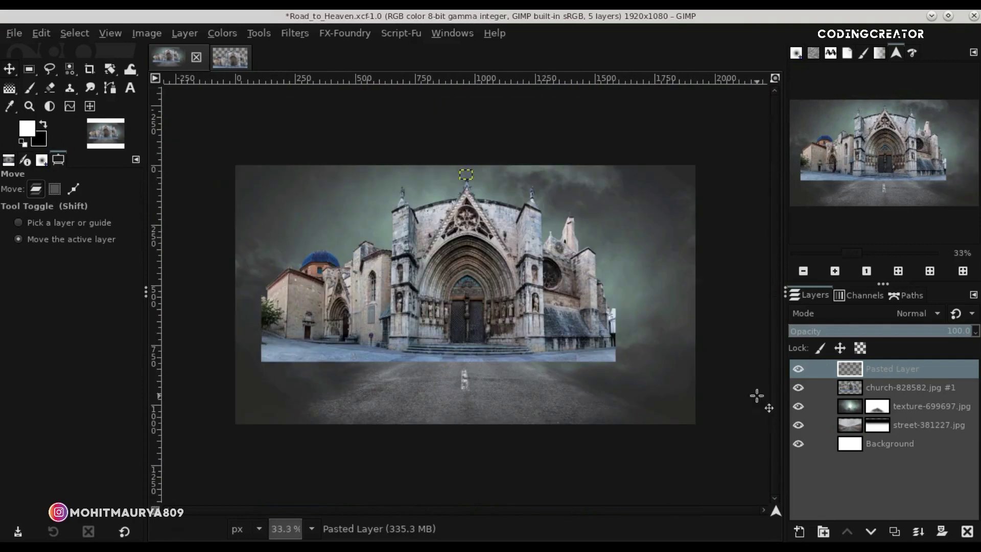
Group the cross's Pasted Layer and church-828582.jpg #1 into a new Layer Group
{"action": "left_click", "coordinate": [849, 387]}
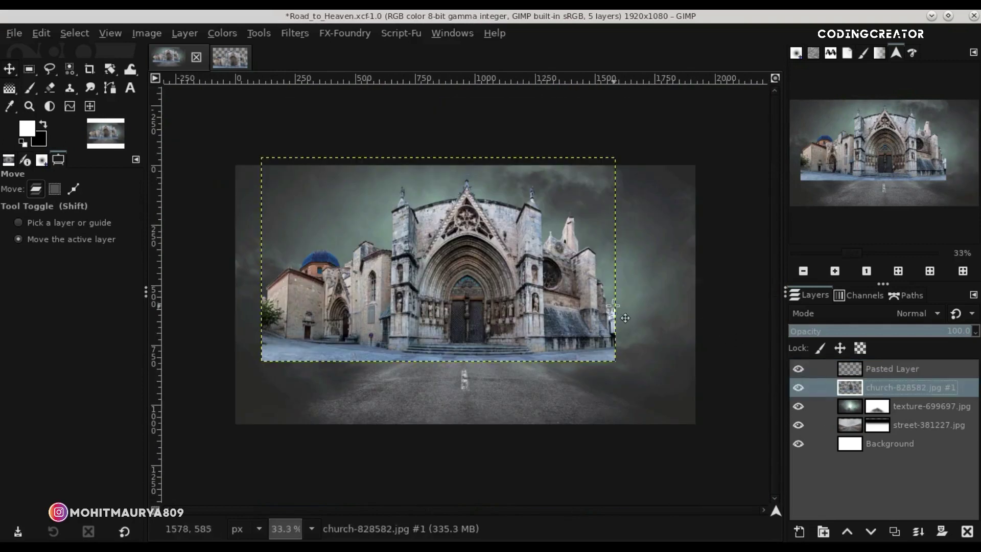
{"action": "left_click", "coordinate": [845, 376]}
{"action": "left_click", "coordinate": [895, 532]}
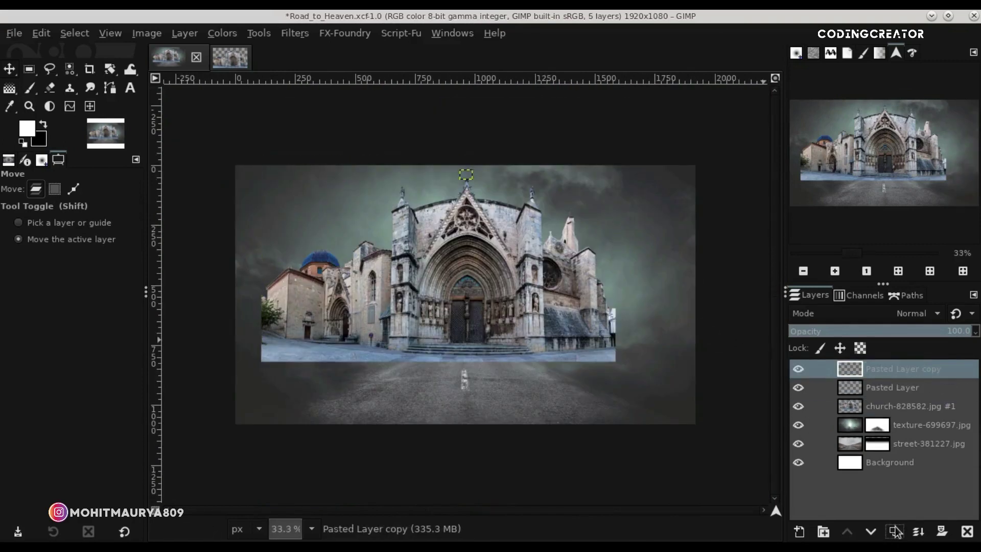
{"action": "left_click", "coordinate": [968, 533]}
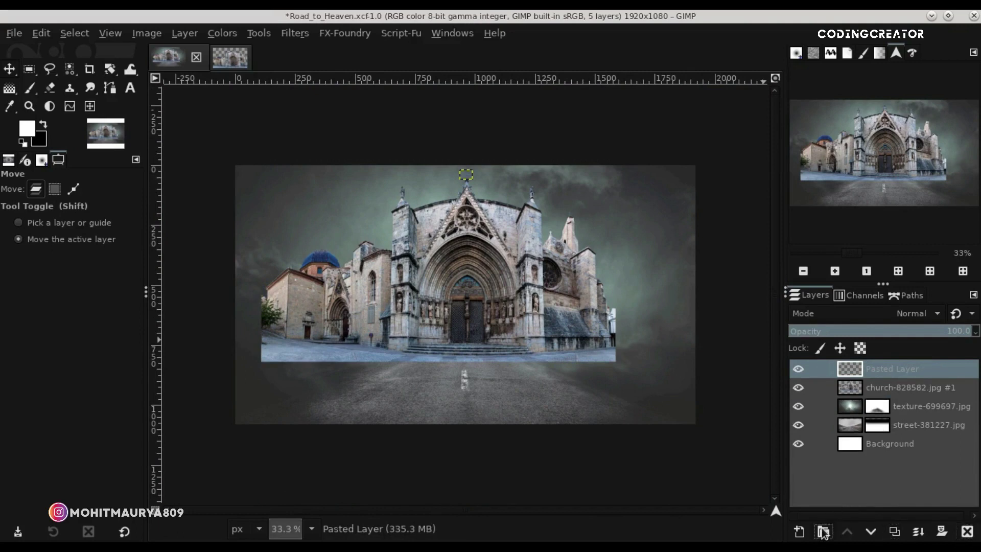
{"action": "left_click", "coordinate": [824, 533]}
{"action": "left_click_drag", "start_coordinate": [860, 384], "coordinate": [863, 369]}
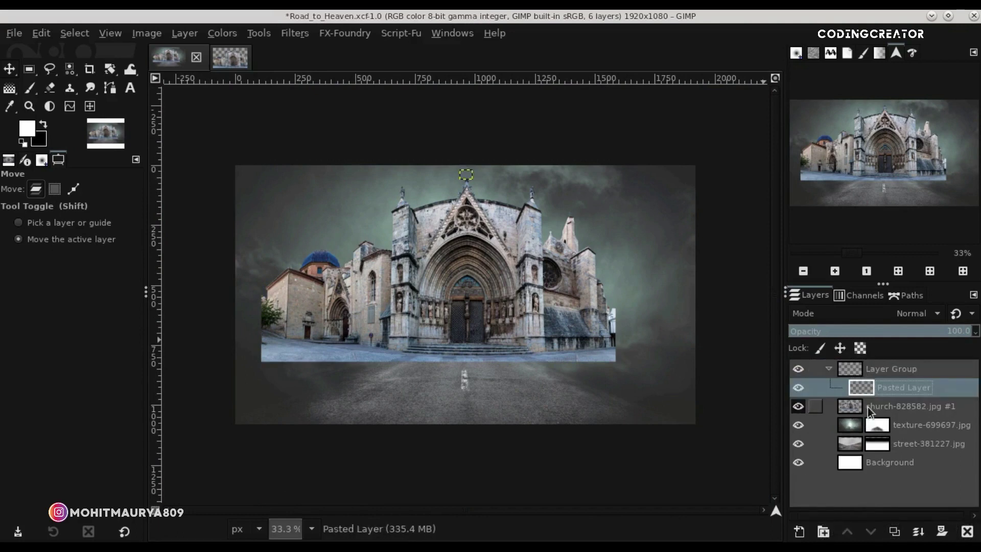
{"action": "left_click_drag", "start_coordinate": [868, 407], "coordinate": [837, 367]}
{"action": "left_click", "coordinate": [838, 368]}
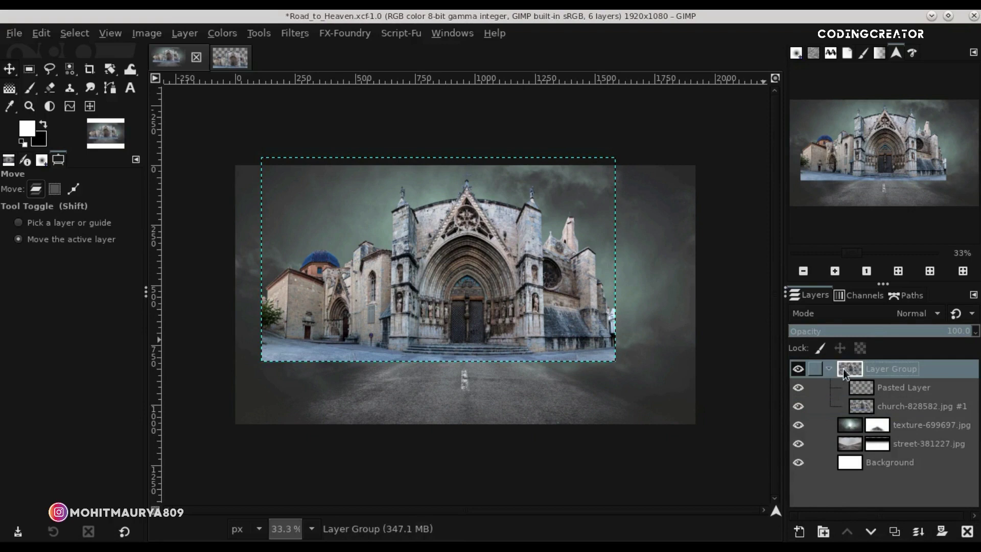
{"action": "left_click", "coordinate": [829, 368]}
Collapse the Layer Group, save, and nudge the group slightly left
{"action": "left_click", "coordinate": [775, 78]}
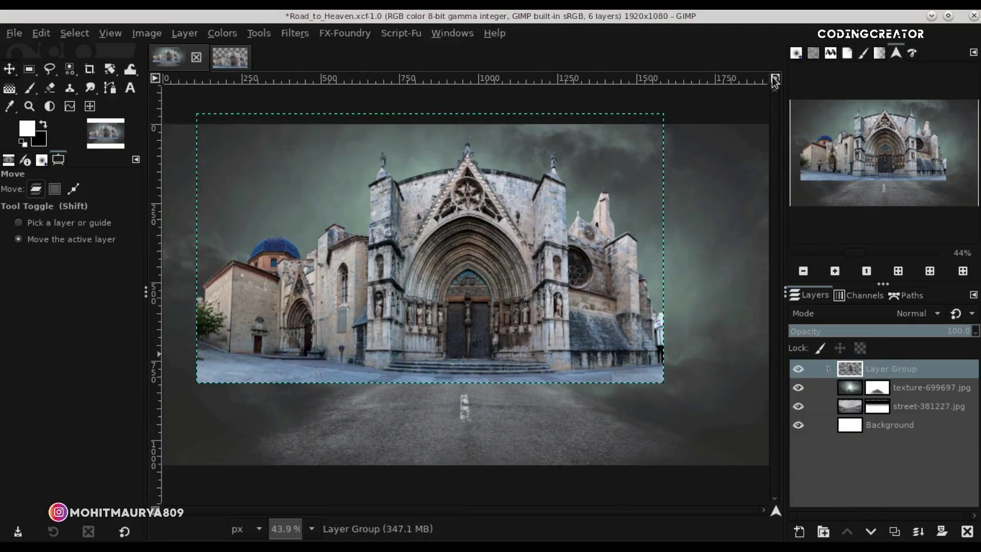
{"action": "key", "text": "ctrl+s"}
{"action": "left_click_drag", "start_coordinate": [434, 267], "coordinate": [433, 269]}
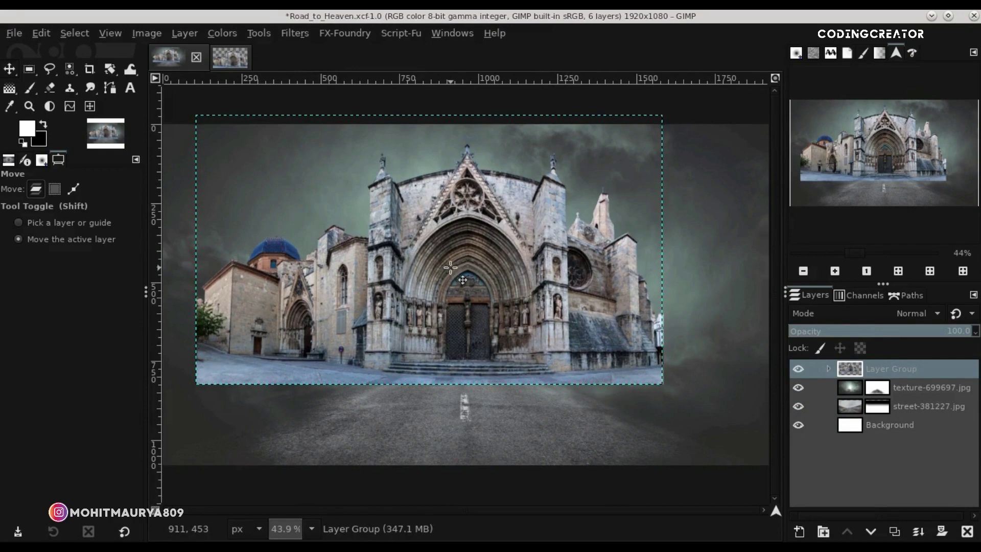
{"action": "key", "text": "Left"}
{"action": "key", "text": "Left"}
{"action": "key", "text": "Left"}
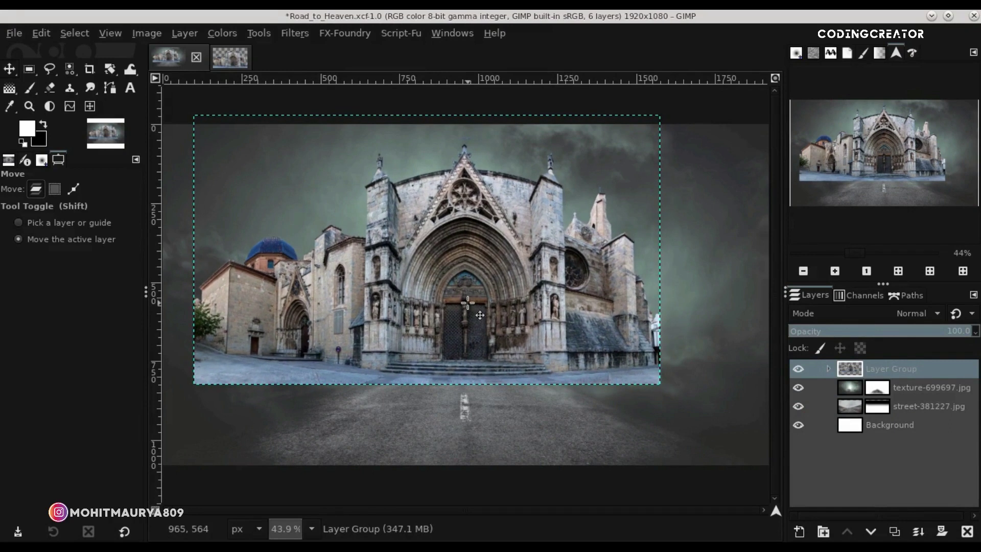
{"action": "scroll", "coordinate": [480, 314], "scroll_direction": "up", "scroll_amount": 3}
{"action": "scroll", "coordinate": [480, 315], "scroll_direction": "up", "scroll_amount": 2}
Expand the Layer Group, activate the church layer and choose the Free Select tool
{"action": "scroll", "coordinate": [777, 299], "scroll_direction": "down", "scroll_amount": 1}
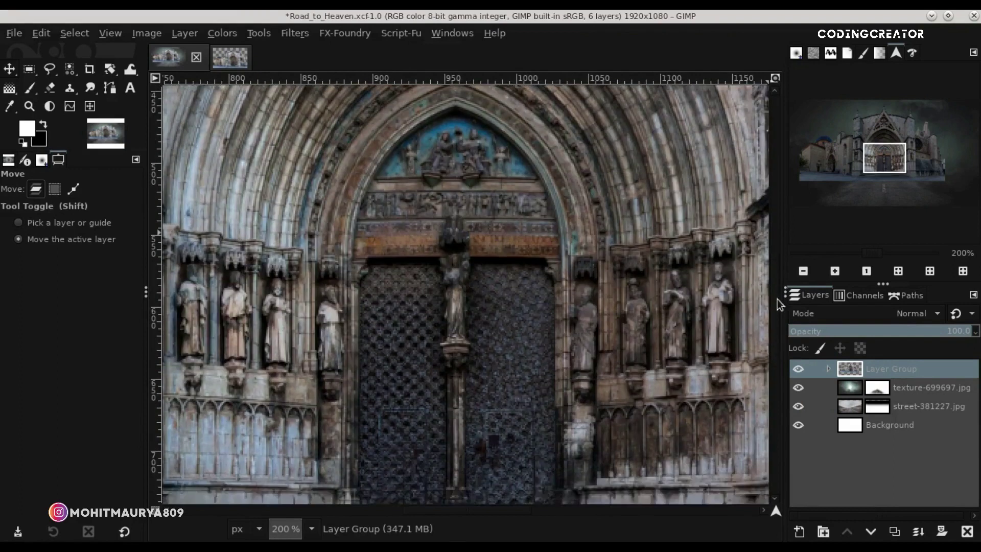
{"action": "scroll", "coordinate": [778, 304], "scroll_direction": "down", "scroll_amount": 1}
{"action": "left_click", "coordinate": [829, 369]}
{"action": "left_click", "coordinate": [875, 406]}
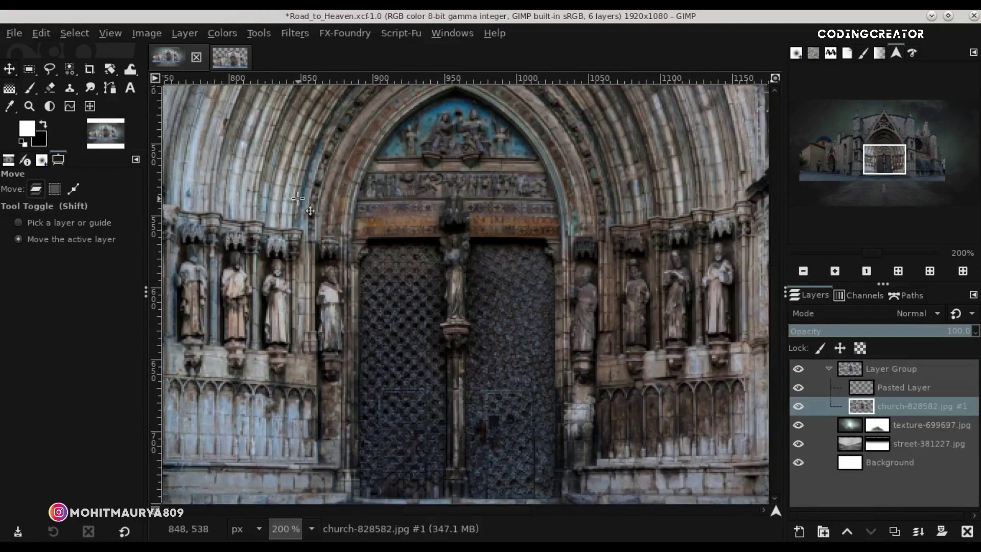
{"action": "left_click", "coordinate": [47, 73]}
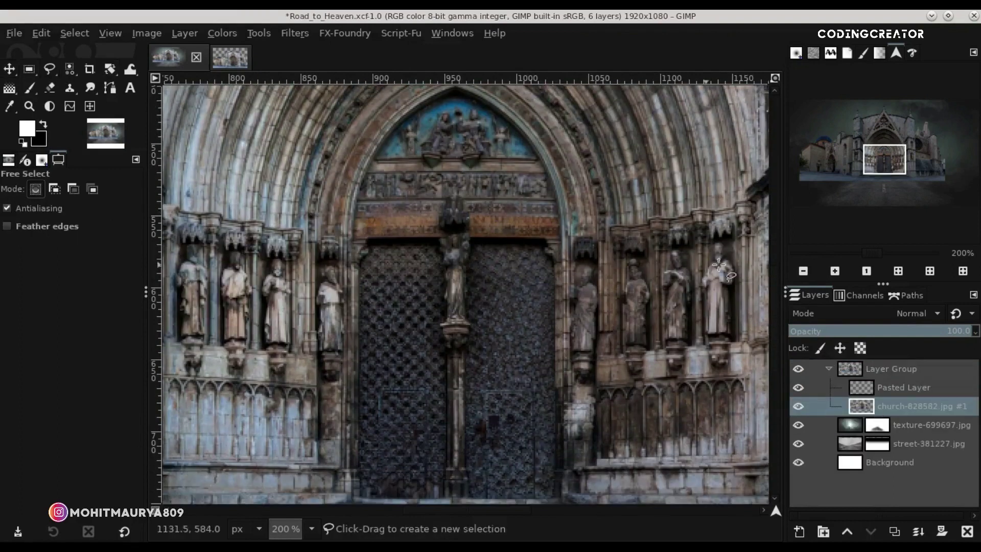
{"action": "scroll", "coordinate": [773, 323], "scroll_direction": "down", "scroll_amount": 3}
{"action": "scroll", "coordinate": [774, 323], "scroll_direction": "down", "scroll_amount": 1}
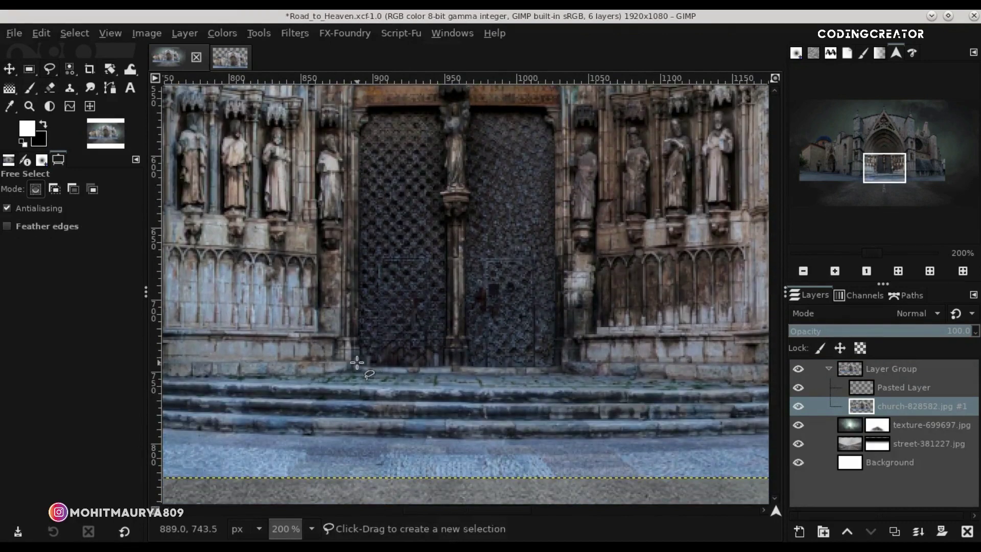
{"action": "scroll", "coordinate": [357, 363], "scroll_direction": "up", "scroll_amount": 2, "text": "ctrl"}
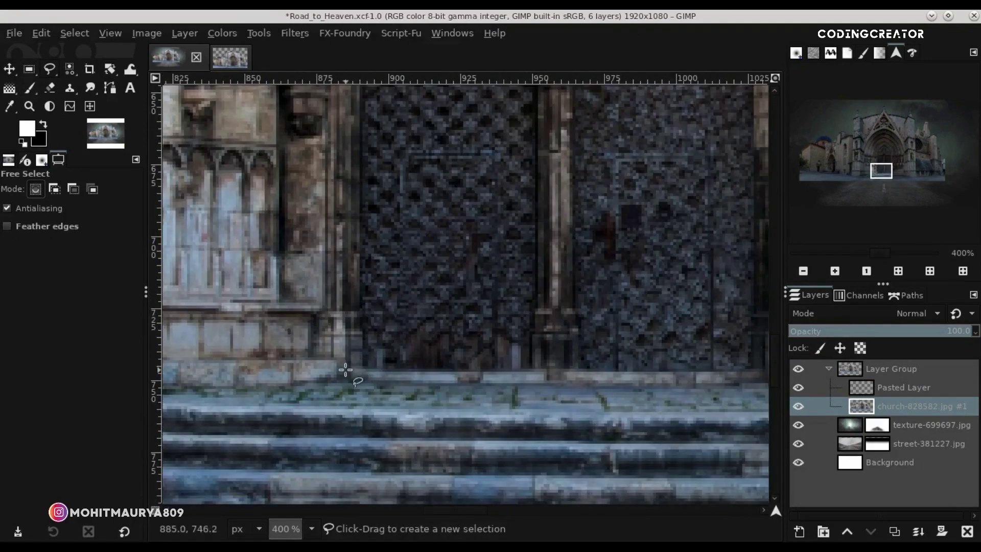
{"action": "scroll", "coordinate": [345, 381], "scroll_direction": "down", "scroll_amount": 2, "text": "ctrl"}
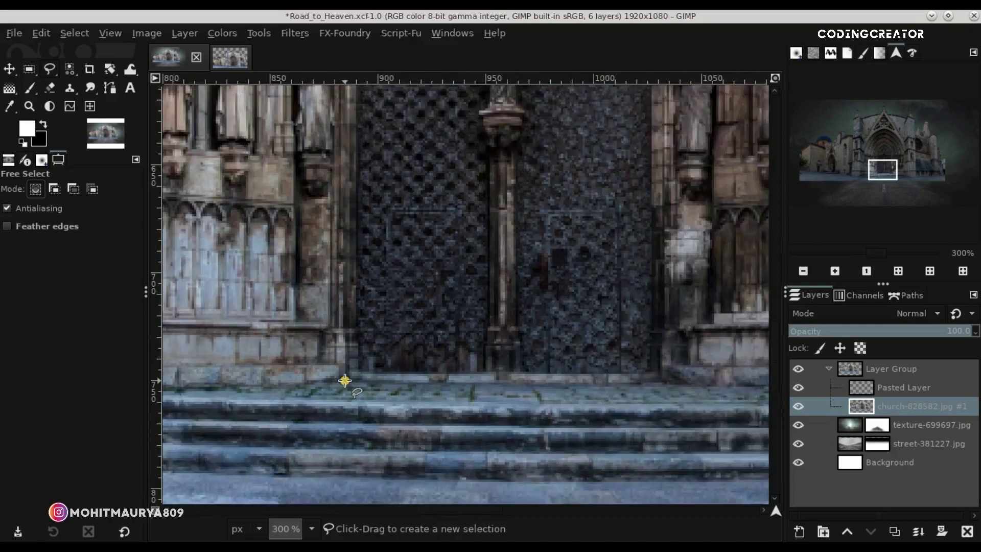
Outline the door's left side and the pointed arch up to its right edge
{"action": "left_click", "coordinate": [345, 380]}
{"action": "left_click", "coordinate": [347, 128]}
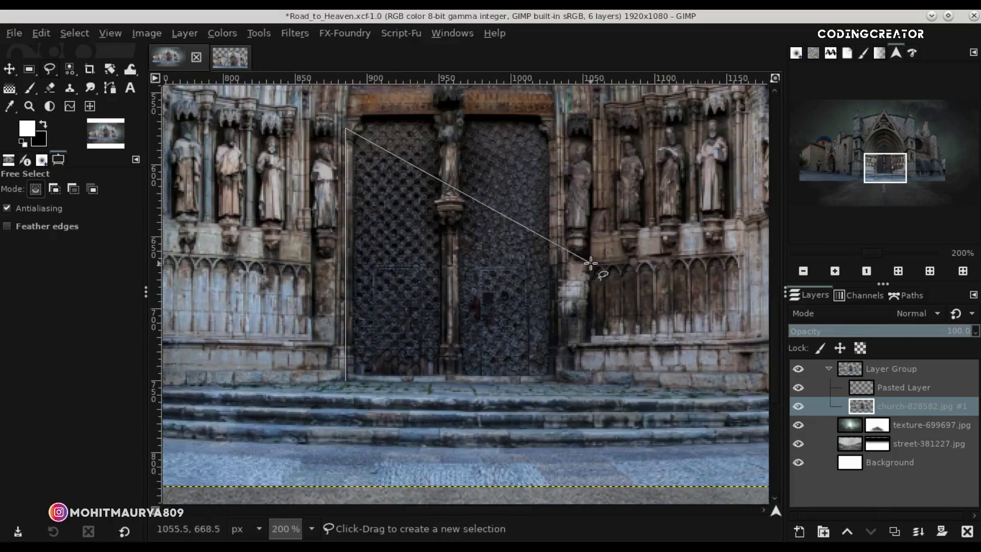
{"action": "scroll", "coordinate": [350, 286], "scroll_direction": "up", "scroll_amount": 5}
{"action": "scroll", "coordinate": [351, 296], "scroll_direction": "up", "scroll_amount": 1, "text": "ctrl"}
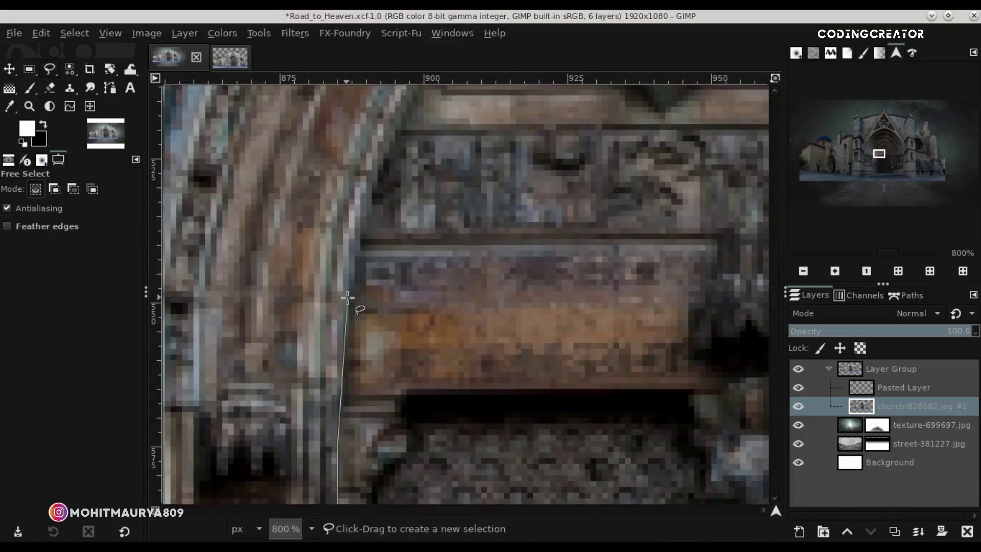
{"action": "left_click_drag", "start_coordinate": [351, 295], "coordinate": [400, 121]}
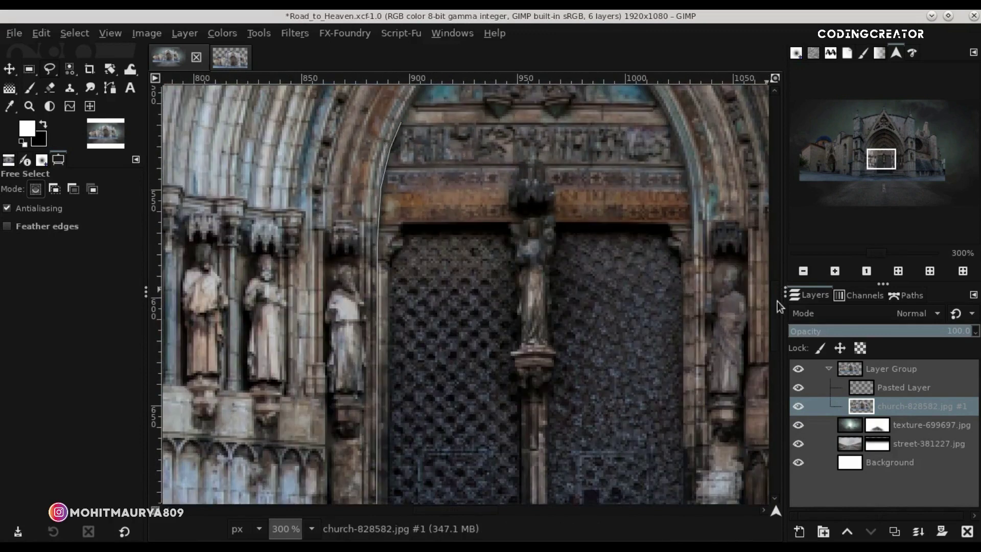
{"action": "scroll", "coordinate": [409, 230], "scroll_direction": "up", "scroll_amount": 3}
{"action": "scroll", "coordinate": [409, 230], "scroll_direction": "up", "scroll_amount": 1, "text": "ctrl"}
{"action": "scroll", "coordinate": [433, 267], "scroll_direction": "up", "scroll_amount": 1, "text": "ctrl"}
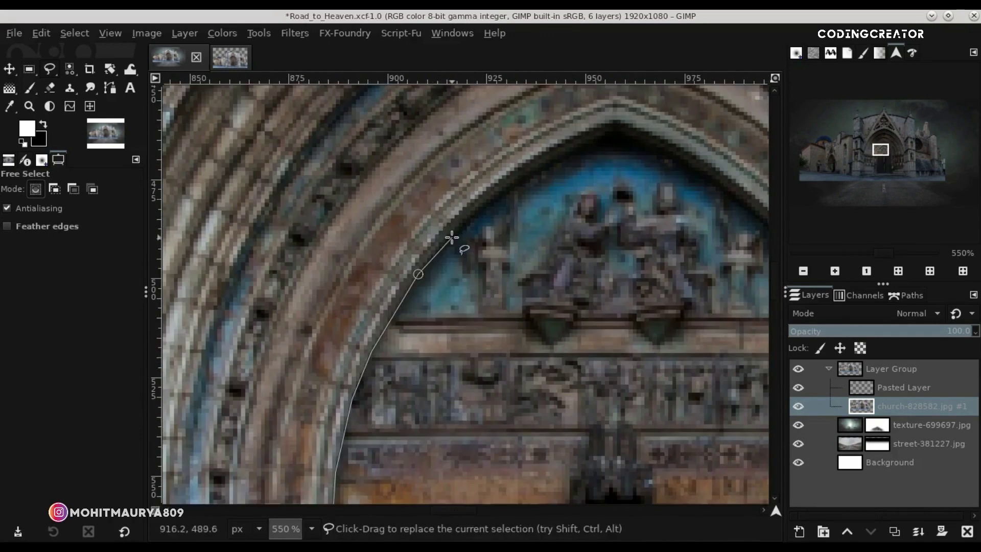
{"action": "left_click_drag", "start_coordinate": [452, 236], "coordinate": [552, 159]}
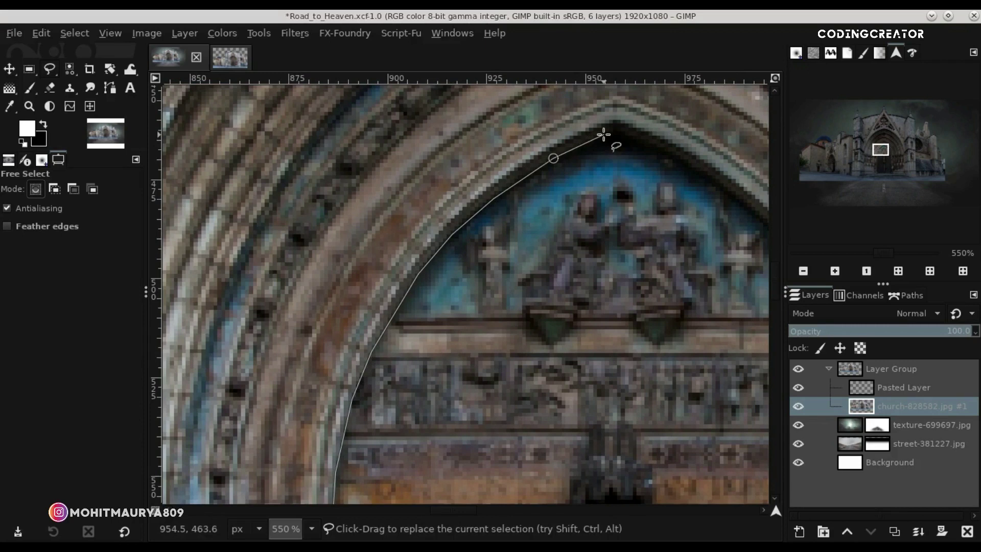
{"action": "left_click", "coordinate": [711, 177]}
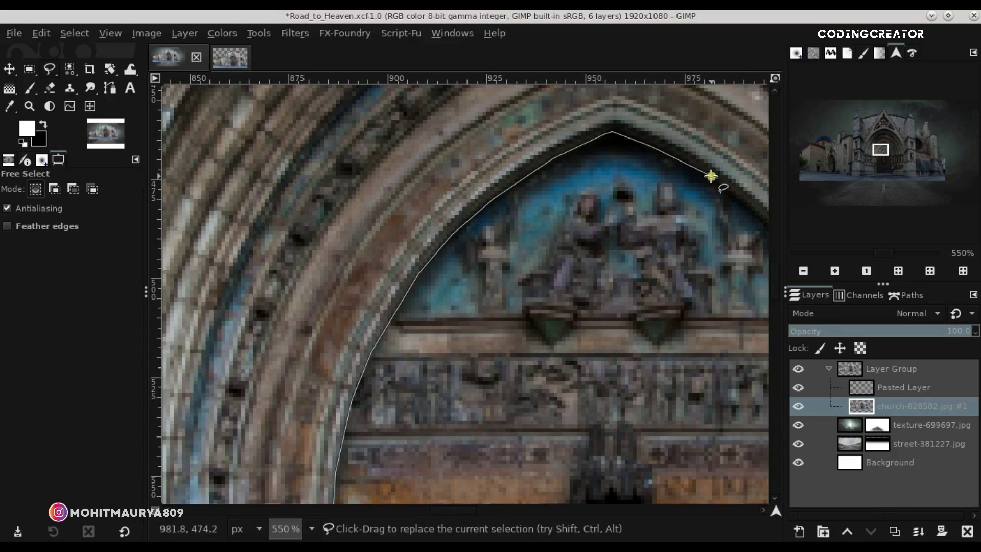
Trace the arch's right edge down to the door base, close and commit the selection
{"action": "scroll", "coordinate": [506, 369], "scroll_direction": "right", "scroll_amount": 5}
{"action": "left_click_drag", "start_coordinate": [485, 179], "coordinate": [611, 309]}
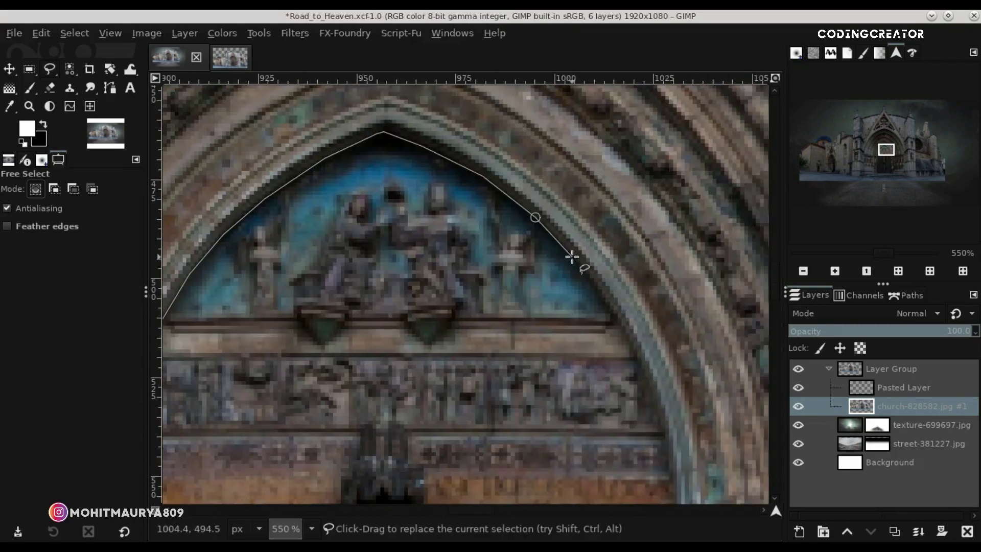
{"action": "left_click", "coordinate": [638, 358]}
{"action": "left_click", "coordinate": [662, 421]}
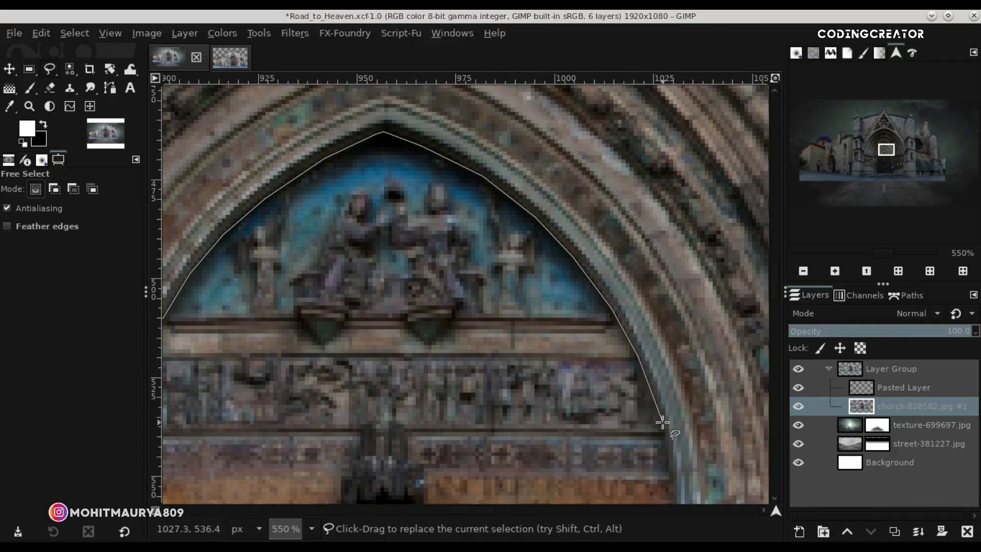
{"action": "scroll", "coordinate": [659, 421], "scroll_direction": "down", "scroll_amount": 5}
{"action": "left_click_drag", "start_coordinate": [664, 213], "coordinate": [680, 392]}
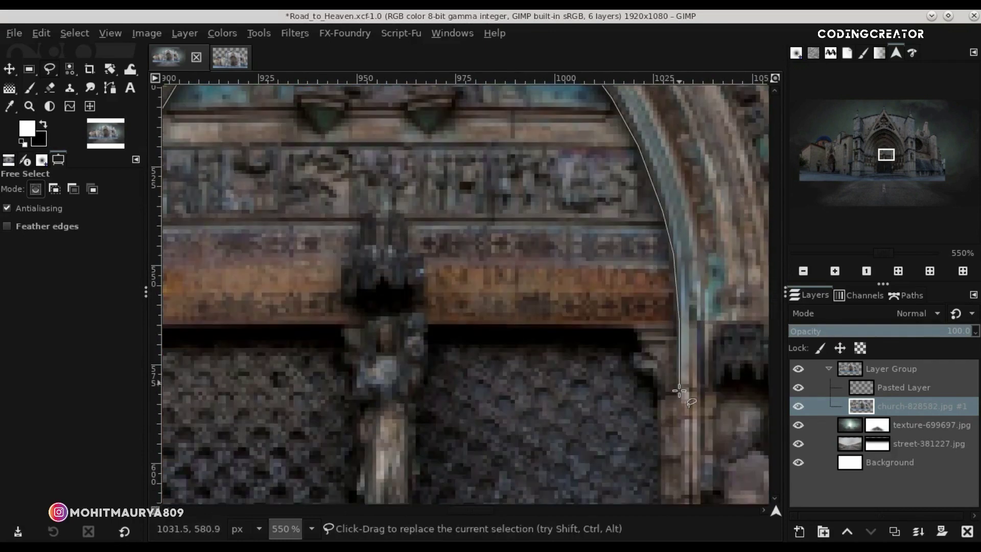
{"action": "scroll", "coordinate": [681, 414], "scroll_direction": "down", "scroll_amount": 2}
{"action": "scroll", "coordinate": [774, 303], "scroll_direction": "down", "scroll_amount": 4}
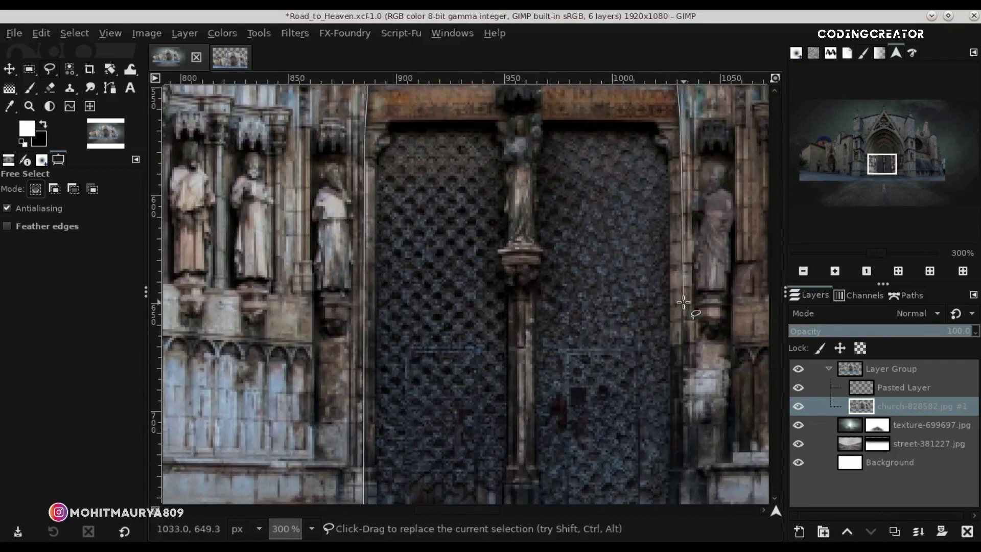
{"action": "scroll", "coordinate": [778, 332], "scroll_direction": "down", "scroll_amount": 4}
{"action": "left_click", "coordinate": [681, 375]}
{"action": "left_click", "coordinate": [363, 374]}
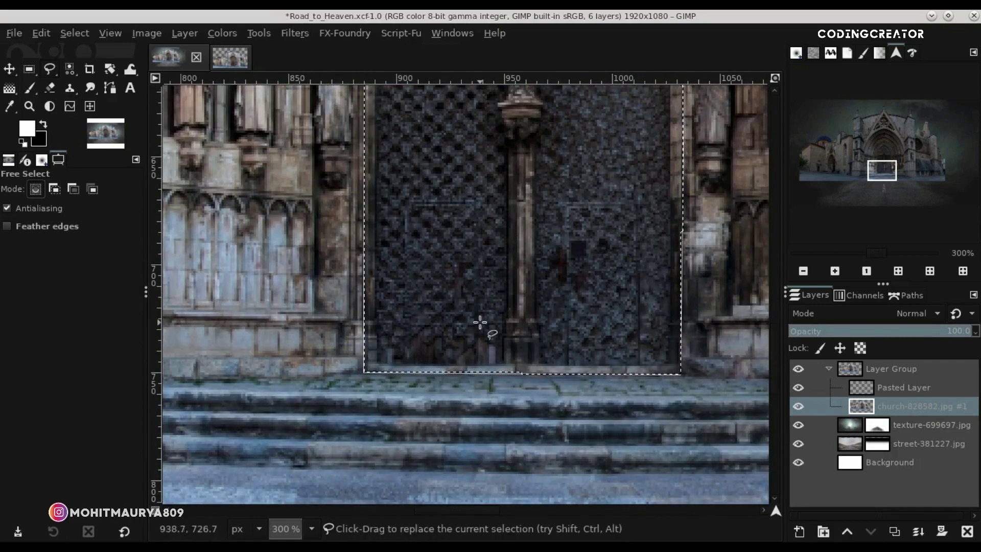
{"action": "scroll", "coordinate": [480, 323], "scroll_direction": "down", "scroll_amount": 5}
{"action": "key", "text": "Return"}
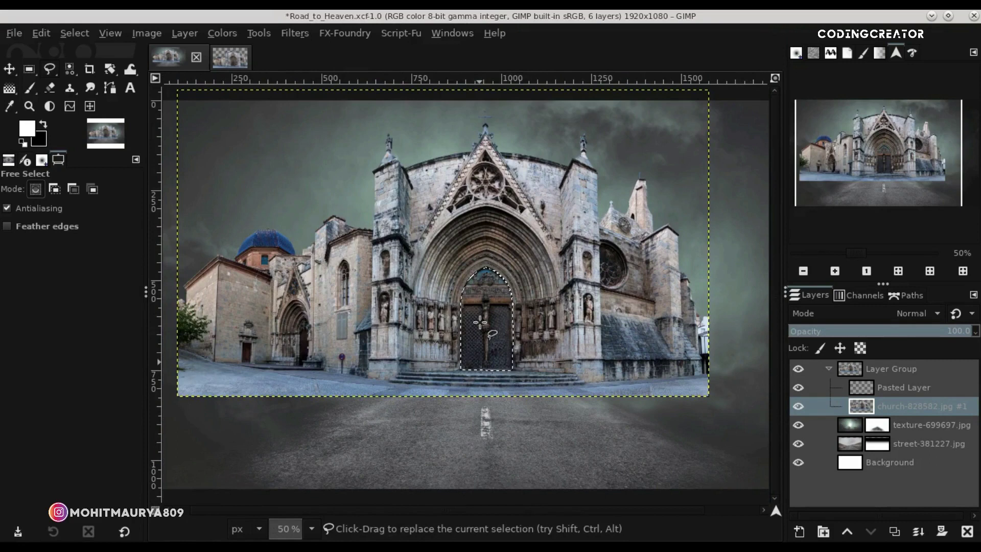
Delete the selected door so sky shows through, then clear the selection
{"action": "key", "text": "Delete"}
{"action": "left_click", "coordinate": [64, 30]}
{"action": "left_click", "coordinate": [81, 63]}
{"action": "left_click", "coordinate": [9, 68]}
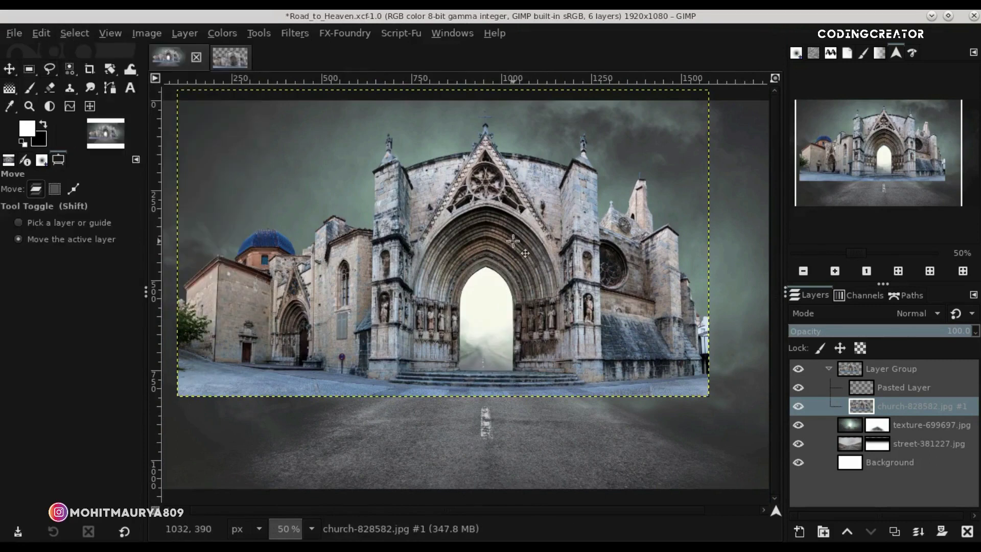
{"action": "key", "text": "minus"}
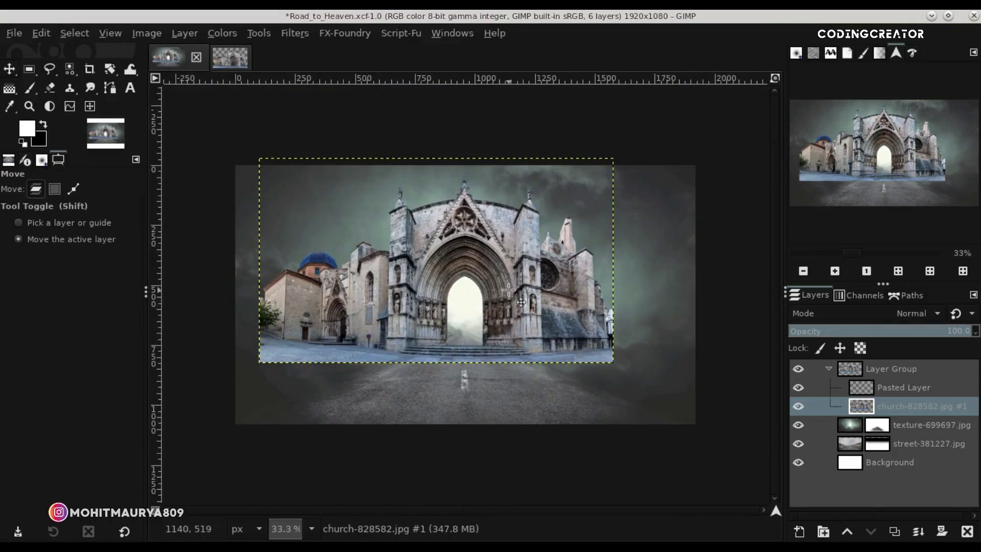
Scale the church Layer Group down to 1426×823
{"action": "left_click", "coordinate": [892, 369]}
{"action": "left_click_drag", "start_coordinate": [453, 329], "coordinate": [453, 328]}
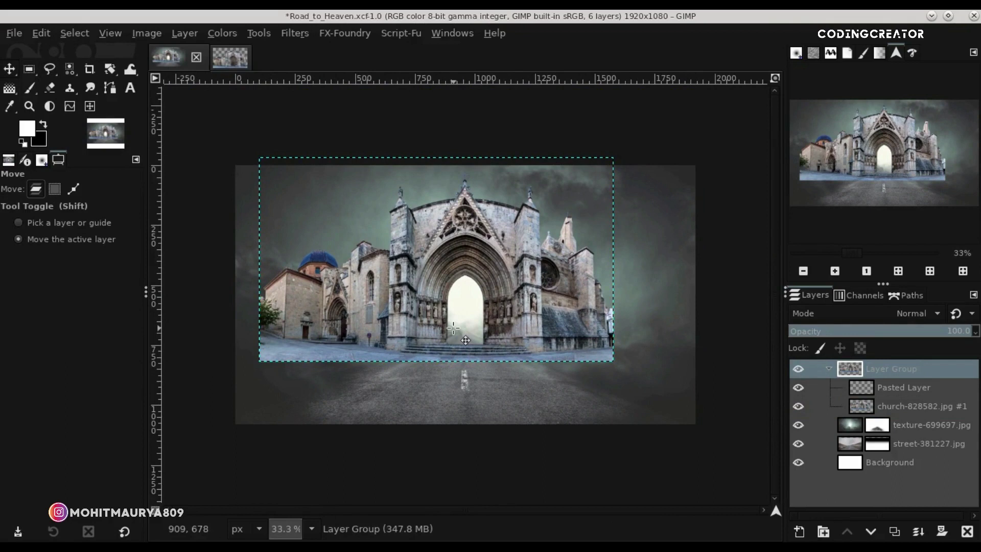
{"action": "key", "text": "ctrl+z"}
{"action": "left_click", "coordinate": [110, 68]}
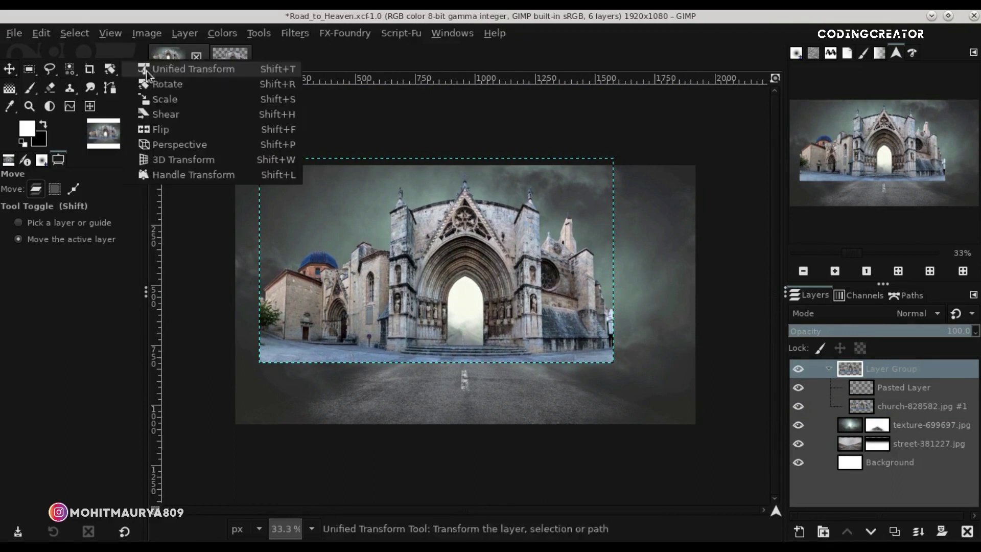
{"action": "left_click", "coordinate": [165, 98]}
{"action": "left_click", "coordinate": [334, 195]}
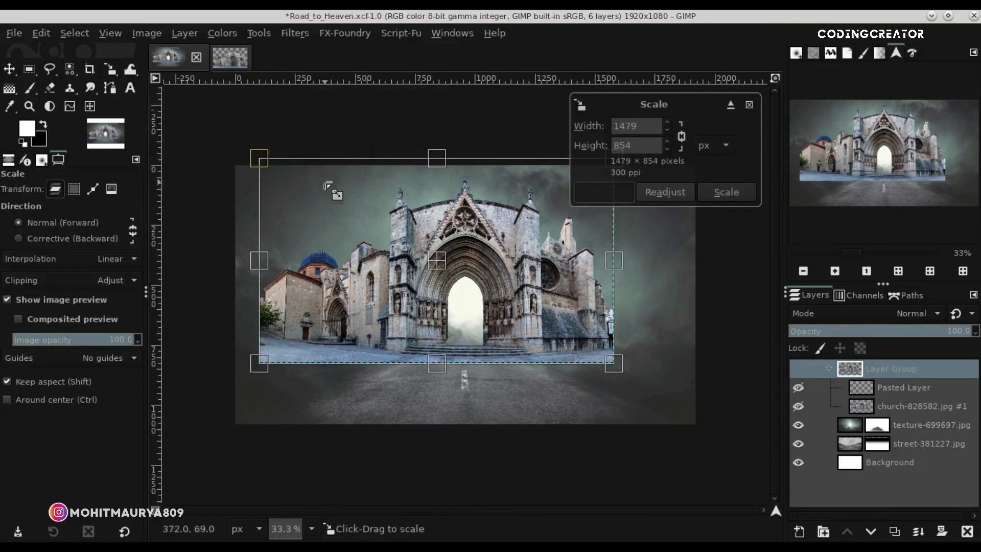
{"action": "left_click_drag", "start_coordinate": [267, 166], "coordinate": [274, 175]}
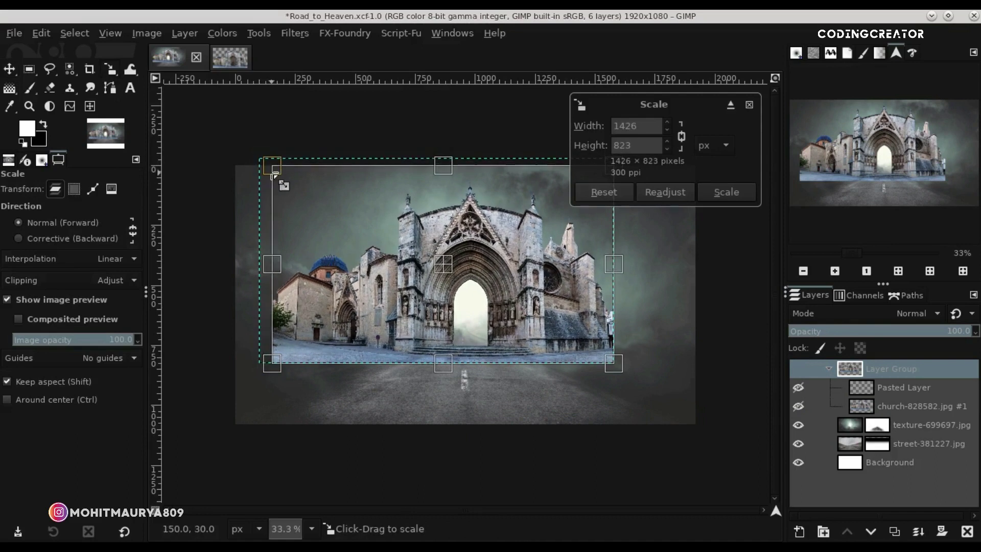
{"action": "key", "text": "Return"}
Nudge the church group a few pixels up and left, then collapse it and save
{"action": "key", "text": "m"}
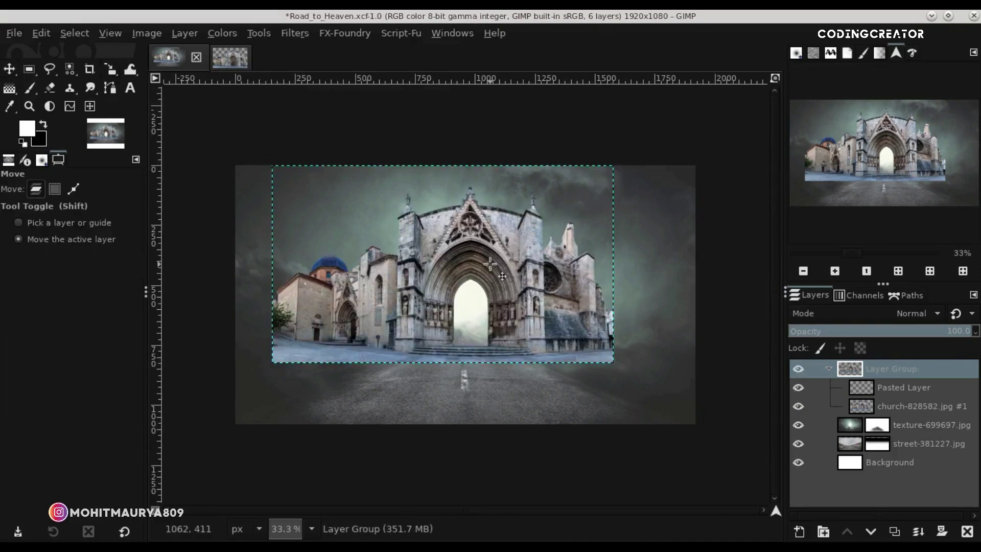
{"action": "key", "text": "Left"}
{"action": "key", "text": "Left"}
{"action": "key", "text": "Left"}
{"action": "key", "text": "Up"}
{"action": "key", "text": "Up"}
{"action": "key", "text": "Up"}
{"action": "key", "text": "Left"}
{"action": "key", "text": "Left"}
{"action": "key", "text": "Left"}
{"action": "key", "text": "Up"}
{"action": "key", "text": "Up"}
{"action": "key", "text": "Up"}
{"action": "key", "text": "Left"}
{"action": "key", "text": "Left"}
{"action": "key", "text": "Left"}
{"action": "key", "text": "Up"}
{"action": "key", "text": "Up"}
{"action": "key", "text": "Up"}
{"action": "key", "text": "Up"}
{"action": "key", "text": "Up"}
{"action": "key", "text": "Up"}
{"action": "key", "text": "Up"}
{"action": "key", "text": "Up"}
{"action": "key", "text": "Up"}
{"action": "key", "text": "Up"}
{"action": "key", "text": "Up"}
{"action": "key", "text": "Up"}
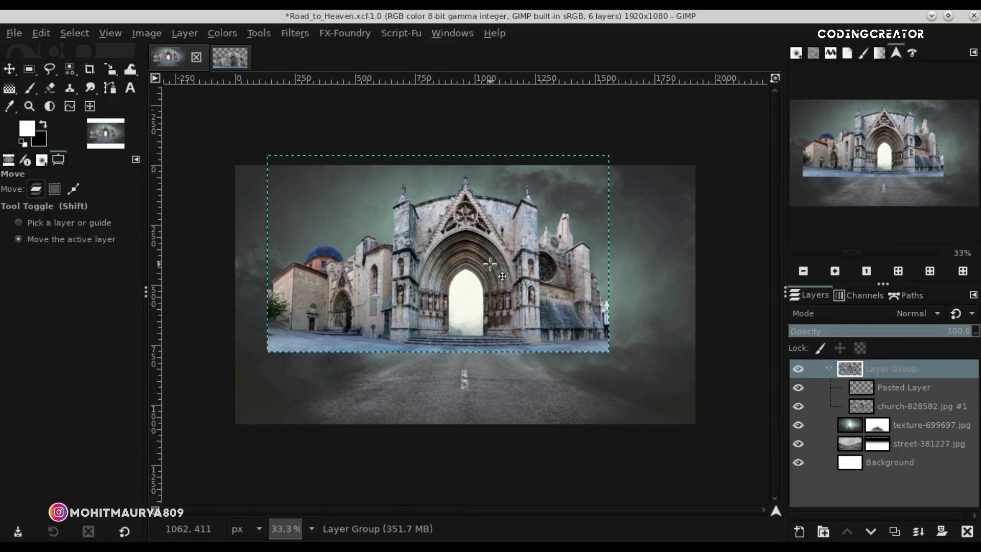
{"action": "key", "text": "Left"}
{"action": "key", "text": "Left"}
{"action": "key", "text": "Left"}
{"action": "scroll", "coordinate": [490, 264], "scroll_direction": "up", "scroll_amount": 1}
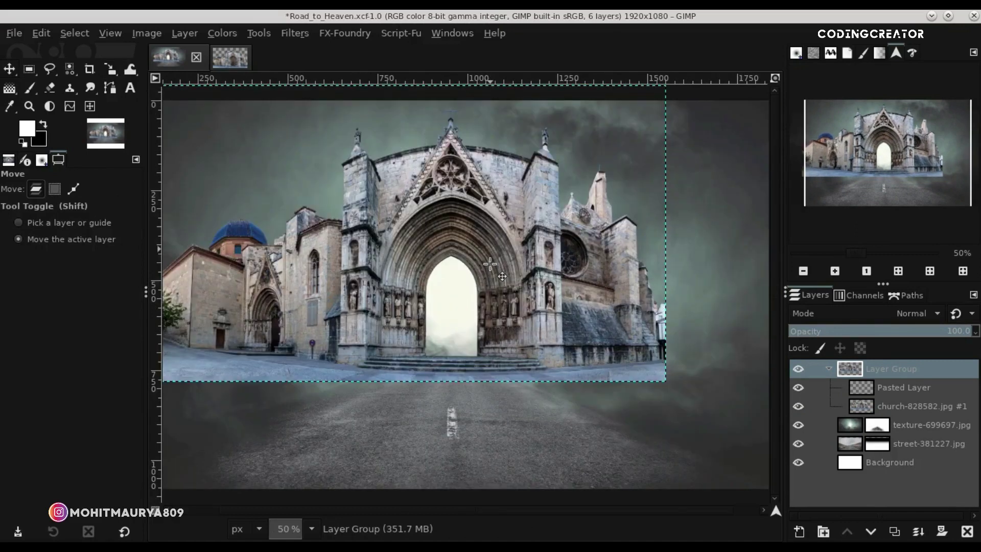
{"action": "scroll", "coordinate": [490, 263], "scroll_direction": "up", "scroll_amount": 1}
{"action": "key", "text": "Right"}
{"action": "key", "text": "Right"}
{"action": "key", "text": "Right"}
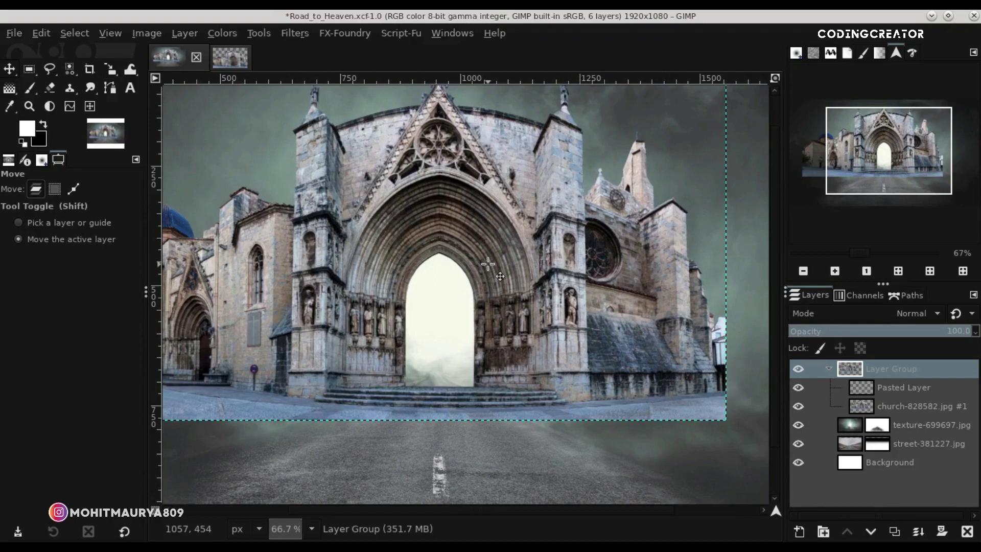
{"action": "scroll", "coordinate": [488, 264], "scroll_direction": "down", "scroll_amount": 2}
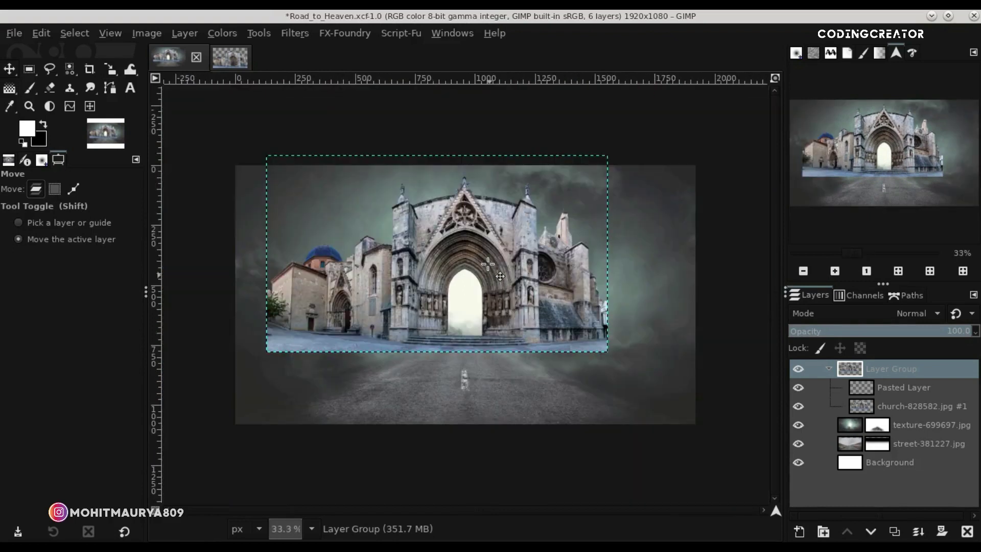
{"action": "left_click", "coordinate": [775, 78]}
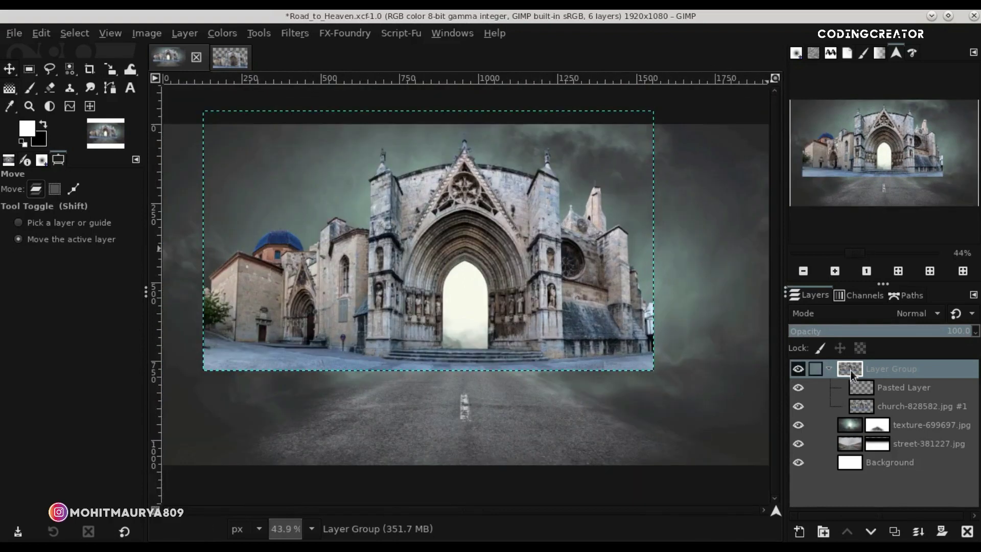
{"action": "left_click", "coordinate": [829, 368]}
{"action": "key", "text": "ctrl+s"}
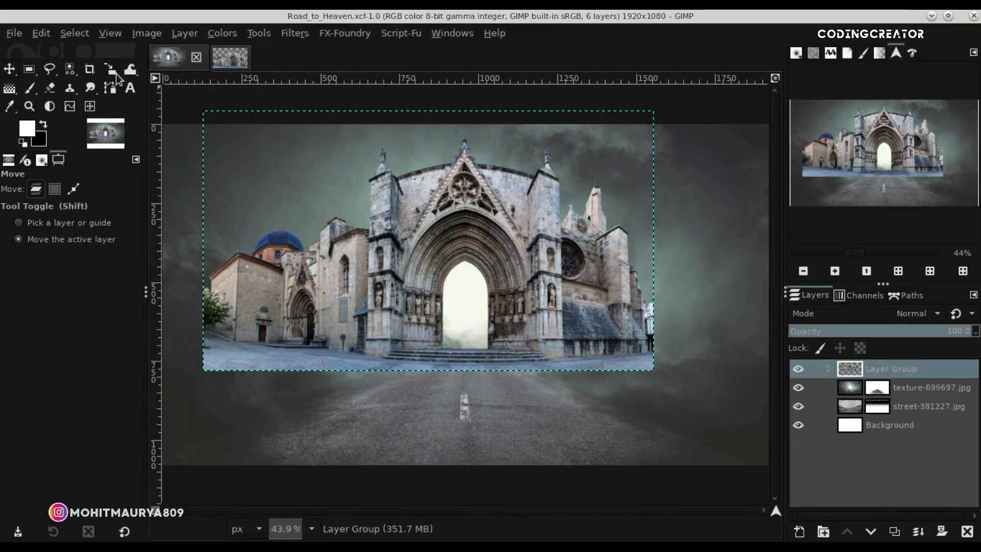
Shrink the church group to about 1387×801, shift it slightly left, and reselect the church layer
{"action": "left_click", "coordinate": [111, 70]}
{"action": "left_click", "coordinate": [417, 296]}
{"action": "left_click_drag", "start_coordinate": [247, 381], "coordinate": [246, 350]}
{"action": "left_click_drag", "start_coordinate": [448, 254], "coordinate": [441, 254]}
{"action": "left_click", "coordinate": [736, 192]}
{"action": "left_click", "coordinate": [9, 70]}
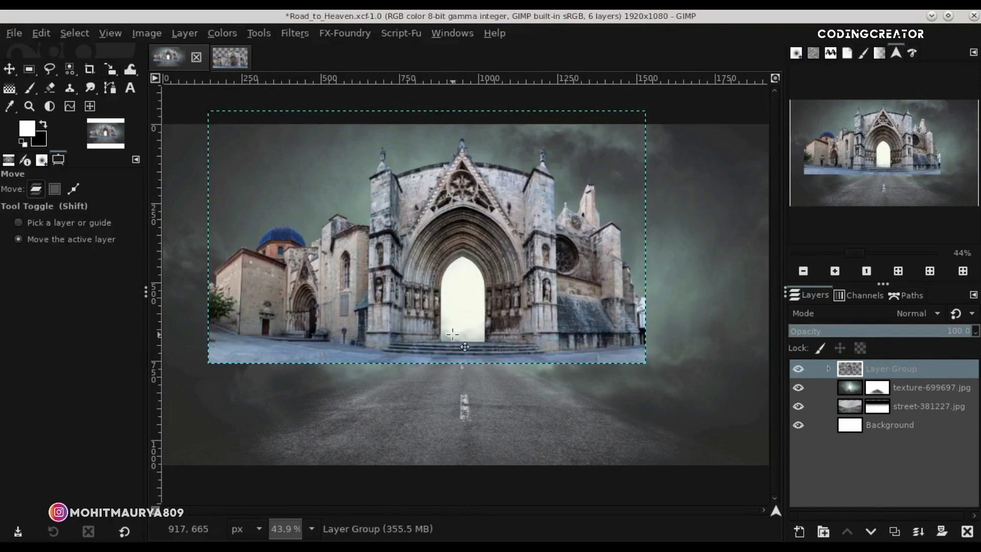
{"action": "scroll", "coordinate": [458, 337], "scroll_direction": "up", "scroll_amount": 2}
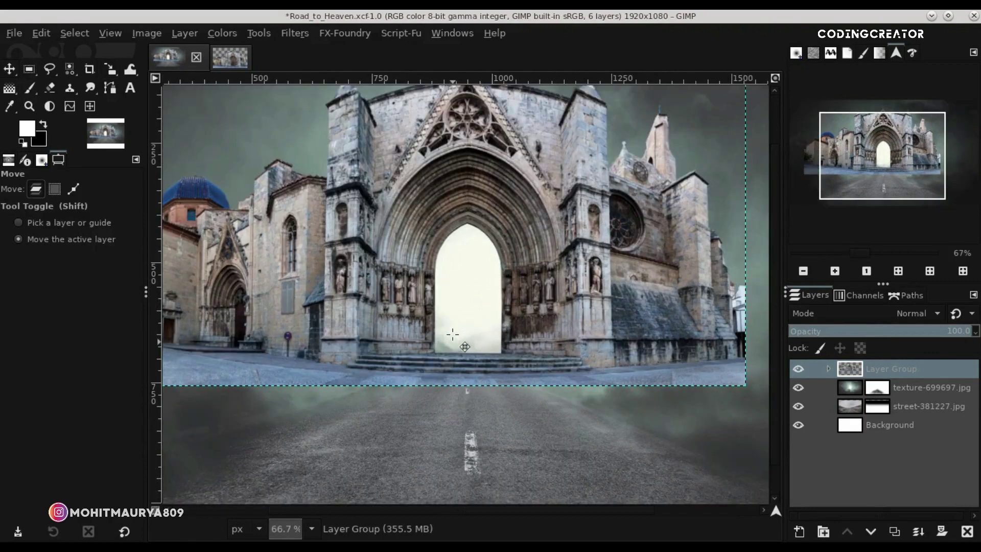
{"action": "left_click", "coordinate": [828, 369]}
{"action": "left_click", "coordinate": [890, 407]}
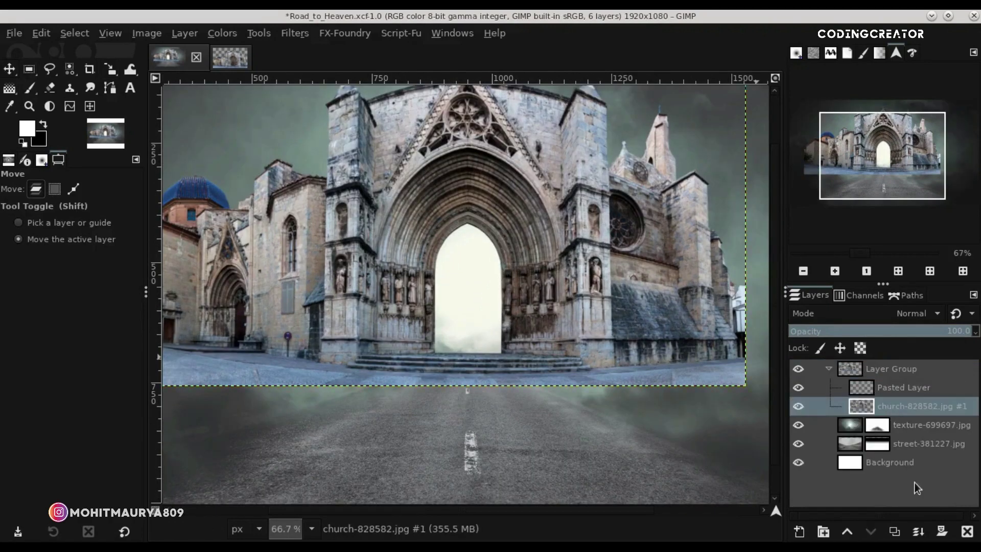
Add a white mask to the church layer and paint black with a 282 brush to fade the doorway bottom
{"action": "left_click", "coordinate": [942, 531]}
{"action": "left_click", "coordinate": [873, 524]}
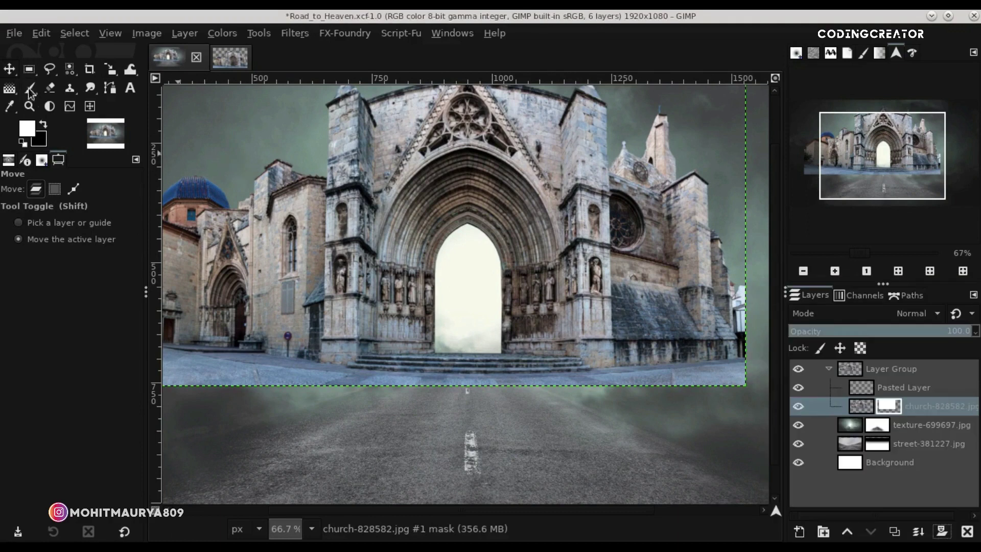
{"action": "left_click", "coordinate": [31, 89]}
{"action": "left_click", "coordinate": [44, 128]}
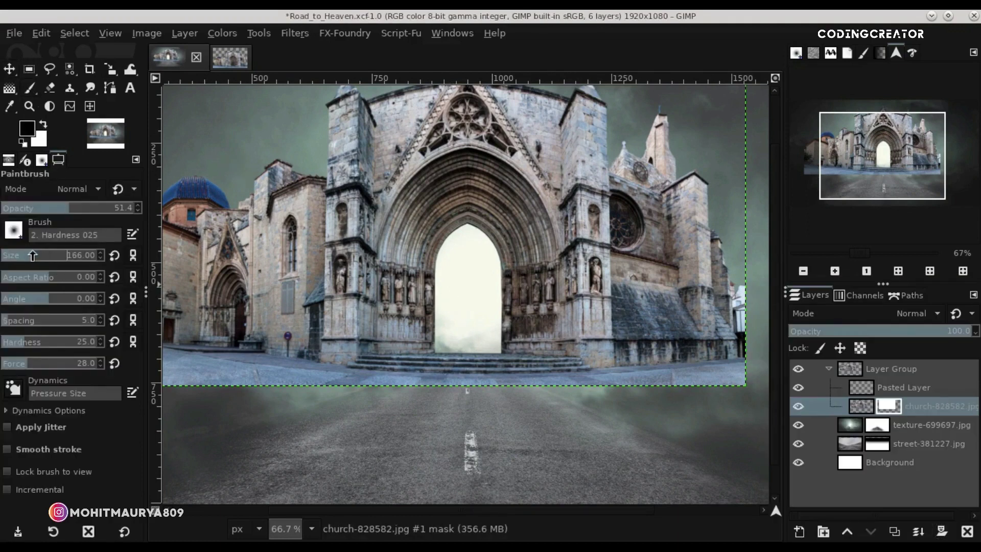
{"action": "mouse_move", "coordinate": [448, 292]}
{"action": "left_mouse_down"}
{"action": "mouse_move", "coordinate": [458, 287]}
{"action": "mouse_move", "coordinate": [444, 332]}
{"action": "mouse_move", "coordinate": [446, 302]}
{"action": "left_mouse_up"}
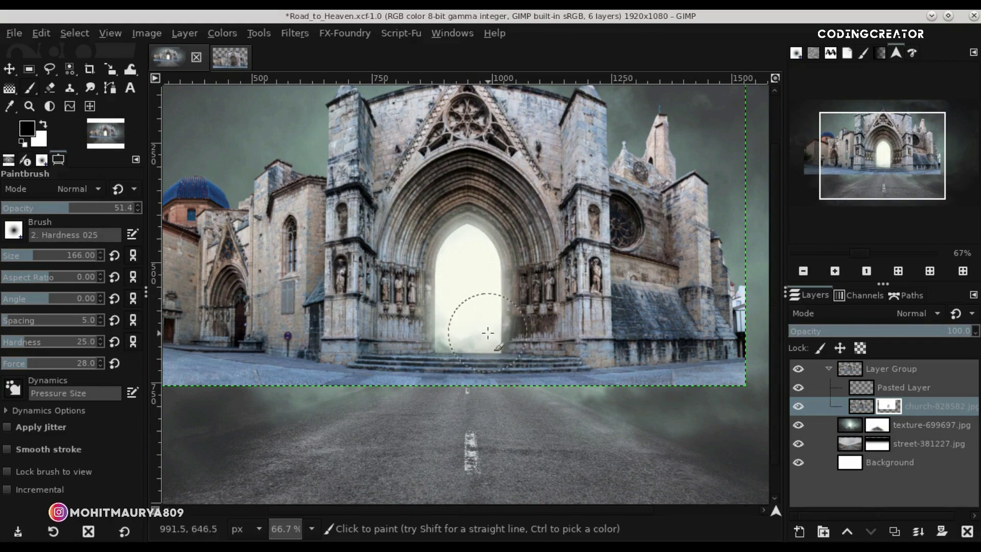
{"action": "left_click", "coordinate": [45, 258]}
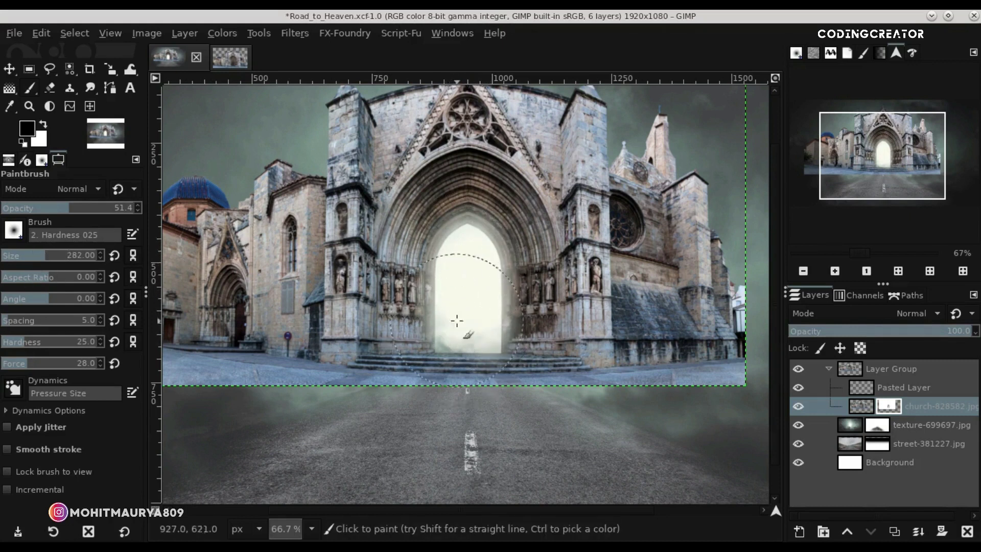
{"action": "left_click_drag", "start_coordinate": [479, 299], "coordinate": [471, 329]}
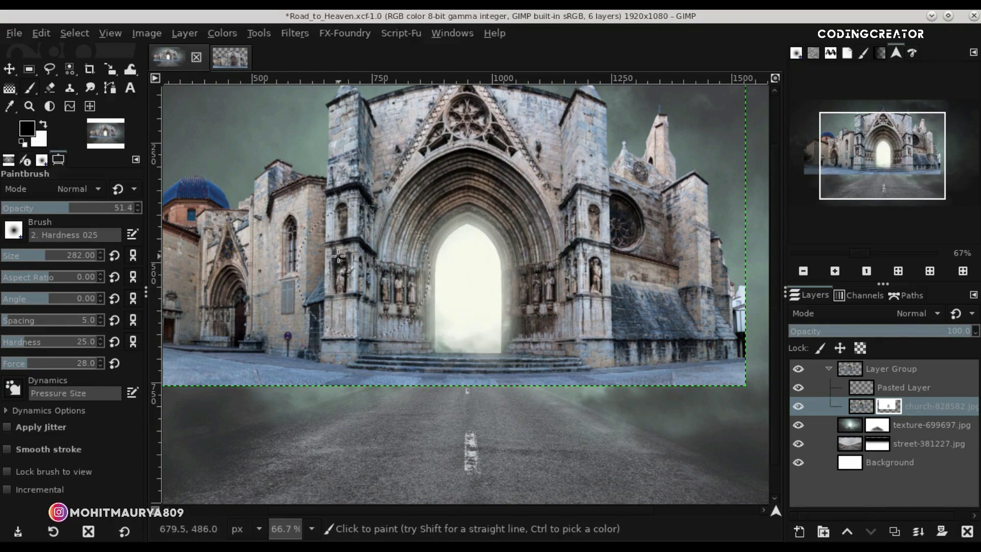
Fit the image, check the Layer Group attributes unchanged, and select the church layer's mask
{"action": "left_click", "coordinate": [10, 69]}
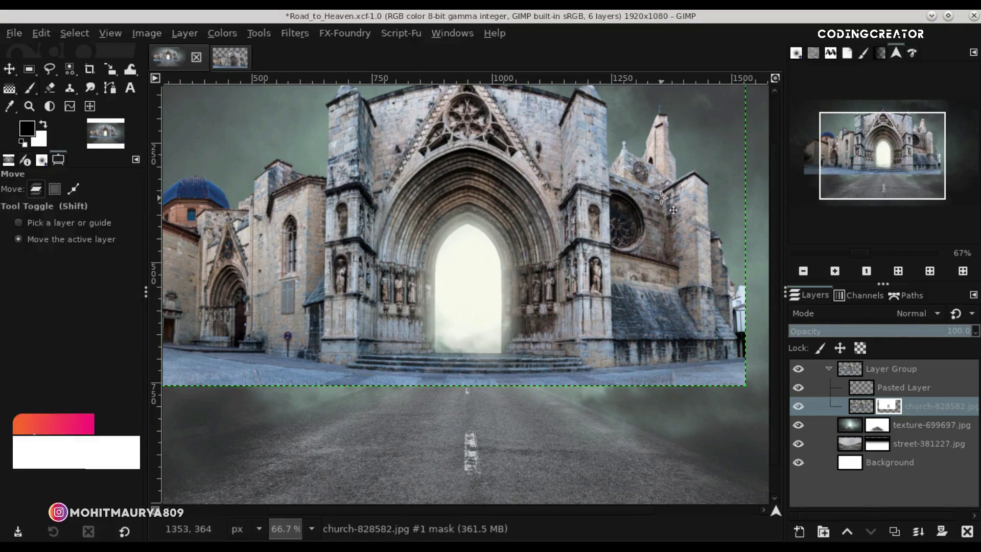
{"action": "scroll", "coordinate": [662, 204], "scroll_direction": "down", "scroll_amount": 2, "text": "ctrl"}
{"action": "left_click", "coordinate": [775, 79]}
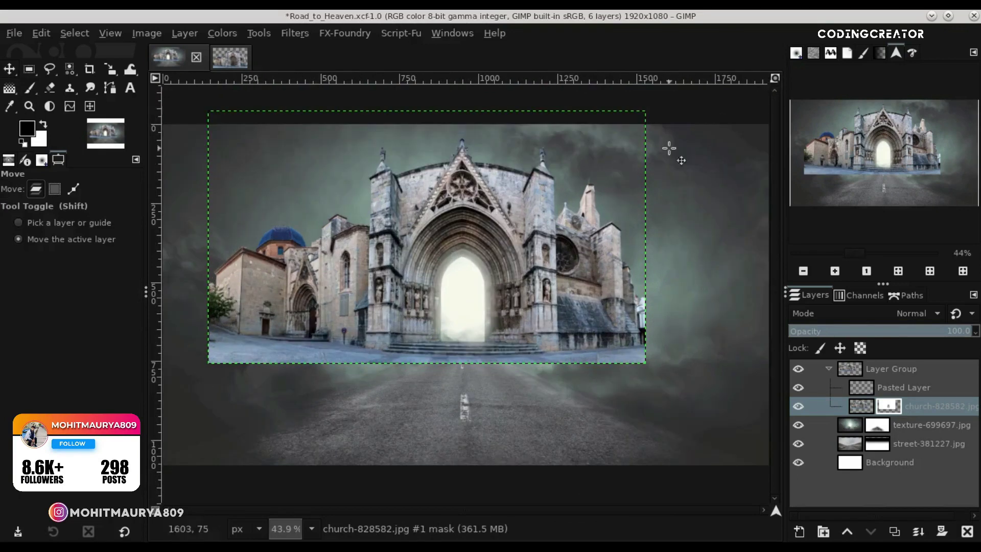
{"action": "left_click", "coordinate": [828, 368]}
{"action": "double_click", "coordinate": [849, 370]}
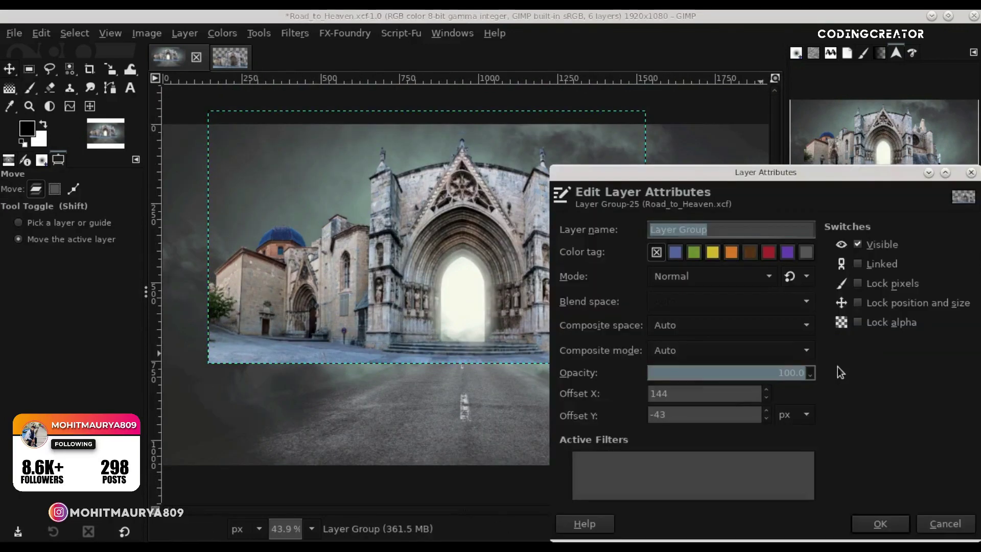
{"action": "left_click", "coordinate": [945, 525]}
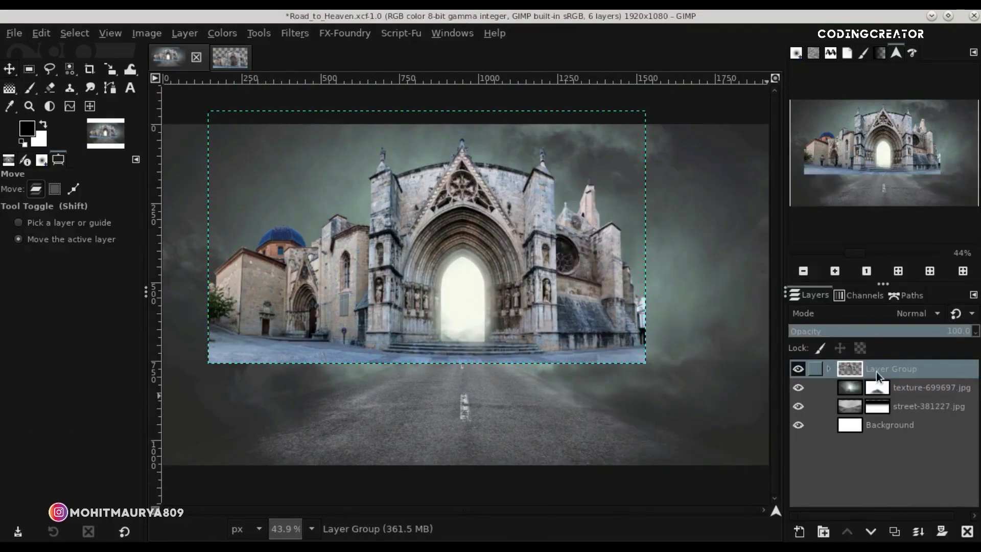
{"action": "left_click", "coordinate": [829, 368]}
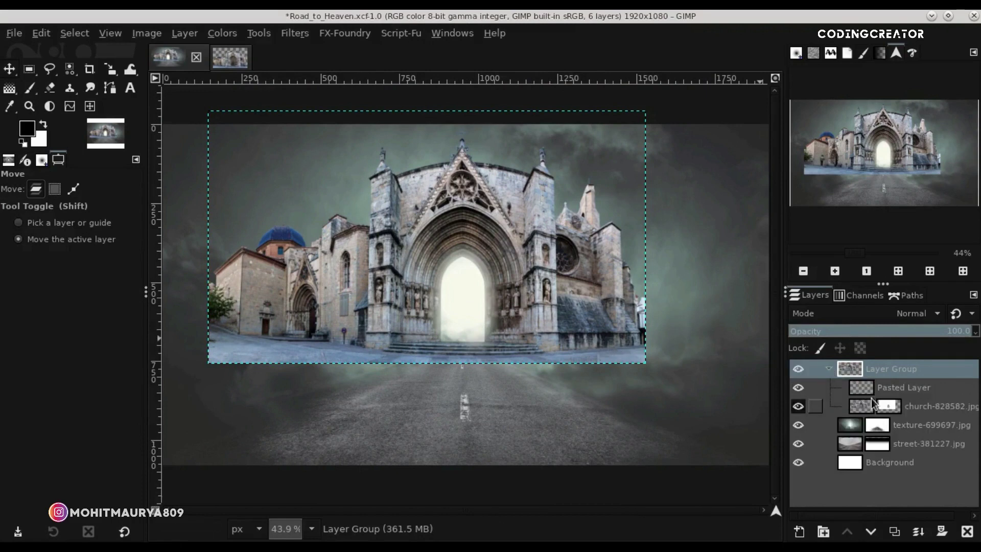
{"action": "left_click", "coordinate": [862, 408]}
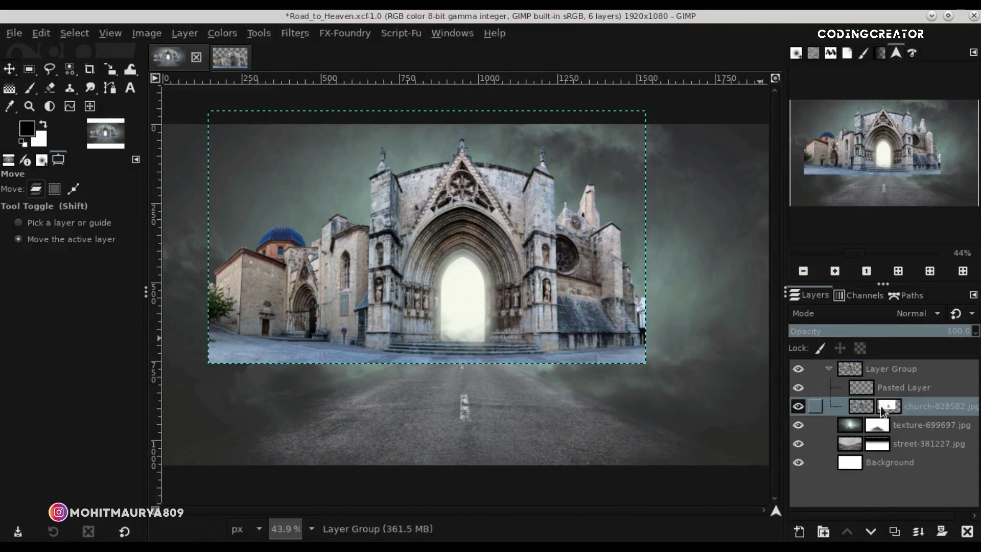
Paint black at 100% opacity with a 714 brush over the left building, dome and base
{"action": "left_click", "coordinate": [29, 89]}
{"action": "left_click_drag", "start_coordinate": [69, 202], "coordinate": [143, 207]}
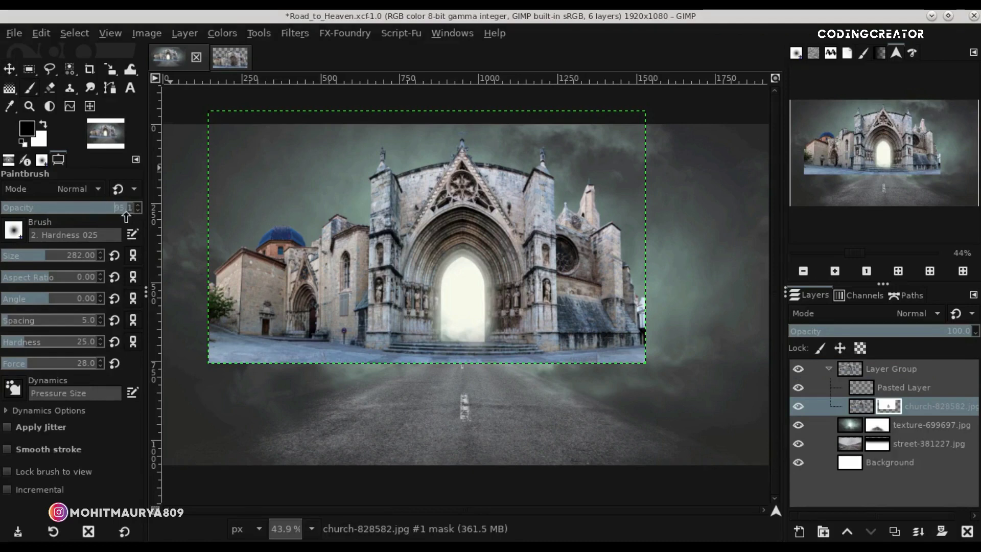
{"action": "left_click", "coordinate": [466, 375]}
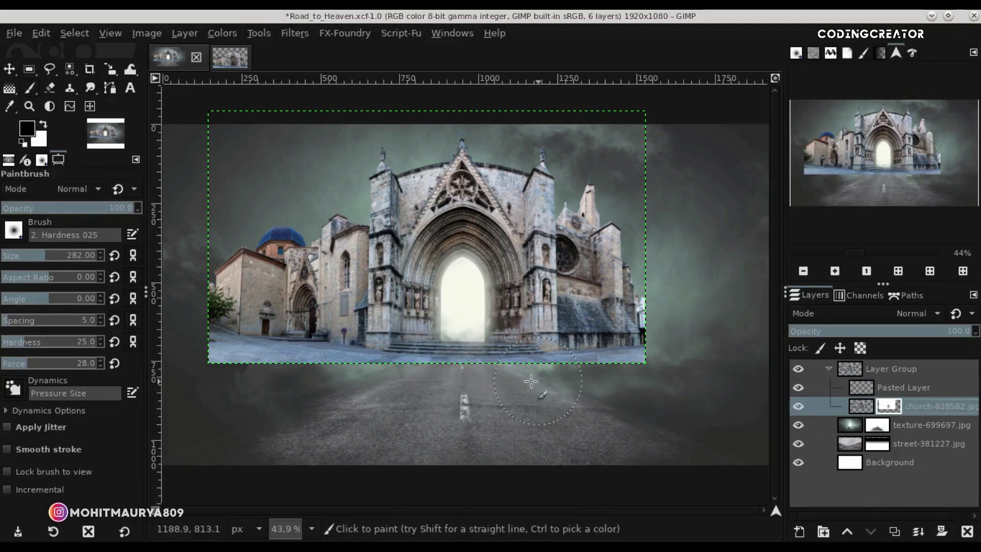
{"action": "left_click_drag", "start_coordinate": [465, 368], "coordinate": [473, 368]}
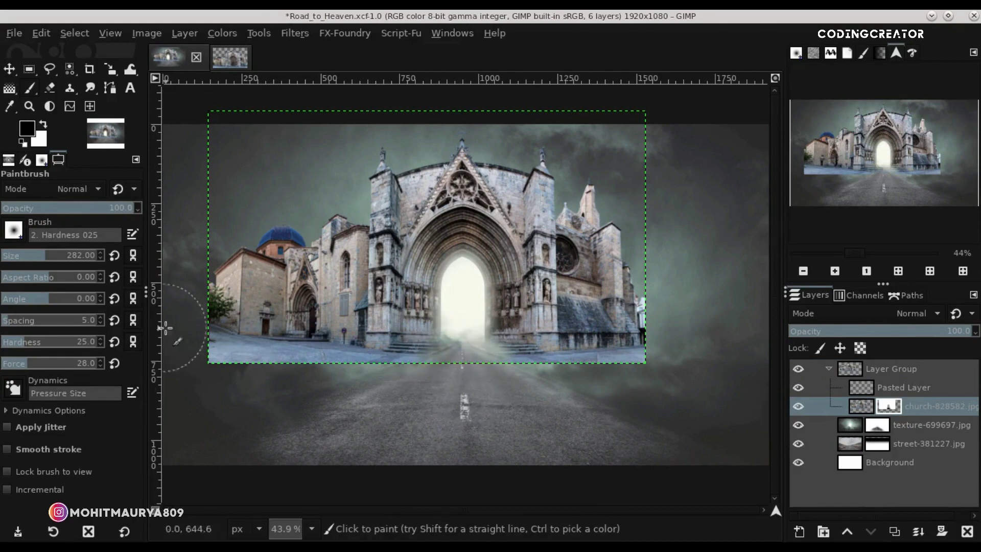
{"action": "left_click", "coordinate": [78, 255]}
{"action": "mouse_move", "coordinate": [223, 278]}
{"action": "left_mouse_down"}
{"action": "mouse_move", "coordinate": [230, 301]}
{"action": "mouse_move", "coordinate": [364, 434]}
{"action": "left_mouse_up"}
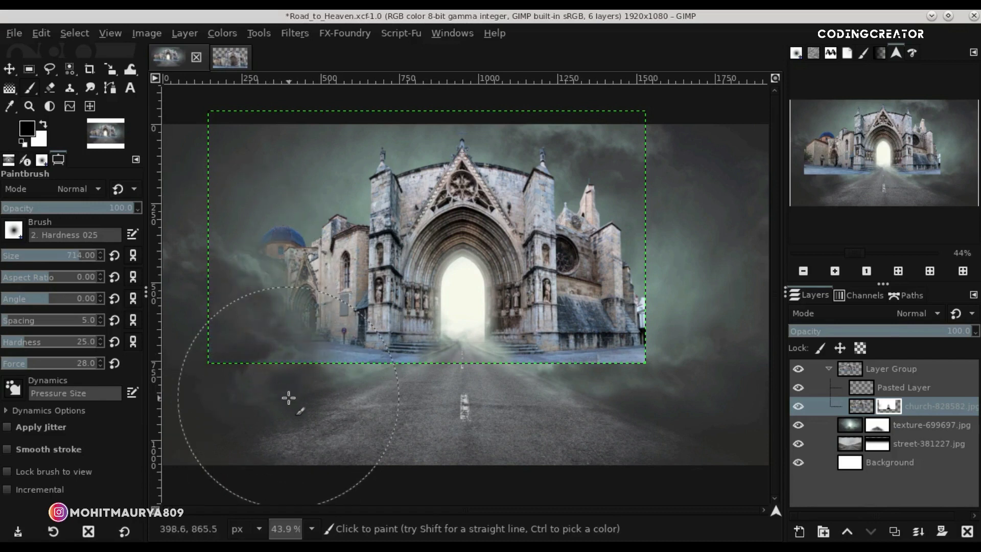
{"action": "left_click_drag", "start_coordinate": [213, 269], "coordinate": [219, 235]}
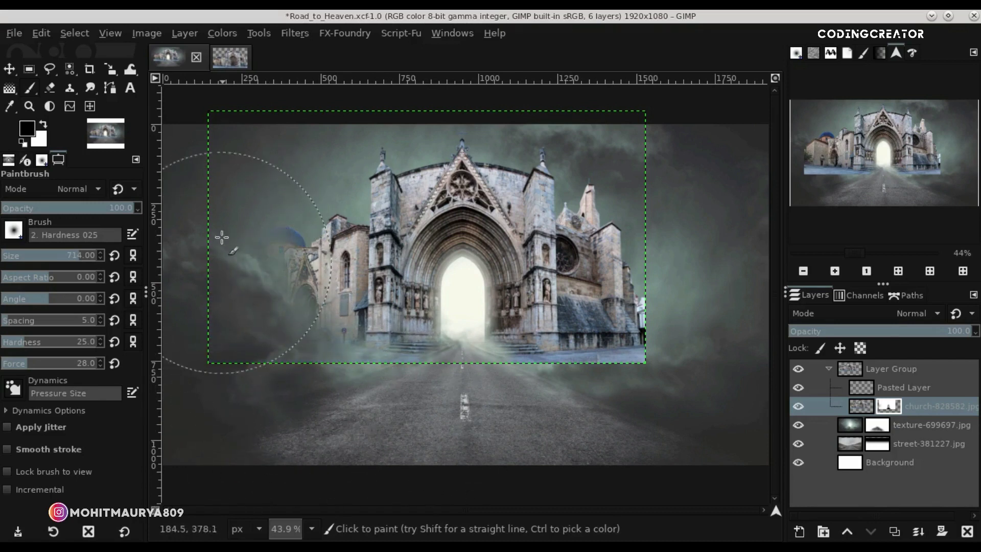
{"action": "mouse_move", "coordinate": [632, 428]}
{"action": "left_mouse_down"}
{"action": "mouse_move", "coordinate": [705, 228]}
{"action": "mouse_move", "coordinate": [712, 329]}
{"action": "mouse_move", "coordinate": [545, 432]}
{"action": "mouse_move", "coordinate": [318, 440]}
{"action": "mouse_move", "coordinate": [547, 438]}
{"action": "mouse_move", "coordinate": [361, 438]}
{"action": "mouse_move", "coordinate": [556, 431]}
{"action": "mouse_move", "coordinate": [284, 416]}
{"action": "mouse_move", "coordinate": [212, 356]}
{"action": "mouse_move", "coordinate": [230, 179]}
{"action": "mouse_move", "coordinate": [231, 328]}
{"action": "left_mouse_up"}
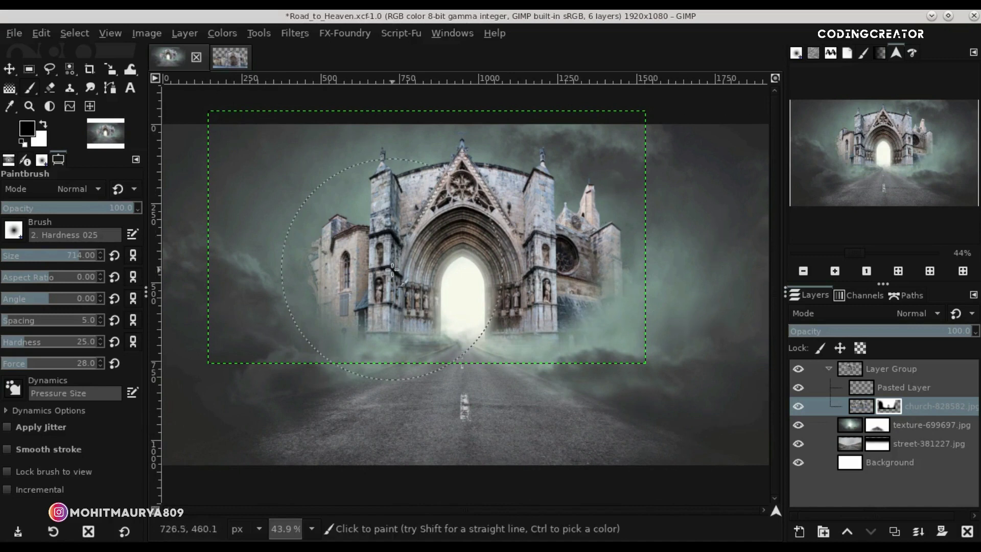
Switch to white at brush size 422 and restore stone on the church's lower right
{"action": "left_click", "coordinate": [44, 124]}
{"action": "left_click", "coordinate": [57, 253]}
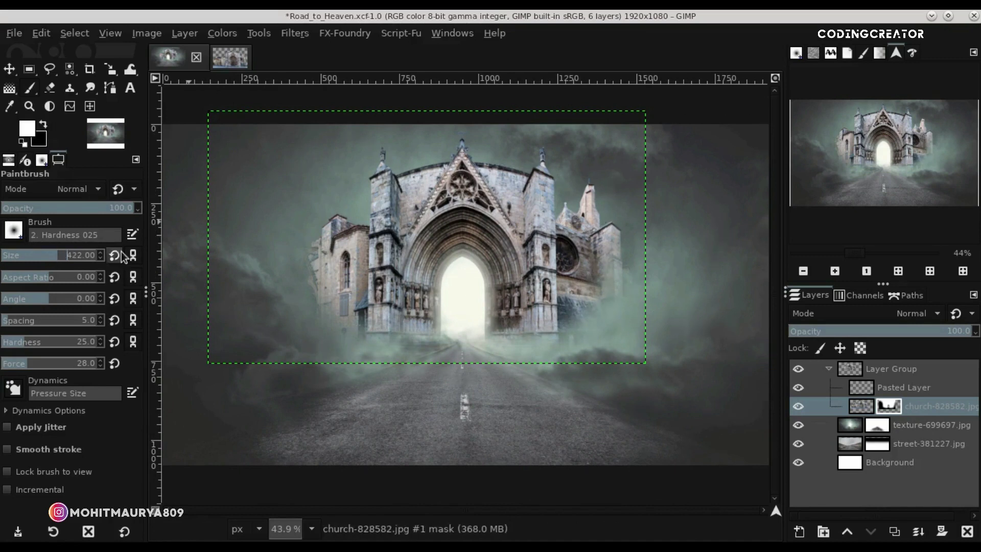
{"action": "left_click_drag", "start_coordinate": [565, 301], "coordinate": [528, 380]}
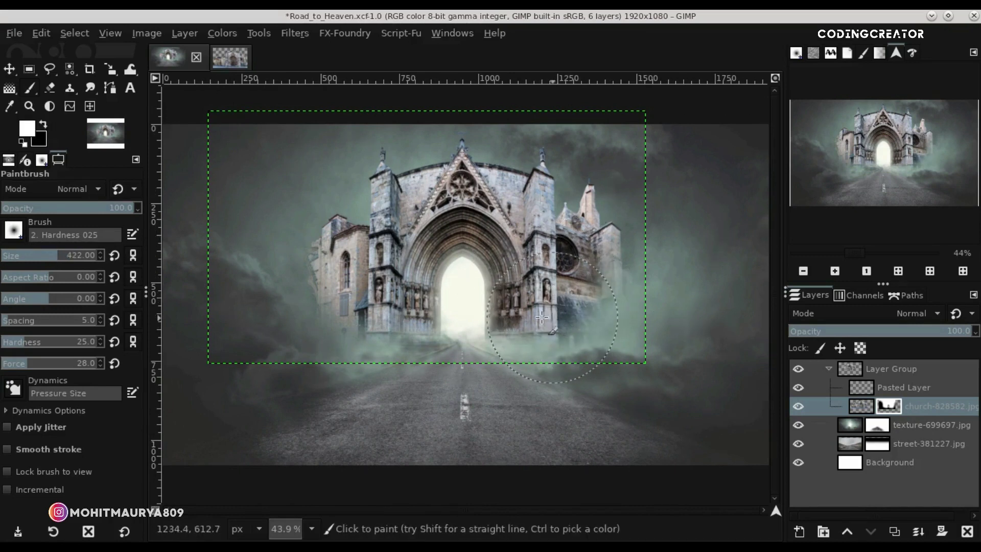
{"action": "left_click", "coordinate": [9, 71]}
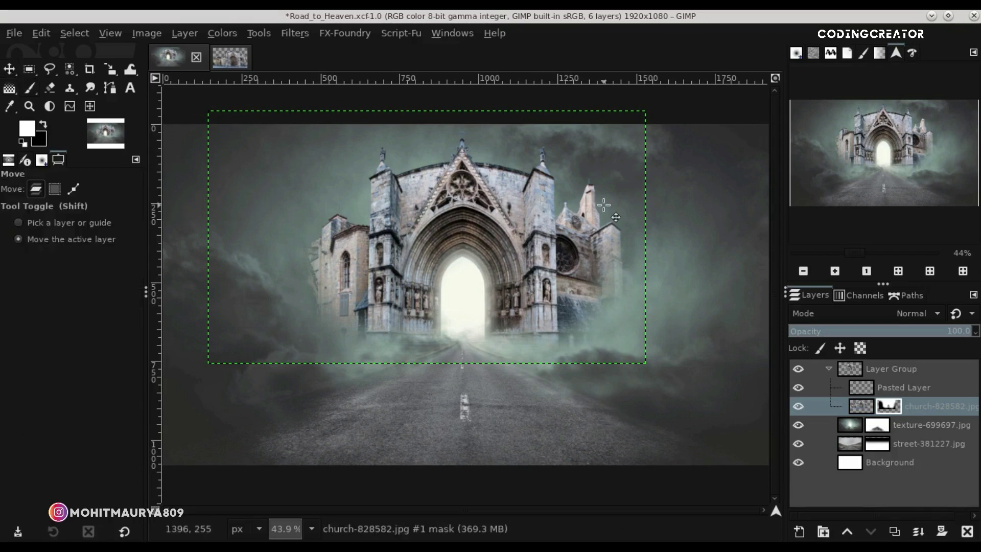
Scale the church Layer Group to 1351×781 and shift it slightly right and down
{"action": "key", "text": "minus"}
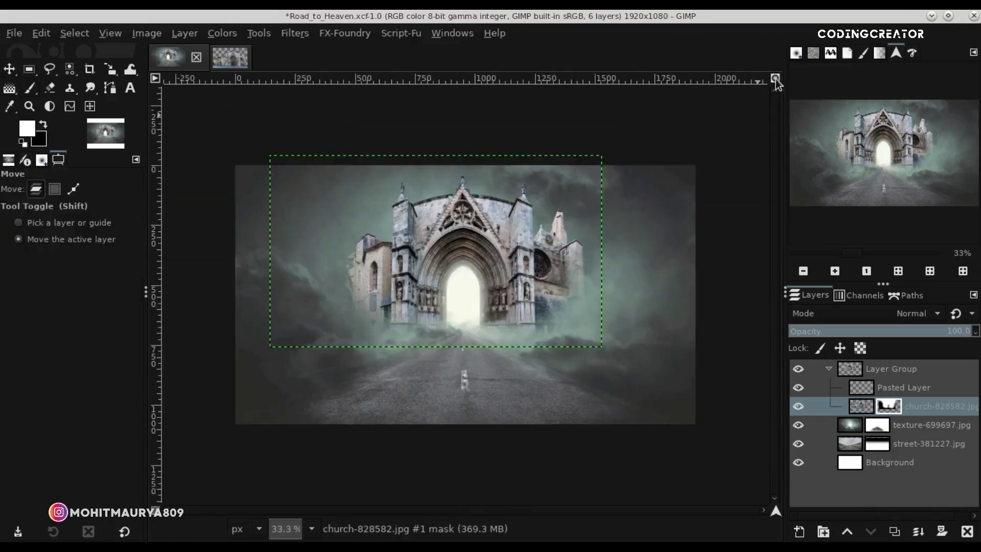
{"action": "left_click", "coordinate": [775, 81]}
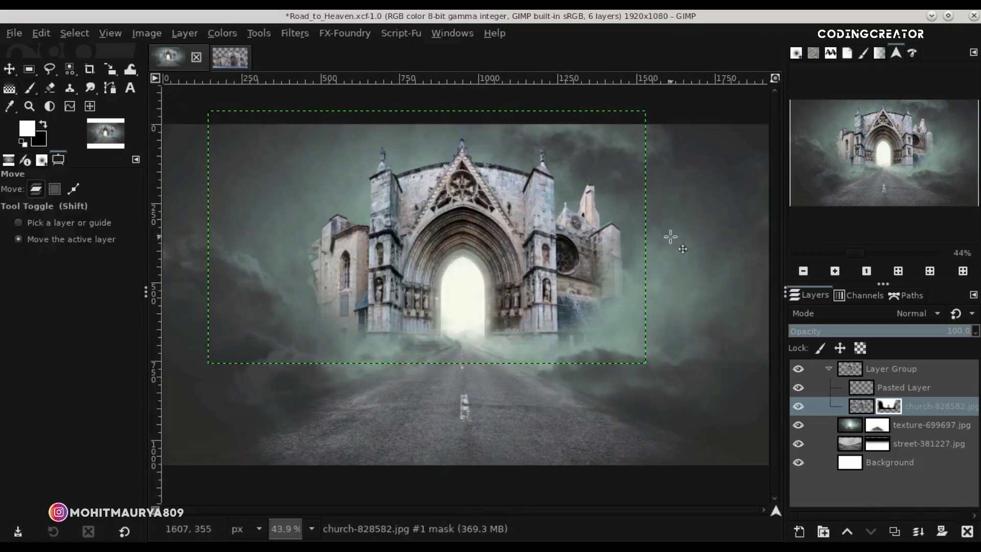
{"action": "left_click", "coordinate": [849, 387]}
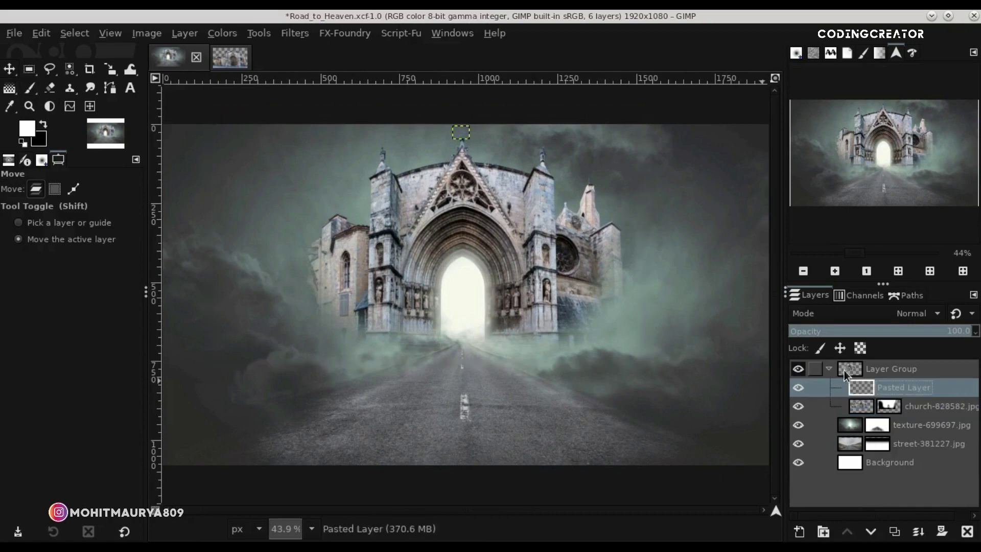
{"action": "left_click", "coordinate": [110, 69]}
{"action": "left_click", "coordinate": [342, 302]}
{"action": "left_click_drag", "start_coordinate": [656, 359], "coordinate": [643, 351]}
{"action": "left_click", "coordinate": [701, 197]}
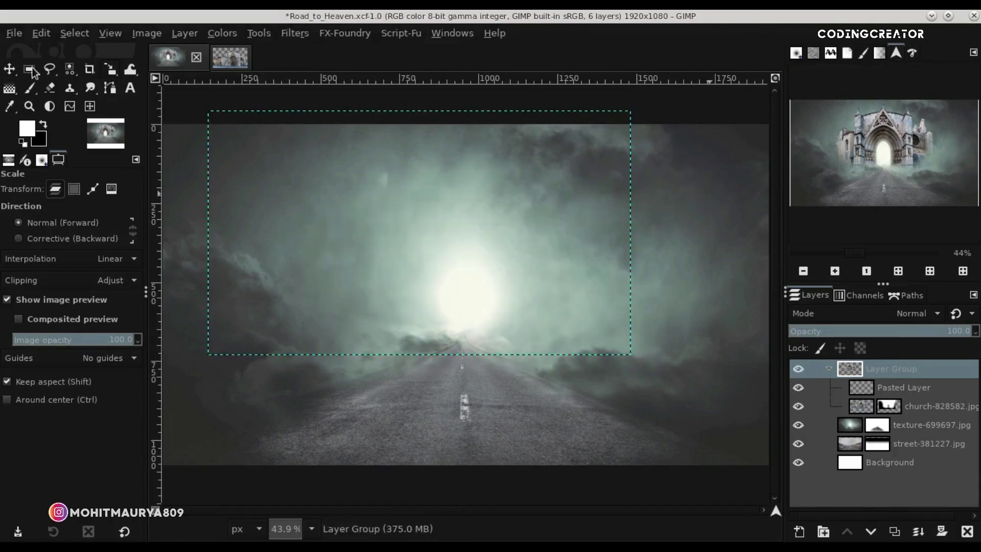
{"action": "left_click", "coordinate": [10, 69]}
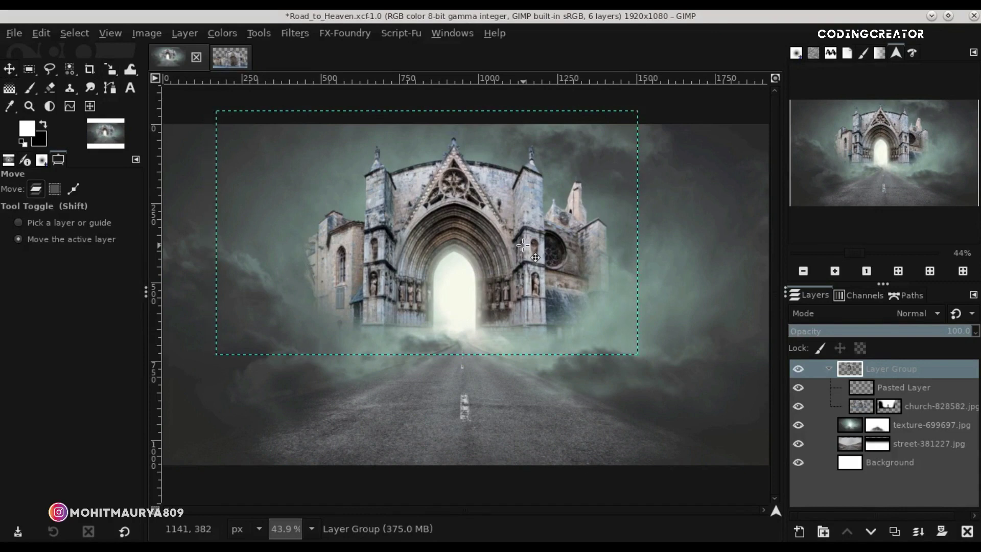
{"action": "left_click_drag", "start_coordinate": [523, 245], "coordinate": [533, 249]}
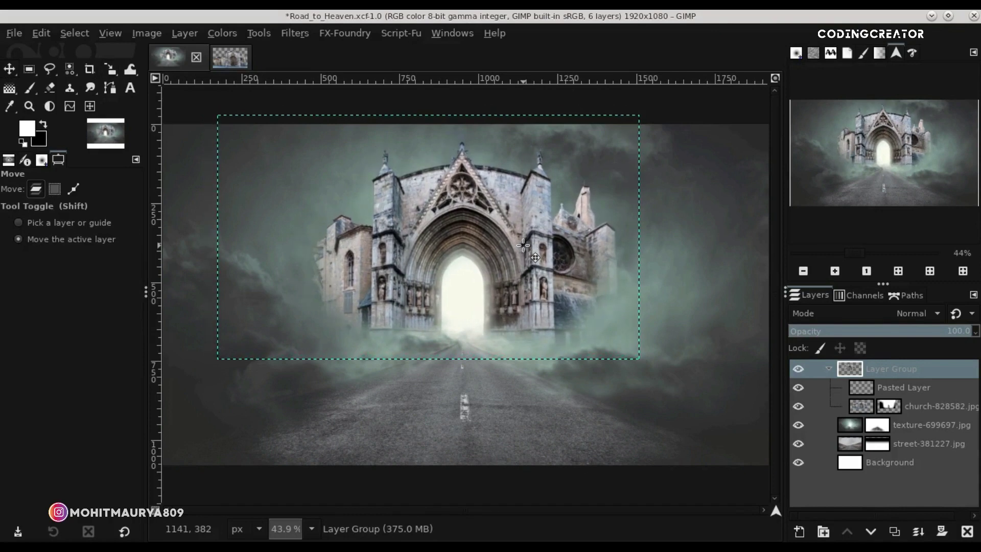
{"action": "key", "text": "Down"}
{"action": "key", "text": "Down"}
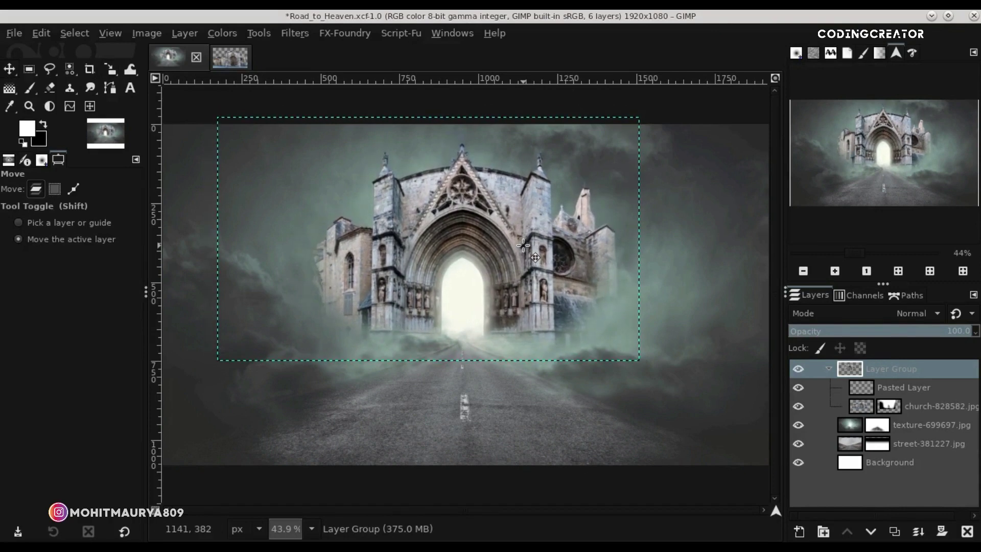
{"action": "left_click", "coordinate": [890, 406]}
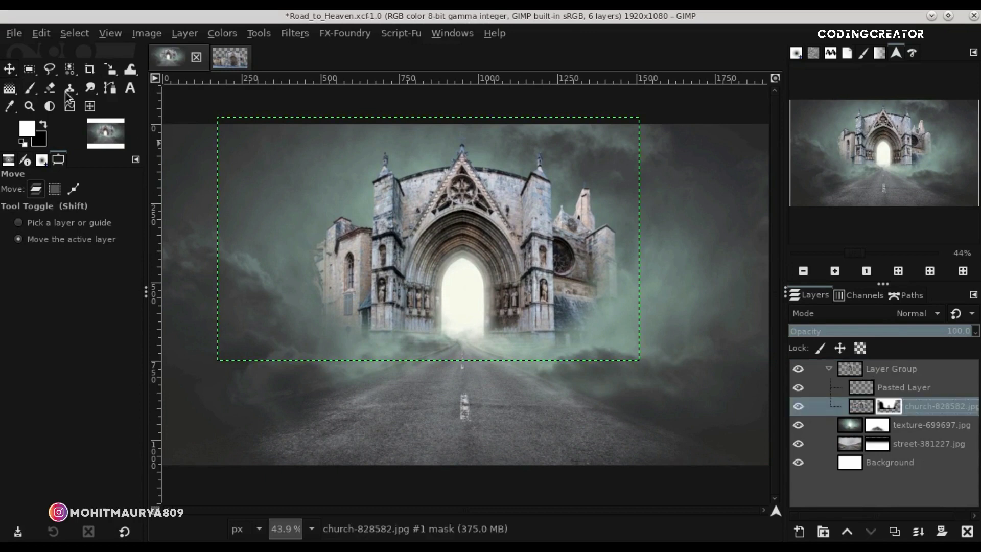
Paint black with a ~617 brush over the stonework right of the arch
{"action": "left_click", "coordinate": [35, 90]}
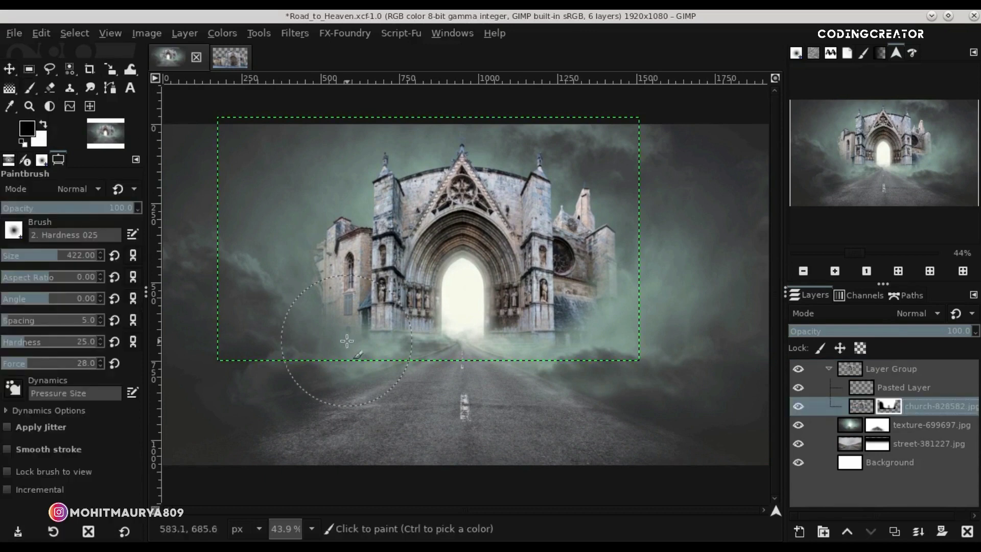
{"action": "left_click_drag", "start_coordinate": [71, 258], "coordinate": [89, 257]}
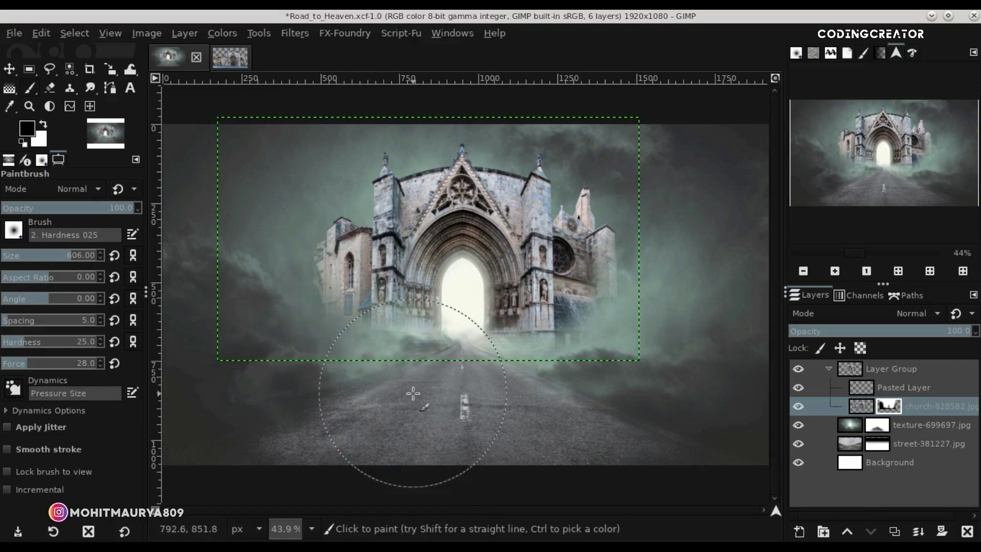
{"action": "left_click_drag", "start_coordinate": [514, 390], "coordinate": [534, 386]}
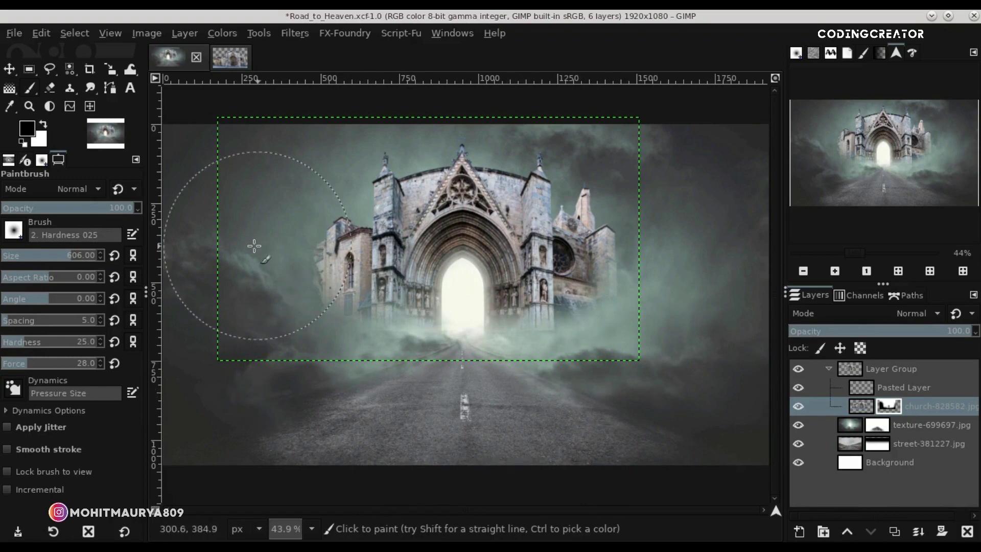
Apply Brightness-Contrast with brightness -127 to the church-828582.jpg layer
{"action": "key", "text": "m"}
{"action": "left_click", "coordinate": [851, 369]}
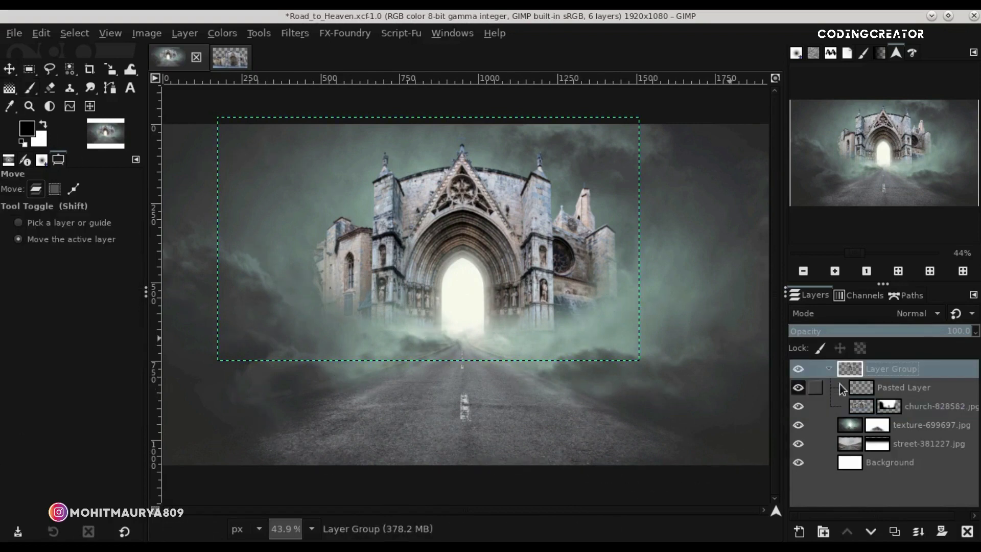
{"action": "left_click", "coordinate": [859, 426]}
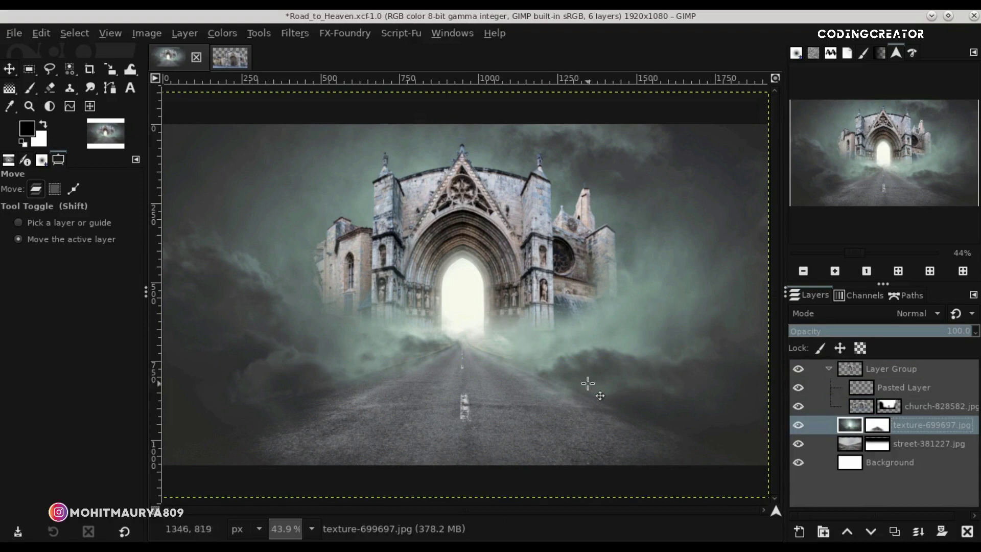
{"action": "left_click", "coordinate": [845, 372]}
{"action": "left_click", "coordinate": [852, 409]}
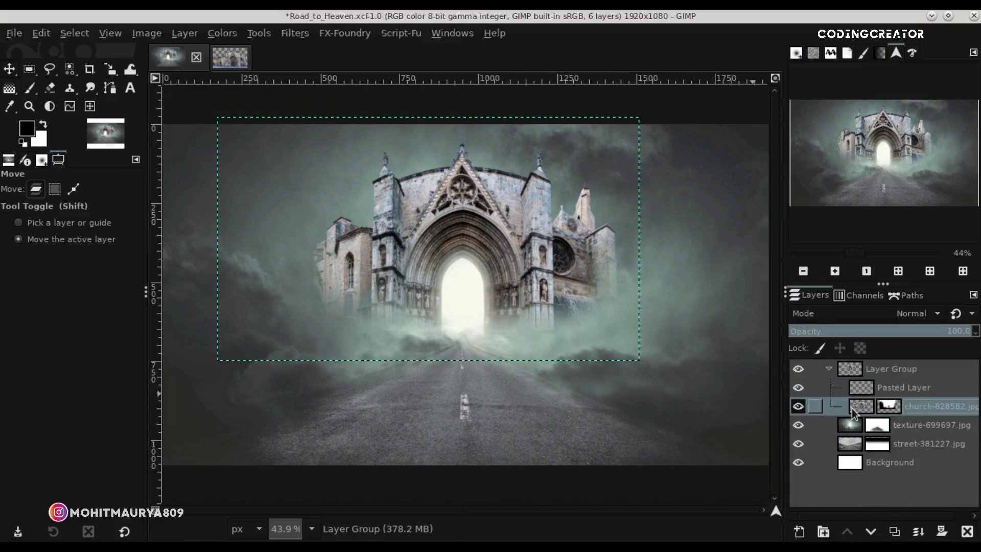
{"action": "left_click", "coordinate": [225, 33]}
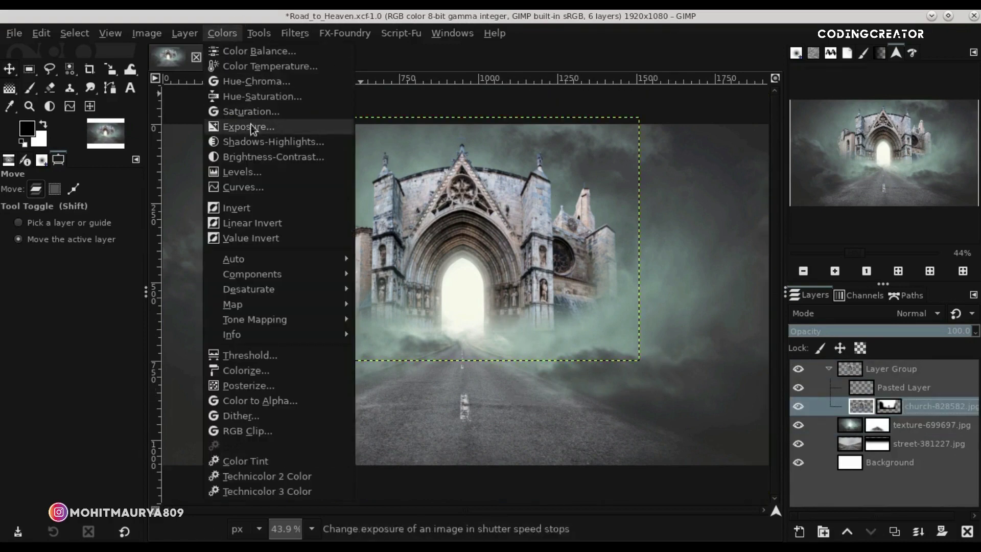
{"action": "left_click", "coordinate": [259, 152]}
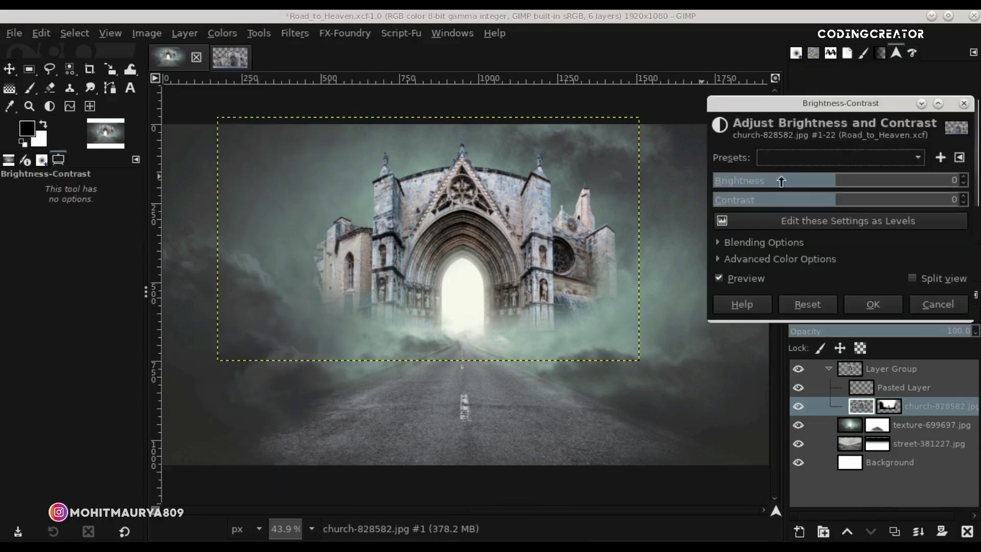
{"action": "left_click_drag", "start_coordinate": [781, 182], "coordinate": [716, 182]}
{"action": "mouse_move", "coordinate": [782, 199]}
{"action": "left_mouse_down"}
{"action": "mouse_move", "coordinate": [634, 211]}
{"action": "mouse_move", "coordinate": [828, 202]}
{"action": "left_mouse_up"}
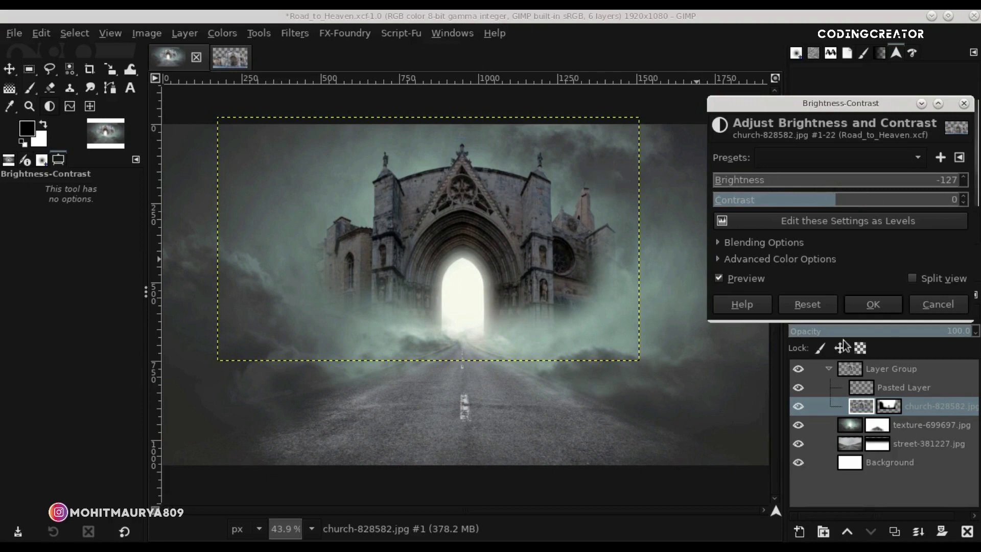
{"action": "left_click", "coordinate": [870, 310]}
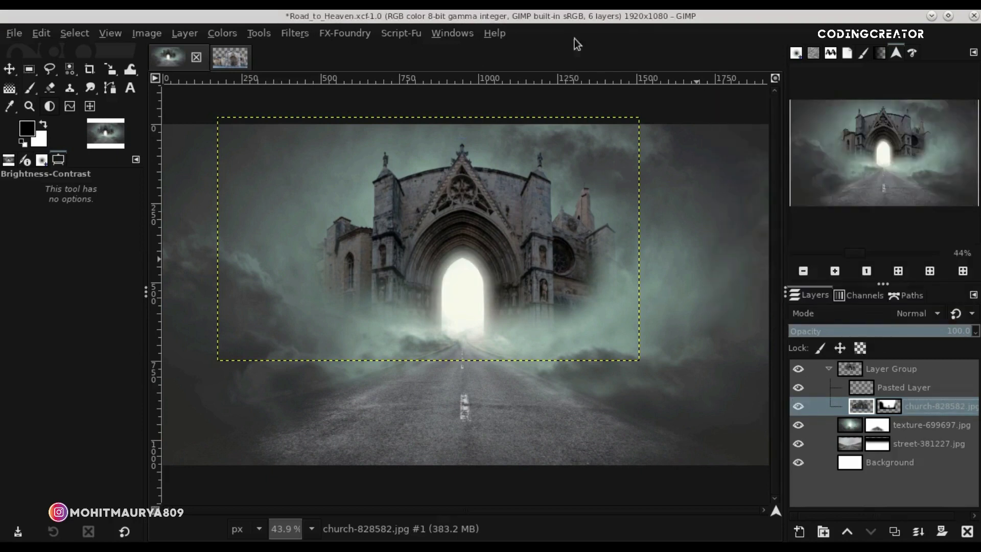
{"action": "left_click", "coordinate": [232, 32]}
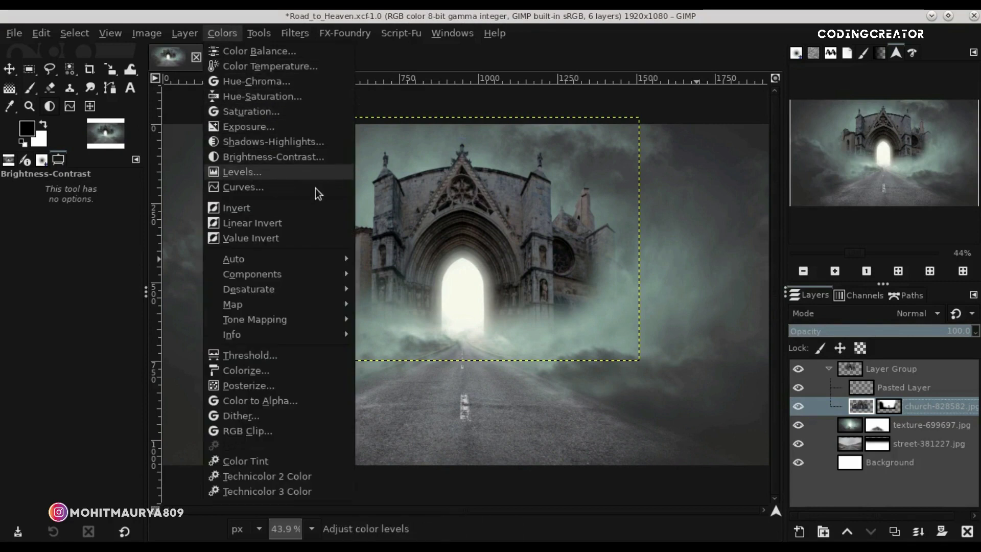
Apply Levels to the church layer with gamma about 0.96 and output white kept at 255
{"action": "left_click", "coordinate": [252, 172]}
{"action": "left_click_drag", "start_coordinate": [595, 71], "coordinate": [796, 57]}
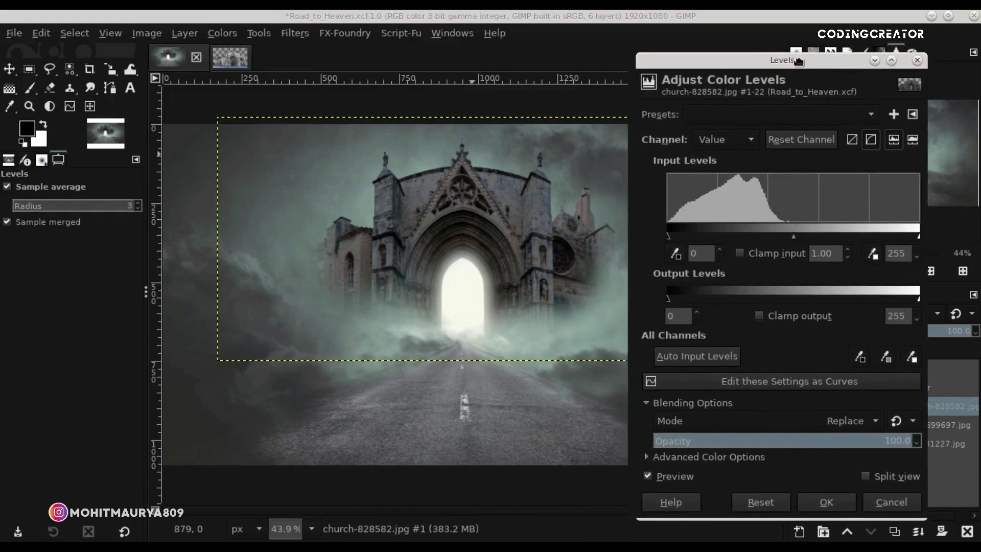
{"action": "mouse_move", "coordinate": [931, 294]}
{"action": "left_mouse_down"}
{"action": "mouse_move", "coordinate": [854, 293]}
{"action": "mouse_move", "coordinate": [885, 296]}
{"action": "left_mouse_up"}
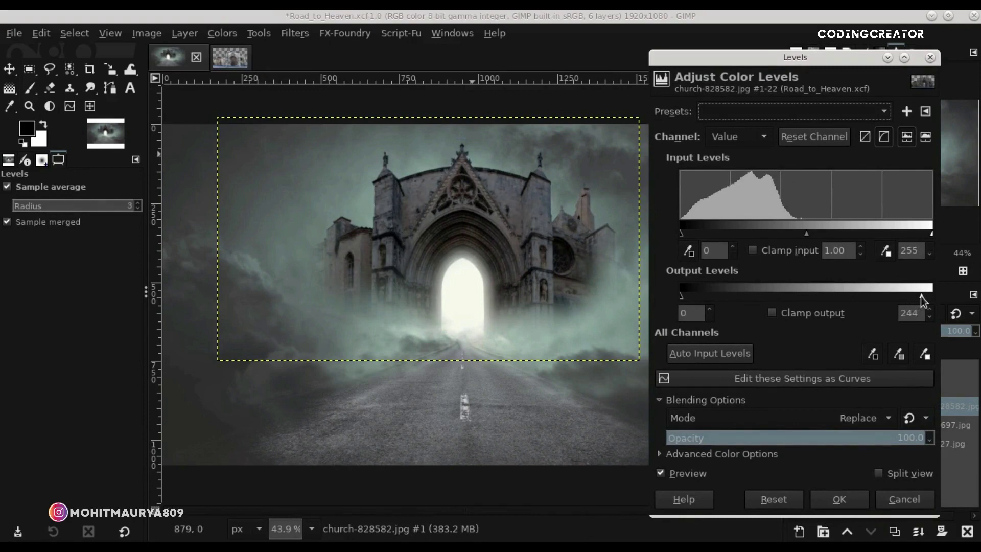
{"action": "left_click_drag", "start_coordinate": [922, 298], "coordinate": [933, 295]}
{"action": "mouse_move", "coordinate": [808, 233]}
{"action": "left_mouse_down"}
{"action": "mouse_move", "coordinate": [793, 234]}
{"action": "mouse_move", "coordinate": [812, 235]}
{"action": "left_mouse_up"}
{"action": "left_click", "coordinate": [696, 474]}
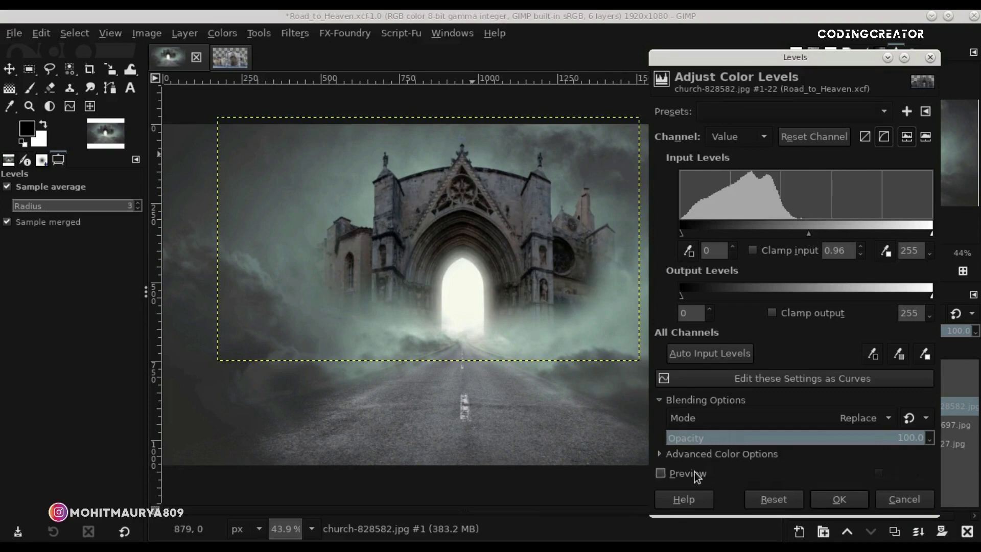
{"action": "left_click", "coordinate": [829, 499]}
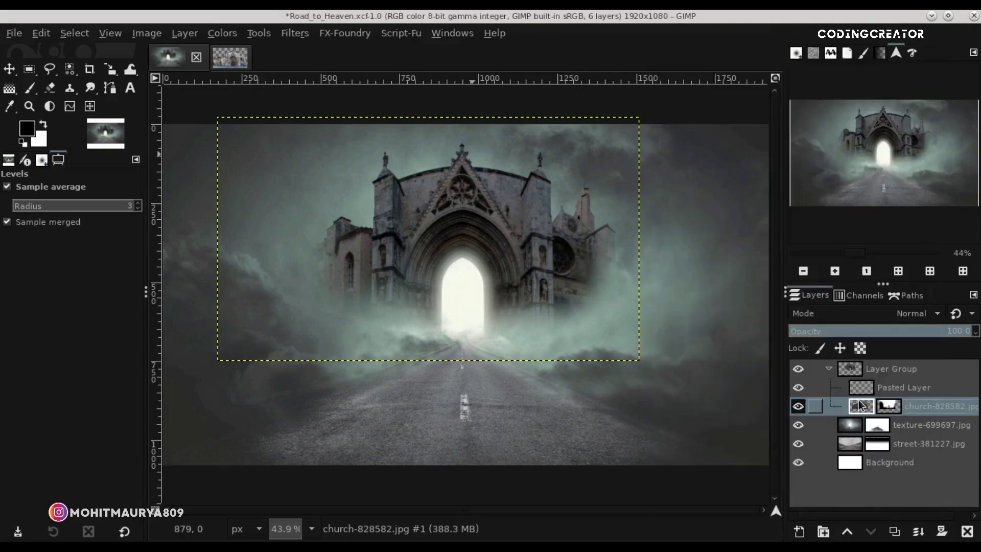
{"action": "left_click", "coordinate": [235, 32]}
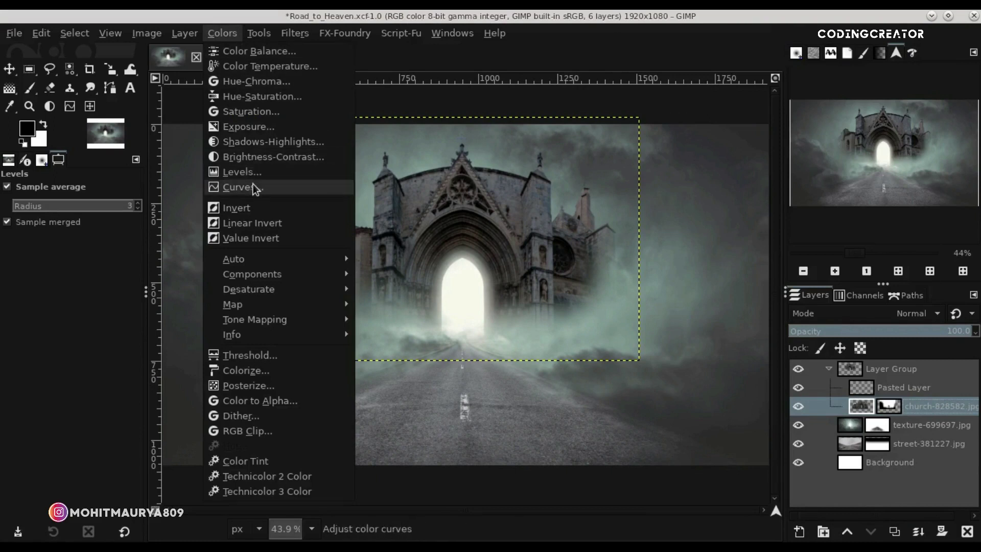
Apply a Curves adjustment to the church layer, raising black output to about 29 and lowering highlights
{"action": "left_click", "coordinate": [253, 184]}
{"action": "left_click_drag", "start_coordinate": [481, 53], "coordinate": [782, 41]}
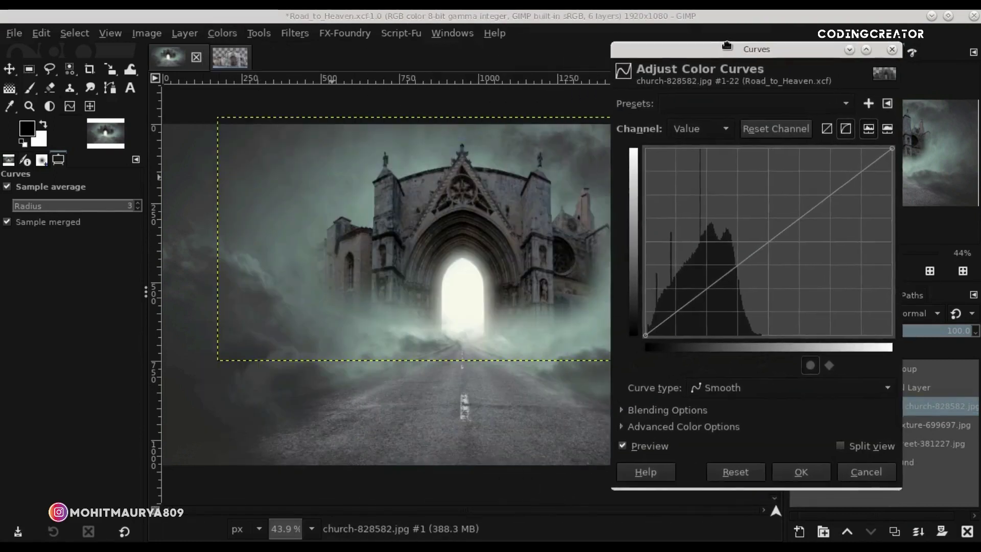
{"action": "left_click_drag", "start_coordinate": [702, 329], "coordinate": [698, 292]}
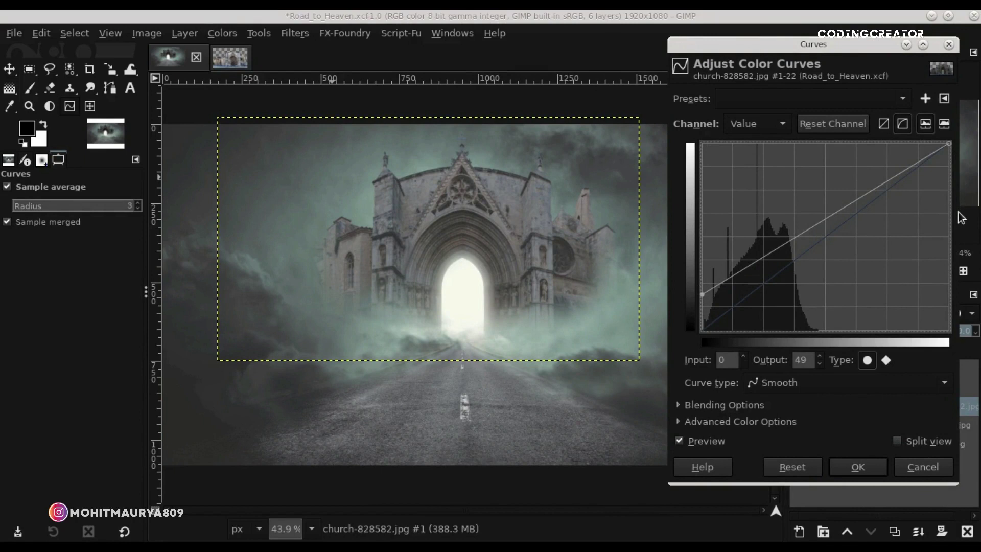
{"action": "left_click_drag", "start_coordinate": [949, 143], "coordinate": [965, 208]}
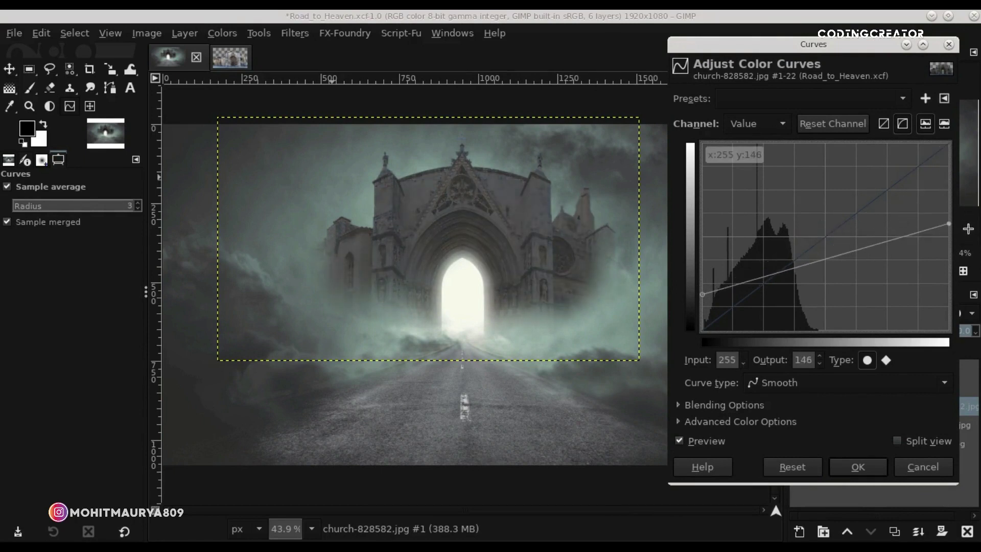
{"action": "left_click_drag", "start_coordinate": [965, 208], "coordinate": [969, 219]}
{"action": "left_click_drag", "start_coordinate": [701, 295], "coordinate": [700, 316]}
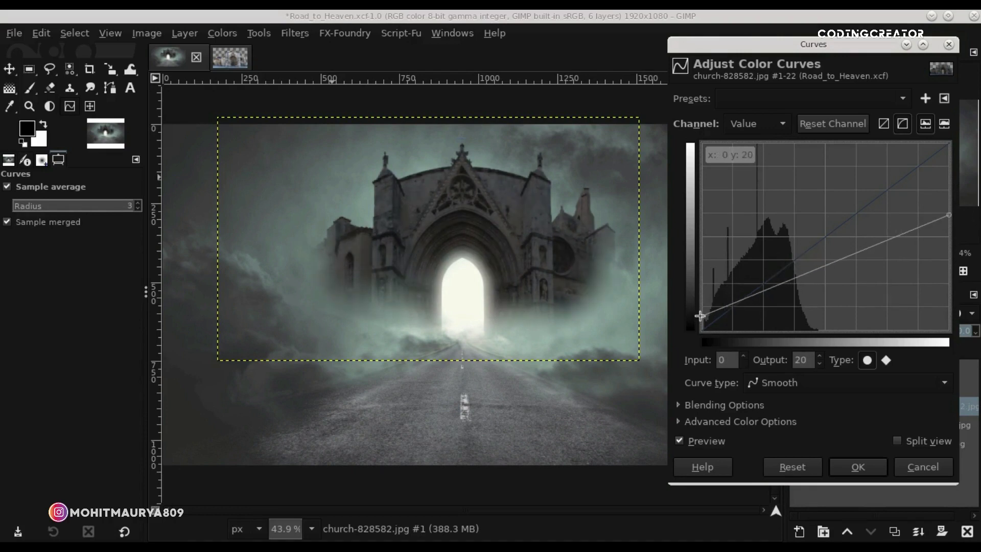
{"action": "left_click_drag", "start_coordinate": [700, 316], "coordinate": [700, 306]}
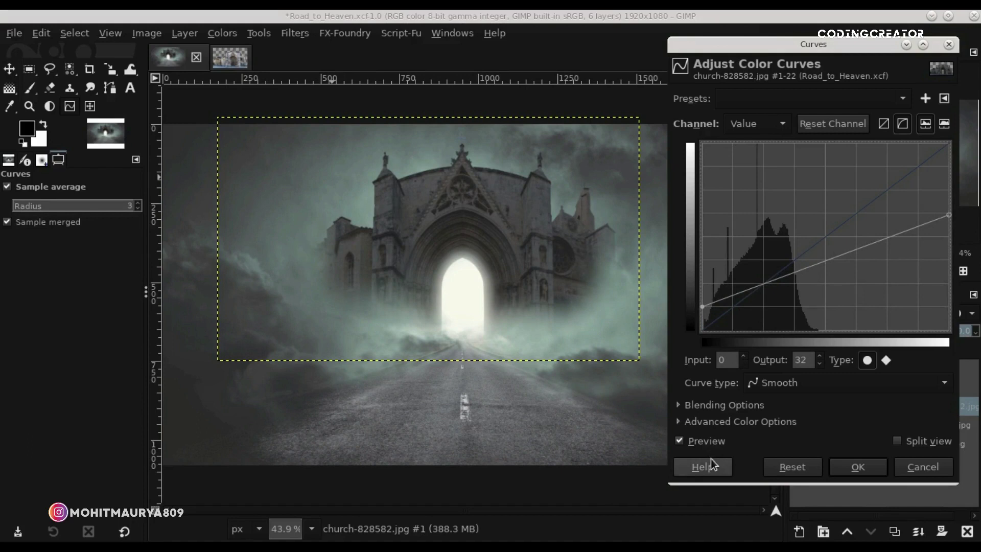
{"action": "left_click", "coordinate": [705, 442]}
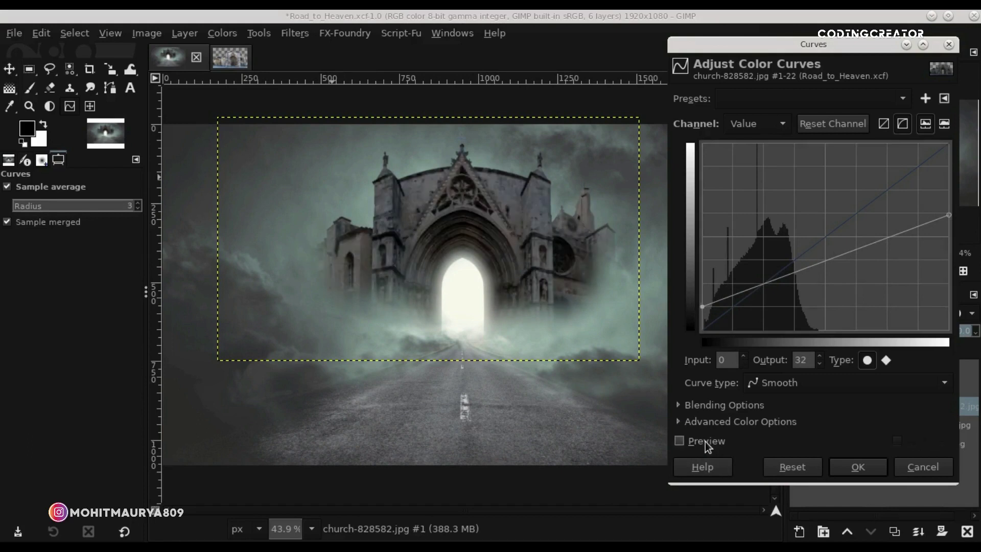
{"action": "left_click_drag", "start_coordinate": [700, 306], "coordinate": [697, 311]}
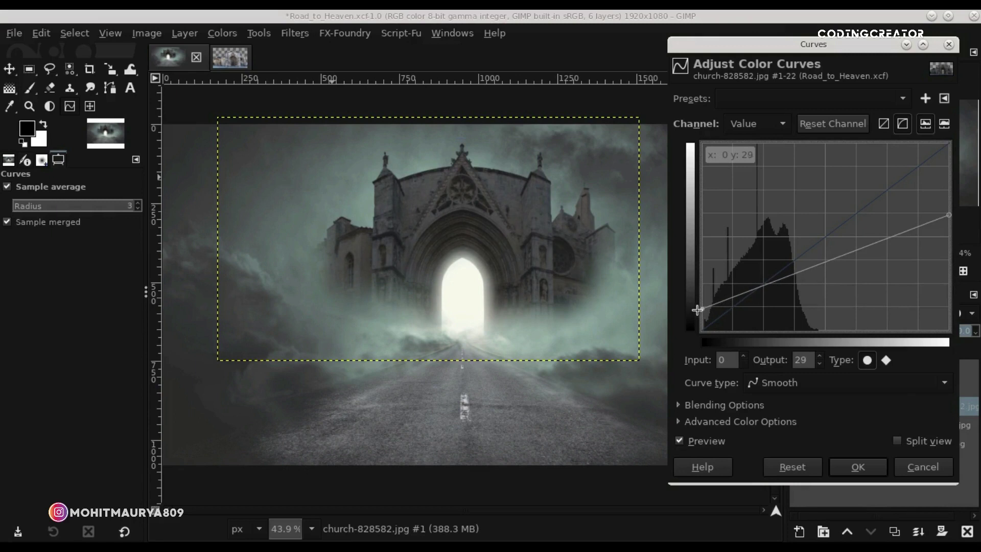
{"action": "left_click", "coordinate": [848, 466]}
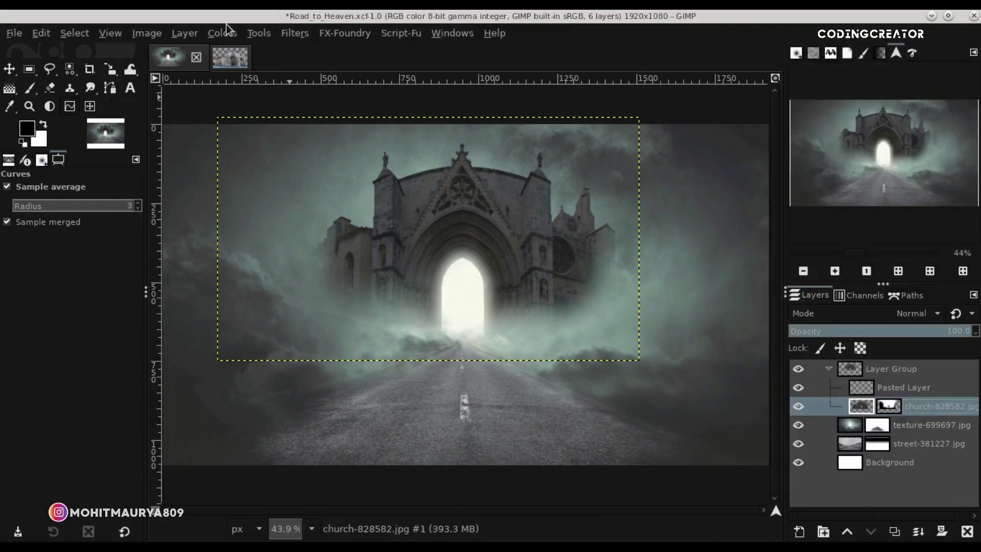
Set the Pasted Layer's brightness to -127 with Brightness-Contrast
{"action": "left_click", "coordinate": [867, 387]}
{"action": "left_click", "coordinate": [225, 32]}
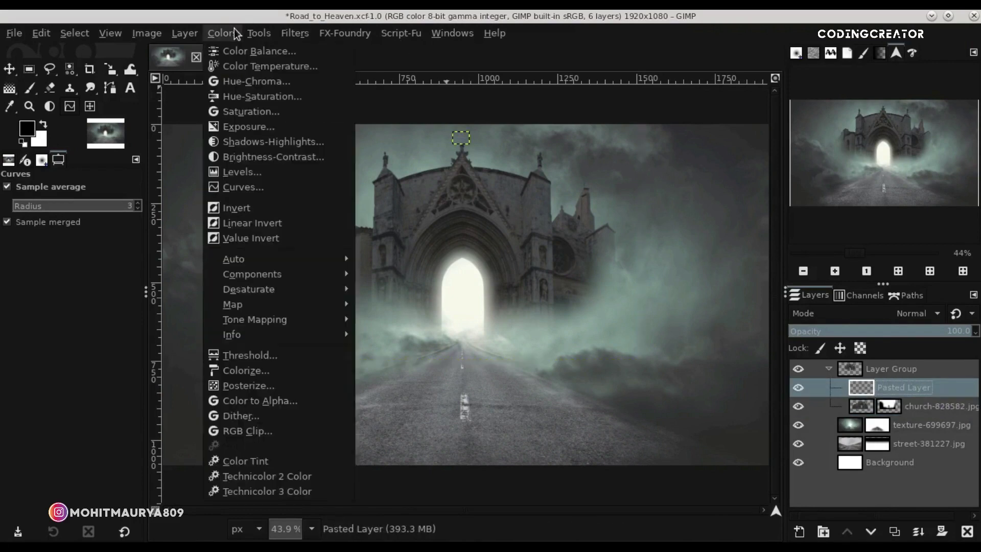
{"action": "left_click", "coordinate": [278, 159]}
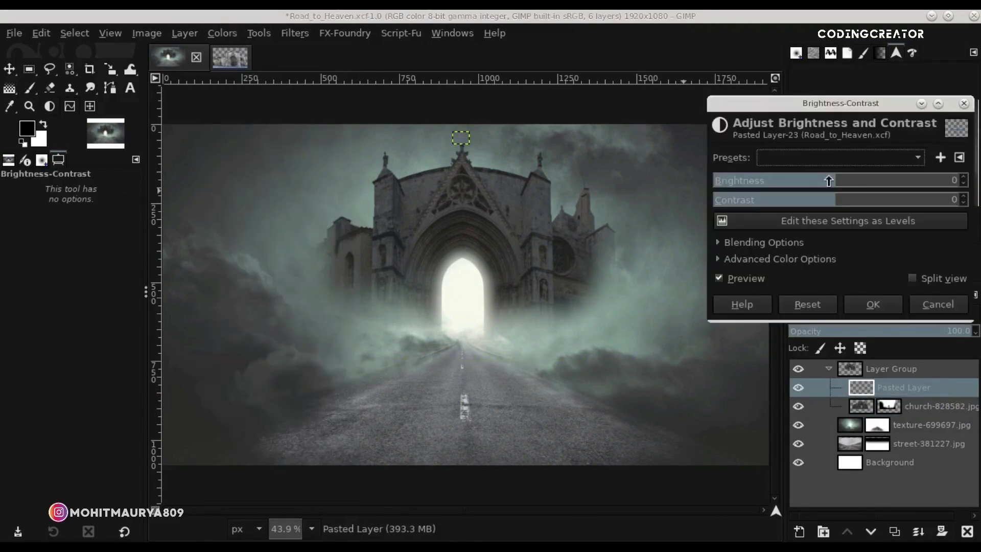
{"action": "left_click_drag", "start_coordinate": [829, 181], "coordinate": [692, 243]}
{"action": "mouse_move", "coordinate": [832, 201]}
{"action": "left_mouse_down"}
{"action": "mouse_move", "coordinate": [659, 222]}
{"action": "mouse_move", "coordinate": [978, 212]}
{"action": "left_mouse_up"}
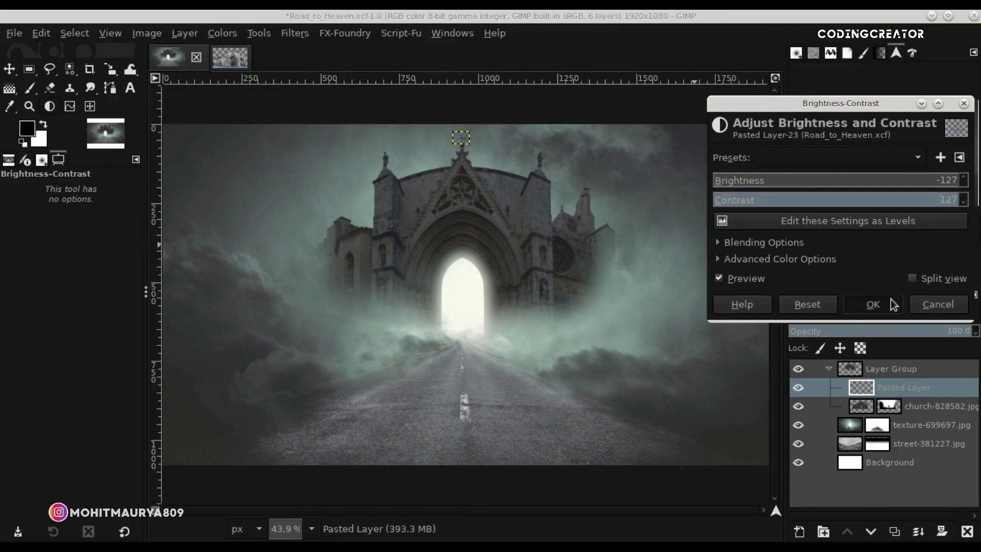
{"action": "left_click", "coordinate": [873, 304]}
Raise the church layer's shadow point to about 23 with a second Curves adjustment
{"action": "left_click", "coordinate": [861, 405]}
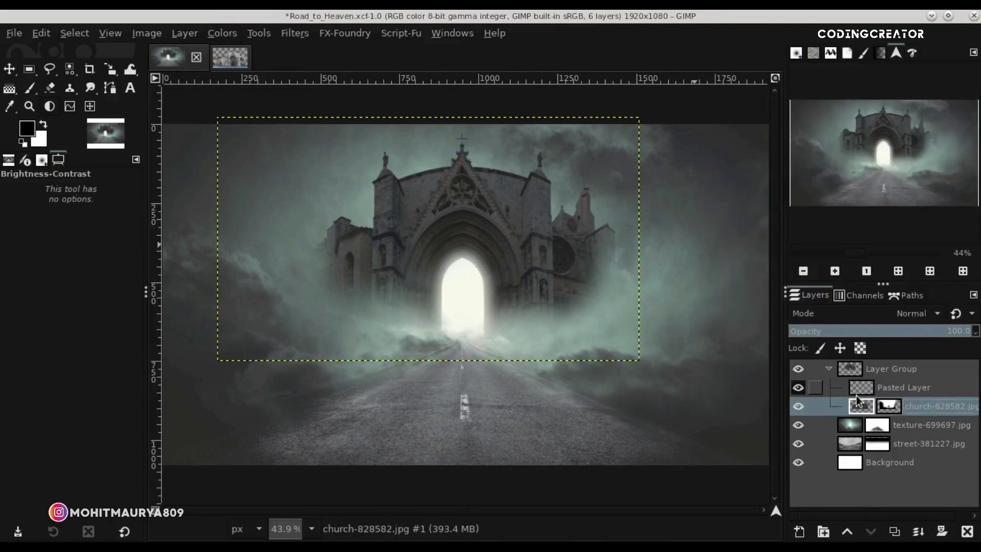
{"action": "left_click", "coordinate": [220, 36]}
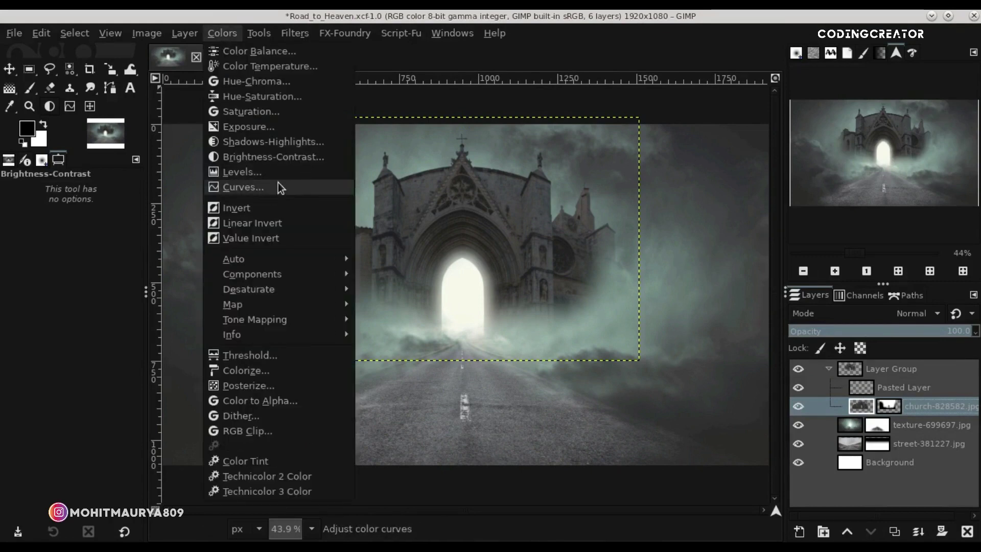
{"action": "left_click", "coordinate": [281, 188]}
{"action": "left_click_drag", "start_coordinate": [701, 330], "coordinate": [700, 318]}
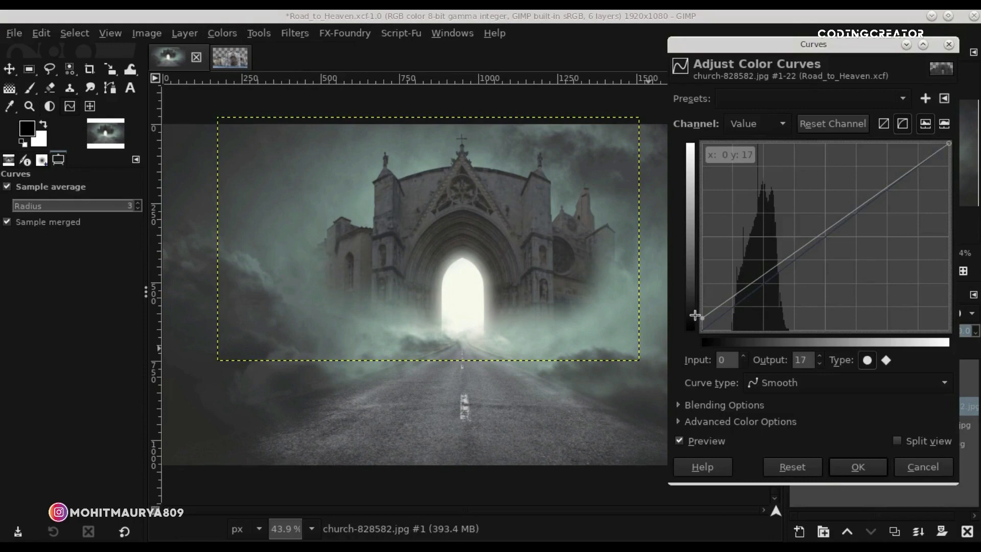
{"action": "left_click", "coordinate": [701, 447]}
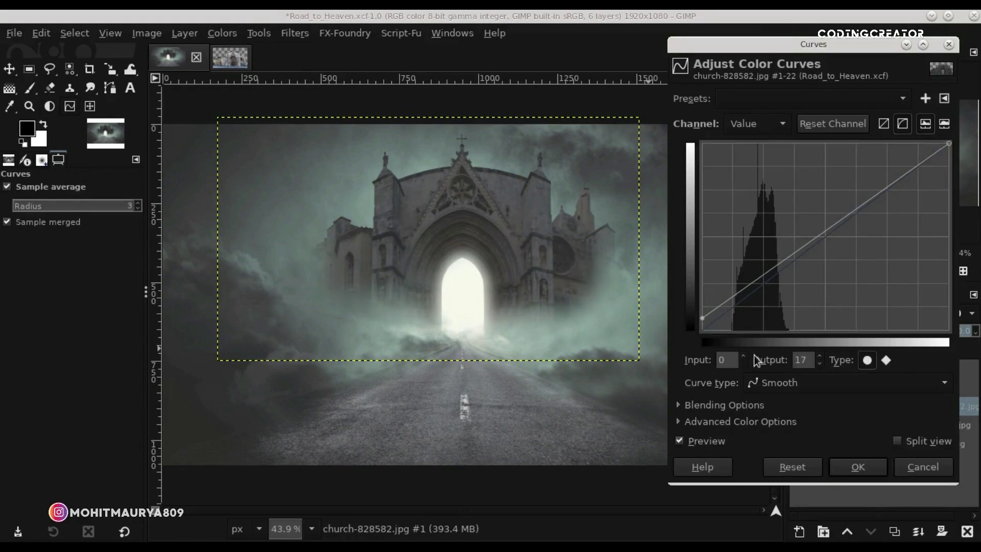
{"action": "left_click_drag", "start_coordinate": [702, 316], "coordinate": [698, 314]}
Apply the church curve, expand the Layer Group, and select the church layer's mask
{"action": "left_click", "coordinate": [838, 465]}
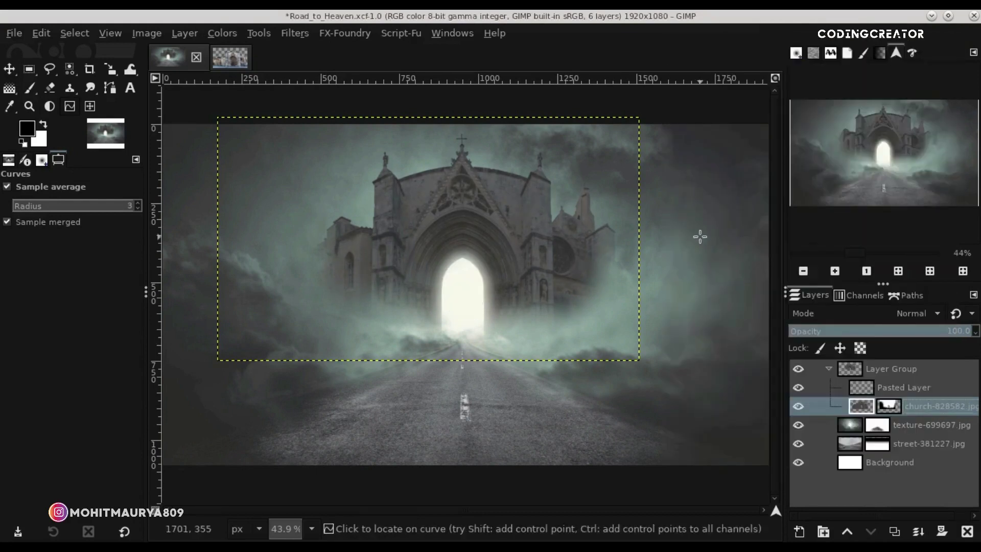
{"action": "left_click", "coordinate": [862, 372]}
{"action": "left_click", "coordinate": [830, 369]}
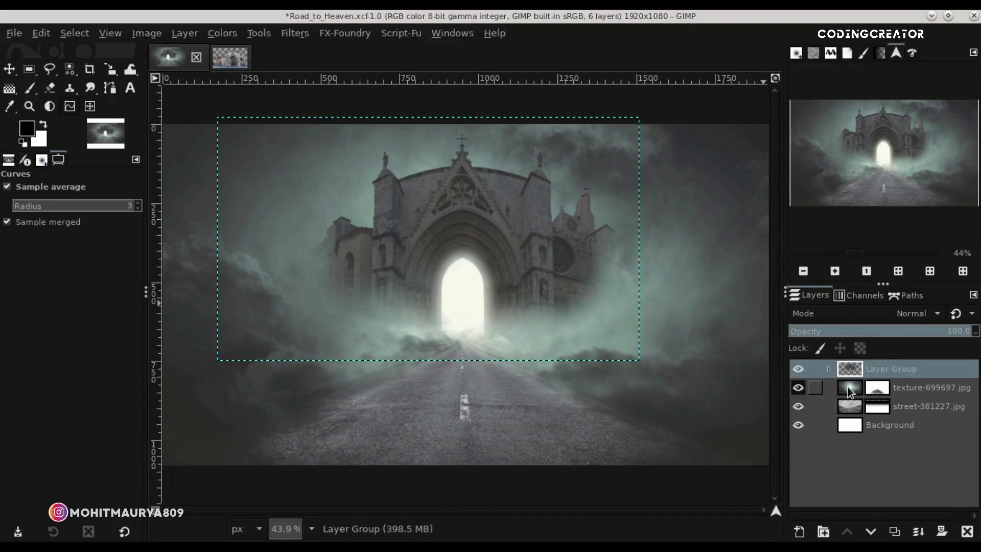
{"action": "left_click", "coordinate": [848, 387]}
{"action": "left_click", "coordinate": [834, 372]}
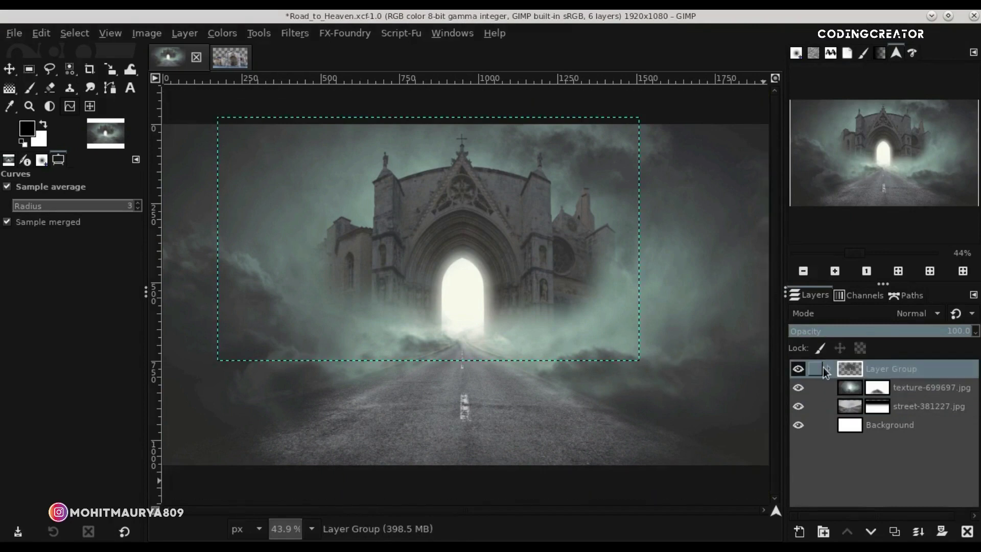
{"action": "left_click", "coordinate": [829, 369]}
{"action": "left_click", "coordinate": [885, 407]}
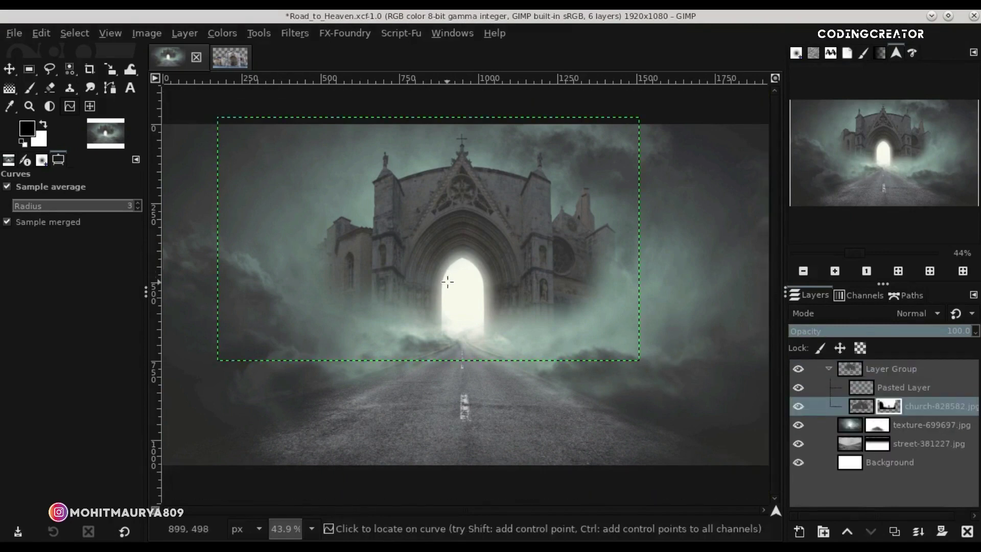
Paint the mask with a soft brush, size 178, to brighten haze up the doorway
{"action": "scroll", "coordinate": [461, 287], "scroll_direction": "up", "scroll_amount": 3}
{"action": "scroll", "coordinate": [461, 288], "scroll_direction": "up", "scroll_amount": 1}
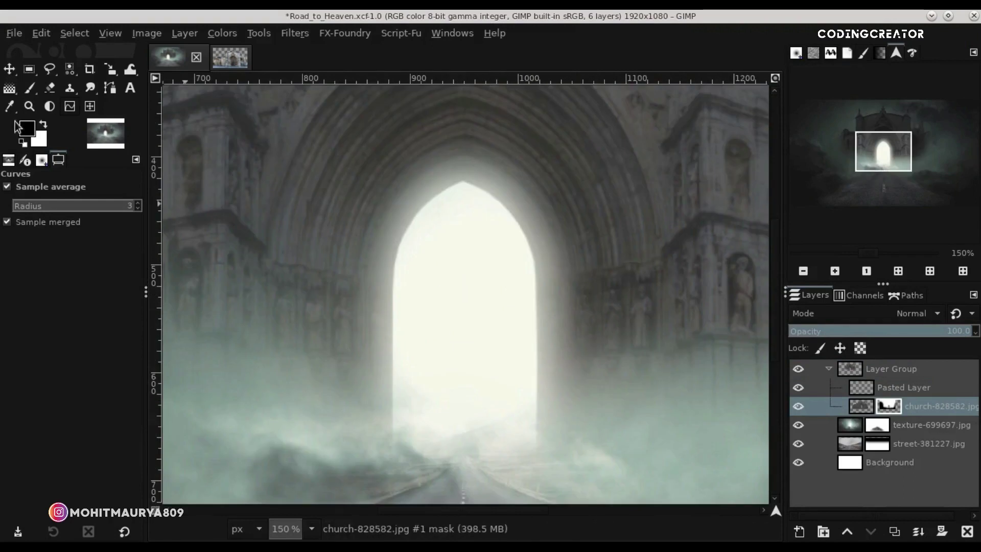
{"action": "left_click", "coordinate": [29, 89]}
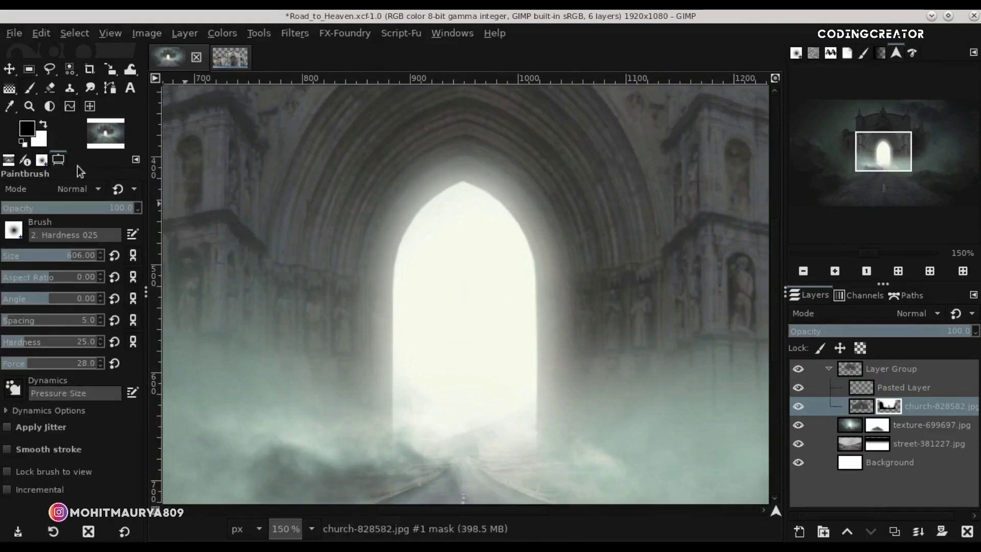
{"action": "left_click", "coordinate": [42, 261]}
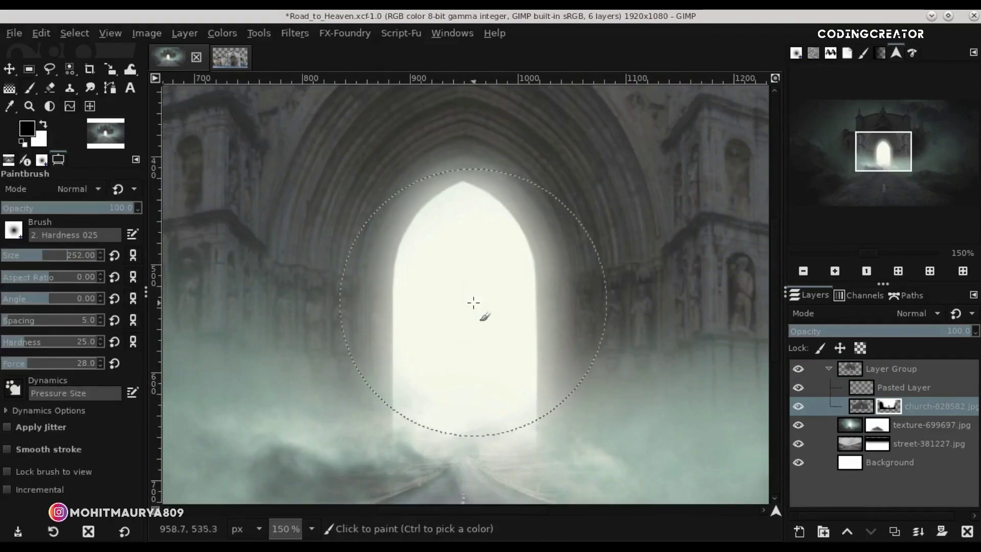
{"action": "scroll", "coordinate": [467, 307], "scroll_direction": "down", "scroll_amount": 2}
{"action": "mouse_move", "coordinate": [445, 320]}
{"action": "left_mouse_down"}
{"action": "mouse_move", "coordinate": [458, 275]}
{"action": "mouse_move", "coordinate": [482, 372]}
{"action": "mouse_move", "coordinate": [491, 333]}
{"action": "mouse_move", "coordinate": [480, 292]}
{"action": "mouse_move", "coordinate": [455, 326]}
{"action": "left_mouse_up"}
{"action": "left_click", "coordinate": [34, 258]}
{"action": "mouse_move", "coordinate": [449, 371]}
{"action": "left_mouse_down"}
{"action": "mouse_move", "coordinate": [460, 267]}
{"action": "mouse_move", "coordinate": [471, 339]}
{"action": "left_mouse_up"}
At about 31 opacity, softly brighten the glow along the doorway's left edge, then set white
{"action": "scroll", "coordinate": [471, 339], "scroll_direction": "down", "scroll_amount": 2}
{"action": "scroll", "coordinate": [474, 336], "scroll_direction": "up", "scroll_amount": 1}
{"action": "scroll", "coordinate": [475, 337], "scroll_direction": "up", "scroll_amount": 2}
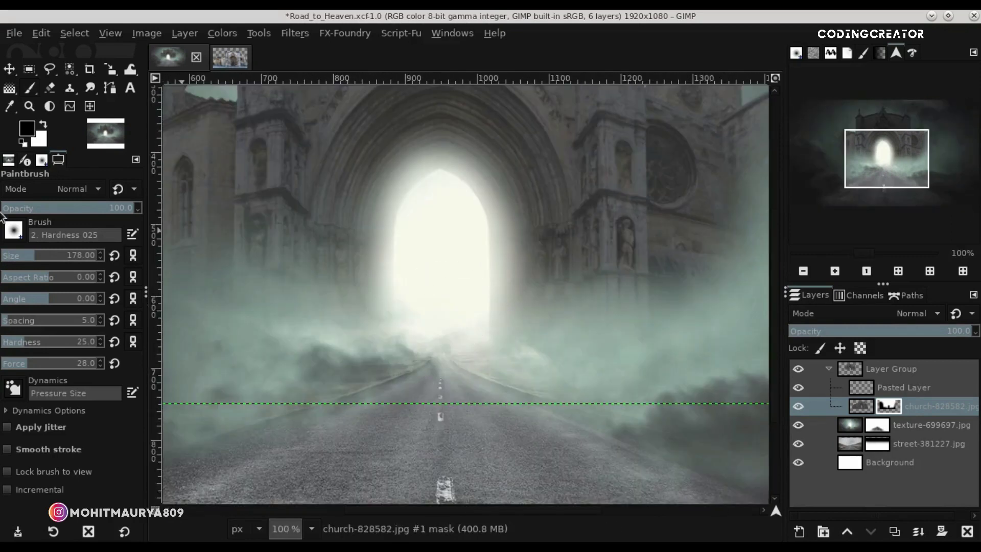
{"action": "left_click_drag", "start_coordinate": [31, 208], "coordinate": [43, 208]}
{"action": "mouse_move", "coordinate": [364, 257]}
{"action": "left_mouse_down"}
{"action": "mouse_move", "coordinate": [399, 256]}
{"action": "mouse_move", "coordinate": [482, 186]}
{"action": "mouse_move", "coordinate": [487, 235]}
{"action": "mouse_move", "coordinate": [434, 183]}
{"action": "mouse_move", "coordinate": [444, 182]}
{"action": "mouse_move", "coordinate": [434, 152]}
{"action": "left_mouse_up"}
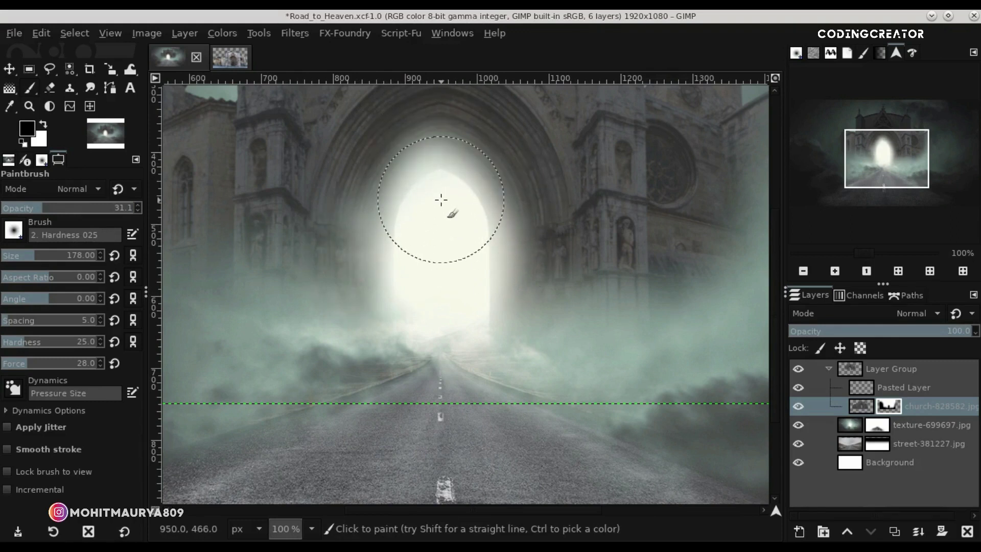
{"action": "scroll", "coordinate": [440, 199], "scroll_direction": "down", "scroll_amount": 1}
{"action": "scroll", "coordinate": [441, 200], "scroll_direction": "down", "scroll_amount": 2}
{"action": "scroll", "coordinate": [452, 285], "scroll_direction": "up", "scroll_amount": 3}
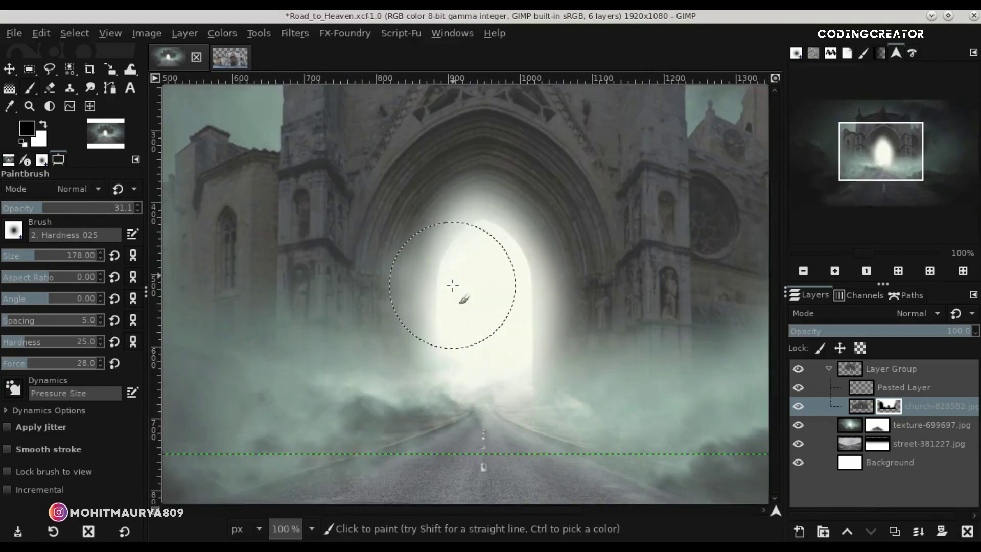
{"action": "left_click", "coordinate": [44, 125]}
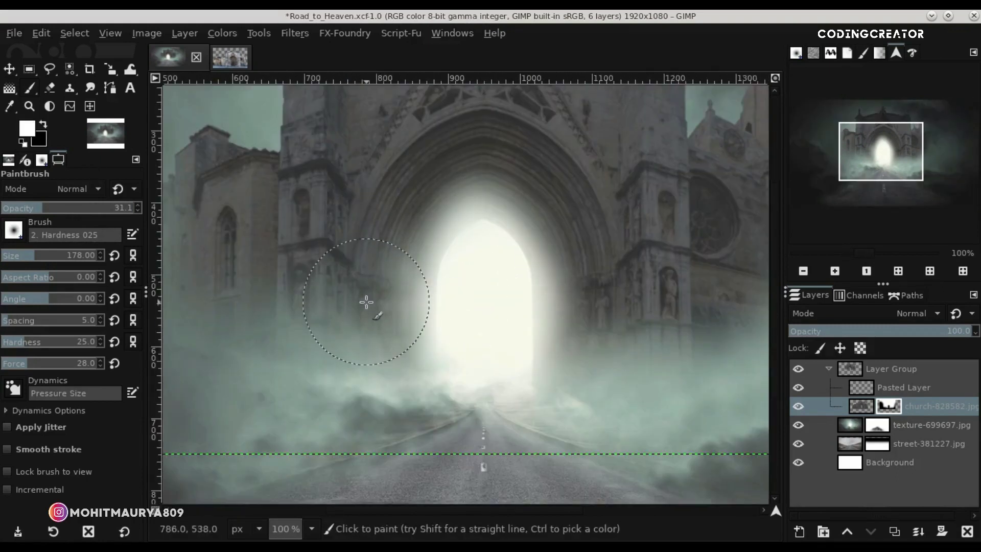
{"action": "scroll", "coordinate": [371, 316], "scroll_direction": "down", "scroll_amount": 3}
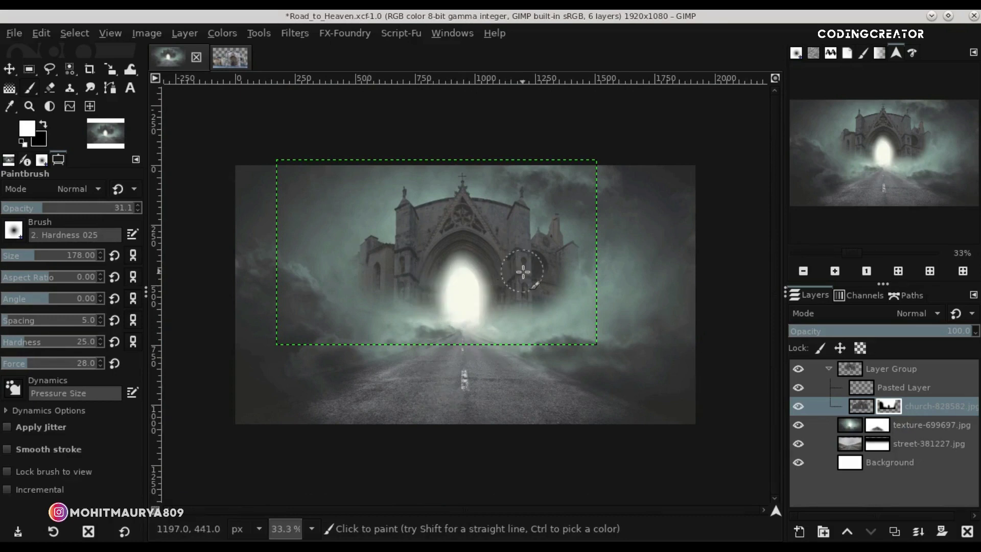
Fit the image, then reveal church detail right of the doorway with a size-282 brush
{"action": "left_click", "coordinate": [10, 70]}
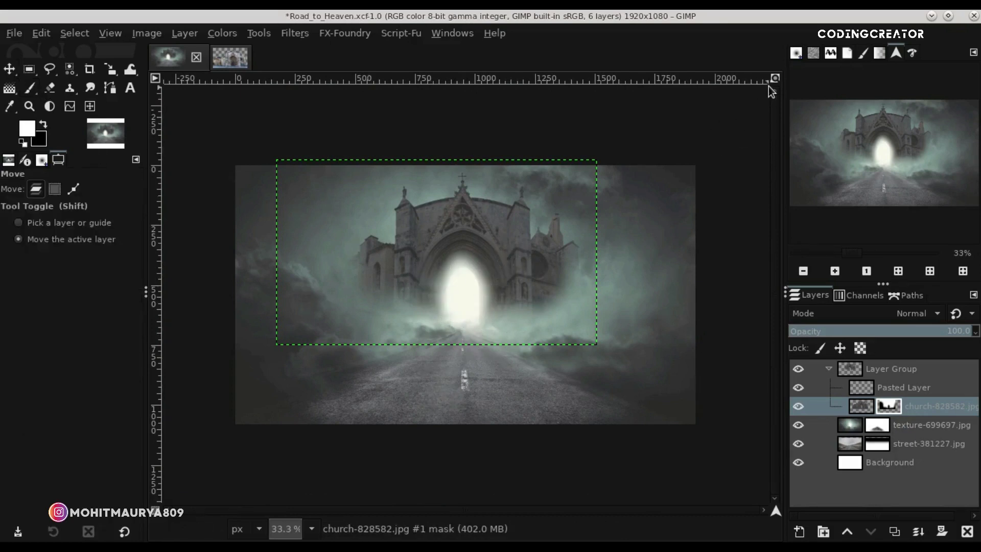
{"action": "left_click", "coordinate": [775, 80]}
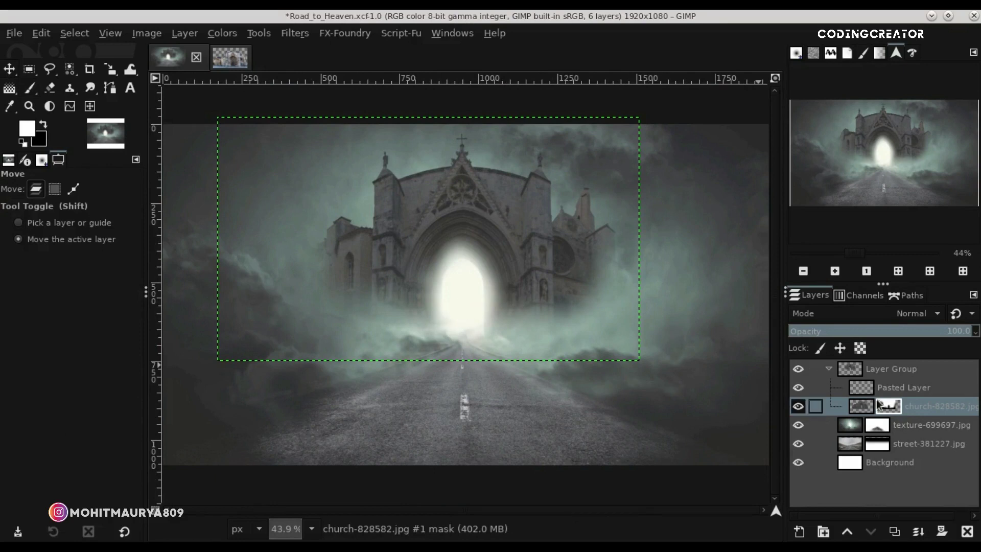
{"action": "left_click", "coordinate": [32, 85]}
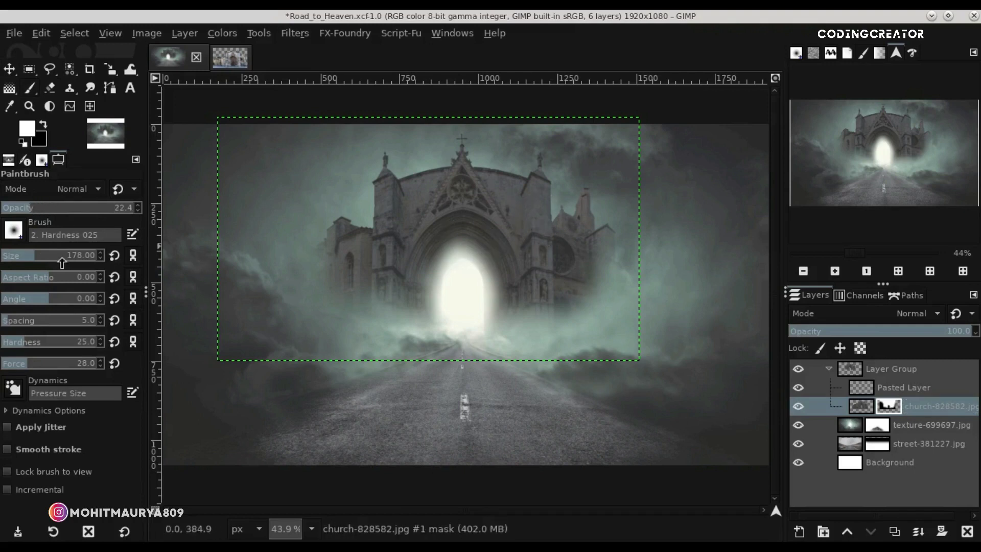
{"action": "left_click_drag", "start_coordinate": [46, 260], "coordinate": [45, 260]}
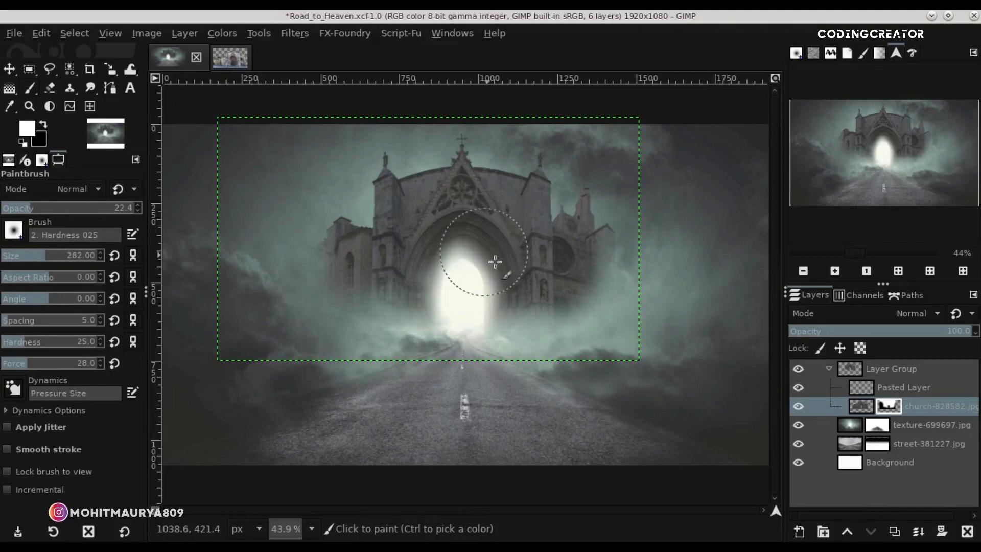
{"action": "left_click_drag", "start_coordinate": [503, 317], "coordinate": [440, 228]}
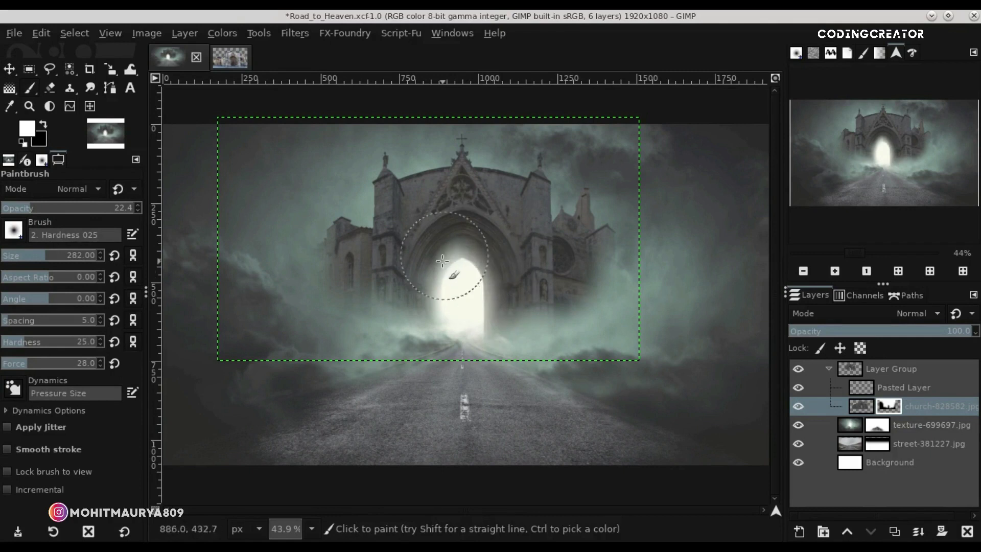
{"action": "left_click_drag", "start_coordinate": [403, 290], "coordinate": [405, 289]}
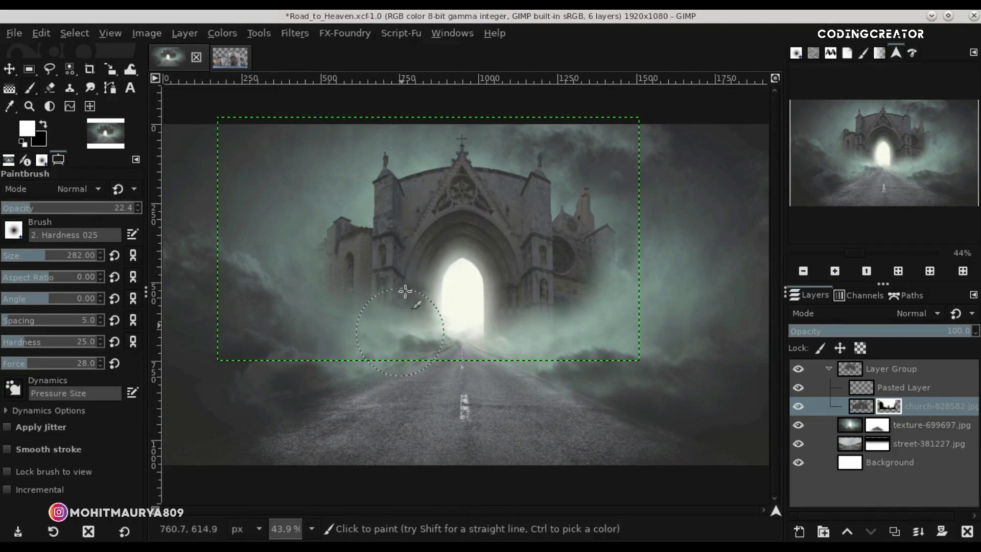
{"action": "scroll", "coordinate": [434, 227], "scroll_direction": "up", "scroll_amount": 2}
{"action": "scroll", "coordinate": [432, 226], "scroll_direction": "up", "scroll_amount": 1}
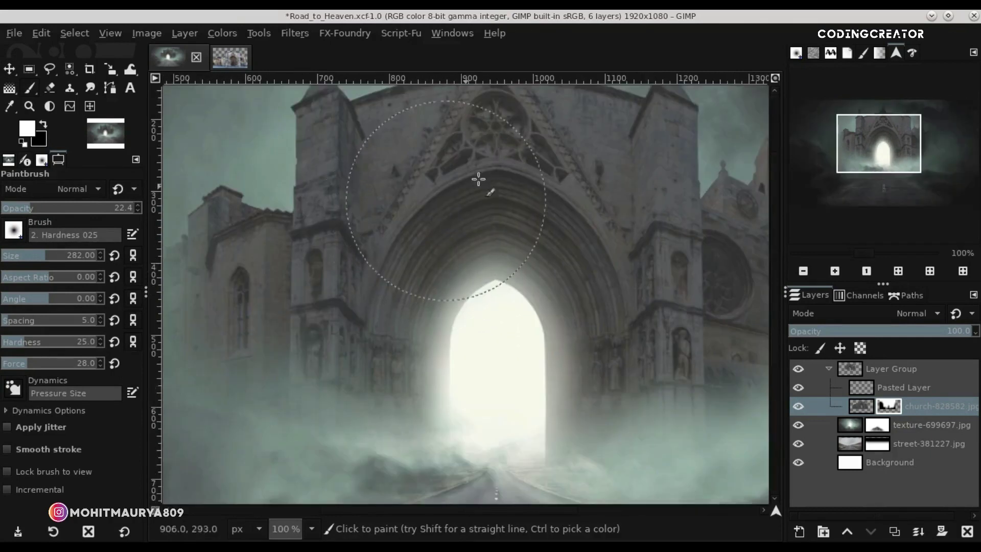
Spread the glow around the doorway arch with black, a size-252 brush, and lower opacity
{"action": "key", "text": "x"}
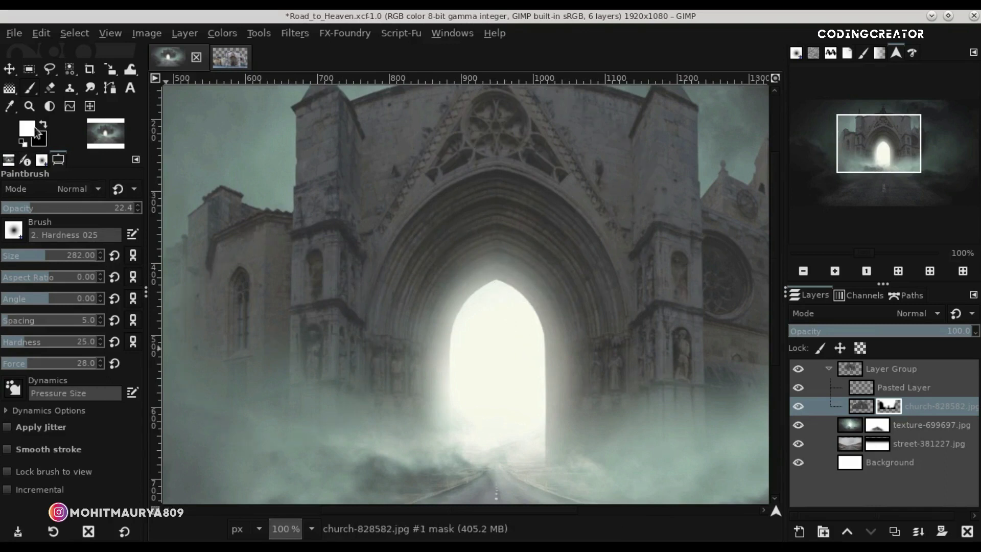
{"action": "scroll", "coordinate": [780, 358], "scroll_direction": "down", "scroll_amount": 3}
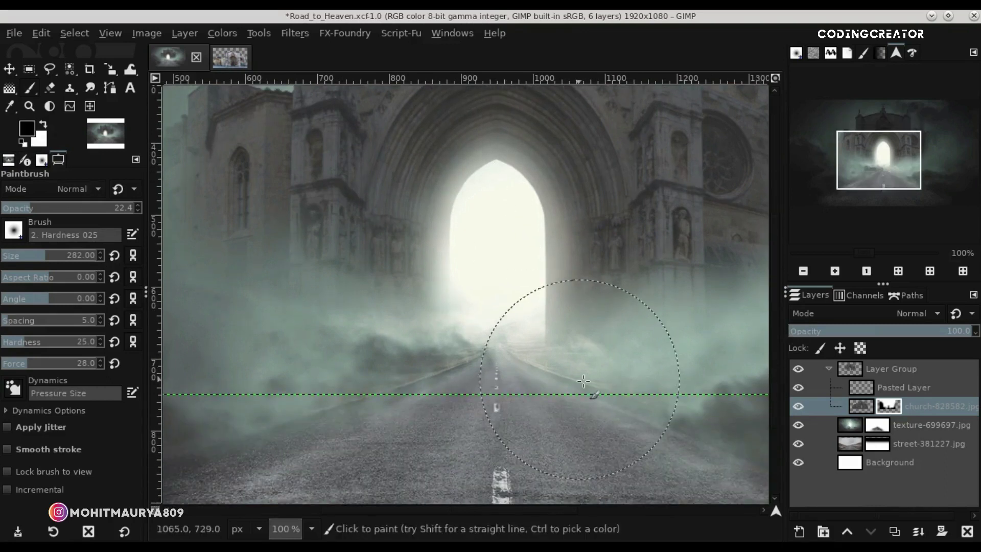
{"action": "left_click_drag", "start_coordinate": [38, 209], "coordinate": [160, 214]}
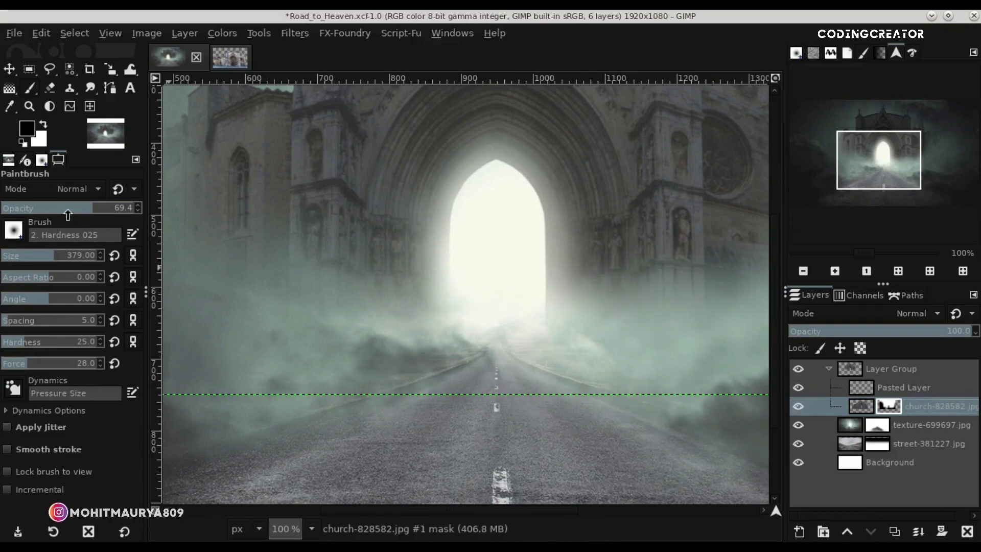
{"action": "left_click_drag", "start_coordinate": [93, 210], "coordinate": [40, 212]}
{"action": "left_click_drag", "start_coordinate": [41, 259], "coordinate": [29, 256]}
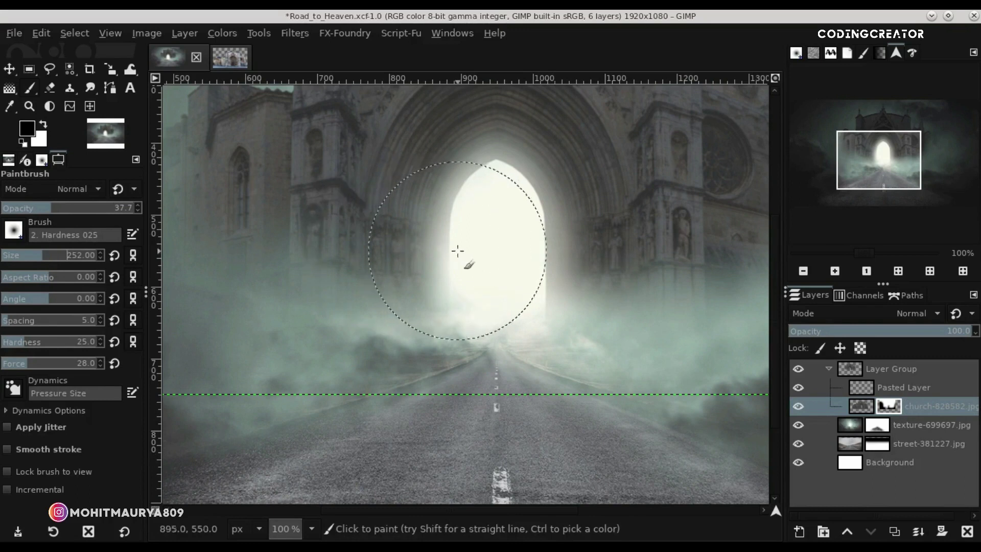
{"action": "mouse_move", "coordinate": [485, 207]}
{"action": "left_mouse_down"}
{"action": "mouse_move", "coordinate": [515, 219]}
{"action": "mouse_move", "coordinate": [500, 182]}
{"action": "mouse_move", "coordinate": [526, 263]}
{"action": "mouse_move", "coordinate": [526, 313]}
{"action": "mouse_move", "coordinate": [541, 322]}
{"action": "mouse_move", "coordinate": [480, 405]}
{"action": "left_mouse_up"}
{"action": "key", "text": "minus"}
{"action": "key", "text": "minus"}
{"action": "key", "text": "minus"}
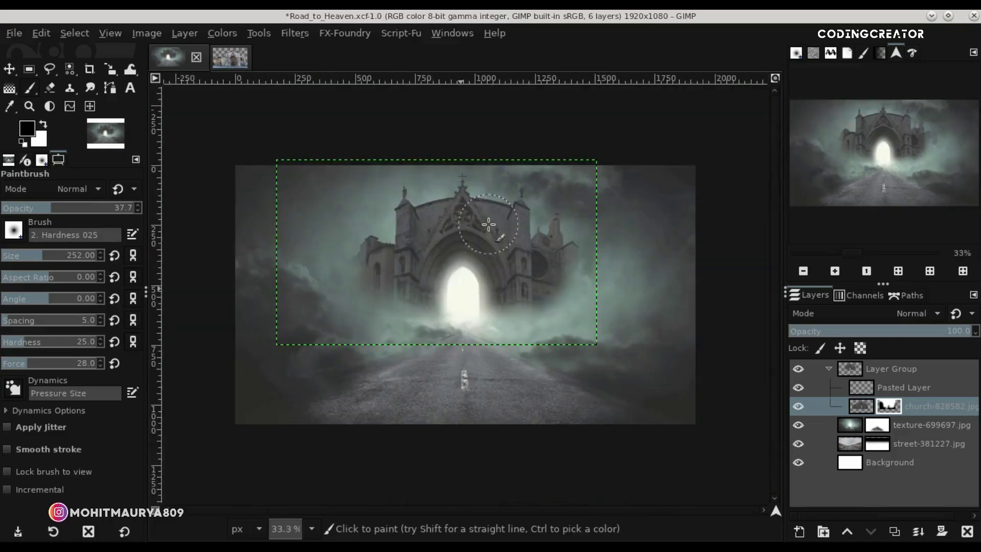
{"action": "left_click", "coordinate": [10, 70]}
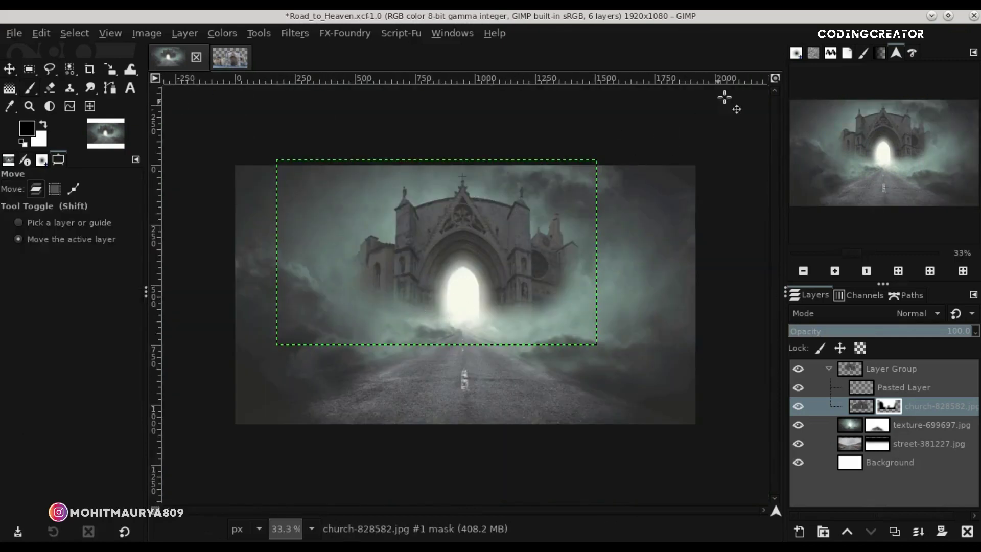
Add a new transparent layer at the top of the layer stack
{"action": "left_click", "coordinate": [775, 79]}
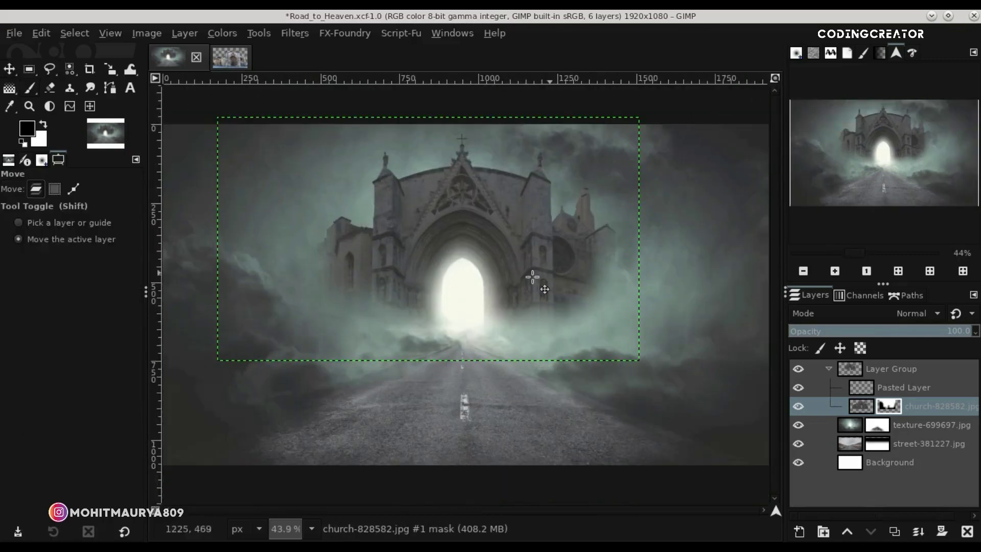
{"action": "left_click", "coordinate": [863, 388]}
{"action": "left_click", "coordinate": [830, 369]}
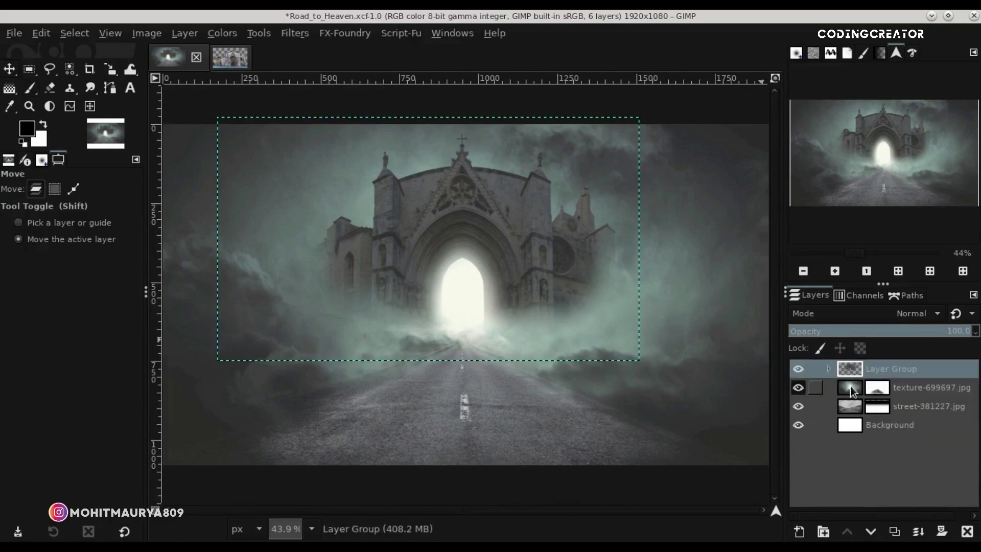
{"action": "left_click", "coordinate": [851, 389]}
{"action": "left_click", "coordinate": [800, 531]}
{"action": "left_click", "coordinate": [882, 526]}
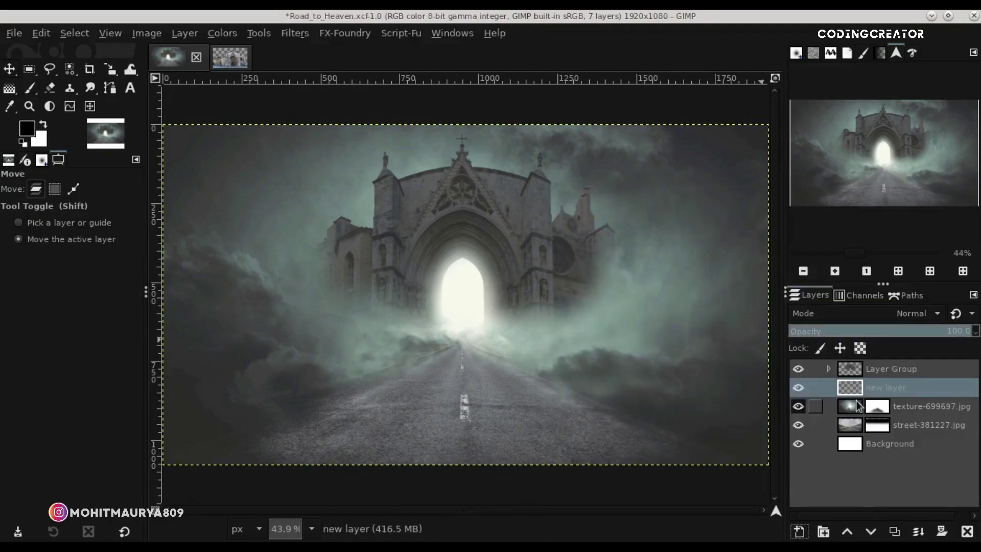
{"action": "left_click_drag", "start_coordinate": [850, 388], "coordinate": [847, 369]}
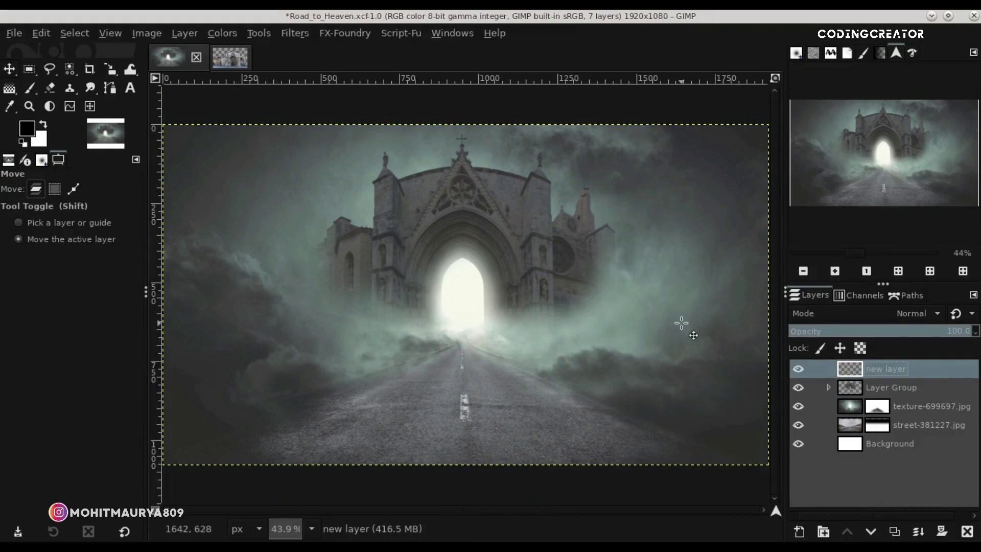
Paint white fog over the church with a size-962 Hardness 050 brush, lowering layer opacity
{"action": "left_click", "coordinate": [29, 86]}
{"action": "left_click", "coordinate": [30, 125]}
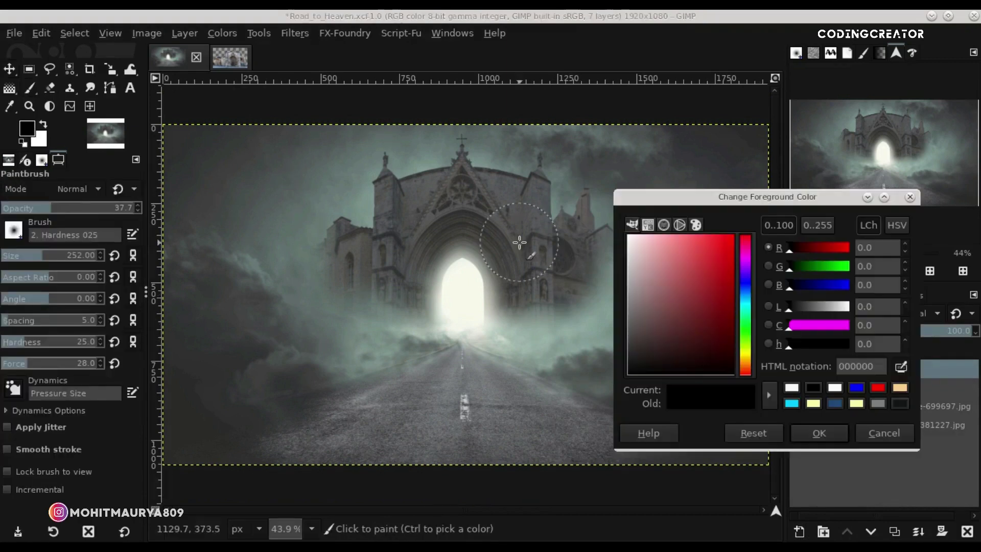
{"action": "left_click", "coordinate": [792, 387]}
{"action": "left_click", "coordinate": [823, 432]}
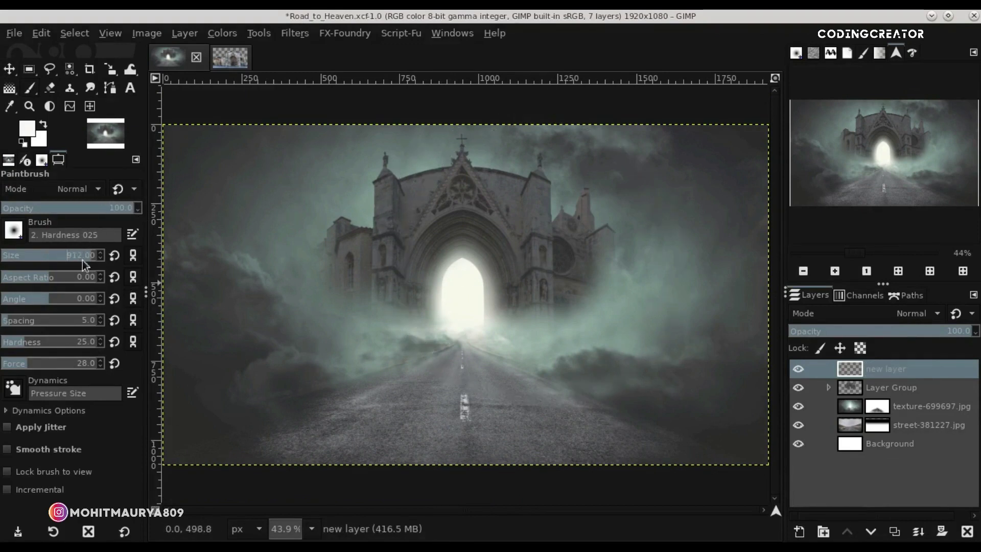
{"action": "key", "text": "BackSpace"}
{"action": "key", "text": "BackSpace"}
{"action": "key", "text": "BackSpace"}
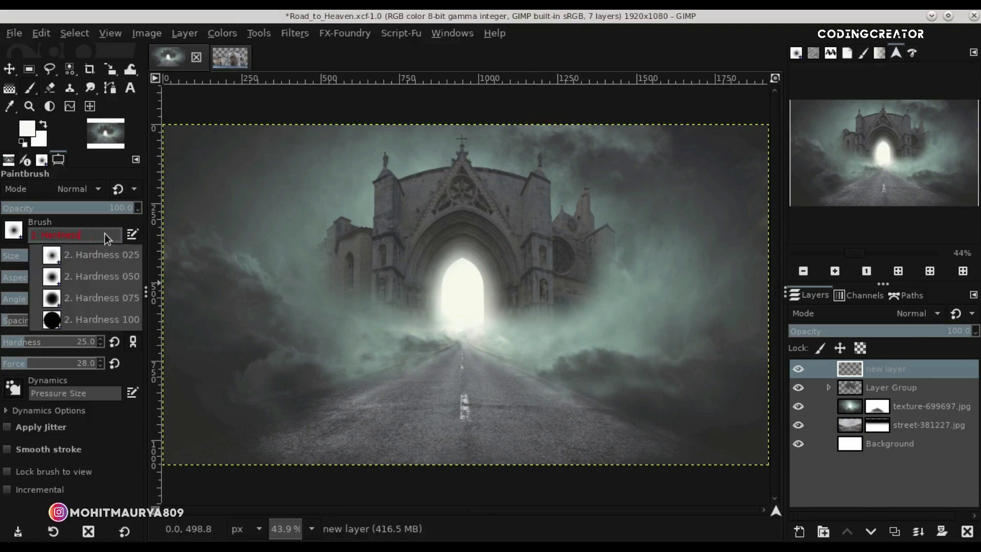
{"action": "left_click", "coordinate": [117, 281]}
{"action": "left_click", "coordinate": [69, 261]}
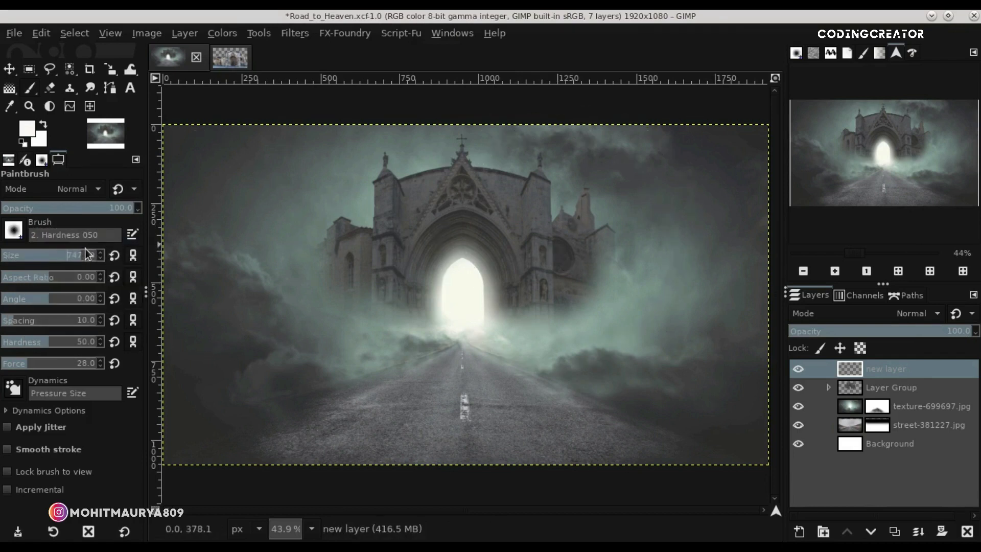
{"action": "left_click_drag", "start_coordinate": [92, 262], "coordinate": [95, 262]}
{"action": "left_click_drag", "start_coordinate": [35, 347], "coordinate": [33, 347]}
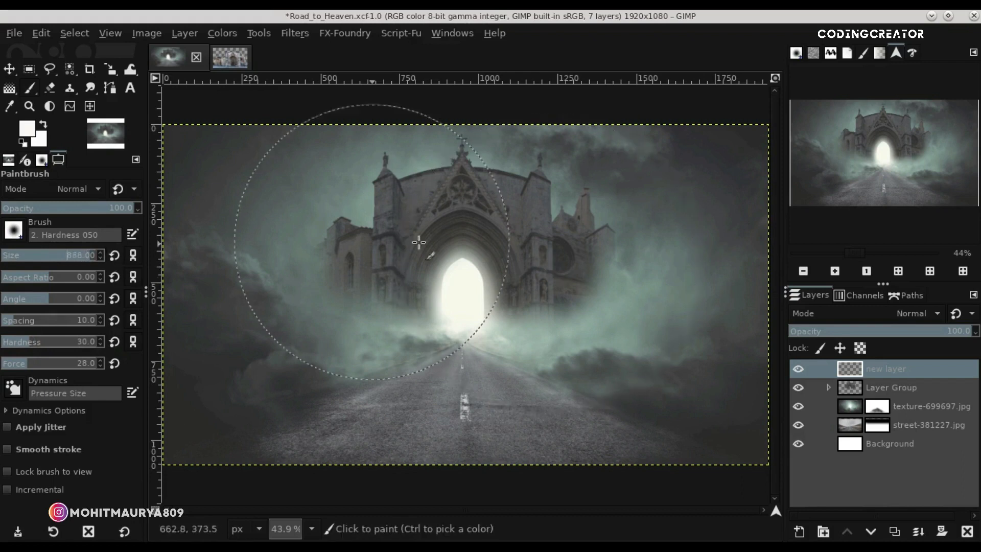
{"action": "left_click", "coordinate": [543, 277]}
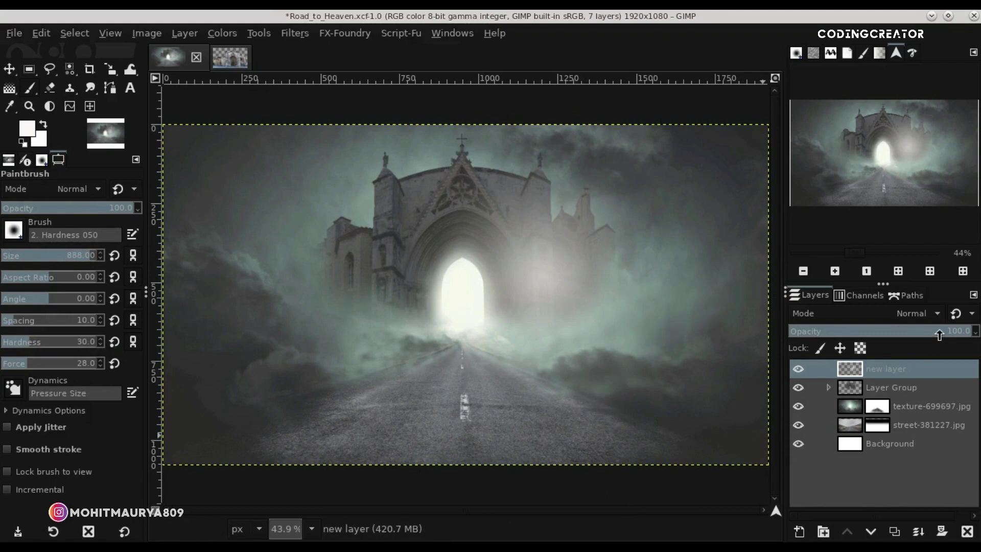
{"action": "left_click_drag", "start_coordinate": [940, 334], "coordinate": [854, 337]}
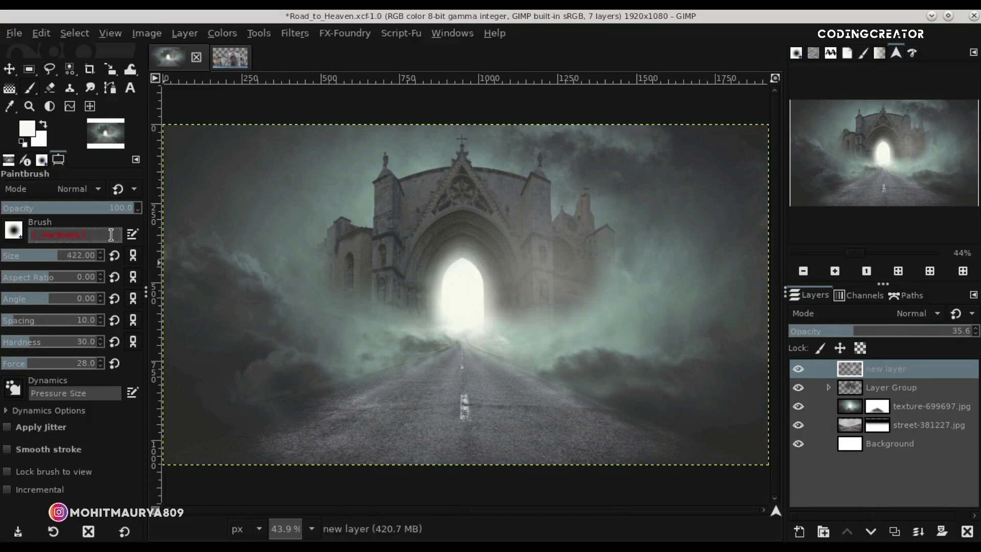
Add fog over the right tower with a size-379 Hardness 025 brush
{"action": "left_click", "coordinate": [103, 262]}
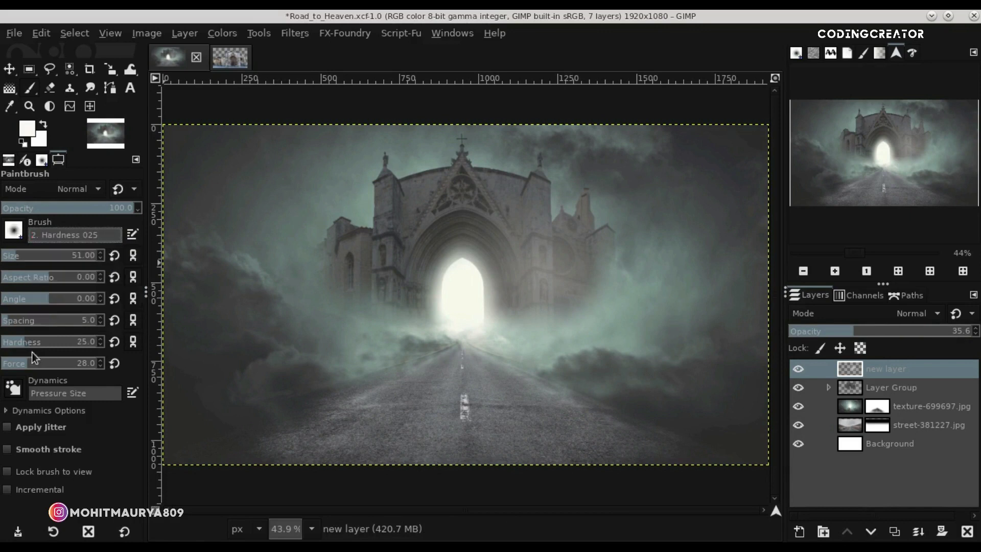
{"action": "left_click_drag", "start_coordinate": [39, 263], "coordinate": [53, 262]}
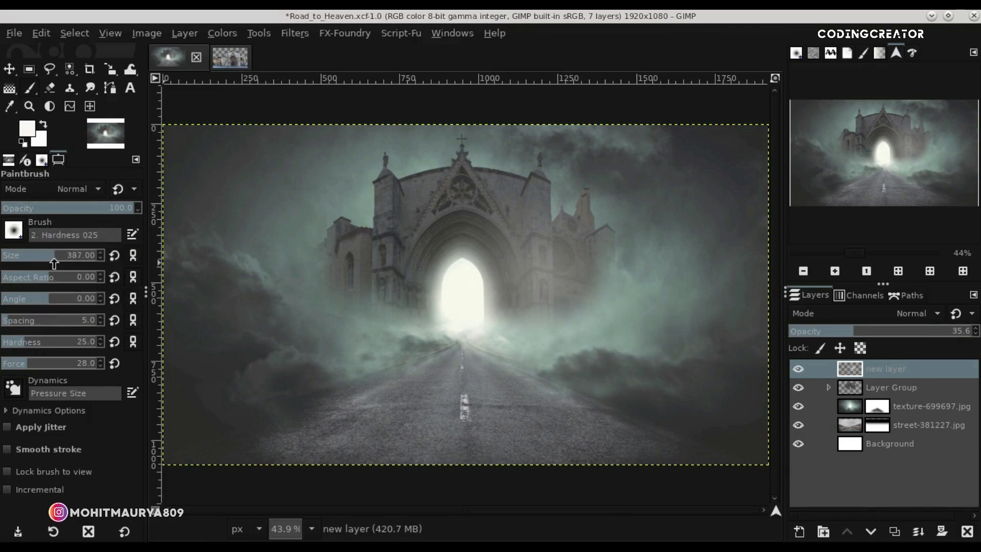
{"action": "left_click_drag", "start_coordinate": [511, 286], "coordinate": [536, 284]}
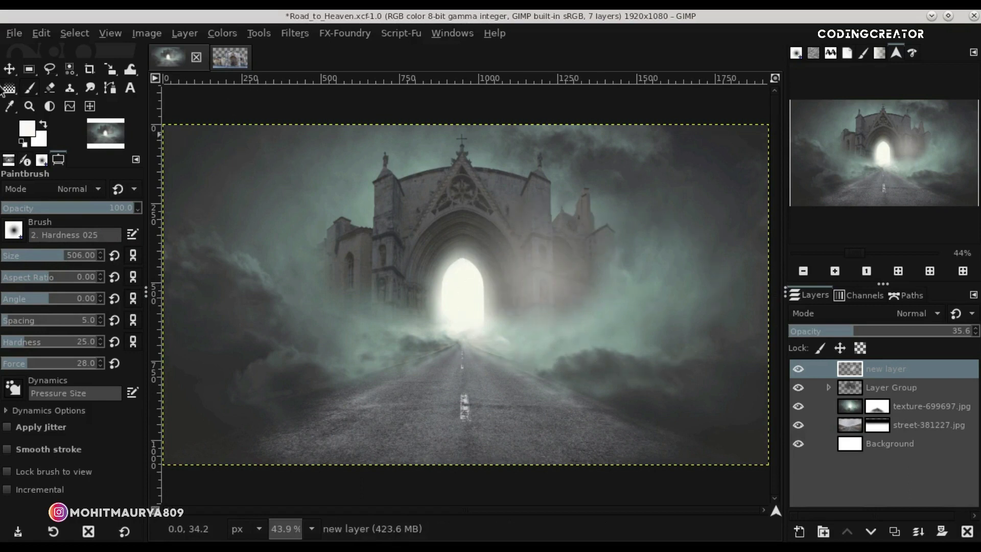
{"action": "left_click", "coordinate": [8, 69]}
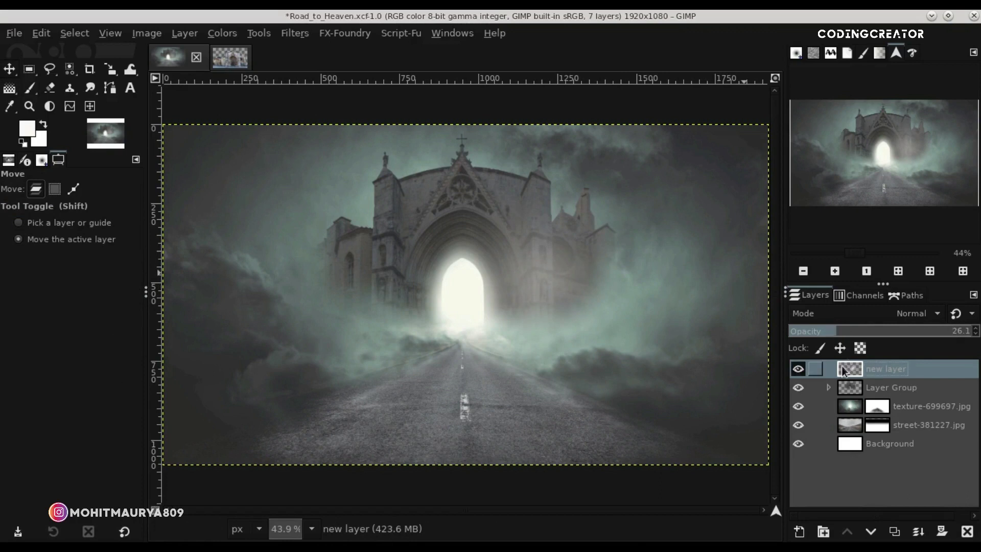
Crop the fog layer to content, scale it to 735×736, and nudge it slightly left
{"action": "left_click", "coordinate": [112, 65]}
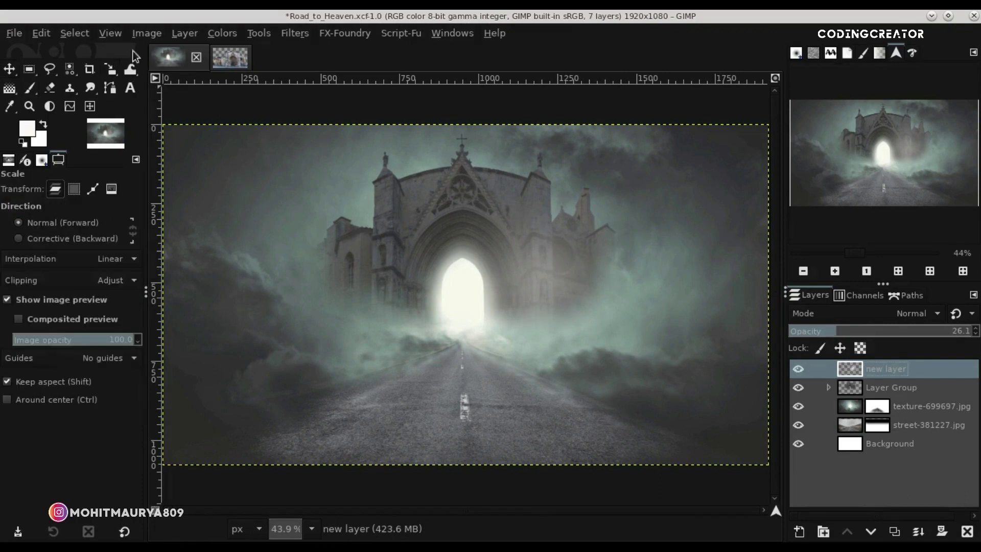
{"action": "left_click", "coordinate": [177, 34]}
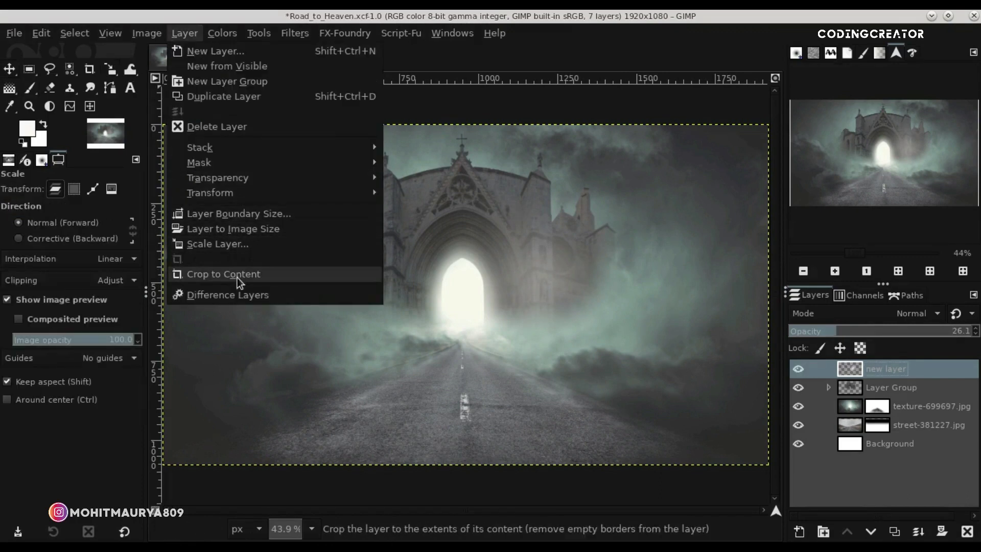
{"action": "left_click", "coordinate": [237, 278]}
{"action": "left_click", "coordinate": [542, 280]}
{"action": "left_click_drag", "start_coordinate": [631, 221], "coordinate": [559, 318]}
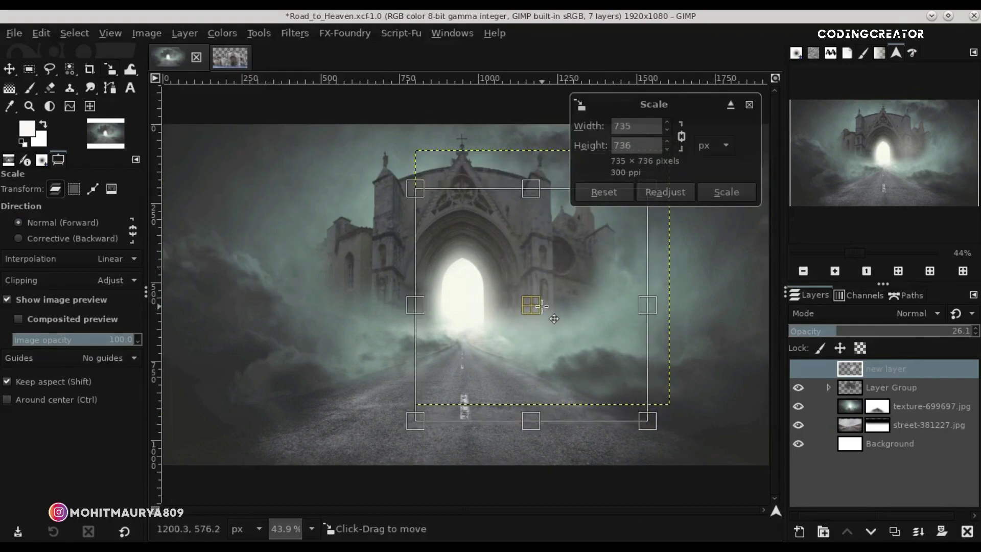
{"action": "key", "text": "Return"}
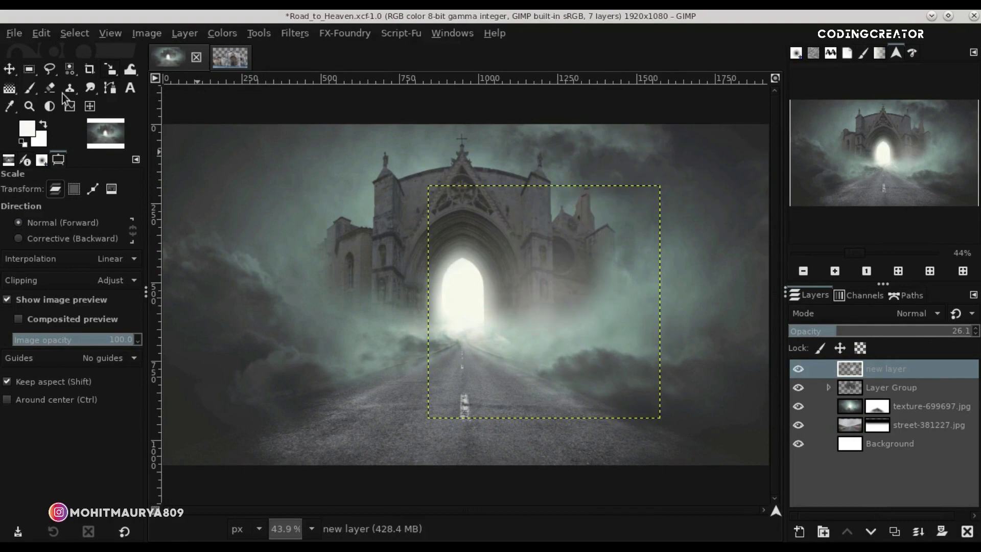
{"action": "left_click", "coordinate": [9, 71]}
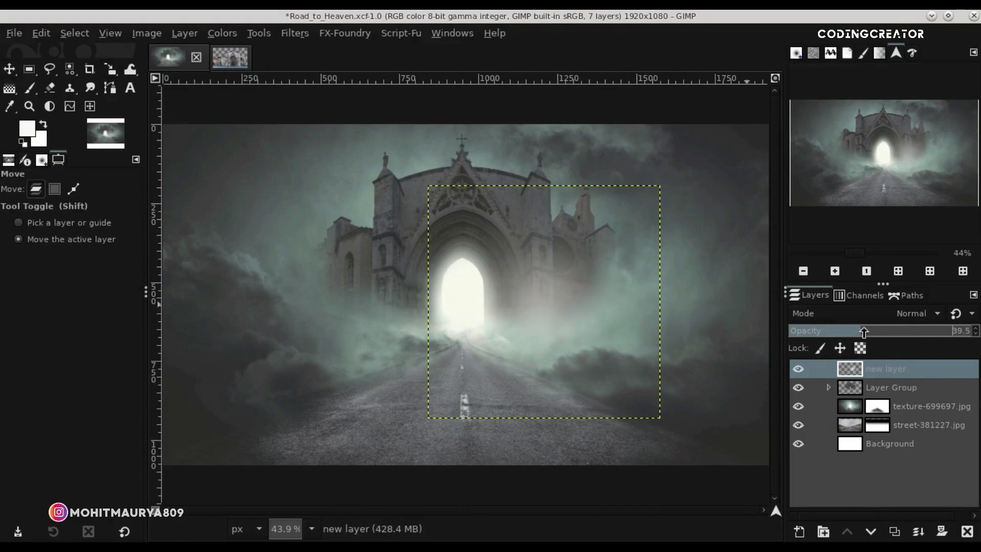
{"action": "left_click_drag", "start_coordinate": [588, 332], "coordinate": [576, 335]}
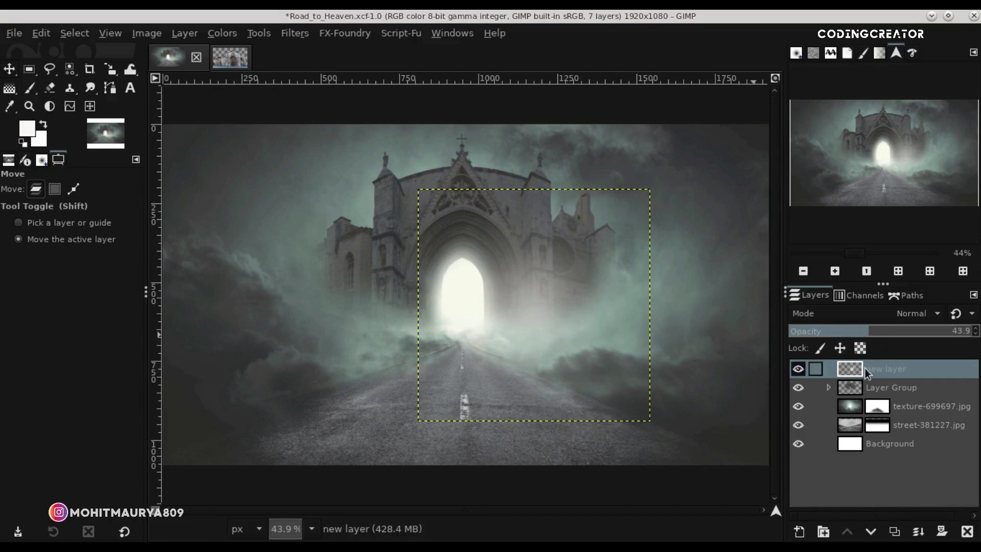
{"action": "left_click", "coordinate": [799, 532]}
On a new layer, paint a large soft near-white glow over the church
{"action": "left_click", "coordinate": [880, 525]}
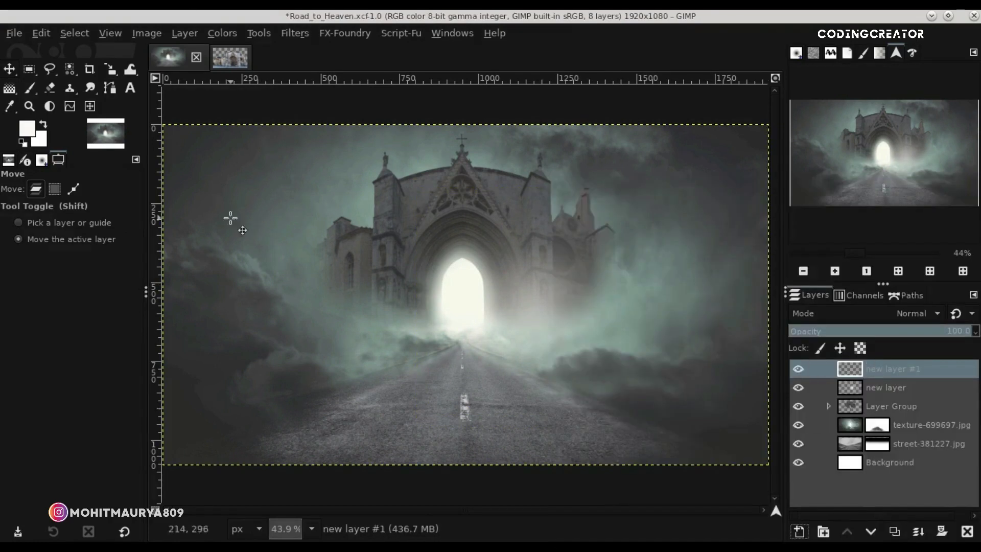
{"action": "left_click", "coordinate": [29, 90]}
{"action": "left_click", "coordinate": [34, 132]}
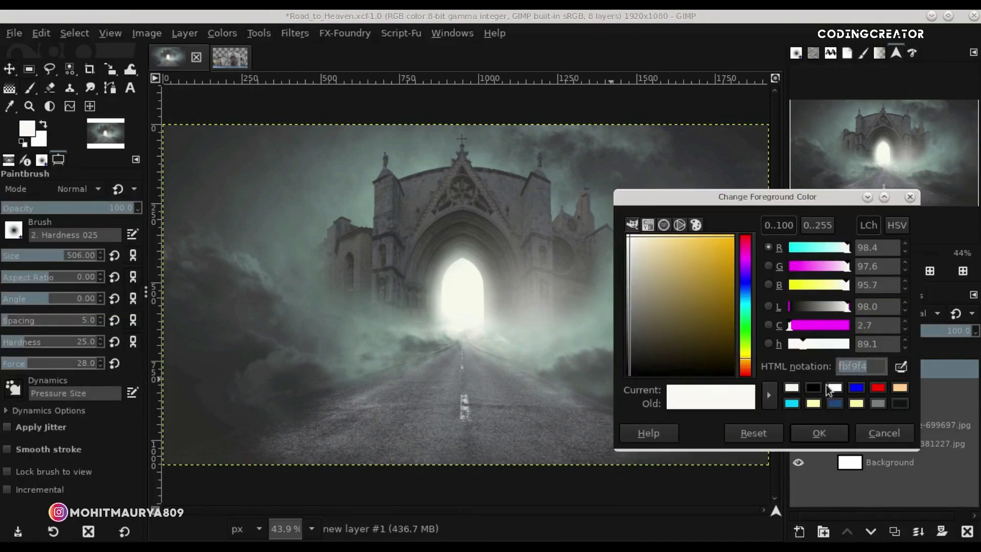
{"action": "left_click", "coordinate": [819, 433]}
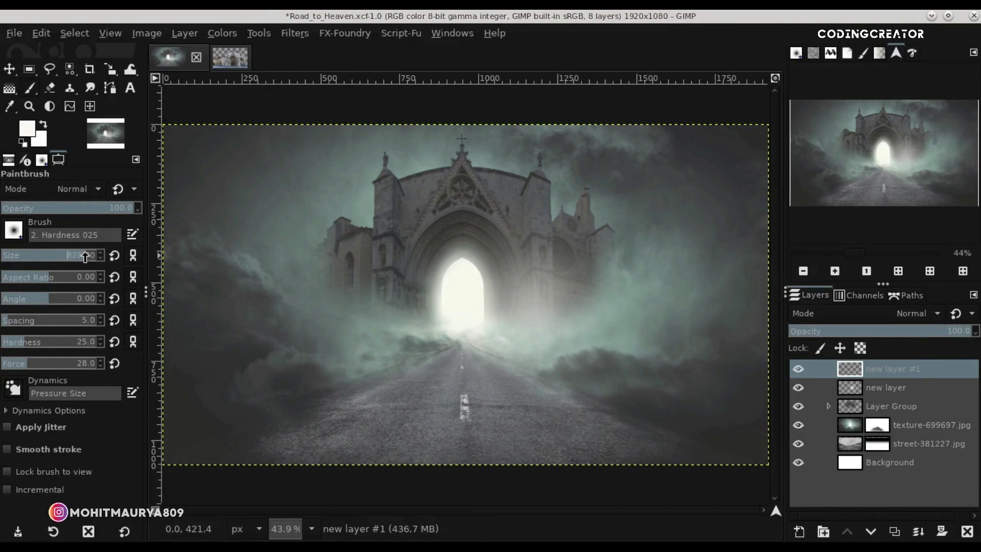
{"action": "key", "text": "Return"}
{"action": "left_click", "coordinate": [395, 261]}
Move layer #1 below the Layer Group, brighten fog and clouds, then set the eraser to about 13%
{"action": "left_click_drag", "start_coordinate": [860, 369], "coordinate": [861, 414]}
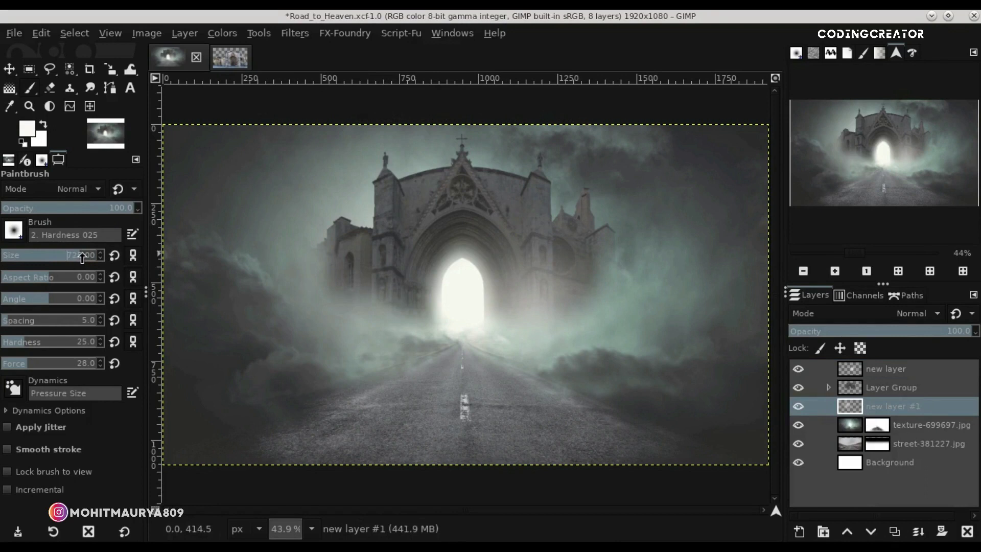
{"action": "mouse_move", "coordinate": [404, 236]}
{"action": "left_mouse_down"}
{"action": "mouse_move", "coordinate": [541, 237]}
{"action": "mouse_move", "coordinate": [621, 280]}
{"action": "mouse_move", "coordinate": [399, 280]}
{"action": "left_mouse_up"}
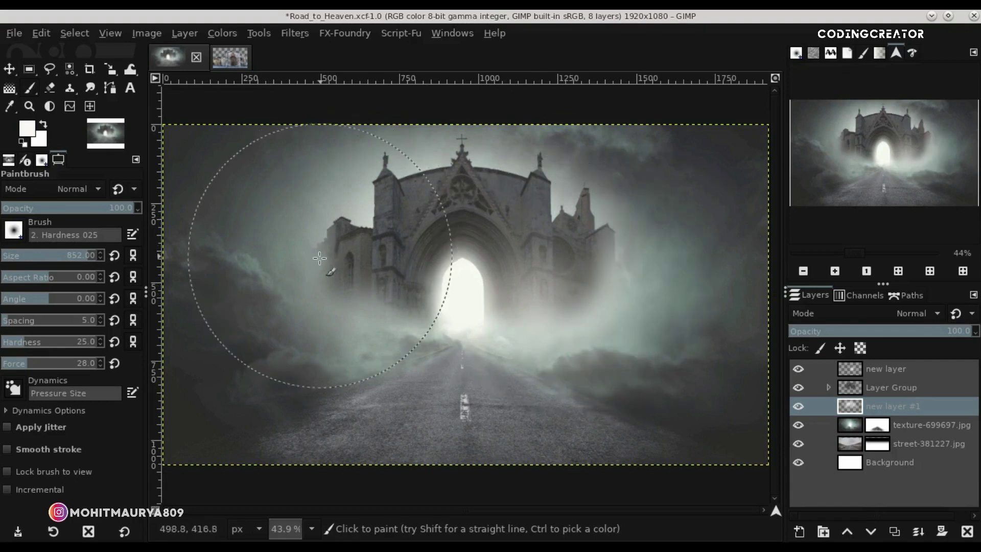
{"action": "left_click", "coordinate": [318, 295]}
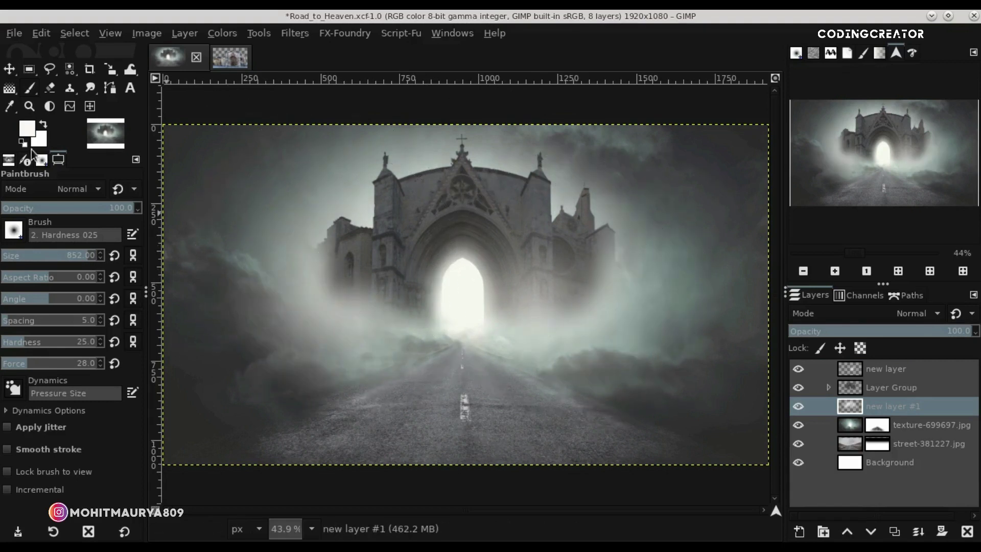
{"action": "left_click", "coordinate": [50, 94]}
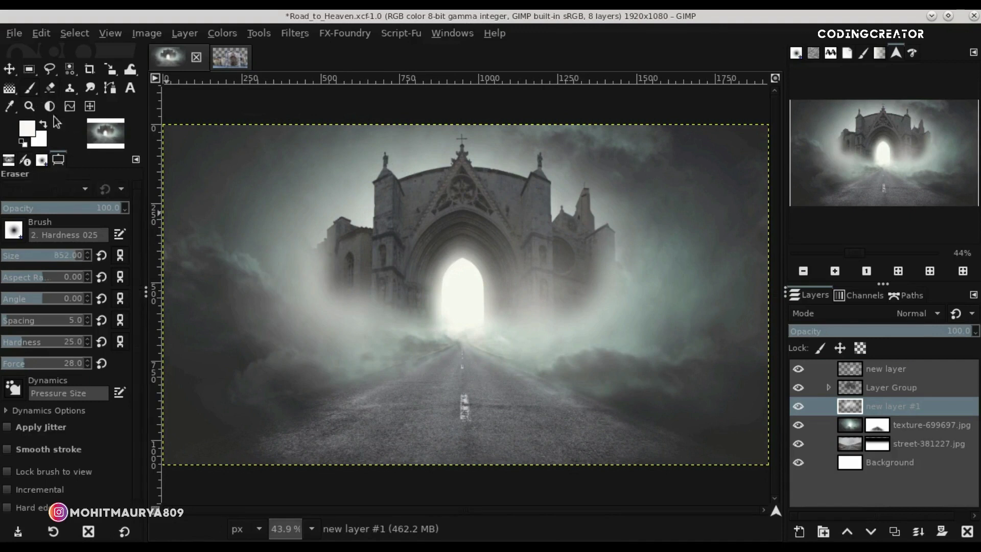
{"action": "left_click", "coordinate": [16, 208]}
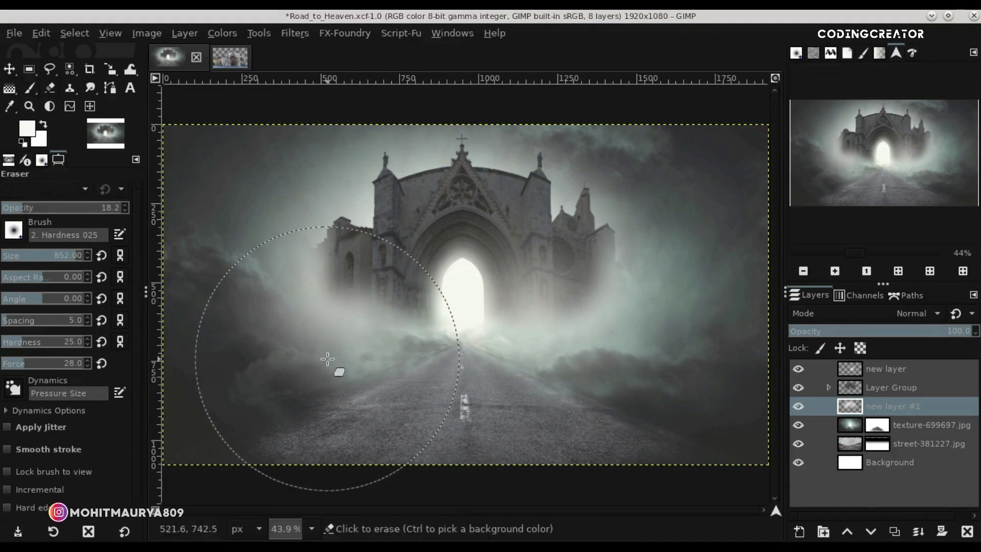
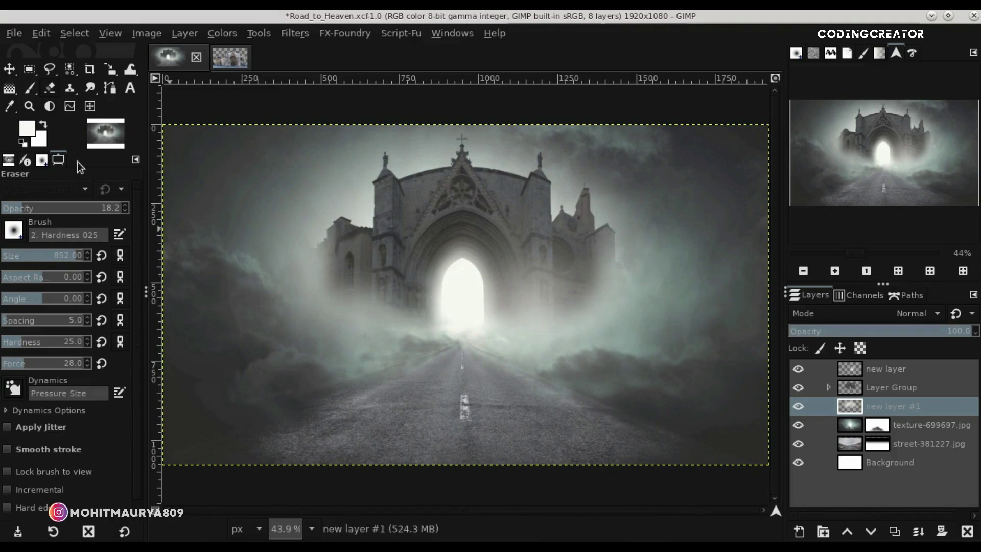
Close the church image and discard its unsaved changes
{"action": "key", "text": "m"}
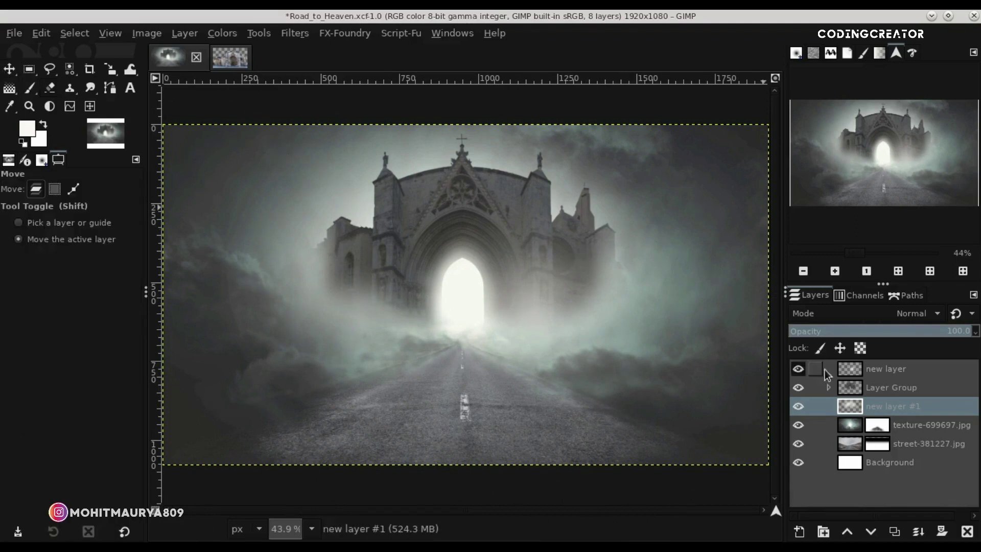
{"action": "left_click", "coordinate": [841, 370]}
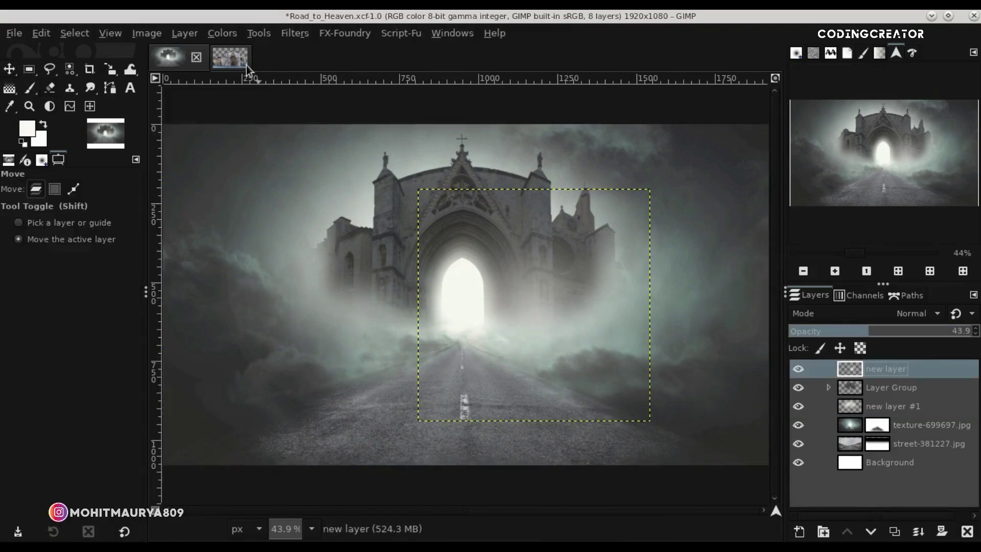
{"action": "left_click", "coordinate": [247, 66]}
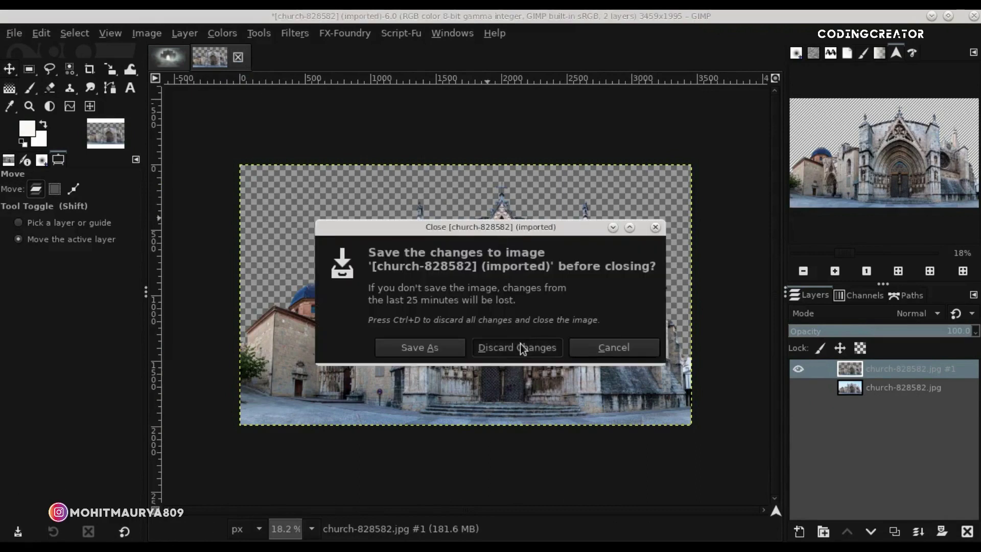
{"action": "left_click", "coordinate": [522, 350]}
Open fence-238475.jpg from the Stocks of Road folder
{"action": "left_click", "coordinate": [15, 36]}
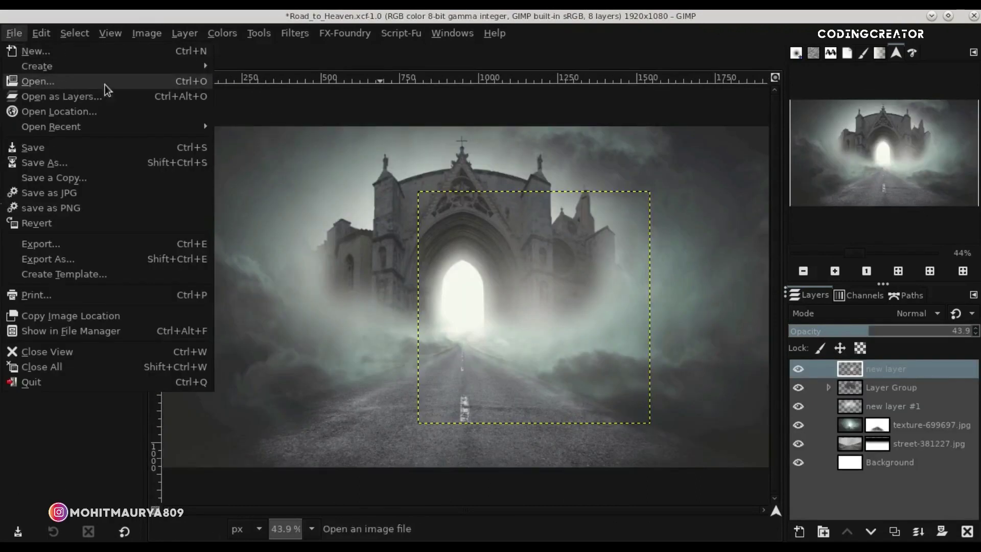
{"action": "left_click", "coordinate": [152, 80]}
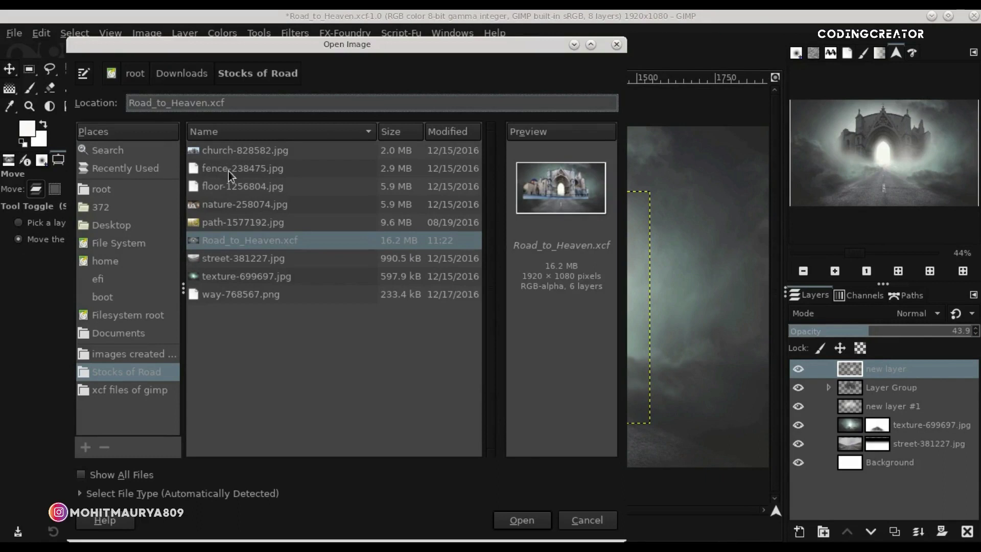
{"action": "left_click", "coordinate": [229, 171]}
{"action": "left_click", "coordinate": [529, 512]}
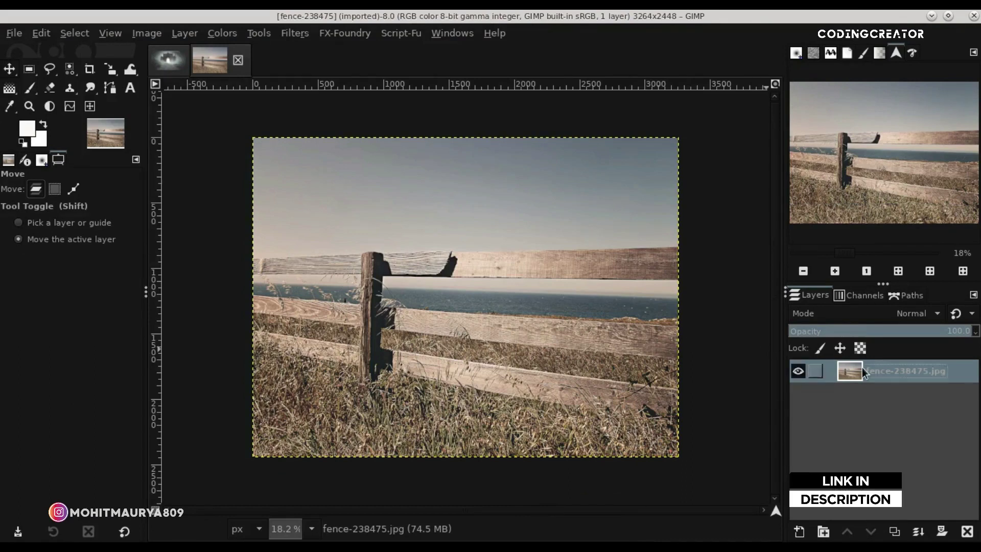
{"action": "right_click", "coordinate": [862, 367]}
Give the fence layer an alpha channel and begin a free-select outline on the top rail
{"action": "left_click", "coordinate": [818, 364]}
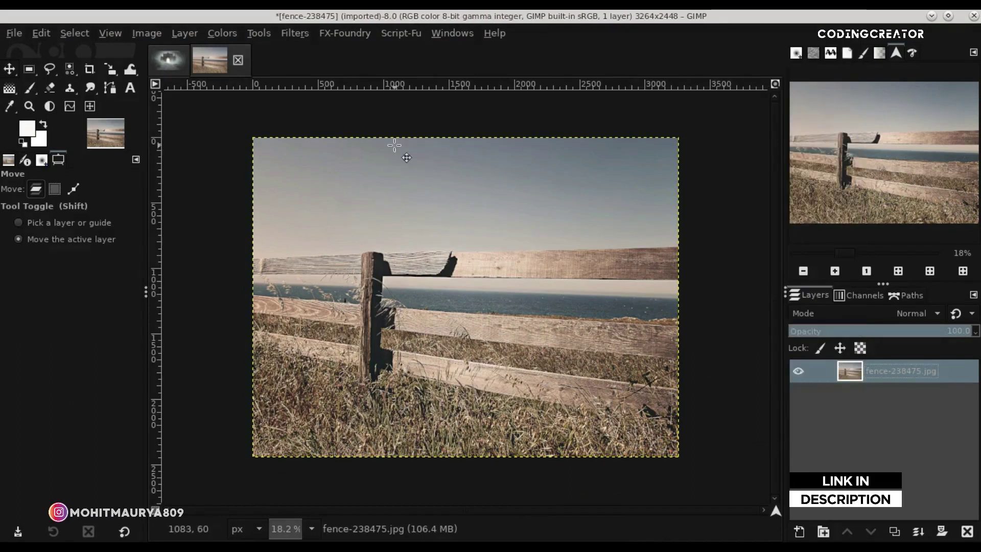
{"action": "left_click", "coordinate": [50, 69]}
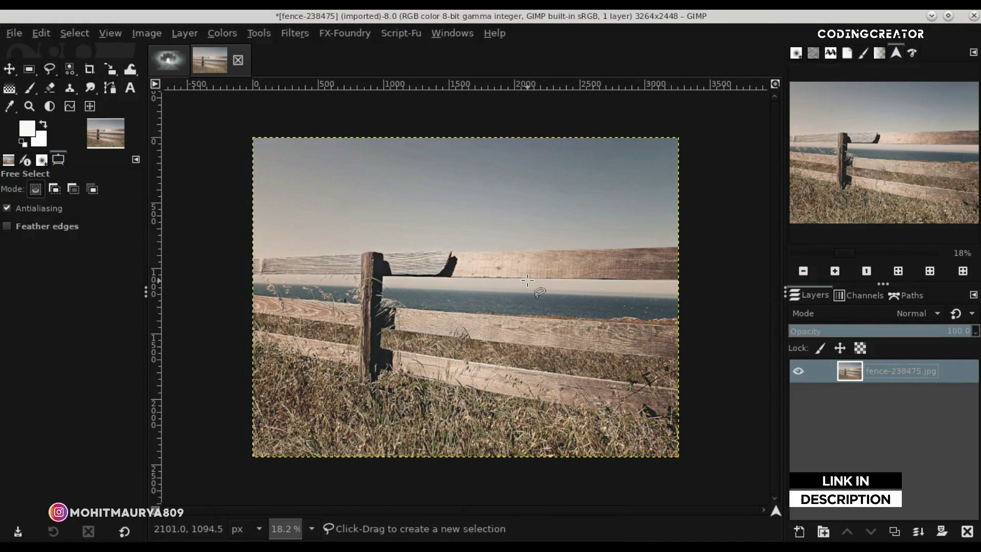
{"action": "scroll", "coordinate": [534, 283], "scroll_direction": "up", "scroll_amount": 3}
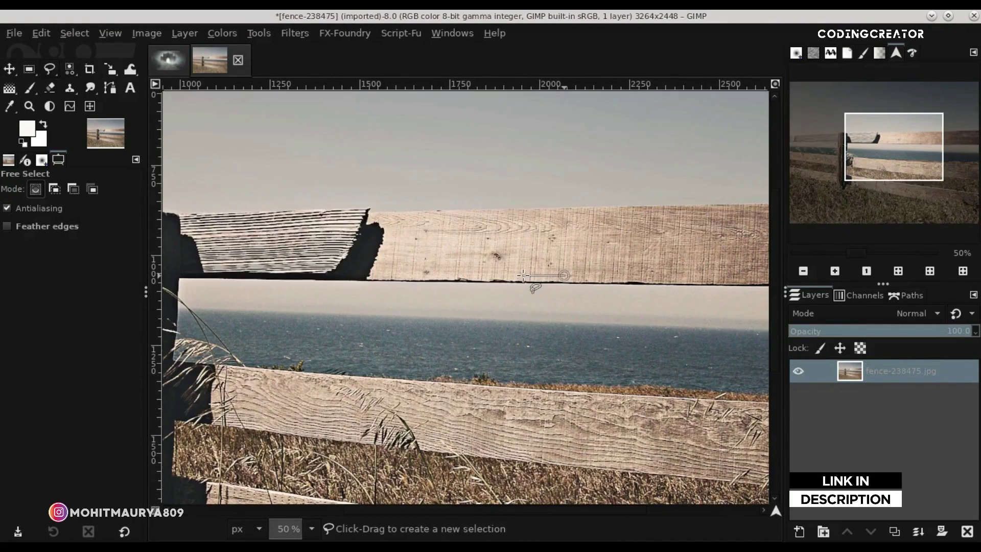
{"action": "left_click", "coordinate": [561, 273]}
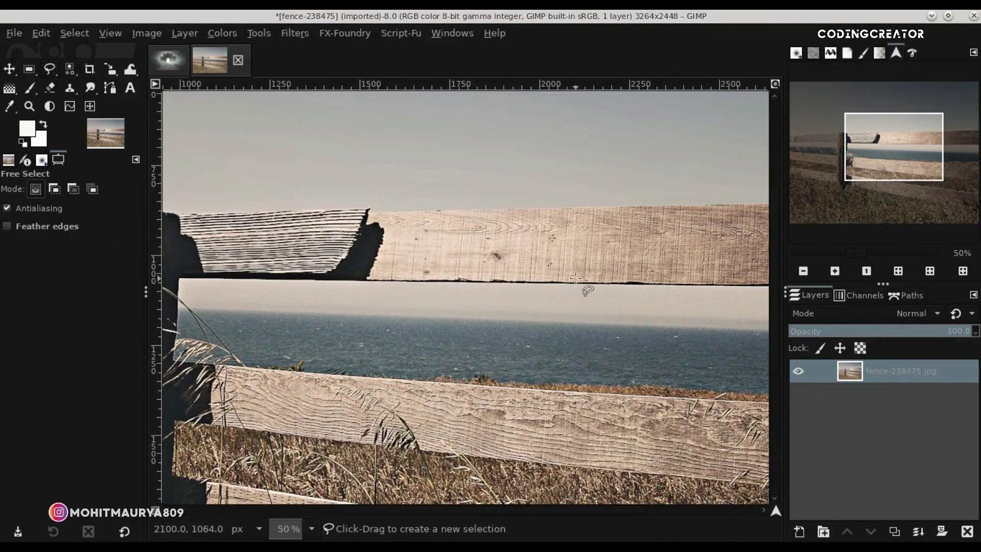
{"action": "scroll", "coordinate": [580, 281], "scroll_direction": "up", "scroll_amount": 2}
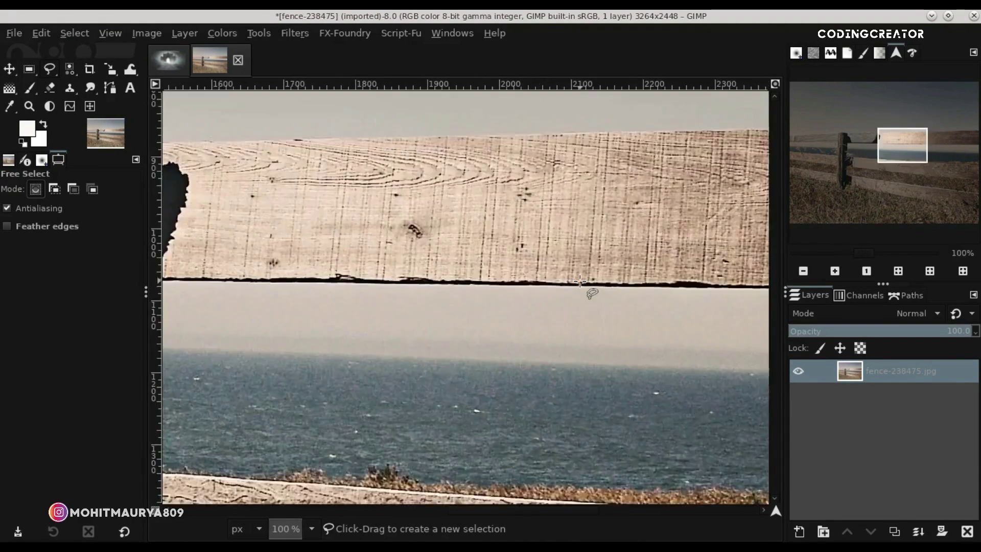
{"action": "scroll", "coordinate": [587, 284], "scroll_direction": "up", "scroll_amount": 2}
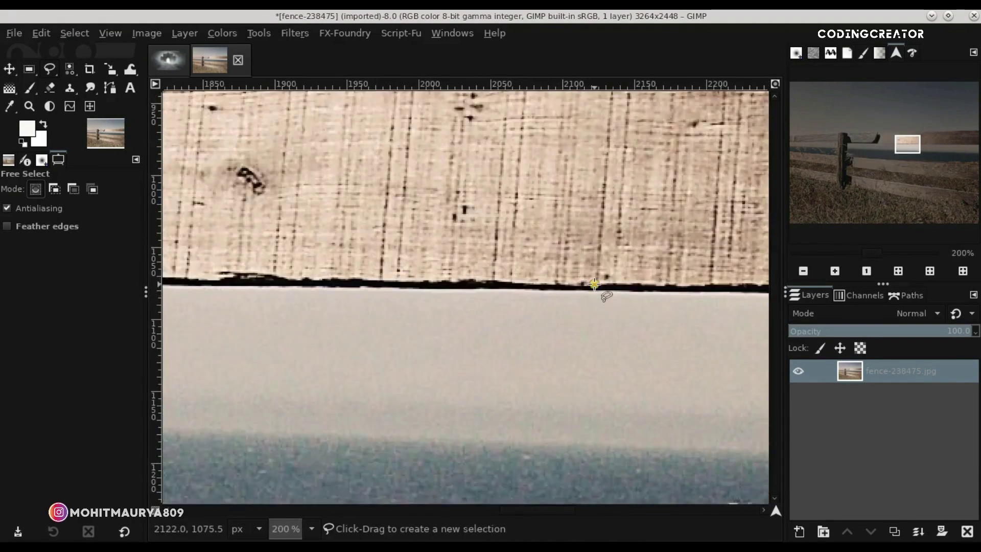
{"action": "scroll", "coordinate": [593, 284], "scroll_direction": "down", "scroll_amount": 2}
{"action": "scroll", "coordinate": [594, 285], "scroll_direction": "down", "scroll_amount": 2}
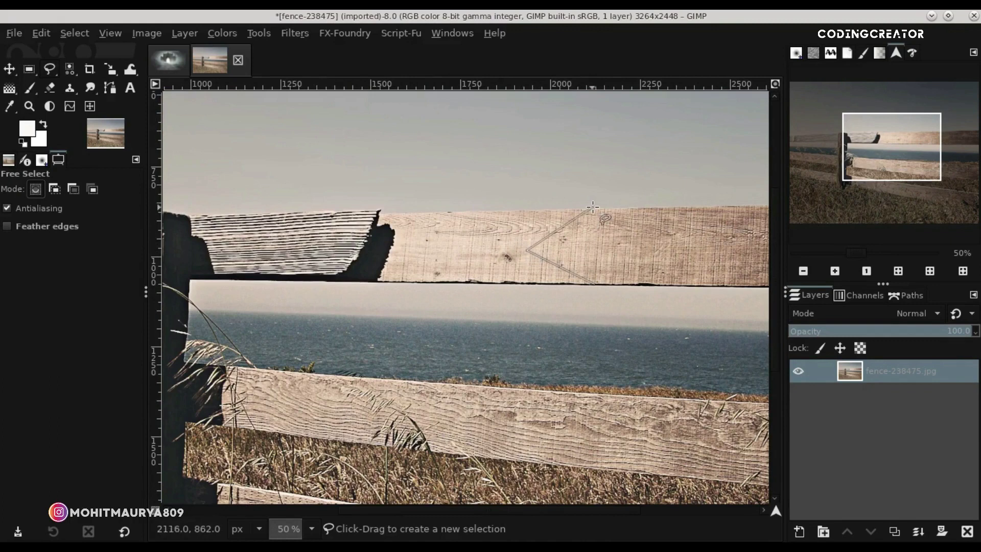
{"action": "scroll", "coordinate": [594, 207], "scroll_direction": "up", "scroll_amount": 1}
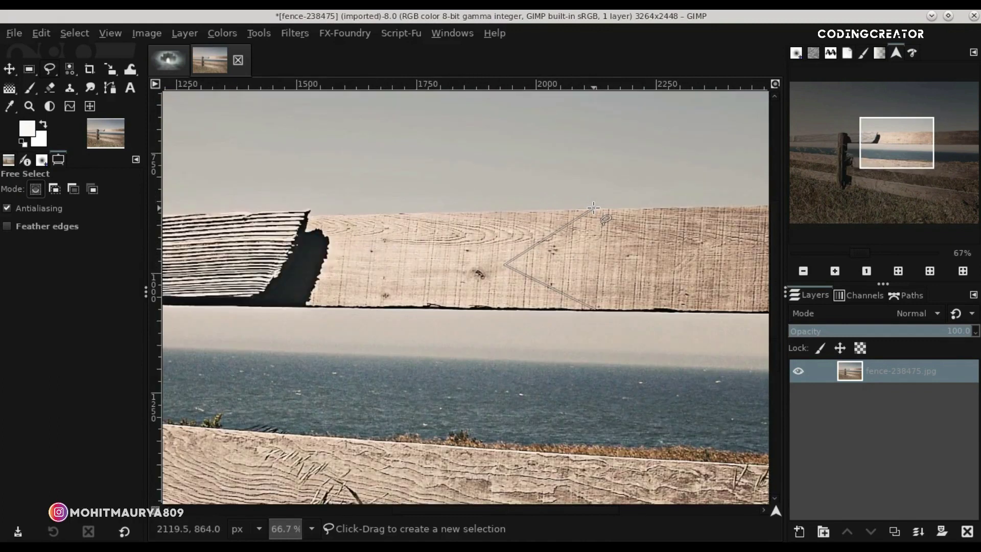
{"action": "left_click", "coordinate": [594, 208]}
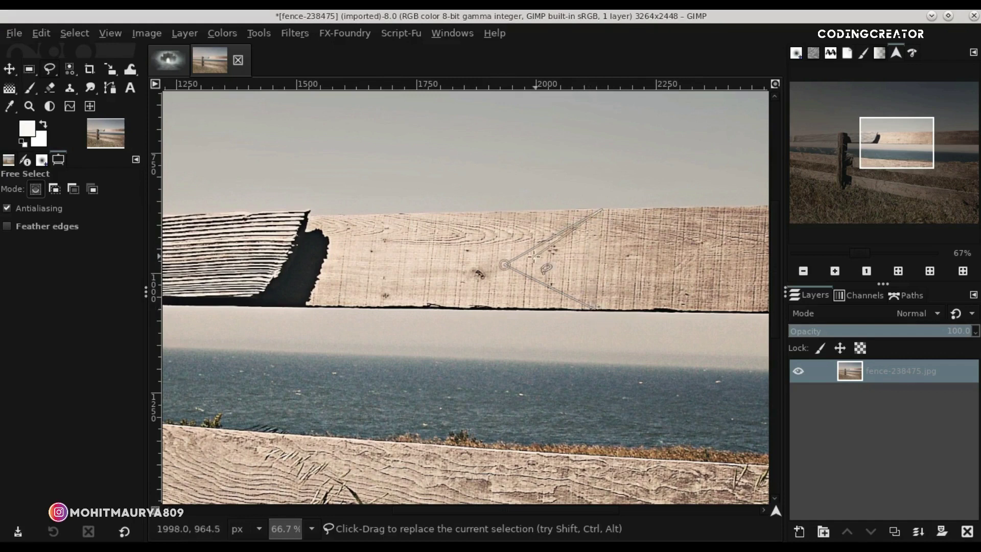
Complete the arrow-shaped outline around the rail section and commit it as a selection
{"action": "left_click_drag", "start_coordinate": [504, 265], "coordinate": [509, 253]}
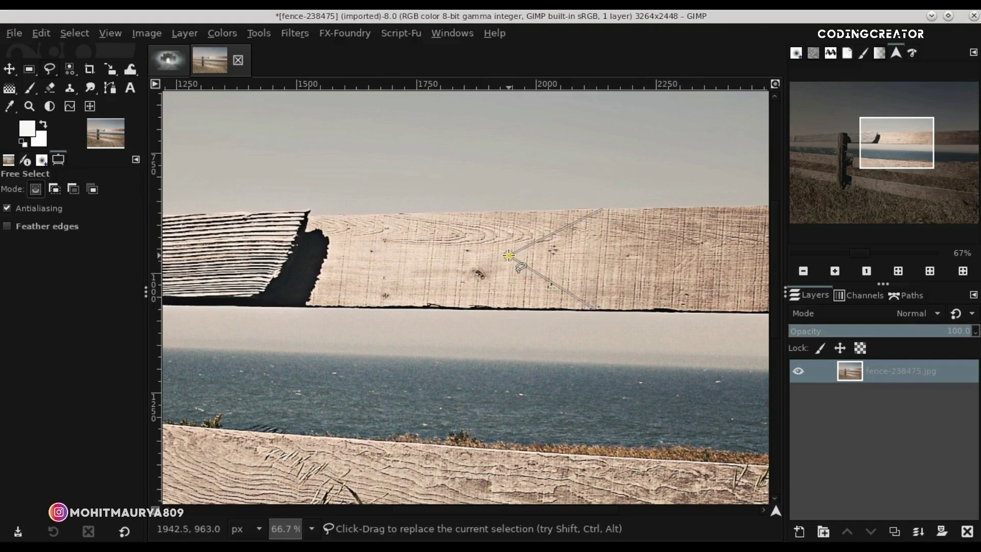
{"action": "left_click_drag", "start_coordinate": [532, 511], "coordinate": [643, 512]}
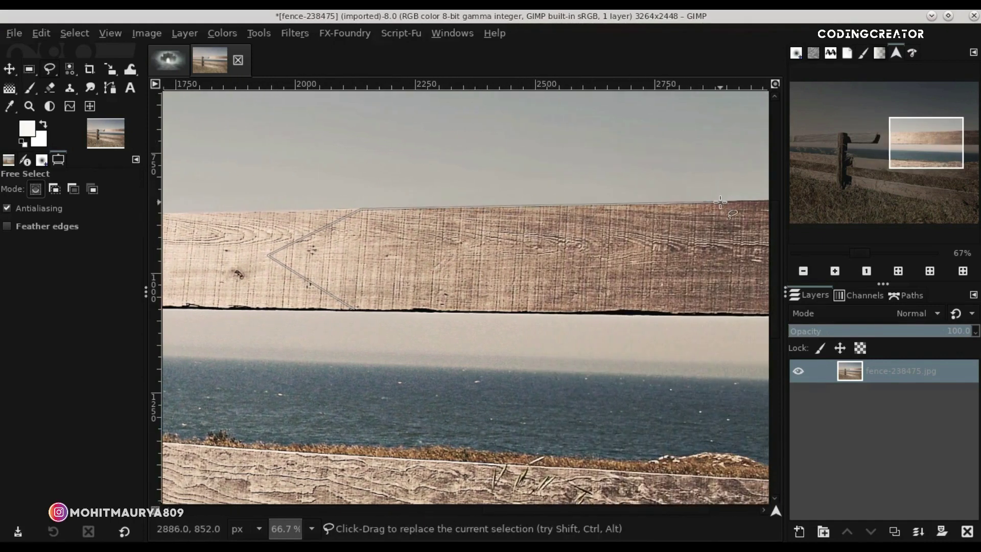
{"action": "left_click", "coordinate": [713, 312]}
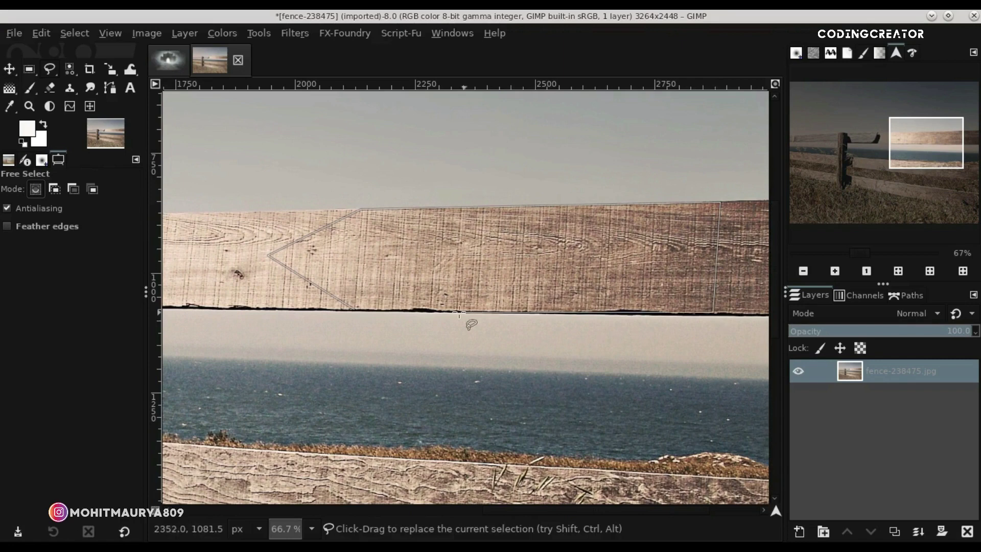
{"action": "left_click", "coordinate": [354, 310]}
{"action": "scroll", "coordinate": [354, 310], "scroll_direction": "down", "scroll_amount": 1, "text": "ctrl"}
{"action": "scroll", "coordinate": [354, 309], "scroll_direction": "down", "scroll_amount": 3, "text": "ctrl"}
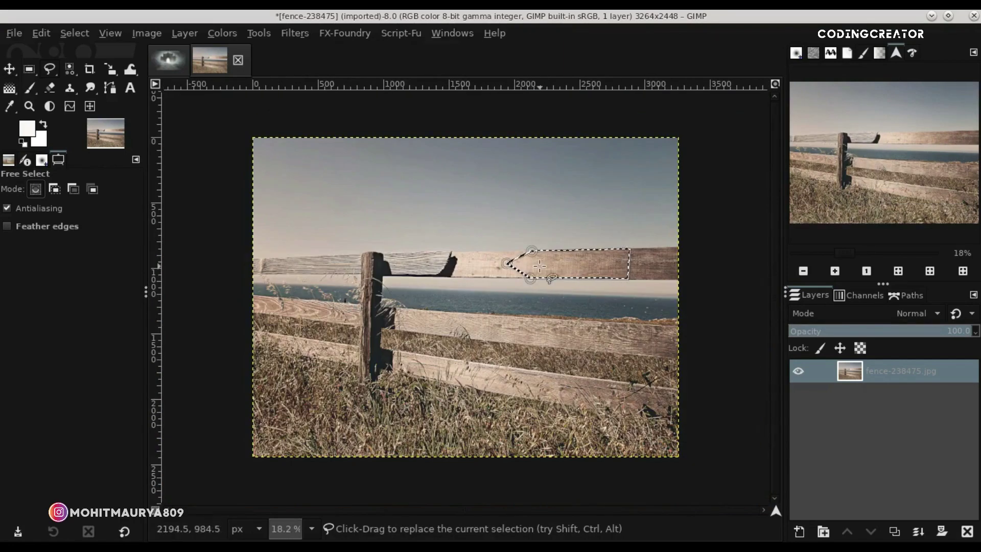
{"action": "scroll", "coordinate": [540, 265], "scroll_direction": "up", "scroll_amount": 4, "text": "ctrl"}
{"action": "scroll", "coordinate": [539, 266], "scroll_direction": "up", "scroll_amount": 2, "text": "ctrl"}
{"action": "scroll", "coordinate": [459, 240], "scroll_direction": "down", "scroll_amount": 2, "text": "ctrl"}
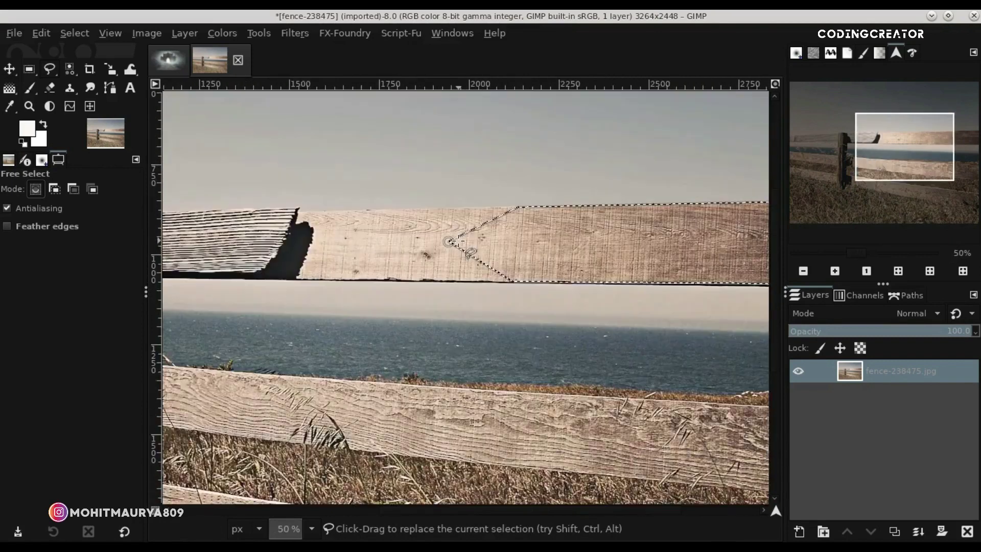
{"action": "scroll", "coordinate": [459, 240], "scroll_direction": "down", "scroll_amount": 2, "text": "ctrl"}
{"action": "key", "text": "ctrl+shift+a"}
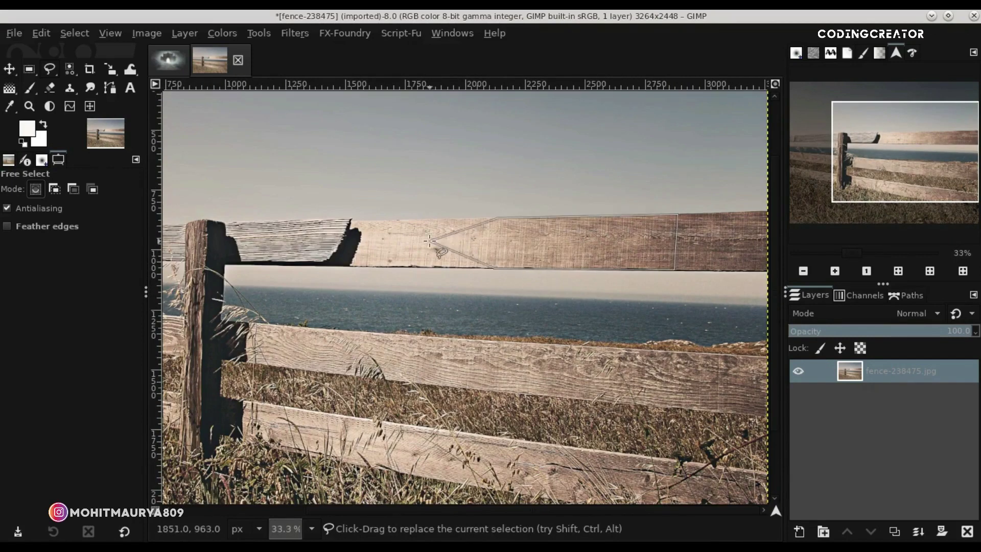
{"action": "left_click", "coordinate": [417, 240]}
{"action": "key", "text": "Return"}
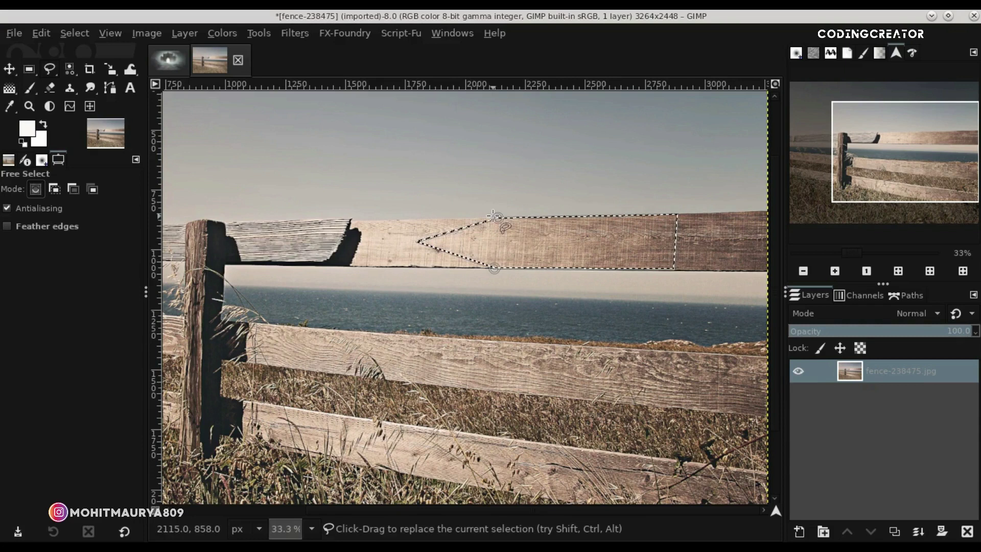
Refine the arrow selection's lower point and near-vertical right end, then commit it
{"action": "scroll", "coordinate": [501, 225], "scroll_direction": "up", "scroll_amount": 2, "text": "ctrl"}
{"action": "key", "text": "ctrl+shift+a"}
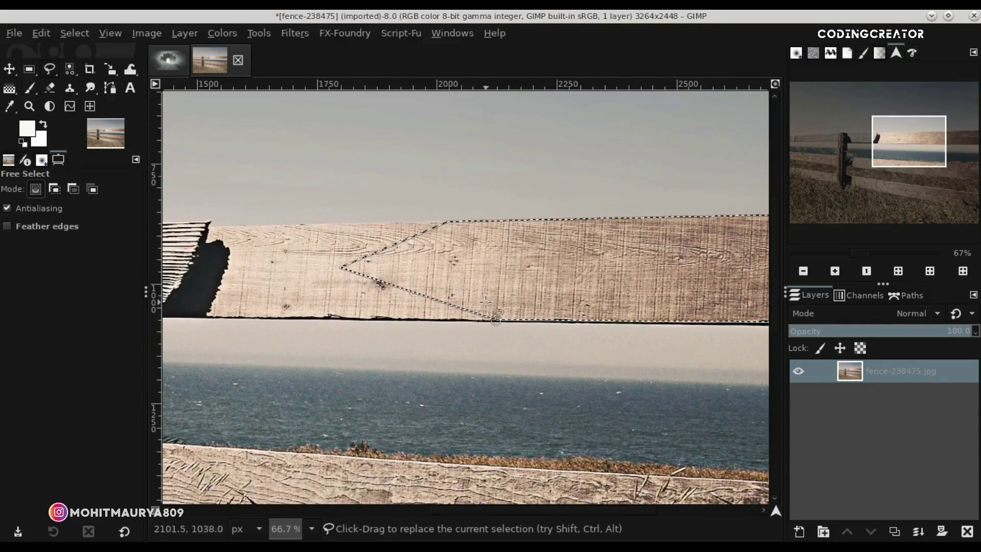
{"action": "left_click_drag", "start_coordinate": [493, 320], "coordinate": [440, 319]}
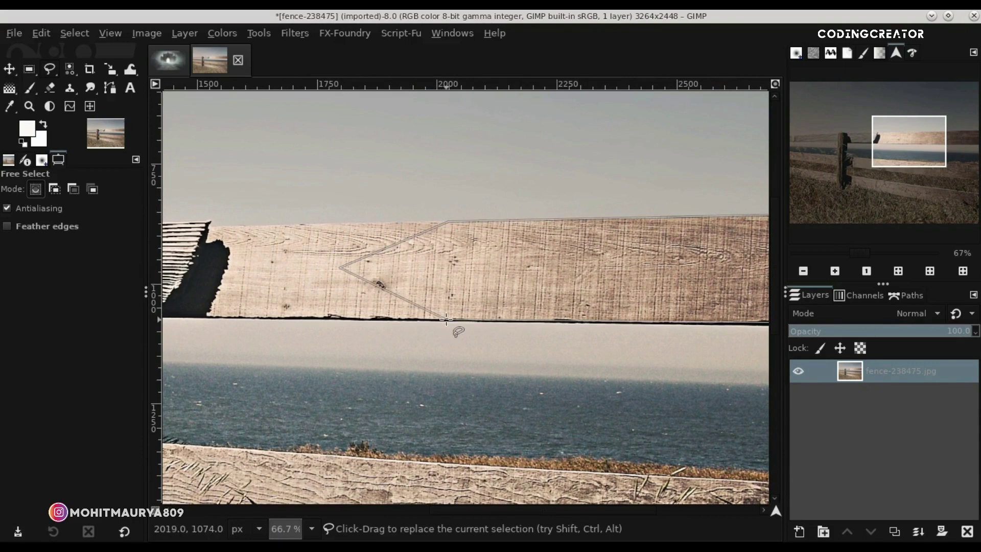
{"action": "key", "text": "Return"}
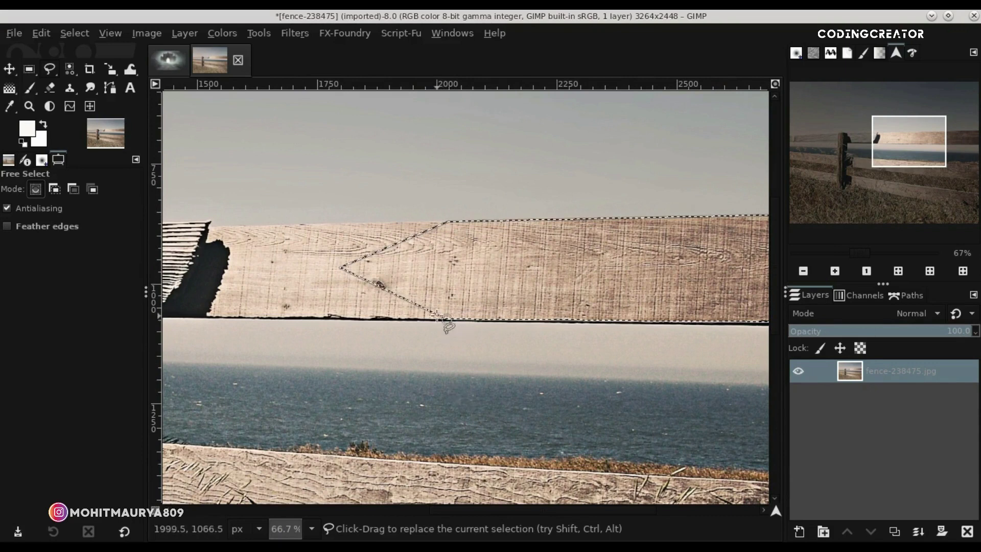
{"action": "key", "text": "ctrl+shift+a"}
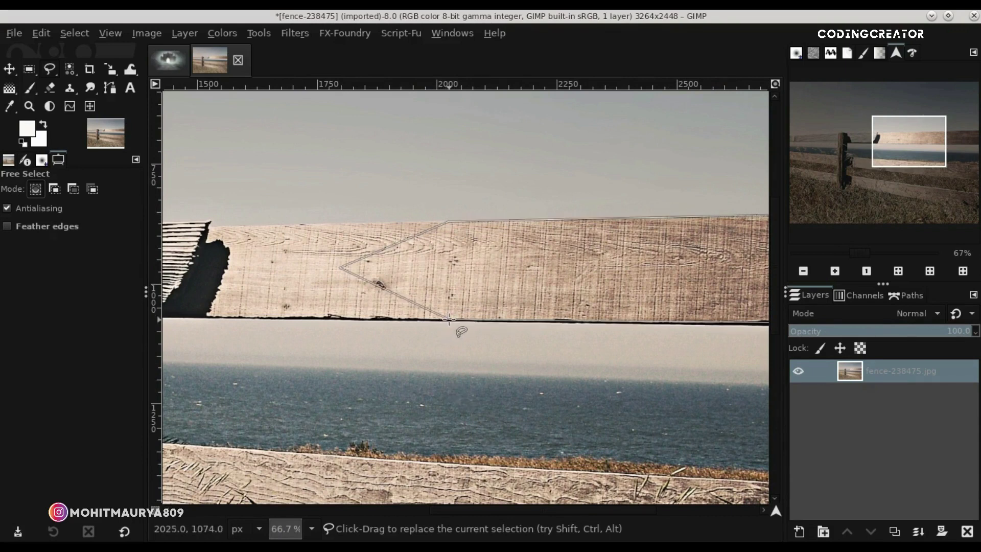
{"action": "key", "text": "Return"}
{"action": "key", "text": "ctrl+shift+a"}
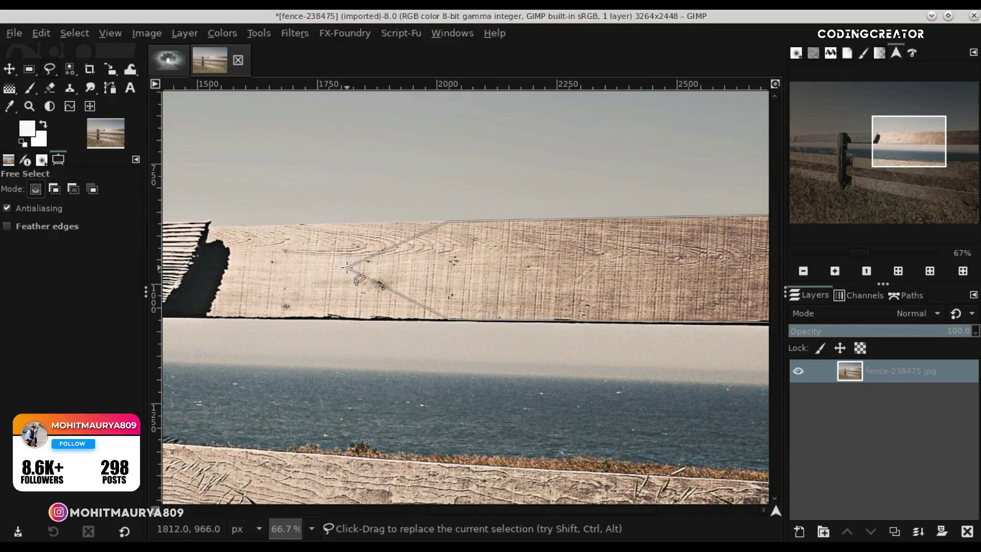
{"action": "key", "text": "Return"}
{"action": "left_click_drag", "start_coordinate": [510, 511], "coordinate": [627, 509]}
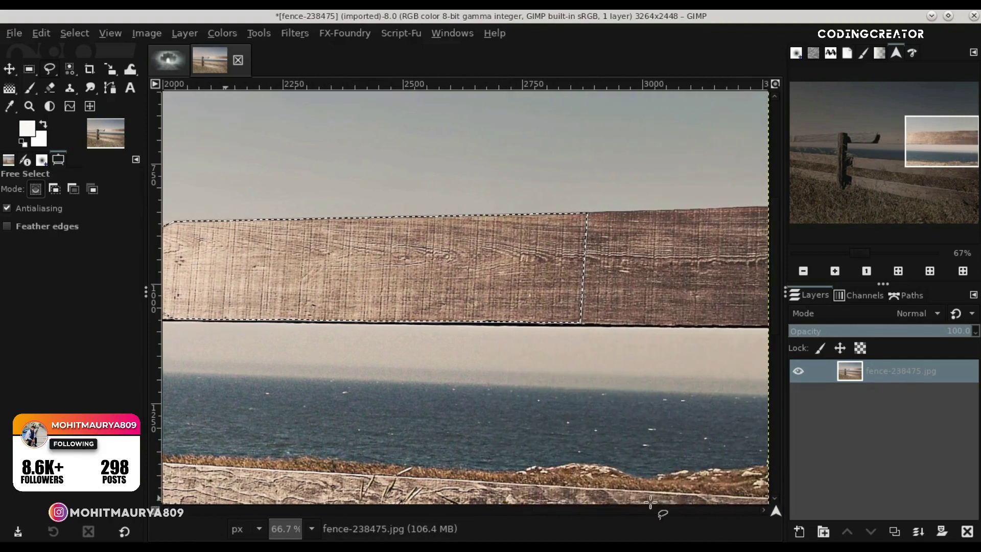
{"action": "key", "text": "BackSpace"}
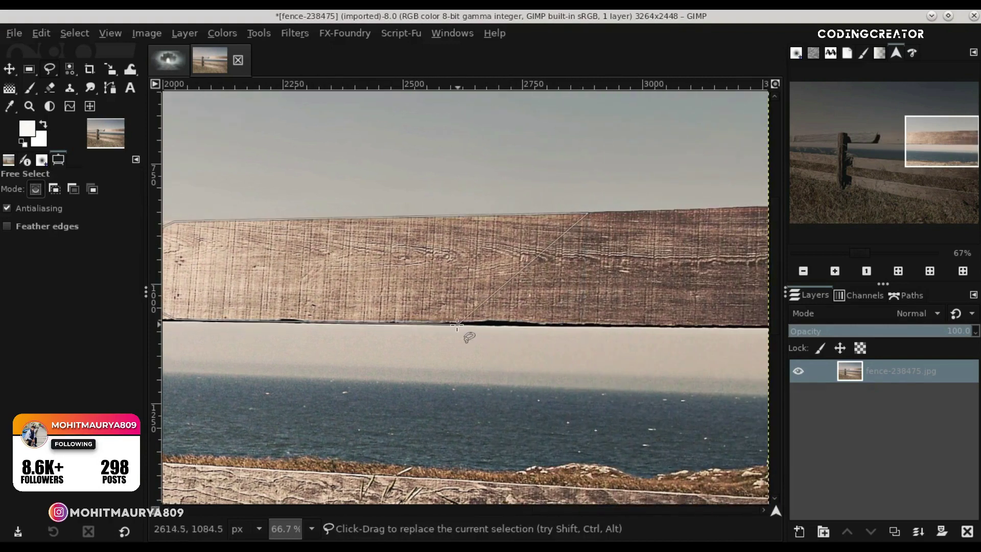
{"action": "left_click_drag", "start_coordinate": [588, 213], "coordinate": [462, 216]}
{"action": "scroll", "coordinate": [462, 215], "scroll_direction": "down", "scroll_amount": 2}
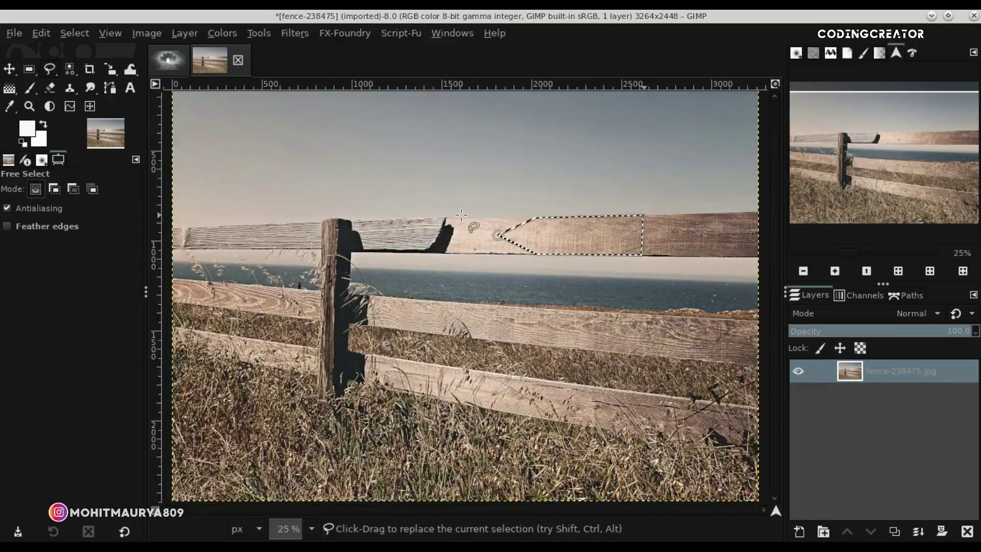
{"action": "scroll", "coordinate": [518, 249], "scroll_direction": "down", "scroll_amount": 2}
{"action": "key", "text": "Return"}
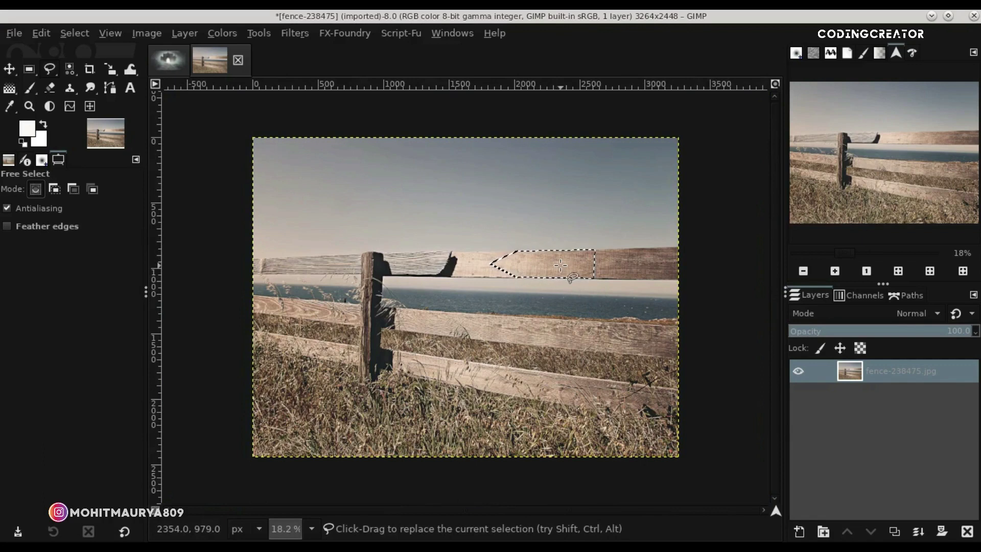
Paste the copied rail piece into Road_to_Heaven as a new layer, shifted left over the road
{"action": "left_click", "coordinate": [35, 36]}
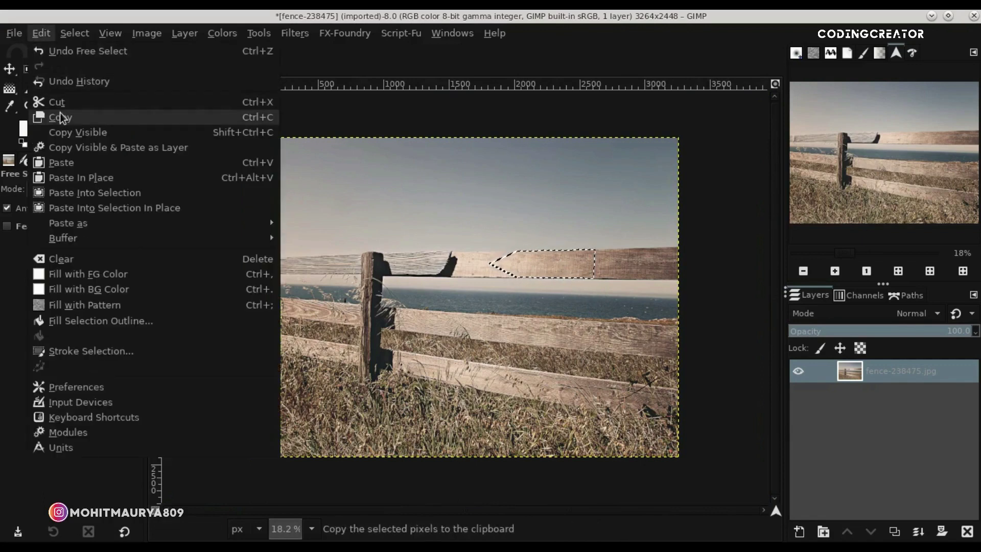
{"action": "left_click", "coordinate": [125, 116]}
{"action": "left_click", "coordinate": [158, 55]}
{"action": "left_click", "coordinate": [41, 33]}
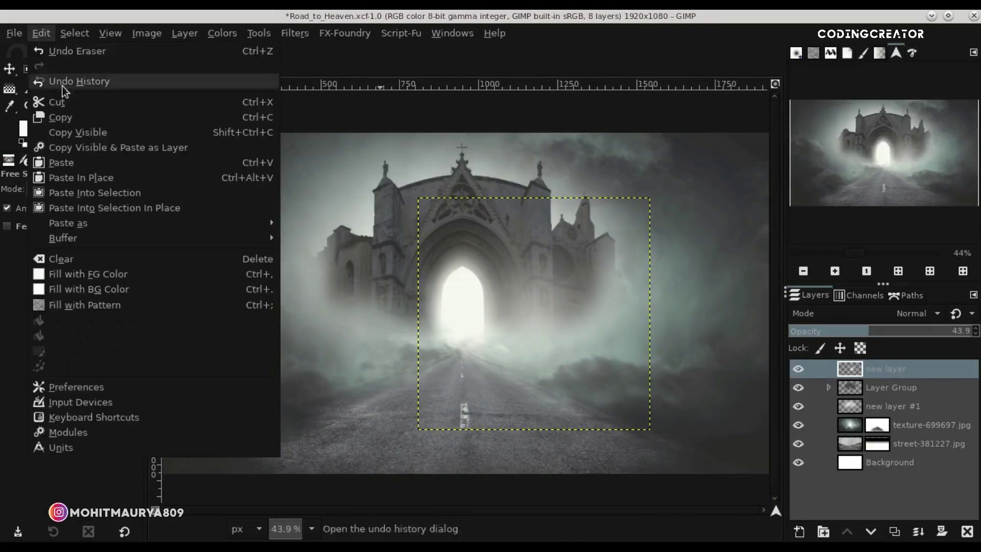
{"action": "left_click", "coordinate": [322, 223]}
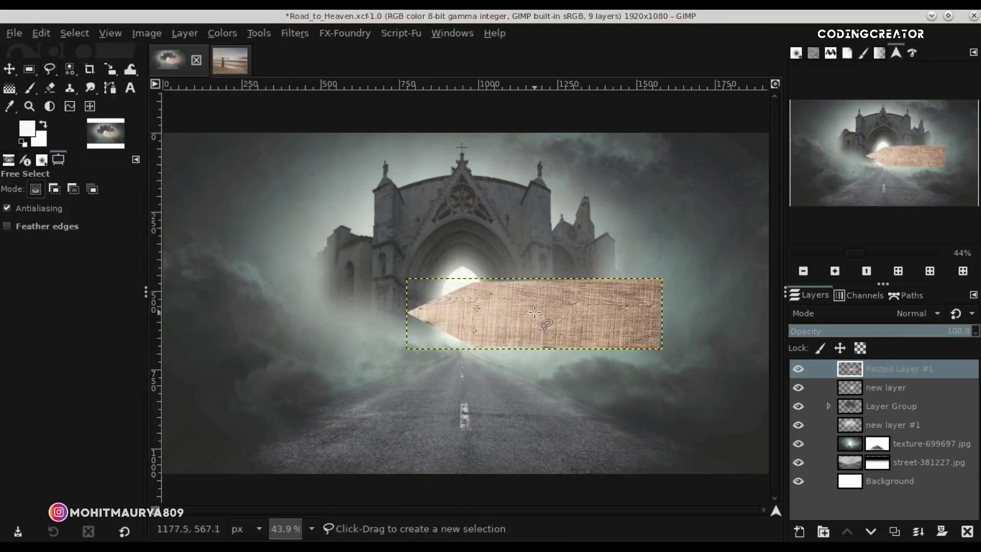
{"action": "key", "text": "m"}
{"action": "left_click_drag", "start_coordinate": [581, 325], "coordinate": [504, 330]}
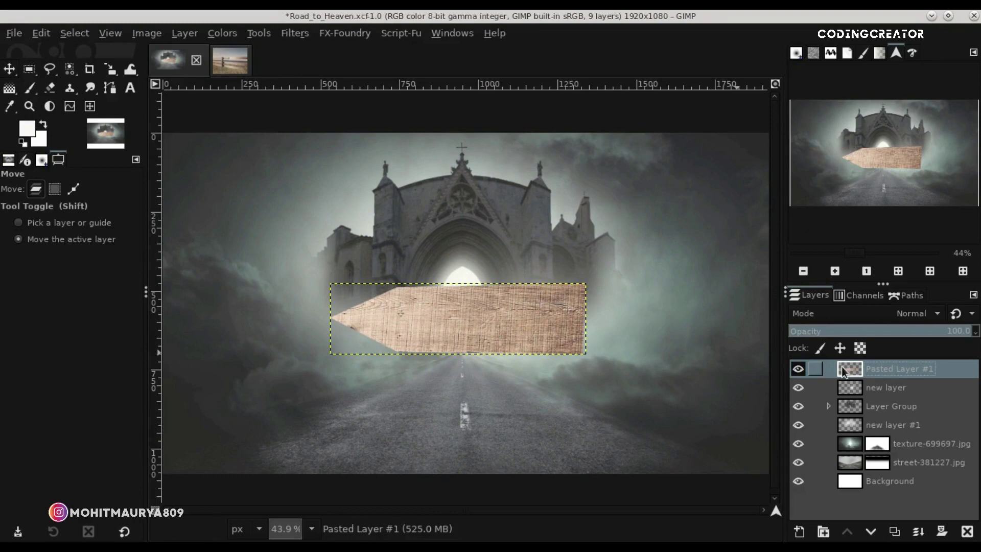
{"action": "left_click", "coordinate": [232, 34]}
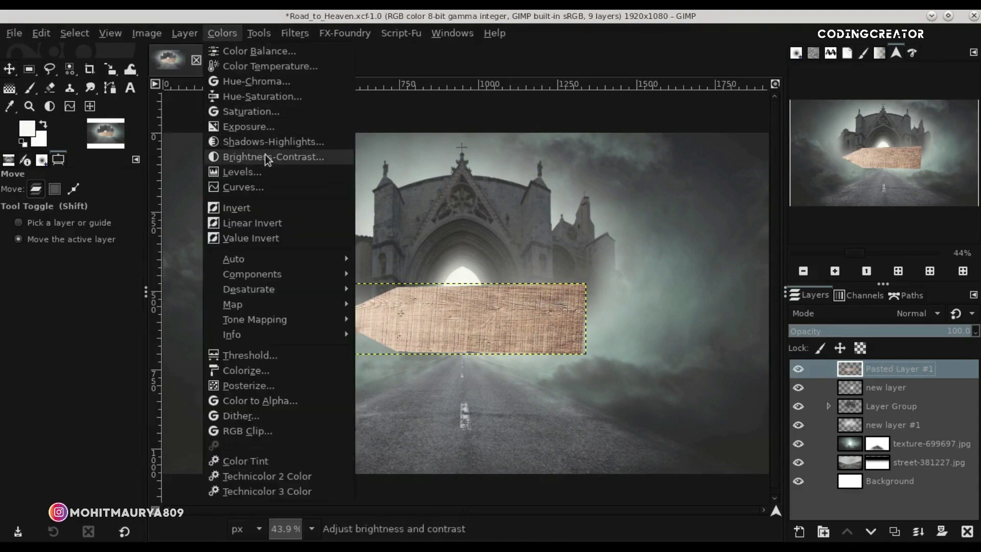
Set the pasted plank's Brightness to -90 and Contrast to -22
{"action": "left_click", "coordinate": [263, 157]}
{"action": "left_click_drag", "start_coordinate": [823, 182], "coordinate": [595, 210]}
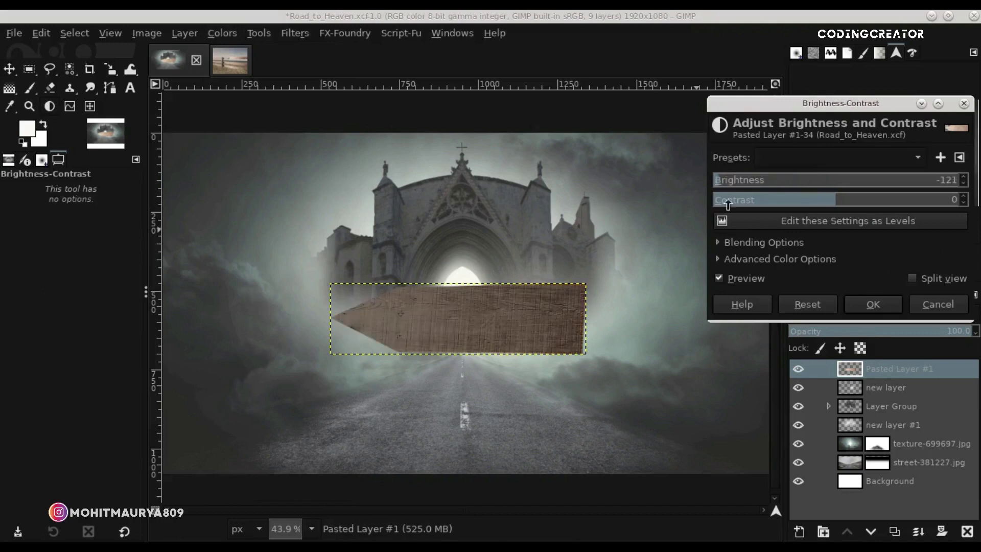
{"action": "left_click_drag", "start_coordinate": [728, 203], "coordinate": [747, 198]}
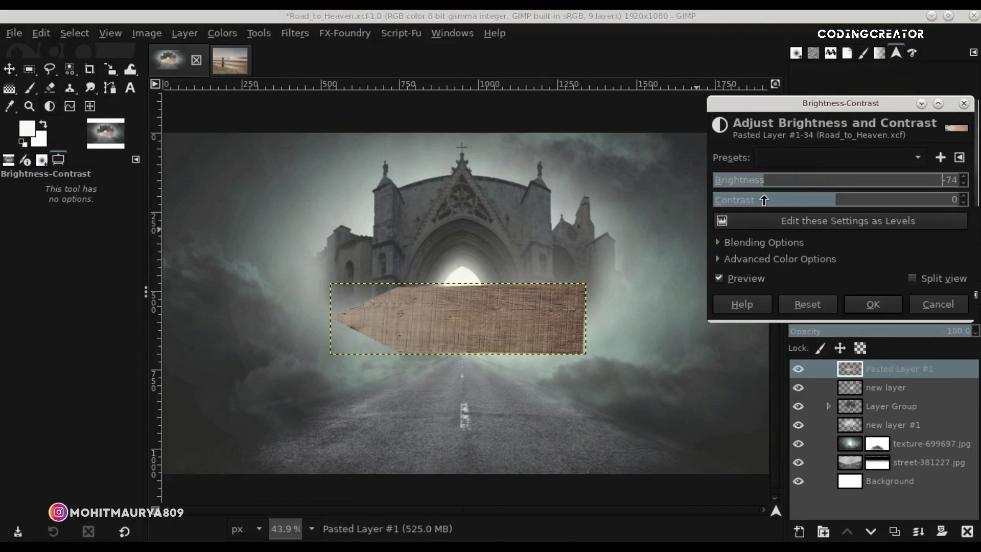
{"action": "left_click_drag", "start_coordinate": [831, 206], "coordinate": [813, 206]}
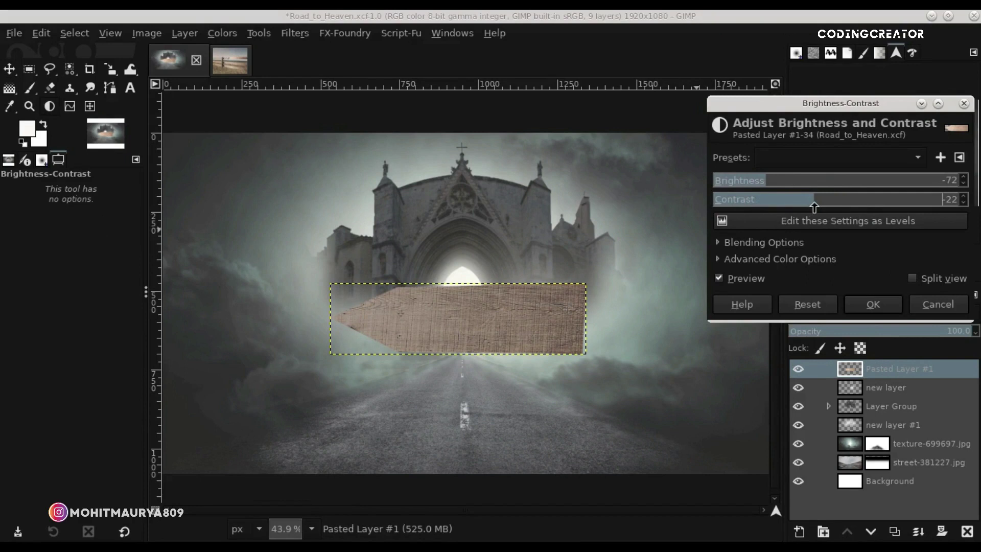
{"action": "left_click", "coordinate": [746, 182]}
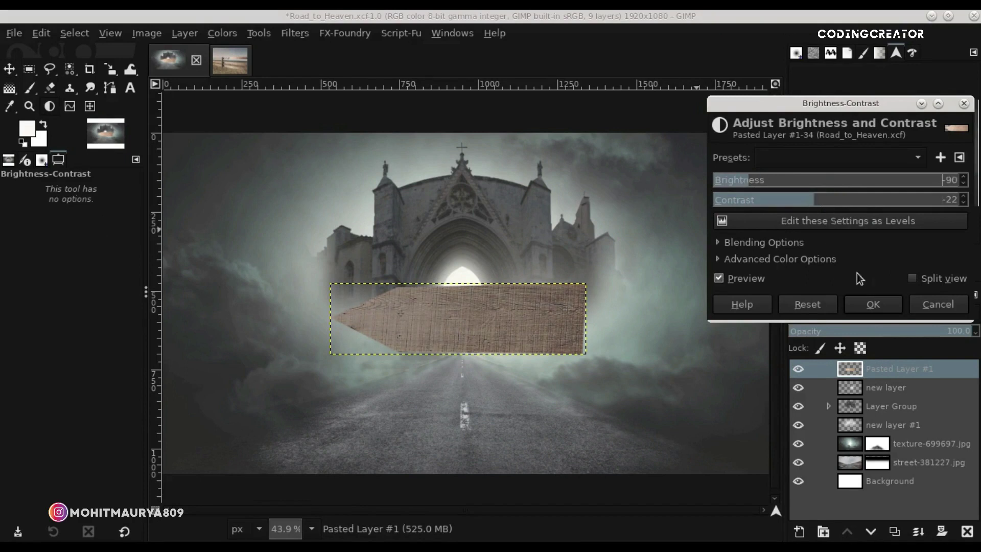
{"action": "left_click", "coordinate": [873, 304]}
{"action": "left_click", "coordinate": [223, 32]}
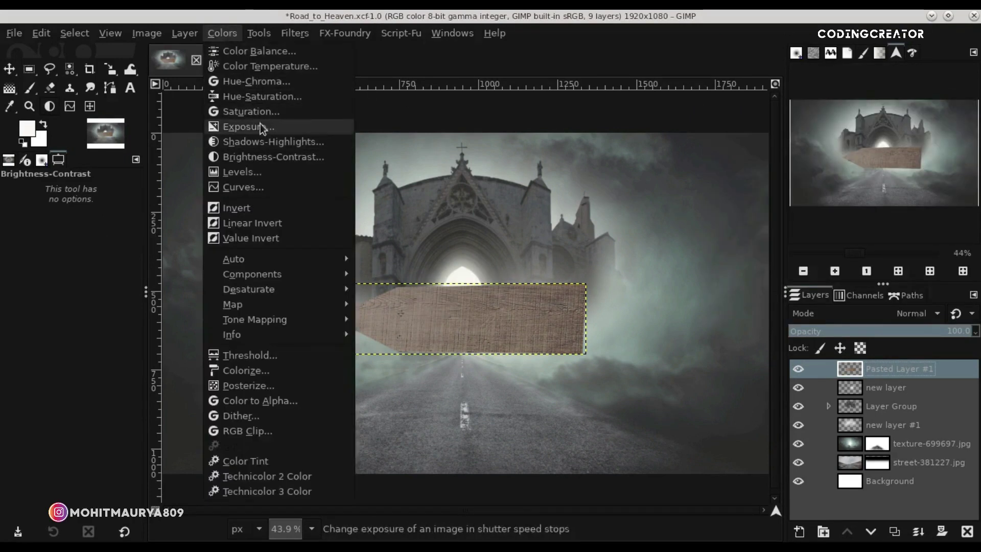
Desaturate the plank with Saturation -100 and move it down-right beside the road
{"action": "left_click", "coordinate": [258, 96]}
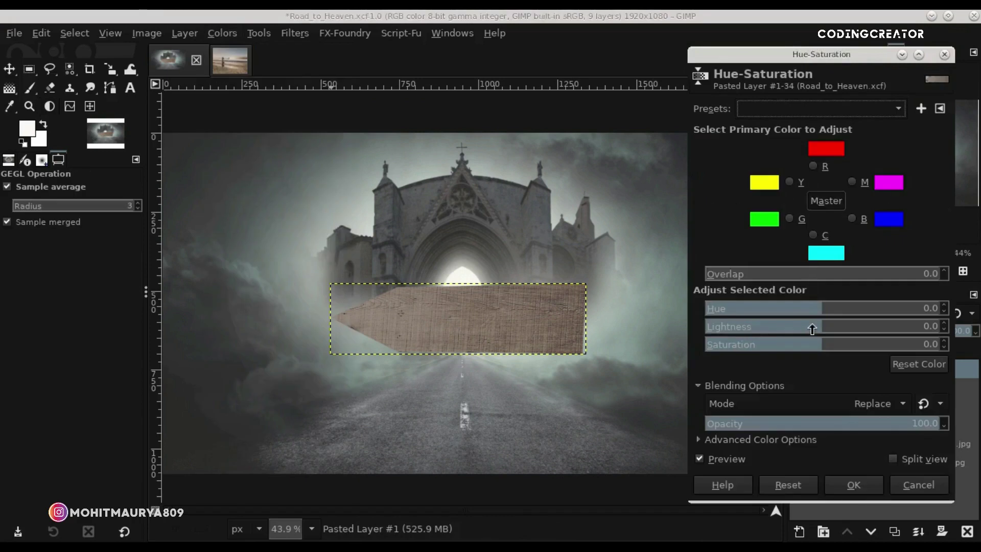
{"action": "left_click_drag", "start_coordinate": [814, 345], "coordinate": [597, 347]}
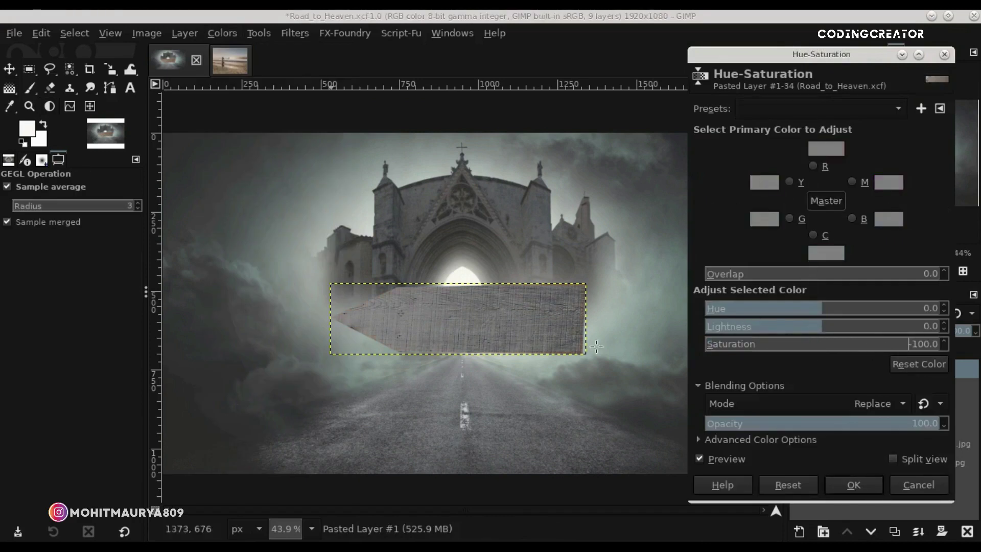
{"action": "left_click", "coordinate": [871, 484]}
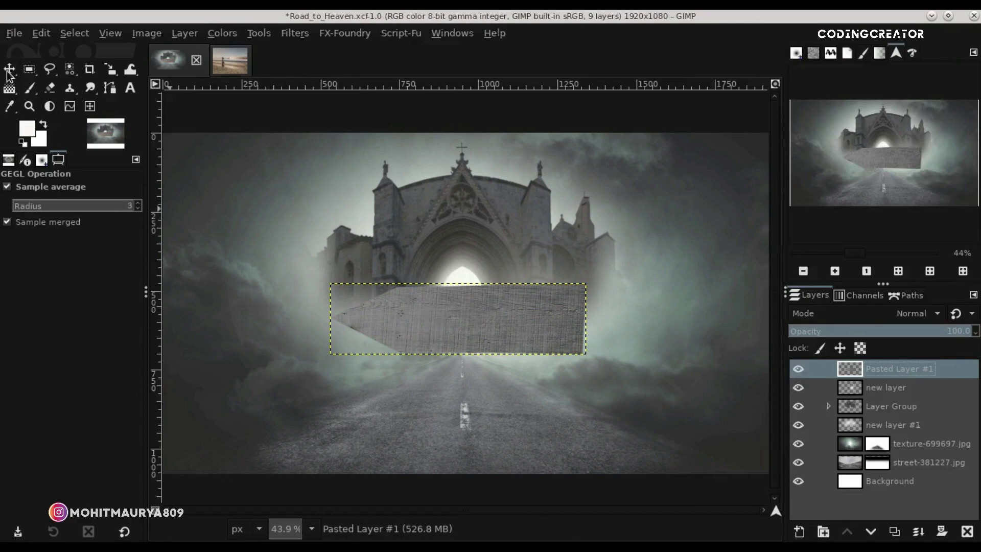
{"action": "left_click", "coordinate": [9, 70]}
{"action": "left_click_drag", "start_coordinate": [516, 314], "coordinate": [650, 360]}
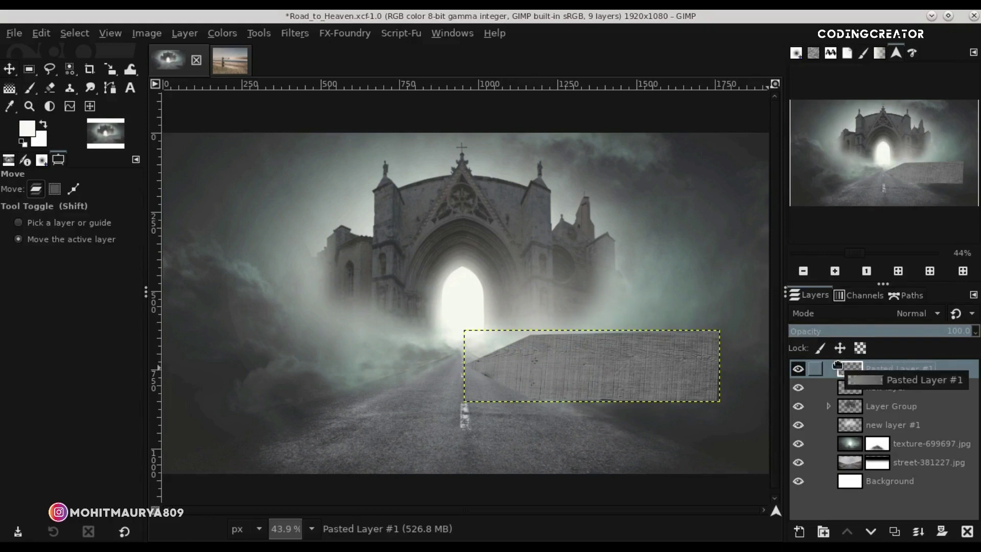
Scale the grey plank down to 227 × 63 pixels
{"action": "scroll", "coordinate": [776, 193], "scroll_direction": "down", "scroll_amount": 1}
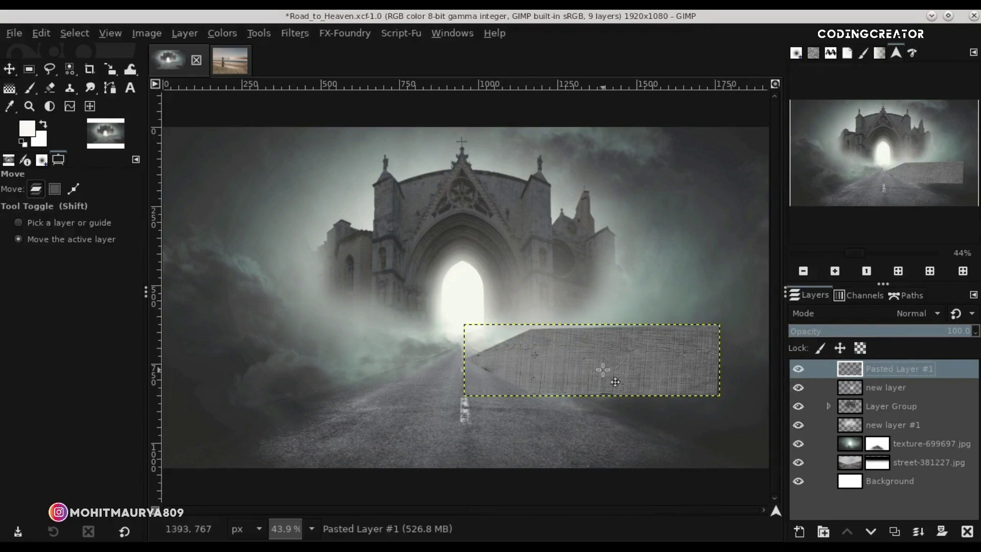
{"action": "left_click", "coordinate": [110, 69]}
{"action": "left_click", "coordinate": [602, 389]}
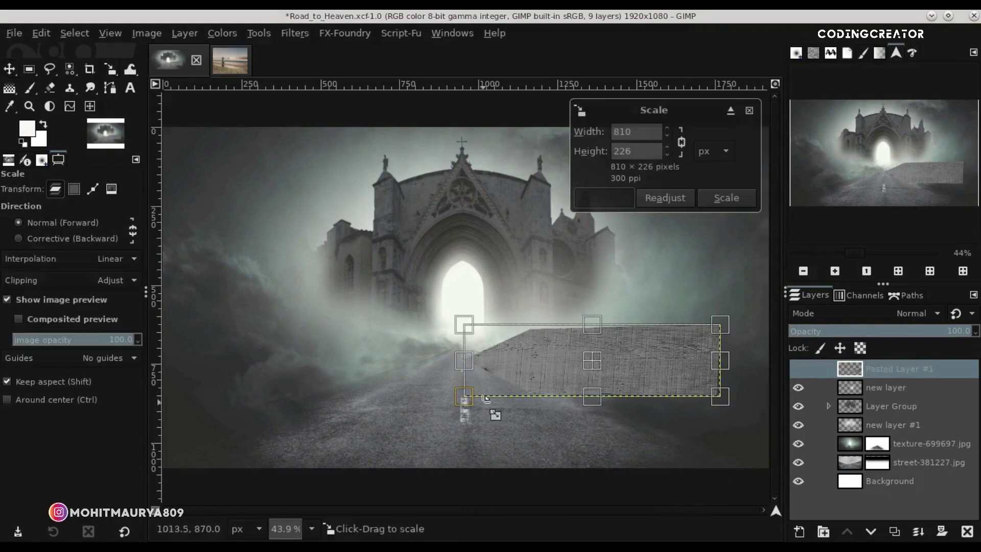
{"action": "left_click_drag", "start_coordinate": [467, 401], "coordinate": [669, 376]}
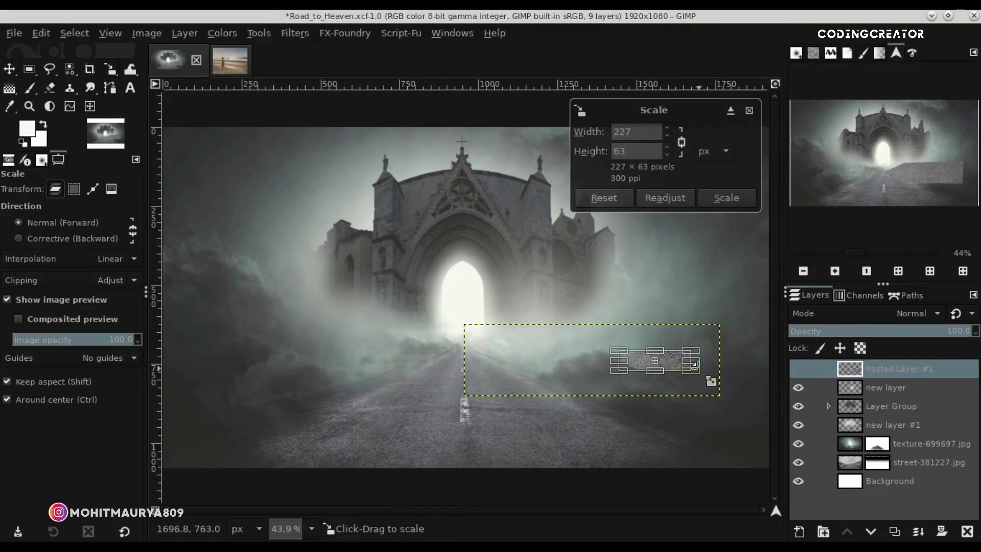
{"action": "key", "text": "Return"}
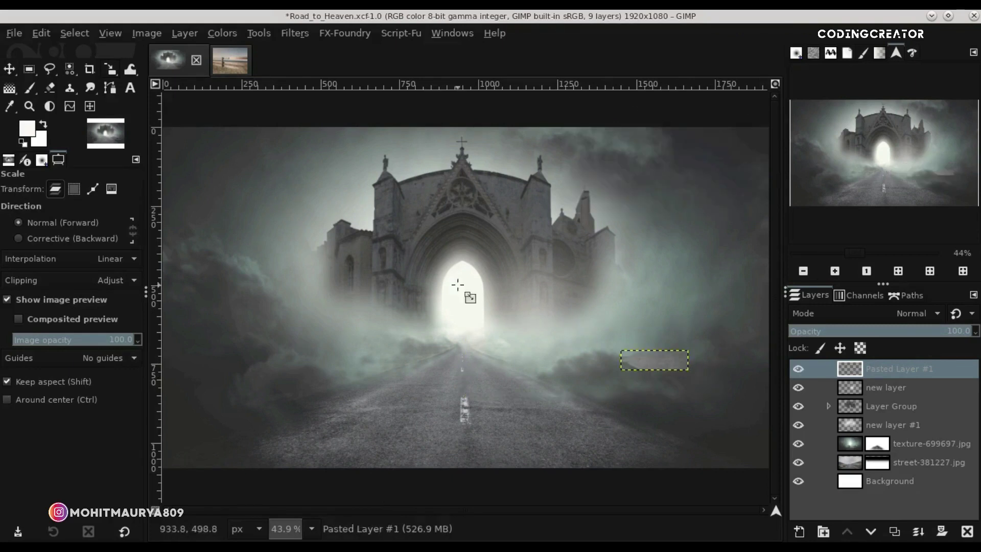
{"action": "left_click", "coordinate": [112, 72]}
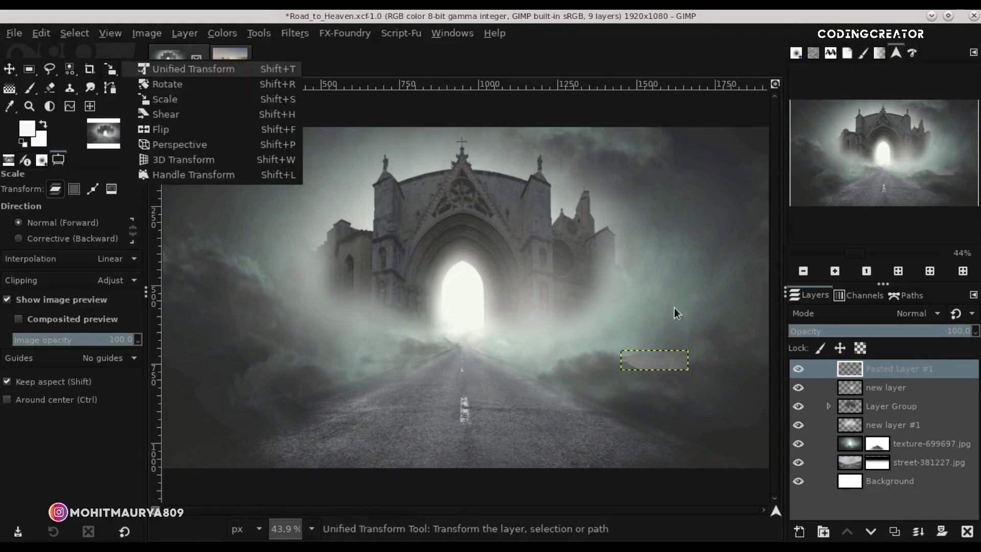
{"action": "key", "text": "shift+t"}
Reshape the small plank in perspective with Unified Transform, tilting its ends and pointed tip
{"action": "left_click", "coordinate": [714, 388]}
{"action": "scroll", "coordinate": [713, 388], "scroll_direction": "up", "scroll_amount": 1}
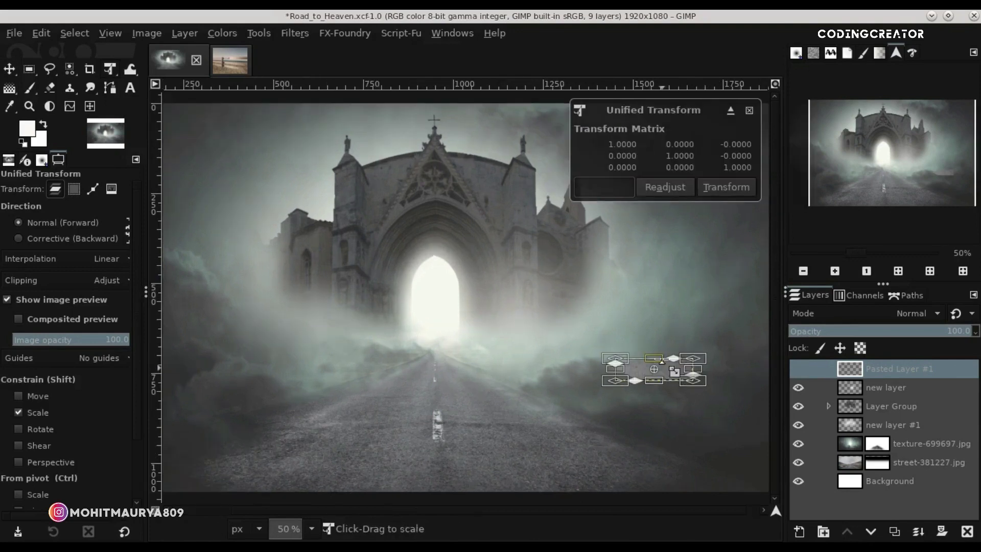
{"action": "scroll", "coordinate": [727, 513], "scroll_direction": "right", "scroll_amount": 1}
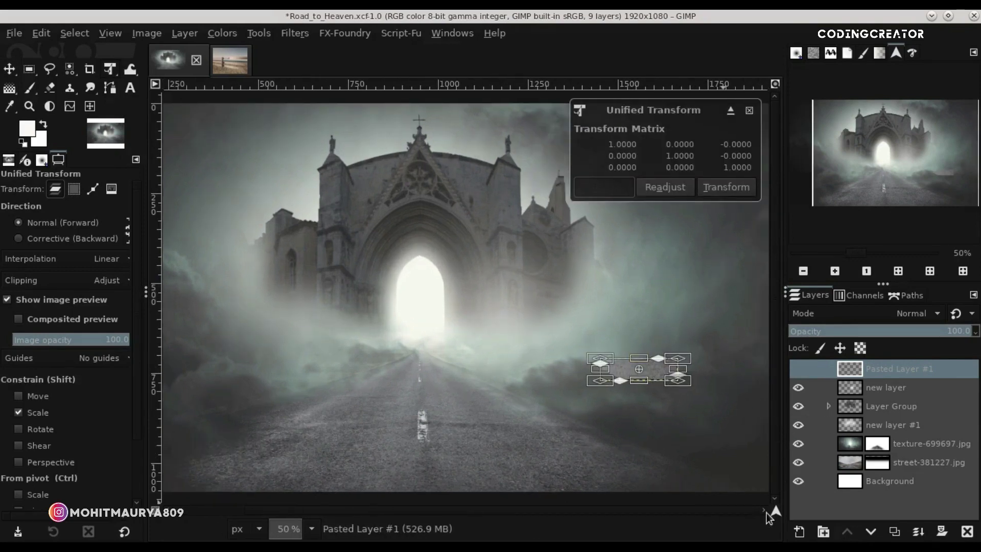
{"action": "left_click_drag", "start_coordinate": [776, 511], "coordinate": [787, 524]}
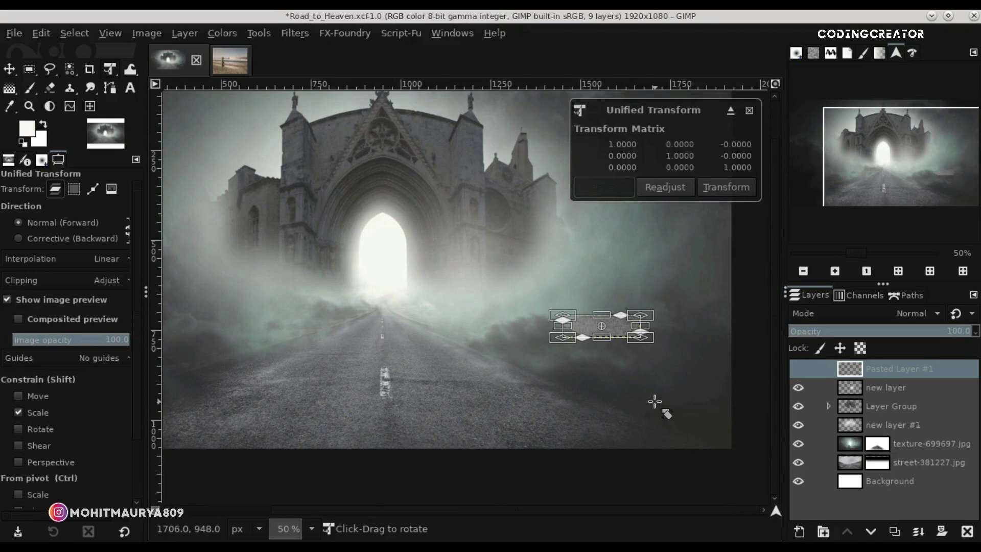
{"action": "scroll", "coordinate": [639, 398], "scroll_direction": "up", "scroll_amount": 1, "text": "ctrl"}
{"action": "mouse_move", "coordinate": [535, 288]}
{"action": "left_mouse_down"}
{"action": "mouse_move", "coordinate": [552, 288]}
{"action": "mouse_move", "coordinate": [533, 317]}
{"action": "mouse_move", "coordinate": [552, 310]}
{"action": "left_mouse_up"}
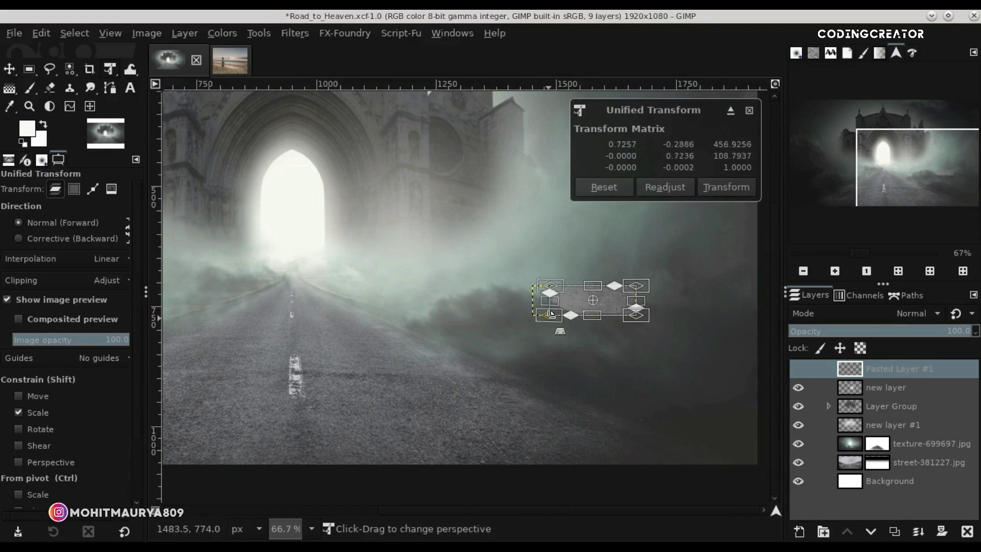
{"action": "left_click_drag", "start_coordinate": [636, 309], "coordinate": [643, 325]}
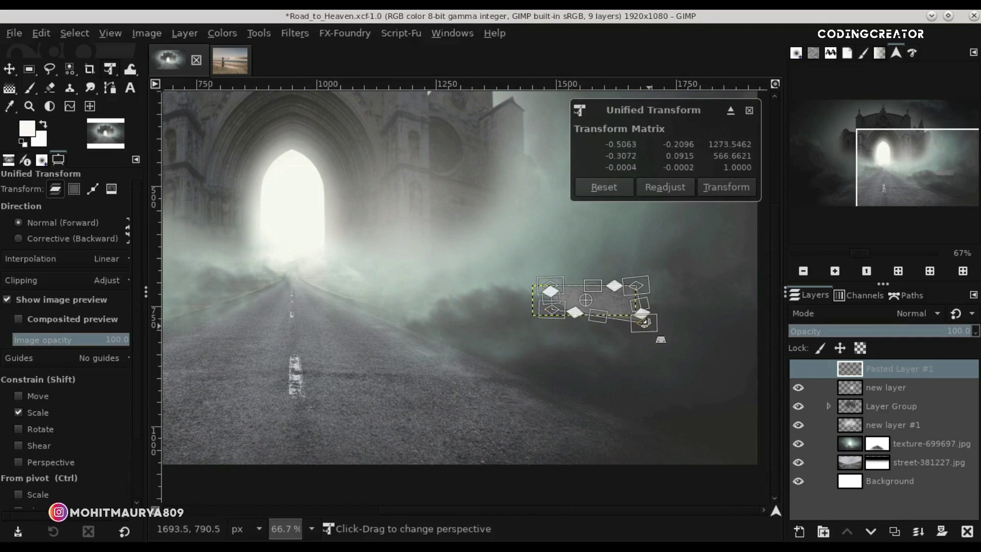
{"action": "scroll", "coordinate": [642, 324], "scroll_direction": "up", "scroll_amount": 1, "text": "ctrl"}
{"action": "scroll", "coordinate": [646, 326], "scroll_direction": "up", "scroll_amount": 2, "text": "ctrl"}
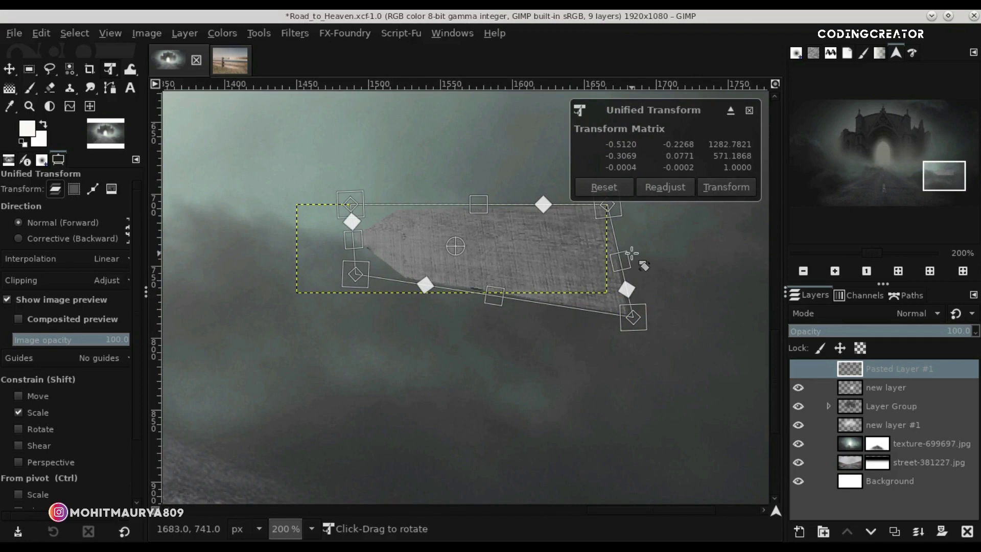
{"action": "left_click_drag", "start_coordinate": [350, 204], "coordinate": [344, 216]}
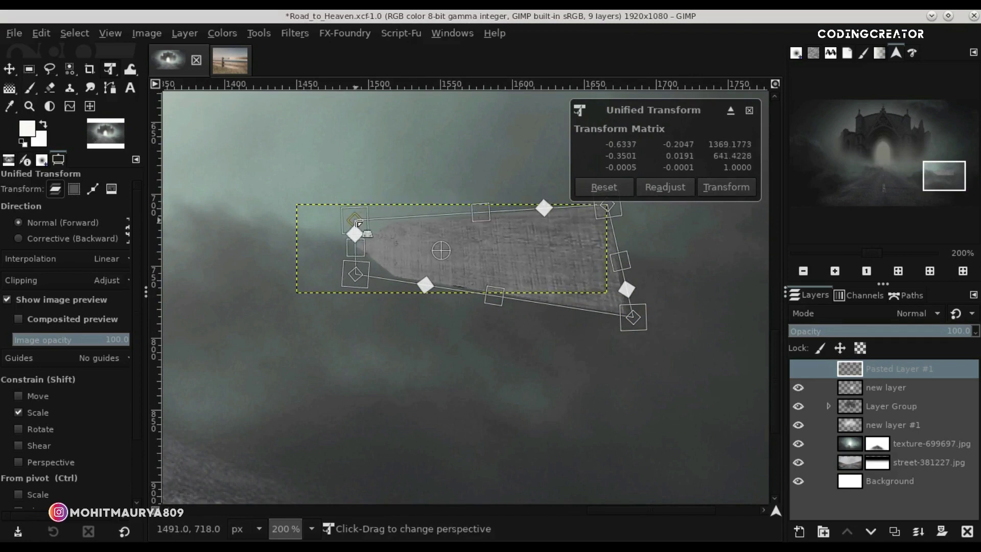
{"action": "left_click_drag", "start_coordinate": [345, 218], "coordinate": [352, 219]}
{"action": "key", "text": "Return"}
{"action": "scroll", "coordinate": [352, 217], "scroll_direction": "down", "scroll_amount": 3}
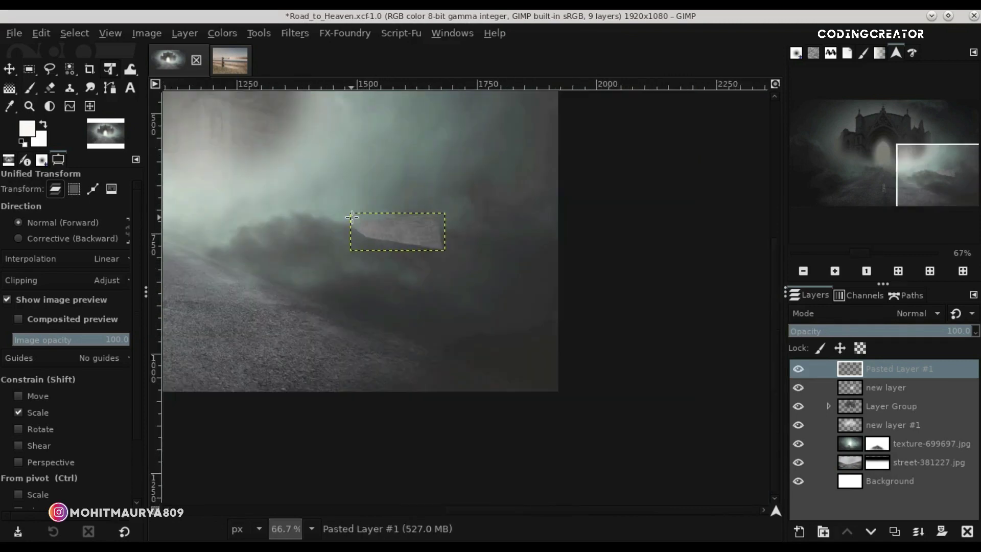
{"action": "scroll", "coordinate": [352, 217], "scroll_direction": "down", "scroll_amount": 1}
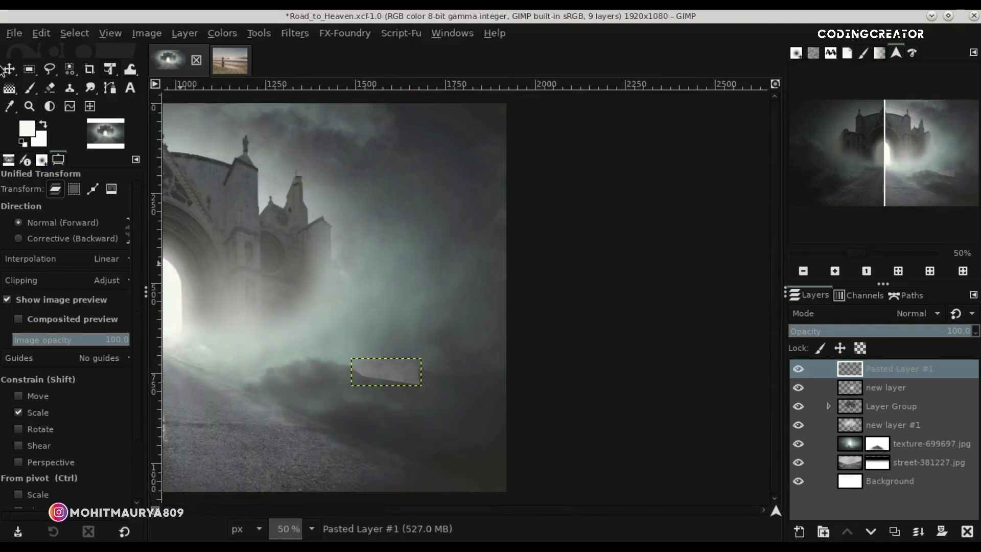
Nudge the board slightly upward above the fog and check its placement
{"action": "left_click", "coordinate": [9, 69]}
{"action": "left_click_drag", "start_coordinate": [383, 367], "coordinate": [383, 364]}
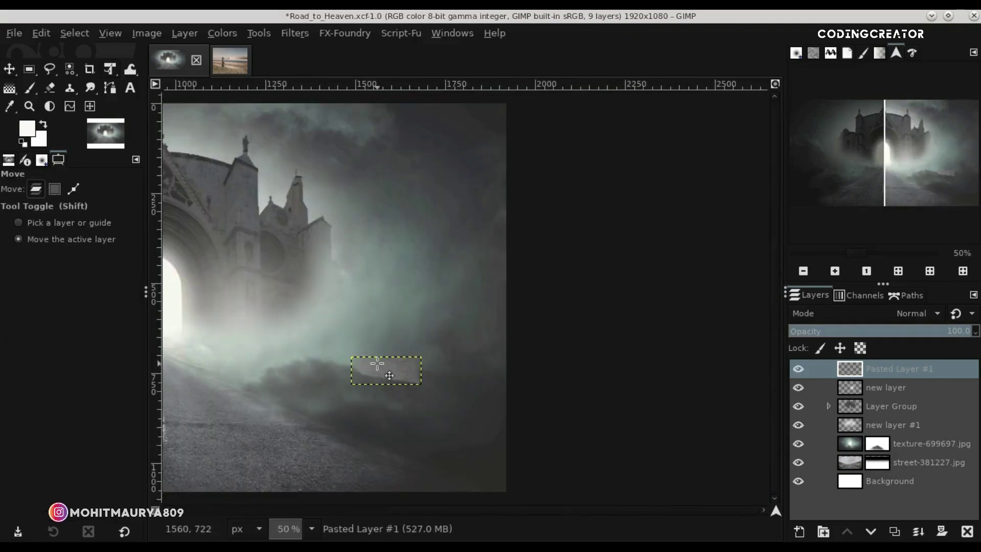
{"action": "scroll", "coordinate": [389, 375], "scroll_direction": "down", "scroll_amount": 2}
{"action": "scroll", "coordinate": [611, 328], "scroll_direction": "up", "scroll_amount": 1}
{"action": "scroll", "coordinate": [588, 340], "scroll_direction": "up", "scroll_amount": 2}
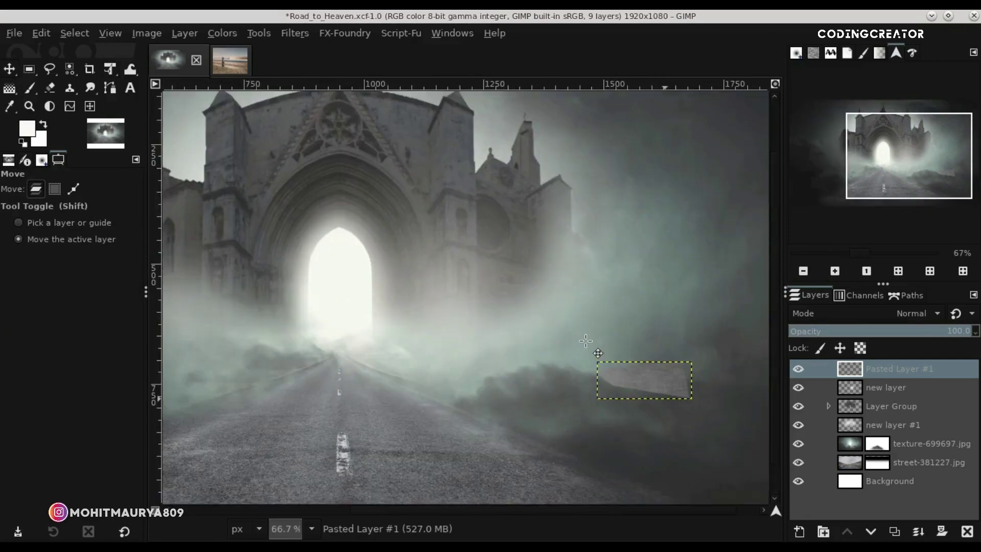
{"action": "scroll", "coordinate": [593, 508], "scroll_direction": "right", "scroll_amount": 1}
{"action": "scroll", "coordinate": [624, 383], "scroll_direction": "up", "scroll_amount": 1}
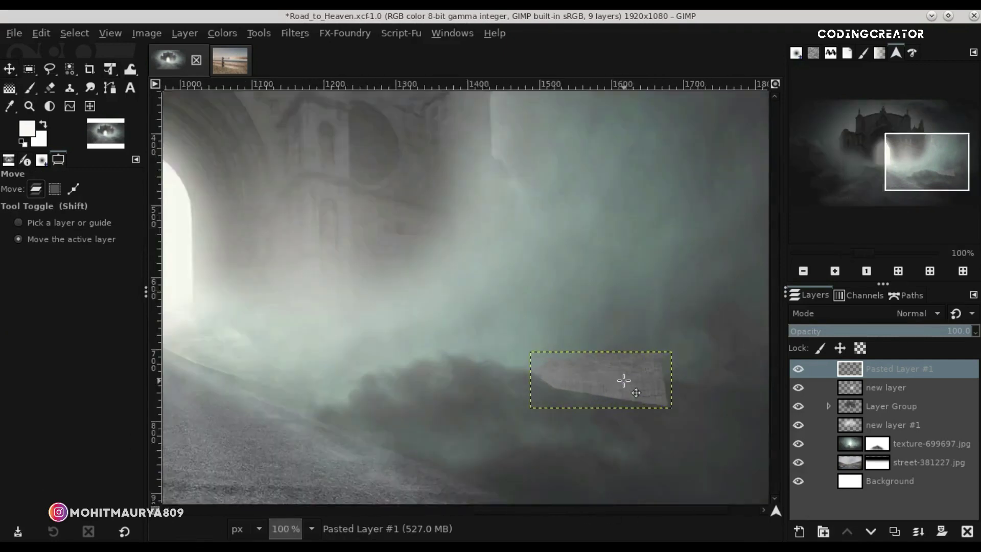
{"action": "scroll", "coordinate": [624, 380], "scroll_direction": "up", "scroll_amount": 1}
{"action": "scroll", "coordinate": [624, 381], "scroll_direction": "down", "scroll_amount": 1}
{"action": "scroll", "coordinate": [624, 380], "scroll_direction": "down", "scroll_amount": 2}
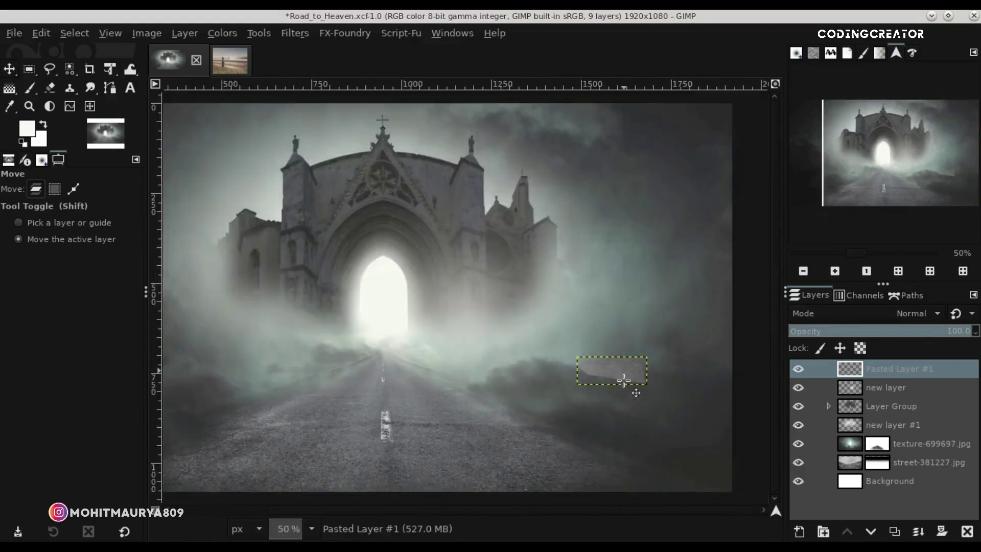
{"action": "scroll", "coordinate": [626, 383], "scroll_direction": "down", "scroll_amount": 1}
{"action": "left_click", "coordinate": [846, 373]}
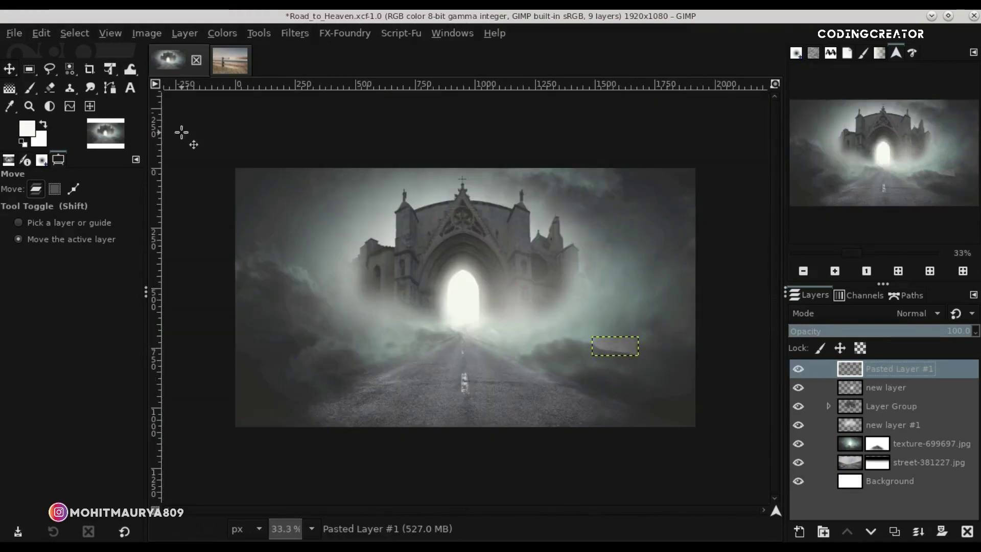
Open the floor-1256804.jpg wooden floor image
{"action": "left_click", "coordinate": [15, 34]}
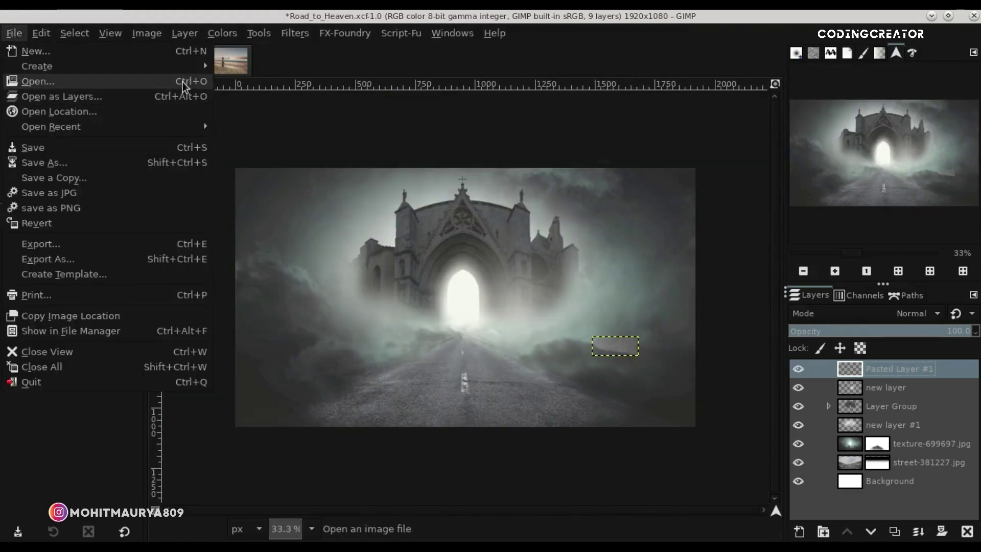
{"action": "left_click", "coordinate": [184, 82]}
{"action": "left_click", "coordinate": [240, 189]}
{"action": "key", "text": "Return"}
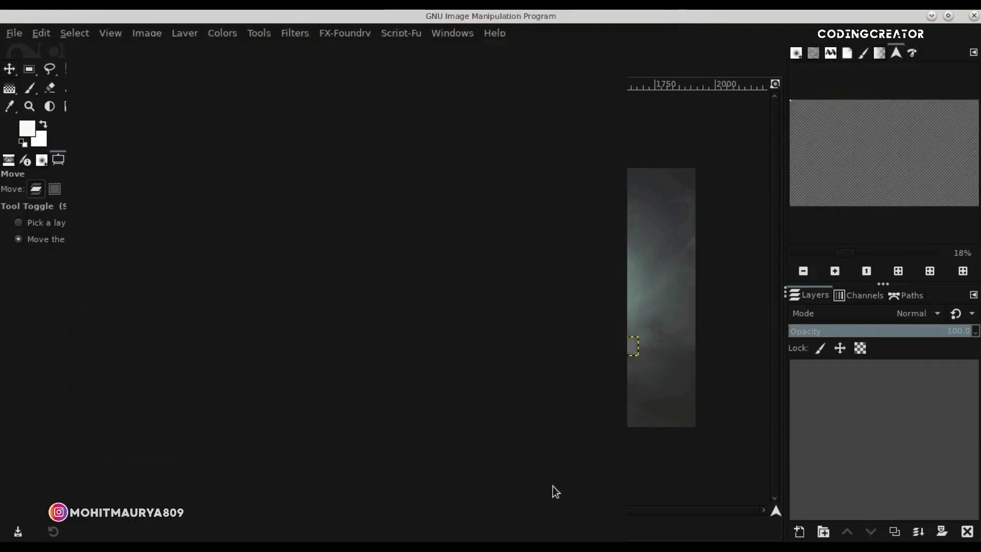
Copy a 464 × 2032 strip of the leftmost plank and return to Road_to_Heaven
{"action": "key", "text": "r"}
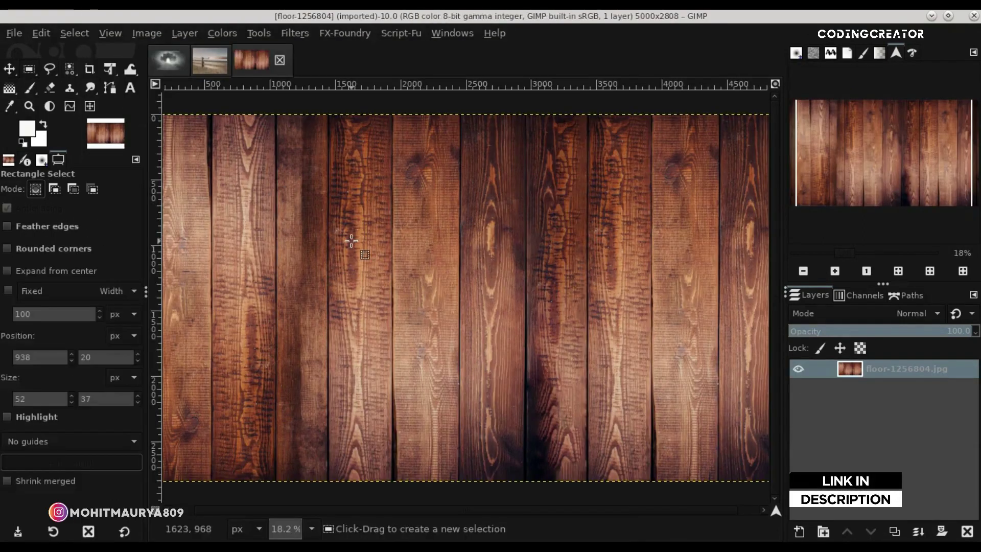
{"action": "key", "text": "minus"}
{"action": "left_click_drag", "start_coordinate": [245, 219], "coordinate": [290, 396]}
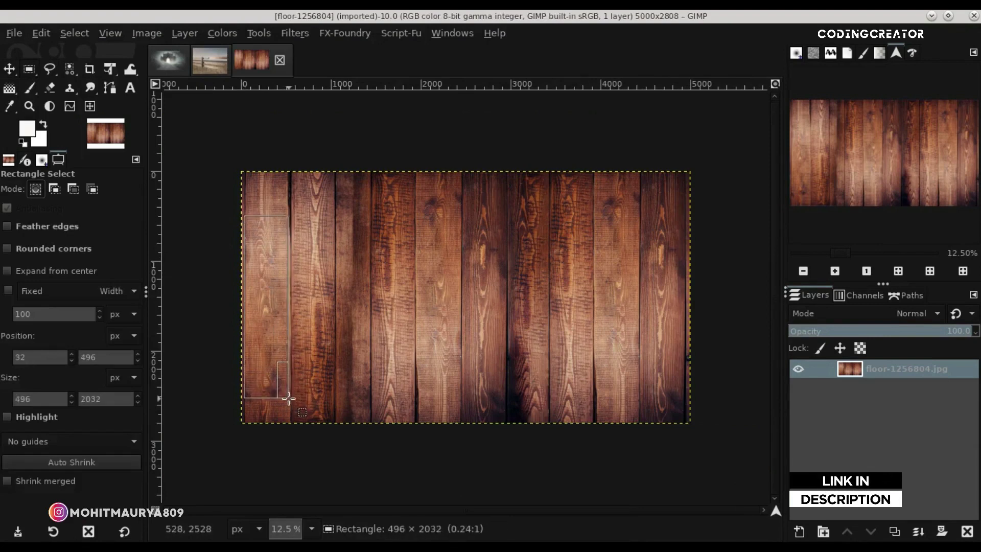
{"action": "left_click_drag", "start_coordinate": [289, 398], "coordinate": [289, 398]}
{"action": "left_click_drag", "start_coordinate": [256, 325], "coordinate": [260, 324]}
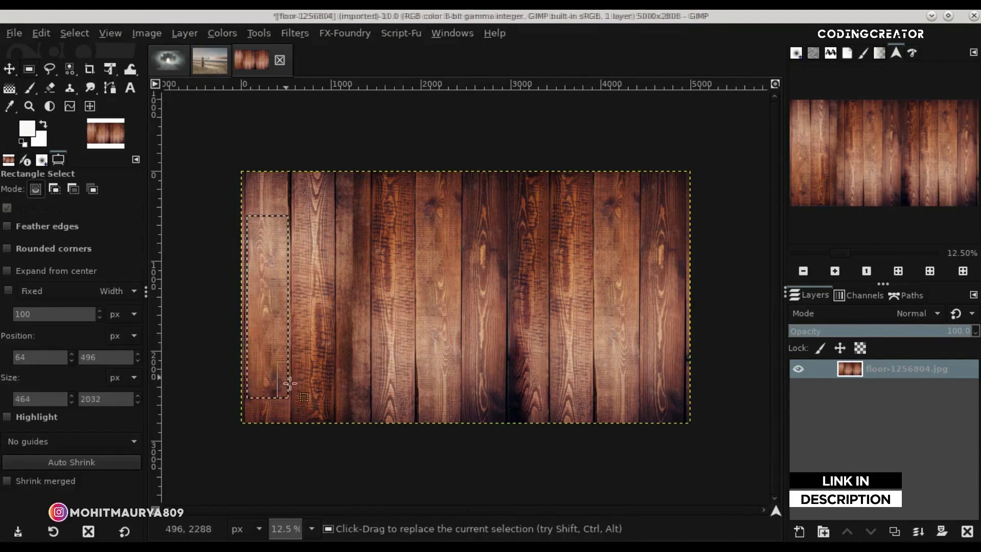
{"action": "key", "text": "Return"}
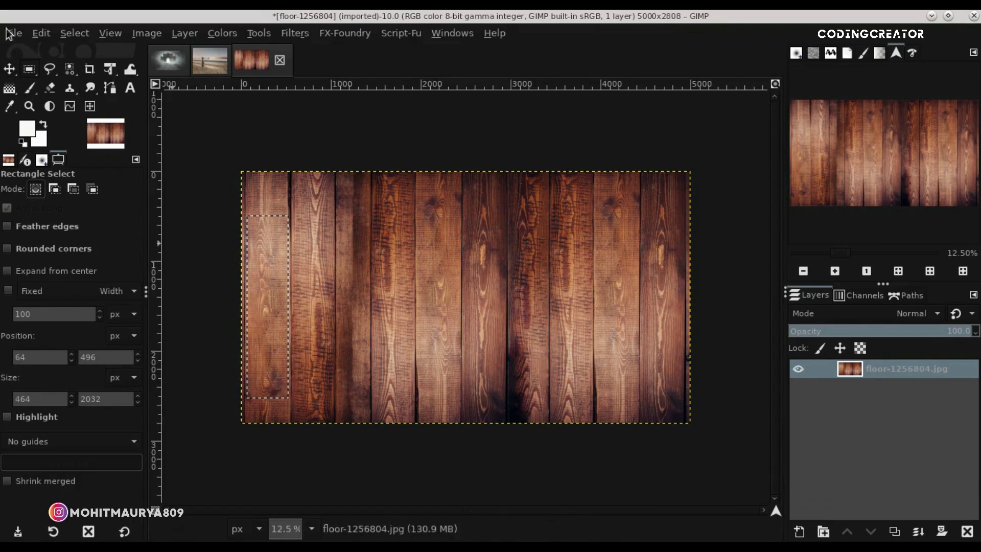
{"action": "left_click", "coordinate": [43, 34]}
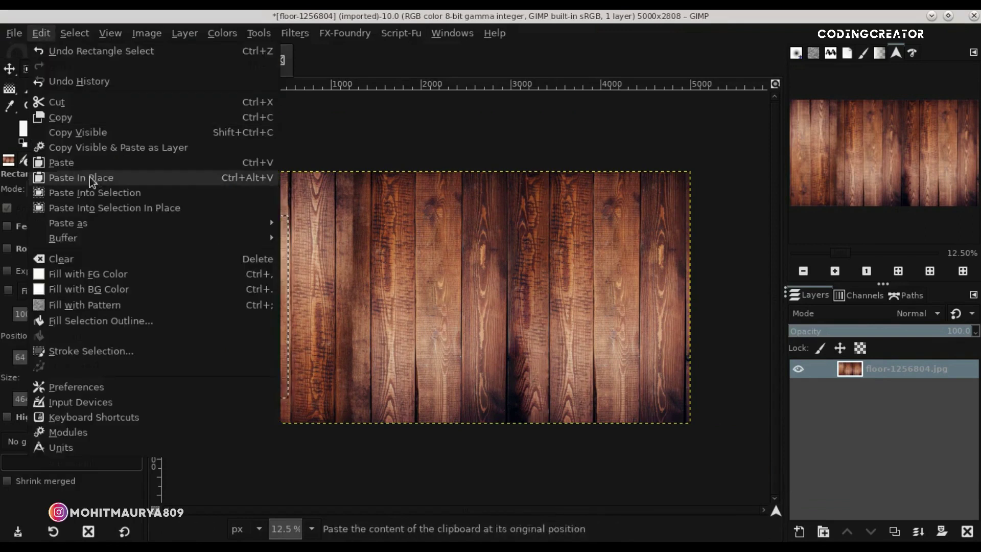
{"action": "left_click", "coordinate": [111, 117]}
{"action": "left_click", "coordinate": [156, 61]}
{"action": "left_click", "coordinate": [41, 33]}
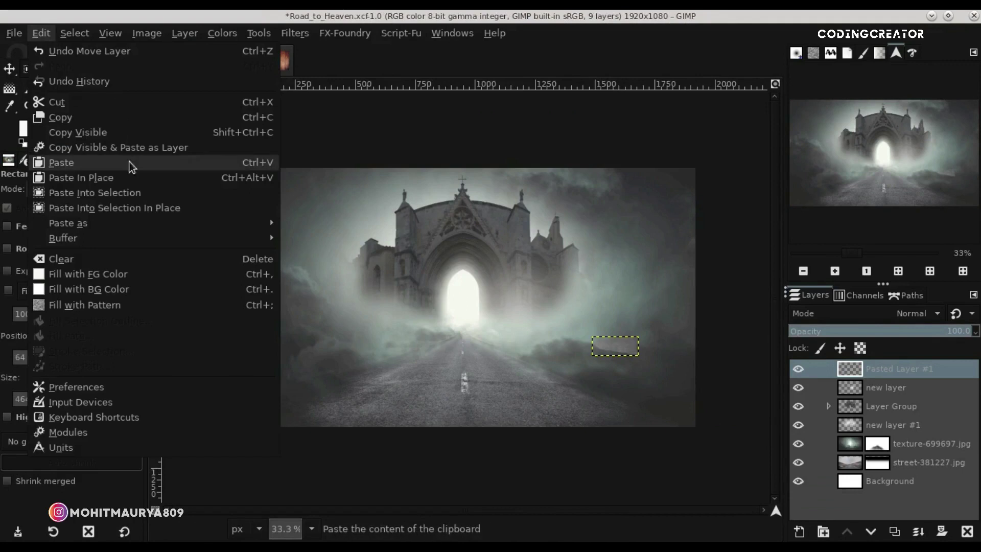
Paste the plank as a new layer and shrink it proportionally
{"action": "mouse_move", "coordinate": [69, 223]}
{"action": "left_click", "coordinate": [303, 223]}
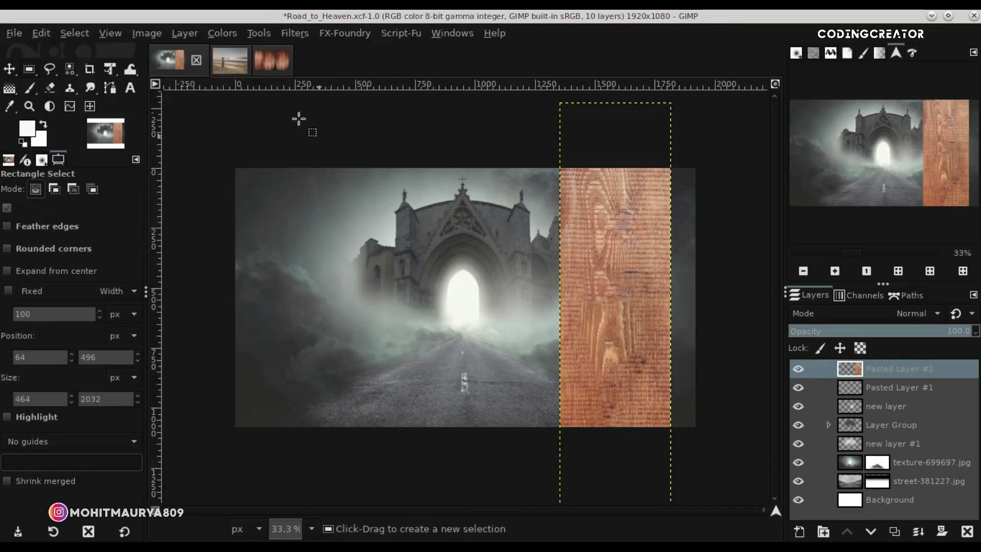
{"action": "left_click_drag", "start_coordinate": [116, 88], "coordinate": [188, 102]}
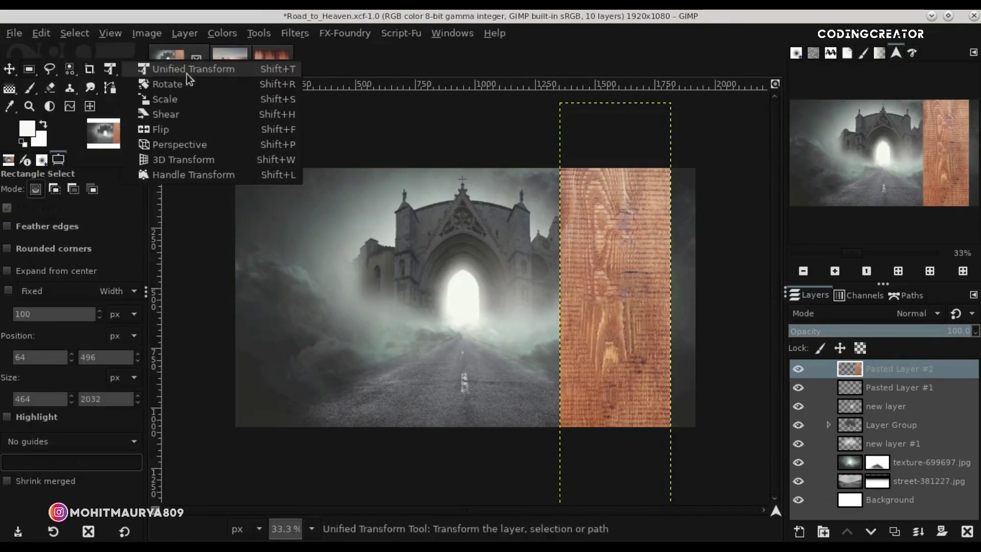
{"action": "left_click", "coordinate": [645, 362]}
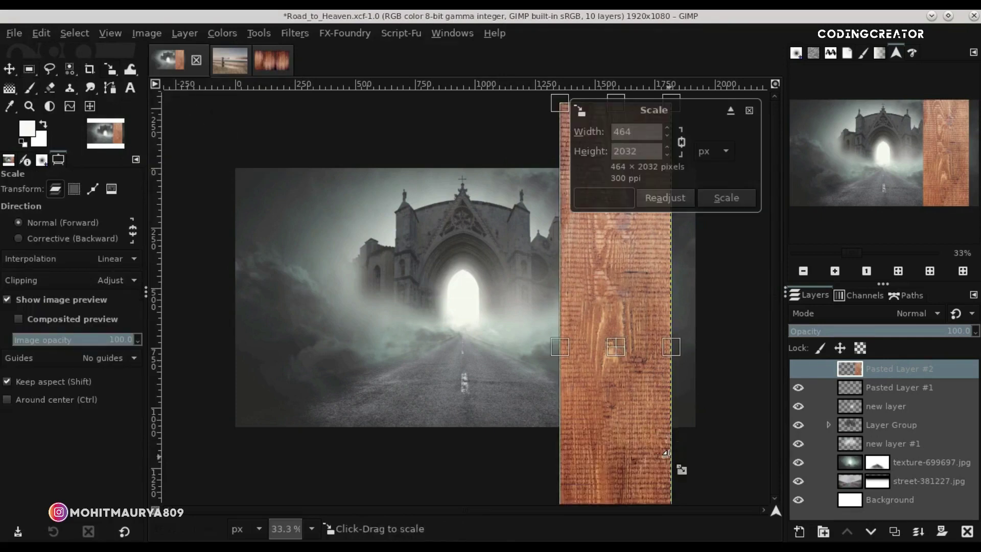
{"action": "mouse_move", "coordinate": [667, 493]}
{"action": "left_mouse_down"}
{"action": "mouse_move", "coordinate": [624, 312]}
{"action": "mouse_move", "coordinate": [640, 361]}
{"action": "left_mouse_up"}
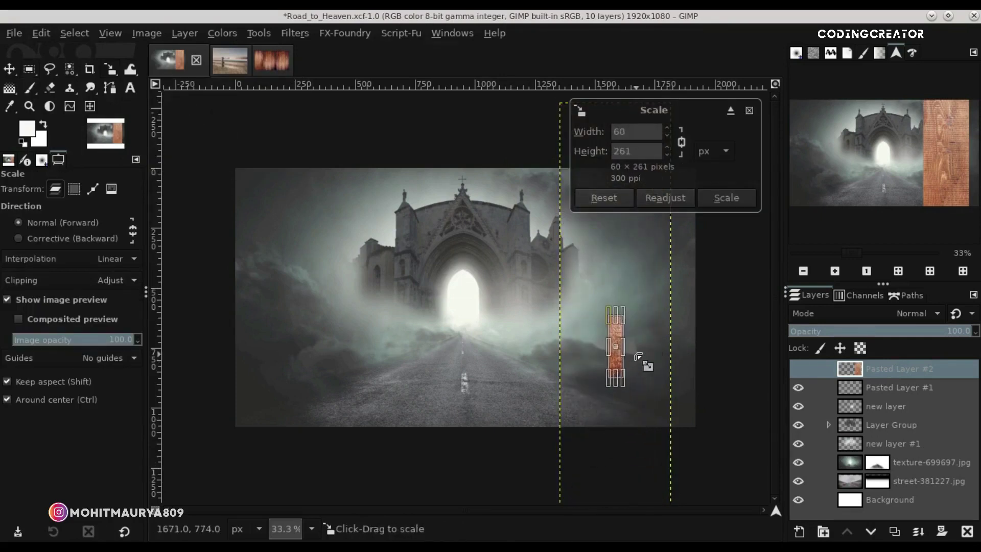
{"action": "key", "text": "1"}
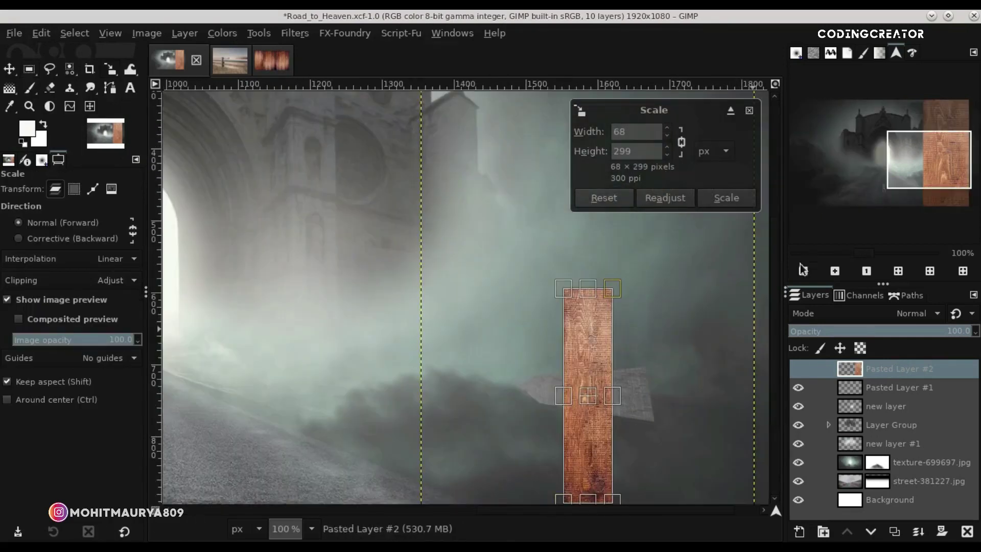
{"action": "left_click_drag", "start_coordinate": [775, 285], "coordinate": [774, 361]}
Unlink the aspect ratio and resize the plank into a thin post 397 px tall
{"action": "left_click", "coordinate": [684, 142]}
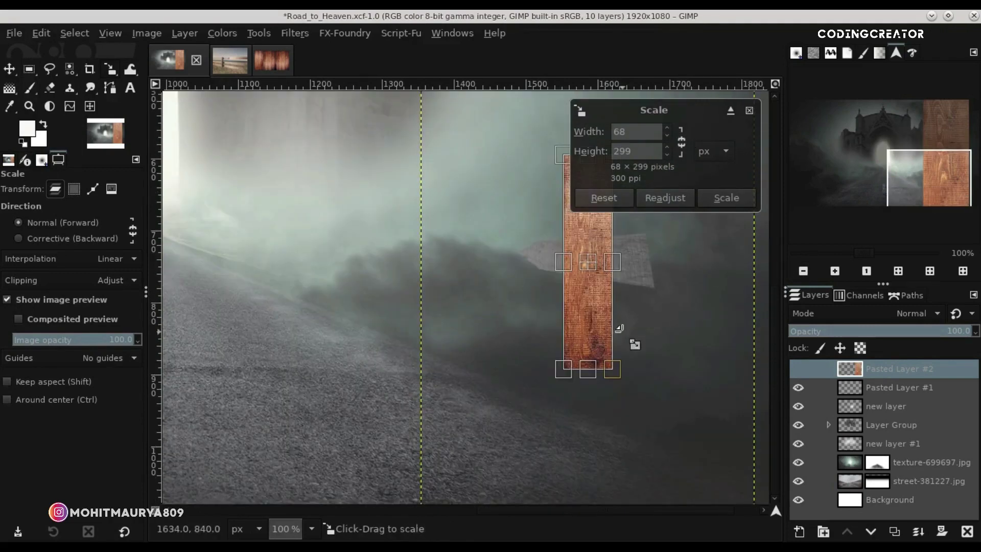
{"action": "left_click_drag", "start_coordinate": [610, 372], "coordinate": [619, 430]}
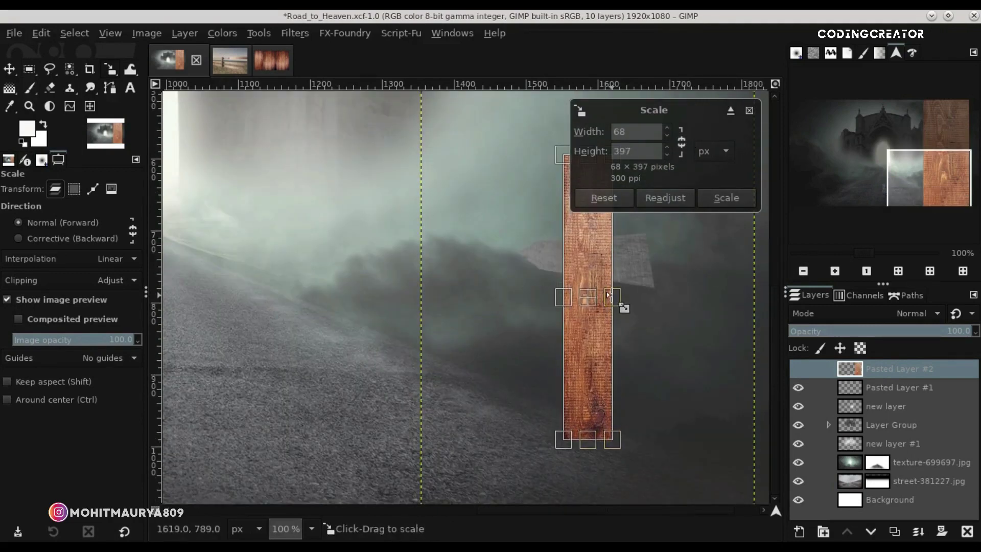
{"action": "left_click_drag", "start_coordinate": [612, 299], "coordinate": [585, 298]}
{"action": "key", "text": "Return"}
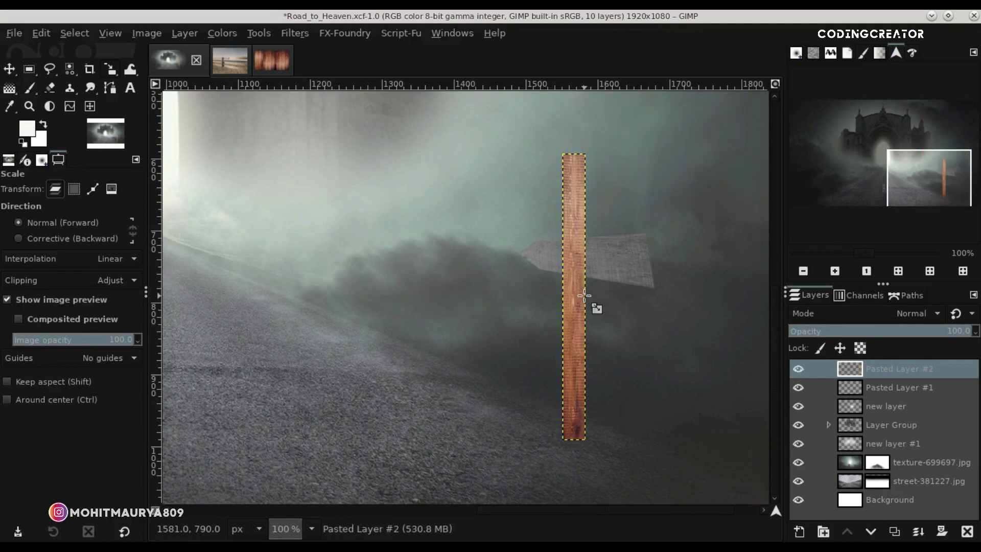
{"action": "scroll", "coordinate": [584, 295], "scroll_direction": "down", "scroll_amount": 3}
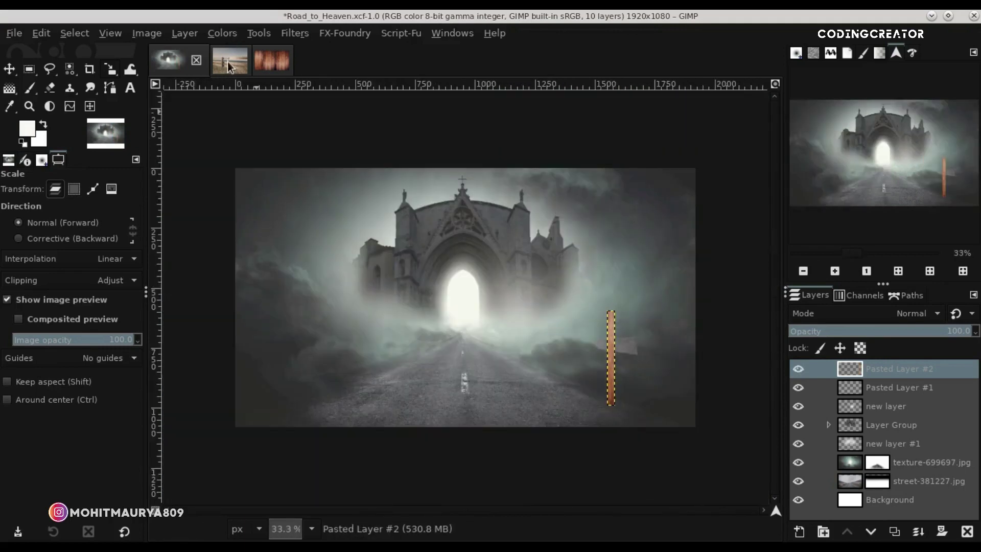
{"action": "left_click", "coordinate": [228, 61]}
Close the fence and floor images without saving
{"action": "left_click", "coordinate": [240, 61]}
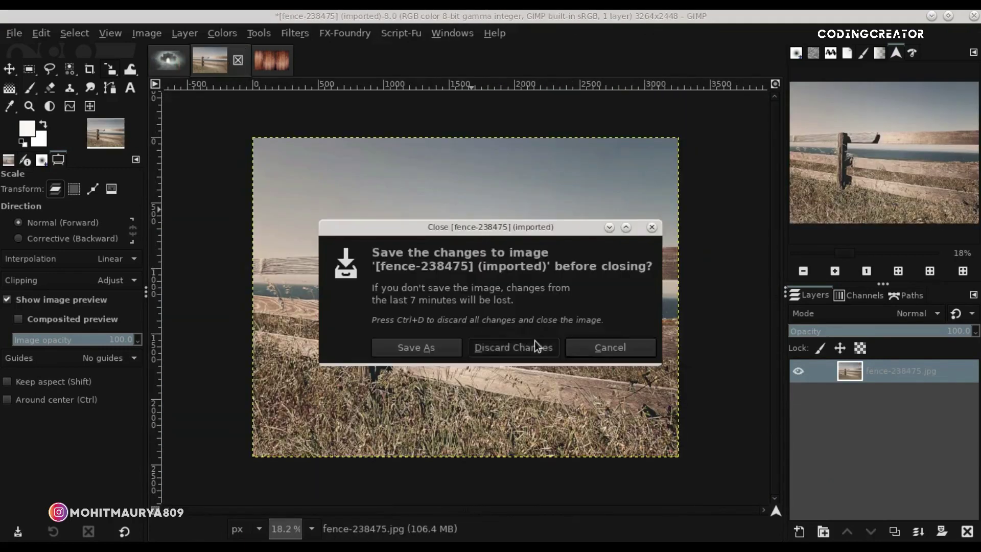
{"action": "left_click", "coordinate": [534, 341]}
{"action": "left_click", "coordinate": [239, 59]}
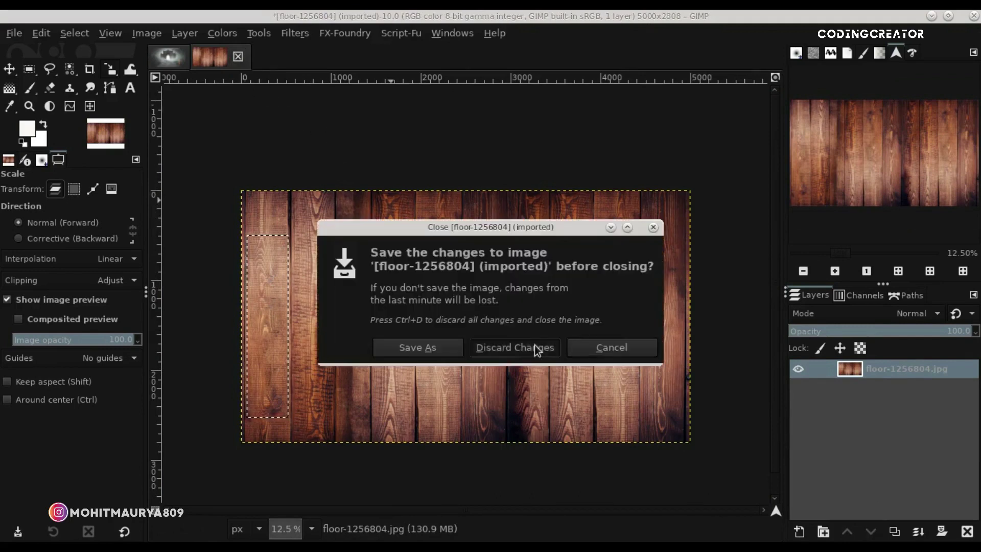
{"action": "left_click", "coordinate": [534, 348]}
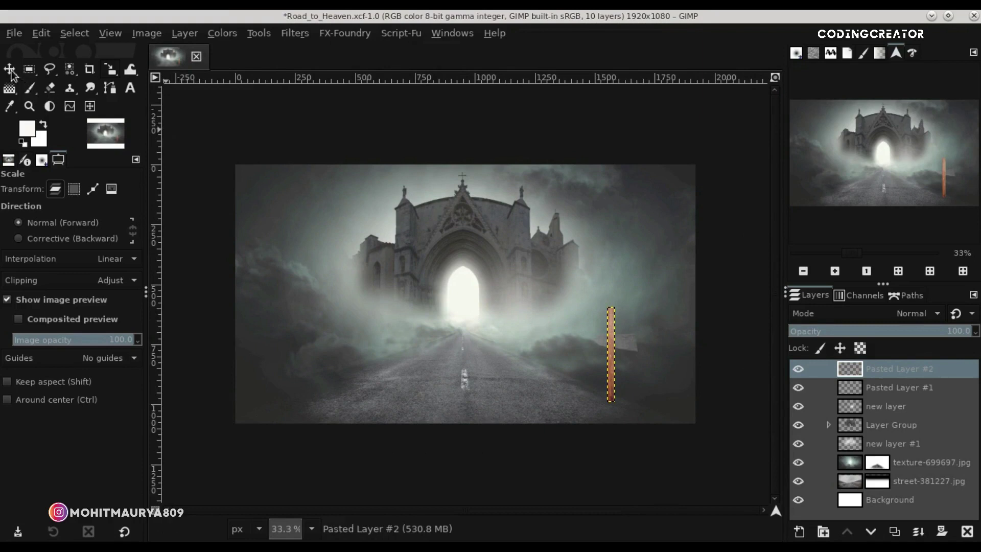
Move the wooden post layer below the grey sign board
{"action": "left_click", "coordinate": [10, 72]}
{"action": "left_click_drag", "start_coordinate": [912, 370], "coordinate": [869, 397]}
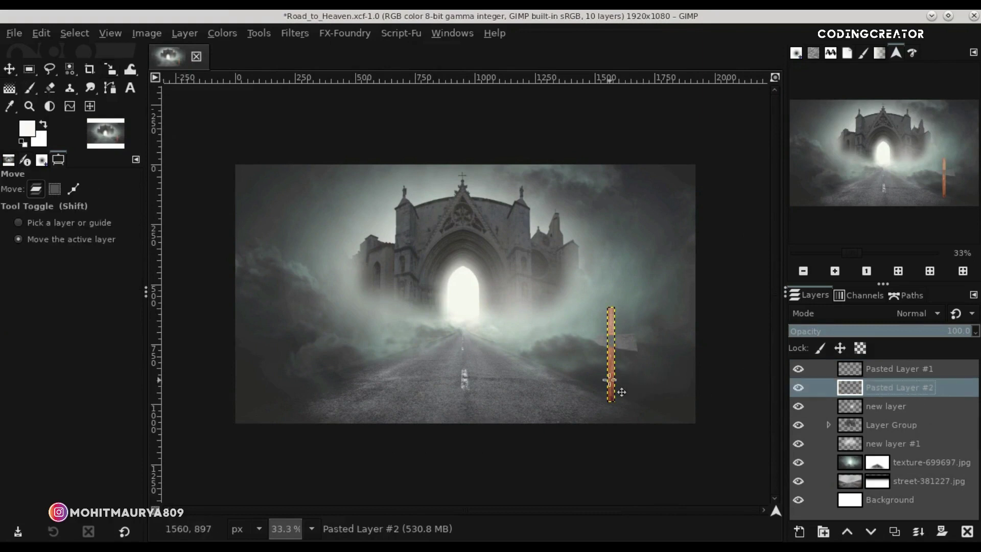
{"action": "scroll", "coordinate": [609, 379], "scroll_direction": "up", "scroll_amount": 2, "text": "ctrl"}
{"action": "scroll", "coordinate": [715, 424], "scroll_direction": "down", "scroll_amount": 1}
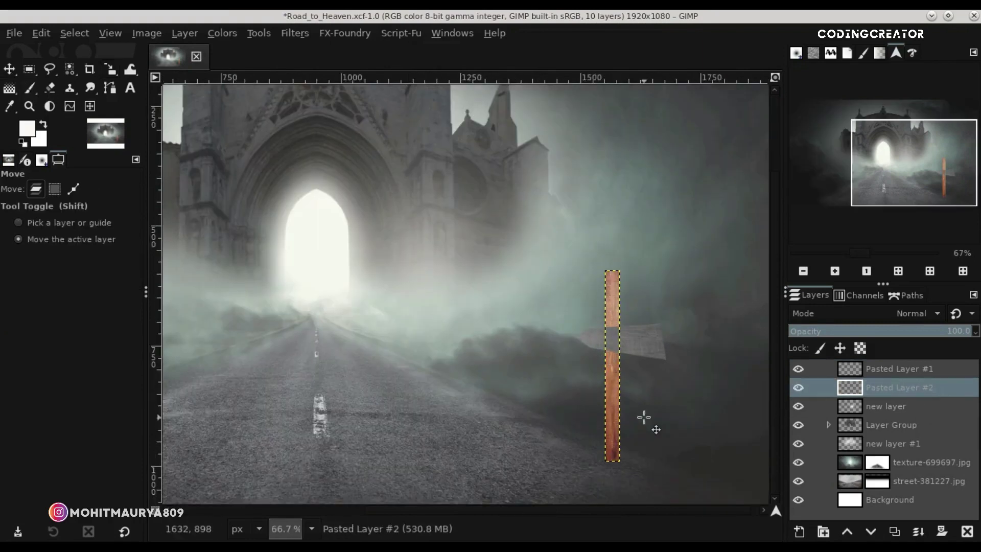
{"action": "left_click_drag", "start_coordinate": [641, 416], "coordinate": [644, 460]}
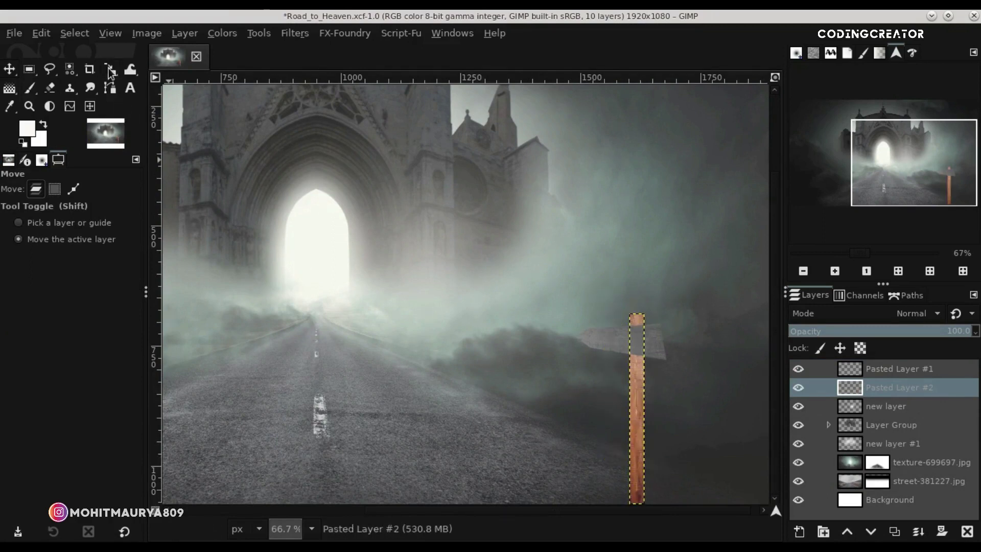
Scale the wooden post to 24×300 px and shift it down-left
{"action": "key", "text": "shift+s"}
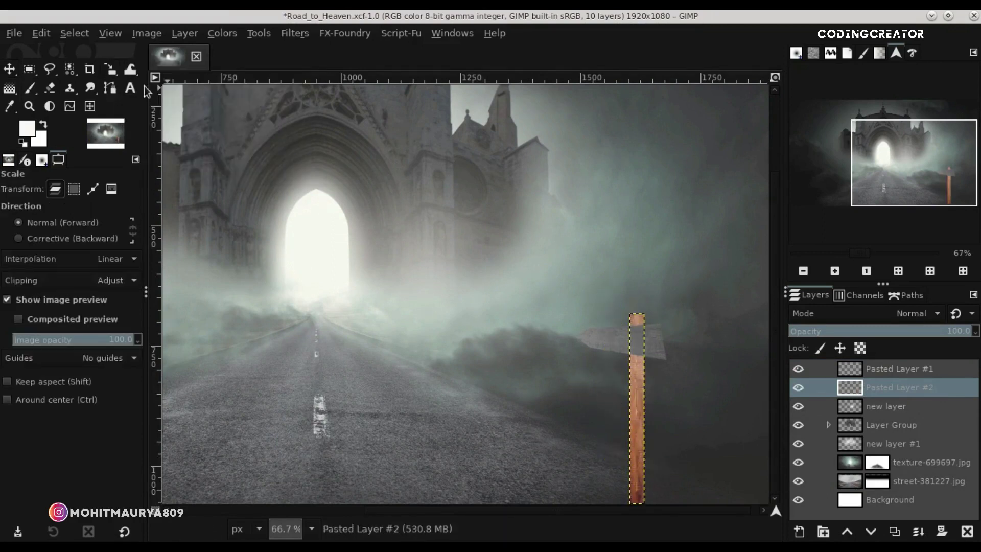
{"action": "left_click", "coordinate": [639, 469]}
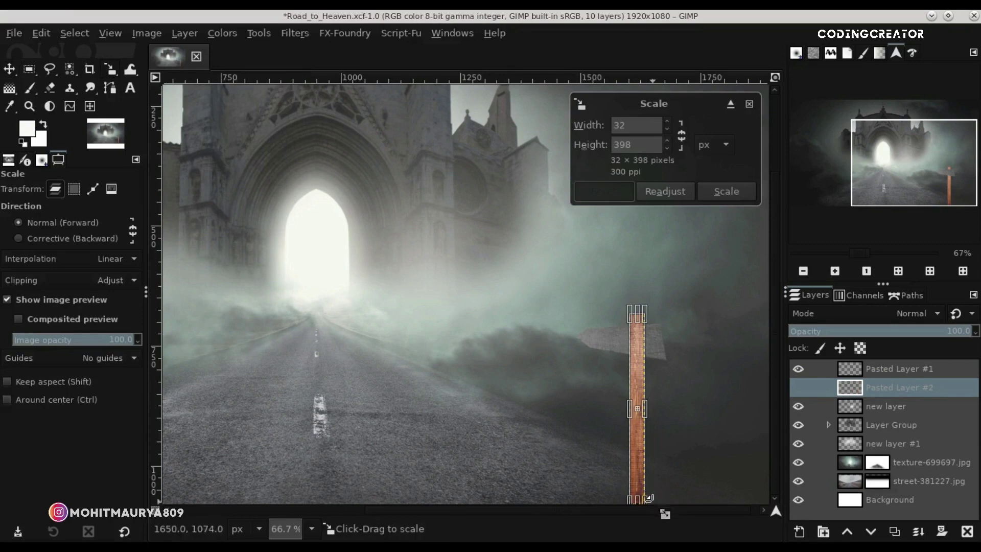
{"action": "left_click", "coordinate": [682, 136]}
{"action": "left_click_drag", "start_coordinate": [647, 499], "coordinate": [638, 451]}
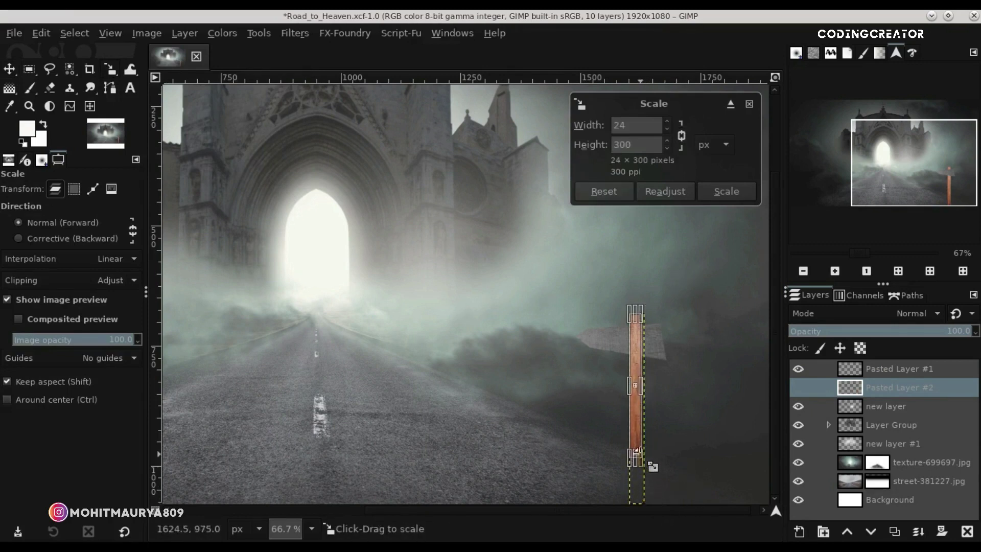
{"action": "left_click", "coordinate": [726, 191]}
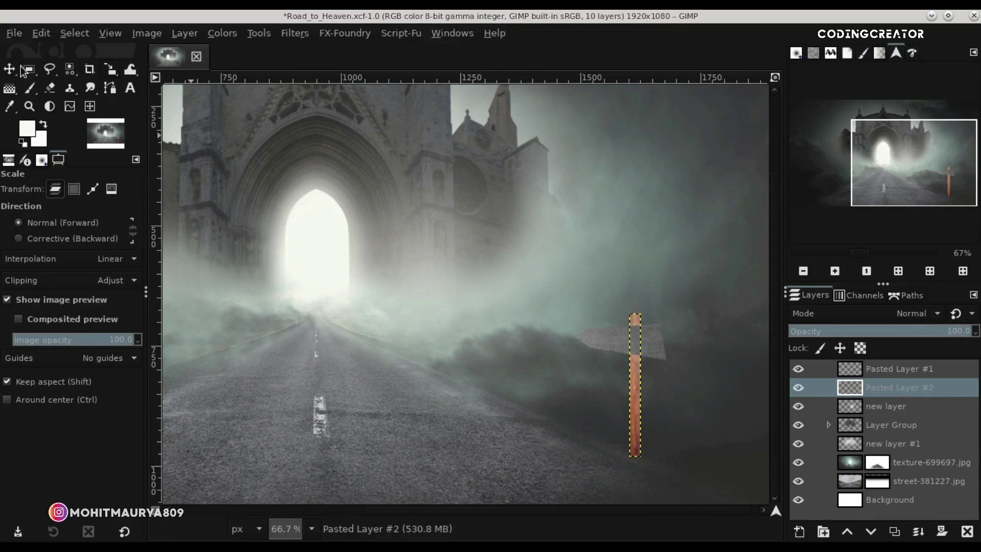
{"action": "left_click", "coordinate": [8, 72]}
{"action": "left_click_drag", "start_coordinate": [627, 405], "coordinate": [639, 438]}
Rotate the wooden post about -11° and nudge it up and right
{"action": "left_click_drag", "start_coordinate": [110, 69], "coordinate": [176, 80]}
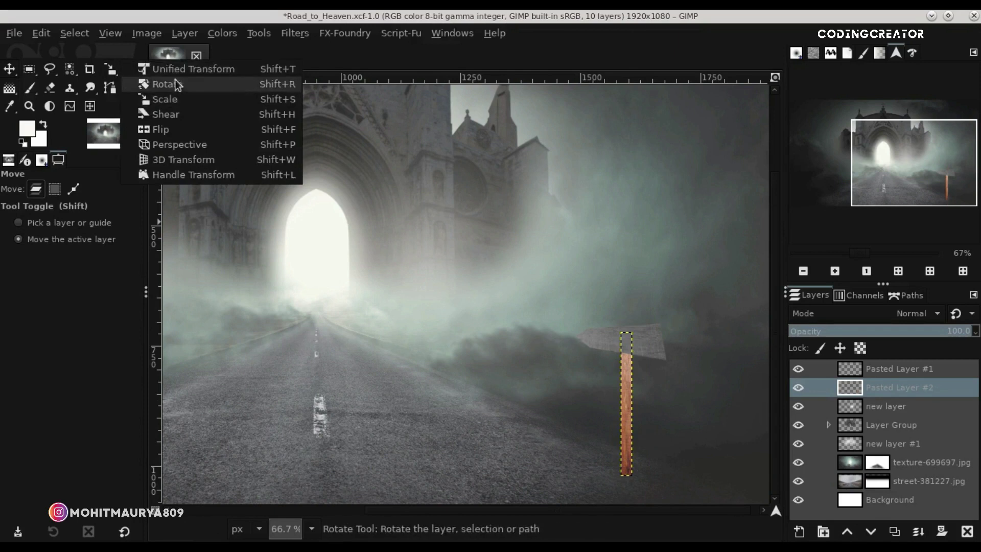
{"action": "left_click", "coordinate": [724, 420]}
{"action": "left_click_drag", "start_coordinate": [724, 420], "coordinate": [706, 429]}
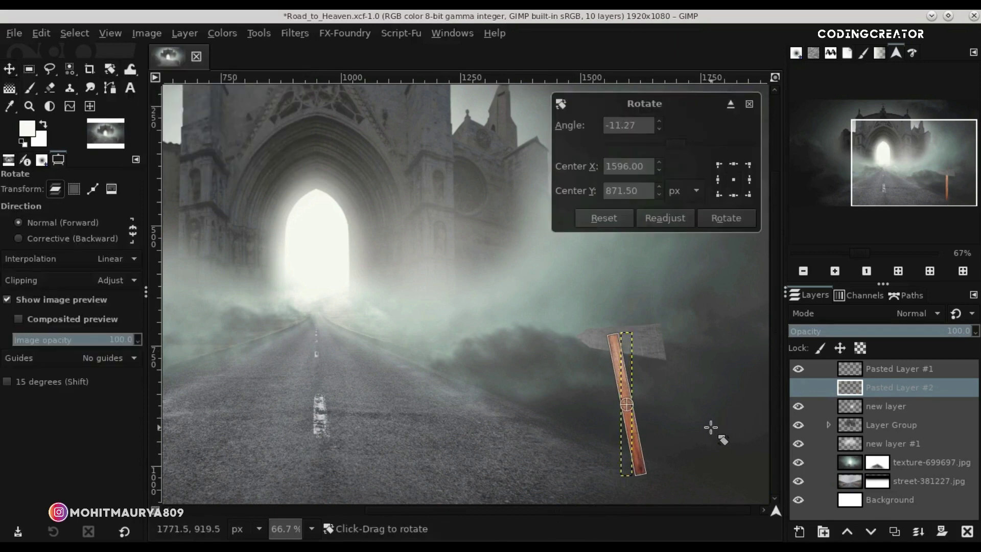
{"action": "key", "text": "Return"}
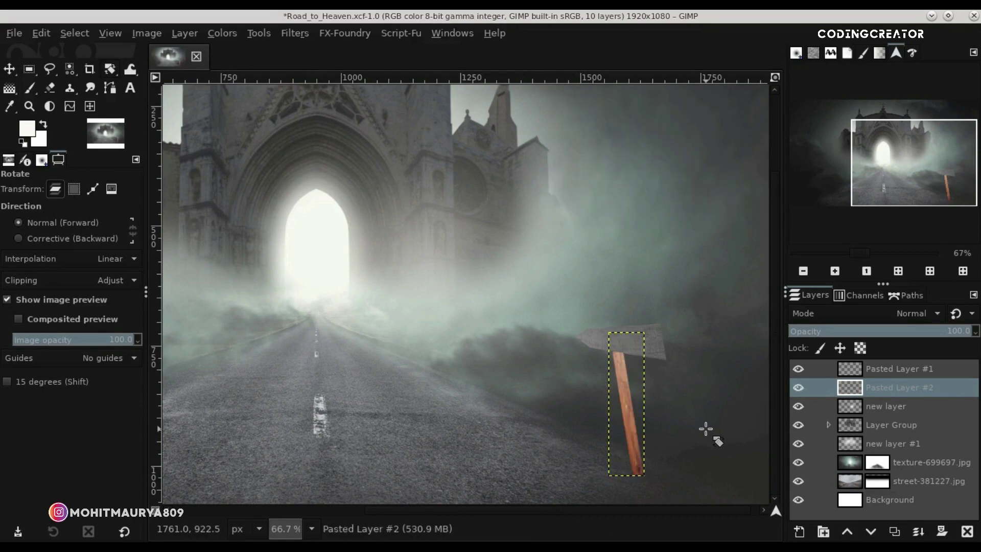
{"action": "left_click", "coordinate": [10, 70]}
{"action": "left_click_drag", "start_coordinate": [639, 440], "coordinate": [645, 437]}
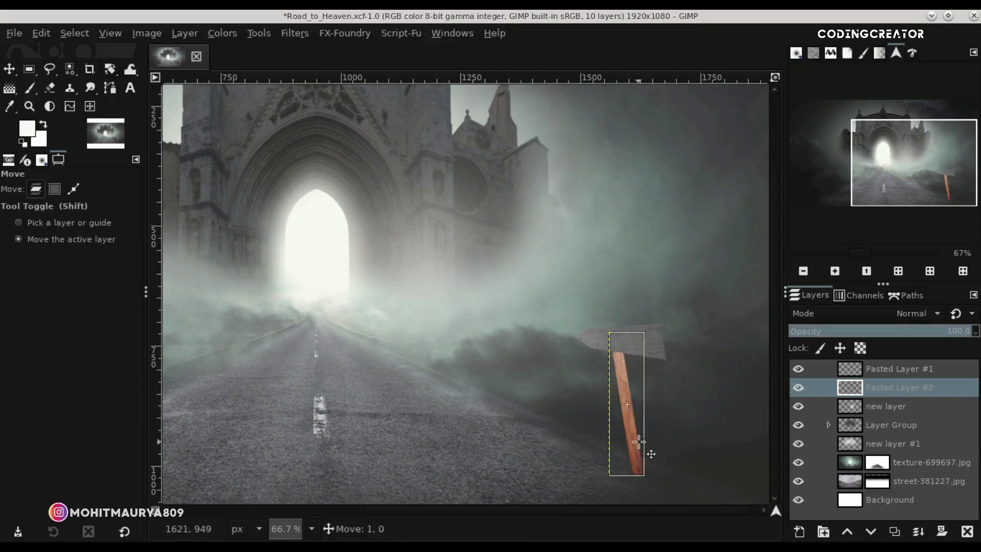
Make Pasted Layer #1 active, fit the image to the window, and save
{"action": "left_click", "coordinate": [884, 443]}
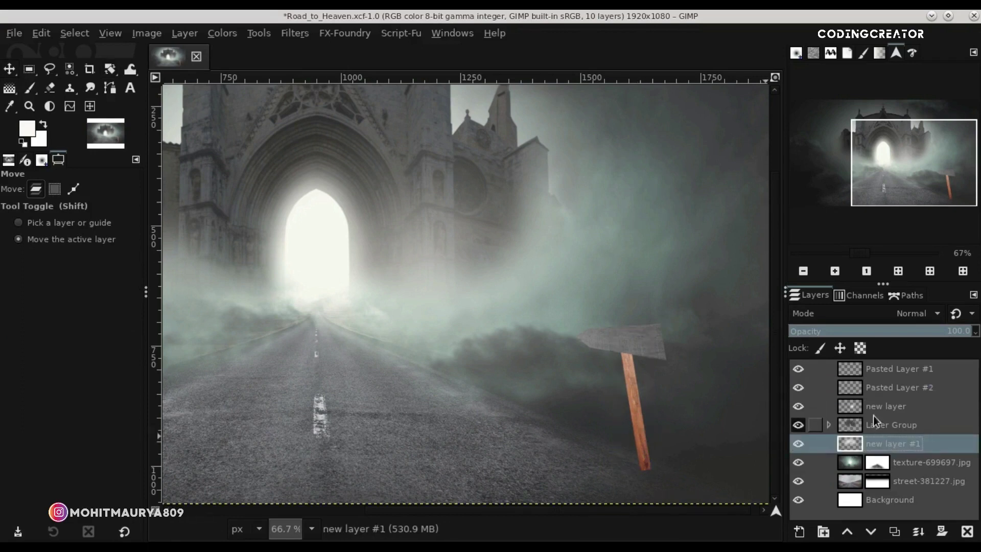
{"action": "left_click", "coordinate": [846, 372]}
{"action": "key", "text": "minus"}
{"action": "key", "text": "minus"}
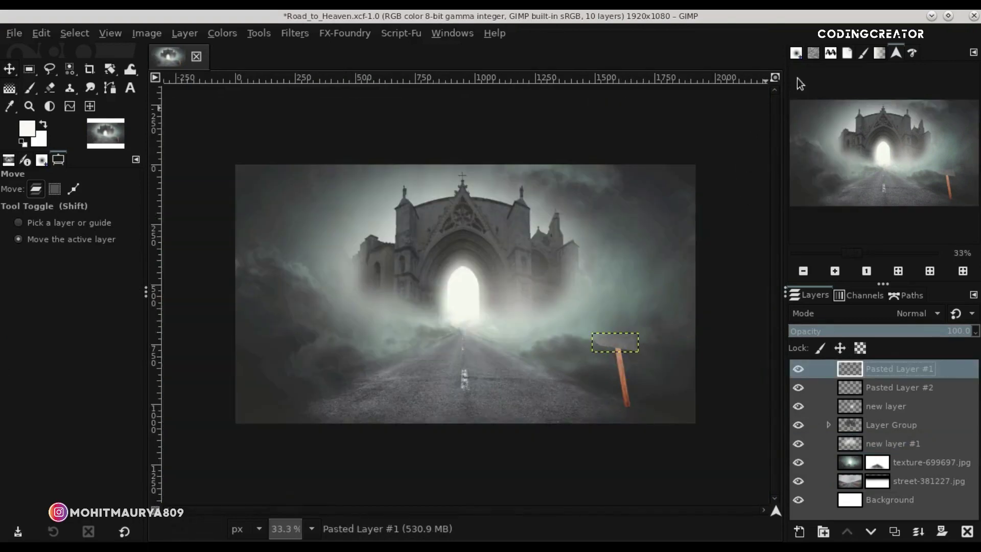
{"action": "left_click", "coordinate": [775, 78]}
{"action": "key", "text": "ctrl+s"}
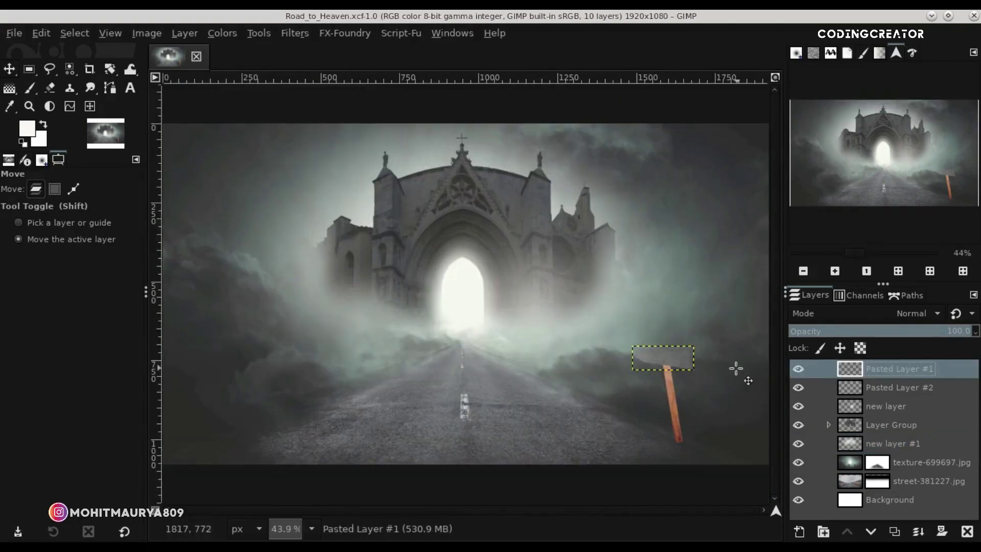
Move the grey sign board right toward the top of the post
{"action": "left_click_drag", "start_coordinate": [677, 371], "coordinate": [721, 371]}
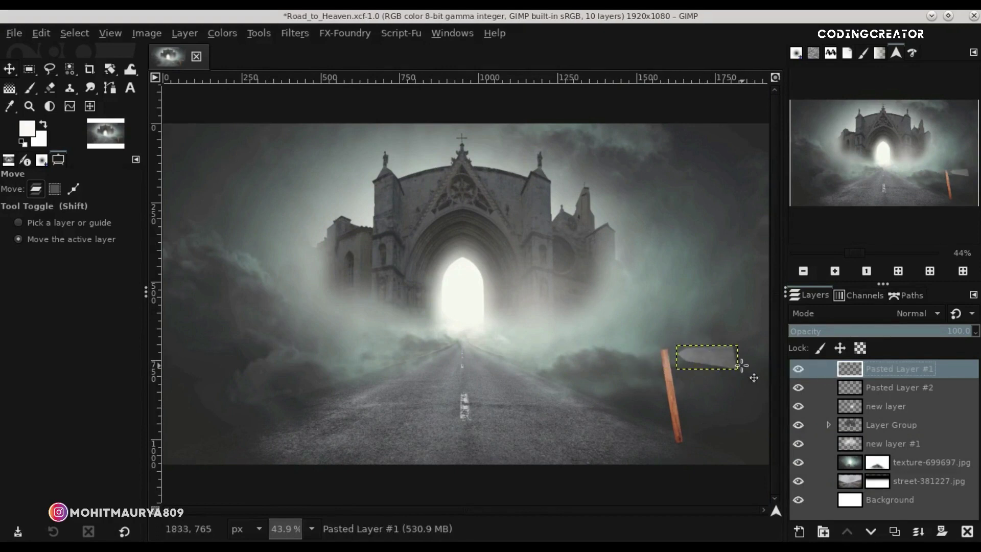
{"action": "scroll", "coordinate": [725, 364], "scroll_direction": "up", "scroll_amount": 2, "text": "ctrl"}
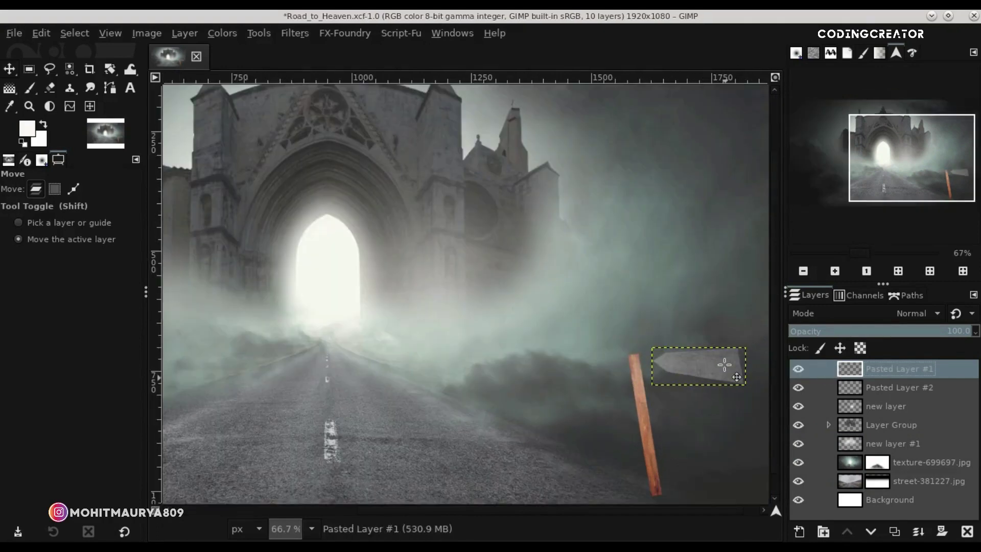
{"action": "right_click", "coordinate": [107, 71]}
Warp the grey sign board's corners in perspective with Unified Transform, applied twice
{"action": "left_click", "coordinate": [208, 69]}
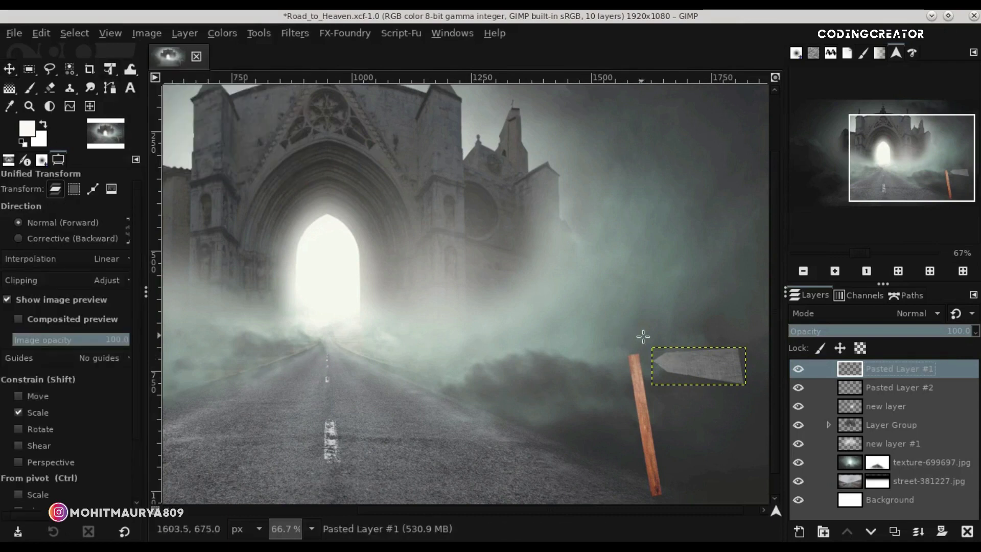
{"action": "left_click", "coordinate": [681, 363]}
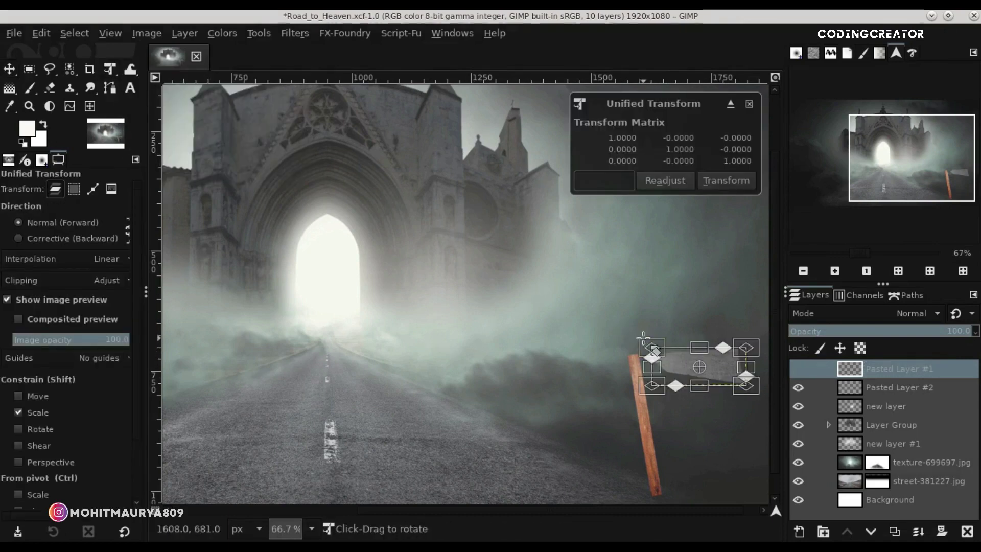
{"action": "left_click_drag", "start_coordinate": [653, 348], "coordinate": [667, 355]}
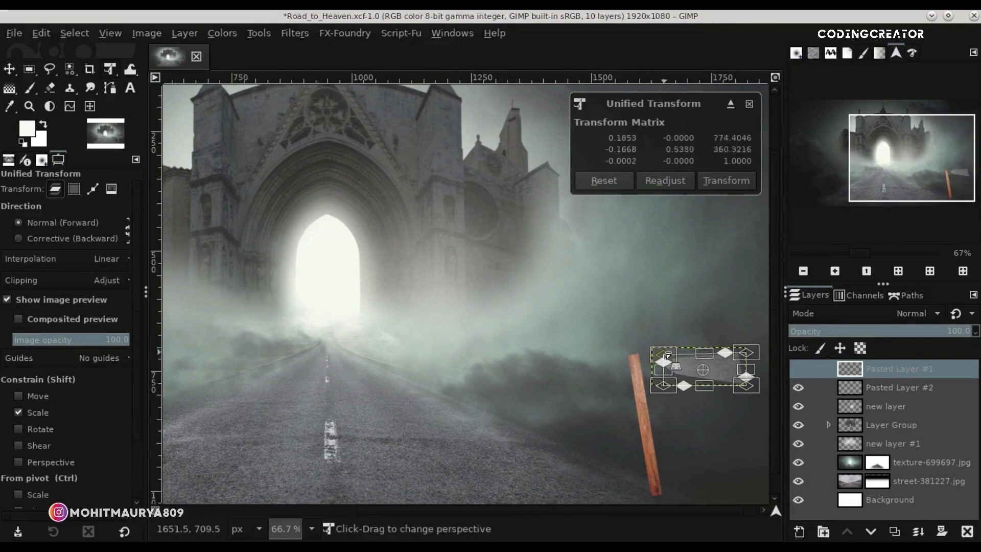
{"action": "left_click", "coordinate": [720, 183]}
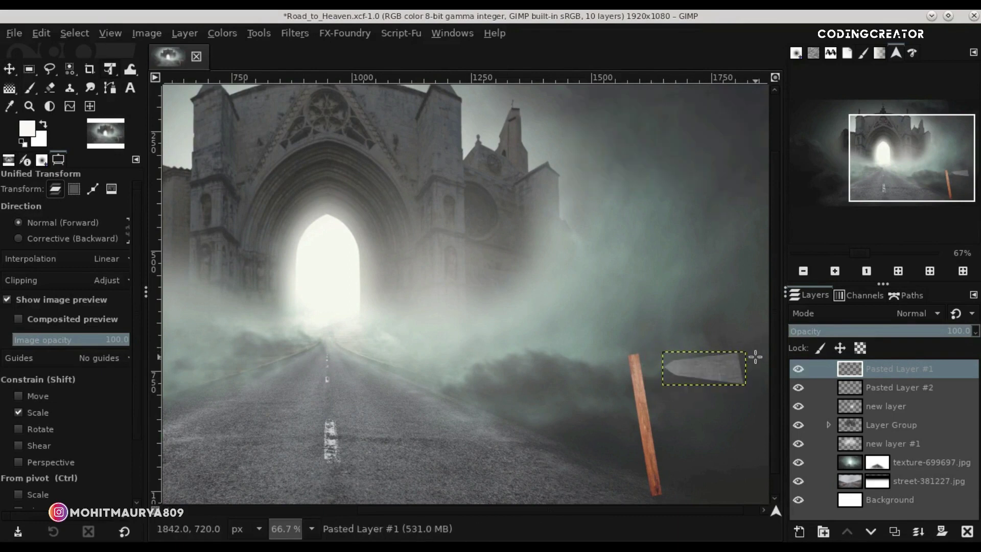
{"action": "left_click", "coordinate": [702, 375]}
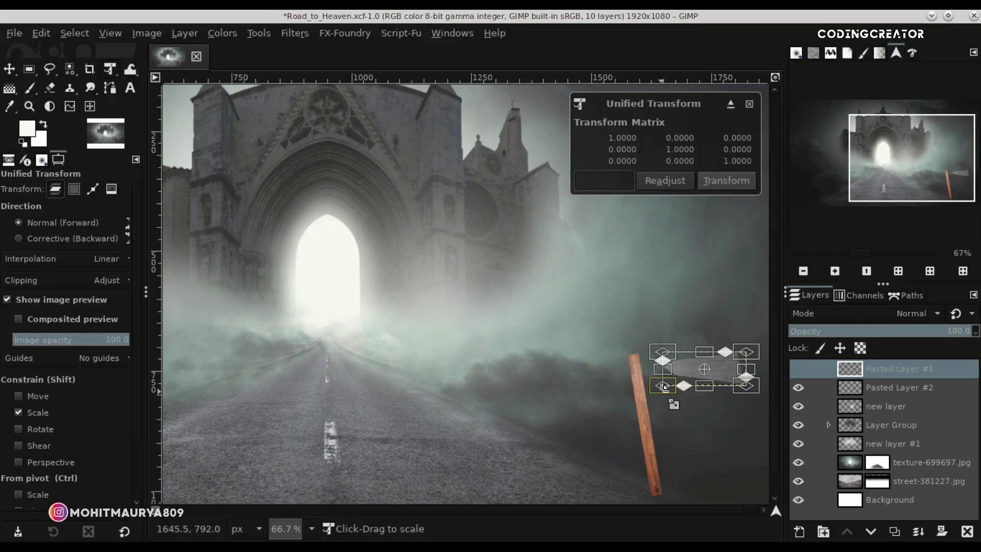
{"action": "left_click_drag", "start_coordinate": [663, 387], "coordinate": [663, 351]}
{"action": "left_click_drag", "start_coordinate": [749, 383], "coordinate": [750, 391]}
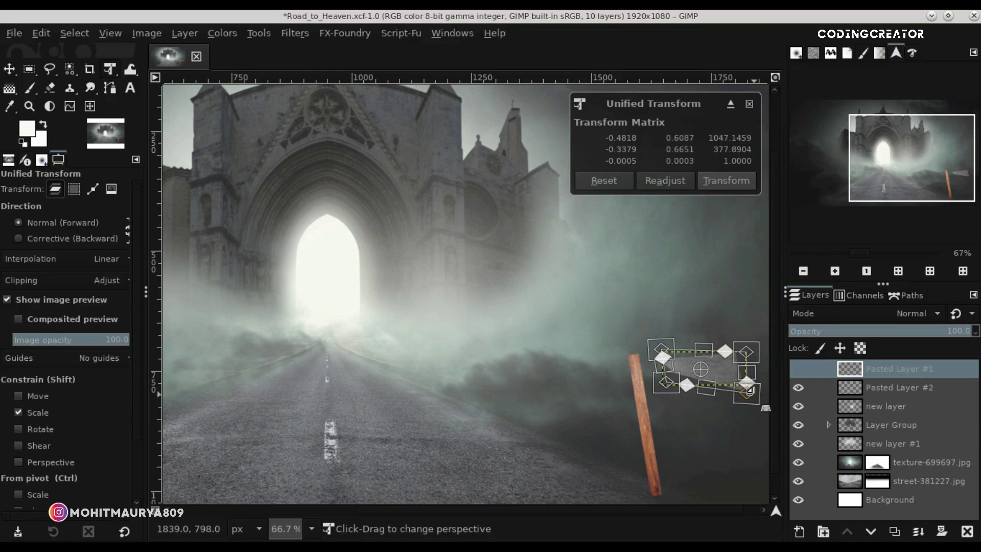
{"action": "key", "text": "Return"}
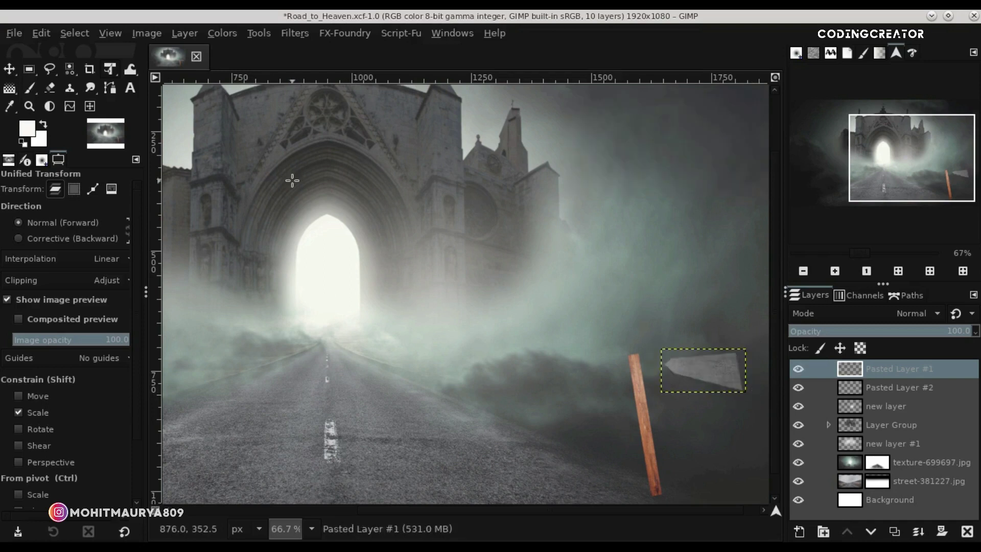
Slide the wooden post (Pasted Layer #2) right under the sign board
{"action": "left_click", "coordinate": [9, 70]}
{"action": "left_click", "coordinate": [850, 387]}
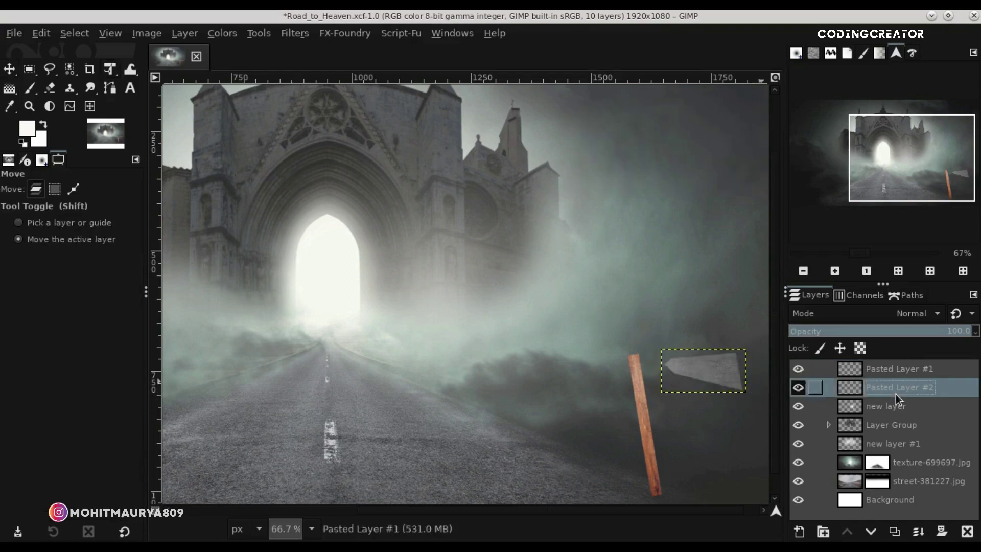
{"action": "left_click_drag", "start_coordinate": [664, 459], "coordinate": [740, 466]}
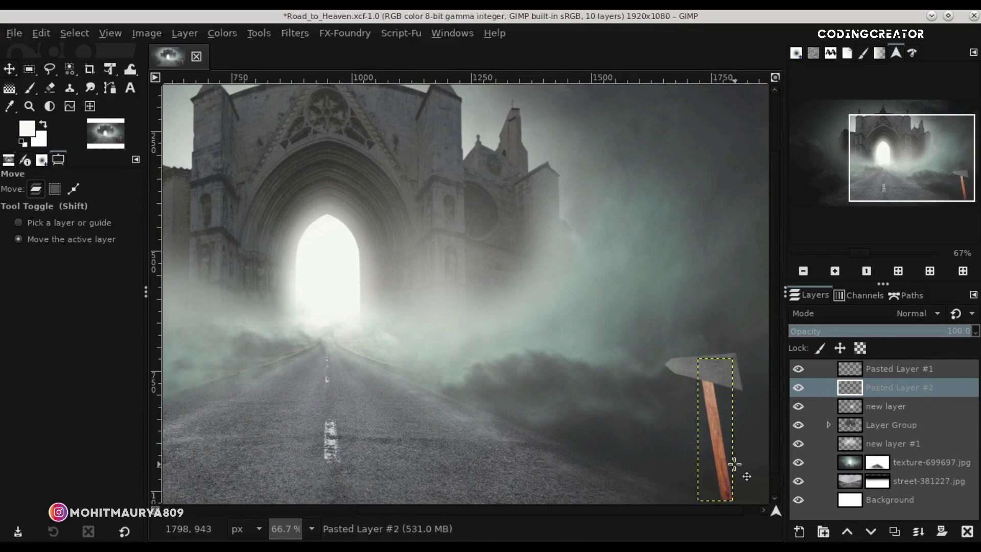
{"action": "key", "text": "minus"}
{"action": "key", "text": "minus"}
{"action": "left_click", "coordinate": [848, 409]}
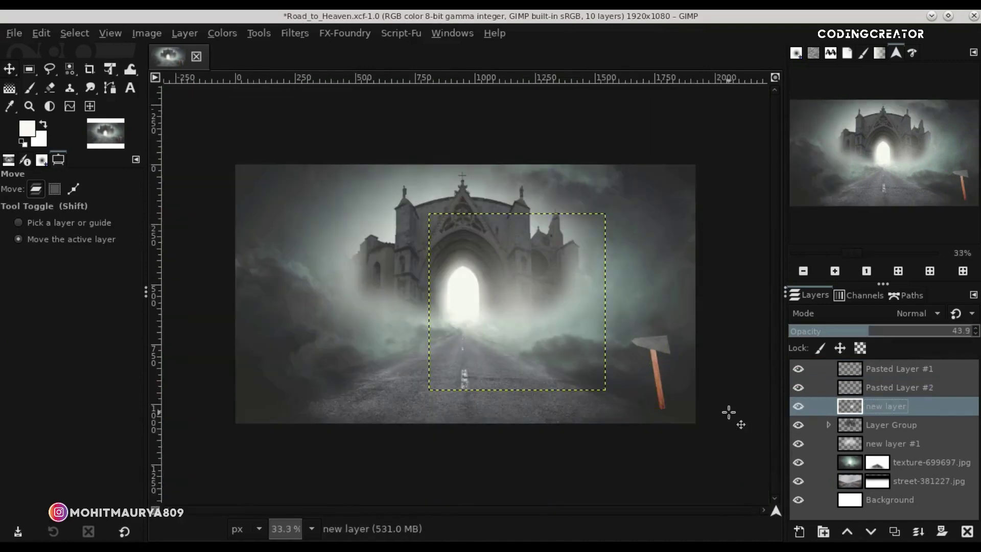
{"action": "left_click", "coordinate": [839, 369]}
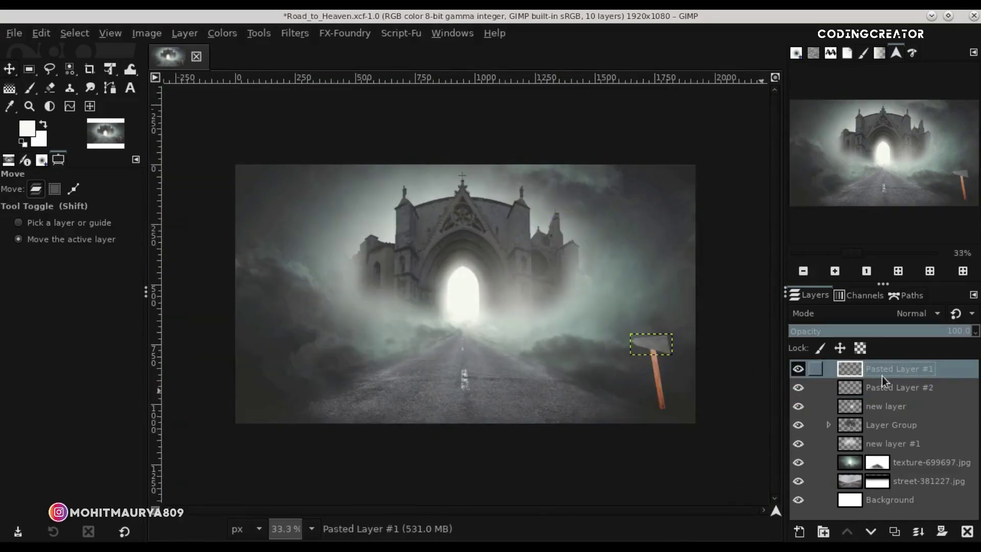
{"action": "key", "text": "Page_Down"}
{"action": "key", "text": "plus"}
{"action": "key", "text": "plus"}
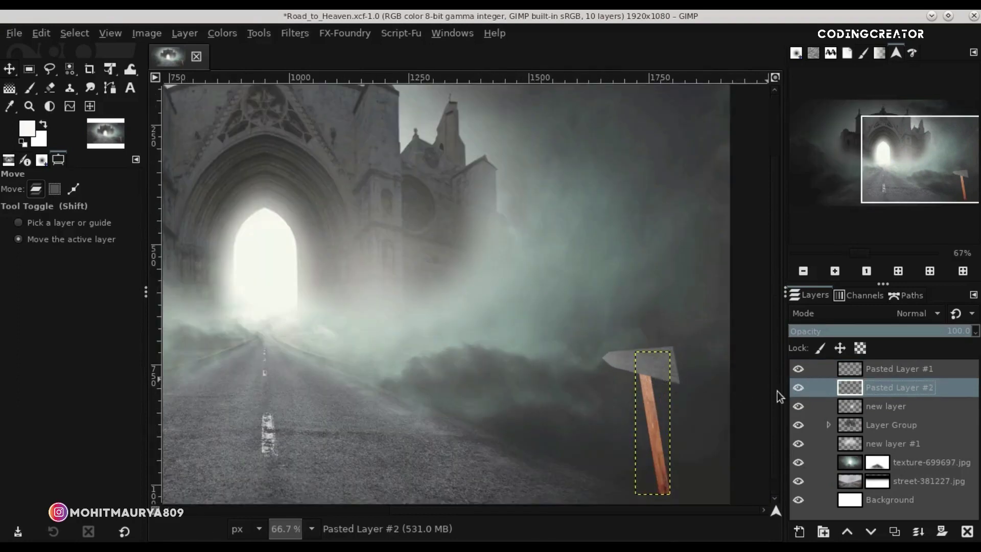
{"action": "scroll", "coordinate": [777, 396], "scroll_direction": "down", "scroll_amount": 1}
Re-rotate the post to about -4.84° and nudge it slightly right and down
{"action": "left_click_drag", "start_coordinate": [111, 72], "coordinate": [167, 82]}
{"action": "left_click_drag", "start_coordinate": [629, 401], "coordinate": [681, 455]}
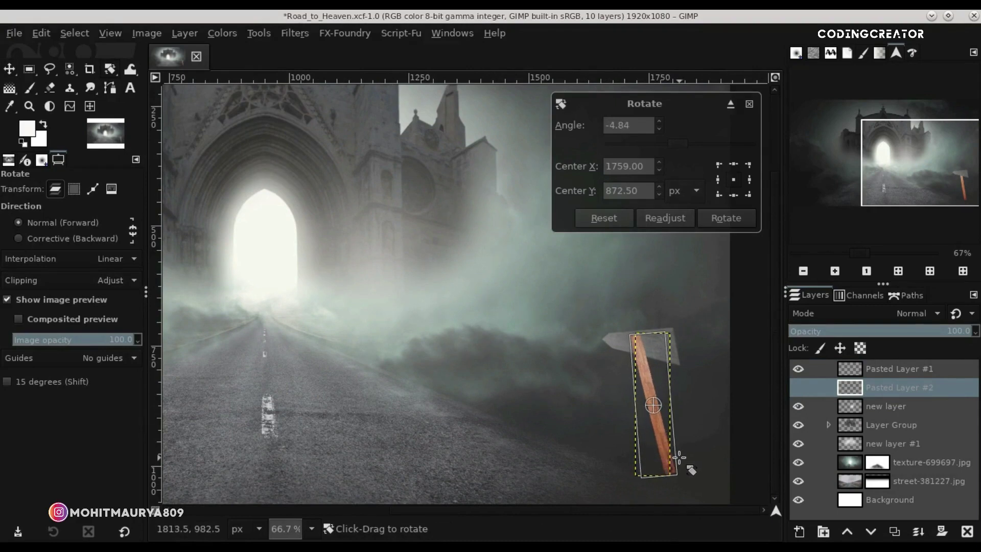
{"action": "key", "text": "Return"}
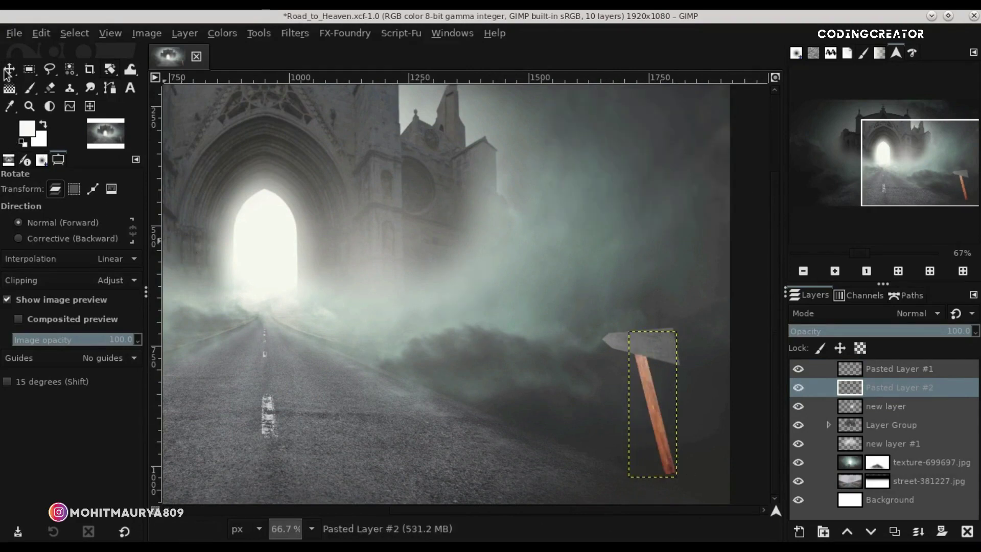
{"action": "left_click", "coordinate": [9, 71]}
{"action": "left_click_drag", "start_coordinate": [653, 454], "coordinate": [658, 456]}
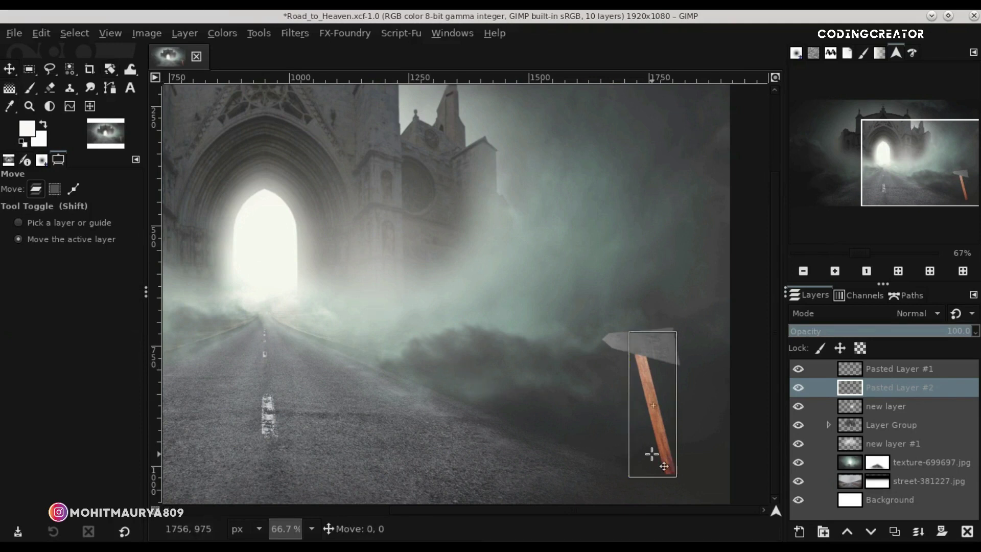
Zoom out and make the sign board layer, Pasted Layer #1, active again
{"action": "left_click", "coordinate": [842, 369]}
{"action": "key", "text": "minus"}
{"action": "key", "text": "minus"}
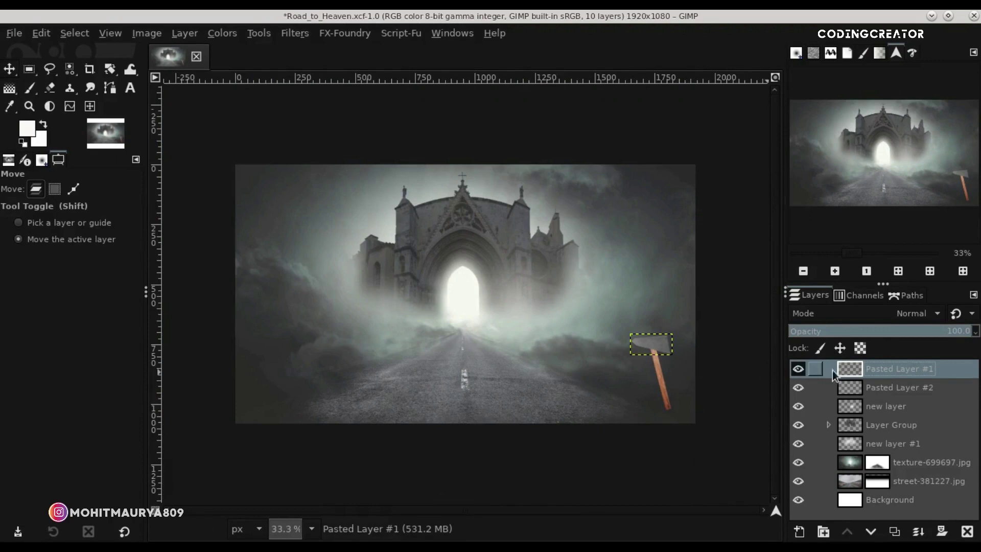
{"action": "key", "text": "Page_Down"}
{"action": "key", "text": "Page_Up"}
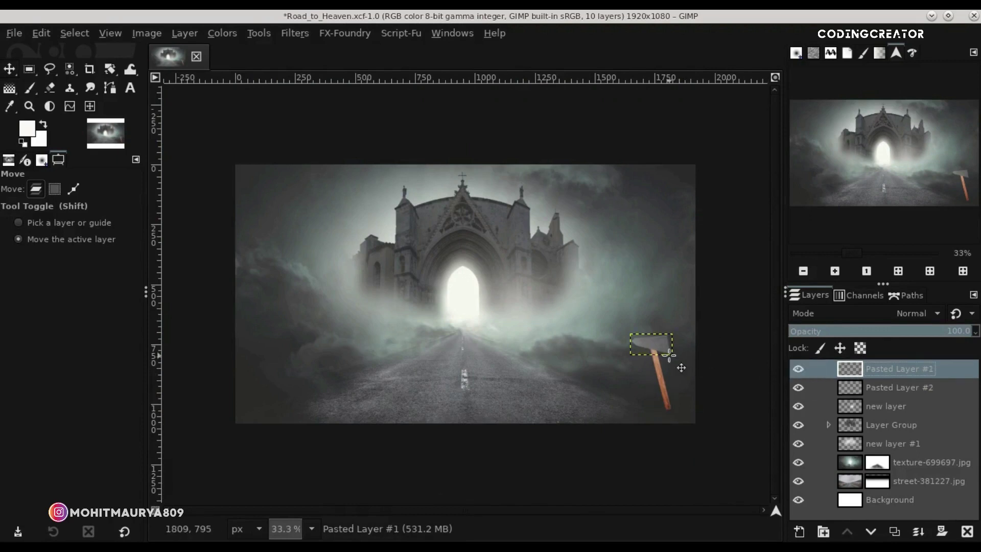
Switch to the Paintbrush and reduce its brush size
{"action": "scroll", "coordinate": [681, 367], "scroll_direction": "up", "scroll_amount": 3}
{"action": "scroll", "coordinate": [670, 355], "scroll_direction": "up", "scroll_amount": 1}
{"action": "scroll", "coordinate": [775, 366], "scroll_direction": "down", "scroll_amount": 1}
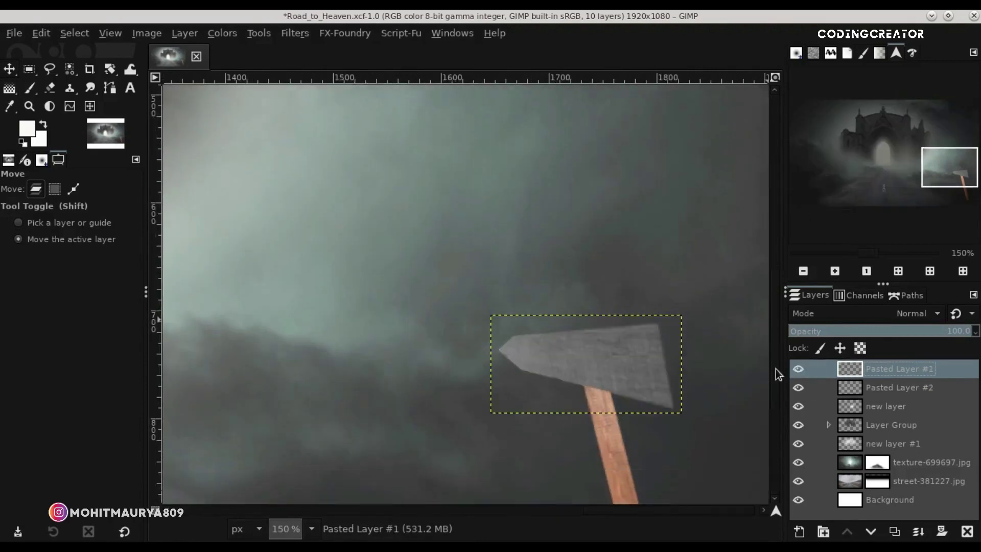
{"action": "scroll", "coordinate": [715, 434], "scroll_direction": "down", "scroll_amount": 2}
{"action": "scroll", "coordinate": [670, 511], "scroll_direction": "right", "scroll_amount": 1}
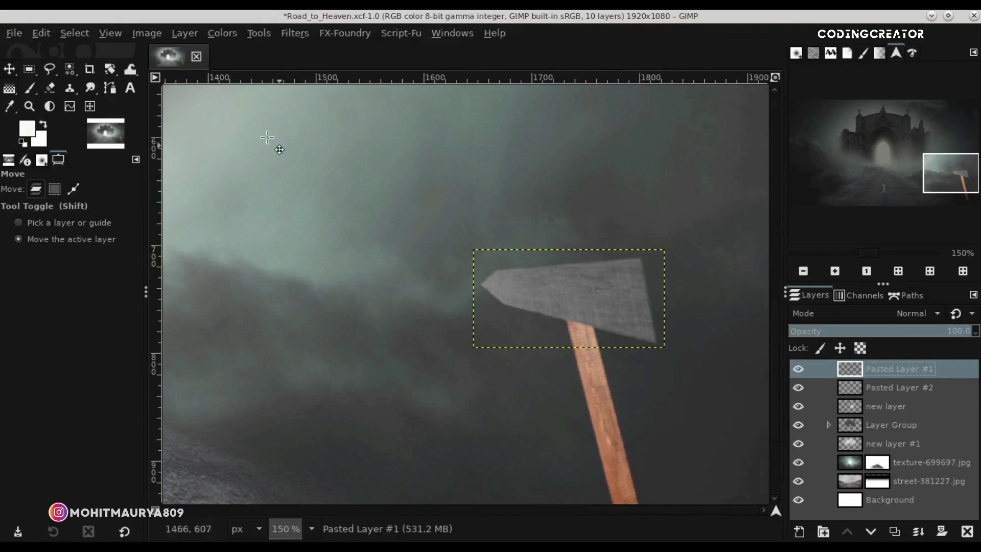
{"action": "key", "text": "p"}
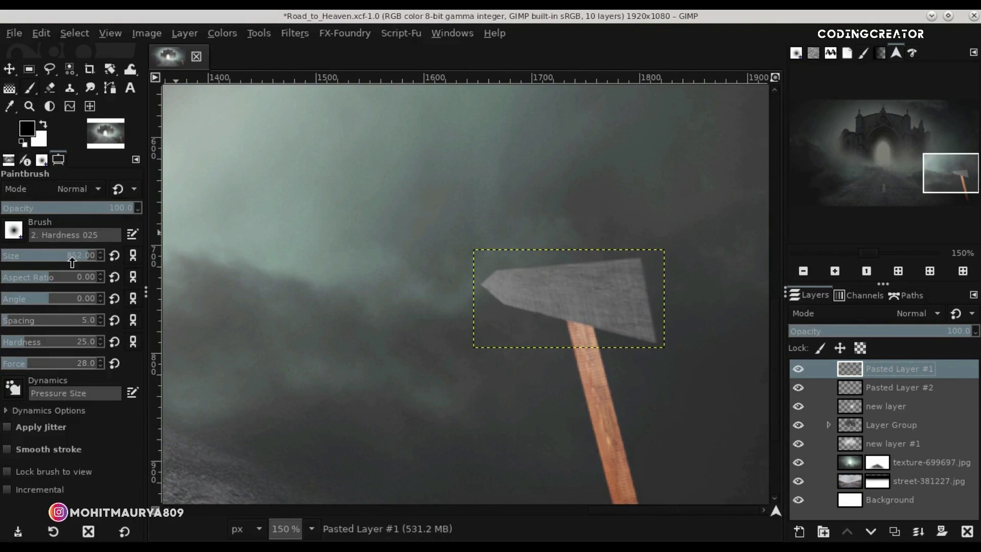
{"action": "left_click_drag", "start_coordinate": [31, 256], "coordinate": [20, 256]}
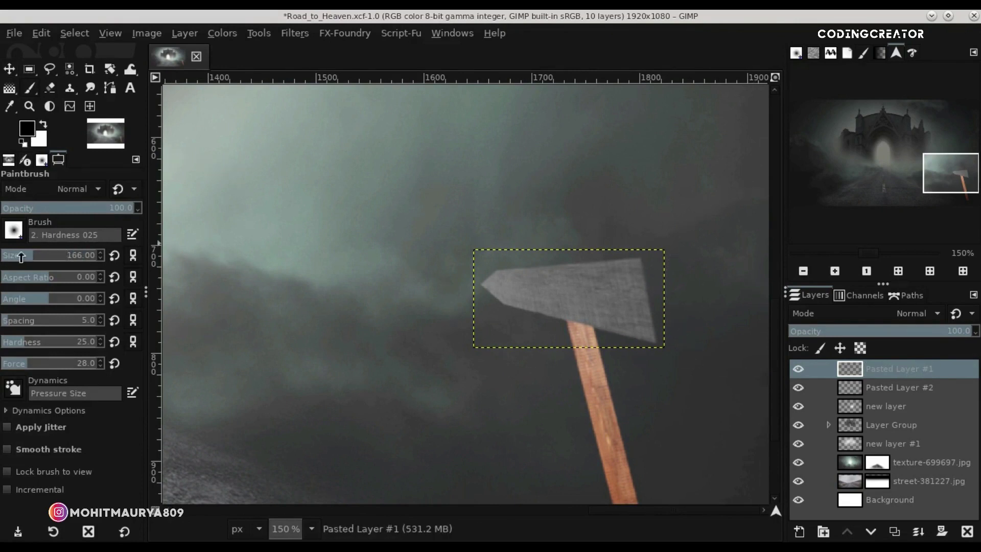
{"action": "scroll", "coordinate": [648, 265], "scroll_direction": "up", "scroll_amount": 1}
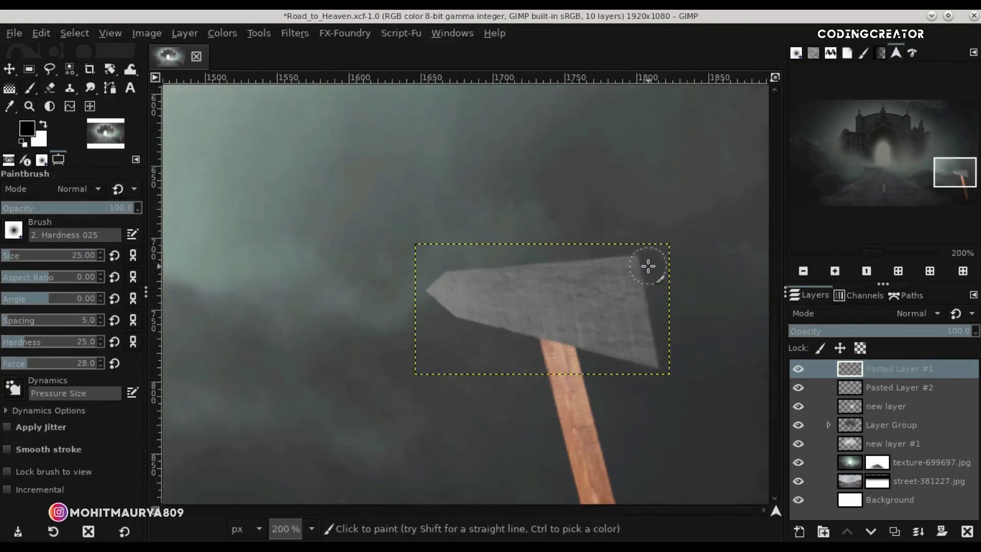
{"action": "scroll", "coordinate": [648, 264], "scroll_direction": "up", "scroll_amount": 1}
Add transparent new layer #2 and Layer Group #1, moving it and Pasted Layer #1 inside
{"action": "left_click", "coordinate": [797, 531]}
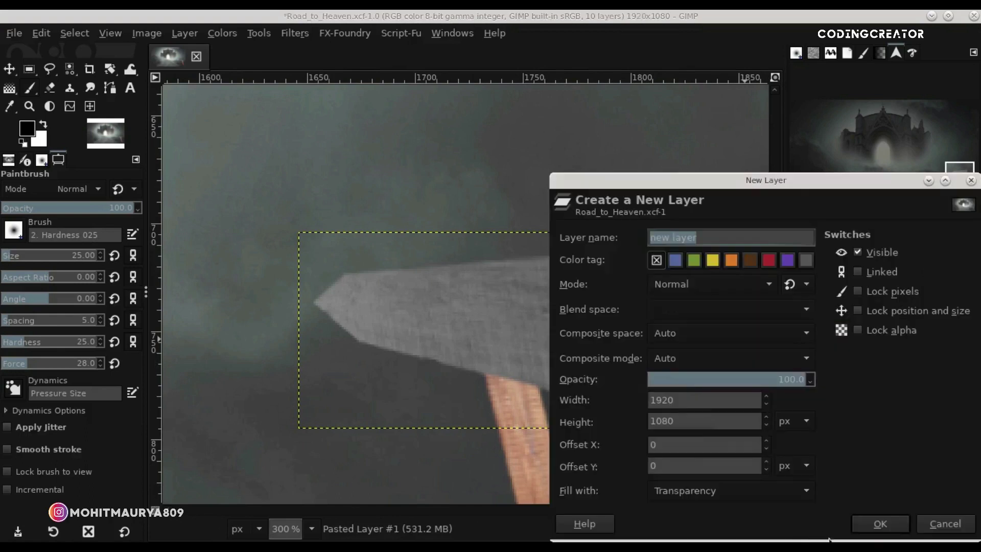
{"action": "left_click", "coordinate": [871, 526]}
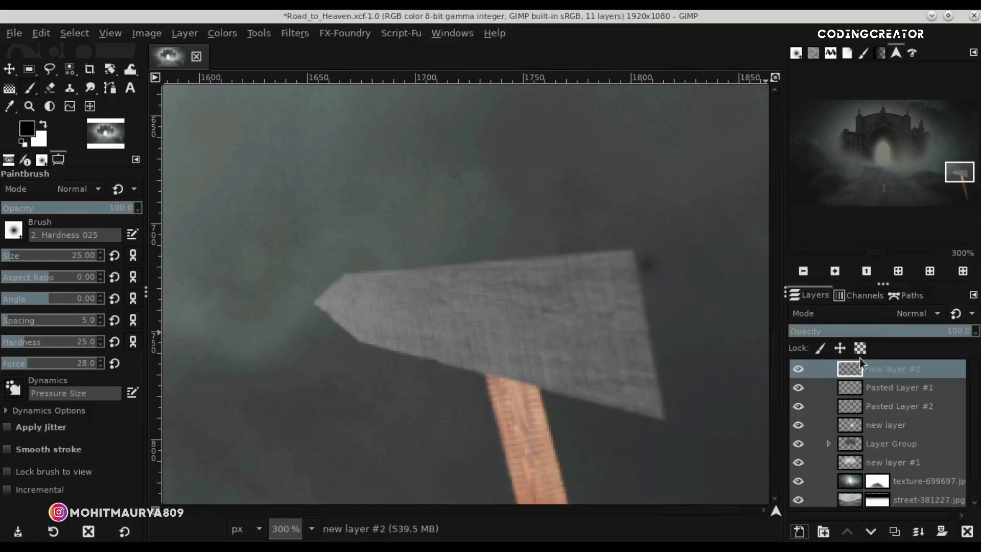
{"action": "left_click", "coordinate": [823, 532]}
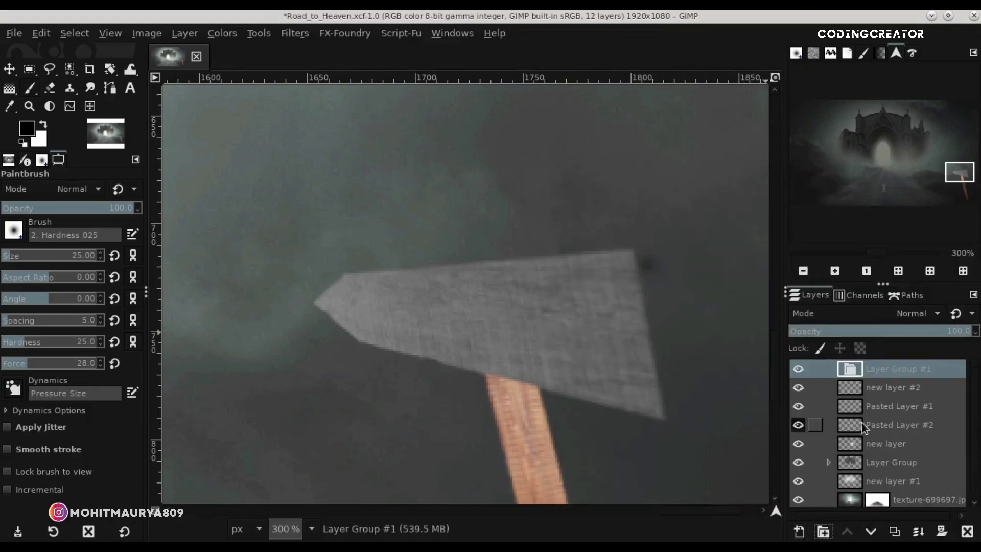
{"action": "left_click_drag", "start_coordinate": [863, 389], "coordinate": [861, 369]}
{"action": "left_click_drag", "start_coordinate": [863, 409], "coordinate": [862, 394]}
{"action": "right_click", "coordinate": [863, 391]}
{"action": "mouse_move", "coordinate": [769, 64]}
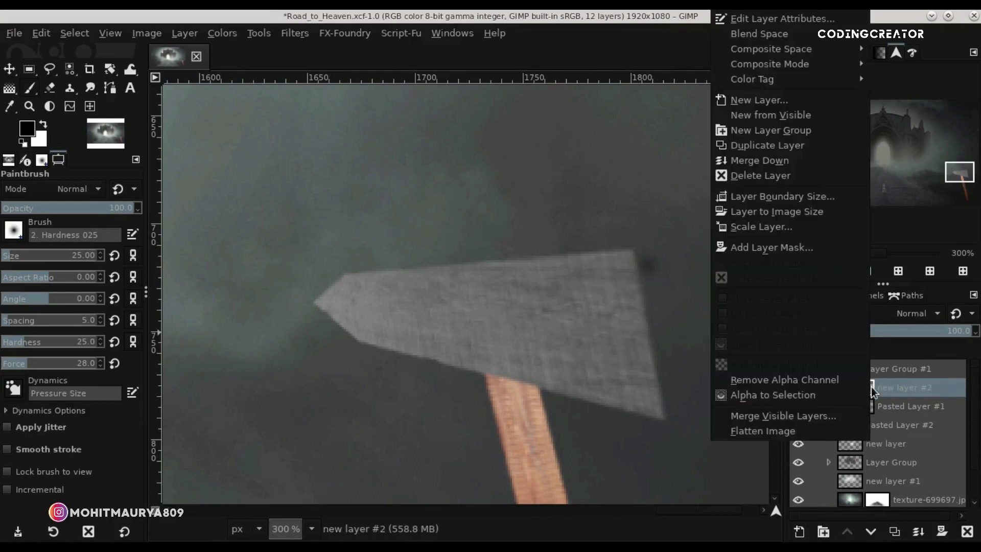
Clip new layer #2 to the board, paint black along its right edge, opacity 85
{"action": "left_click", "coordinate": [907, 94]}
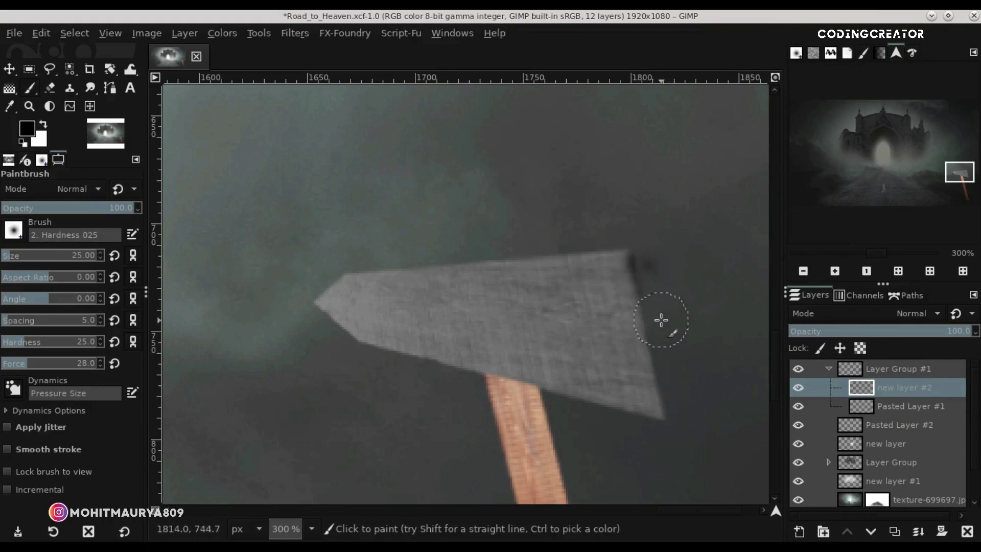
{"action": "left_click_drag", "start_coordinate": [647, 274], "coordinate": [634, 231]}
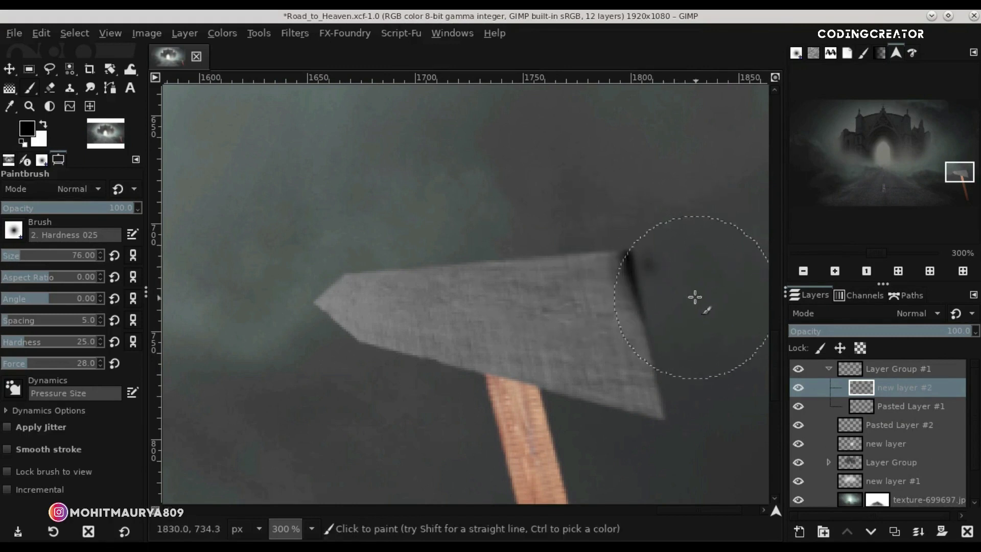
{"action": "left_click_drag", "start_coordinate": [701, 337], "coordinate": [642, 240]}
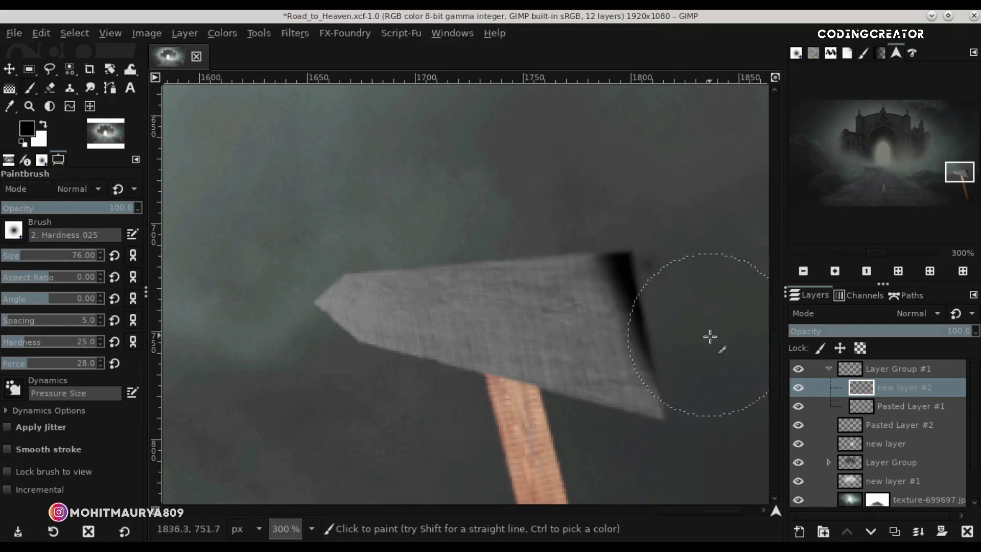
{"action": "left_click_drag", "start_coordinate": [691, 333], "coordinate": [724, 397]}
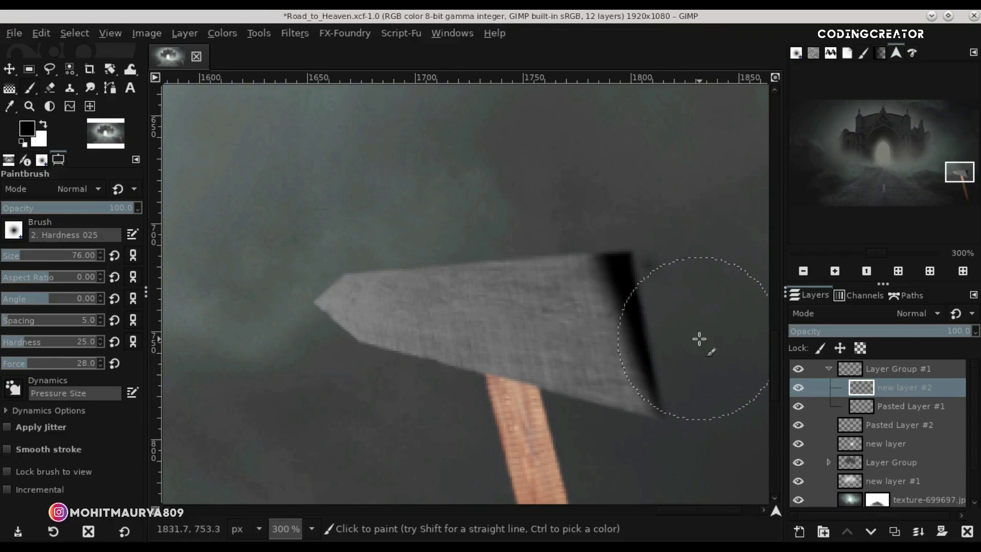
{"action": "left_click_drag", "start_coordinate": [894, 331], "coordinate": [938, 331]}
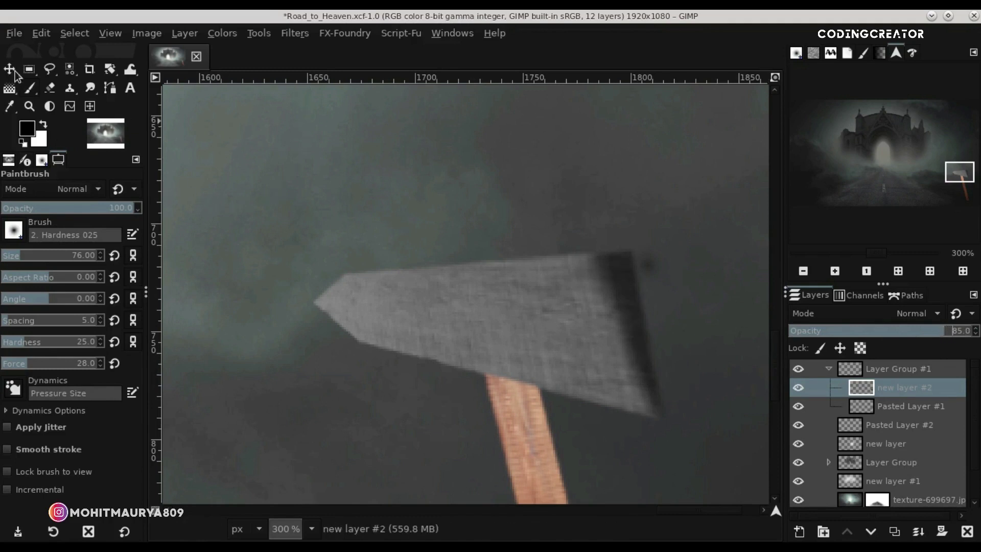
Collapse Layer Group #1 and select the pole layer, Pasted Layer #2
{"action": "key", "text": "m"}
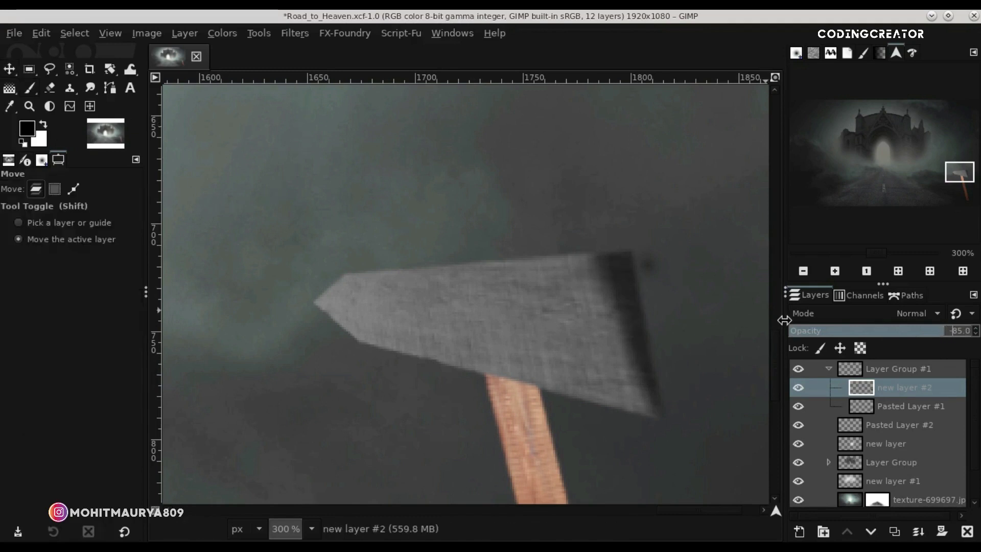
{"action": "left_click", "coordinate": [828, 368]}
{"action": "left_click", "coordinate": [869, 373]}
{"action": "scroll", "coordinate": [541, 351], "scroll_direction": "down", "scroll_amount": 1}
{"action": "scroll", "coordinate": [541, 350], "scroll_direction": "down", "scroll_amount": 3}
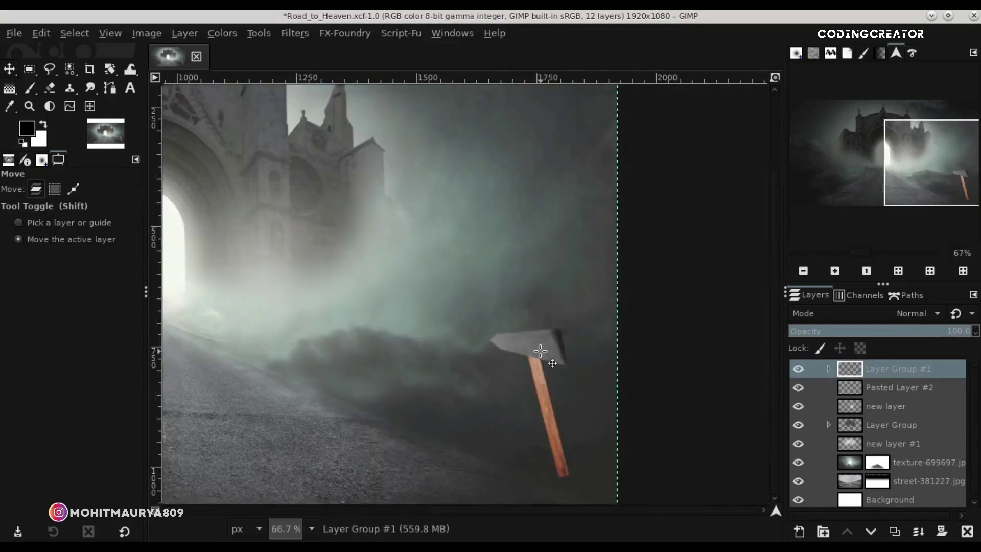
{"action": "scroll", "coordinate": [540, 351], "scroll_direction": "down", "scroll_amount": 2}
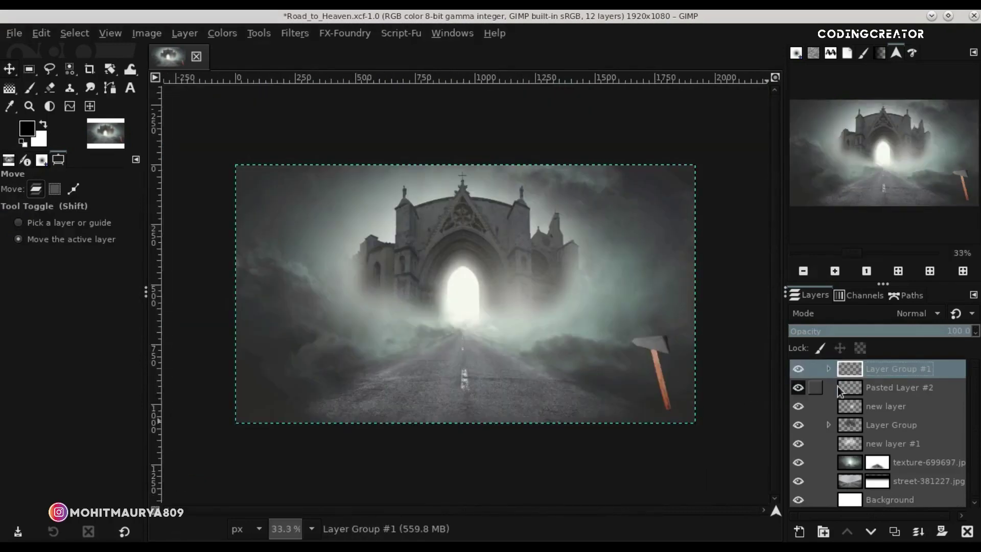
{"action": "left_click", "coordinate": [854, 392]}
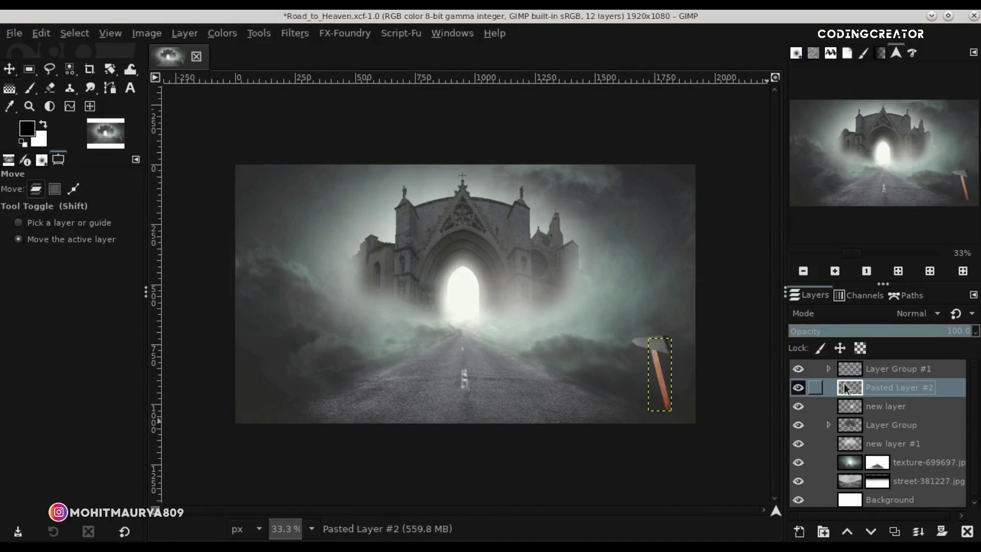
Put Pasted Layer #2 in Layer Group #2 with new layer #3 clipped to the pole
{"action": "left_click", "coordinate": [823, 532]}
{"action": "left_click_drag", "start_coordinate": [863, 406], "coordinate": [868, 387]}
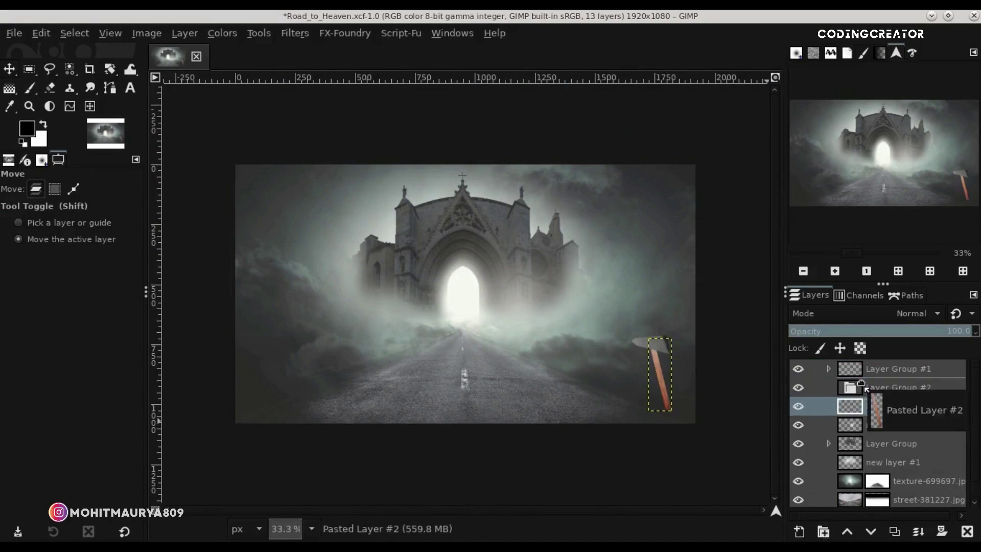
{"action": "left_click", "coordinate": [798, 531]}
{"action": "left_click", "coordinate": [876, 527]}
{"action": "right_click", "coordinate": [880, 409]}
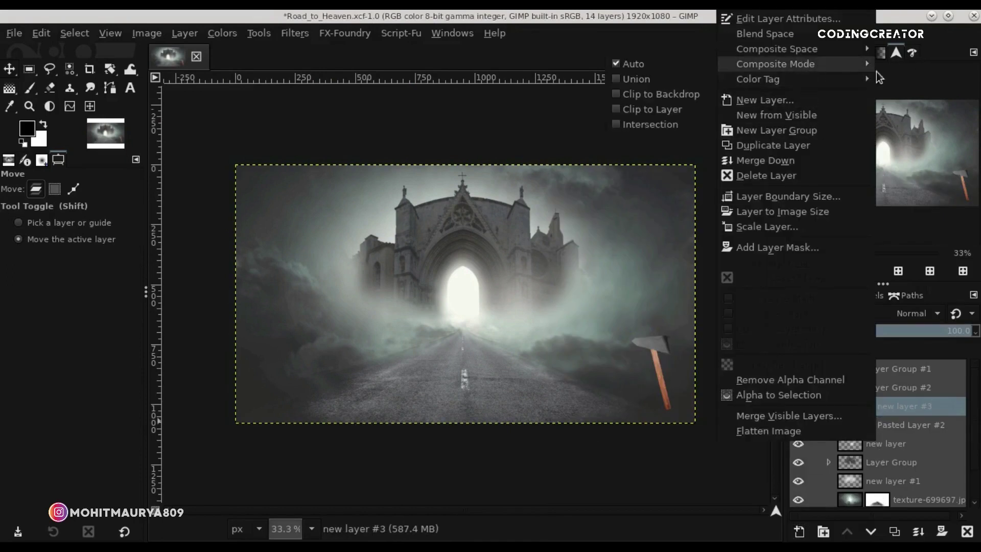
{"action": "left_click", "coordinate": [700, 93]}
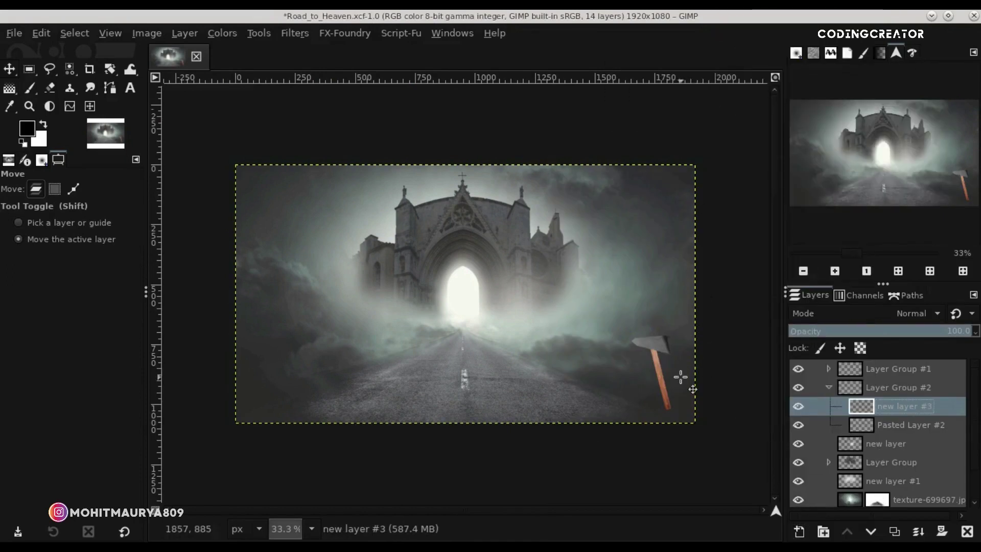
{"action": "scroll", "coordinate": [681, 378], "scroll_direction": "up", "scroll_amount": 2}
{"action": "scroll", "coordinate": [680, 378], "scroll_direction": "up", "scroll_amount": 2}
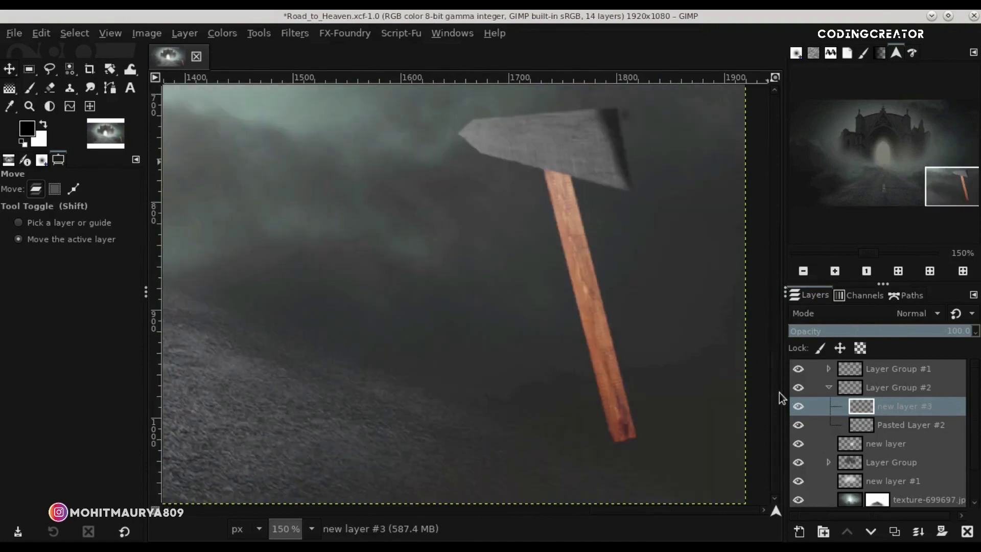
Free Select a thin shadow sliver along the pole's right side
{"action": "left_click", "coordinate": [50, 73]}
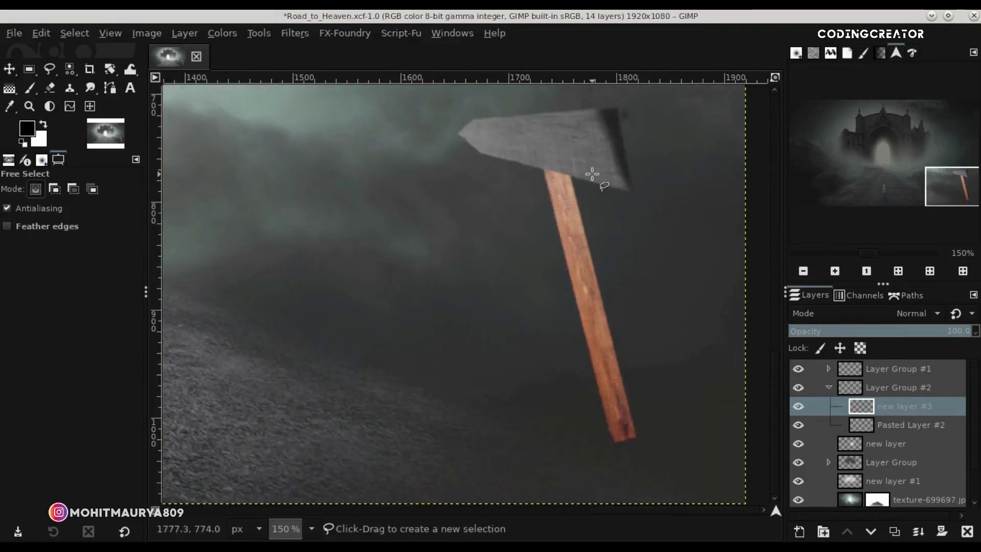
{"action": "left_click", "coordinate": [562, 167]}
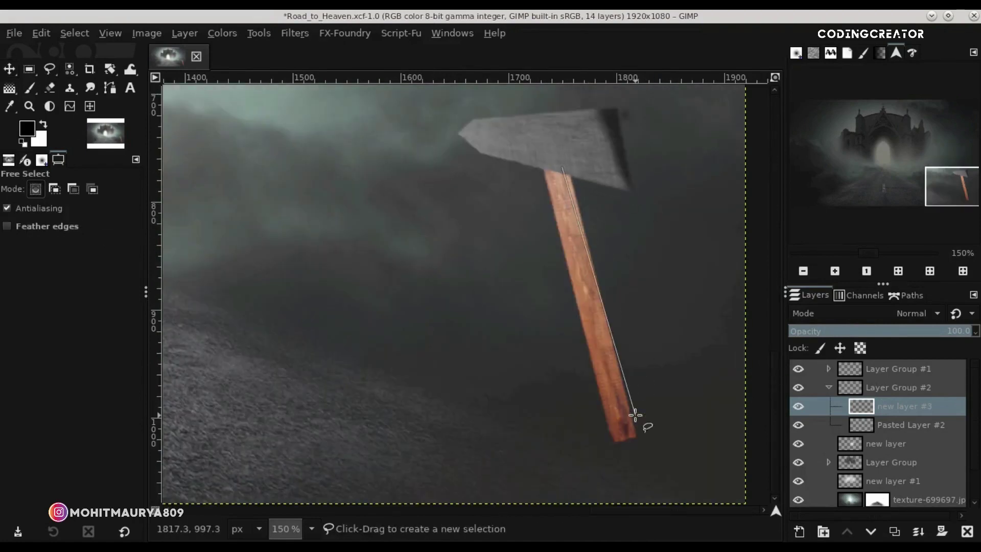
{"action": "left_click", "coordinate": [635, 451]}
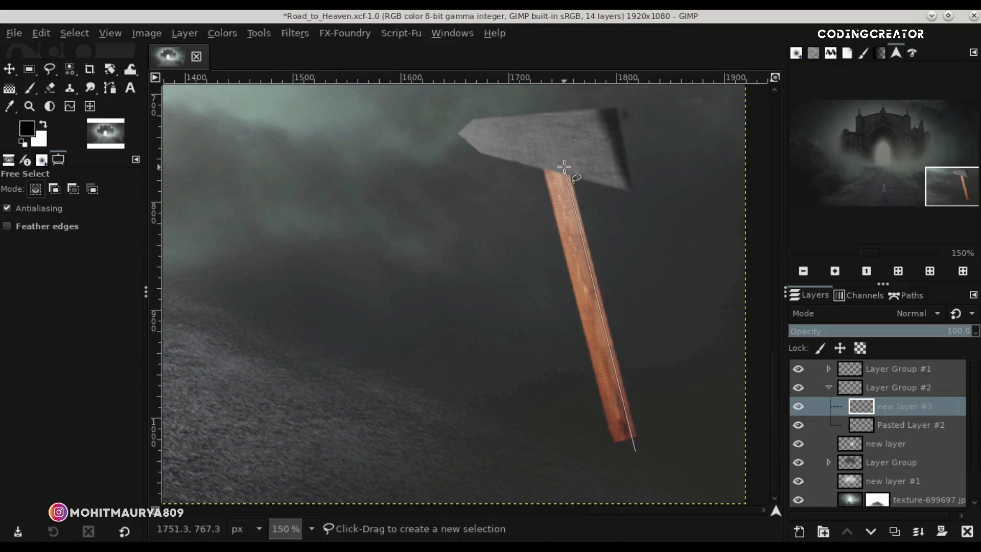
{"action": "key", "text": "BackSpace"}
{"action": "left_click", "coordinate": [656, 447]}
{"action": "left_click", "coordinate": [630, 227]}
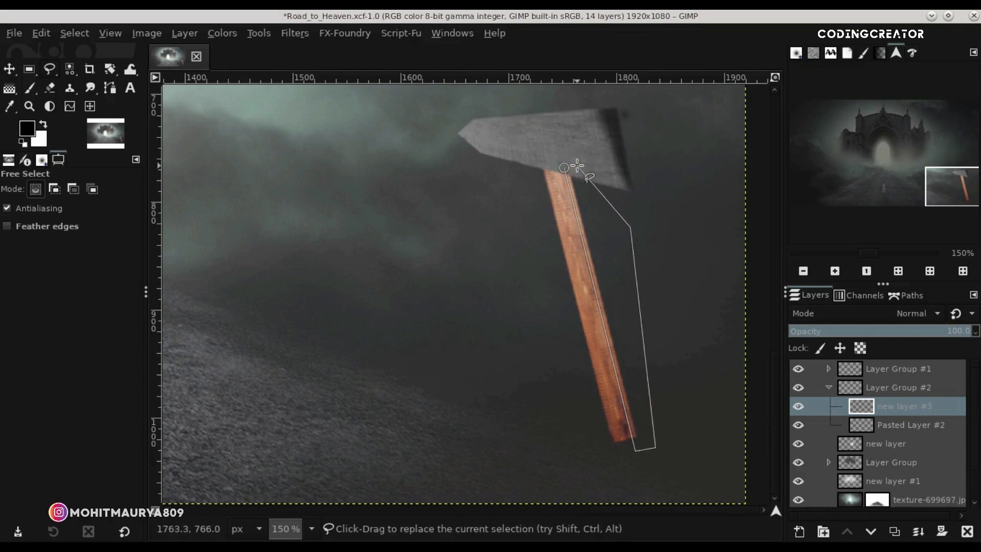
{"action": "left_click", "coordinate": [563, 166]}
{"action": "key", "text": "Return"}
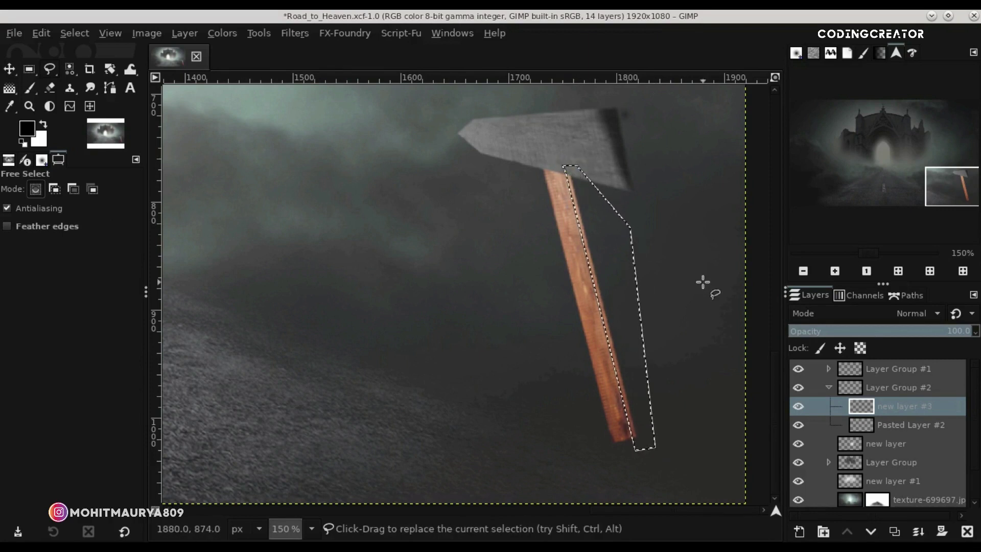
Fill the sliver with black, deselect, and adjust the shadow layer's opacity
{"action": "left_click", "coordinate": [48, 36]}
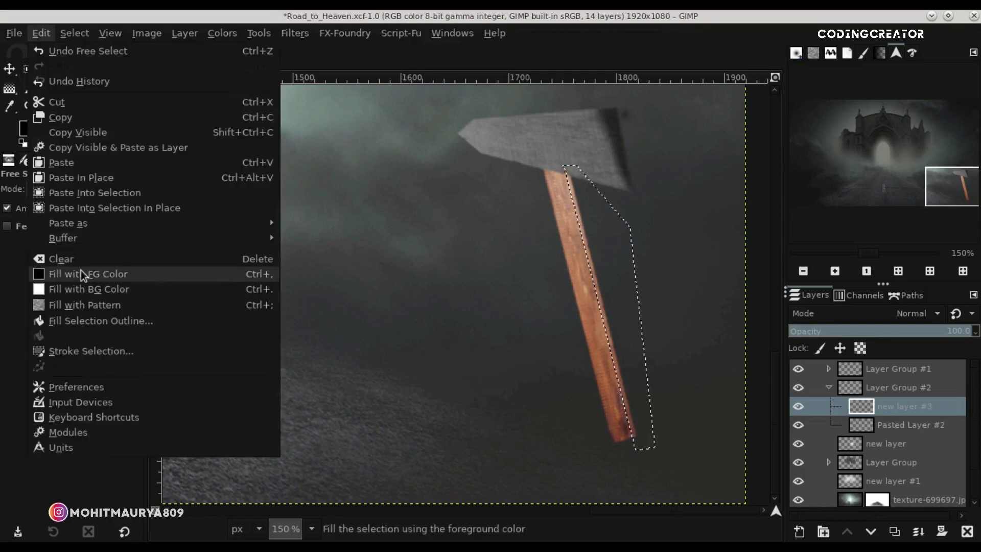
{"action": "left_click", "coordinate": [80, 274]}
{"action": "left_click", "coordinate": [75, 33]}
{"action": "left_click", "coordinate": [82, 68]}
{"action": "key", "text": "m"}
{"action": "left_click_drag", "start_coordinate": [944, 335], "coordinate": [970, 334]}
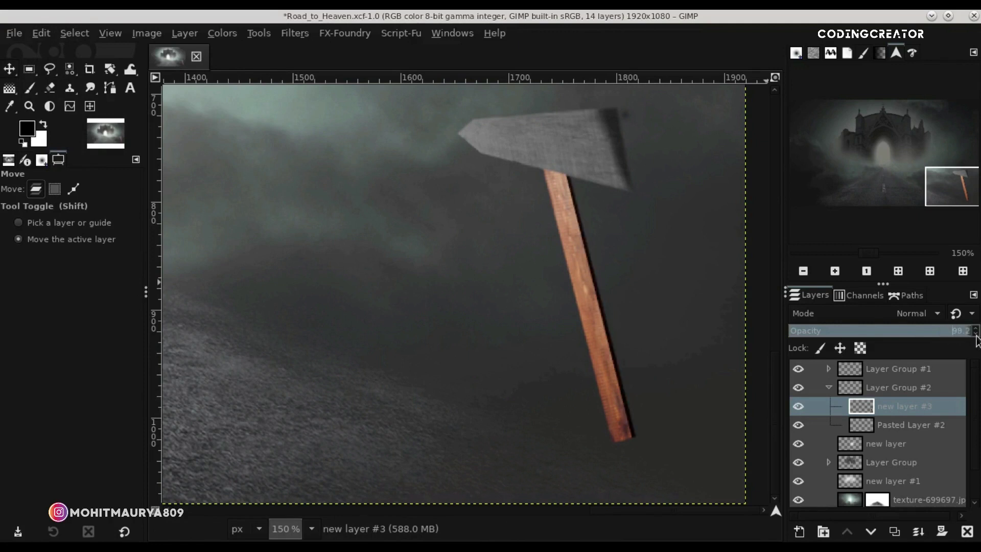
Darken the pole with Brightness -70 and Contrast -9
{"action": "left_click", "coordinate": [807, 424]}
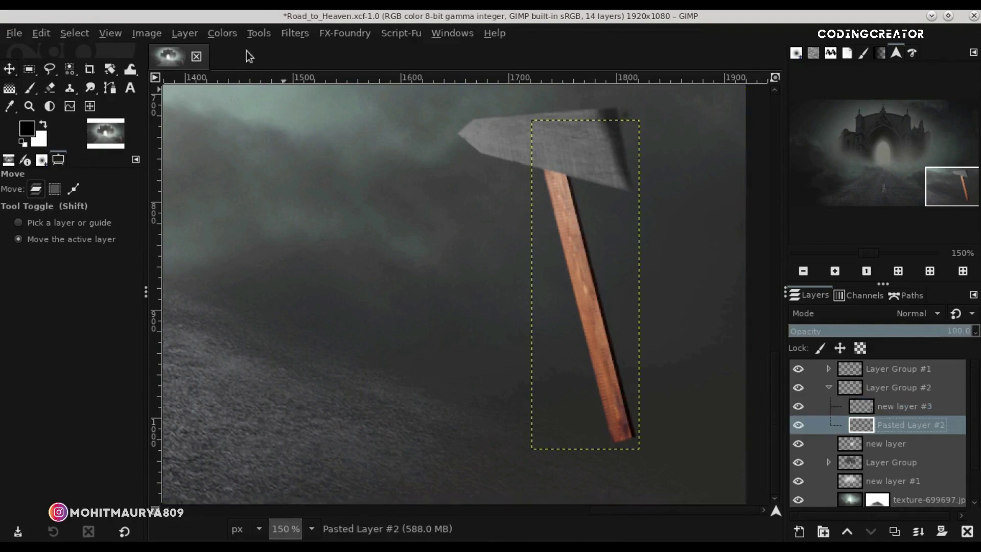
{"action": "left_click", "coordinate": [225, 32]}
{"action": "left_click", "coordinate": [274, 158]}
{"action": "mouse_move", "coordinate": [838, 183]}
{"action": "left_mouse_down"}
{"action": "mouse_move", "coordinate": [711, 186]}
{"action": "mouse_move", "coordinate": [767, 189]}
{"action": "left_mouse_up"}
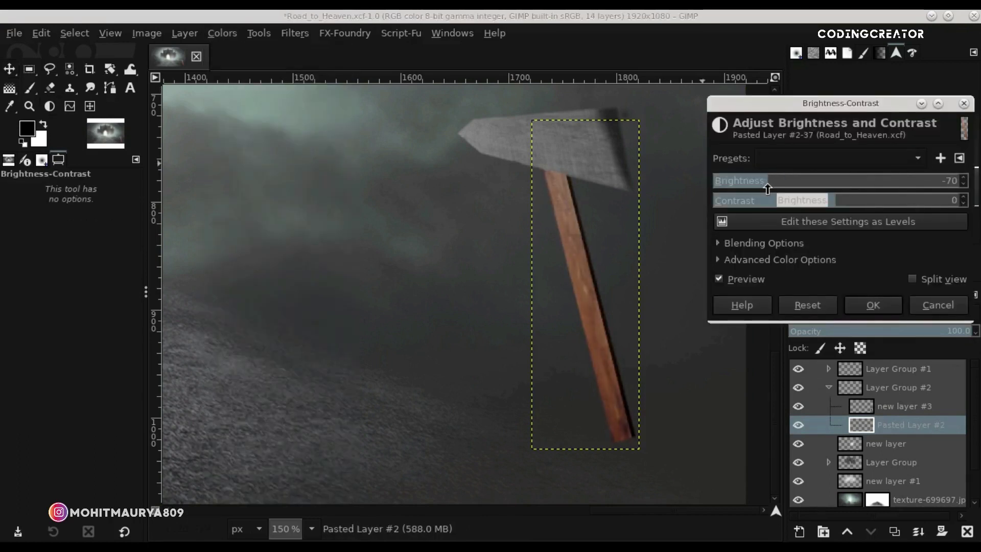
{"action": "left_click_drag", "start_coordinate": [841, 202], "coordinate": [821, 204]}
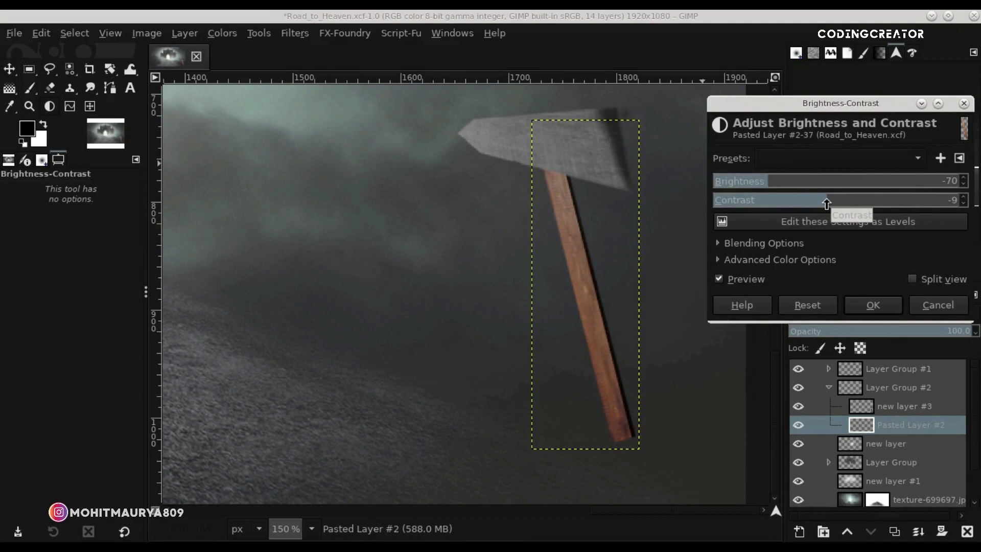
{"action": "left_click", "coordinate": [874, 306]}
Set the signpost's Hue-Saturation saturation to -100 and zoom out to the whole image
{"action": "left_click", "coordinate": [223, 32]}
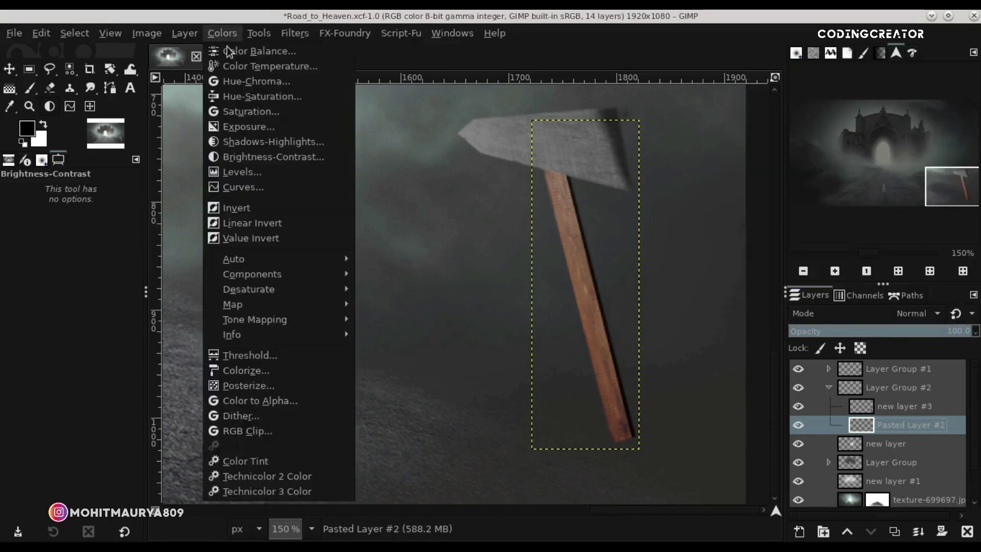
{"action": "left_click", "coordinate": [253, 97]}
{"action": "left_click_drag", "start_coordinate": [801, 345], "coordinate": [708, 344]}
{"action": "left_click", "coordinate": [851, 486]}
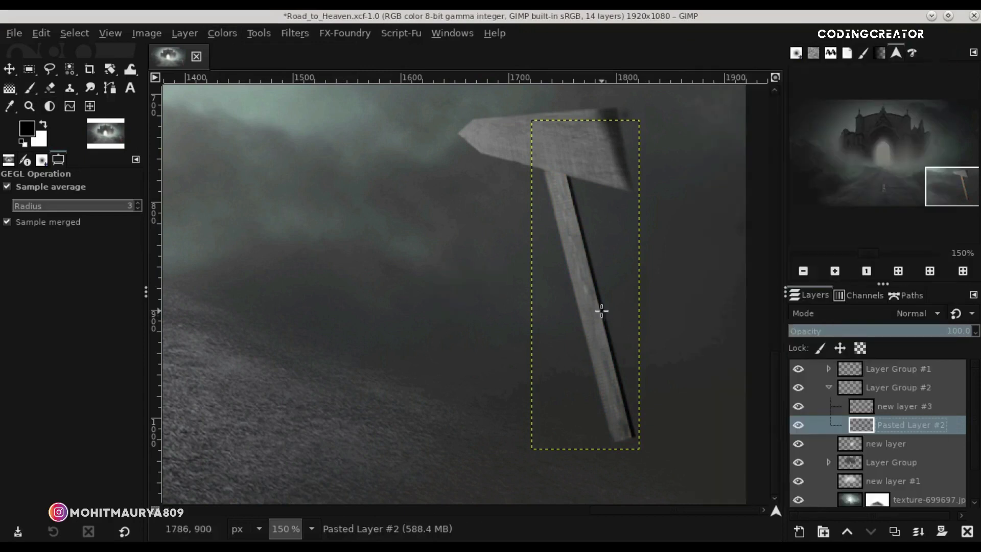
{"action": "key", "text": "m"}
{"action": "key", "text": "minus"}
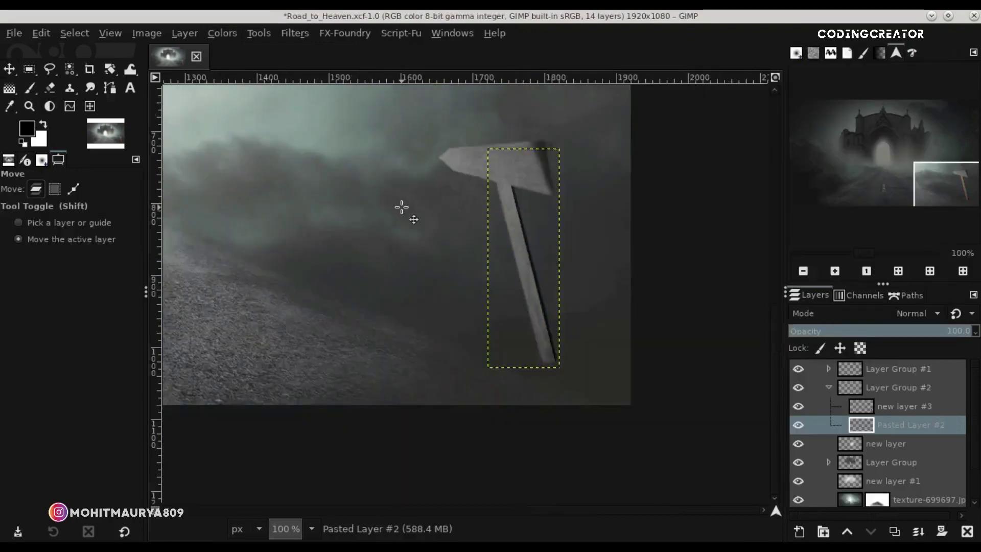
{"action": "key", "text": "minus"}
{"action": "key", "text": "minus"}
{"action": "key", "text": "minus"}
Collapse Layer Group #2 and save the composite
{"action": "left_click", "coordinate": [827, 387]}
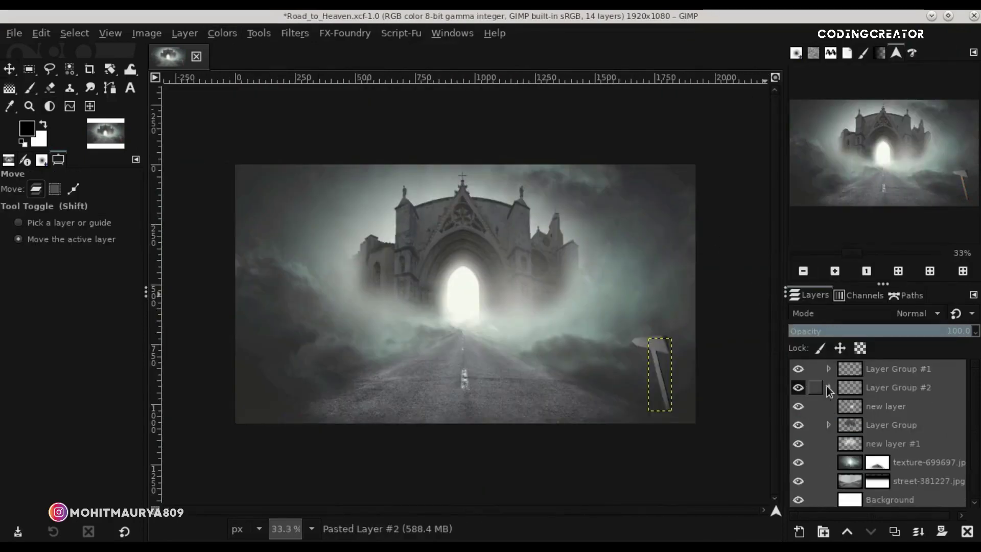
{"action": "left_click", "coordinate": [869, 368]}
{"action": "key", "text": "ctrl+s"}
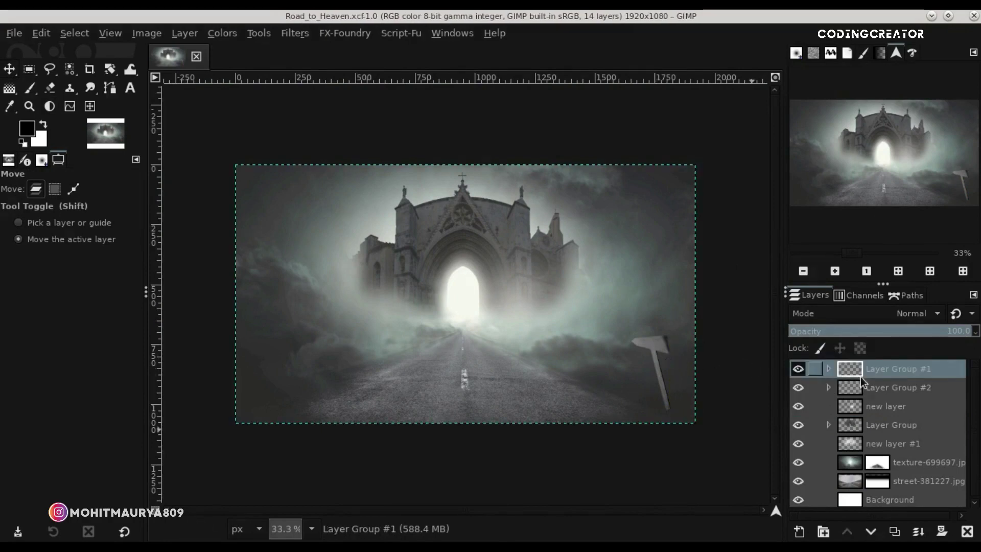
Add new layer #4 inside Layer Group #2, clipped to the signpost beneath
{"action": "left_click", "coordinate": [800, 532]}
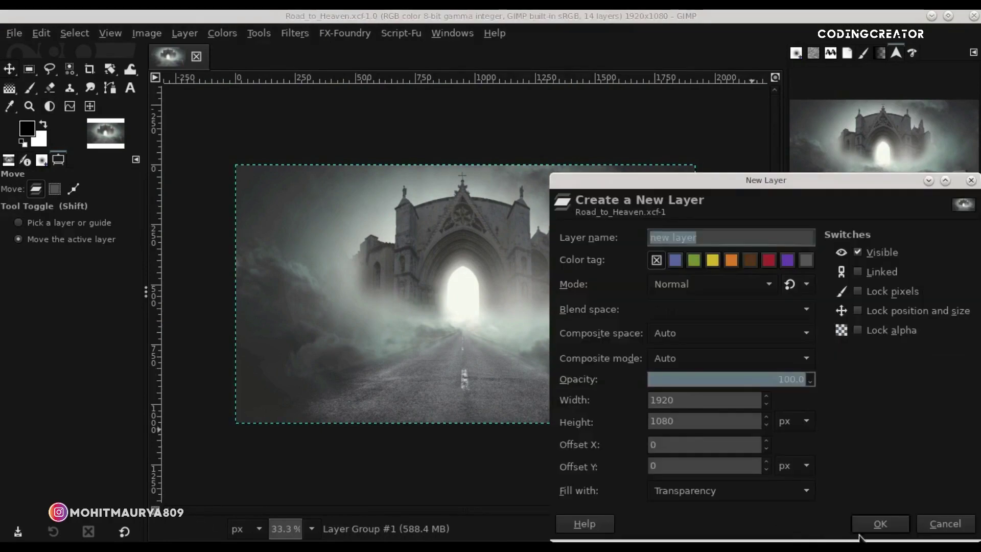
{"action": "left_click", "coordinate": [875, 526]}
{"action": "mouse_move", "coordinate": [864, 387]}
{"action": "left_mouse_down"}
{"action": "mouse_move", "coordinate": [856, 423]}
{"action": "mouse_move", "coordinate": [850, 396]}
{"action": "left_mouse_up"}
{"action": "scroll", "coordinate": [974, 402], "scroll_direction": "up", "scroll_amount": 1}
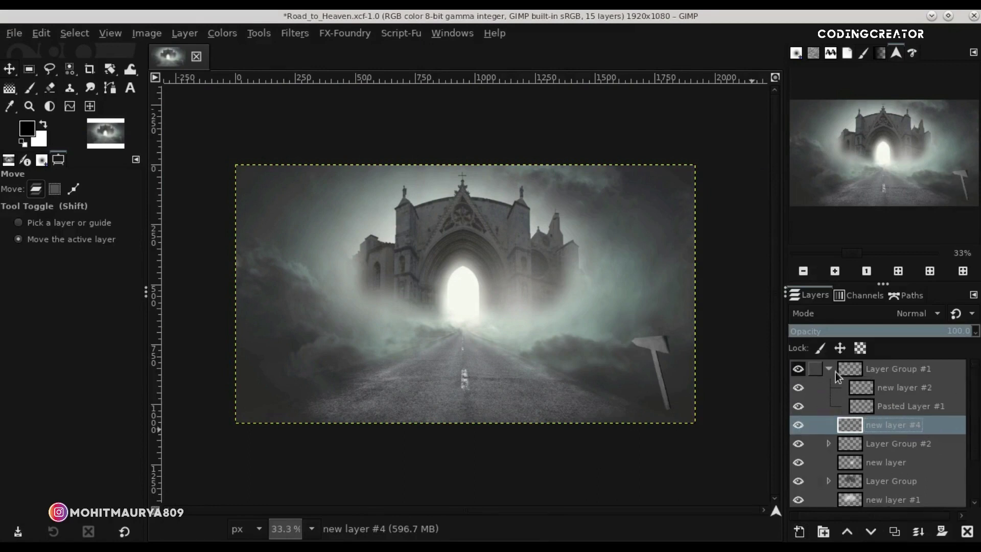
{"action": "left_click", "coordinate": [828, 369]}
{"action": "left_click_drag", "start_coordinate": [860, 392], "coordinate": [861, 409]}
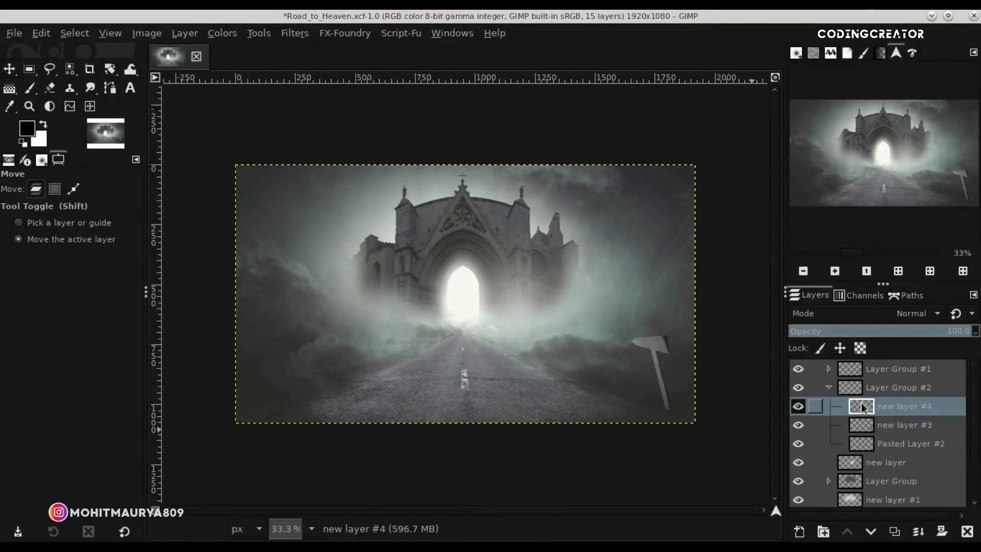
{"action": "right_click", "coordinate": [869, 406]}
{"action": "left_click", "coordinate": [920, 94]}
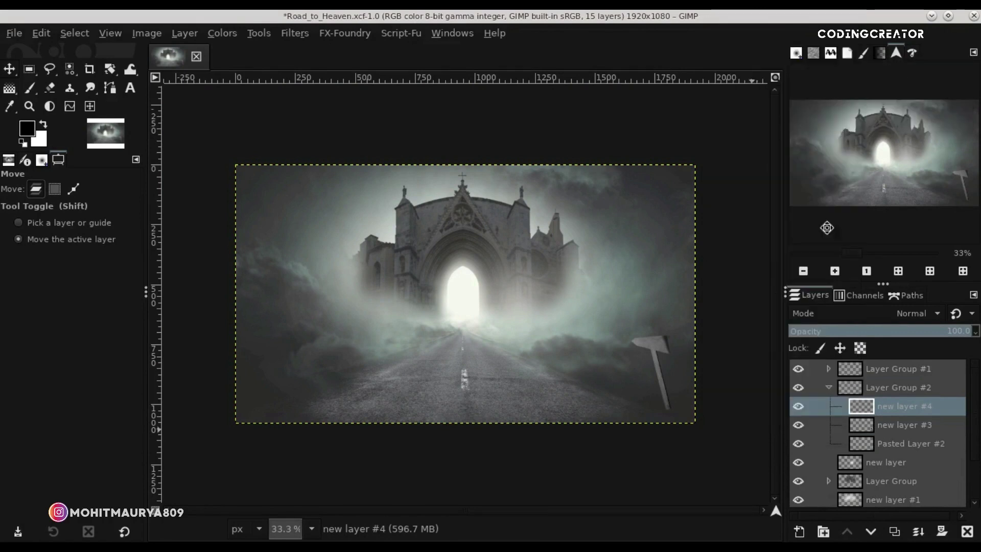
Paint dark shading where post meets sign on new layer #4, opacity about 96%
{"action": "key", "text": "2"}
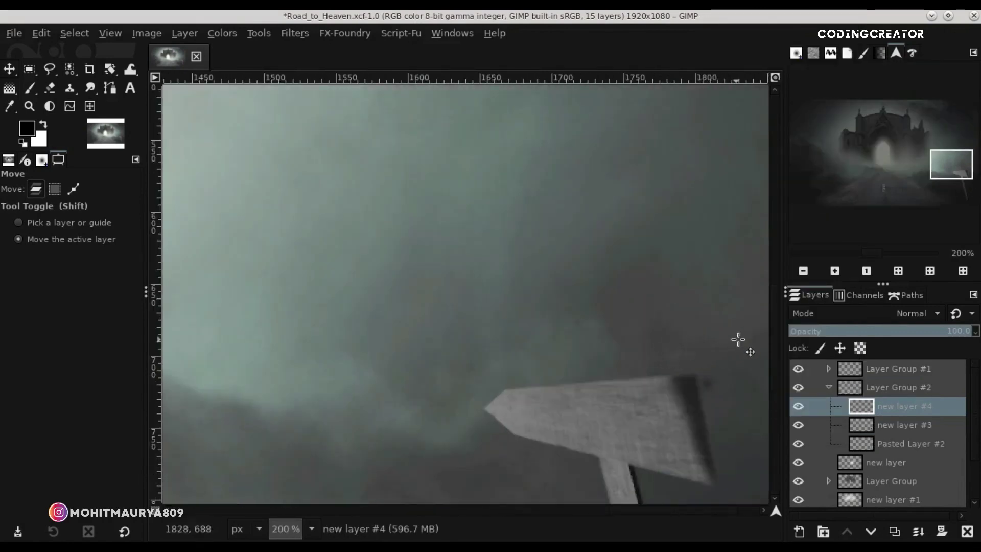
{"action": "scroll", "coordinate": [777, 338], "scroll_direction": "down", "scroll_amount": 5}
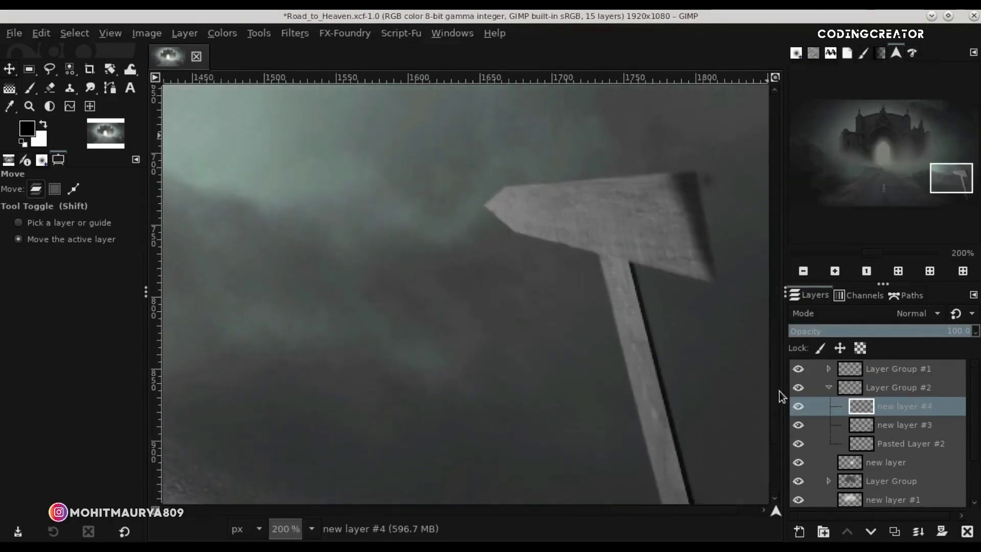
{"action": "left_click", "coordinate": [30, 88]}
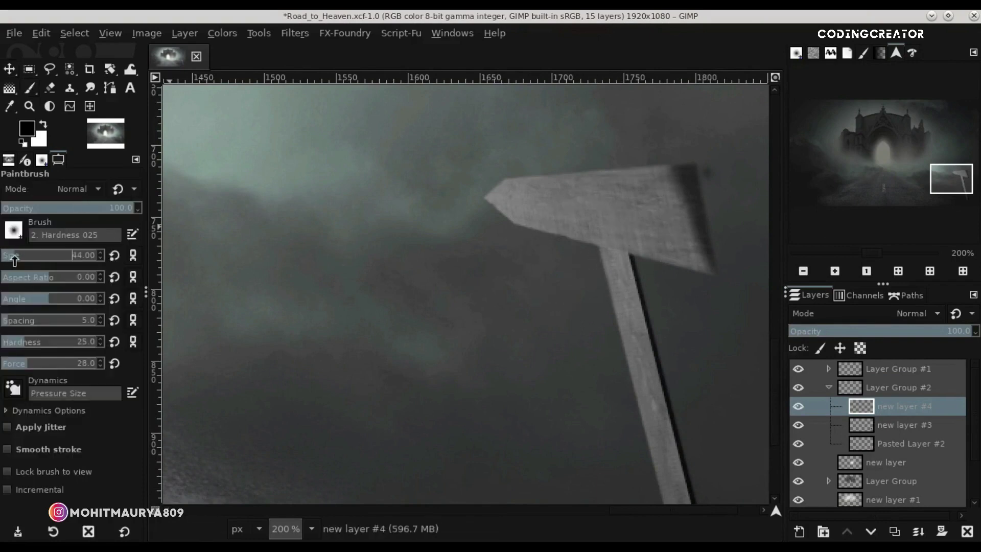
{"action": "left_click_drag", "start_coordinate": [14, 260], "coordinate": [8, 259]}
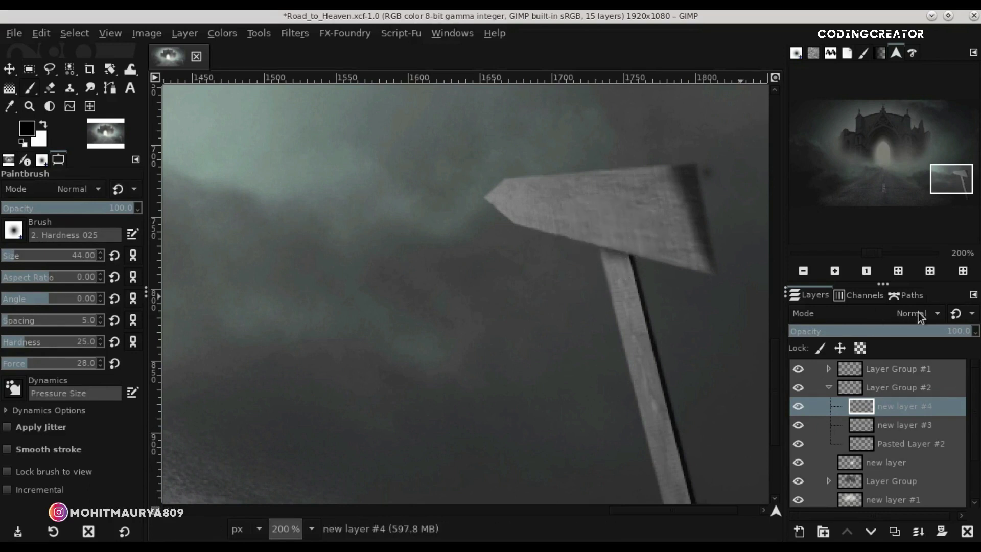
{"action": "left_click", "coordinate": [976, 333]}
{"action": "left_click", "coordinate": [9, 70]}
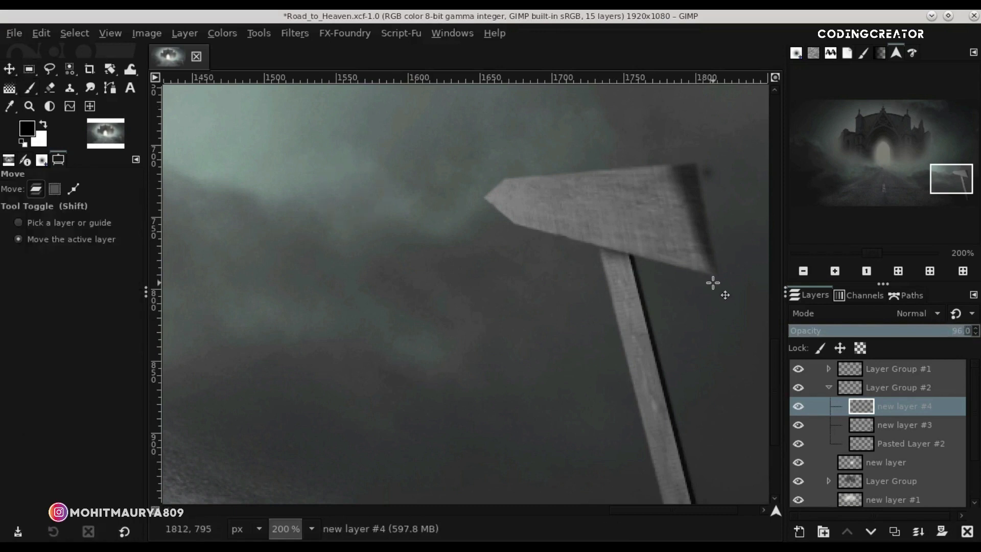
{"action": "type", "text": "0"}
{"action": "key", "text": "Return"}
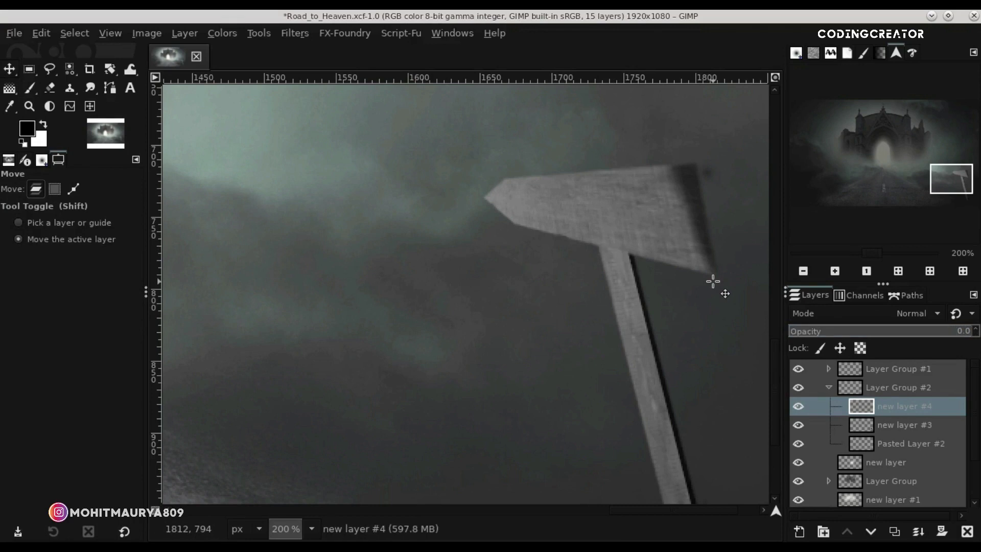
{"action": "scroll", "coordinate": [713, 281], "scroll_direction": "down", "scroll_amount": 5}
{"action": "left_click_drag", "start_coordinate": [952, 332], "coordinate": [962, 340]}
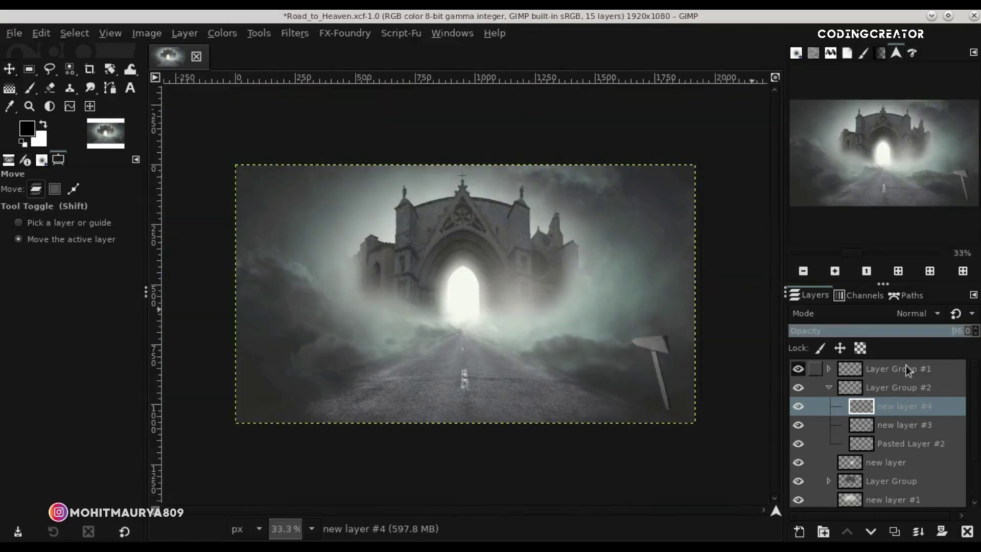
Add a white layer mask to Layer Group #2
{"action": "left_click", "coordinate": [829, 387]}
{"action": "left_click", "coordinate": [867, 389]}
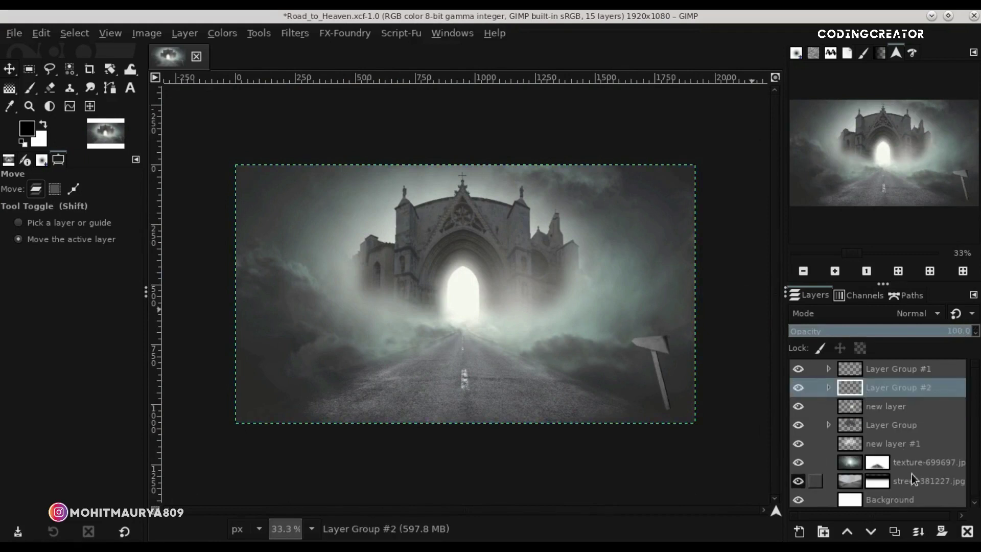
{"action": "left_click", "coordinate": [942, 531]}
{"action": "left_click", "coordinate": [880, 530]}
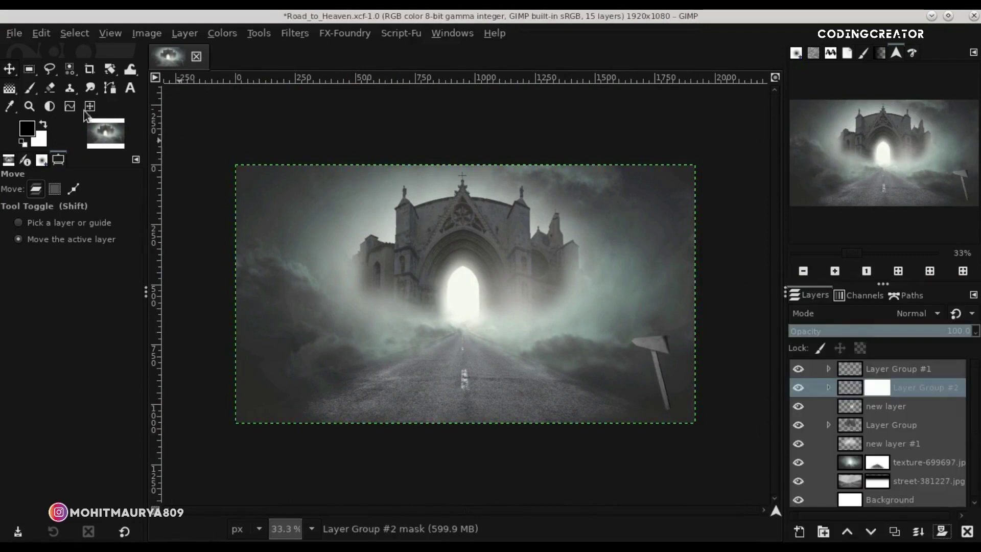
Paint the mask with a size-345 brush to fade the signpost base, then select Layer Group #1
{"action": "left_click", "coordinate": [30, 88]}
{"action": "left_click_drag", "start_coordinate": [49, 263], "coordinate": [51, 262]}
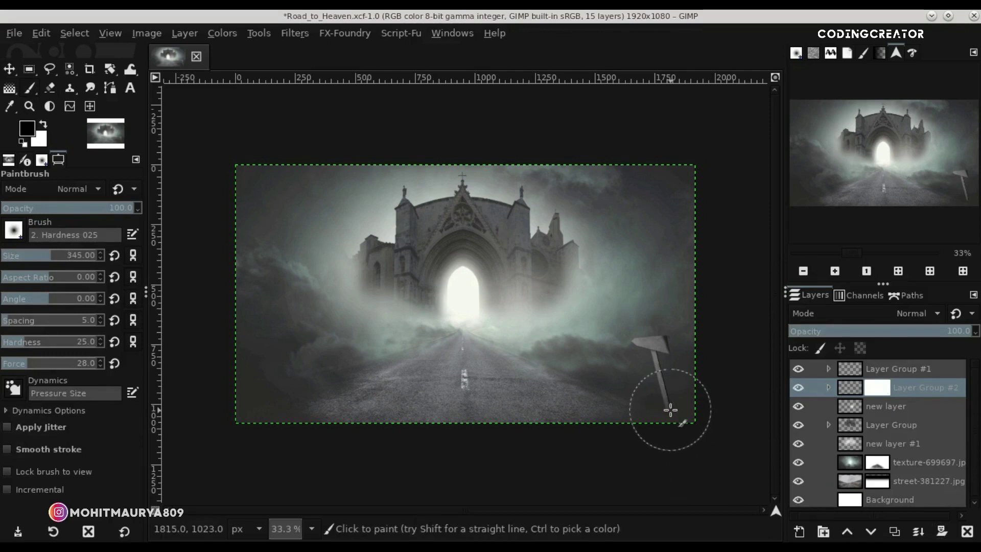
{"action": "scroll", "coordinate": [668, 412], "scroll_direction": "up", "scroll_amount": 2, "text": "ctrl"}
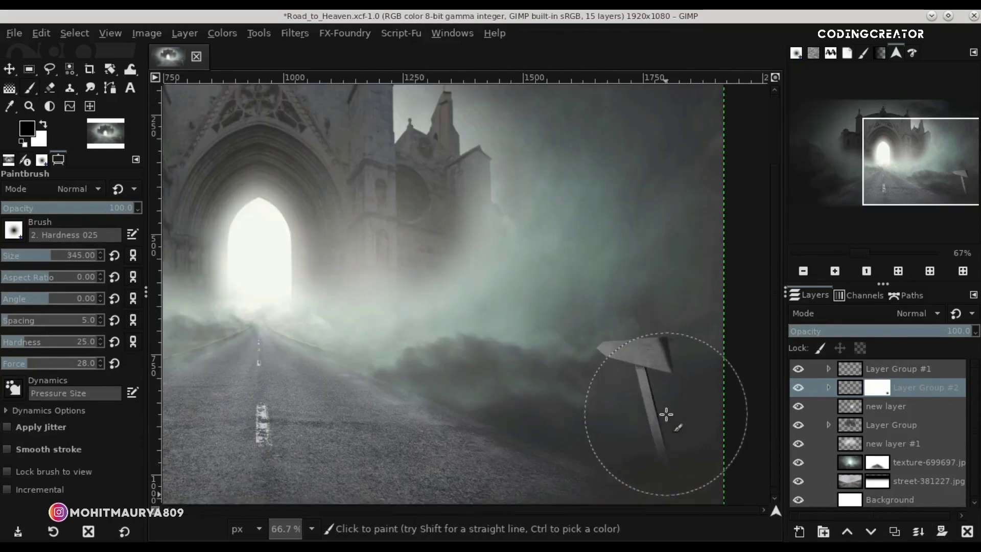
{"action": "scroll", "coordinate": [771, 434], "scroll_direction": "down", "scroll_amount": 1}
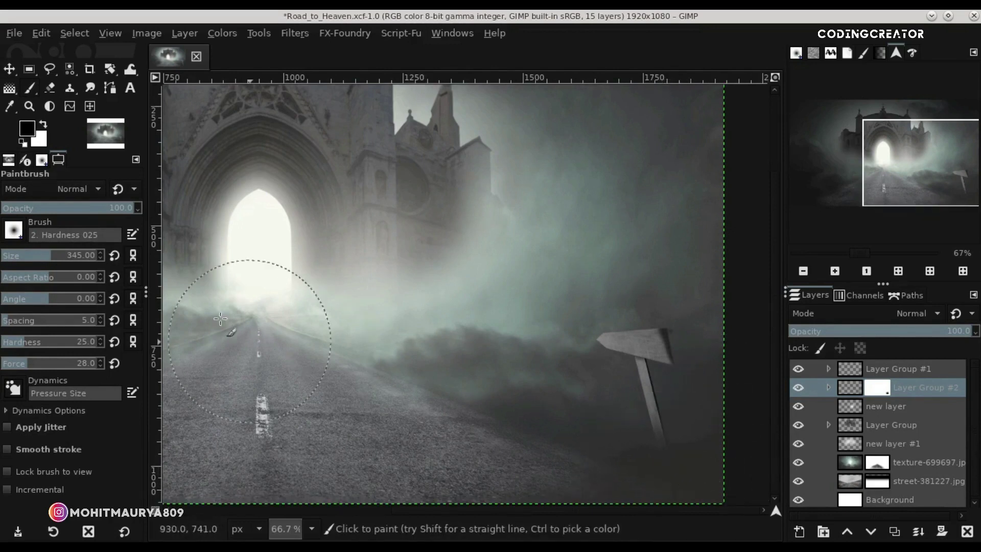
{"action": "left_click", "coordinate": [10, 69]}
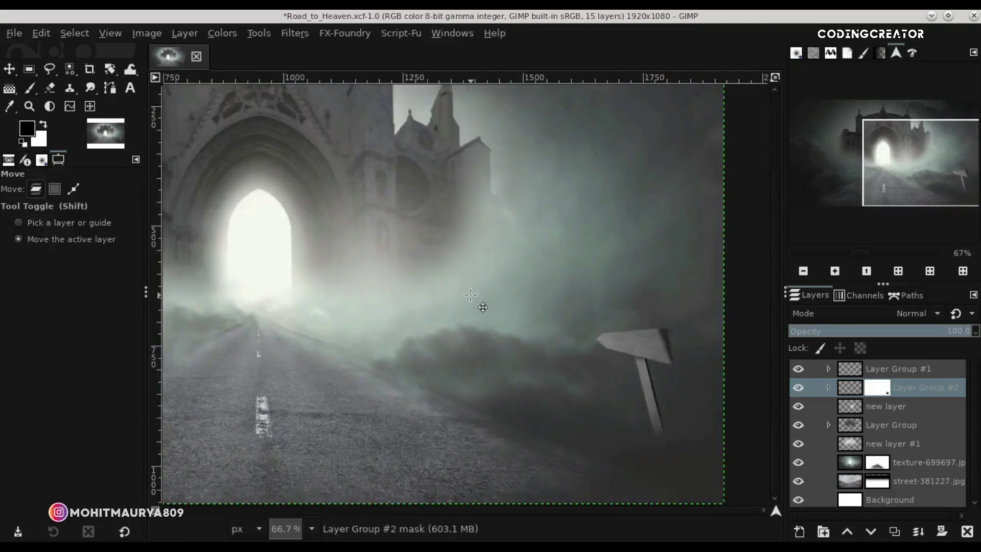
{"action": "key", "text": "minus"}
{"action": "key", "text": "minus"}
{"action": "left_click", "coordinate": [848, 372]}
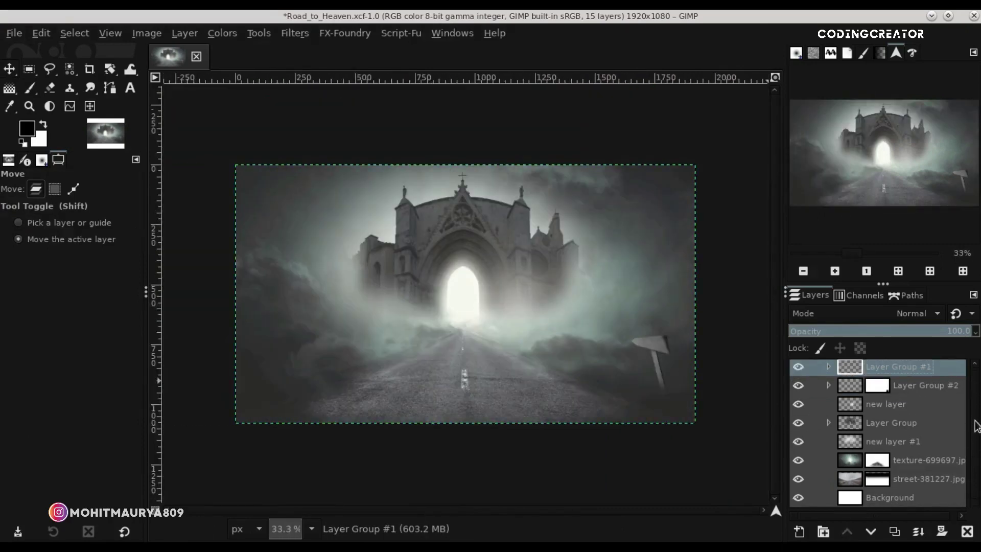
Hide the texture, street photo, Background and other lower layers, leaving only the signpost visible
{"action": "left_click", "coordinate": [798, 483]}
{"action": "left_click", "coordinate": [798, 461]}
{"action": "left_click", "coordinate": [798, 488]}
{"action": "left_click", "coordinate": [798, 500]}
{"action": "left_click", "coordinate": [798, 443]}
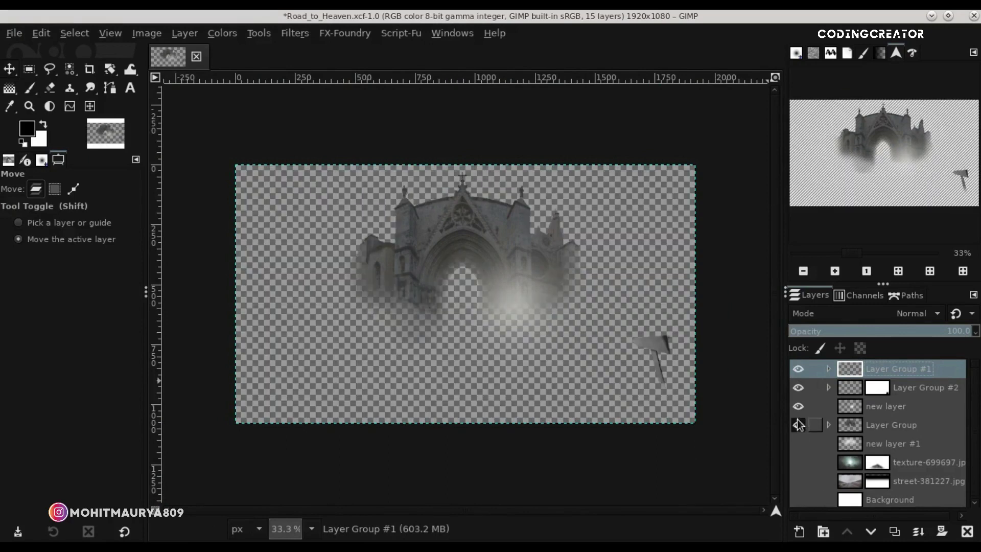
{"action": "left_click", "coordinate": [798, 425]}
{"action": "left_click", "coordinate": [798, 406]}
Create a New from Visible layer and move it to the top of the stack
{"action": "right_click", "coordinate": [845, 371]}
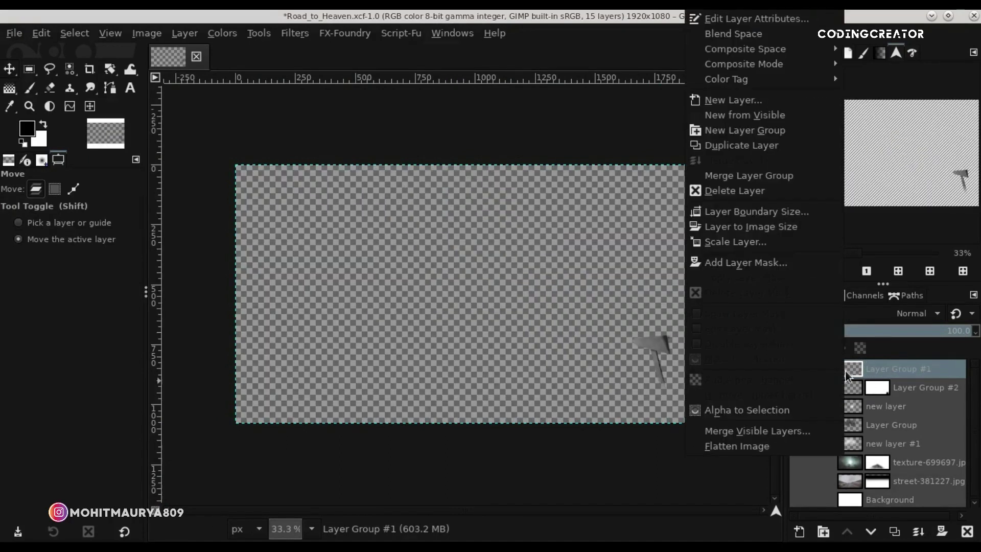
{"action": "left_click", "coordinate": [746, 139]}
{"action": "left_click_drag", "start_coordinate": [861, 388], "coordinate": [843, 364]}
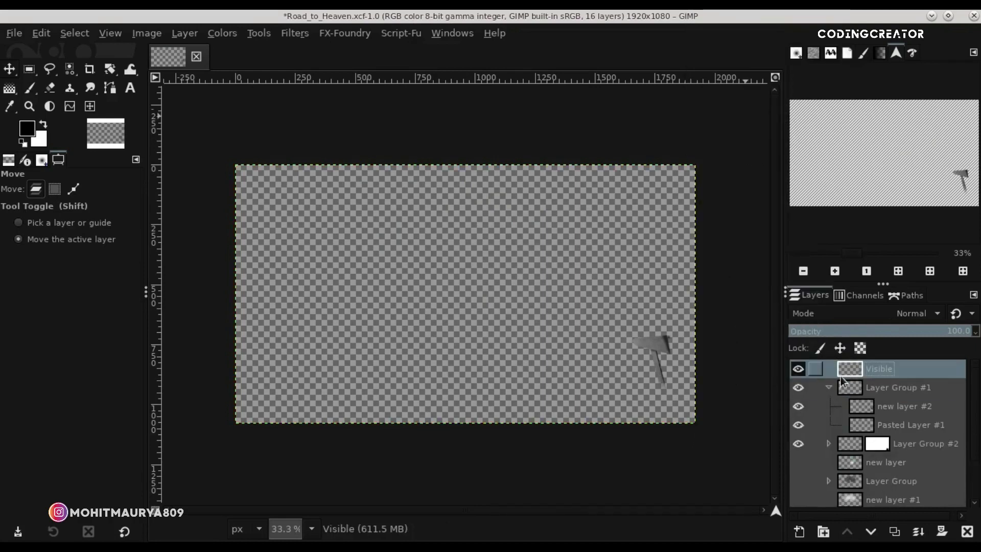
{"action": "left_click", "coordinate": [828, 388]}
Turn the hidden layers back on so the full scene shows again
{"action": "left_click", "coordinate": [798, 425]}
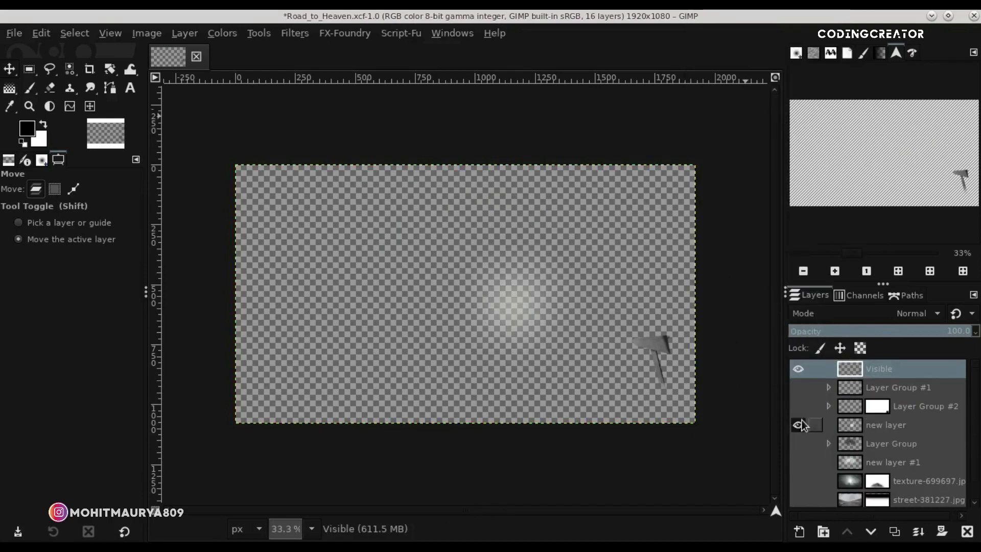
{"action": "left_click", "coordinate": [798, 444]}
{"action": "left_click", "coordinate": [798, 462]}
{"action": "left_click", "coordinate": [798, 481]}
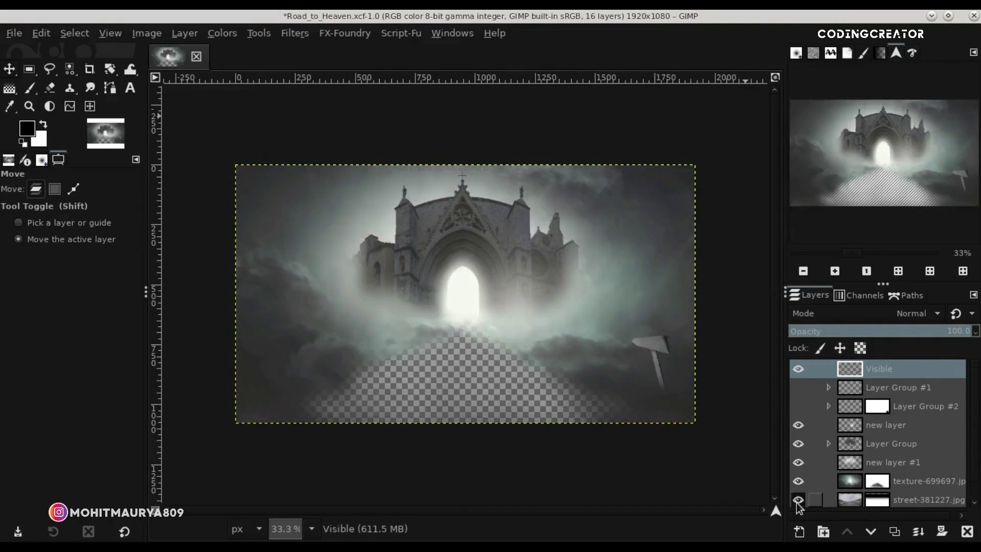
{"action": "left_click", "coordinate": [798, 500]}
{"action": "scroll", "coordinate": [975, 449], "scroll_direction": "down", "scroll_amount": 1}
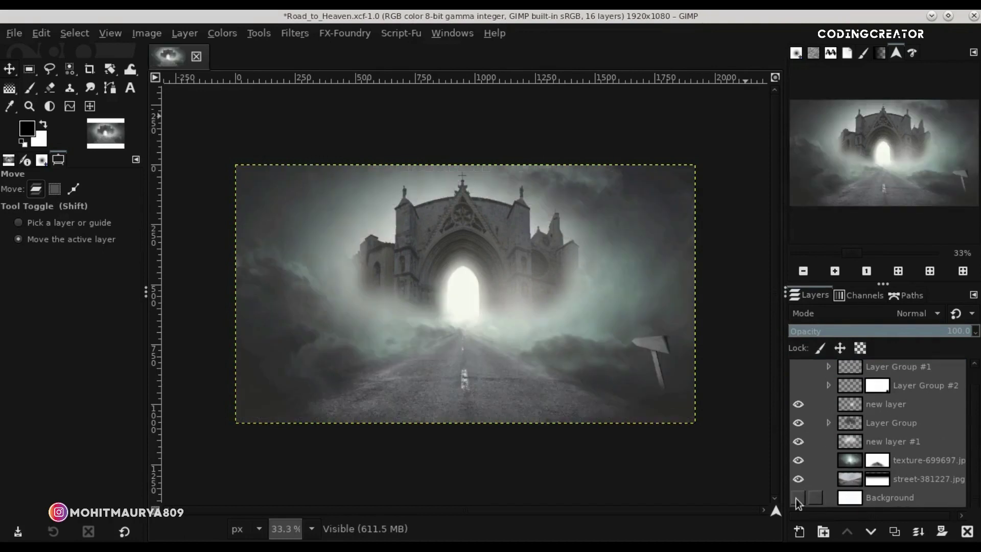
{"action": "scroll", "coordinate": [962, 385], "scroll_direction": "up", "scroll_amount": 1}
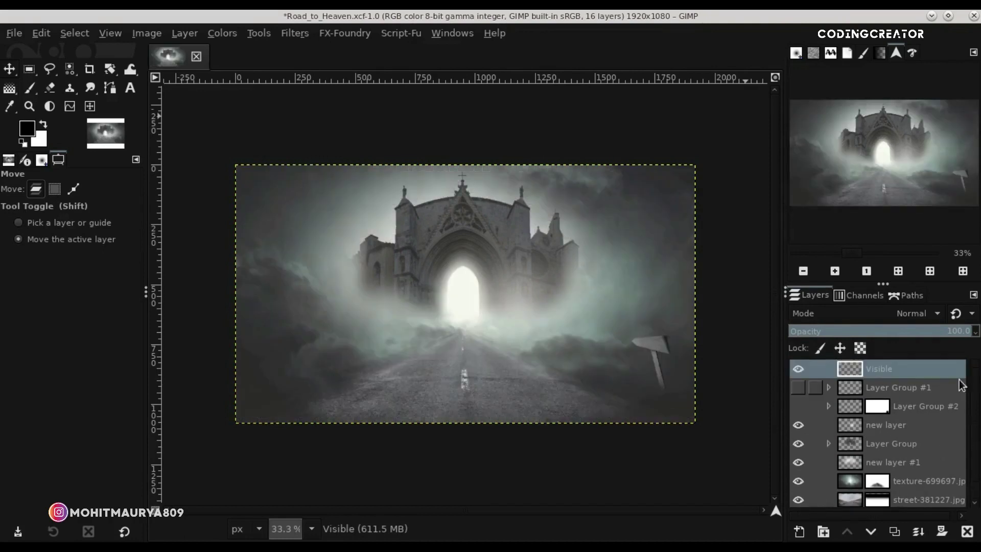
{"action": "right_click", "coordinate": [846, 369]}
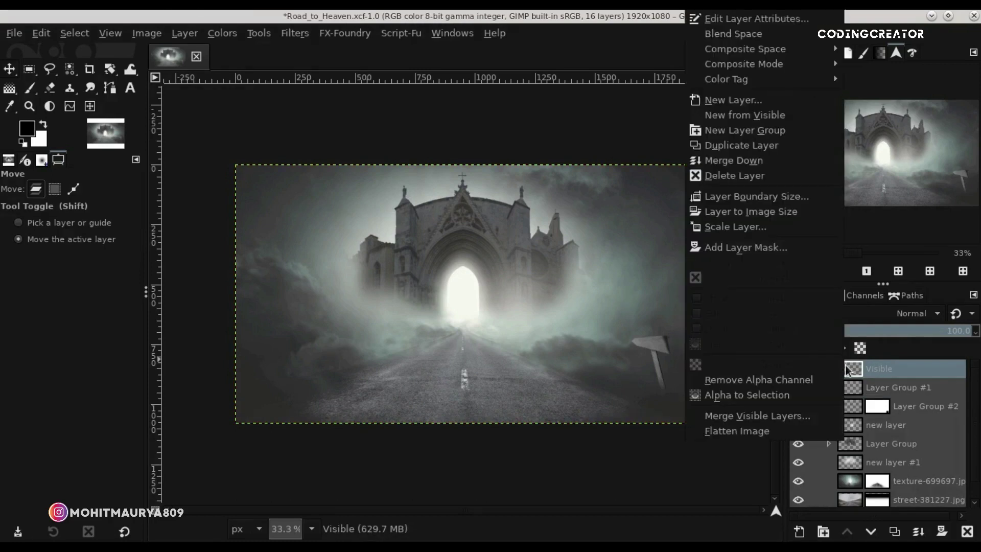
Select the signpost outline from the Visible layer's alpha and invert the selection
{"action": "left_click", "coordinate": [782, 395]}
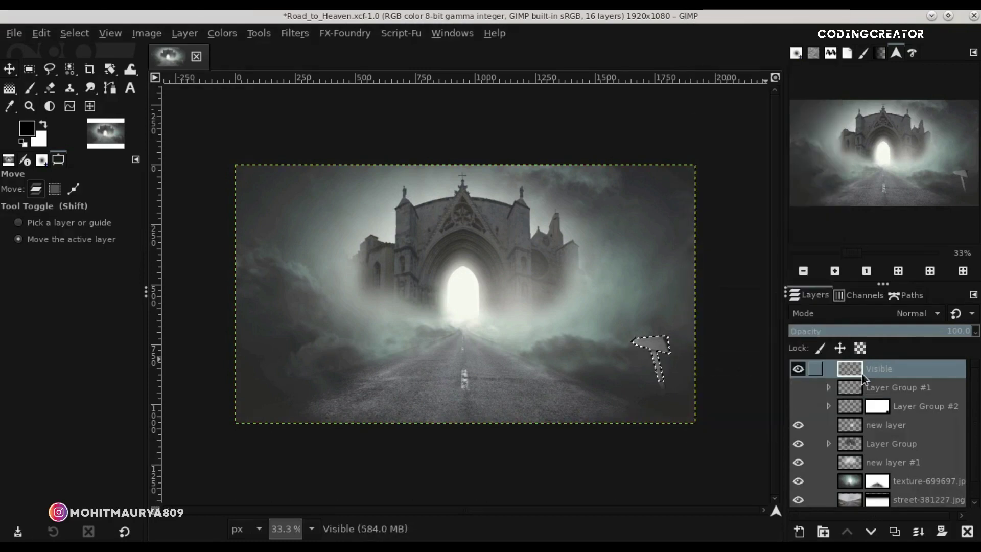
{"action": "left_click", "coordinate": [82, 34]}
{"action": "left_click", "coordinate": [87, 79]}
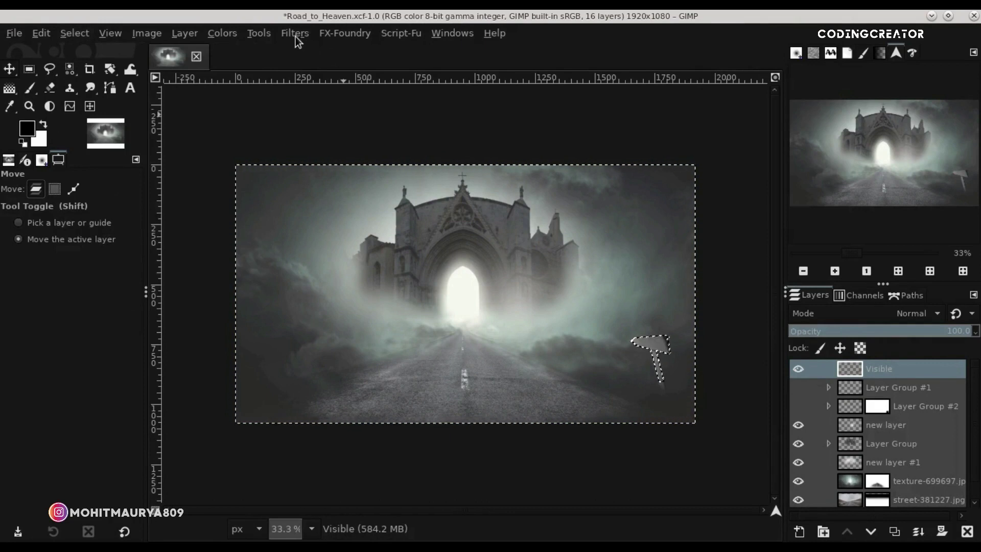
Apply a white legacy Drop Shadow with offset 4 and blur radius 2
{"action": "left_click", "coordinate": [296, 34]}
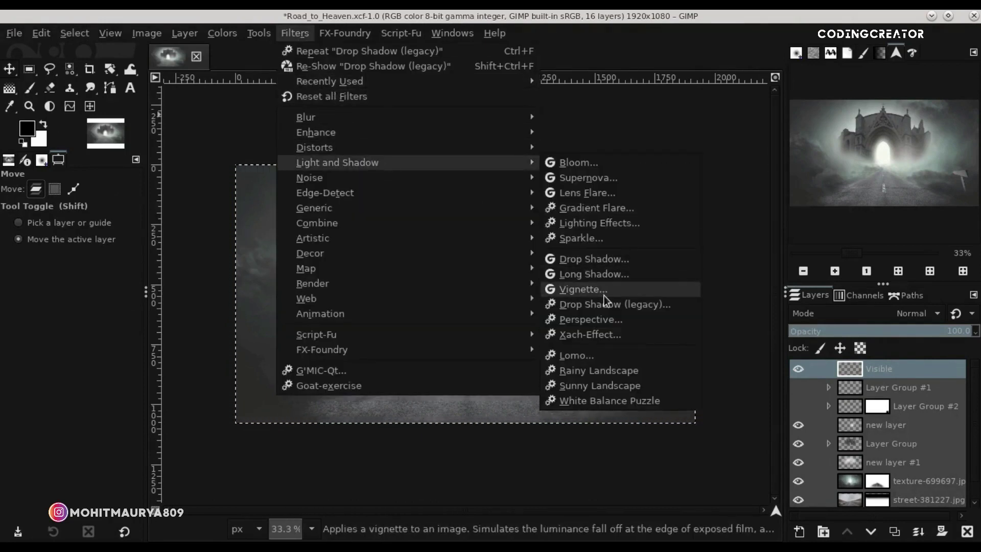
{"action": "left_click", "coordinate": [605, 304]}
{"action": "left_click", "coordinate": [468, 240]}
{"action": "left_click", "coordinate": [469, 240]}
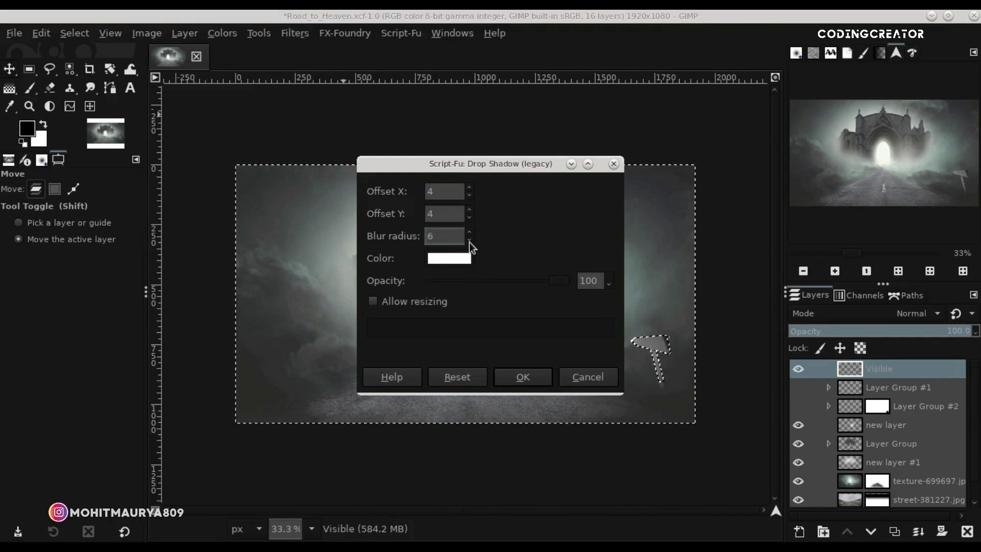
{"action": "left_click", "coordinate": [469, 240]}
{"action": "left_click", "coordinate": [469, 240]}
{"action": "left_click", "coordinate": [469, 240]}
{"action": "left_click", "coordinate": [469, 240]}
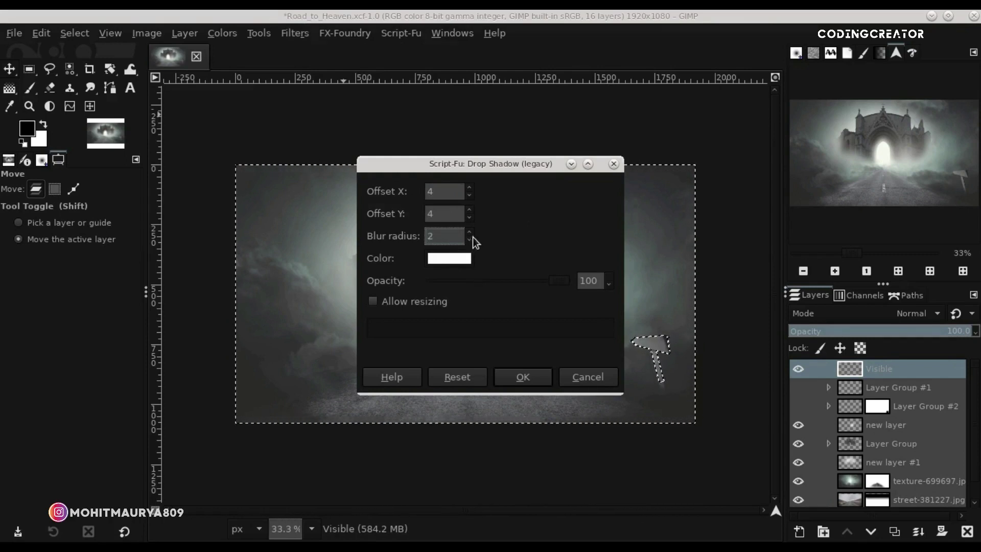
{"action": "left_click", "coordinate": [513, 377]}
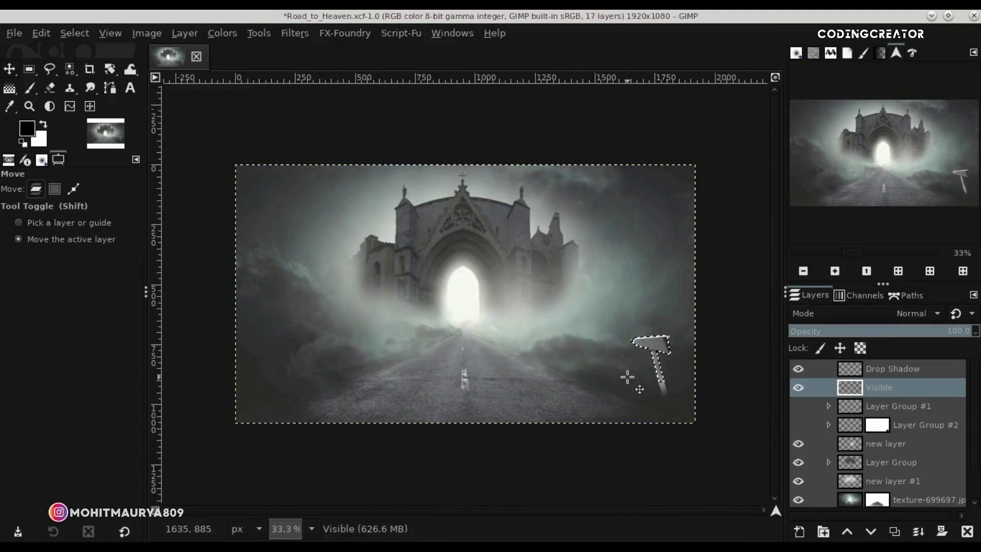
{"action": "left_click", "coordinate": [69, 31]}
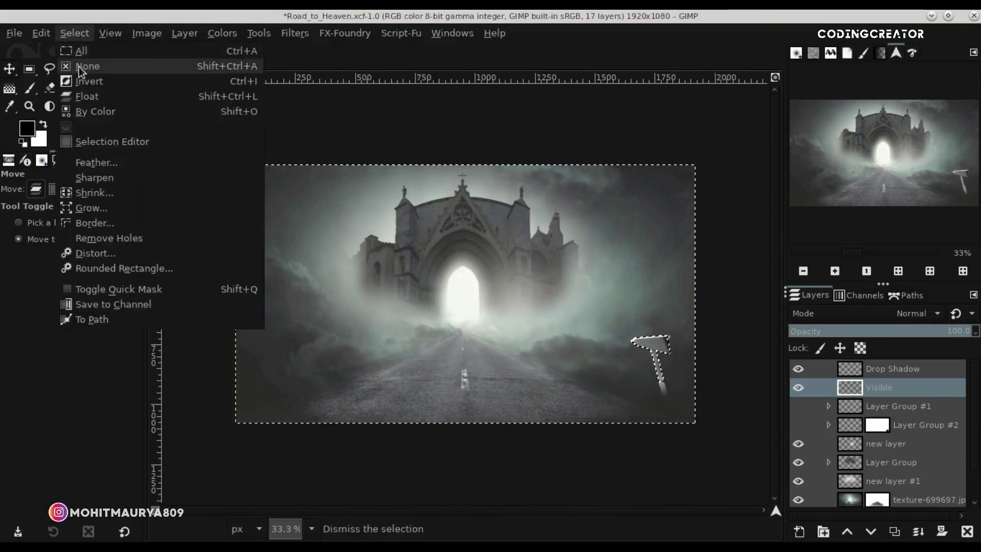
Clear the selection and zoom in on the signpost
{"action": "left_click", "coordinate": [79, 66]}
{"action": "scroll", "coordinate": [615, 355], "scroll_direction": "up", "scroll_amount": 4, "text": "ctrl"}
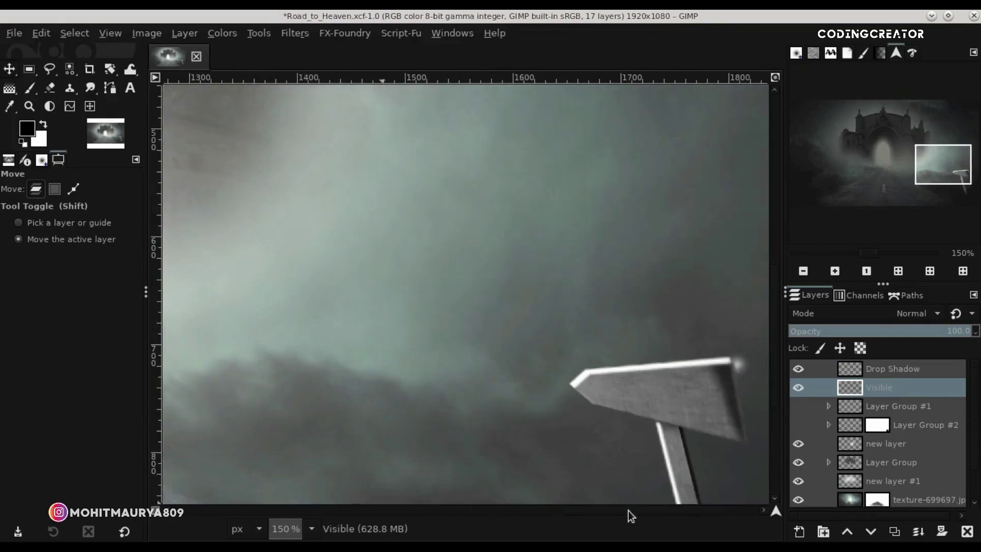
{"action": "left_click_drag", "start_coordinate": [627, 511], "coordinate": [777, 393]}
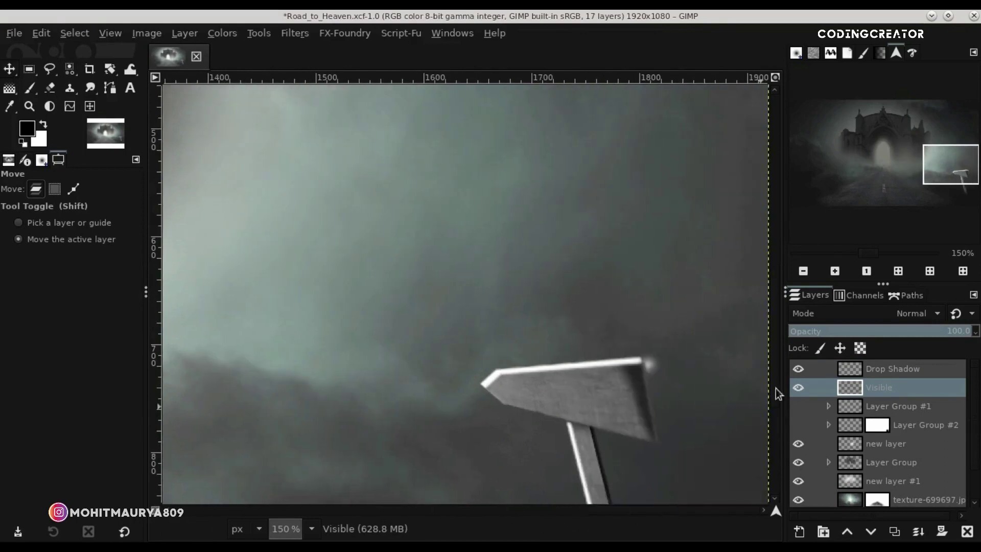
{"action": "left_click_drag", "start_coordinate": [775, 337], "coordinate": [781, 383]}
Compare with and without the Drop Shadow layer, hide it, and make Visible active
{"action": "left_click", "coordinate": [798, 369]}
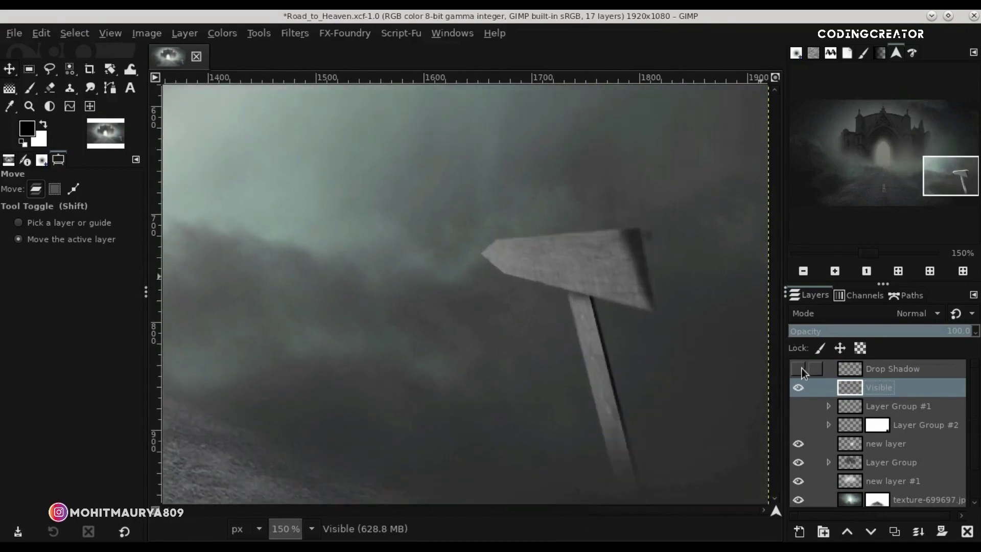
{"action": "left_click", "coordinate": [887, 368]}
{"action": "left_click", "coordinate": [798, 368]}
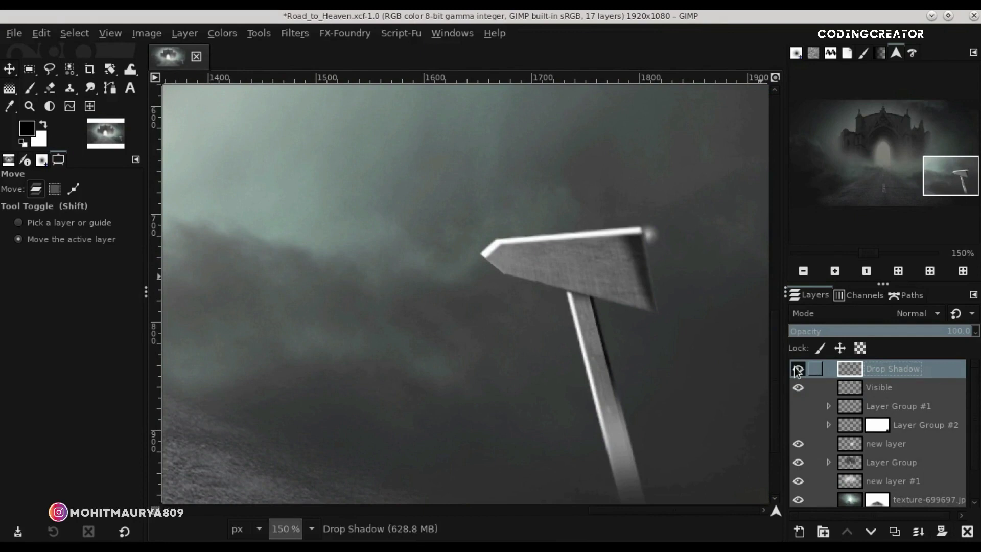
{"action": "left_click", "coordinate": [868, 389]}
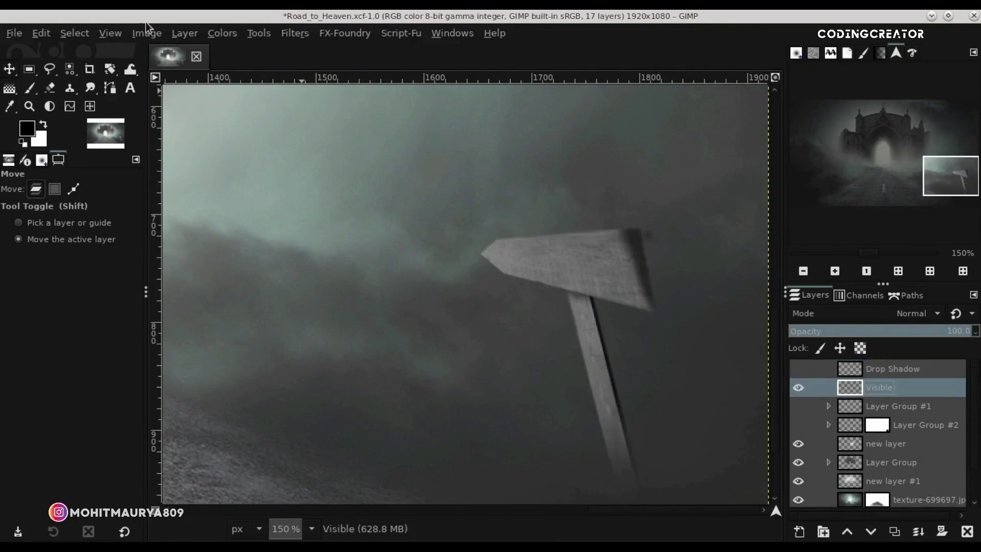
{"action": "left_click", "coordinate": [51, 88]}
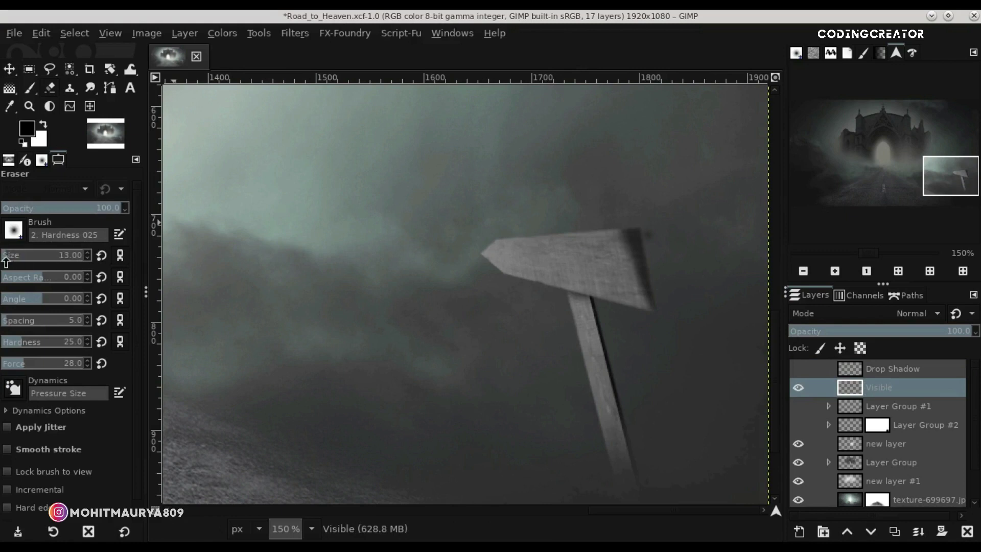
Set the eraser to size 16 and make the Drop Shadow layer active and visible again
{"action": "left_click_drag", "start_coordinate": [6, 262], "coordinate": [20, 262]}
{"action": "scroll", "coordinate": [656, 233], "scroll_direction": "up", "scroll_amount": 2}
{"action": "scroll", "coordinate": [656, 233], "scroll_direction": "up", "scroll_amount": 2}
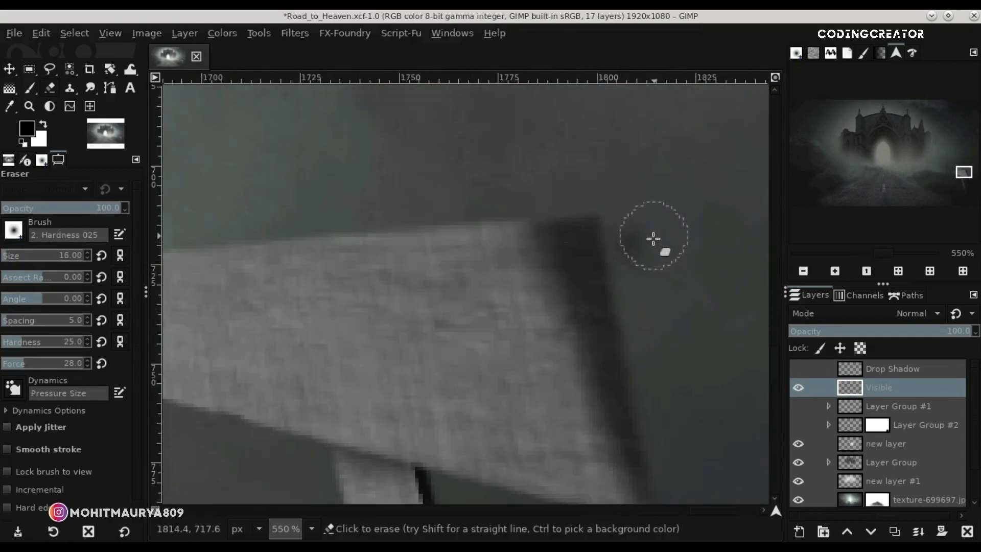
{"action": "left_click", "coordinate": [892, 370]}
{"action": "left_click", "coordinate": [791, 369]}
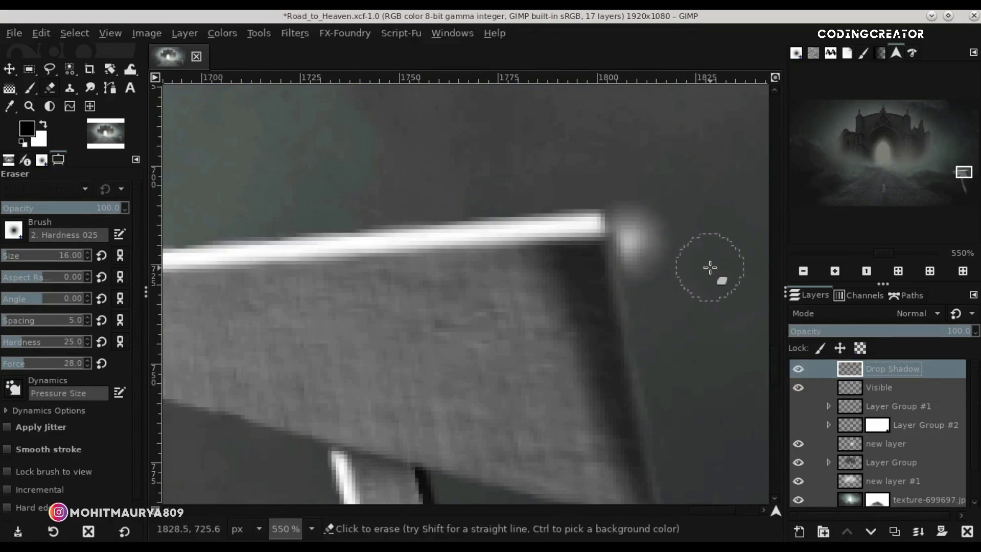
Erase the stray bright glow just beyond the signpost's right tip
{"action": "left_click", "coordinate": [641, 221]}
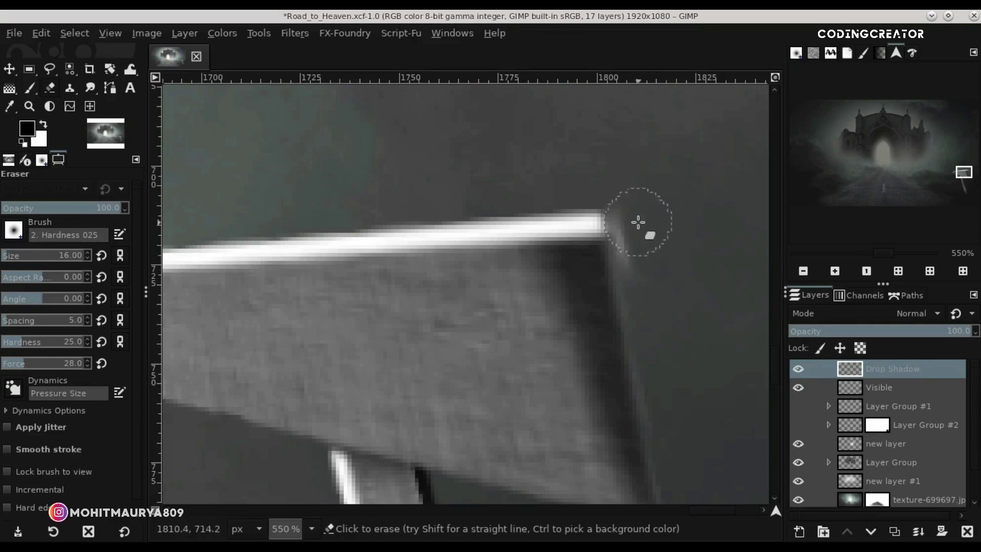
{"action": "left_click_drag", "start_coordinate": [635, 213], "coordinate": [637, 258]}
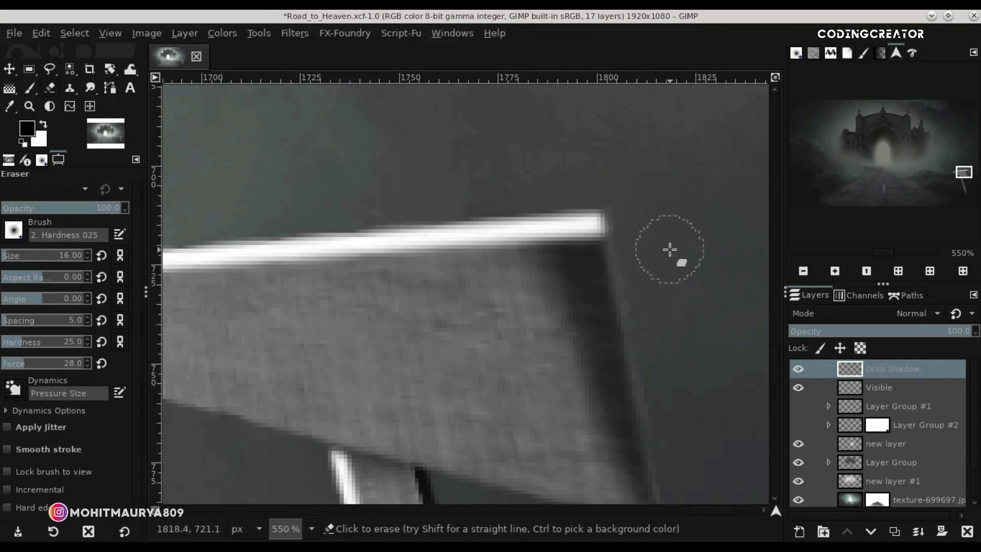
{"action": "scroll", "coordinate": [677, 360], "scroll_direction": "down", "scroll_amount": 2, "text": "ctrl"}
{"action": "scroll", "coordinate": [677, 360], "scroll_direction": "down", "scroll_amount": 1, "text": "ctrl"}
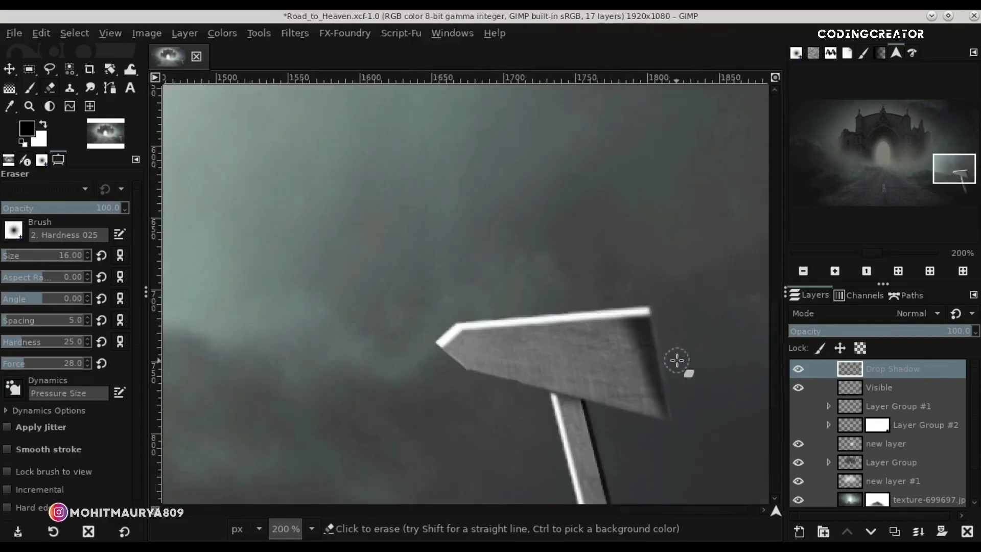
{"action": "scroll", "coordinate": [776, 348], "scroll_direction": "down", "scroll_amount": 1}
{"action": "scroll", "coordinate": [775, 359], "scroll_direction": "down", "scroll_amount": 2}
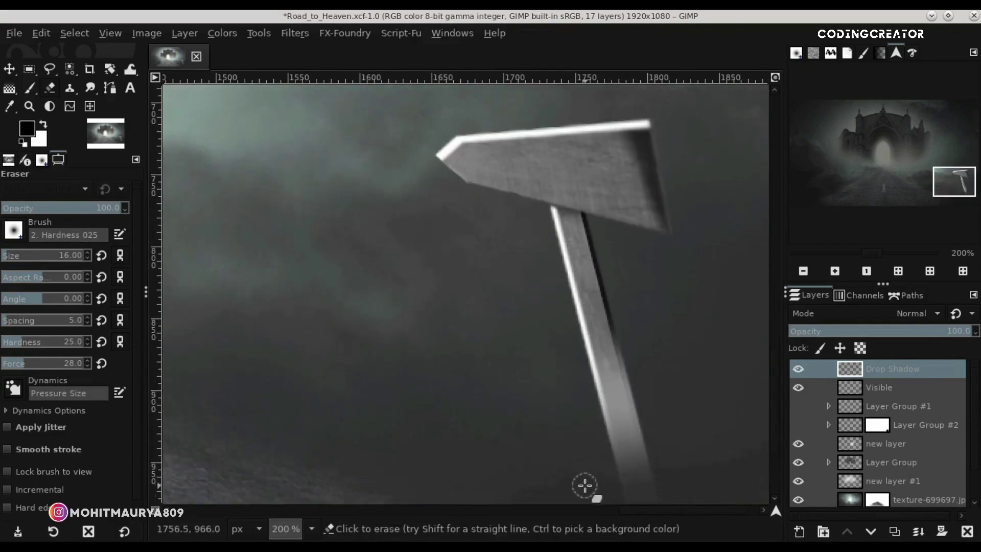
{"action": "scroll", "coordinate": [585, 482], "scroll_direction": "down", "scroll_amount": 1, "text": "ctrl"}
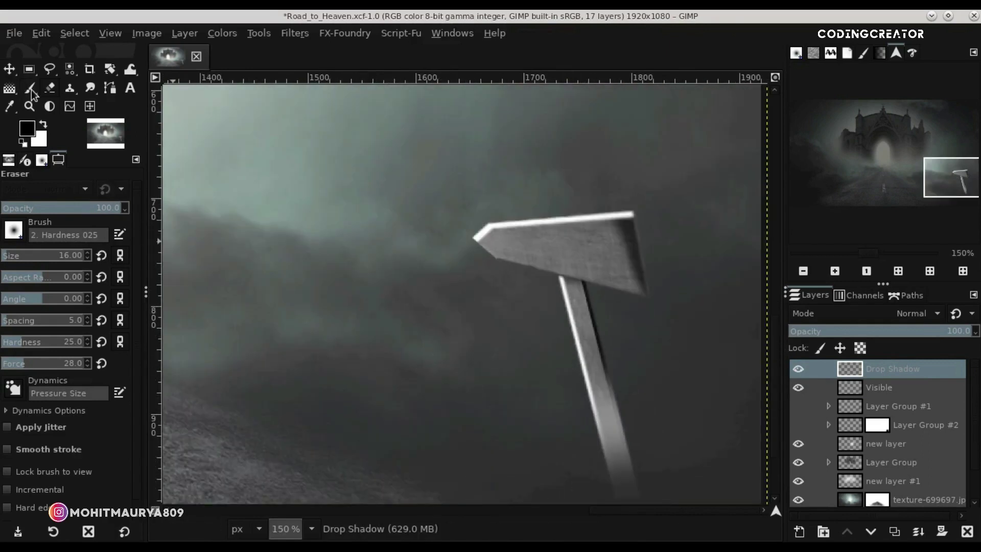
{"action": "left_click", "coordinate": [31, 89]}
Add a white layer mask to the Drop Shadow layer and lower the brush opacity
{"action": "left_click", "coordinate": [941, 529]}
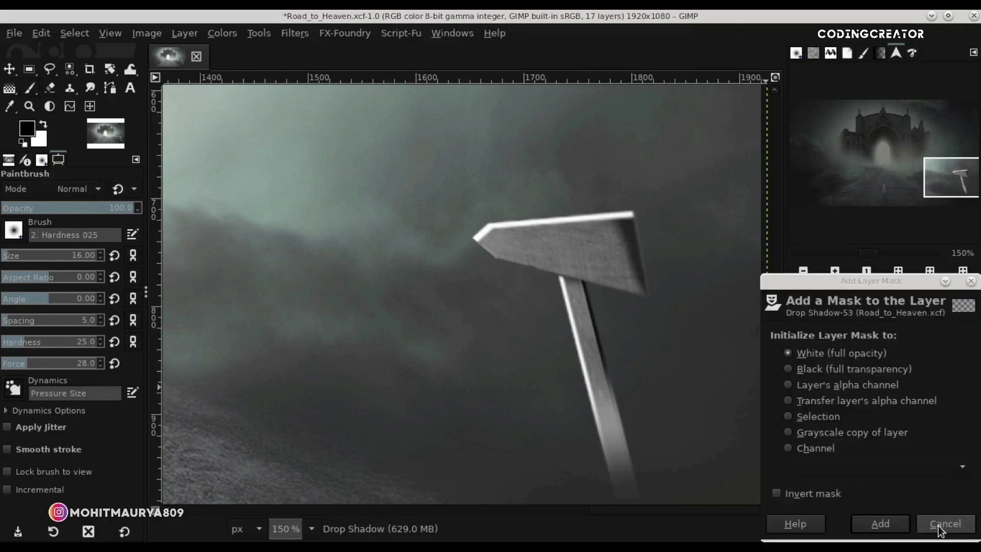
{"action": "left_click", "coordinate": [880, 523]}
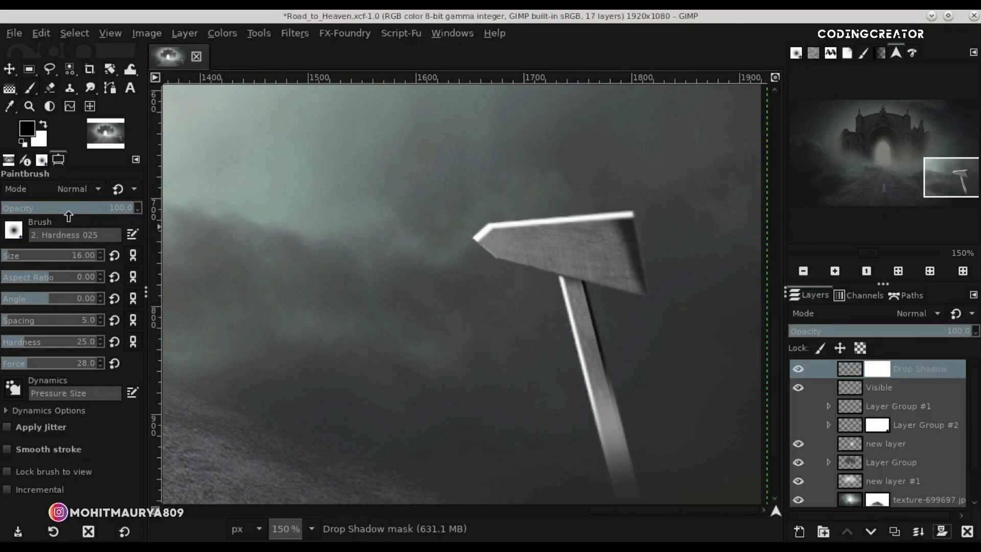
{"action": "left_click_drag", "start_coordinate": [69, 211], "coordinate": [46, 211]}
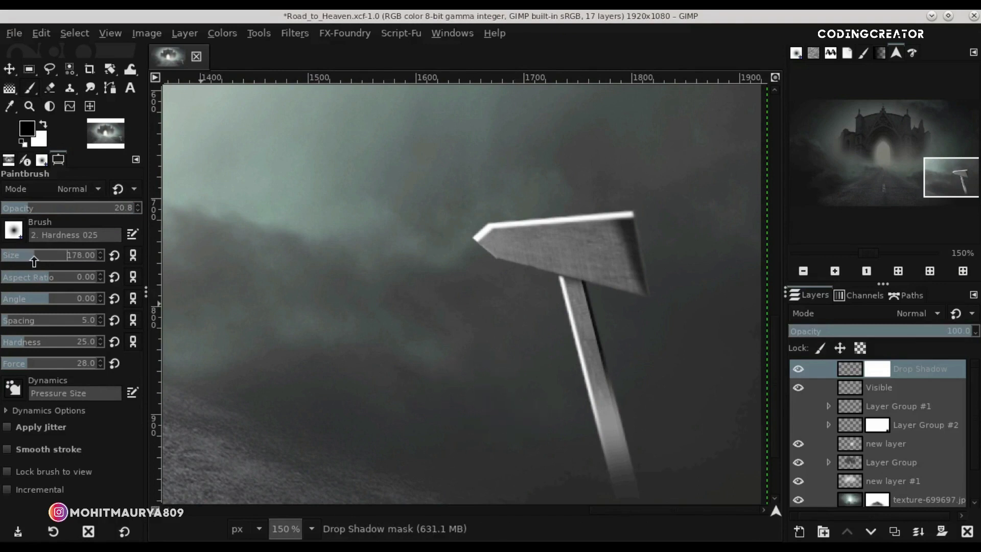
Softly paint the mask along the lower signpost, shrinking the brush to 90, to dim the glow
{"action": "scroll", "coordinate": [777, 434], "scroll_direction": "down", "scroll_amount": 4}
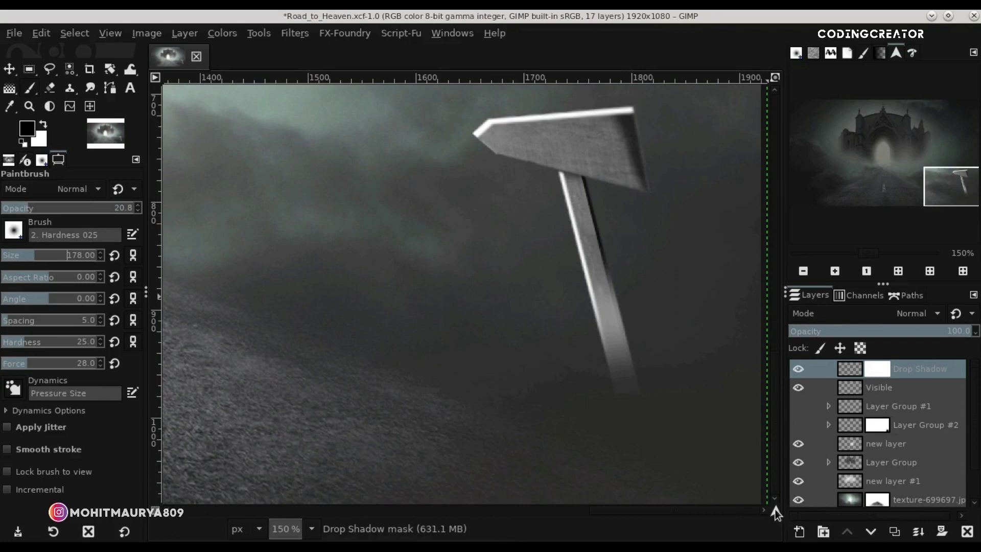
{"action": "left_click_drag", "start_coordinate": [776, 513], "coordinate": [781, 508]}
{"action": "mouse_move", "coordinate": [576, 423]}
{"action": "left_mouse_down"}
{"action": "mouse_move", "coordinate": [543, 374]}
{"action": "mouse_move", "coordinate": [574, 453]}
{"action": "mouse_move", "coordinate": [542, 392]}
{"action": "left_mouse_up"}
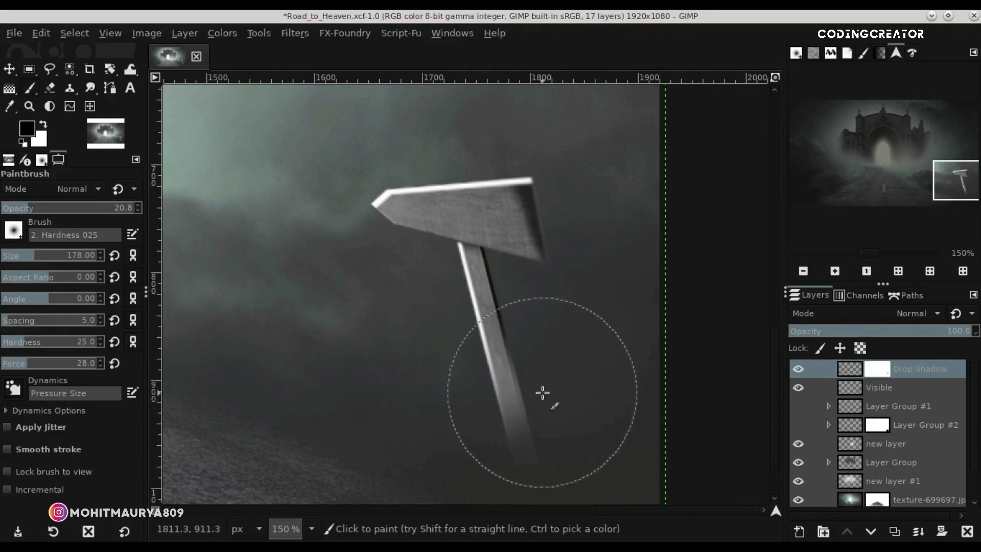
{"action": "left_click", "coordinate": [25, 256]}
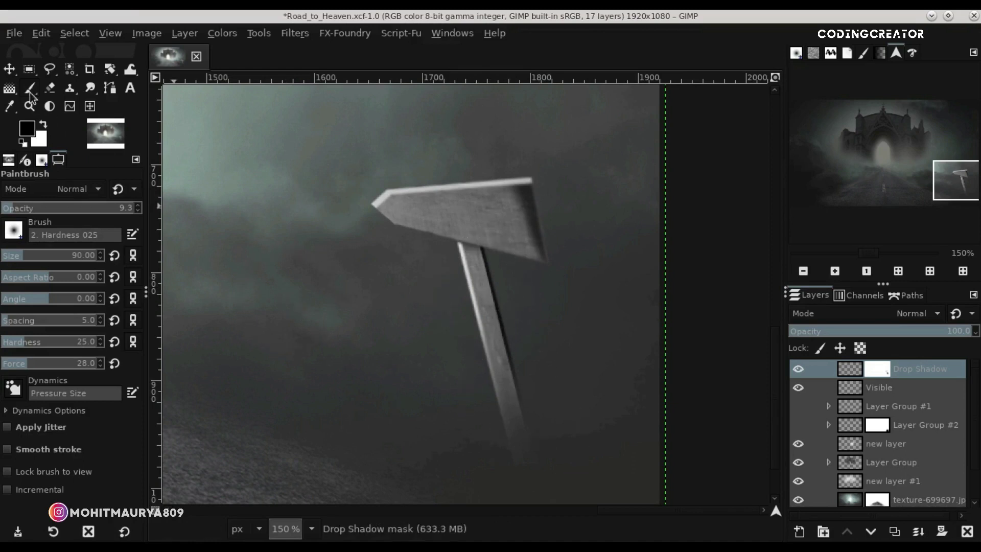
{"action": "key", "text": "m"}
{"action": "scroll", "coordinate": [479, 360], "scroll_direction": "down", "scroll_amount": 4}
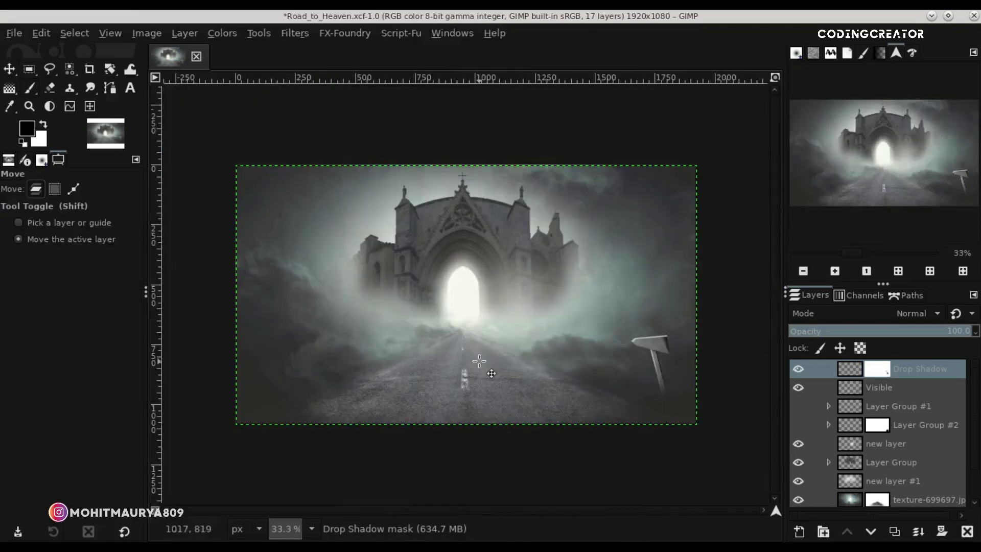
Lower the Drop Shadow layer's opacity and make foreground and text colour off-white fbf9f4
{"action": "left_click", "coordinate": [850, 368]}
{"action": "left_click_drag", "start_coordinate": [945, 339], "coordinate": [934, 338]}
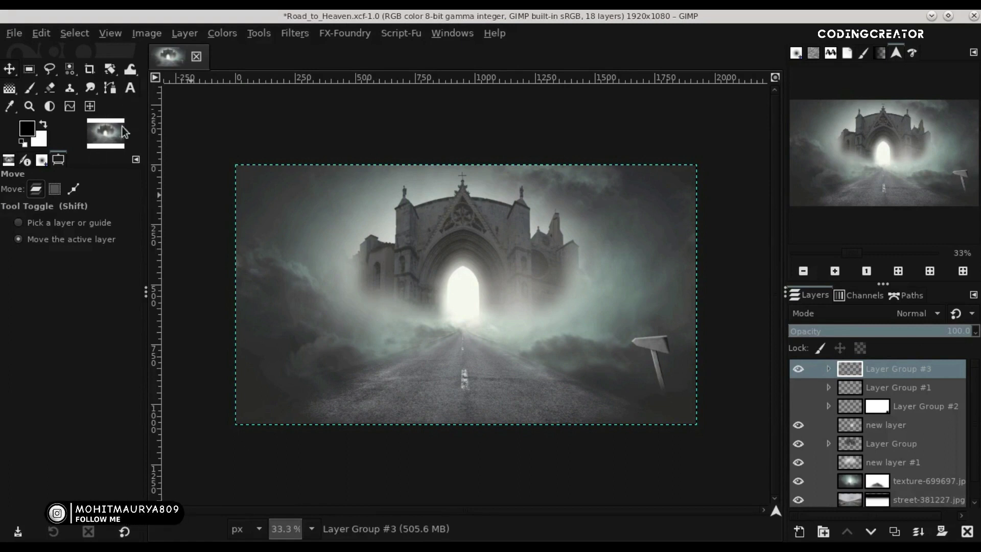
{"action": "key", "text": "t"}
{"action": "left_click", "coordinate": [31, 127]}
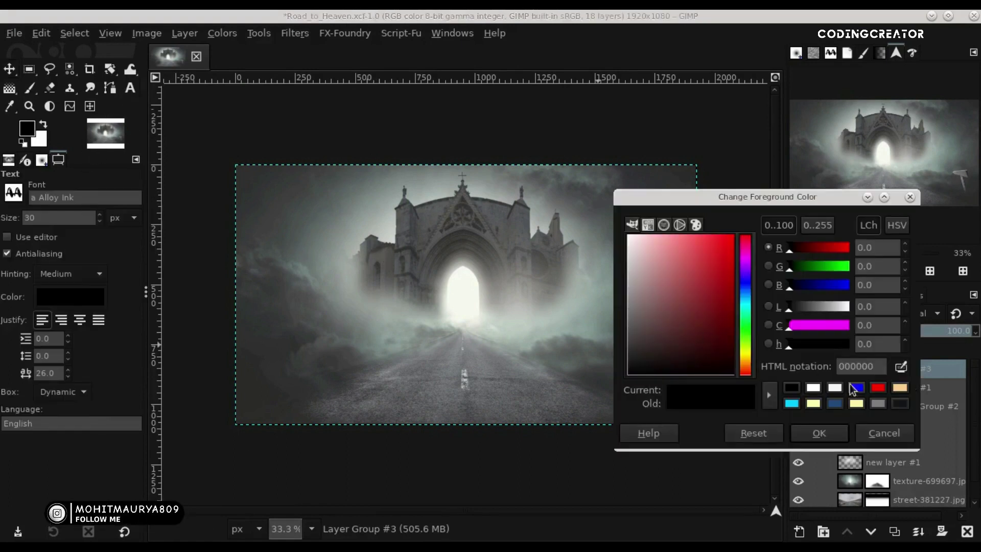
{"action": "left_click", "coordinate": [812, 392]}
{"action": "left_click", "coordinate": [837, 387]}
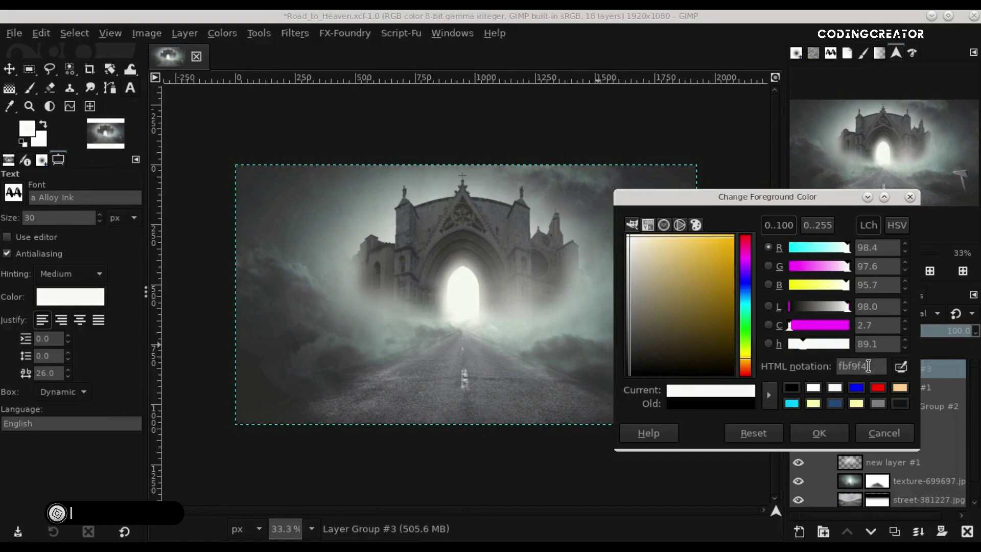
{"action": "left_click", "coordinate": [800, 433]}
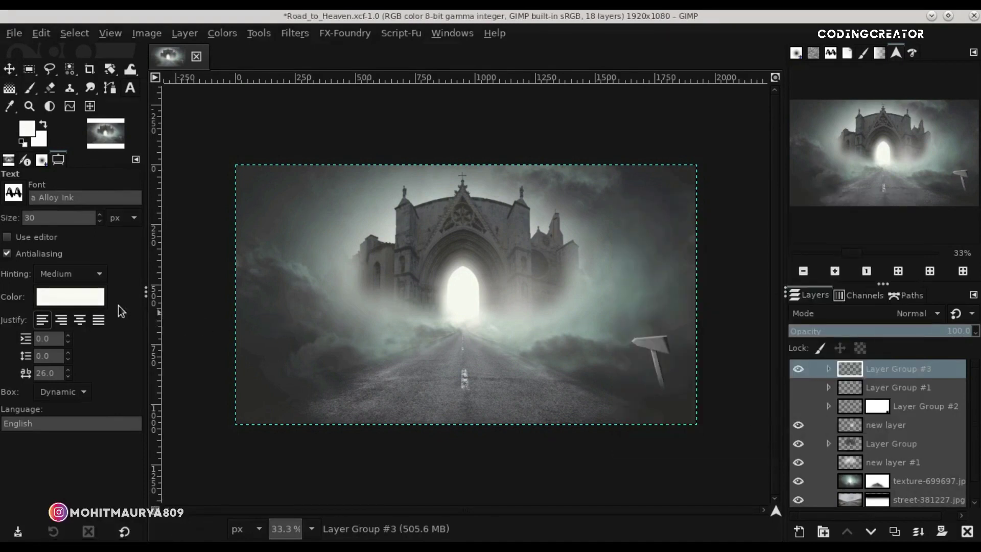
{"action": "left_click", "coordinate": [102, 304]}
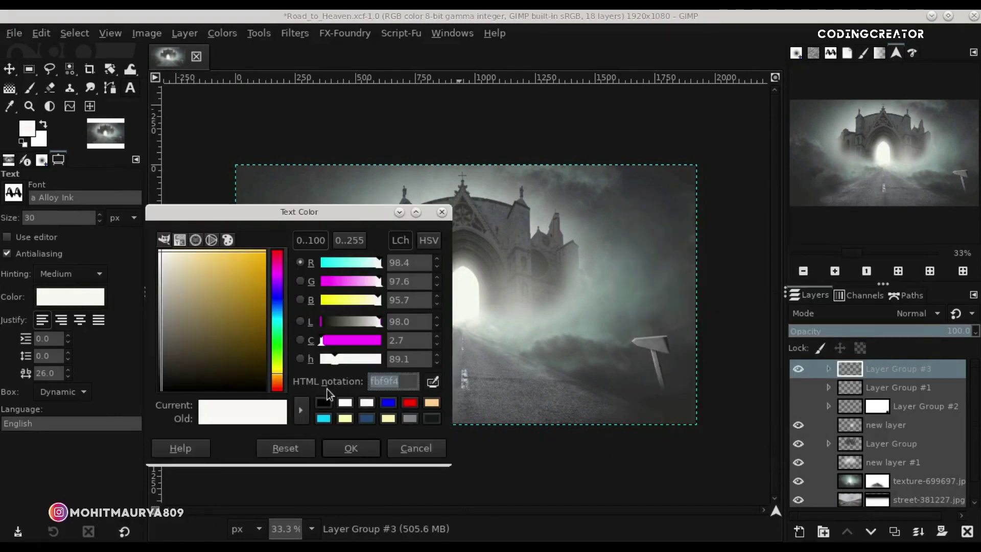
{"action": "left_click", "coordinate": [351, 448]}
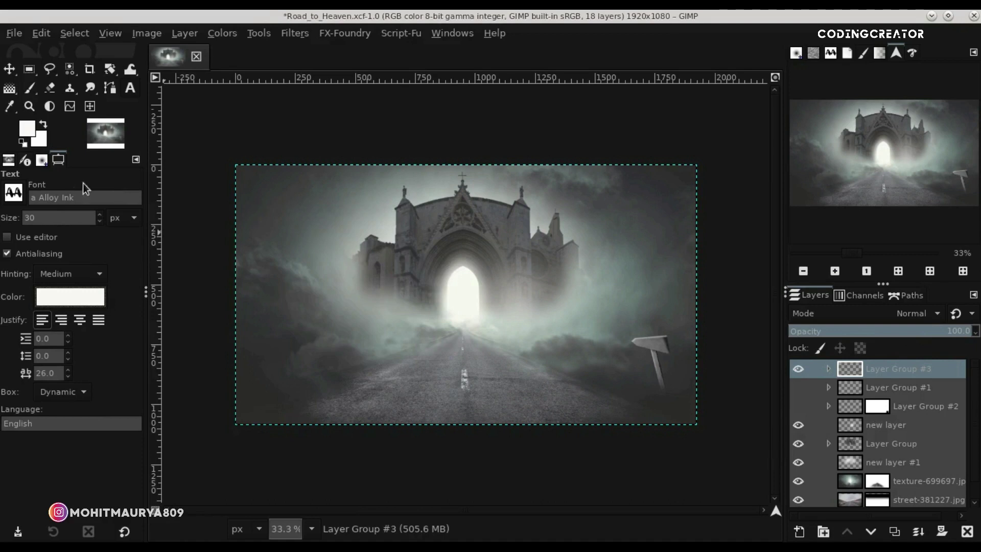
Type HEAVEN in Abyssinica SIL left of the road with zero letter spacing
{"action": "left_click", "coordinate": [14, 192]}
{"action": "type", "text": "ab"}
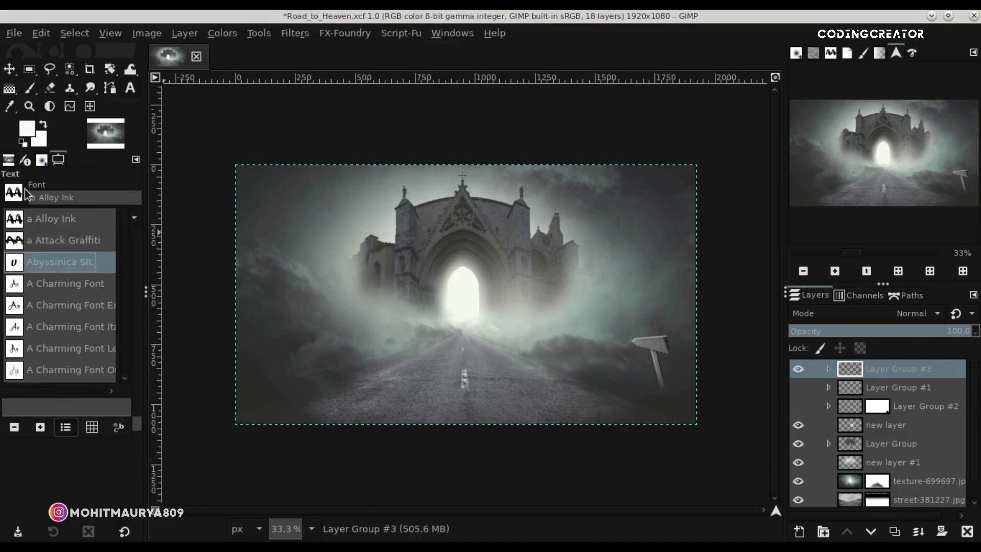
{"action": "key", "text": "Return"}
{"action": "left_click", "coordinate": [363, 316]}
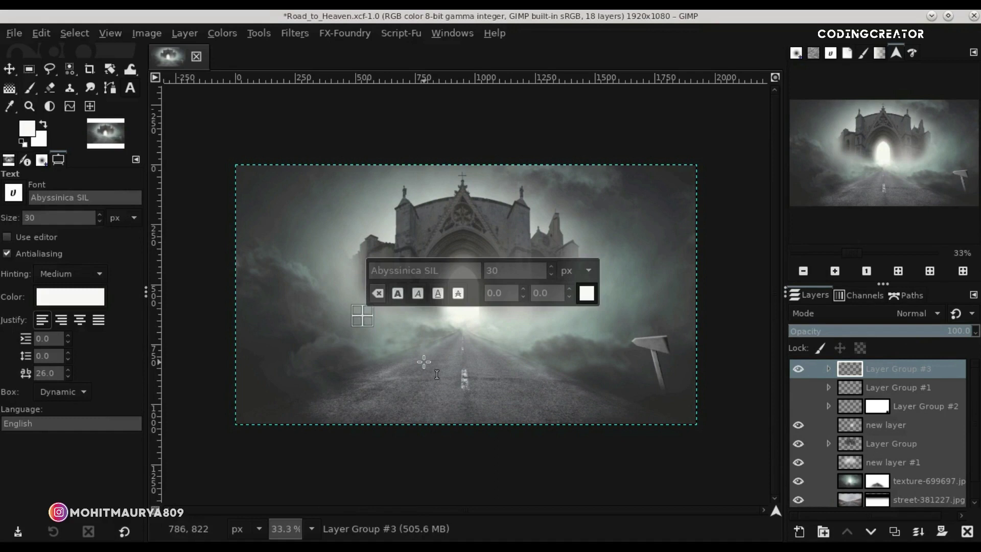
{"action": "type", "text": "HEAVEN"}
{"action": "double_click", "coordinate": [46, 373]}
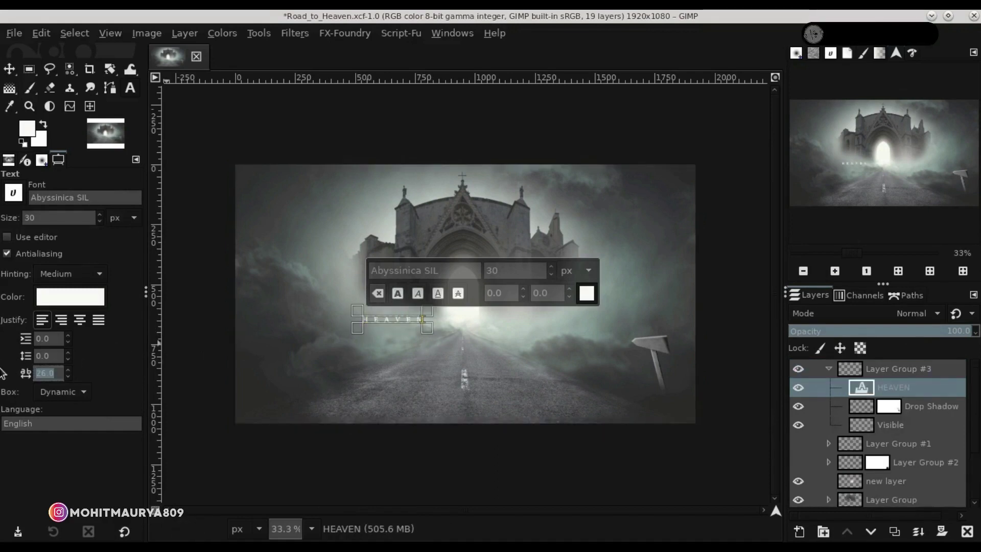
{"action": "type", "text": "0"}
{"action": "key", "text": "Return"}
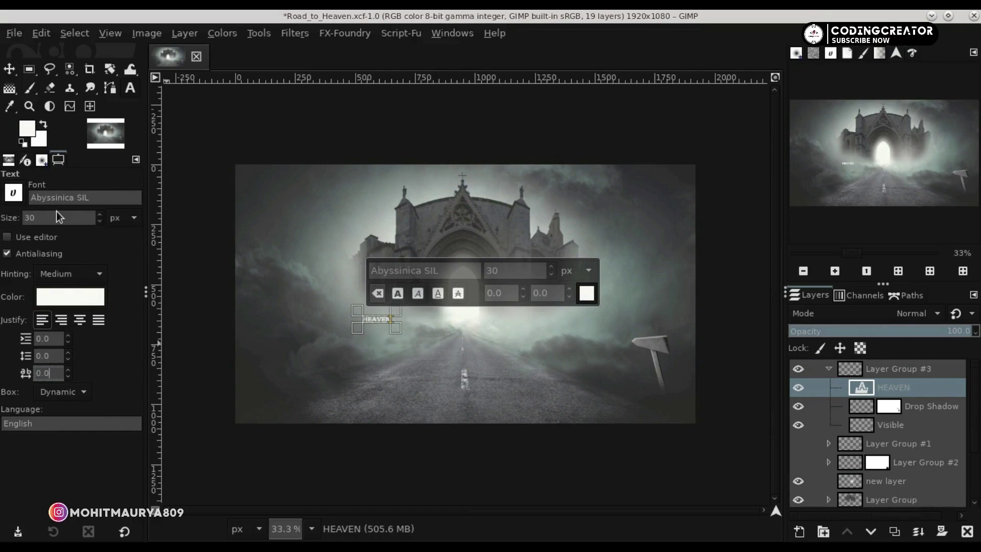
Enlarge the HEAVEN text to size 77 and move it onto the signpost
{"action": "scroll", "coordinate": [55, 218], "scroll_direction": "up", "scroll_amount": 6}
{"action": "scroll", "coordinate": [56, 217], "scroll_direction": "up", "scroll_amount": 12}
{"action": "scroll", "coordinate": [56, 218], "scroll_direction": "up", "scroll_amount": 11}
{"action": "scroll", "coordinate": [55, 218], "scroll_direction": "up", "scroll_amount": 6}
{"action": "scroll", "coordinate": [56, 217], "scroll_direction": "up", "scroll_amount": 6}
{"action": "scroll", "coordinate": [55, 217], "scroll_direction": "up", "scroll_amount": 6}
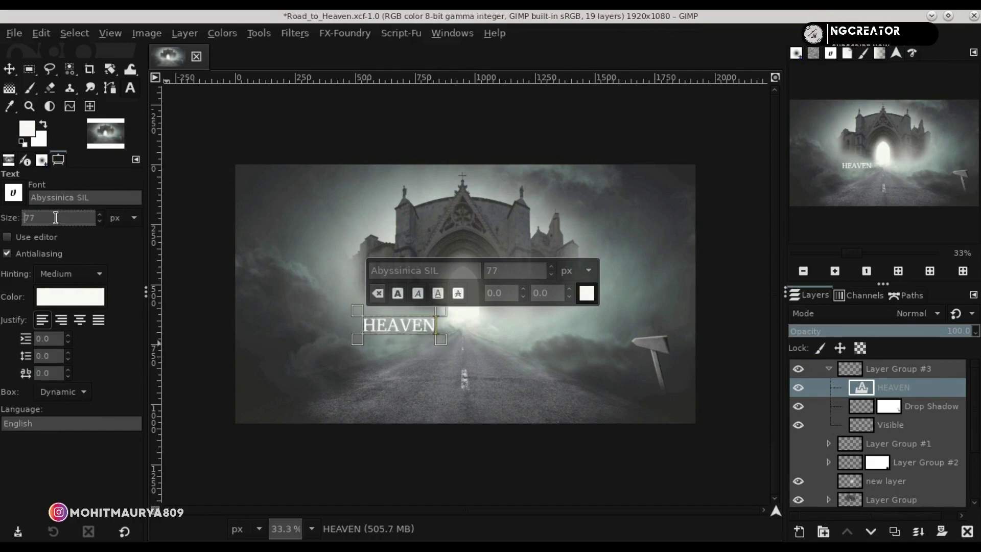
{"action": "left_click", "coordinate": [10, 72]}
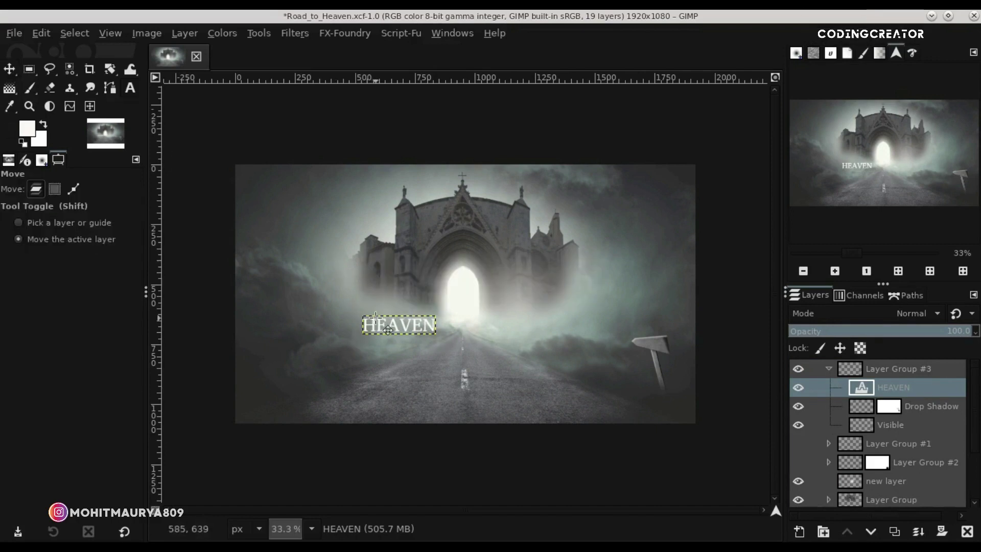
{"action": "left_click_drag", "start_coordinate": [388, 330], "coordinate": [618, 348]}
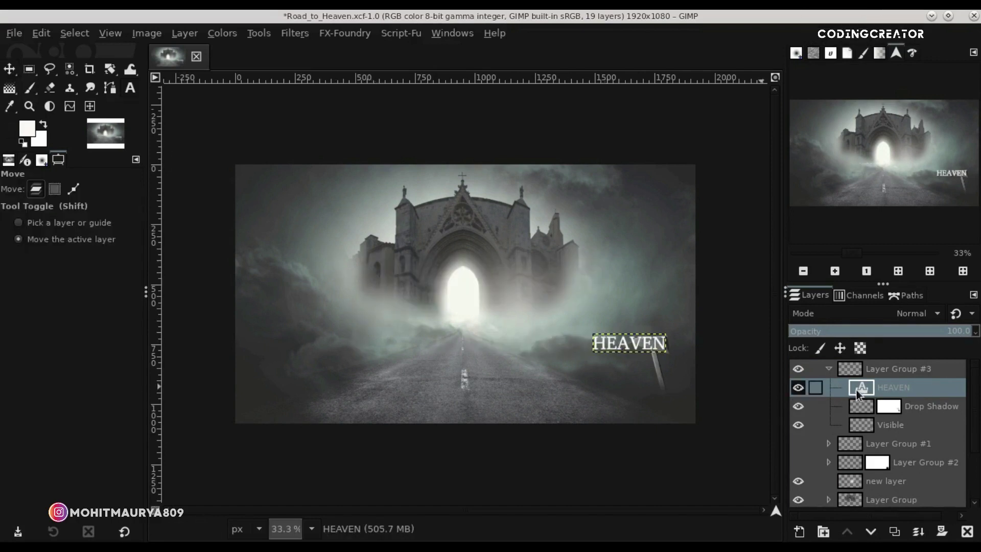
Move HEAVEN to the top of the stack, change its font to C059, and nudge it right
{"action": "double_click", "coordinate": [858, 391]}
{"action": "left_click_drag", "start_coordinate": [858, 390], "coordinate": [857, 370]}
{"action": "left_click", "coordinate": [850, 368]}
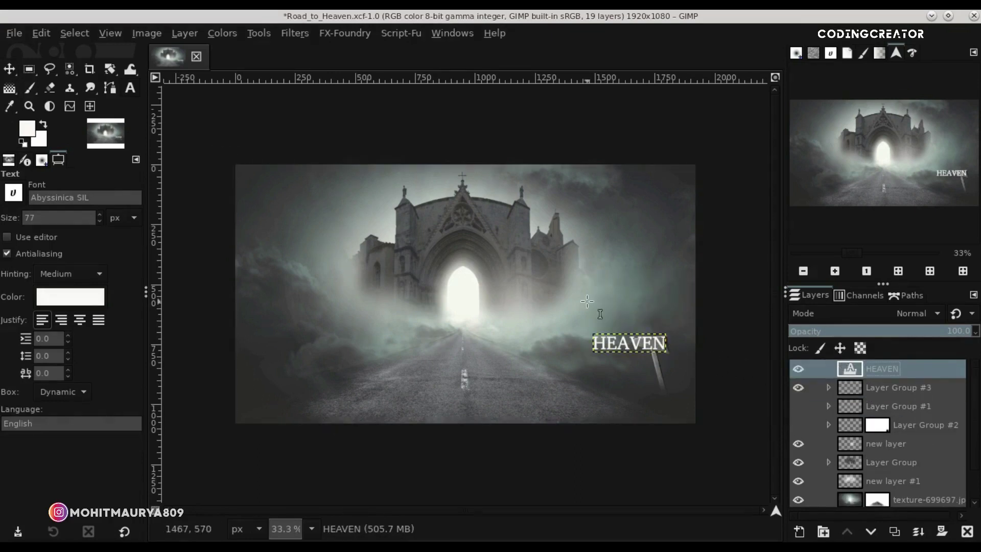
{"action": "left_click", "coordinate": [656, 356]}
{"action": "left_click", "coordinate": [16, 193]}
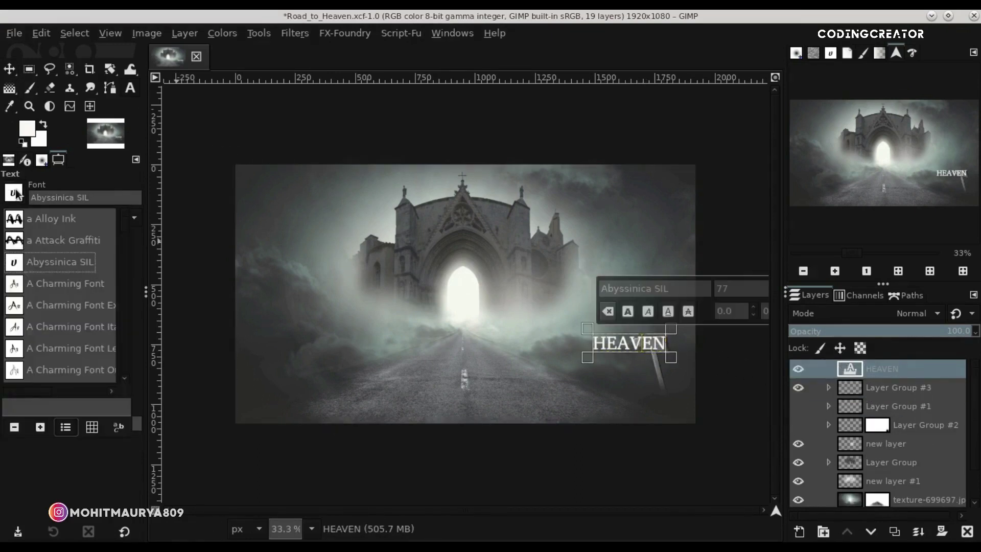
{"action": "key", "text": "Down"}
{"action": "key", "text": "Down"}
{"action": "key", "text": "Down"}
{"action": "key", "text": "Down"}
{"action": "key", "text": "Down"}
{"action": "key", "text": "Down"}
{"action": "key", "text": "Down"}
{"action": "key", "text": "Down"}
{"action": "key", "text": "Down"}
{"action": "key", "text": "Down"}
{"action": "key", "text": "Down"}
{"action": "key", "text": "Down"}
{"action": "key", "text": "Down"}
{"action": "key", "text": "Down"}
{"action": "key", "text": "Down"}
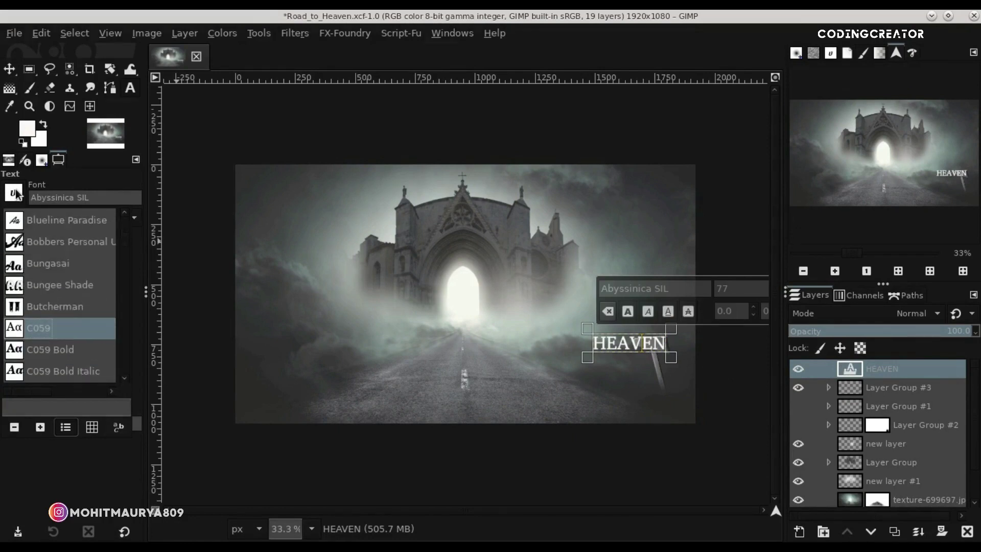
{"action": "key", "text": "Return"}
{"action": "left_click", "coordinate": [9, 70]}
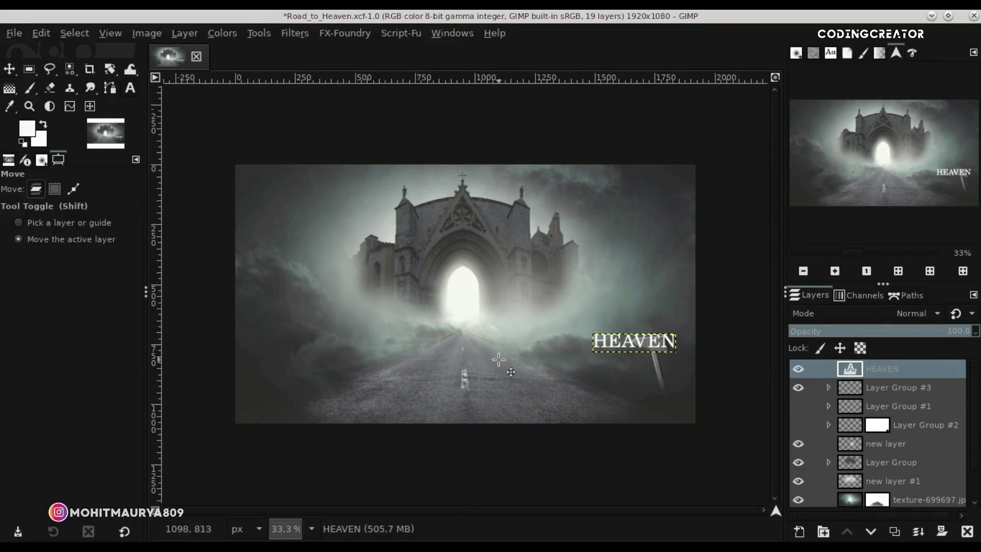
{"action": "left_click_drag", "start_coordinate": [662, 357], "coordinate": [703, 360]}
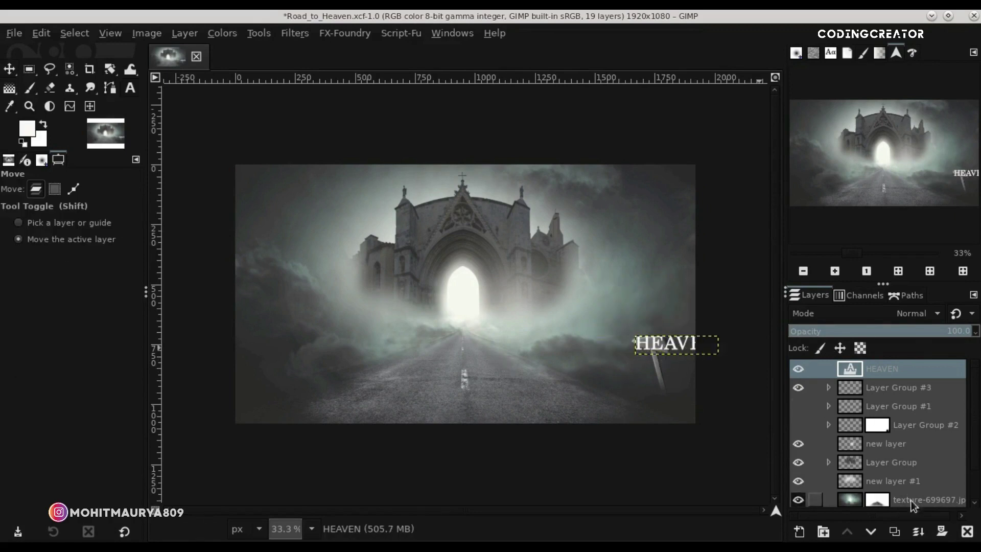
Duplicate the HEAVEN layer, hide the original, and zoom to the signpost at 100%
{"action": "left_click", "coordinate": [894, 532]}
{"action": "left_click", "coordinate": [798, 387]}
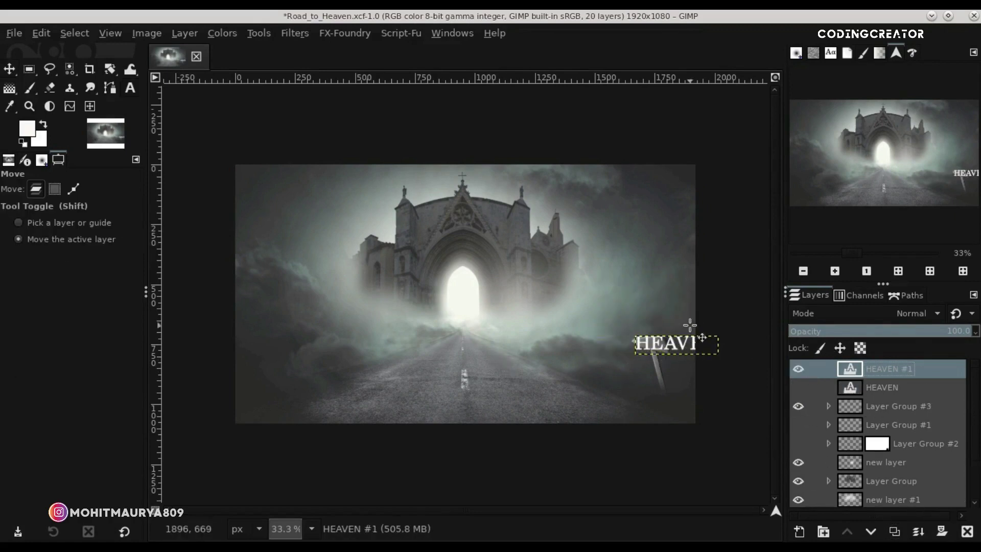
{"action": "key", "text": "1"}
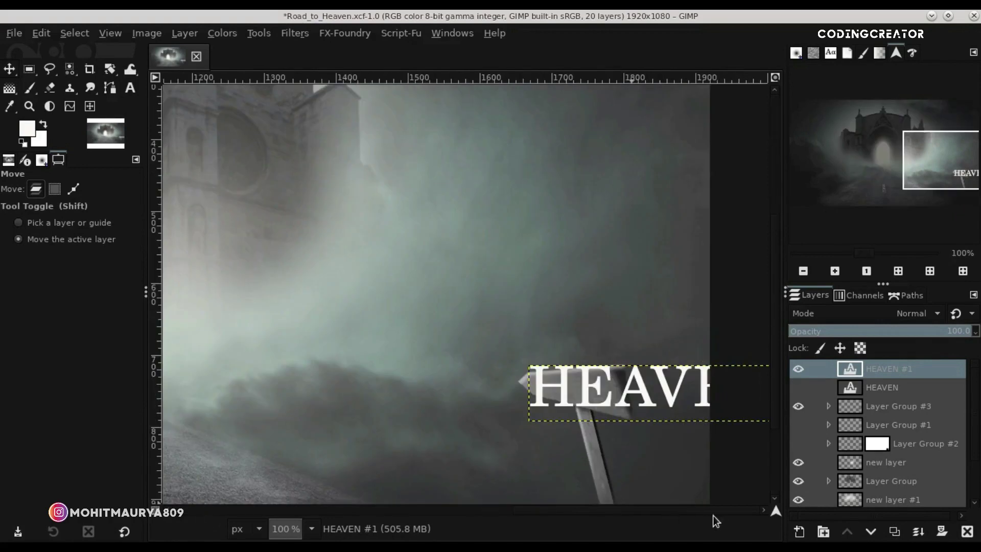
{"action": "left_click_drag", "start_coordinate": [776, 511], "coordinate": [624, 320]}
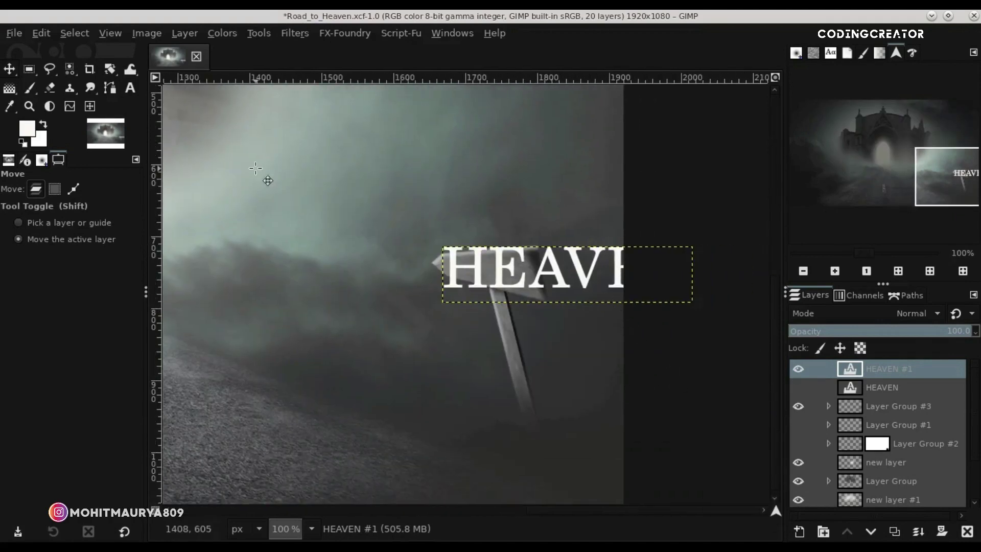
Perspective-warp the HEAVEN #1 copy with Unified Transform to match the board's slanted face
{"action": "left_click", "coordinate": [111, 75]}
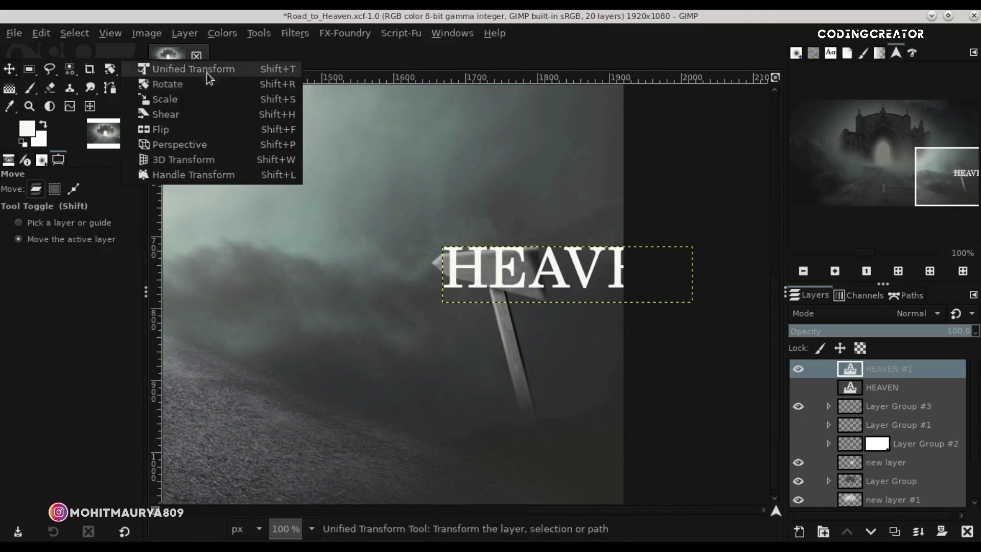
{"action": "left_click", "coordinate": [207, 73]}
{"action": "left_click", "coordinate": [523, 260]}
{"action": "mouse_move", "coordinate": [442, 247]}
{"action": "left_mouse_down"}
{"action": "mouse_move", "coordinate": [452, 259]}
{"action": "mouse_move", "coordinate": [446, 286]}
{"action": "left_mouse_up"}
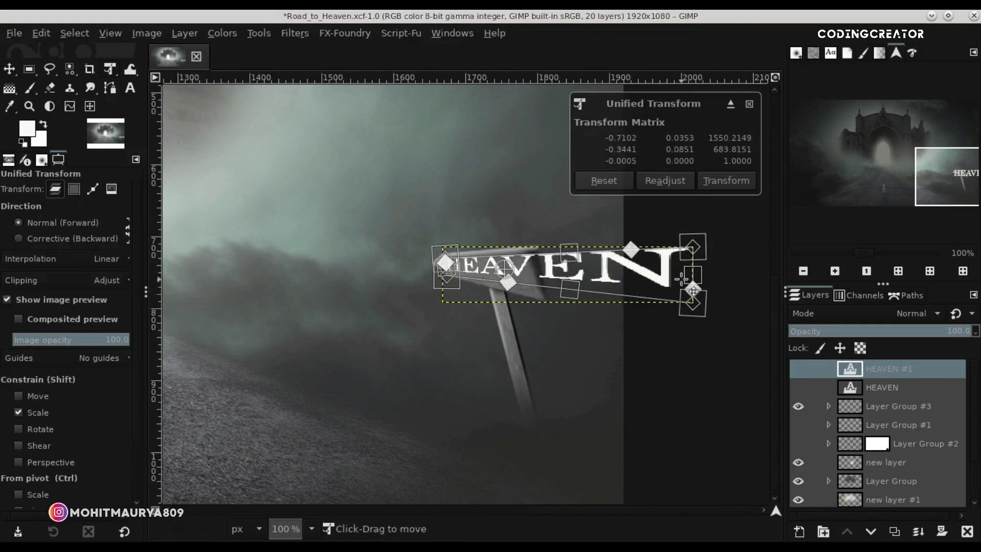
{"action": "left_click_drag", "start_coordinate": [692, 247], "coordinate": [526, 250]}
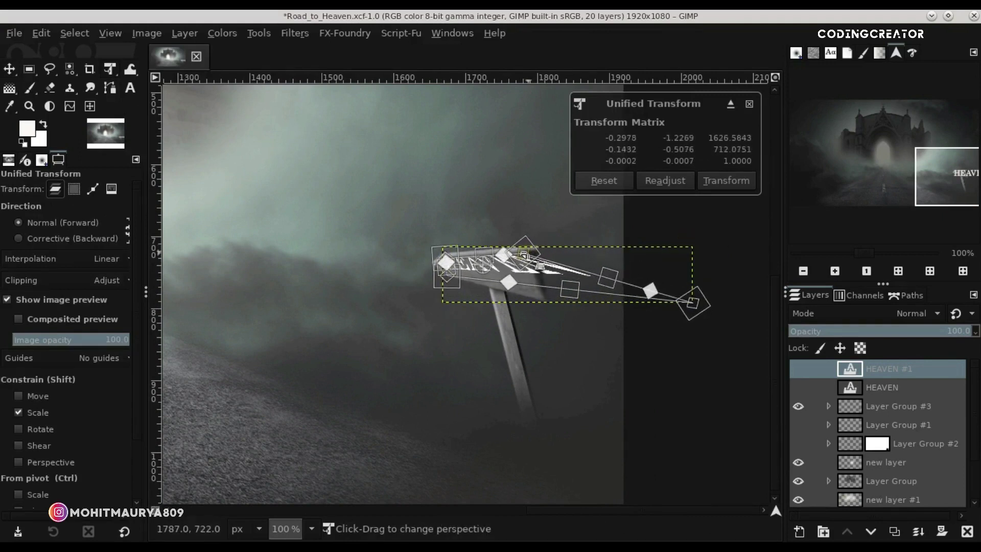
{"action": "left_click_drag", "start_coordinate": [690, 302], "coordinate": [532, 296]}
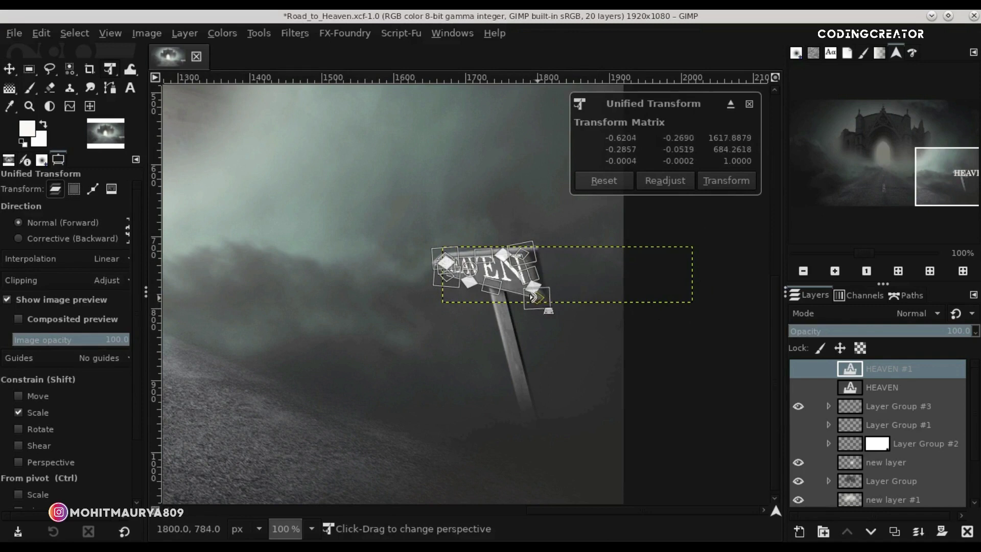
{"action": "scroll", "coordinate": [532, 294], "scroll_direction": "up", "scroll_amount": 3}
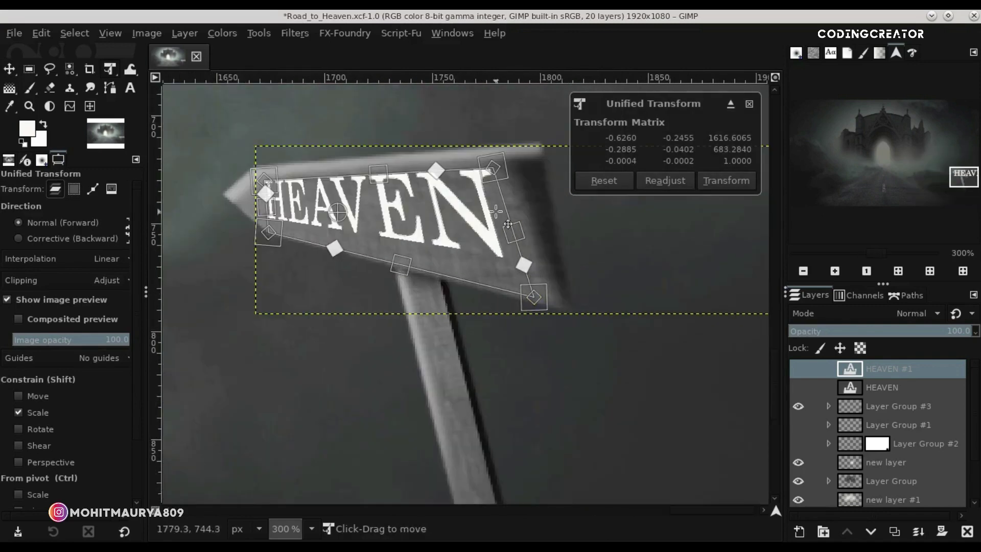
{"action": "left_click_drag", "start_coordinate": [262, 178], "coordinate": [262, 180]}
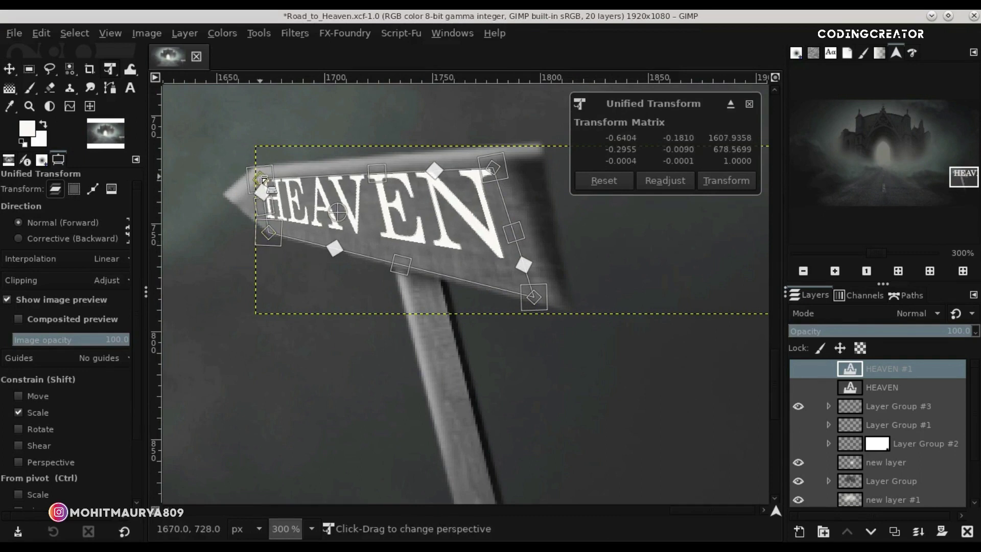
{"action": "left_click_drag", "start_coordinate": [489, 169], "coordinate": [496, 166]}
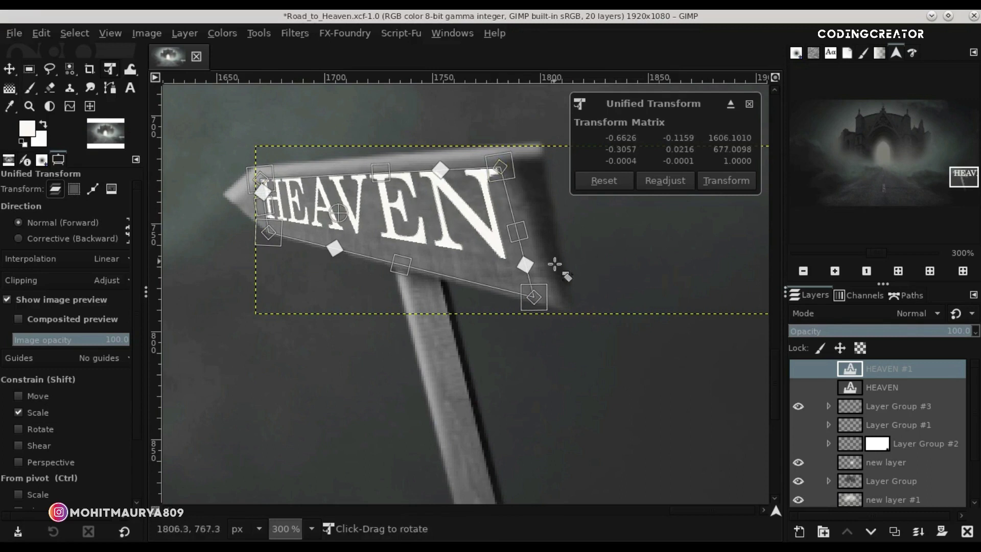
{"action": "key", "text": "Return"}
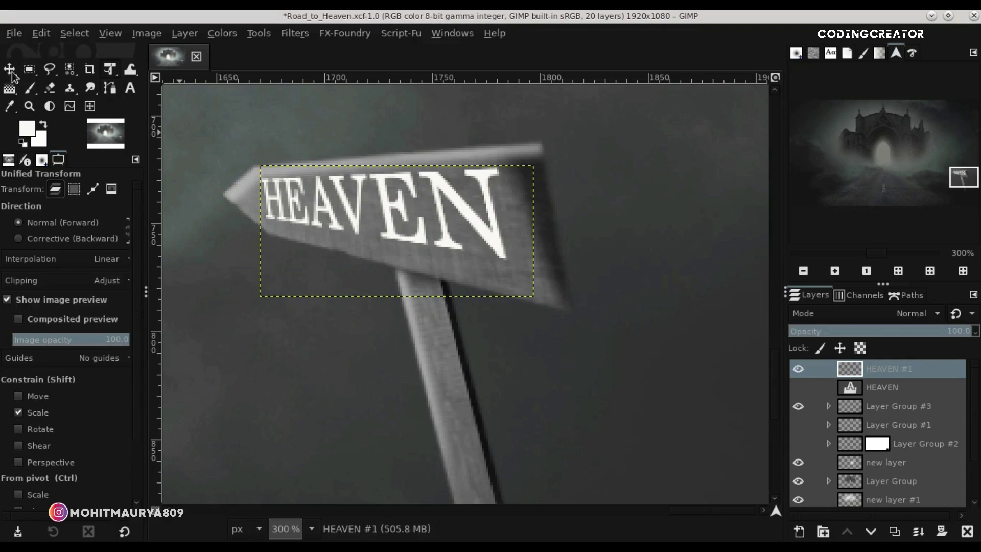
Refine HEAVEN #1's perspective by realigning its left corners to the arrow board
{"action": "left_click", "coordinate": [11, 72]}
{"action": "scroll", "coordinate": [554, 307], "scroll_direction": "down", "scroll_amount": 4}
{"action": "scroll", "coordinate": [554, 306], "scroll_direction": "down", "scroll_amount": 1}
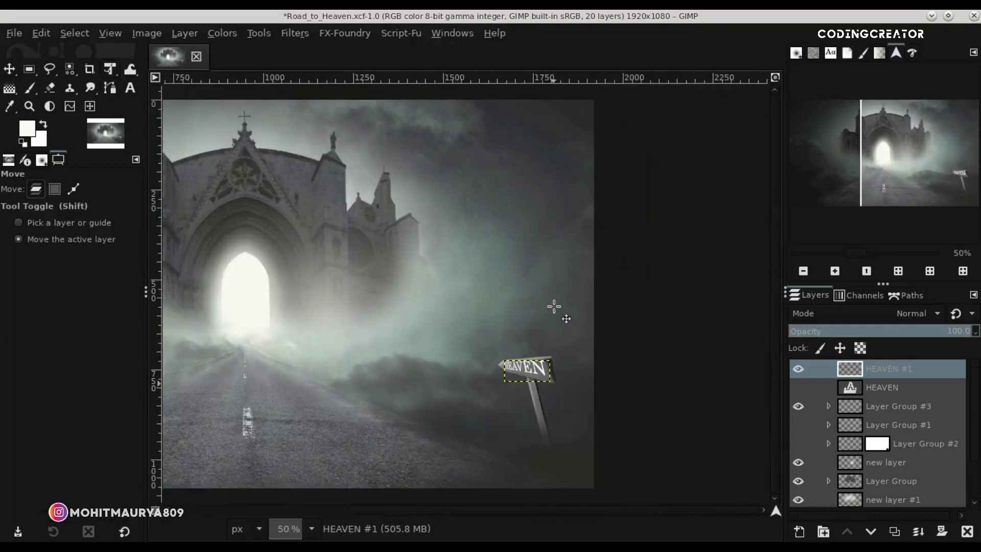
{"action": "scroll", "coordinate": [557, 396], "scroll_direction": "up", "scroll_amount": 2}
{"action": "scroll", "coordinate": [546, 393], "scroll_direction": "up", "scroll_amount": 2}
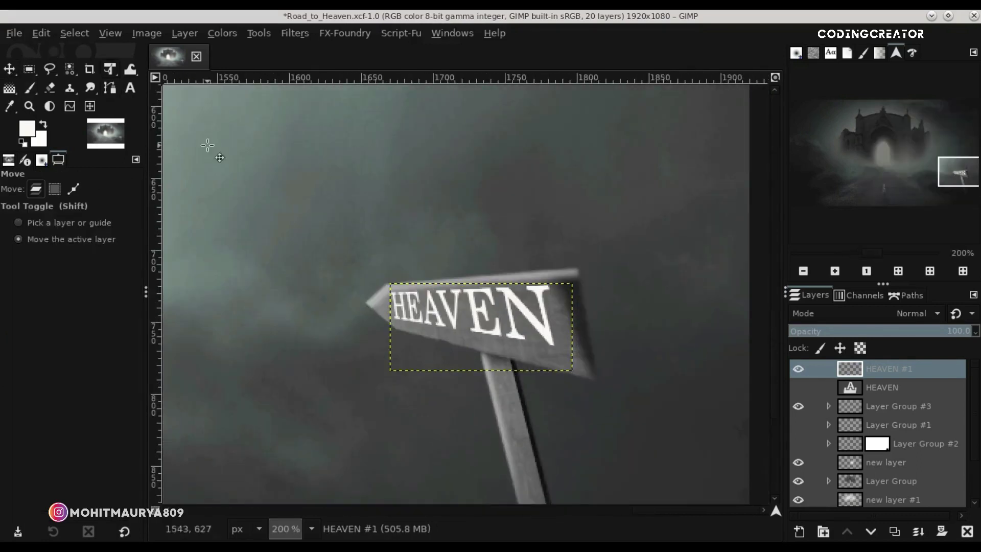
{"action": "left_click", "coordinate": [109, 71]}
{"action": "left_click", "coordinate": [480, 347]}
{"action": "scroll", "coordinate": [491, 355], "scroll_direction": "up", "scroll_amount": 1}
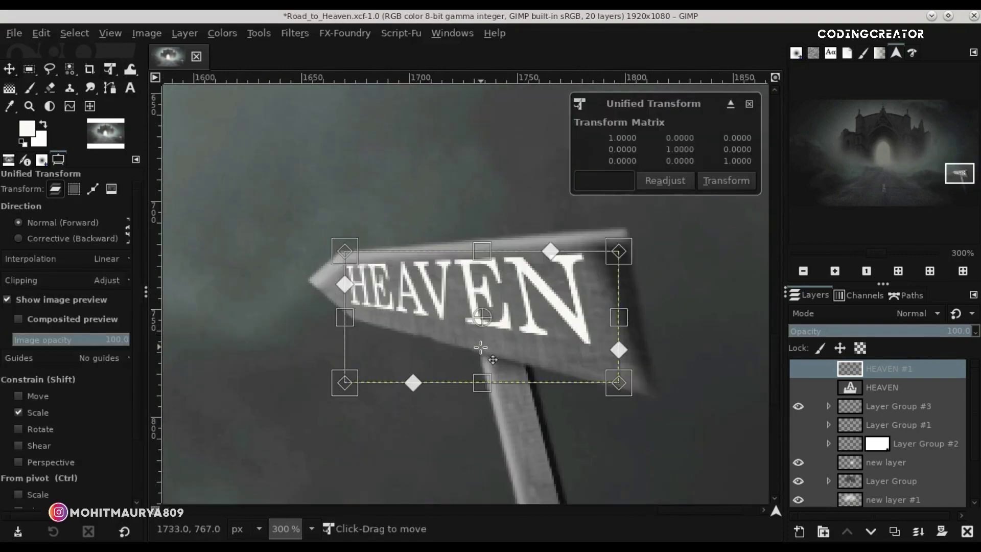
{"action": "left_click_drag", "start_coordinate": [347, 249], "coordinate": [341, 246]}
{"action": "left_click_drag", "start_coordinate": [350, 379], "coordinate": [337, 389]}
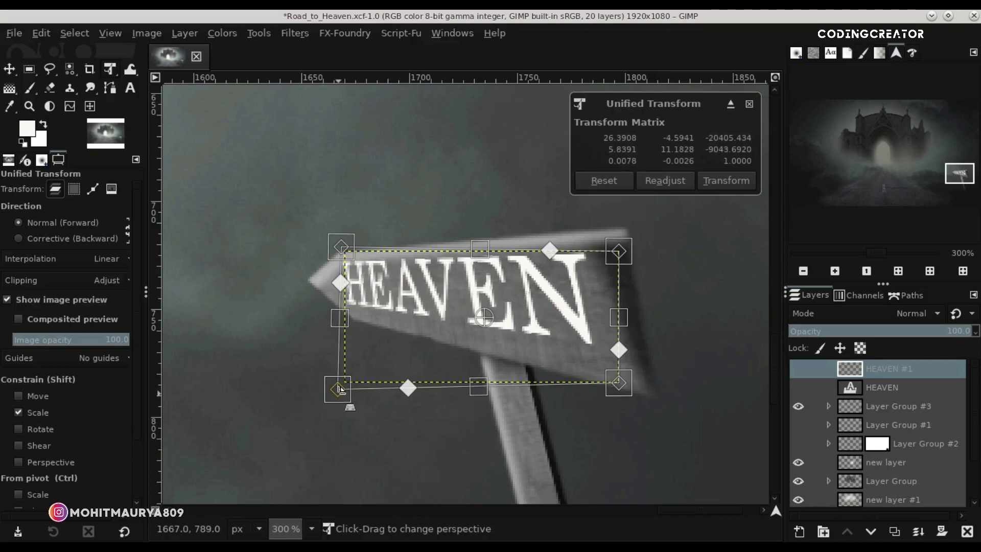
{"action": "left_click_drag", "start_coordinate": [347, 248], "coordinate": [350, 253]}
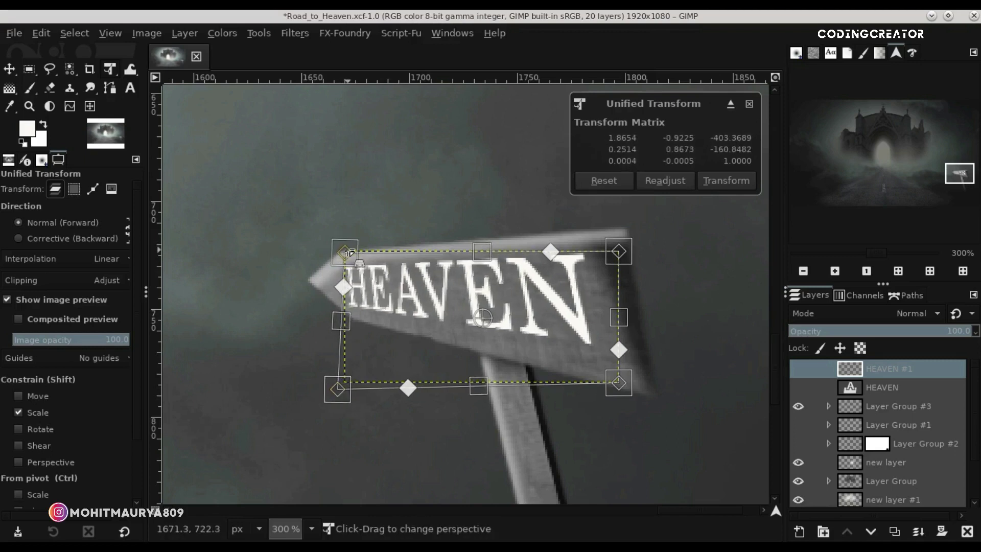
{"action": "key", "text": "Return"}
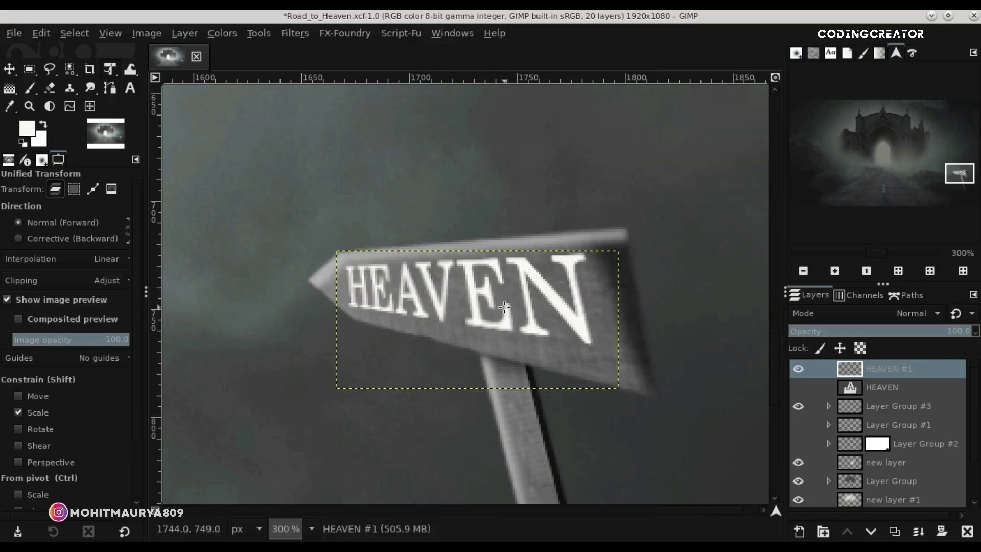
Nudge the warped HEAVEN text slightly right and down onto the board
{"action": "left_click", "coordinate": [9, 71]}
{"action": "left_click_drag", "start_coordinate": [467, 311], "coordinate": [472, 314]}
{"action": "key", "text": "Down"}
{"action": "key", "text": "Down"}
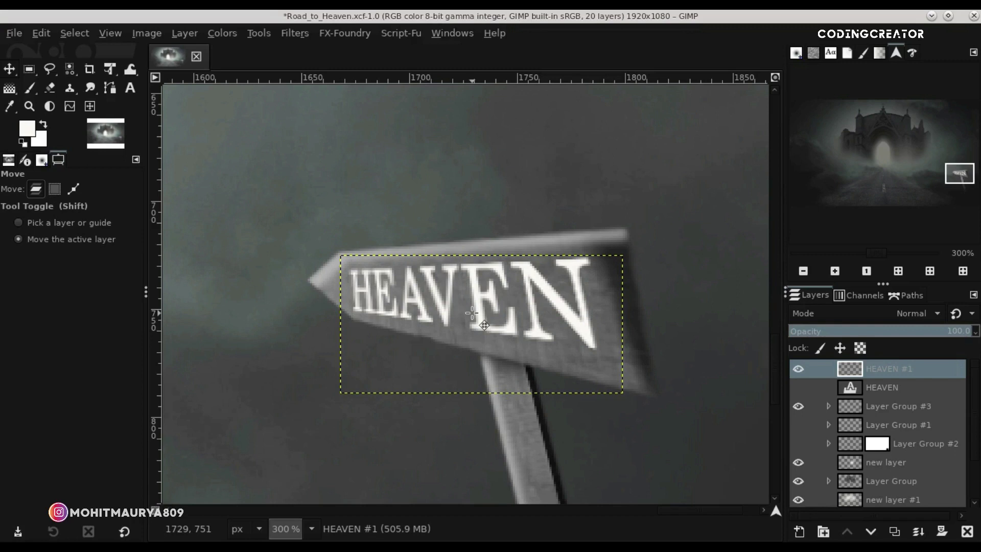
{"action": "scroll", "coordinate": [472, 312], "scroll_direction": "down", "scroll_amount": 1}
{"action": "scroll", "coordinate": [472, 313], "scroll_direction": "down", "scroll_amount": 2}
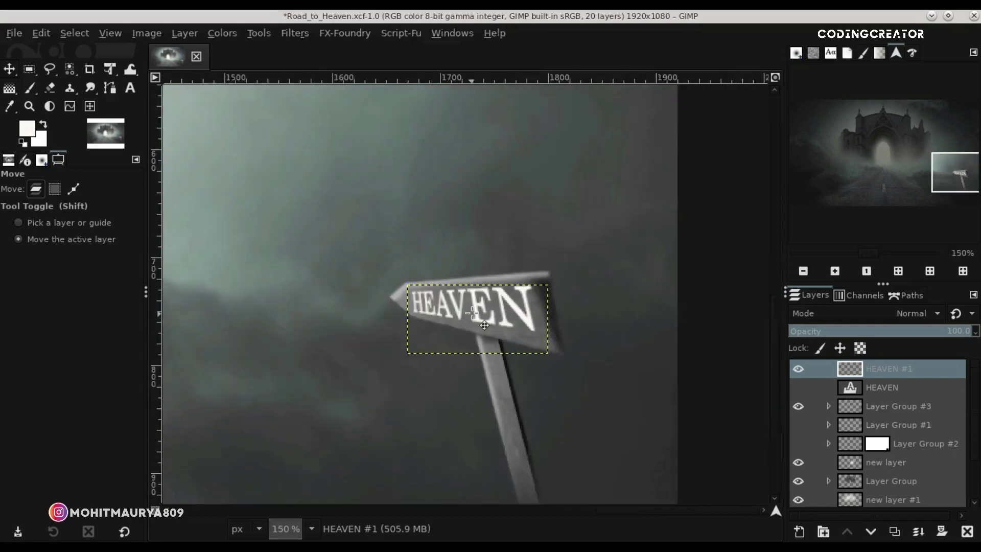
{"action": "scroll", "coordinate": [472, 312], "scroll_direction": "down", "scroll_amount": 2}
{"action": "scroll", "coordinate": [472, 313], "scroll_direction": "down", "scroll_amount": 1}
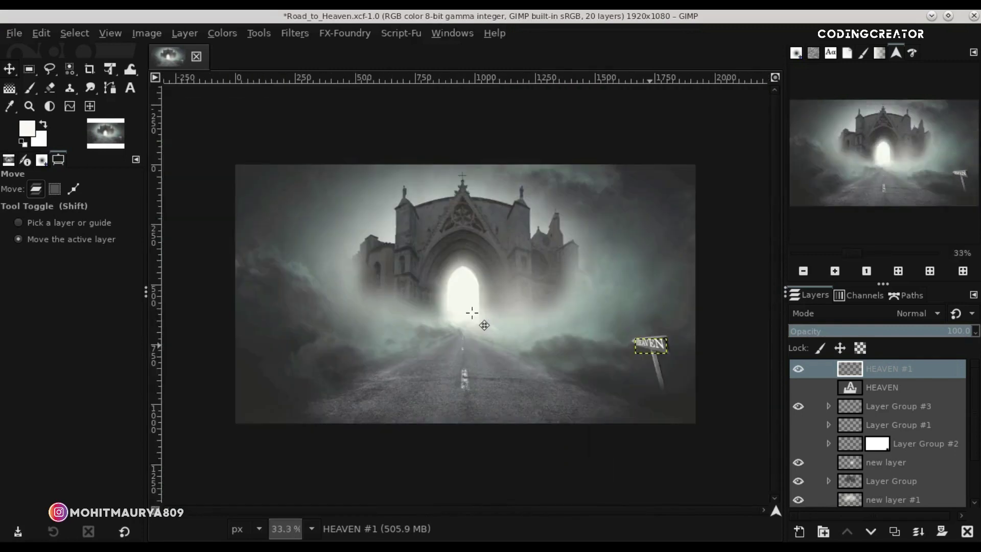
Add an empty new layer #5 at the top of the layer stack
{"action": "key", "text": "Page_Down"}
{"action": "key", "text": "Page_Down"}
{"action": "left_click", "coordinate": [845, 369]}
{"action": "left_click", "coordinate": [800, 532]}
{"action": "left_click", "coordinate": [875, 525]}
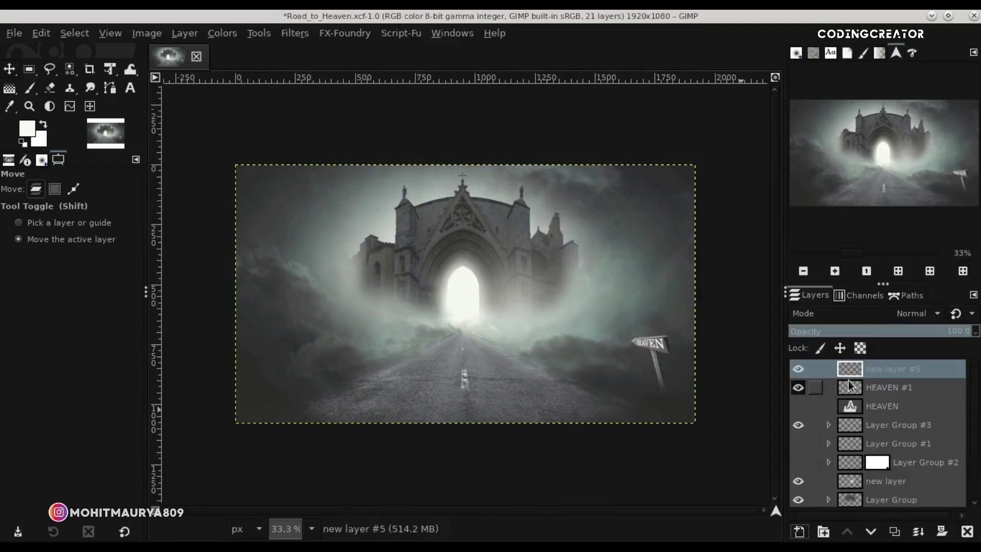
Zoom to actual size on the signpost and toggle new layer #5 off and back on
{"action": "key", "text": "1"}
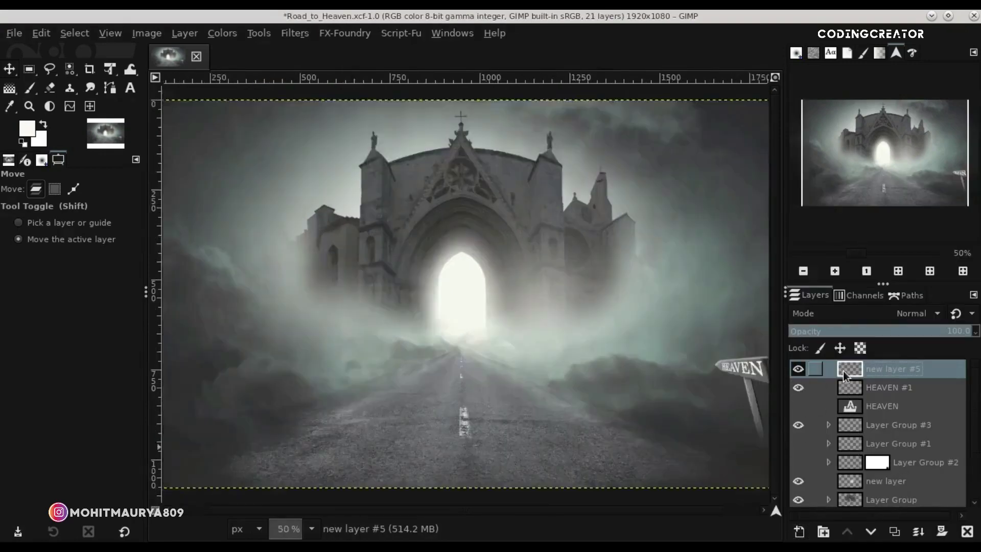
{"action": "left_click_drag", "start_coordinate": [775, 510], "coordinate": [801, 517]}
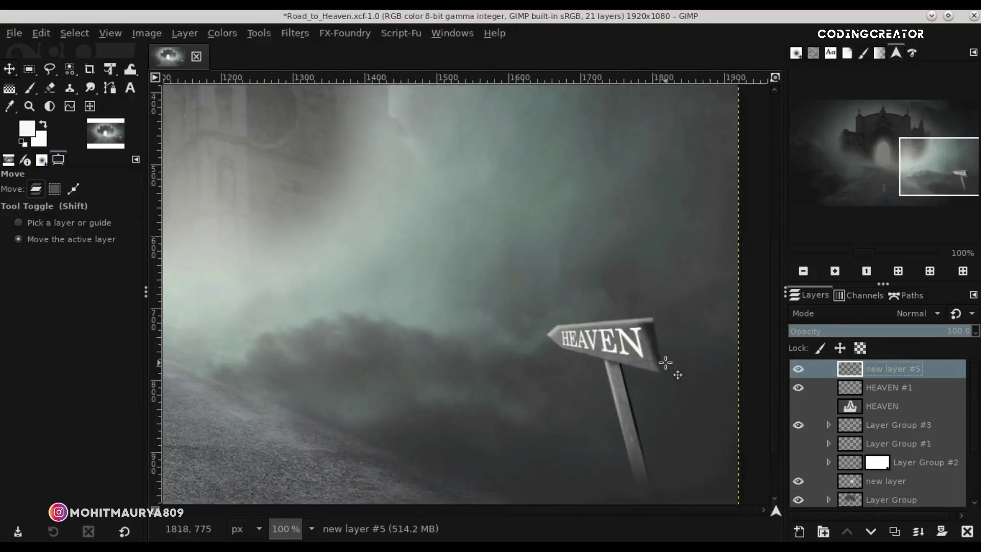
{"action": "scroll", "coordinate": [665, 362], "scroll_direction": "up", "scroll_amount": 3}
{"action": "scroll", "coordinate": [666, 362], "scroll_direction": "down", "scroll_amount": 2}
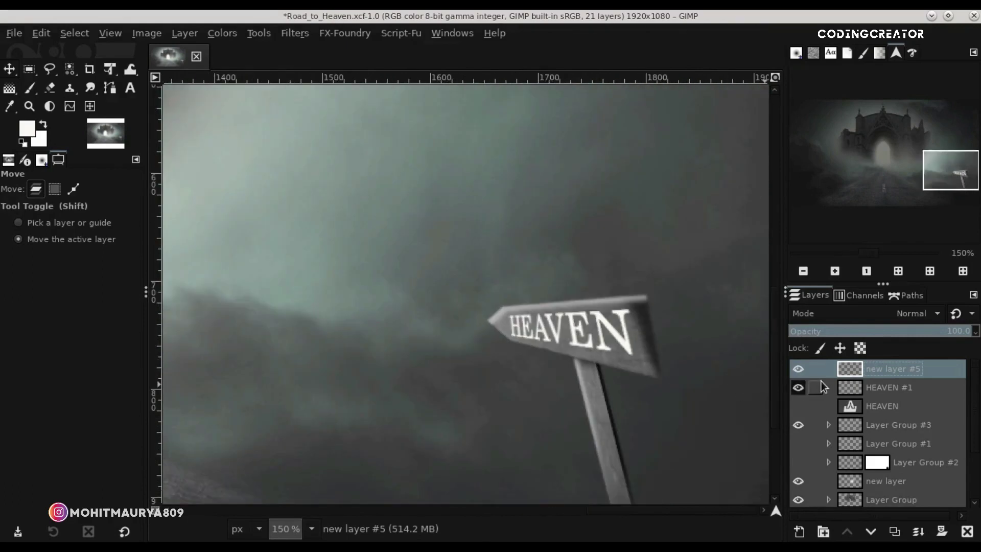
{"action": "left_click", "coordinate": [111, 69]}
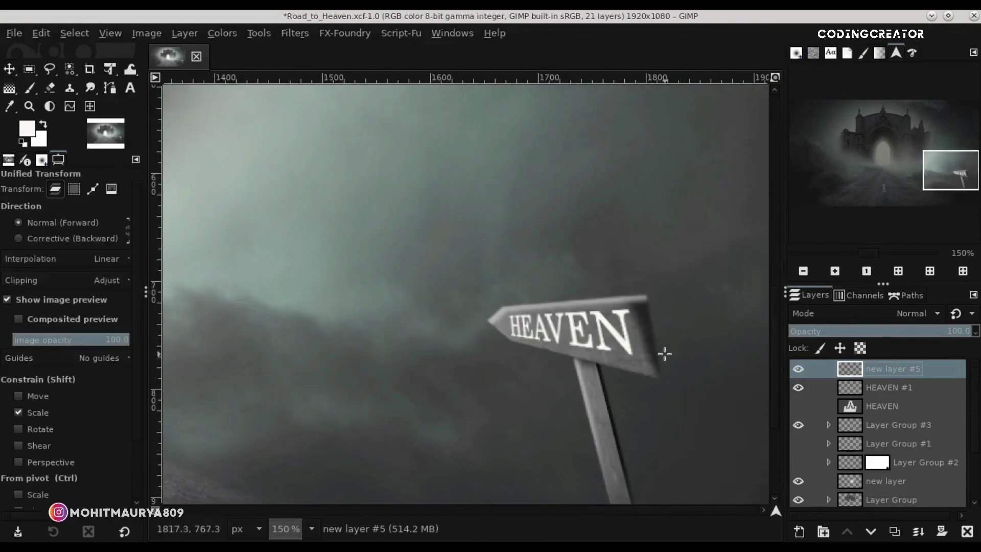
{"action": "left_click", "coordinate": [663, 352]}
{"action": "left_click", "coordinate": [798, 368]}
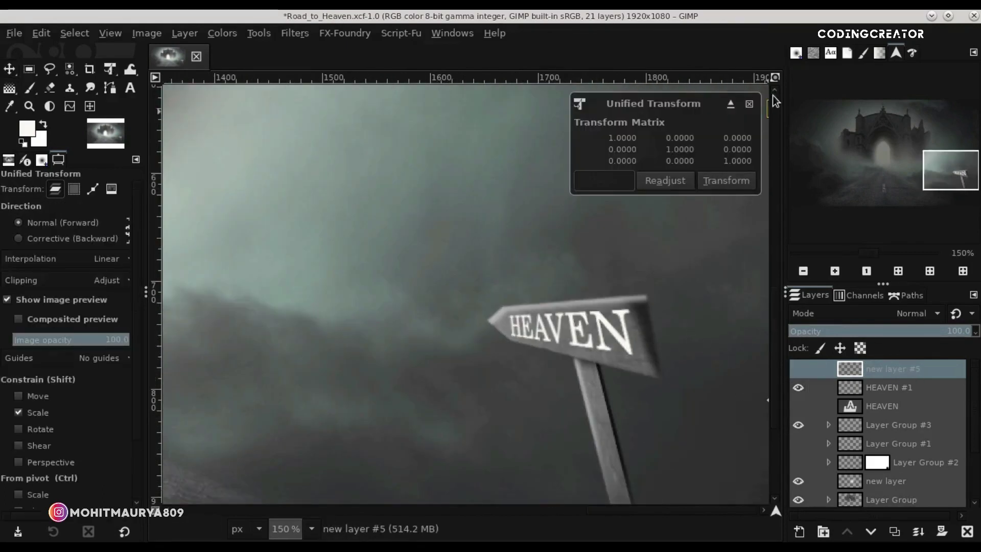
{"action": "left_click", "coordinate": [749, 104]}
Reset and refit HEAVEN #1 with Unified Transform: scale it down slightly and lower the right corner
{"action": "left_click", "coordinate": [853, 389]}
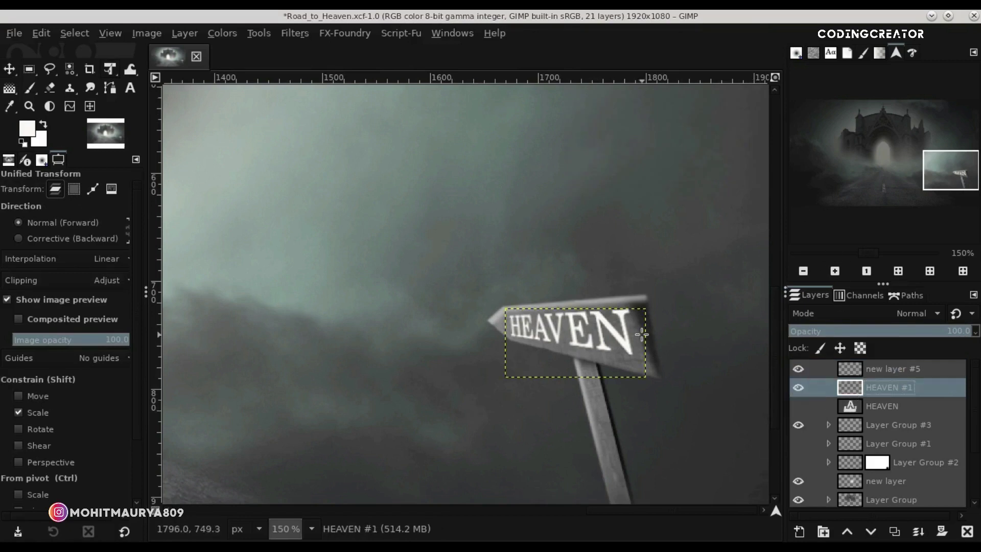
{"action": "left_click", "coordinate": [642, 334]}
{"action": "left_click_drag", "start_coordinate": [506, 377], "coordinate": [511, 372]}
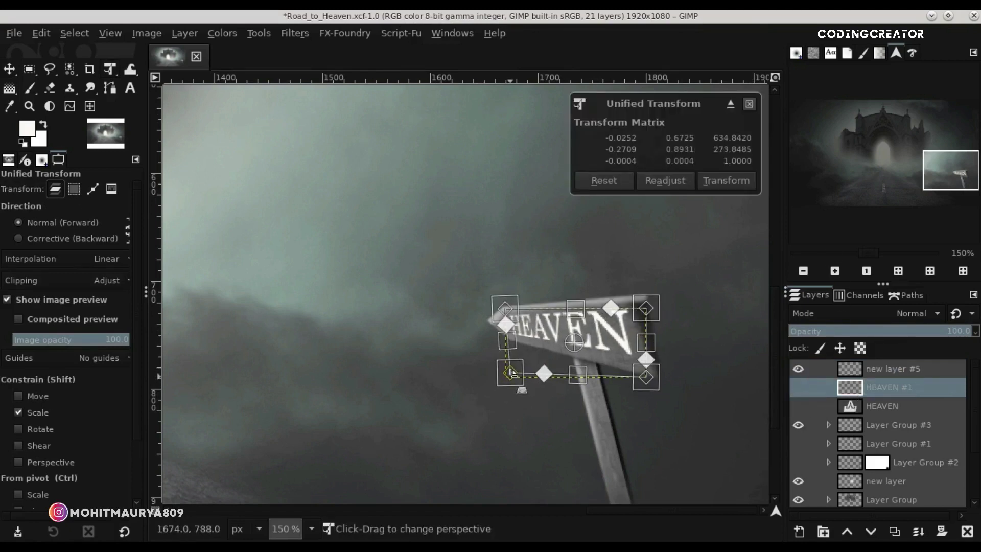
{"action": "left_click", "coordinate": [610, 184]}
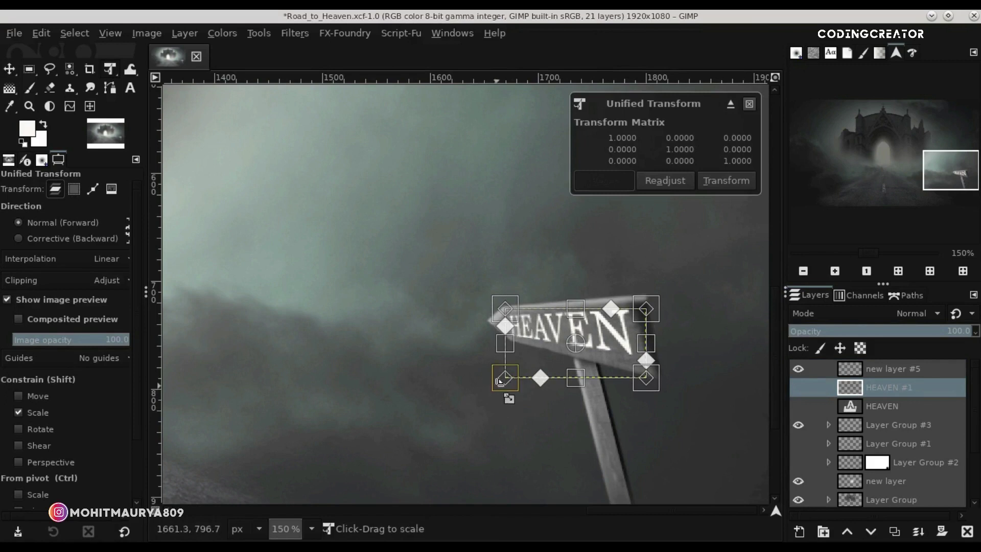
{"action": "left_click_drag", "start_coordinate": [500, 381], "coordinate": [503, 382]}
{"action": "left_click_drag", "start_coordinate": [644, 374], "coordinate": [644, 380]}
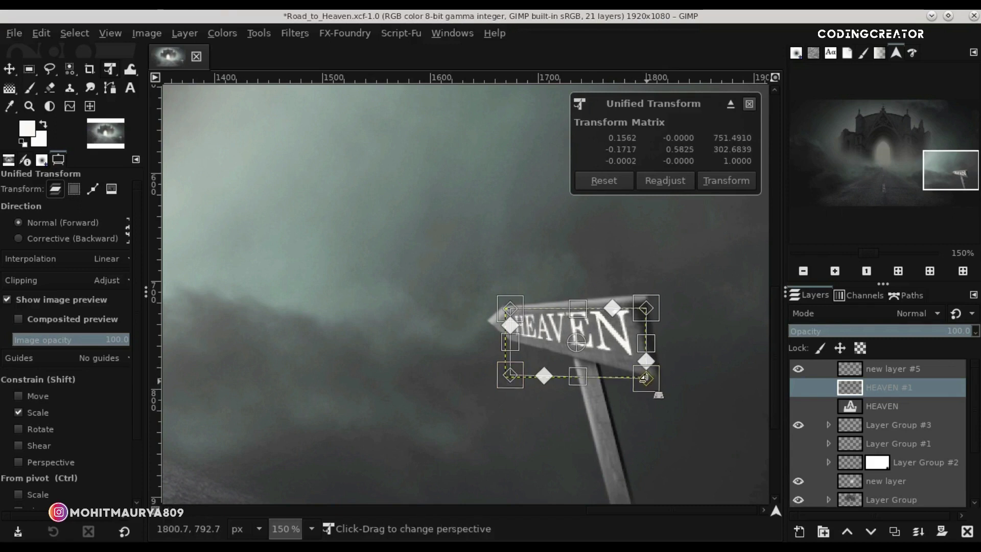
{"action": "left_click", "coordinate": [720, 182]}
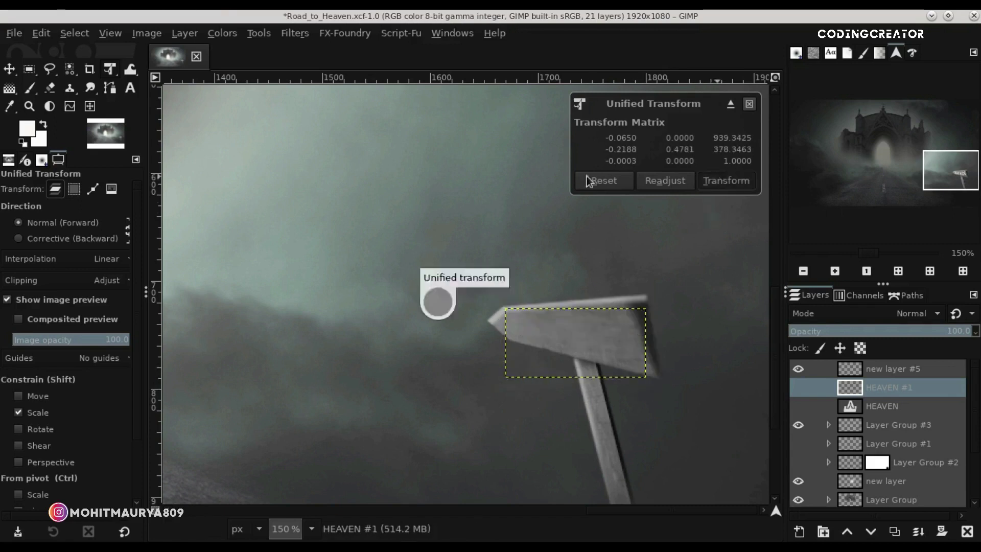
Nudge the HEAVEN #1 text right and down to sit snugly on the sign board
{"action": "left_click", "coordinate": [10, 69]}
{"action": "left_click_drag", "start_coordinate": [548, 364], "coordinate": [549, 364]}
{"action": "key", "text": "Right"}
{"action": "key", "text": "Right"}
{"action": "key", "text": "Right"}
{"action": "key", "text": "Down"}
{"action": "key", "text": "Down"}
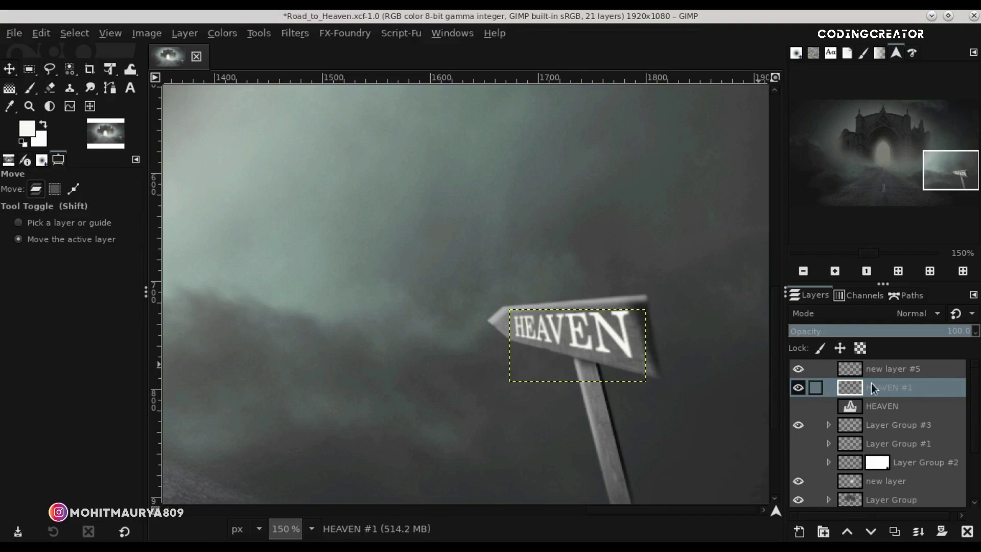
{"action": "scroll", "coordinate": [636, 337], "scroll_direction": "down", "scroll_amount": 4}
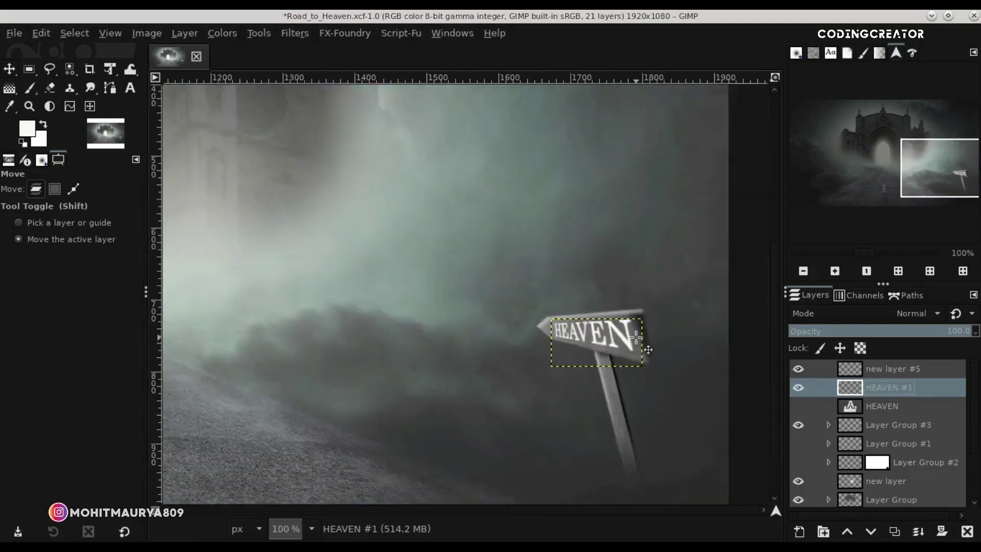
{"action": "left_click", "coordinate": [850, 377]}
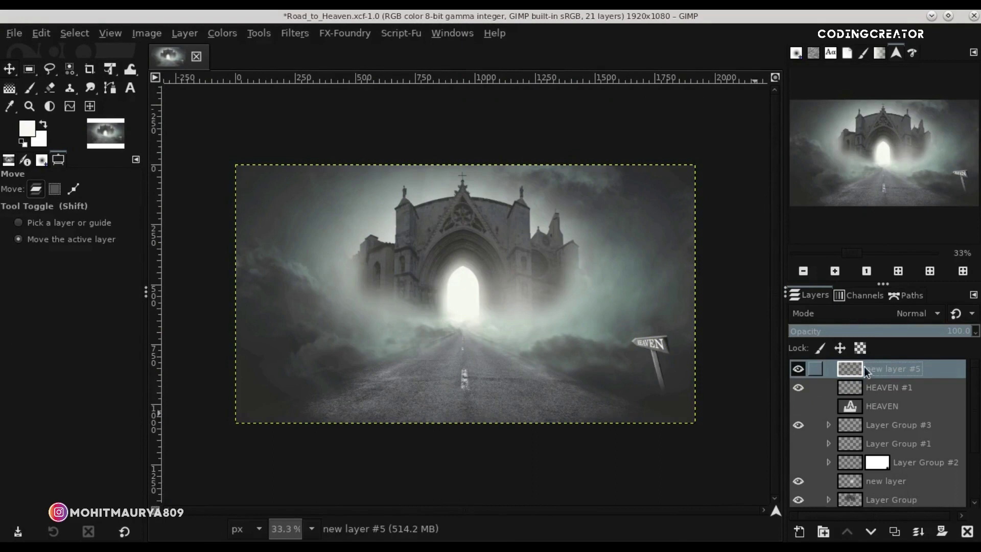
{"action": "left_click", "coordinate": [848, 389]}
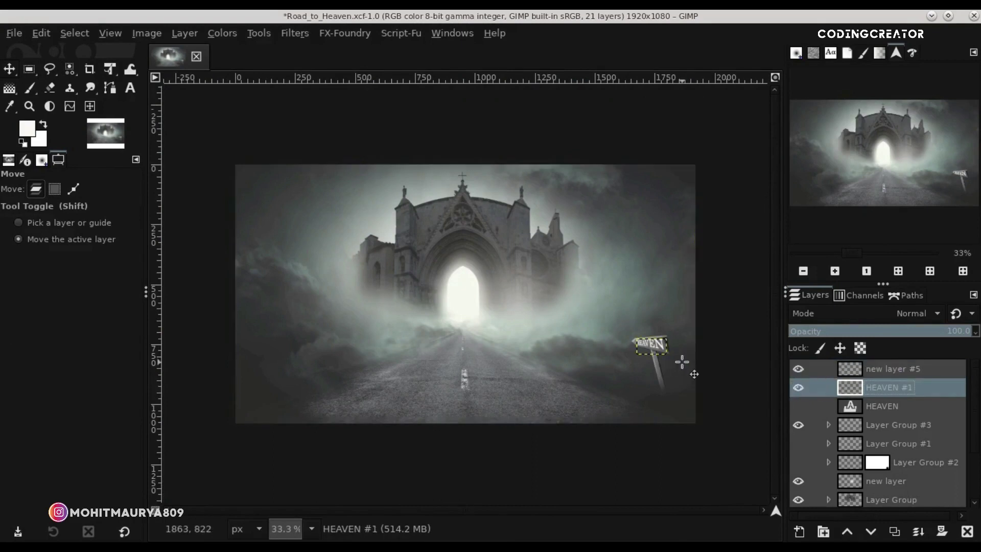
{"action": "scroll", "coordinate": [683, 362], "scroll_direction": "up", "scroll_amount": 1}
{"action": "scroll", "coordinate": [683, 361], "scroll_direction": "up", "scroll_amount": 3}
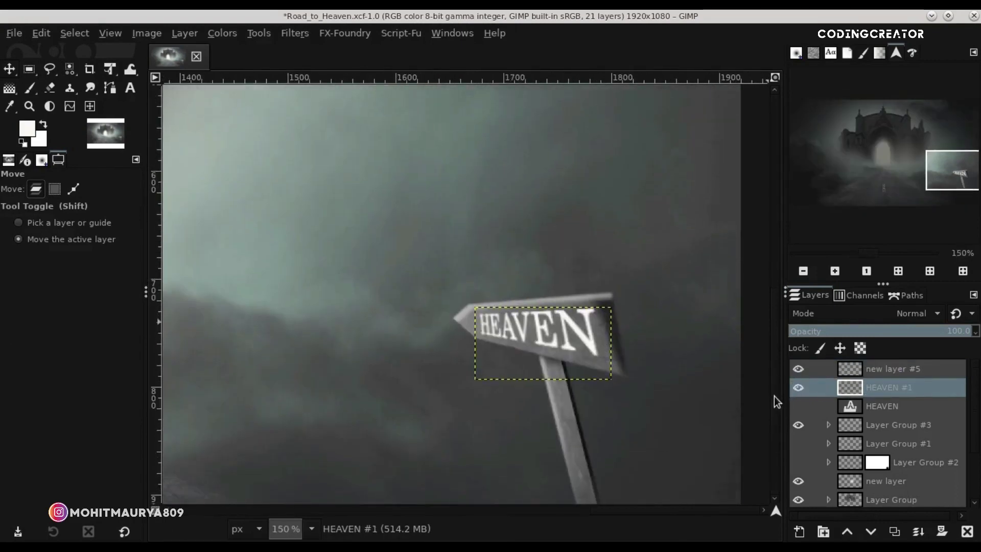
Expand HEAVEN #1 to the full image size and add a Drop Shadow to it
{"action": "left_click", "coordinate": [222, 33]}
{"action": "mouse_move", "coordinate": [184, 33]}
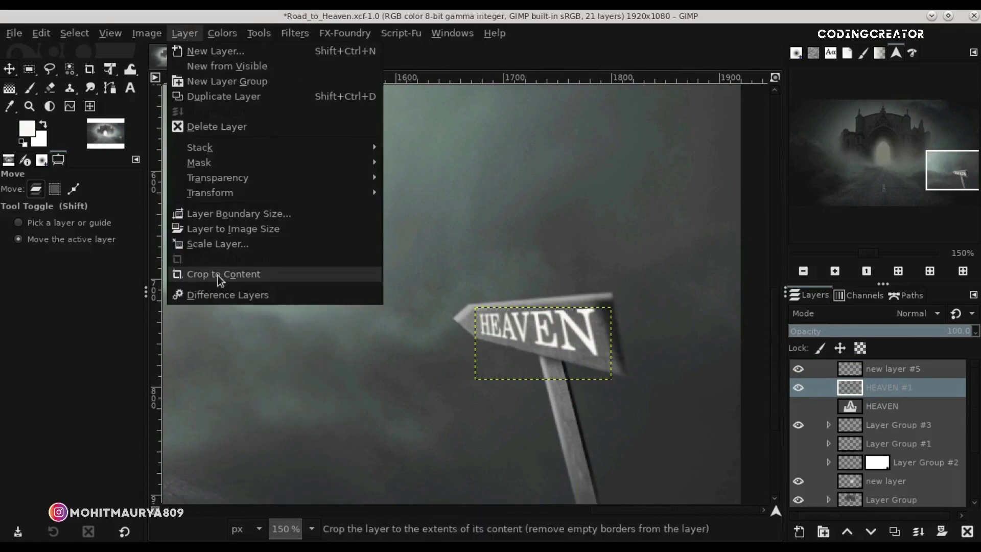
{"action": "left_click", "coordinate": [237, 231]}
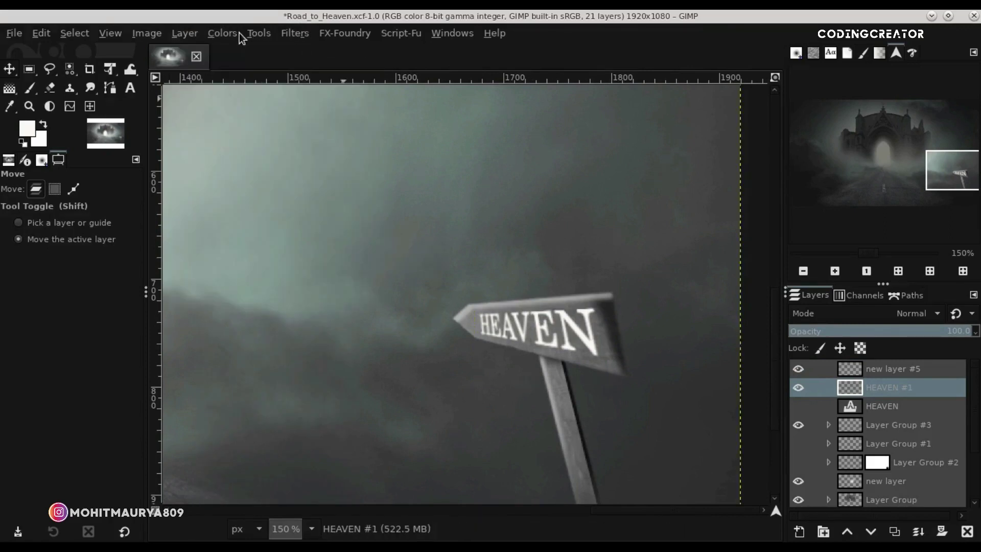
{"action": "left_click", "coordinate": [287, 34]}
{"action": "mouse_move", "coordinate": [338, 162]}
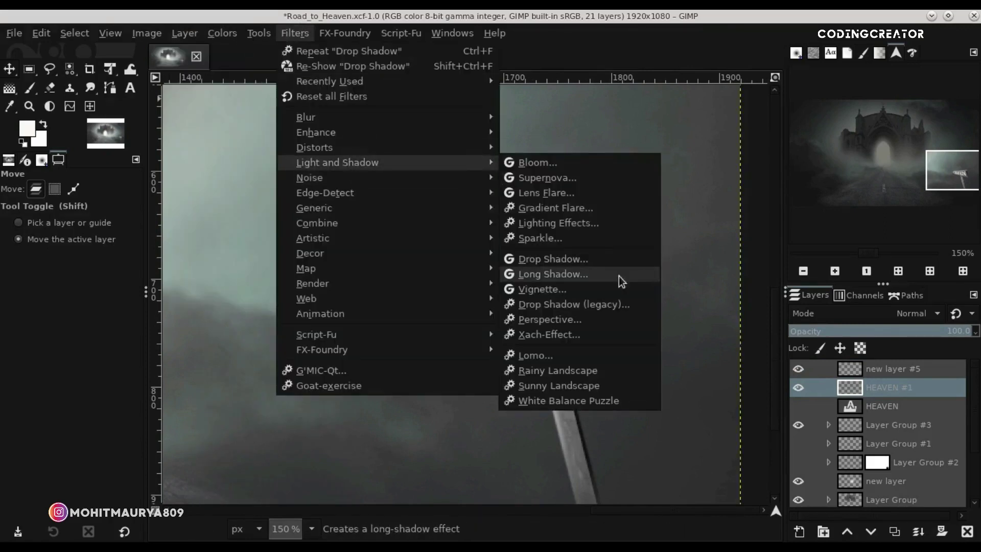
{"action": "left_click", "coordinate": [595, 263]}
Give the drop shadow a pale yellow ffeb9a colour, zero offset and 0.70 blur radius
{"action": "left_click", "coordinate": [813, 225]}
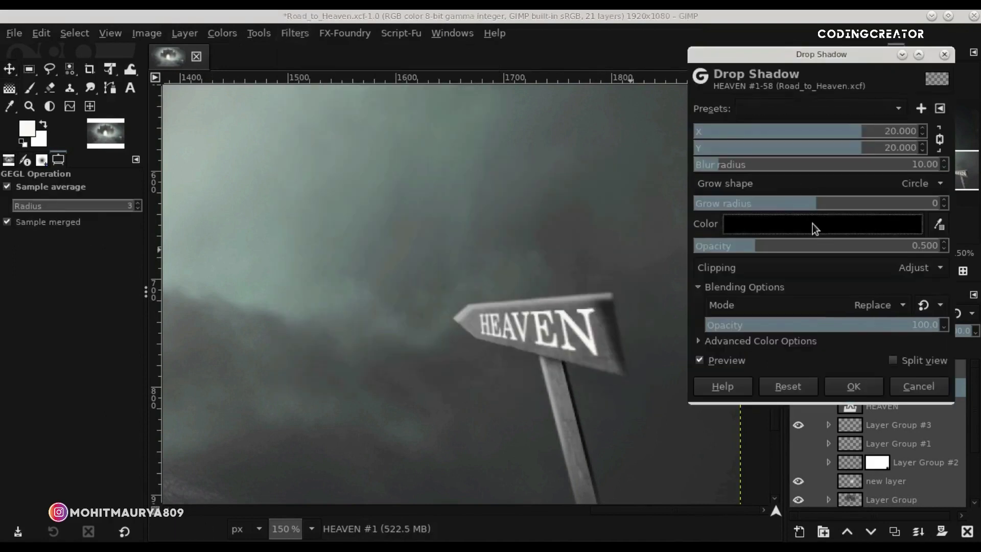
{"action": "left_click", "coordinate": [838, 311]}
{"action": "left_click_drag", "start_coordinate": [918, 289], "coordinate": [868, 294]}
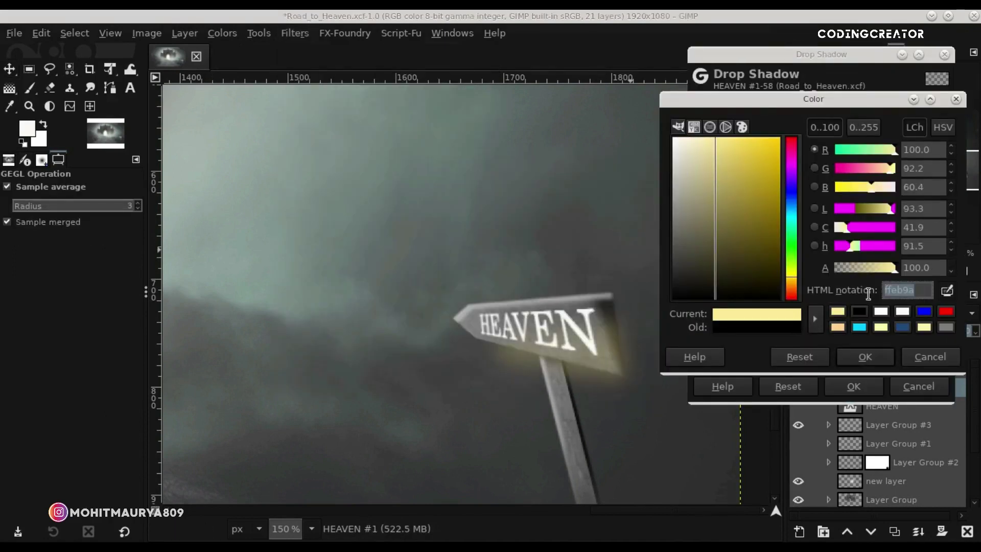
{"action": "left_click", "coordinate": [868, 357]}
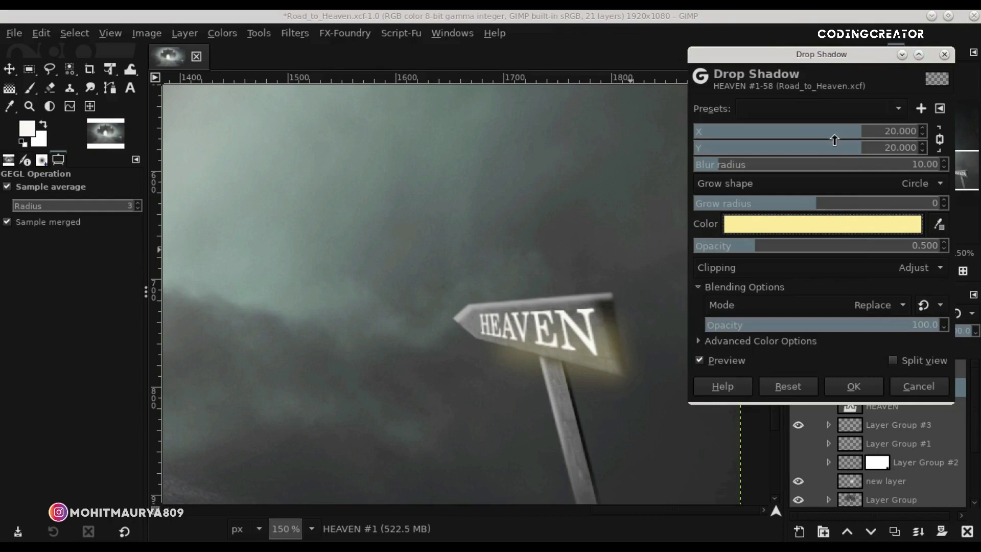
{"action": "left_click_drag", "start_coordinate": [834, 140], "coordinate": [819, 140]}
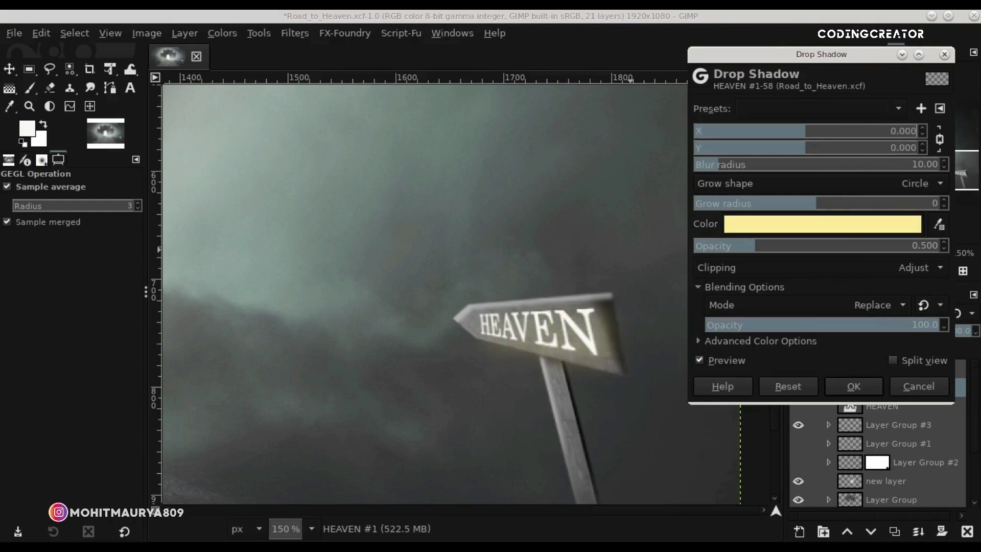
{"action": "left_click", "coordinate": [698, 167]}
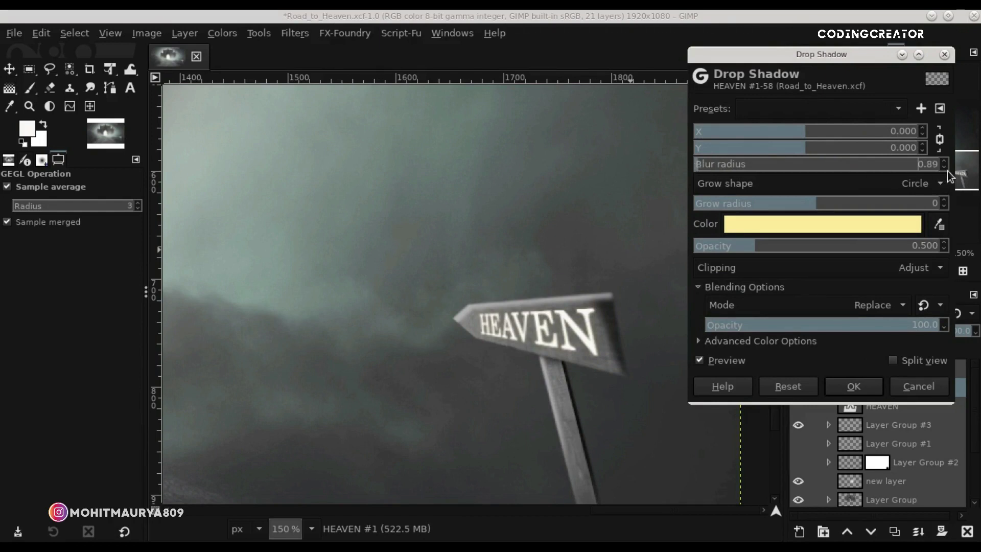
Apply the pale yellow drop shadow to the HEAVEN sign with its blur radius removed
{"action": "left_click", "coordinate": [698, 165]}
{"action": "left_click", "coordinate": [864, 385]}
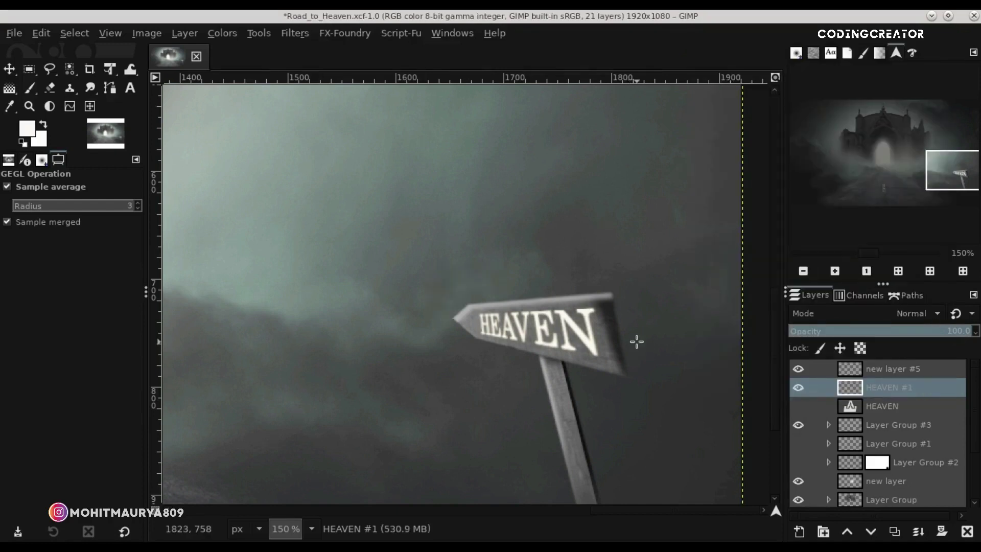
{"action": "key", "text": "grave"}
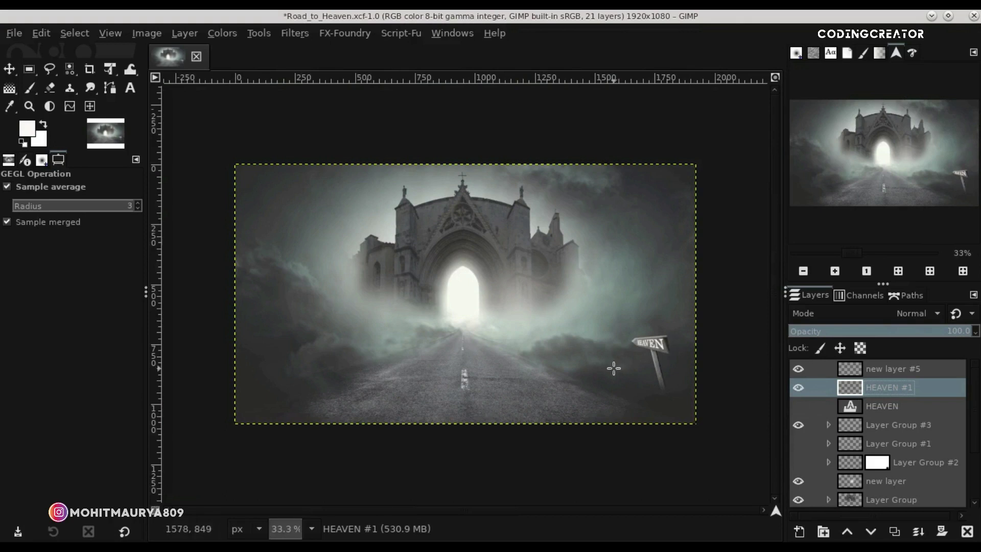
Zoom to 100% on the sign and lower the HEAVEN #1 layer opacity to about 57
{"action": "key", "text": "ctrl+shift+f"}
{"action": "left_click", "coordinate": [904, 386]}
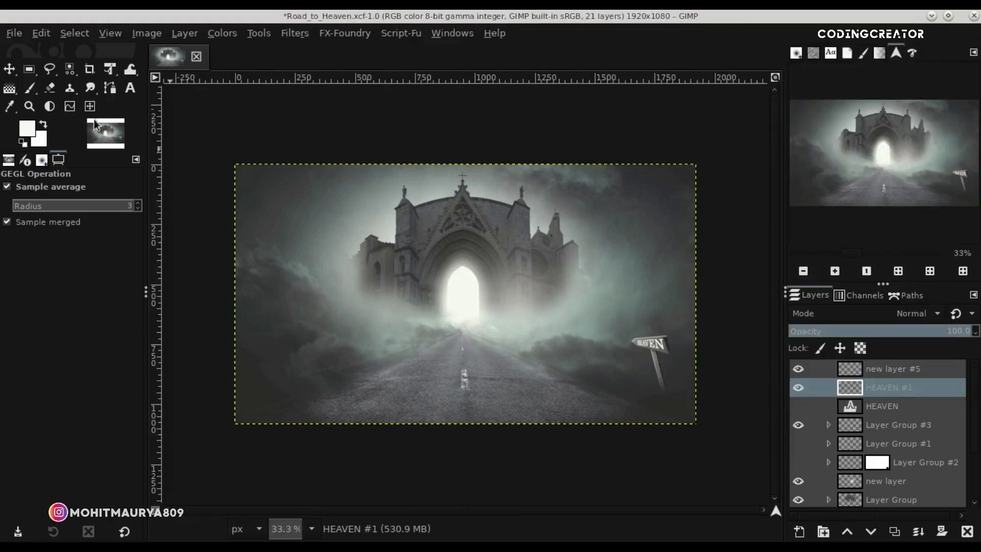
{"action": "left_click", "coordinate": [9, 70]}
{"action": "key", "text": "1"}
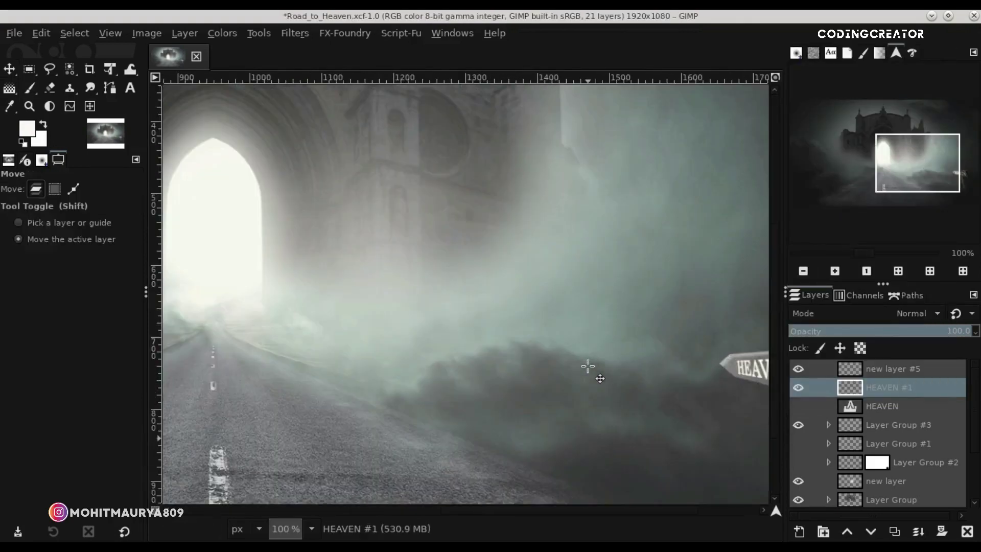
{"action": "scroll", "coordinate": [546, 510], "scroll_direction": "right", "scroll_amount": 5}
{"action": "left_click_drag", "start_coordinate": [940, 333], "coordinate": [928, 334]}
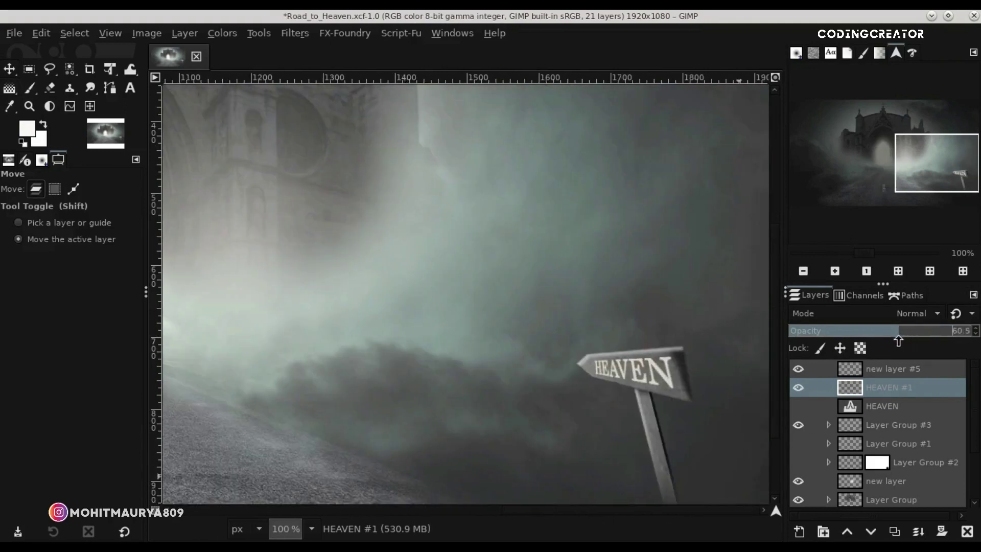
{"action": "left_click_drag", "start_coordinate": [887, 338], "coordinate": [892, 333]}
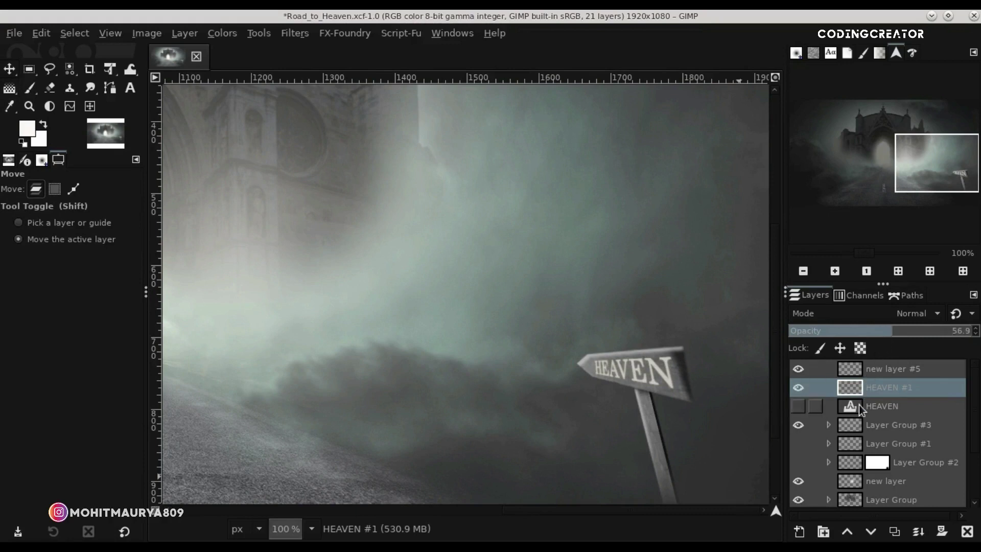
Select Layer Group #3 and toggle its visibility to compare the sign
{"action": "left_click", "coordinate": [860, 406]}
{"action": "left_click", "coordinate": [853, 423]}
{"action": "left_click", "coordinate": [804, 424]}
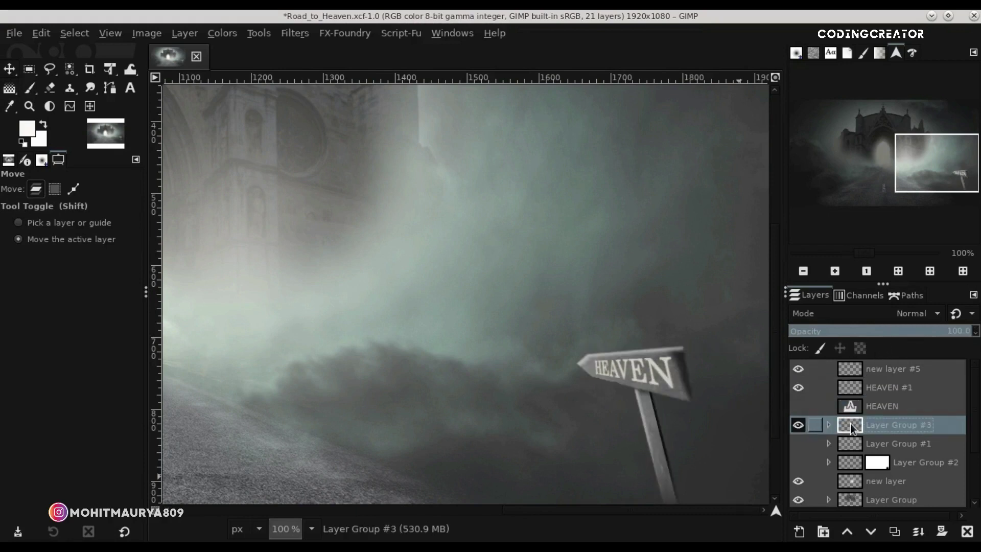
Hide the street, texture, background, glow and HEAVEN #1 layers, leaving only the sign post visible
{"action": "key", "text": "shift+ctrl+j"}
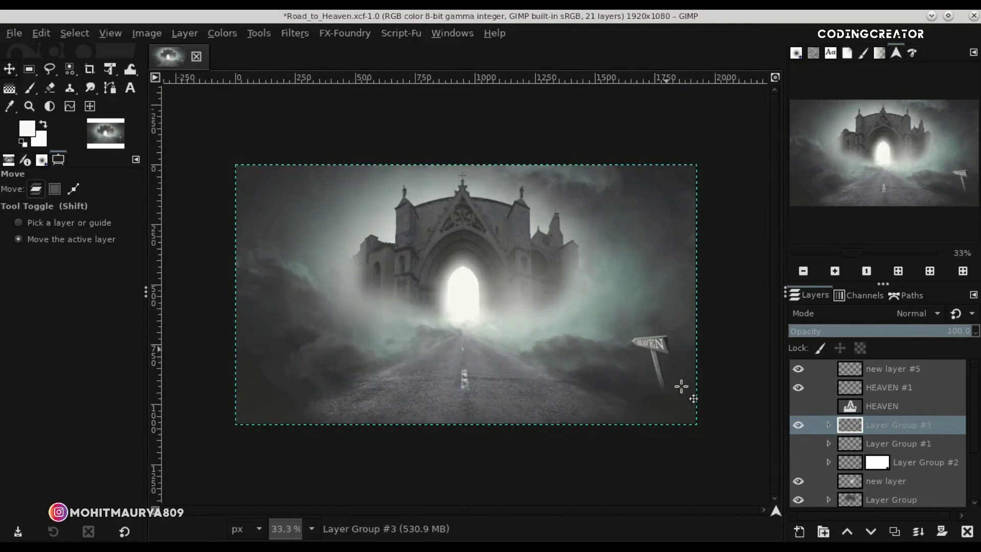
{"action": "left_click", "coordinate": [775, 78]}
{"action": "left_click", "coordinate": [848, 424]}
{"action": "left_click", "coordinate": [828, 427]}
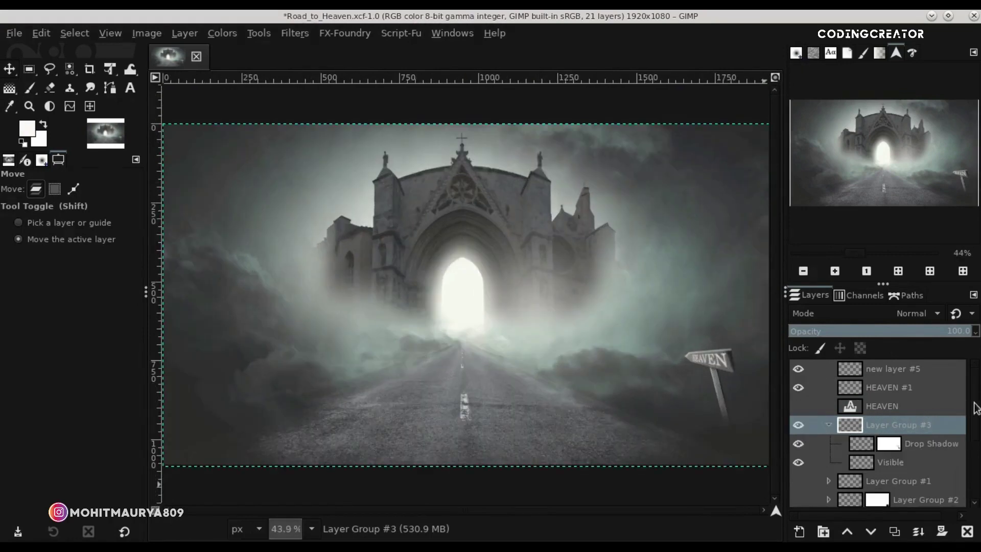
{"action": "left_click_drag", "start_coordinate": [977, 412], "coordinate": [977, 482]}
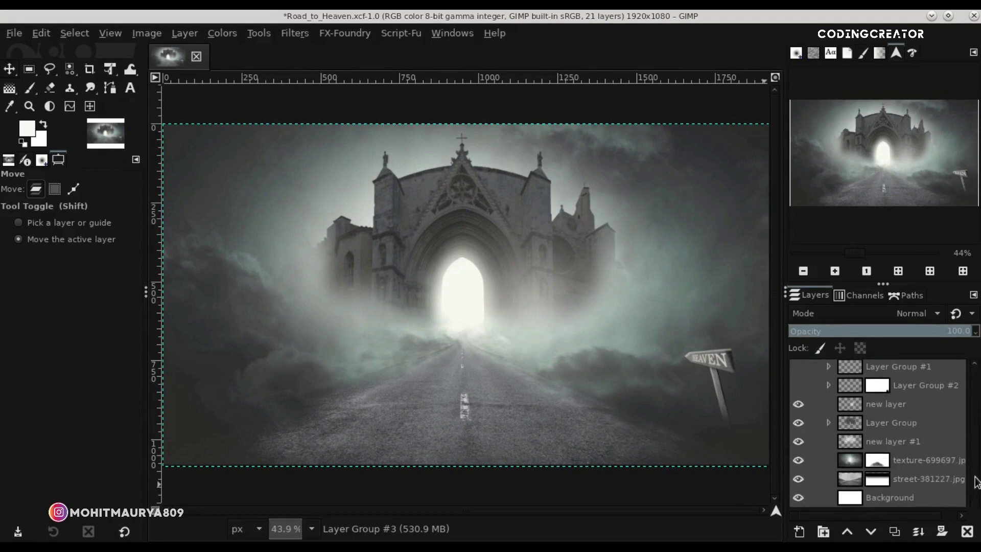
{"action": "left_click_drag", "start_coordinate": [795, 499], "coordinate": [799, 414]}
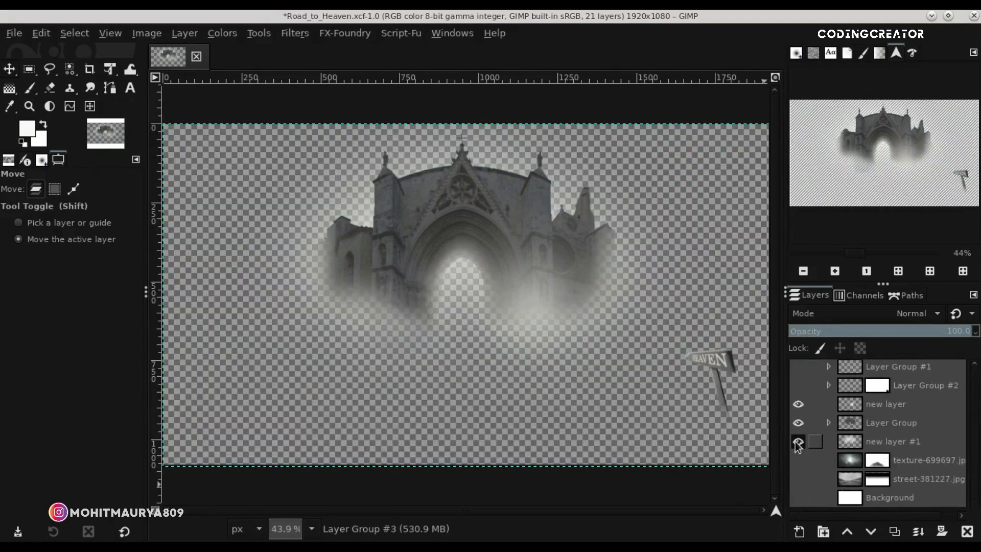
{"action": "left_click", "coordinate": [800, 412]}
{"action": "left_click_drag", "start_coordinate": [979, 484], "coordinate": [979, 407]}
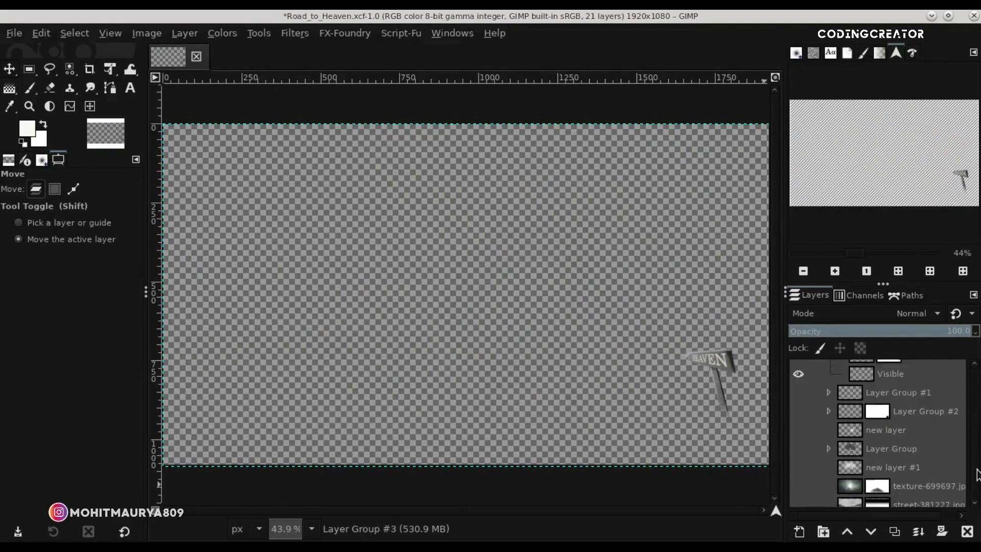
{"action": "left_click", "coordinate": [799, 388]}
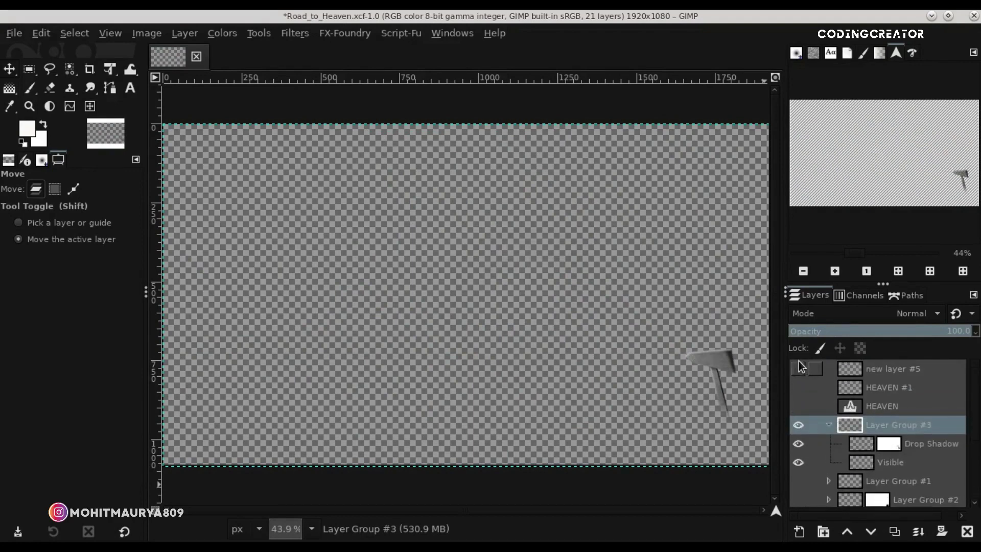
Create Visible #1 from the visible sign post and move it below HEAVEN #1
{"action": "right_click", "coordinate": [798, 365]}
{"action": "left_click", "coordinate": [758, 114]}
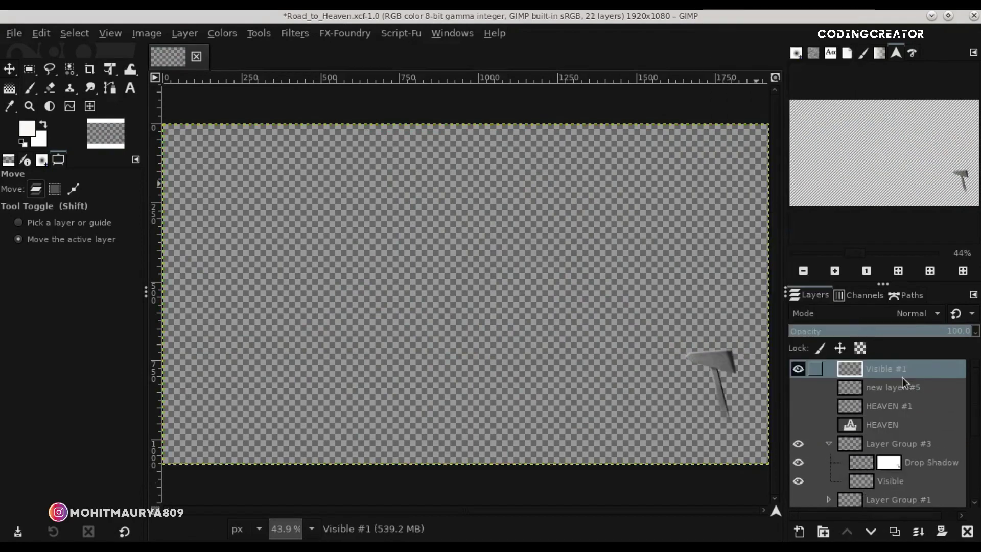
{"action": "left_click", "coordinate": [797, 445]}
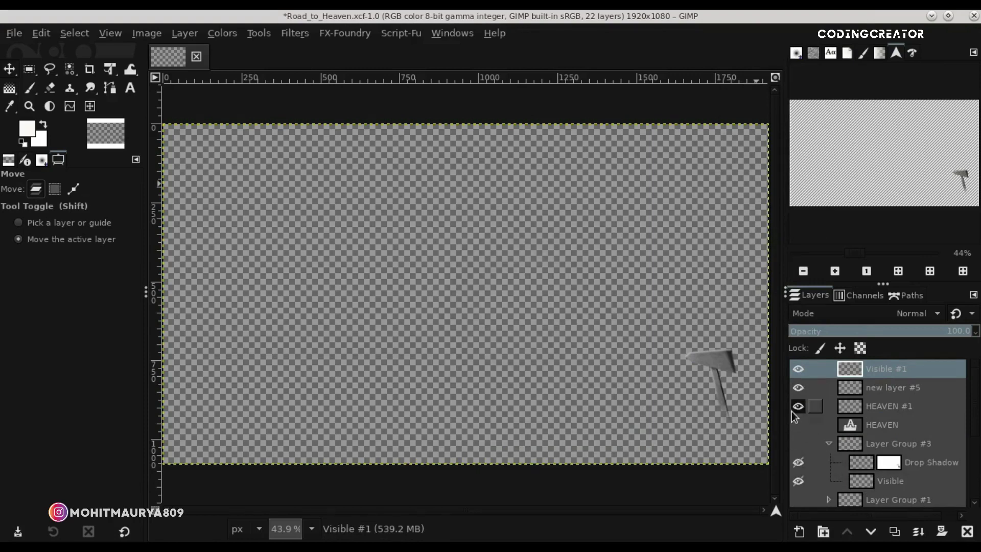
{"action": "left_click_drag", "start_coordinate": [850, 368], "coordinate": [853, 414]}
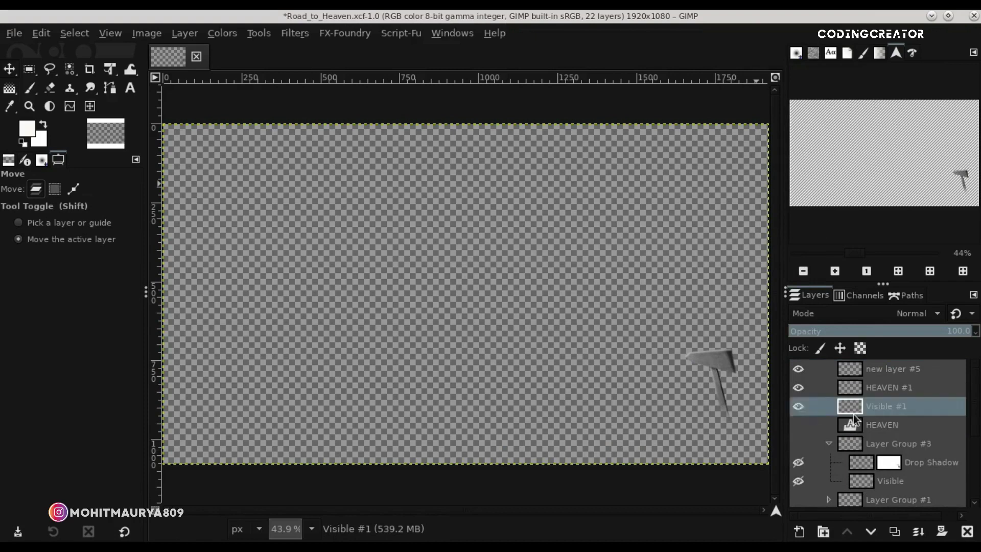
{"action": "left_click", "coordinate": [829, 444]}
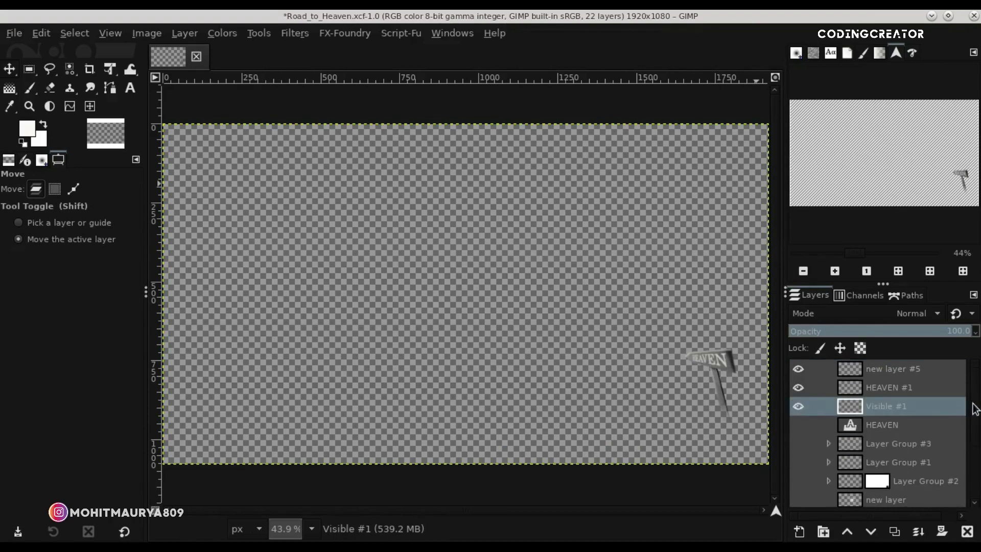
Turn all the hidden layers and groups back on to show the full road scene
{"action": "left_click_drag", "start_coordinate": [975, 408], "coordinate": [976, 465]}
{"action": "left_click", "coordinate": [797, 403]}
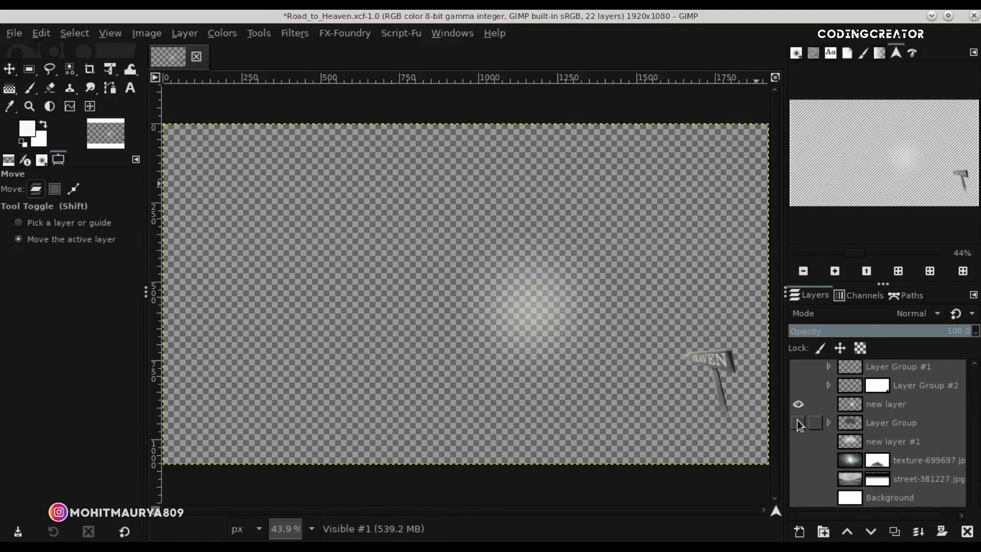
{"action": "left_click", "coordinate": [797, 421]}
{"action": "left_click", "coordinate": [796, 439]}
{"action": "left_click", "coordinate": [795, 461]}
{"action": "left_click", "coordinate": [796, 479]}
{"action": "left_click", "coordinate": [795, 496]}
{"action": "left_click", "coordinate": [796, 385]}
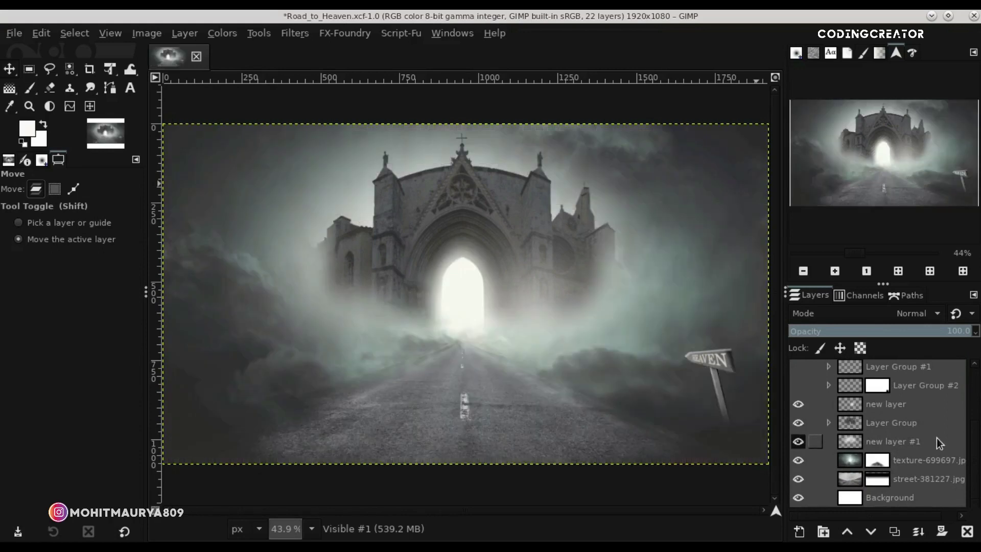
{"action": "left_click_drag", "start_coordinate": [973, 470], "coordinate": [977, 406]}
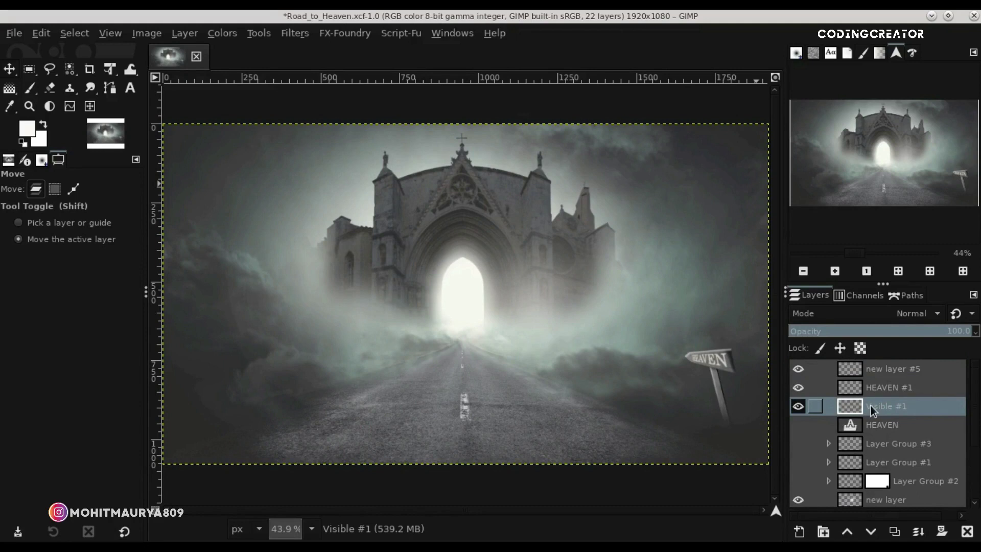
Duplicate Visible #1 and place both copies in a new Layer Group #4
{"action": "left_click", "coordinate": [894, 531]}
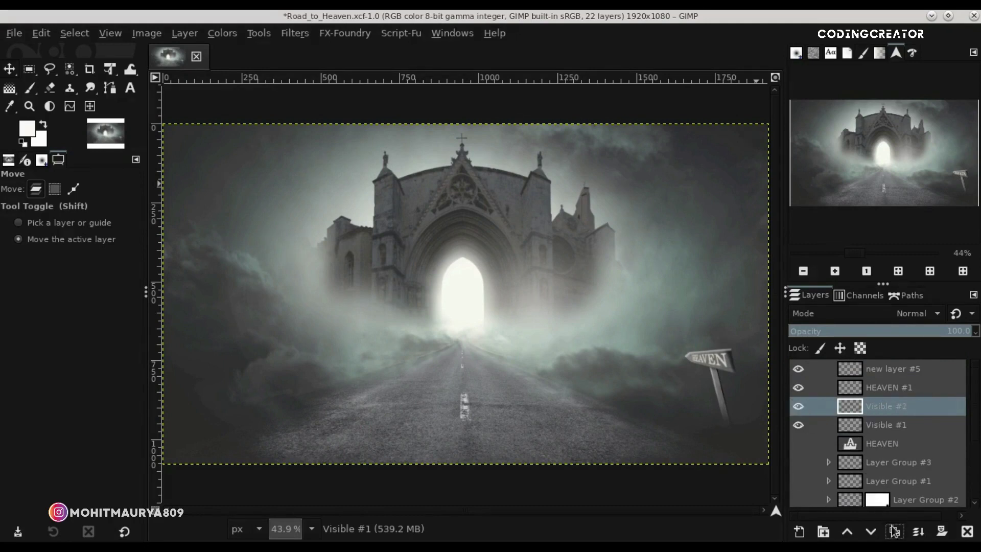
{"action": "left_click", "coordinate": [823, 531]}
{"action": "mouse_move", "coordinate": [854, 430]}
{"action": "left_mouse_down"}
{"action": "mouse_move", "coordinate": [858, 409]}
{"action": "mouse_move", "coordinate": [846, 407]}
{"action": "left_mouse_up"}
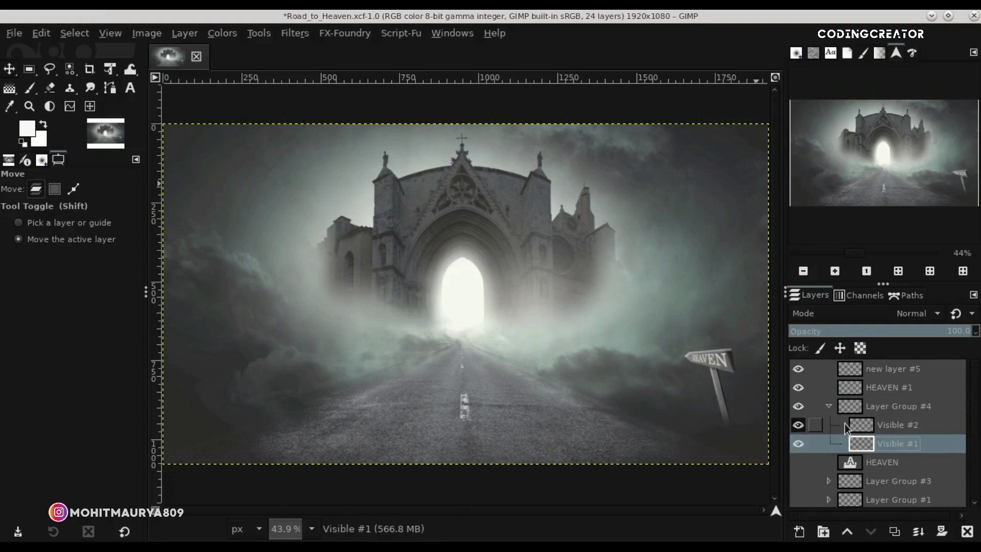
{"action": "left_click", "coordinate": [845, 407]}
{"action": "left_click", "coordinate": [857, 423]}
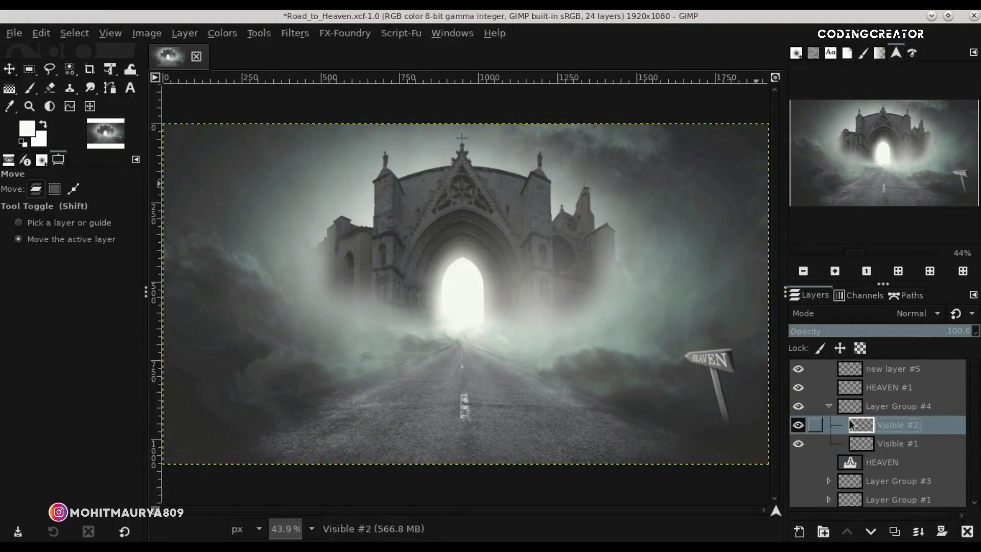
Flatten Visible #2 with Curves, black point raised to 42 and white point lowered to 135
{"action": "left_click", "coordinate": [227, 35]}
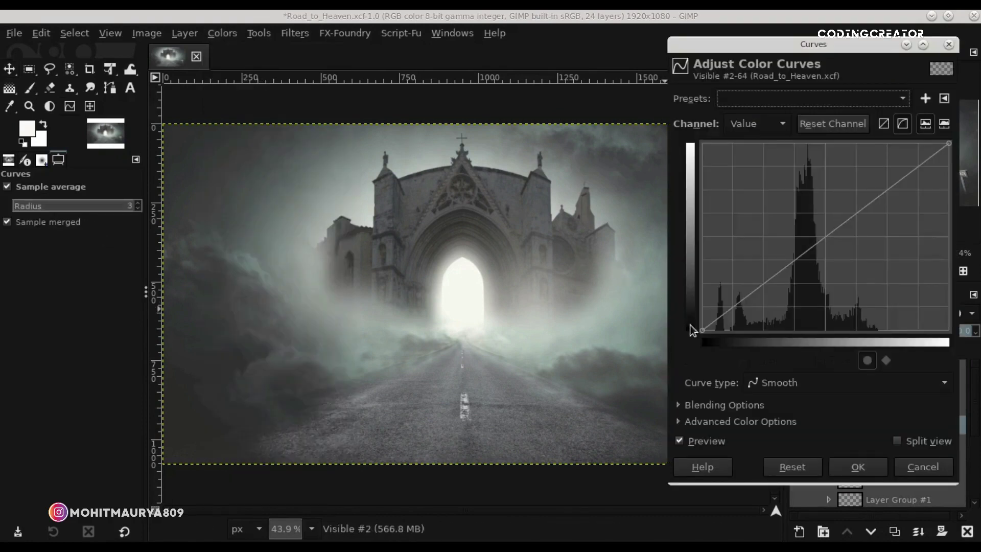
{"action": "left_click_drag", "start_coordinate": [690, 323], "coordinate": [687, 296]}
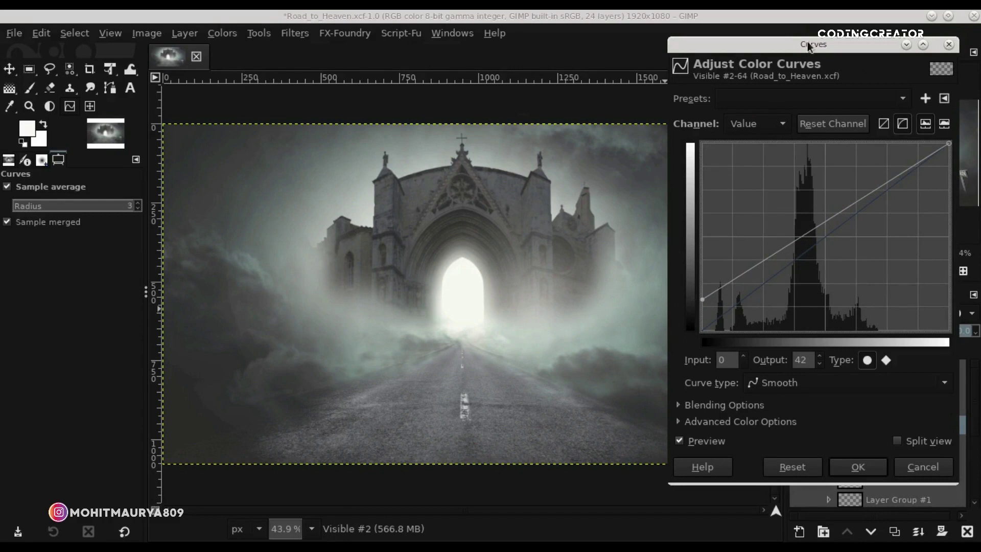
{"action": "left_click_drag", "start_coordinate": [807, 45], "coordinate": [371, 43]}
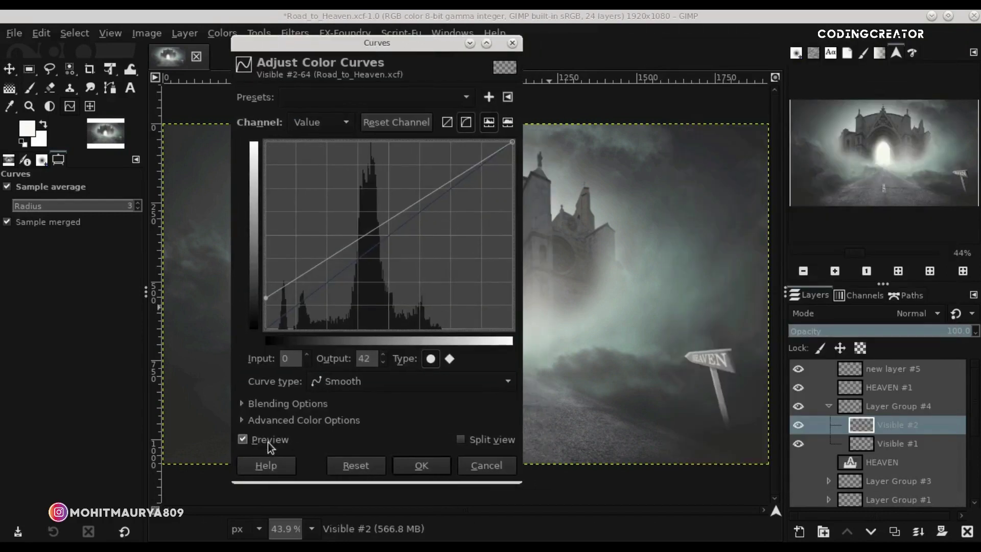
{"action": "left_click", "coordinate": [271, 445]}
{"action": "mouse_move", "coordinate": [512, 141]}
{"action": "left_mouse_down"}
{"action": "mouse_move", "coordinate": [513, 208]}
{"action": "mouse_move", "coordinate": [535, 225]}
{"action": "mouse_move", "coordinate": [536, 240]}
{"action": "mouse_move", "coordinate": [529, 237]}
{"action": "left_mouse_up"}
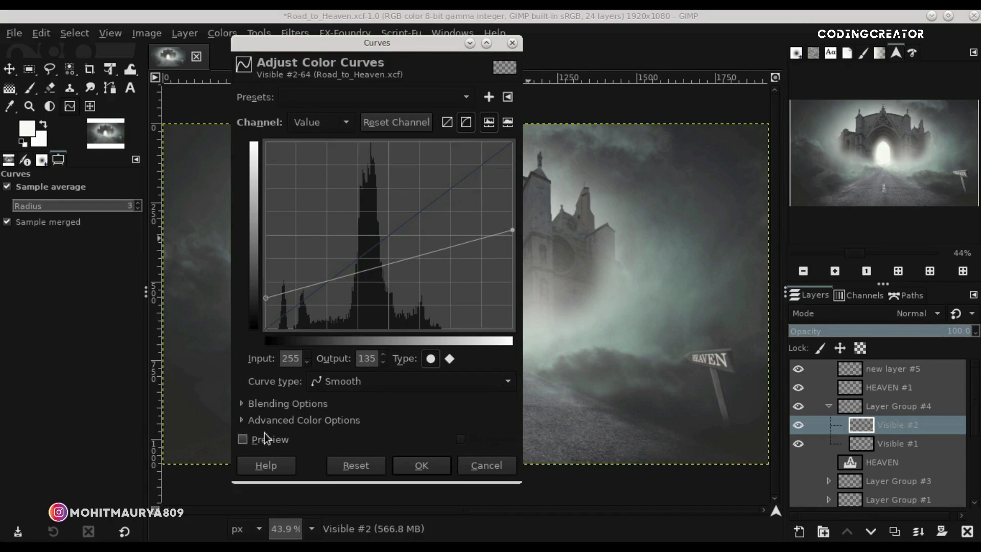
{"action": "left_click", "coordinate": [423, 466]}
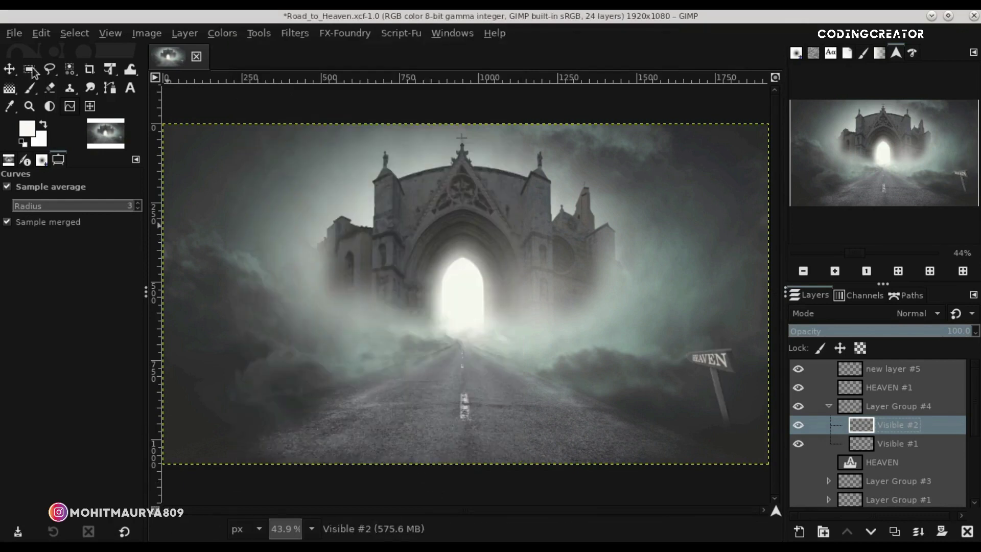
Move Visible #1 above Visible #2 inside Layer Group #4
{"action": "left_click", "coordinate": [7, 69]}
{"action": "scroll", "coordinate": [716, 399], "scroll_direction": "up", "scroll_amount": 3, "text": "ctrl"}
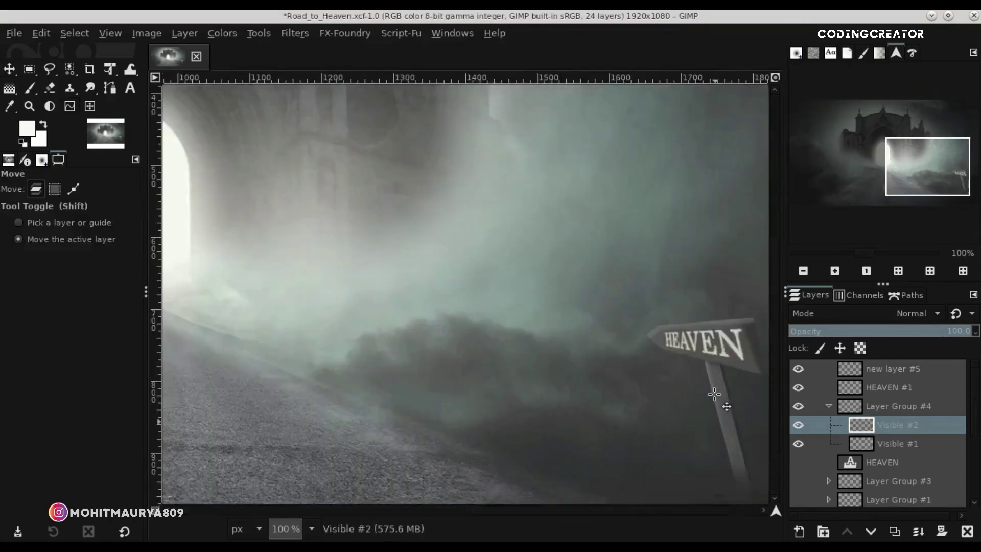
{"action": "scroll", "coordinate": [602, 448], "scroll_direction": "up", "scroll_amount": 2, "text": "ctrl"}
{"action": "scroll", "coordinate": [646, 505], "scroll_direction": "right", "scroll_amount": 3}
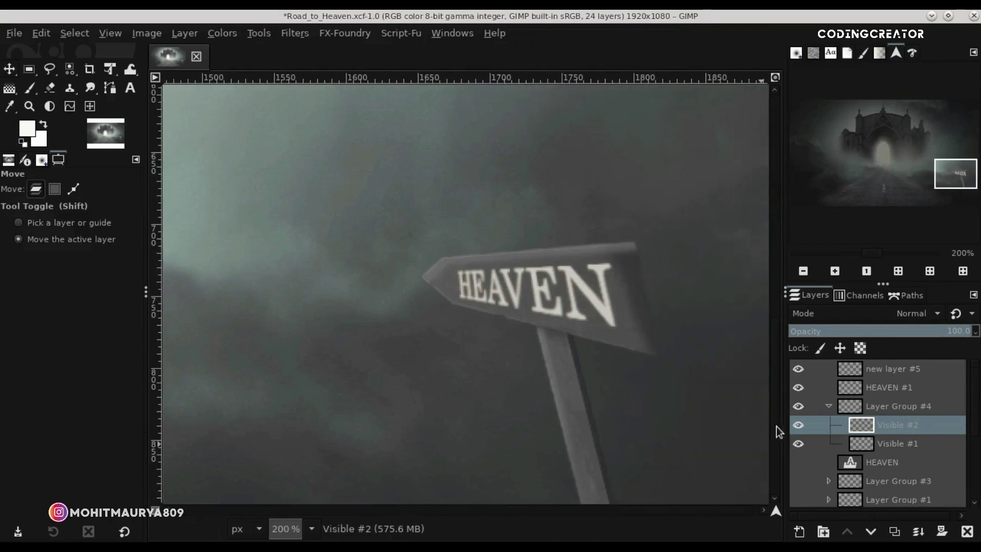
{"action": "left_click", "coordinate": [798, 424]}
{"action": "left_click_drag", "start_coordinate": [833, 443], "coordinate": [869, 423]}
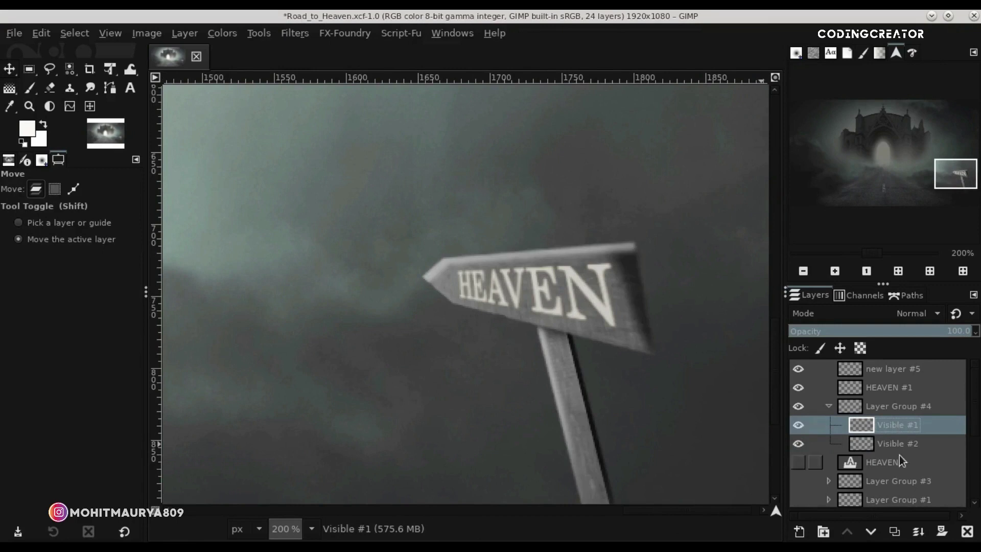
Add a black (full transparency) mask to Visible #1 and set a white paintbrush at 48.6 opacity
{"action": "left_click", "coordinate": [804, 327]}
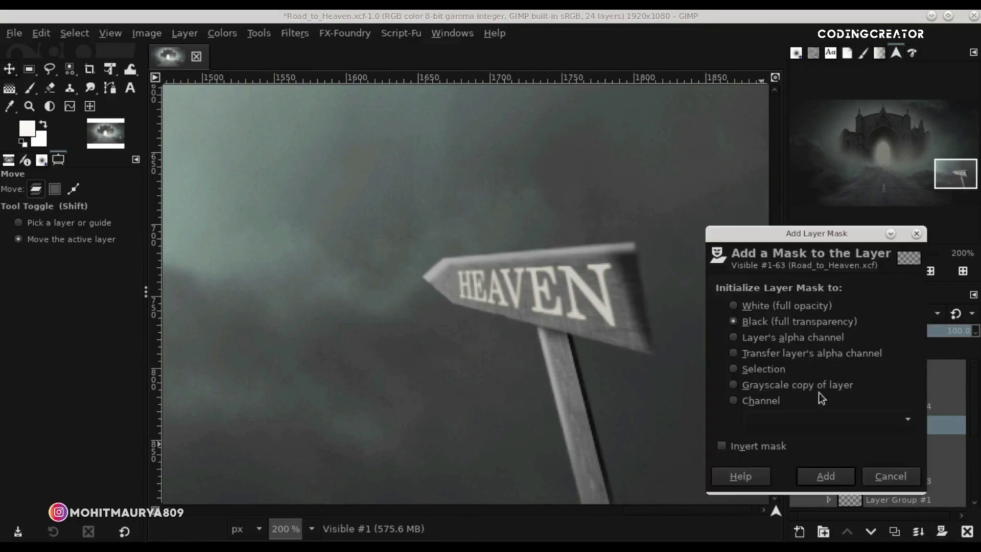
{"action": "left_click", "coordinate": [817, 476]}
{"action": "left_click", "coordinate": [897, 427]}
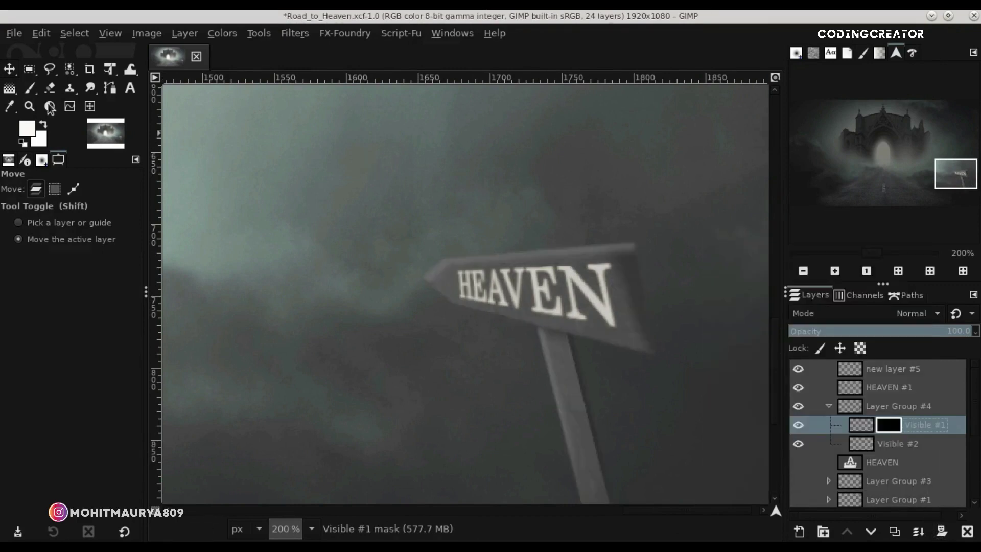
{"action": "left_click", "coordinate": [37, 88]}
{"action": "left_click", "coordinate": [23, 142]}
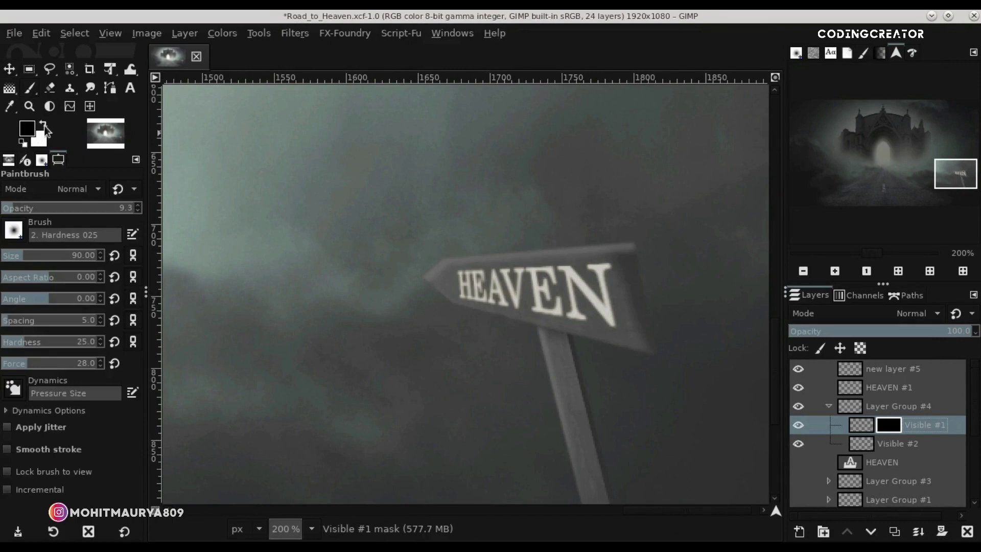
{"action": "left_click", "coordinate": [43, 124]}
{"action": "left_click_drag", "start_coordinate": [17, 208], "coordinate": [66, 208]}
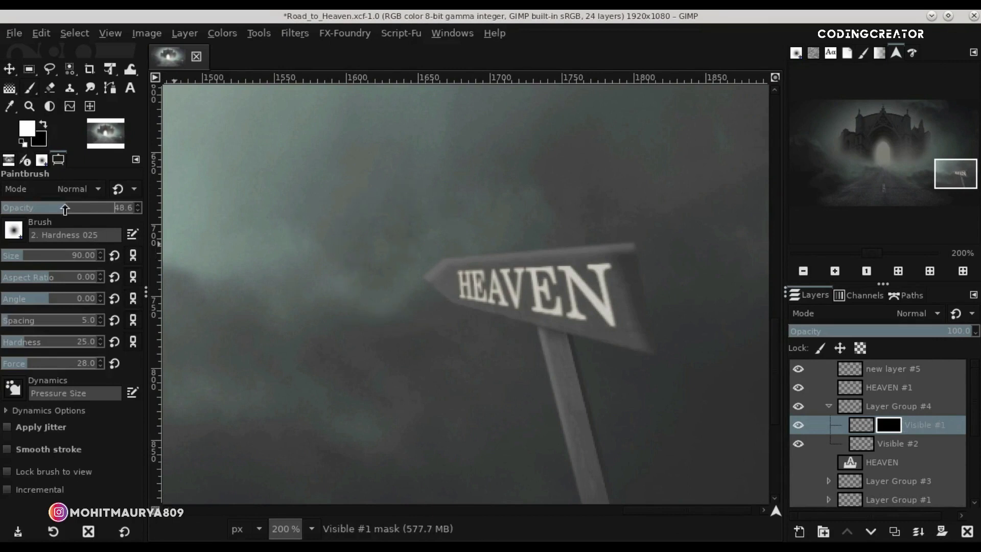
Paint fog back into the mask around the HEAVEN sign's left tip
{"action": "mouse_move", "coordinate": [440, 246]}
{"action": "left_mouse_down"}
{"action": "mouse_move", "coordinate": [423, 263]}
{"action": "mouse_move", "coordinate": [384, 263]}
{"action": "mouse_move", "coordinate": [447, 272]}
{"action": "mouse_move", "coordinate": [635, 335]}
{"action": "left_mouse_up"}
{"action": "mouse_move", "coordinate": [436, 278]}
{"action": "left_mouse_down"}
{"action": "mouse_move", "coordinate": [430, 271]}
{"action": "mouse_move", "coordinate": [415, 291]}
{"action": "mouse_move", "coordinate": [449, 289]}
{"action": "mouse_move", "coordinate": [459, 250]}
{"action": "left_mouse_up"}
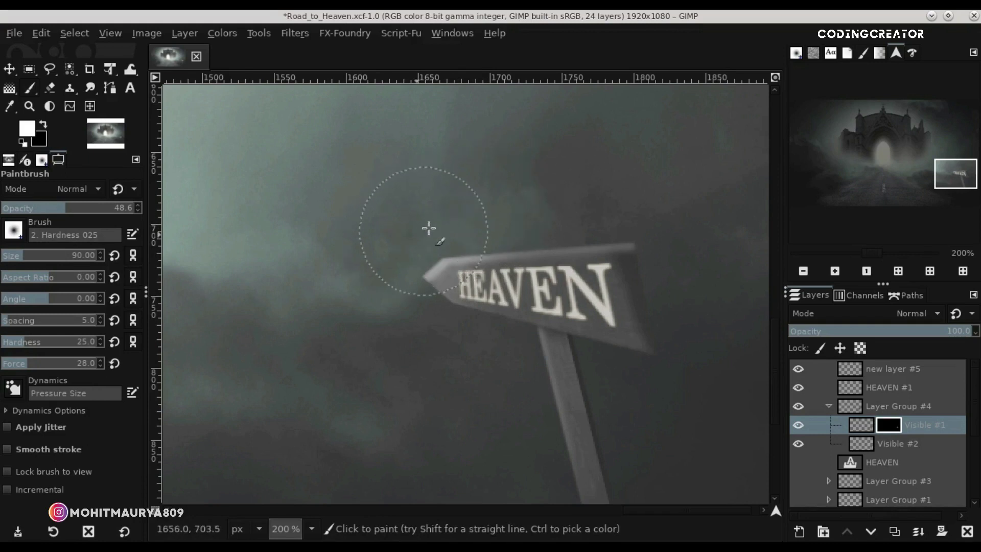
{"action": "scroll", "coordinate": [400, 250], "scroll_direction": "down", "scroll_amount": 2}
{"action": "scroll", "coordinate": [399, 252], "scroll_direction": "down", "scroll_amount": 1}
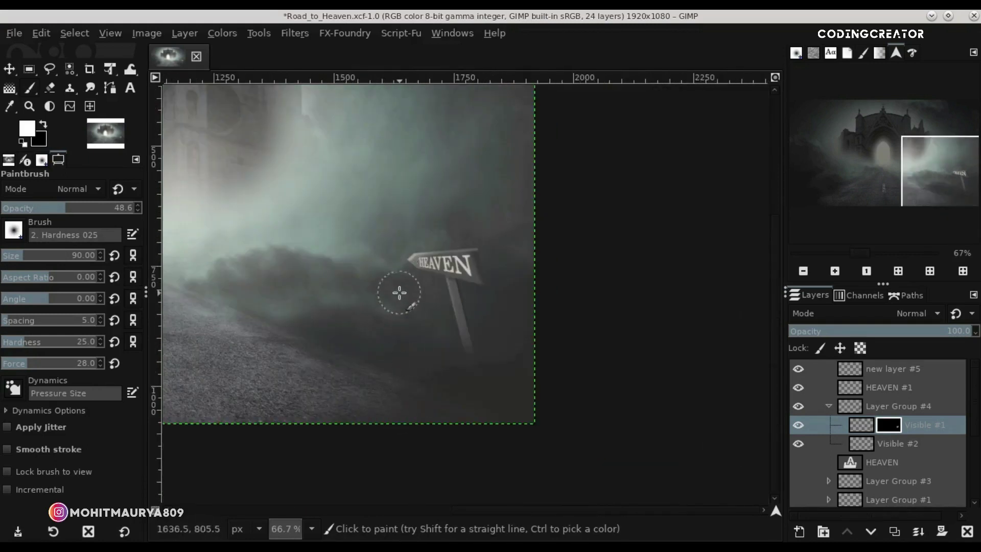
{"action": "scroll", "coordinate": [400, 278], "scroll_direction": "up", "scroll_amount": 3}
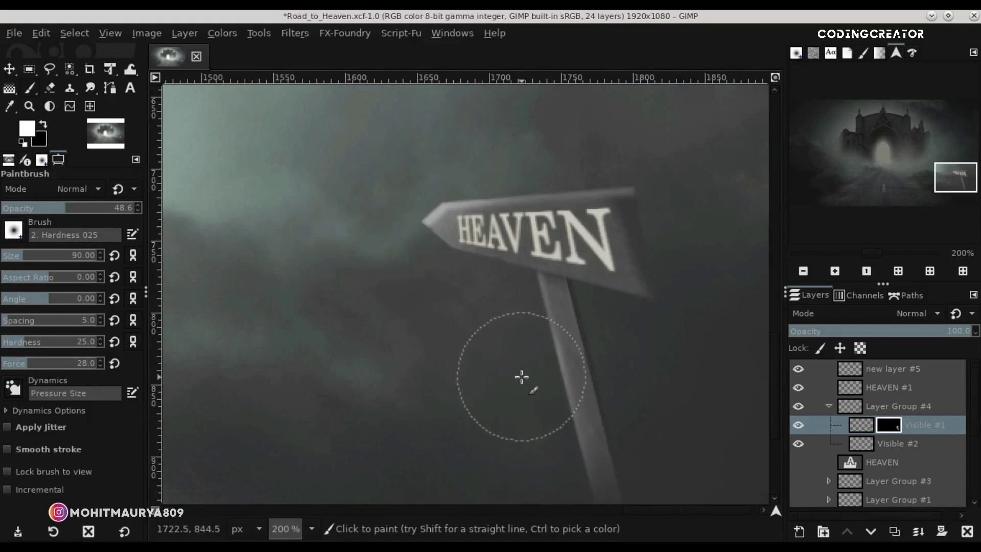
{"action": "scroll", "coordinate": [384, 372], "scroll_direction": "down", "scroll_amount": 5}
{"action": "scroll", "coordinate": [380, 372], "scroll_direction": "down", "scroll_amount": 1}
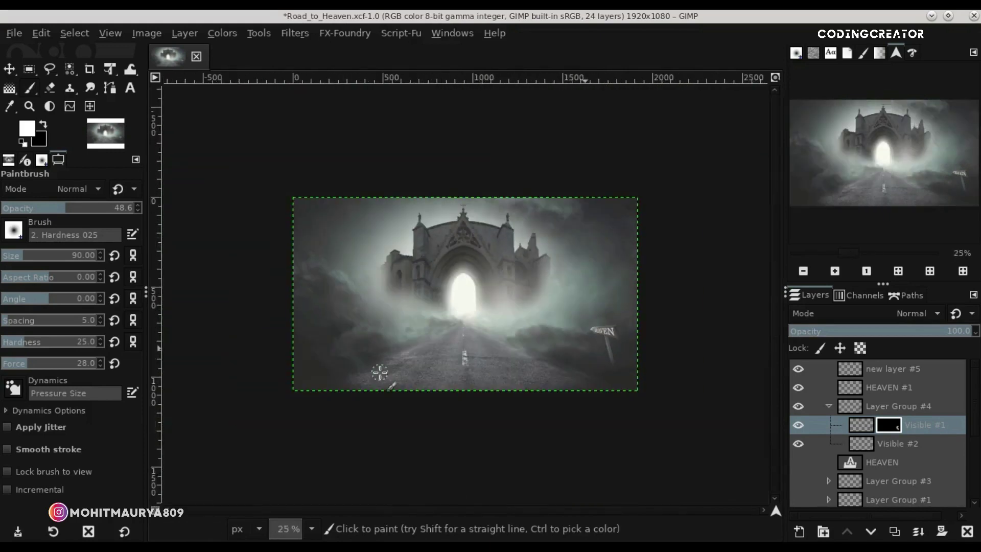
Fit the image in the window, collapse Layer Group #4 and make new layer #5 active
{"action": "left_click", "coordinate": [9, 69]}
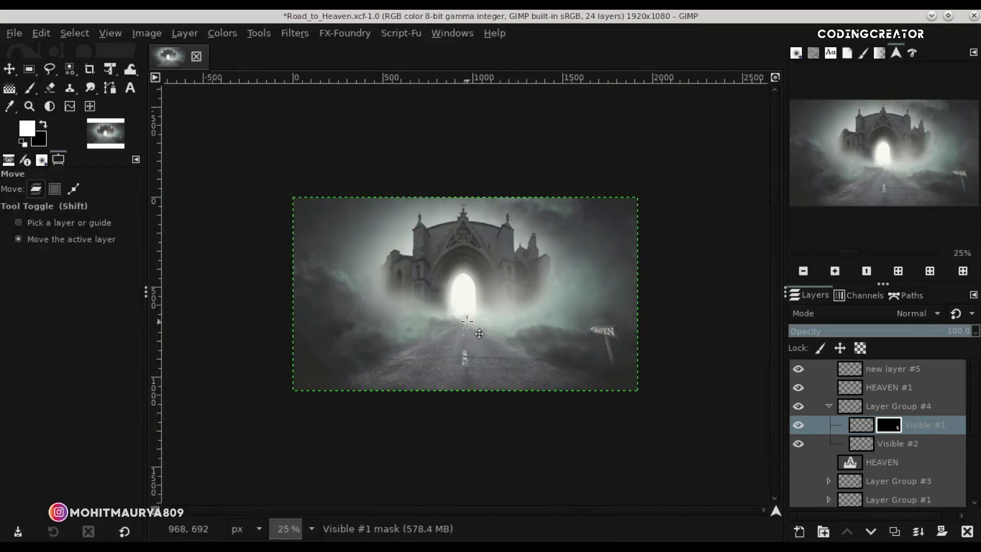
{"action": "key", "text": "shift+ctrl+j"}
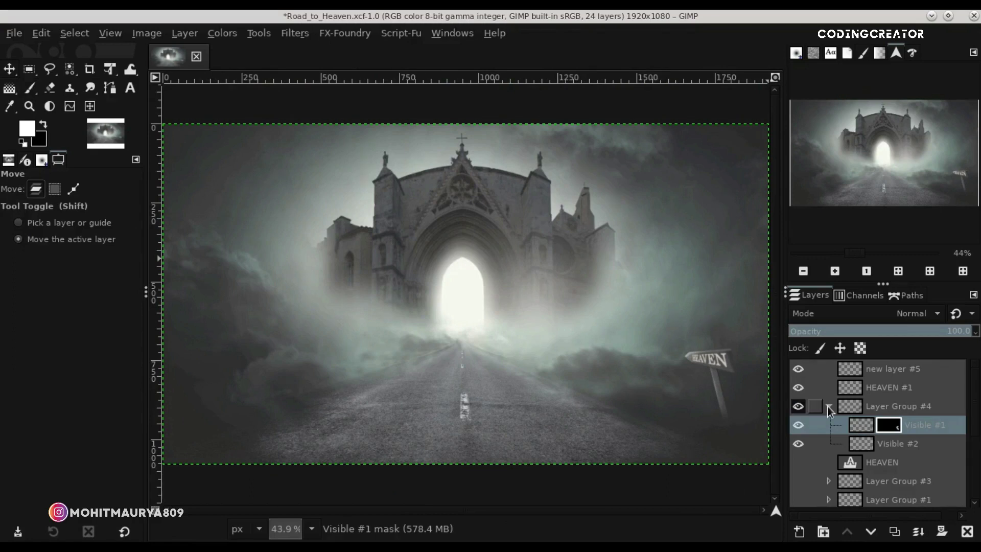
{"action": "left_click", "coordinate": [828, 406]}
{"action": "left_click", "coordinate": [849, 374]}
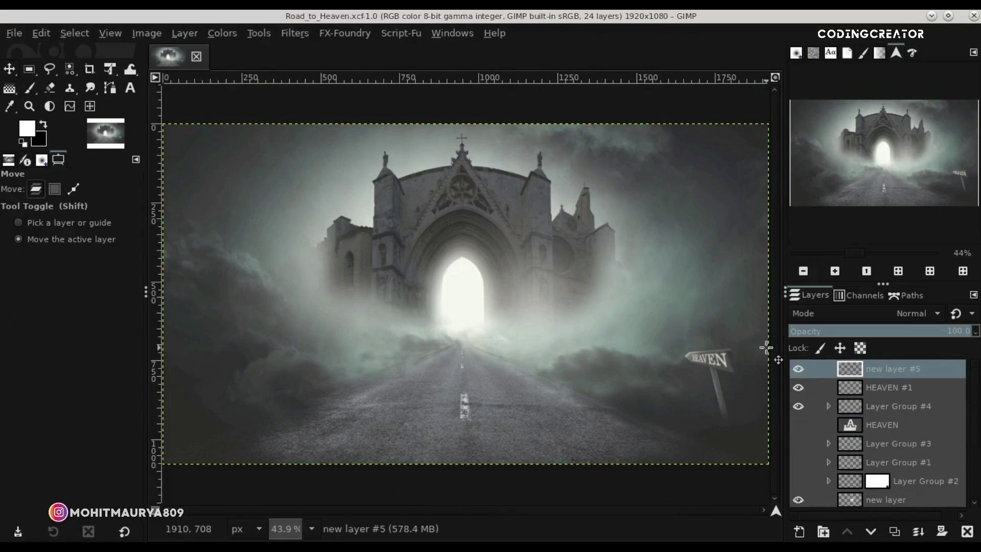
{"action": "left_click", "coordinate": [14, 33]}
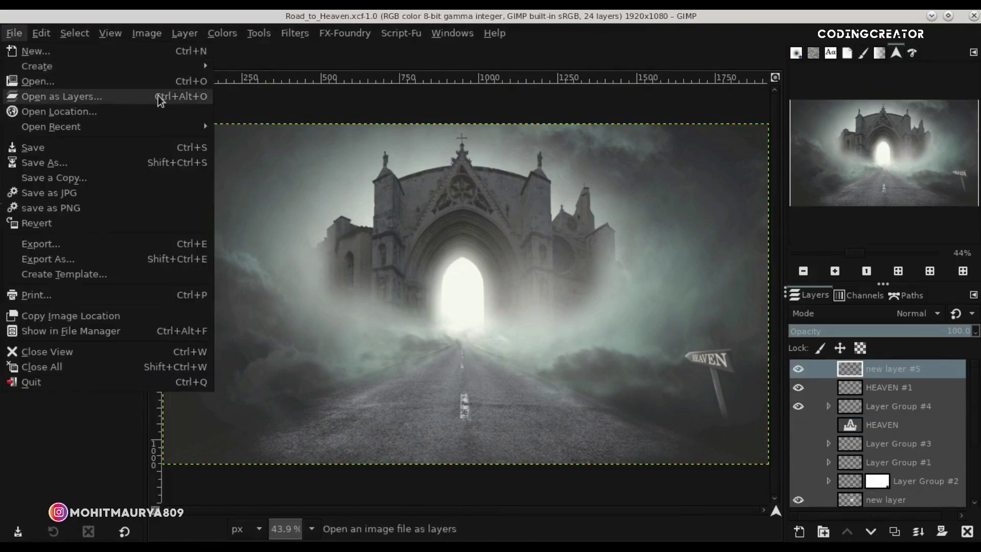
Open way-768567.png as a new layer
{"action": "left_click", "coordinate": [174, 96]}
{"action": "left_click", "coordinate": [240, 294]}
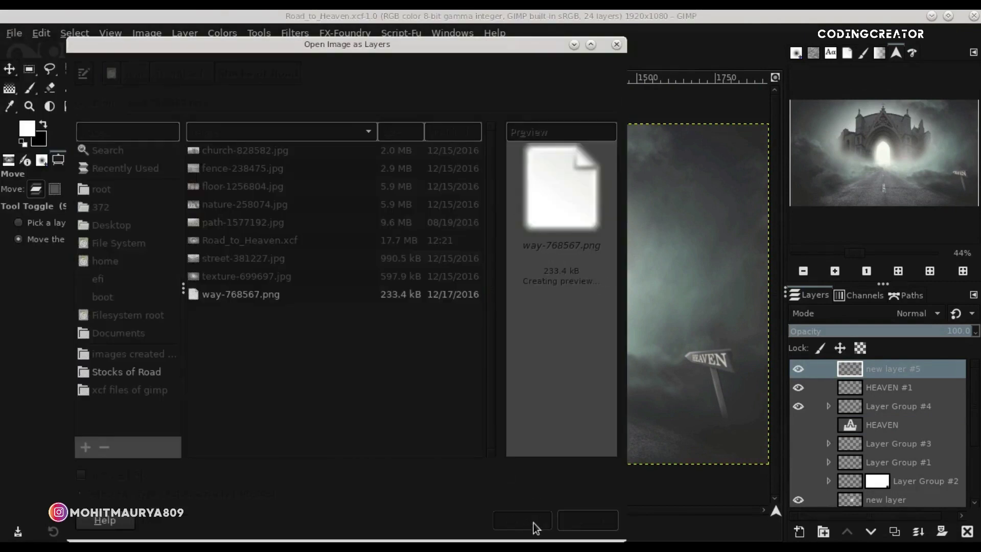
{"action": "left_click", "coordinate": [534, 523]}
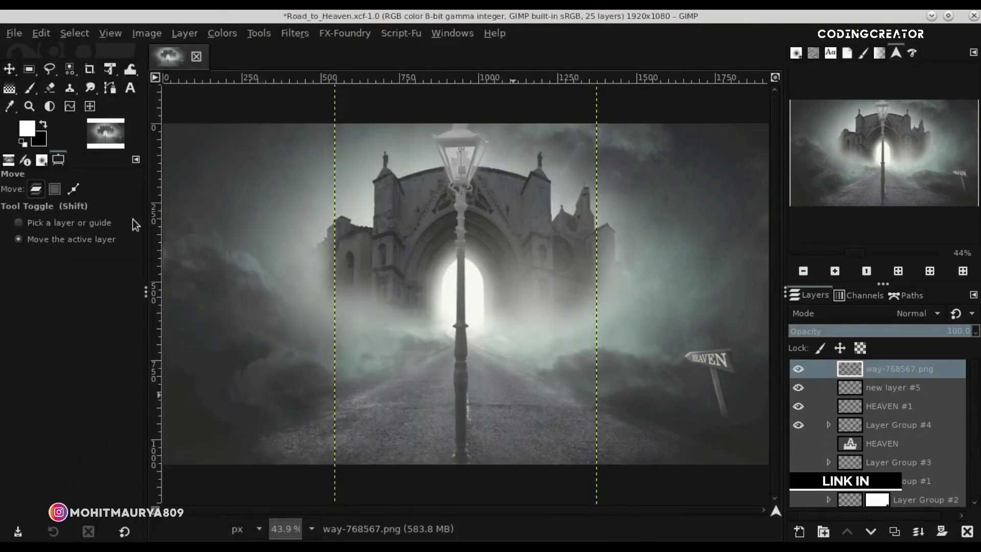
Scale the lamp post image down and place it at the left edge of the scene
{"action": "left_click_drag", "start_coordinate": [110, 69], "coordinate": [166, 97]}
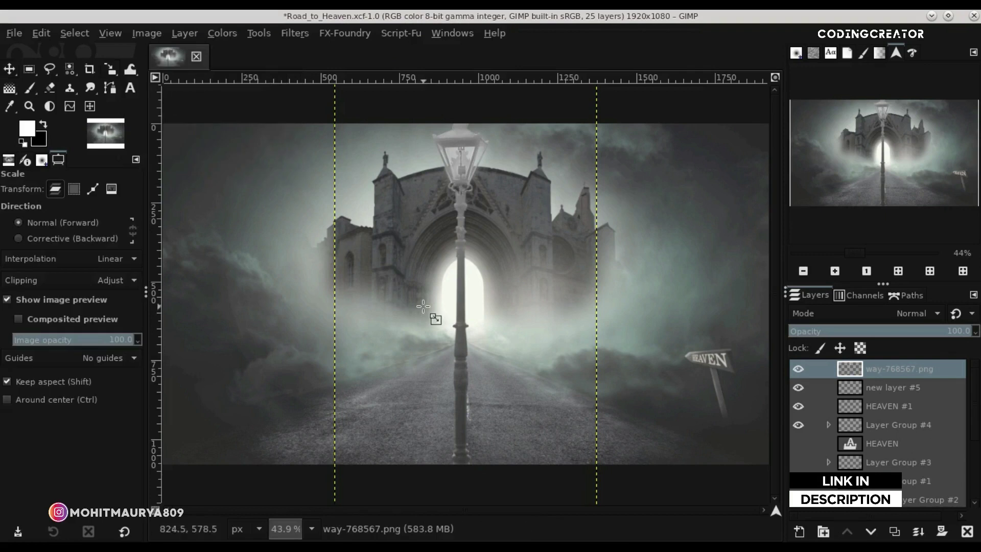
{"action": "left_click", "coordinate": [423, 307]}
{"action": "mouse_move", "coordinate": [350, 154]}
{"action": "left_mouse_down"}
{"action": "mouse_move", "coordinate": [488, 394]}
{"action": "mouse_move", "coordinate": [484, 387]}
{"action": "left_mouse_up"}
{"action": "left_click_drag", "start_coordinate": [466, 307], "coordinate": [246, 309]}
{"action": "left_click_drag", "start_coordinate": [310, 421], "coordinate": [320, 446]}
{"action": "left_click_drag", "start_coordinate": [251, 309], "coordinate": [226, 311]}
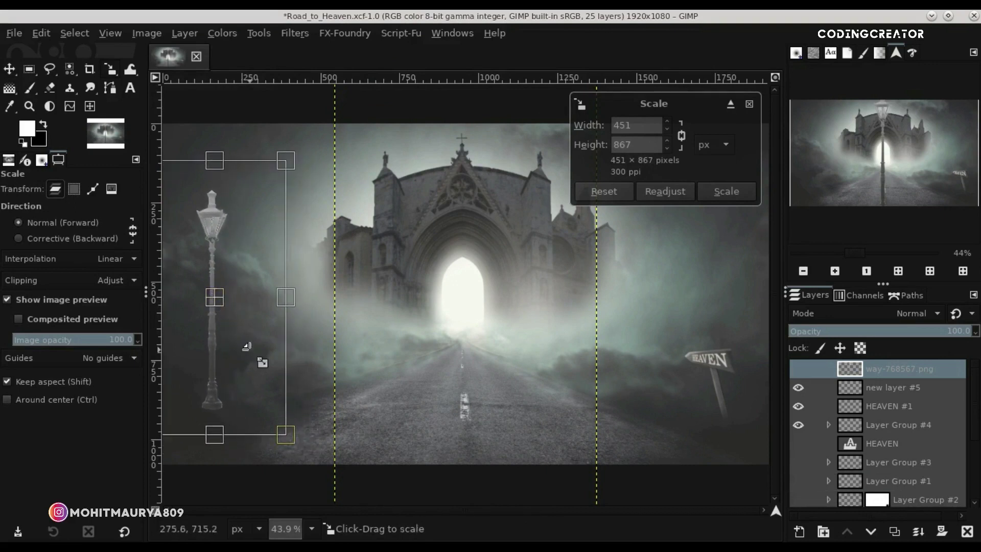
{"action": "left_click_drag", "start_coordinate": [262, 362], "coordinate": [270, 377]}
{"action": "left_click_drag", "start_coordinate": [234, 316], "coordinate": [222, 302]}
{"action": "key", "text": "Return"}
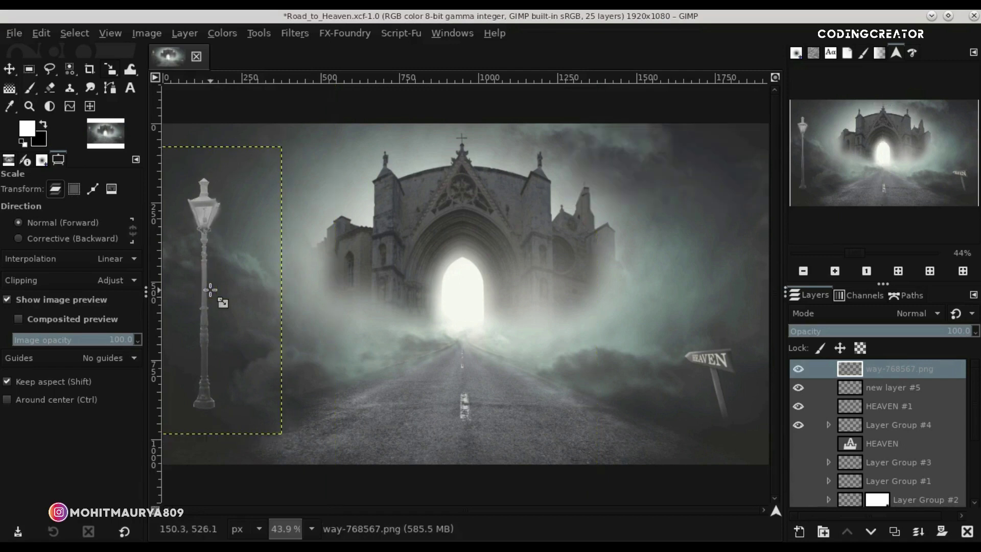
Crop the lamp layer to its content and rename it to lamp
{"action": "left_click", "coordinate": [9, 69]}
{"action": "left_click", "coordinate": [185, 33]}
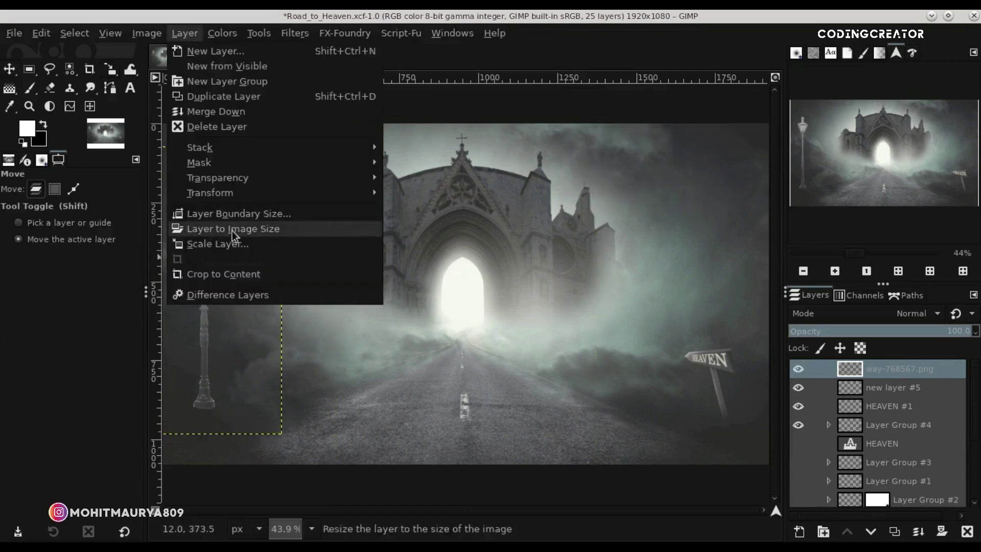
{"action": "left_click", "coordinate": [240, 275]}
{"action": "left_click_drag", "start_coordinate": [210, 335], "coordinate": [226, 348]}
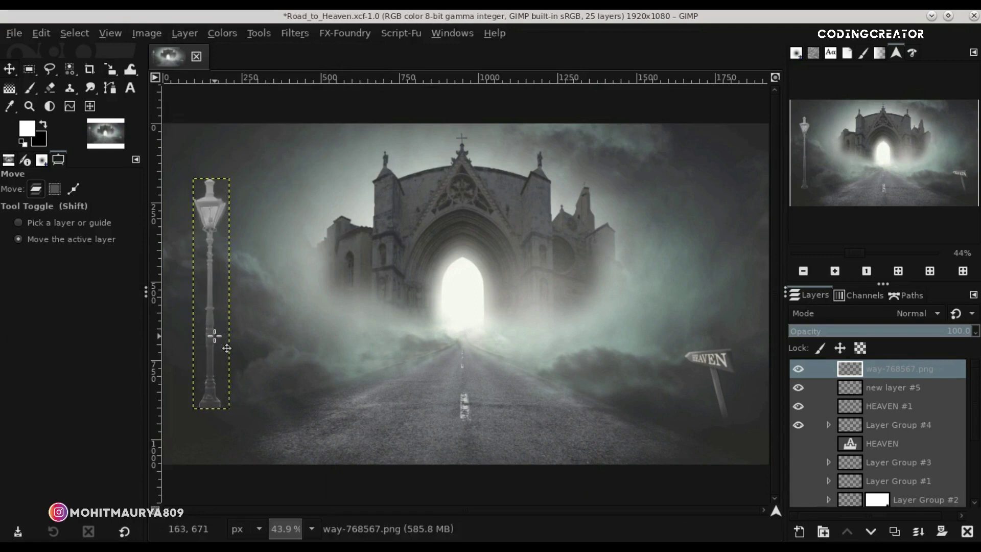
{"action": "double_click", "coordinate": [900, 369]}
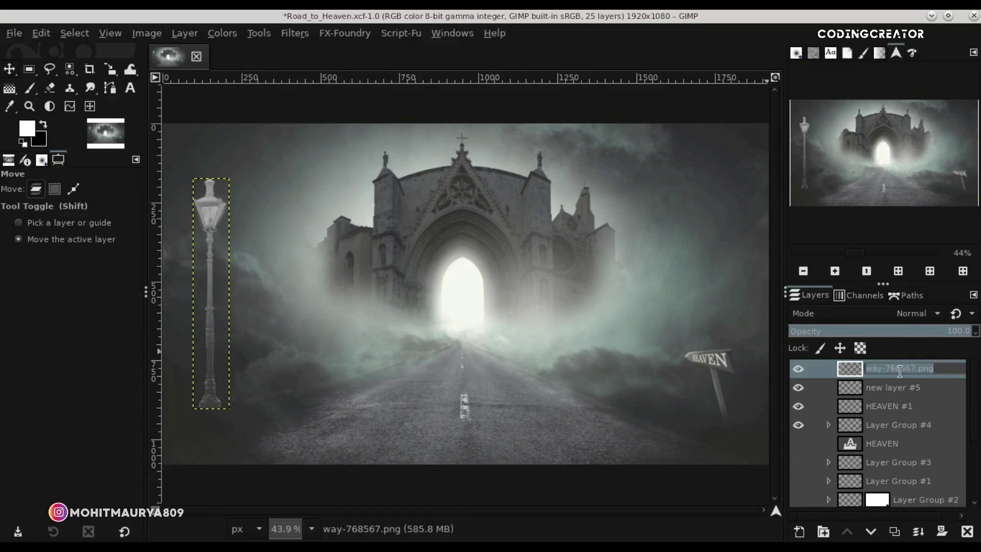
{"action": "key", "text": "BackSpace"}
{"action": "key", "text": "Return"}
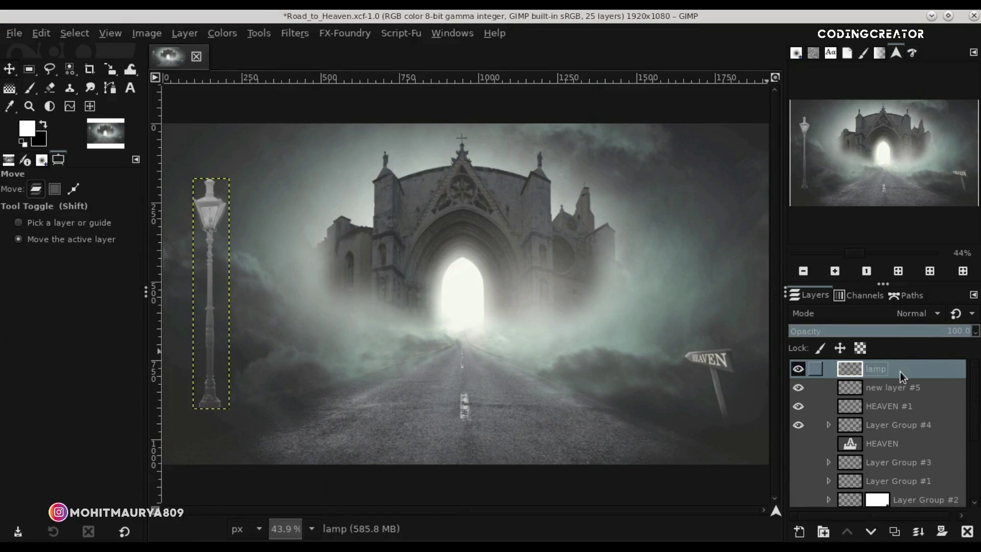
{"action": "left_click_drag", "start_coordinate": [225, 323], "coordinate": [225, 318]}
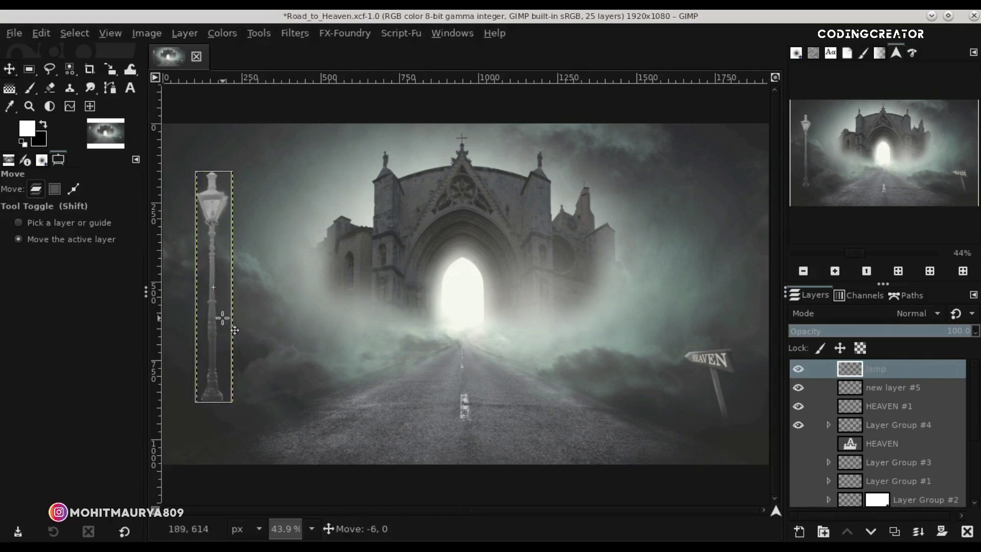
Stretch the lamp post slightly taller, to about 118×743 px, and nudge it left
{"action": "left_click", "coordinate": [112, 71]}
{"action": "left_click", "coordinate": [231, 269]}
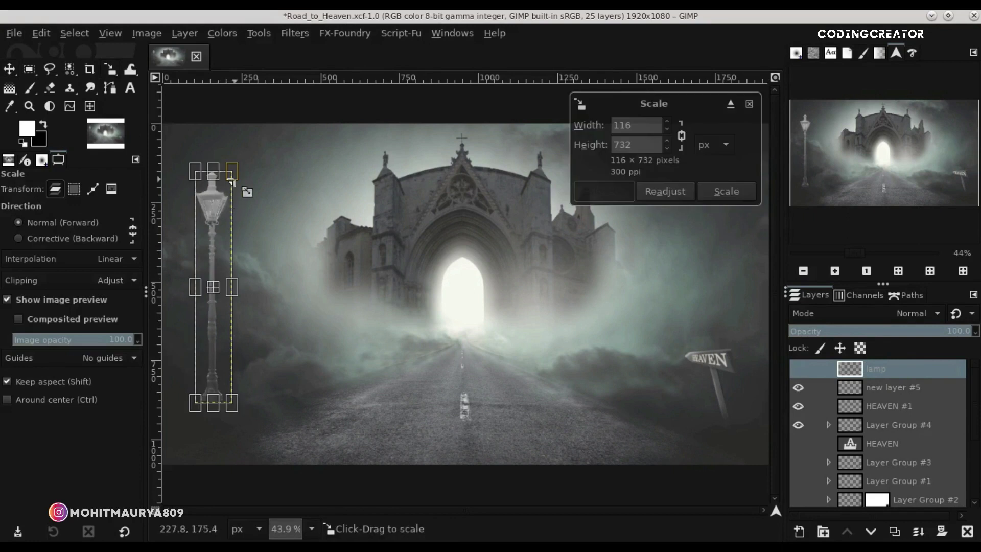
{"action": "left_click_drag", "start_coordinate": [231, 179], "coordinate": [231, 177]}
{"action": "left_click", "coordinate": [743, 192]}
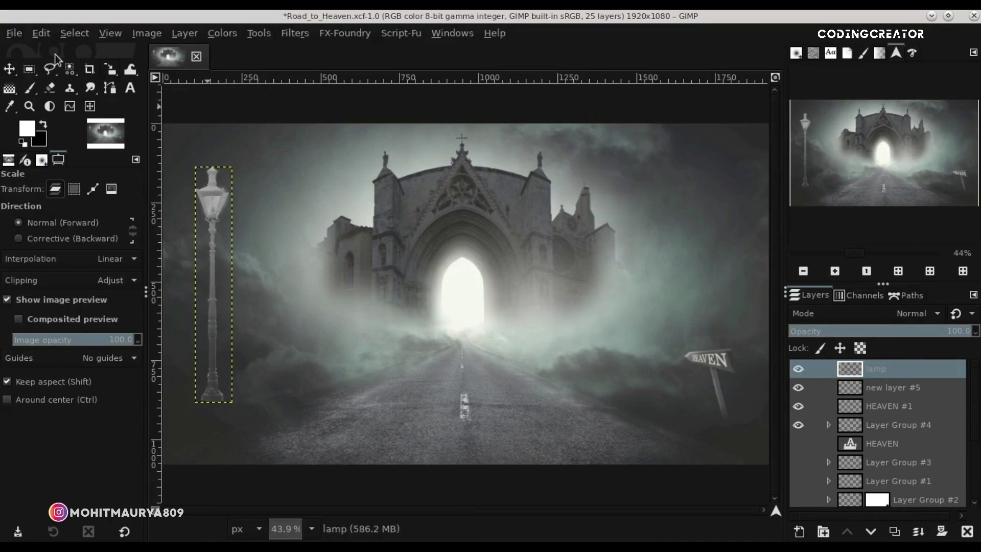
{"action": "left_click", "coordinate": [4, 72]}
{"action": "left_click_drag", "start_coordinate": [227, 314], "coordinate": [225, 313]}
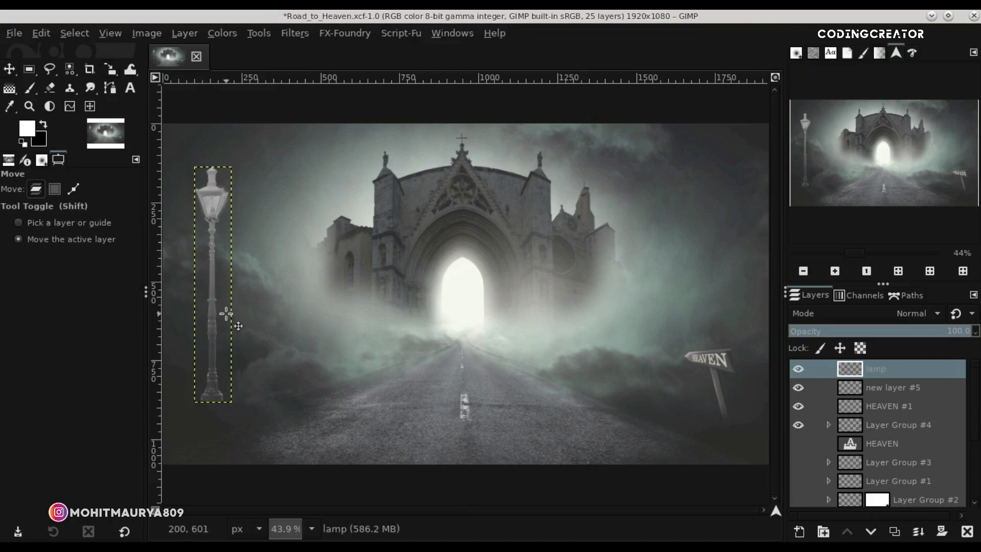
Expand Layer Group #4 and target the Visible #1 layer mask for editing
{"action": "left_click", "coordinate": [857, 412]}
{"action": "left_click", "coordinate": [801, 426]}
{"action": "left_click", "coordinate": [829, 425]}
{"action": "left_click", "coordinate": [878, 445]}
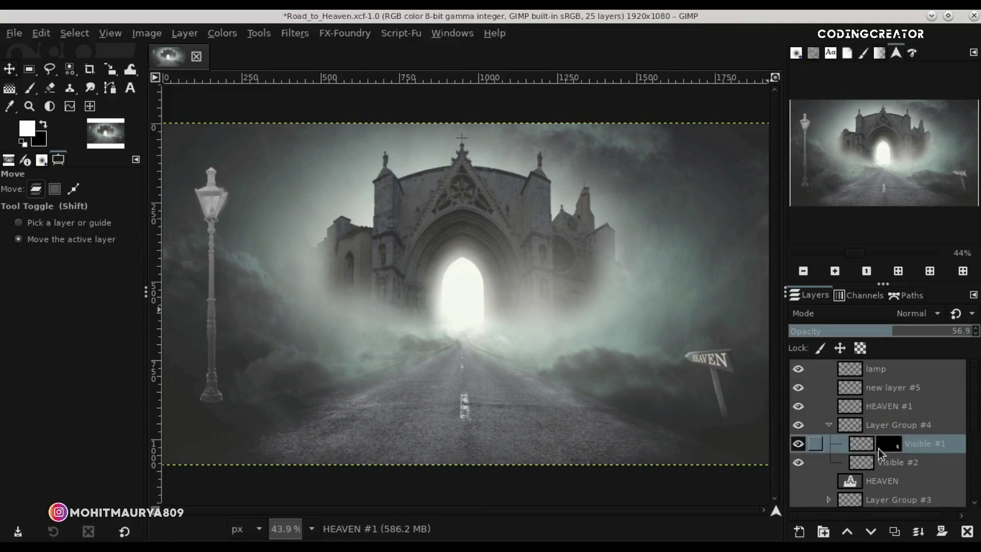
{"action": "scroll", "coordinate": [728, 369], "scroll_direction": "up", "scroll_amount": 4}
{"action": "scroll", "coordinate": [728, 369], "scroll_direction": "down", "scroll_amount": 1}
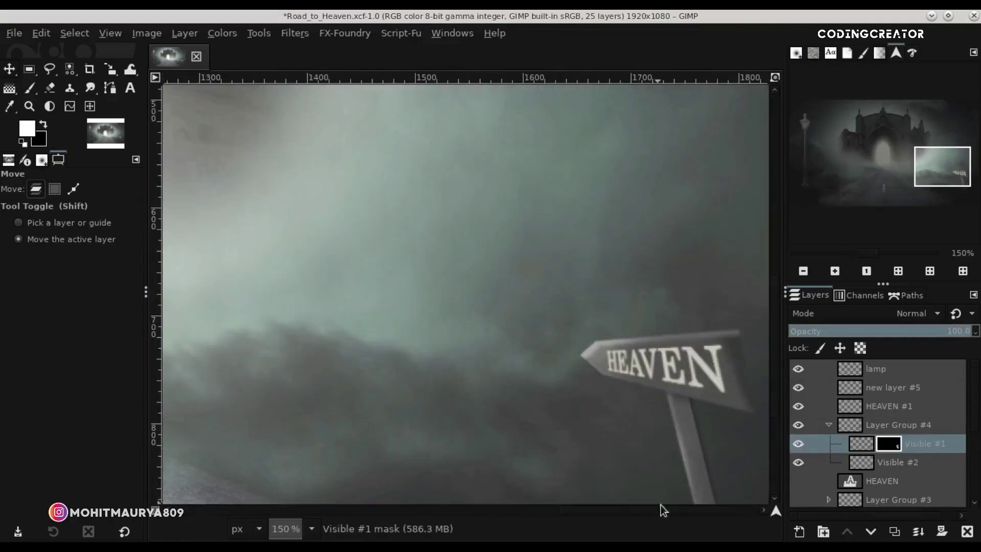
{"action": "scroll", "coordinate": [664, 408], "scroll_direction": "down", "scroll_amount": 2}
{"action": "scroll", "coordinate": [723, 480], "scroll_direction": "down", "scroll_amount": 1}
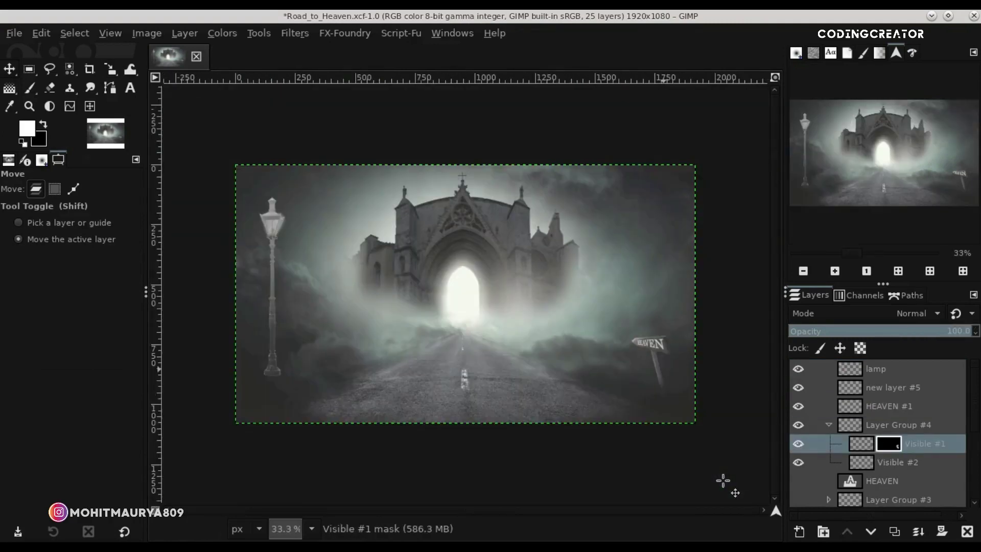
{"action": "scroll", "coordinate": [723, 481], "scroll_direction": "up", "scroll_amount": 1}
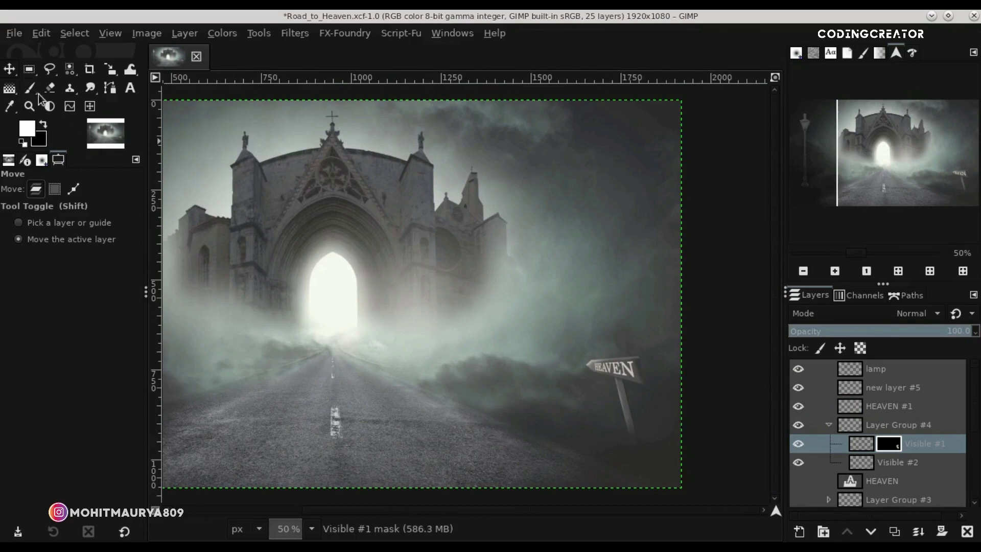
Paint more fog into the Visible #1 mask with a white brush at 29 opacity
{"action": "left_click", "coordinate": [38, 94]}
{"action": "scroll", "coordinate": [595, 382], "scroll_direction": "up", "scroll_amount": 2}
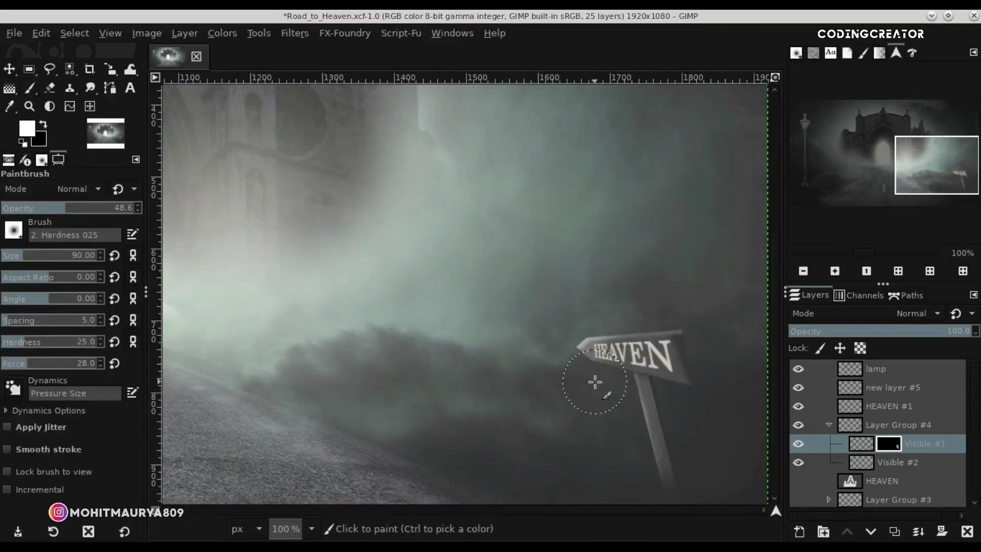
{"action": "left_click", "coordinate": [44, 126]}
{"action": "scroll", "coordinate": [626, 327], "scroll_direction": "up", "scroll_amount": 2}
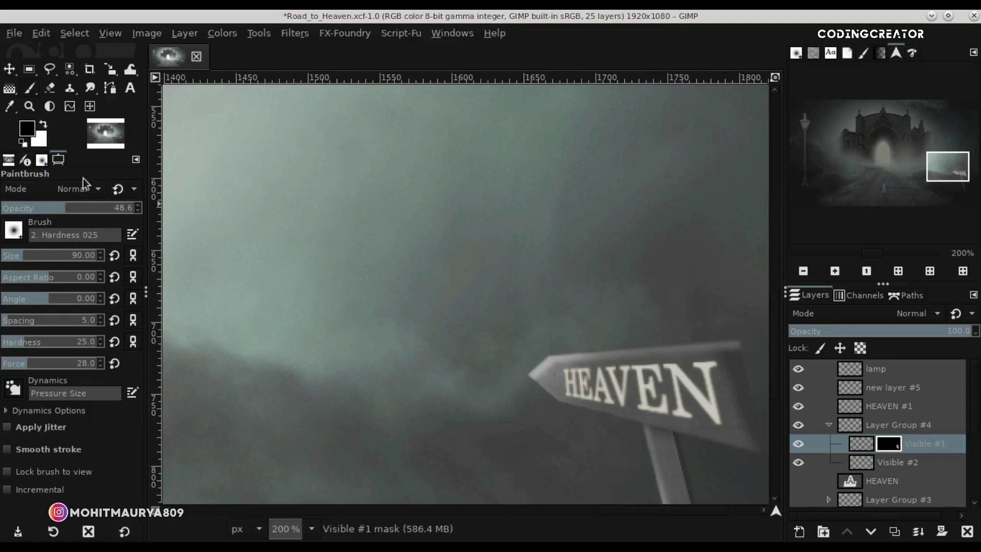
{"action": "left_click", "coordinate": [44, 122]}
{"action": "left_click_drag", "start_coordinate": [65, 210], "coordinate": [41, 210]}
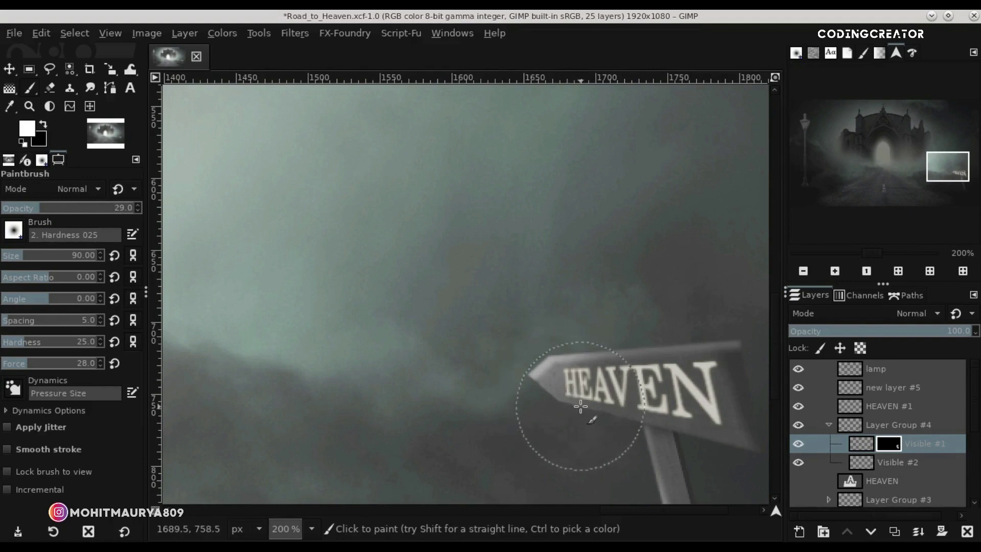
{"action": "left_click", "coordinate": [2, 74]}
{"action": "scroll", "coordinate": [394, 285], "scroll_direction": "down", "scroll_amount": 2}
{"action": "scroll", "coordinate": [394, 284], "scroll_direction": "down", "scroll_amount": 3}
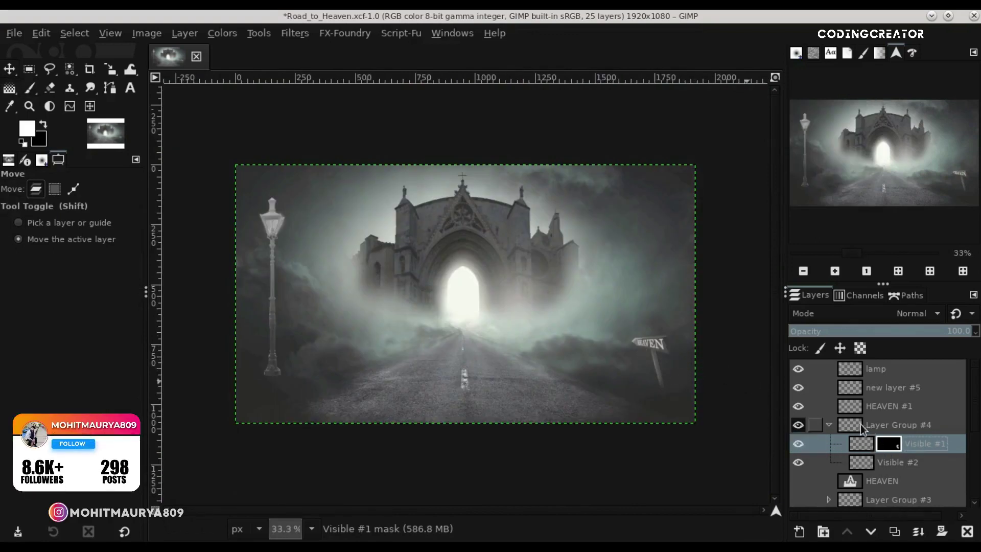
Duplicate the lamp layer and hide the original lamp
{"action": "left_click", "coordinate": [829, 425]}
{"action": "left_click", "coordinate": [826, 369]}
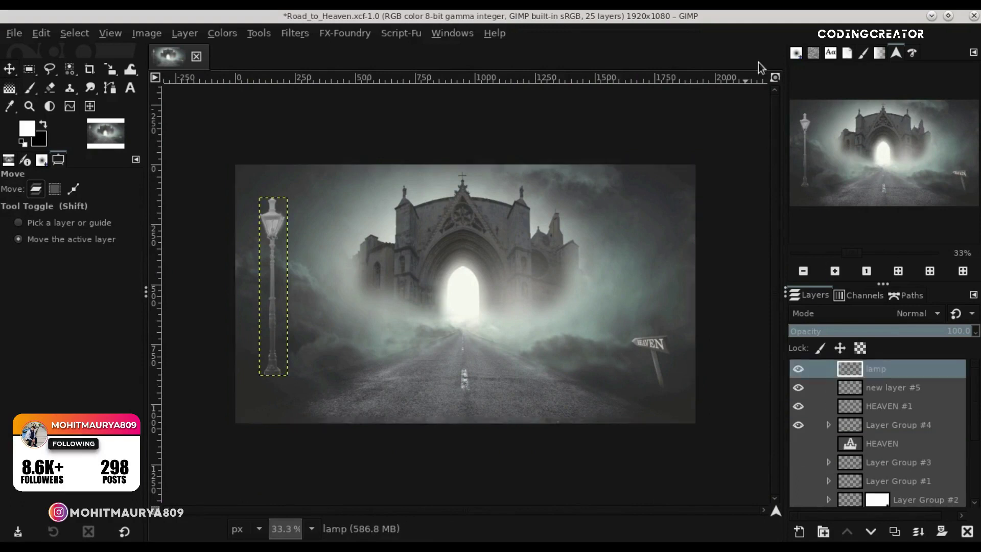
{"action": "left_click", "coordinate": [775, 77]}
{"action": "left_click", "coordinate": [901, 530]}
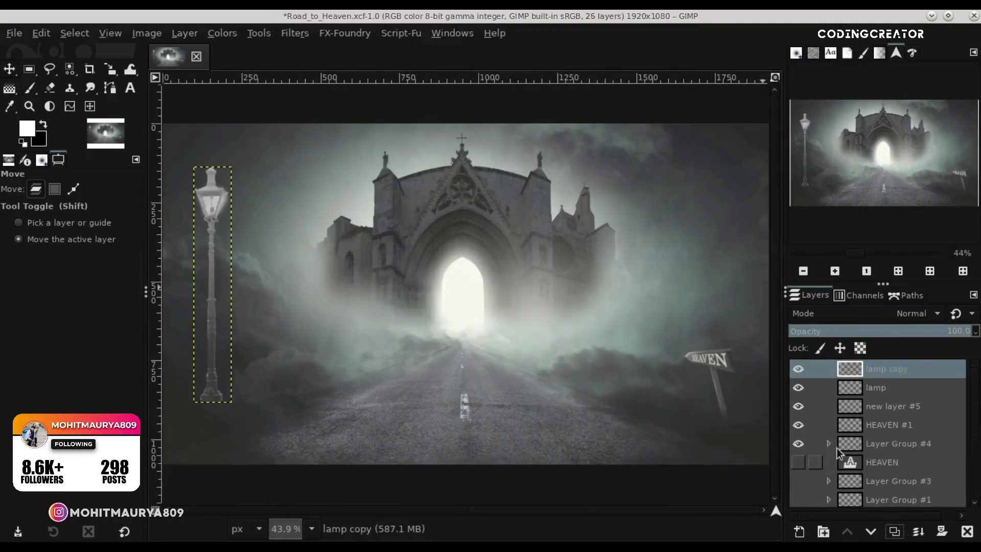
{"action": "left_click", "coordinate": [798, 387]}
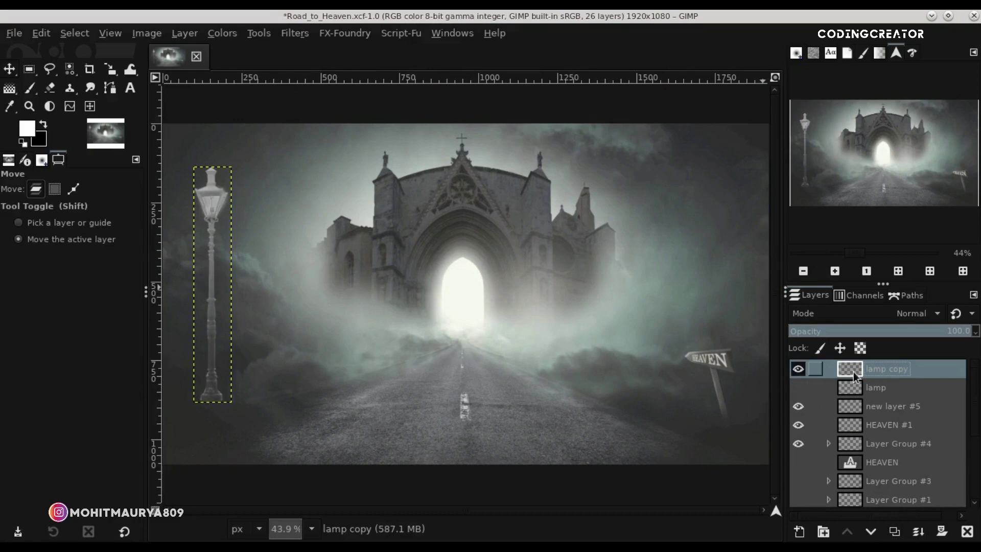
Darken the lamp copy with Brightness-Contrast: brightness -111, contrast -3
{"action": "left_click", "coordinate": [228, 34]}
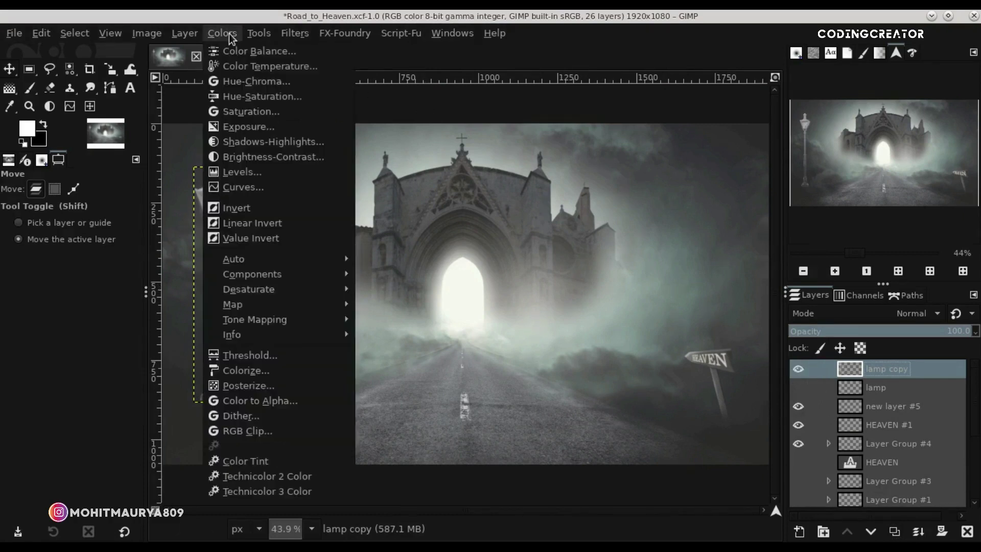
{"action": "left_click", "coordinate": [273, 157]}
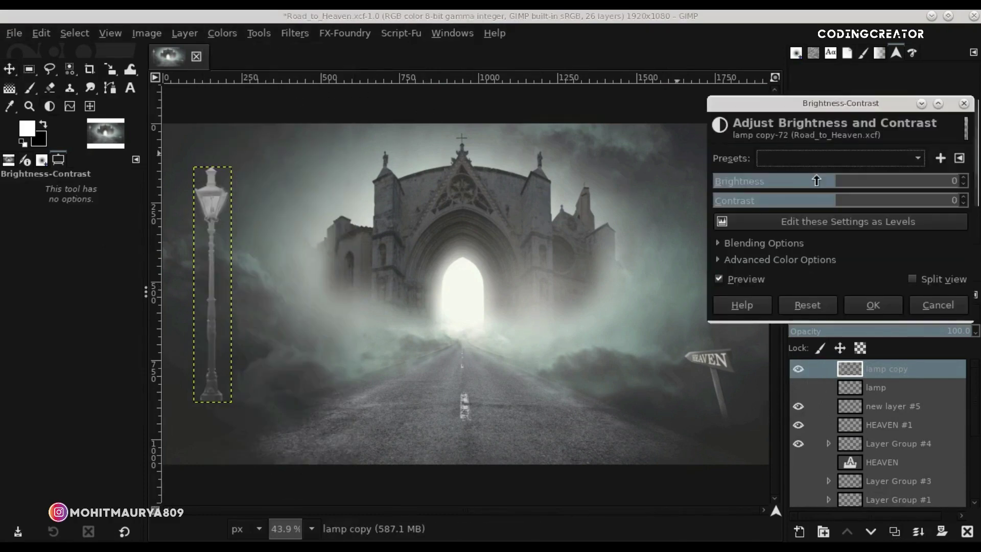
{"action": "left_click_drag", "start_coordinate": [816, 180], "coordinate": [730, 190]}
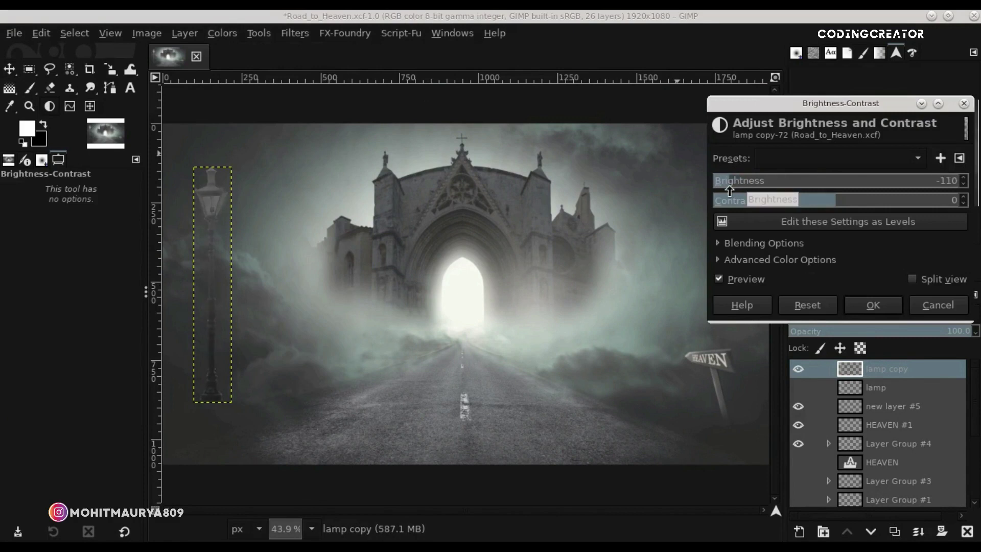
{"action": "left_click", "coordinate": [828, 207]}
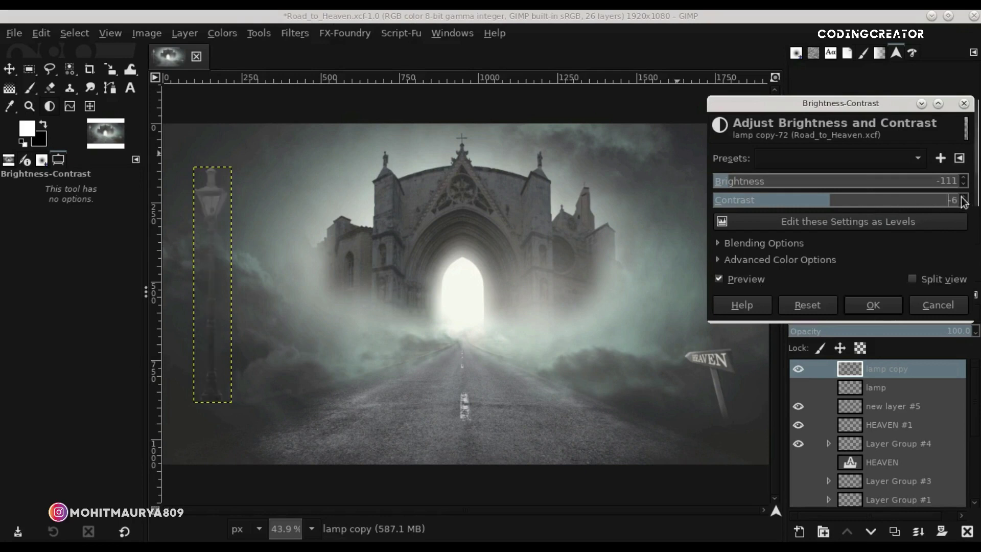
{"action": "left_click", "coordinate": [755, 284]}
{"action": "mouse_move", "coordinate": [829, 207]}
{"action": "left_mouse_down"}
{"action": "mouse_move", "coordinate": [843, 207]}
{"action": "mouse_move", "coordinate": [832, 206]}
{"action": "left_mouse_up"}
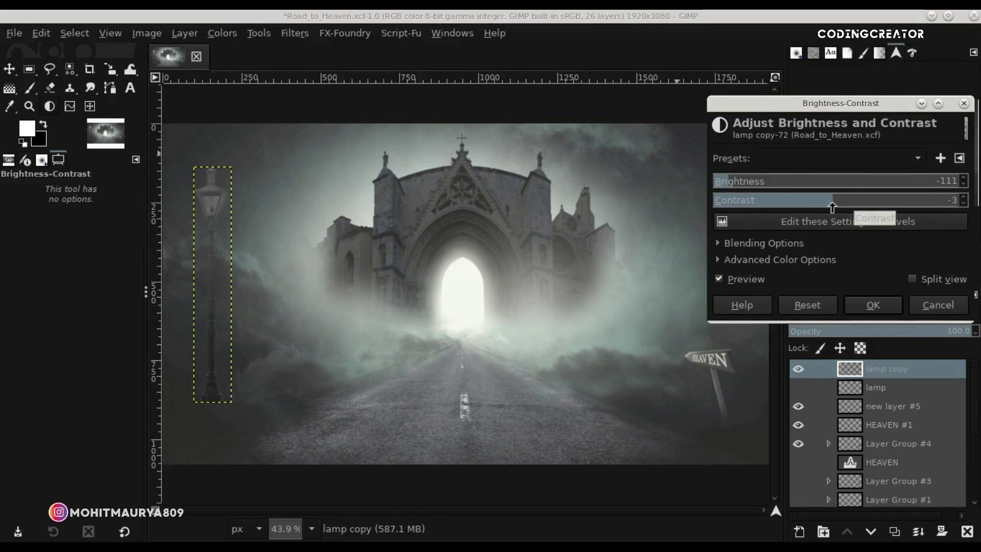
{"action": "left_click", "coordinate": [865, 305]}
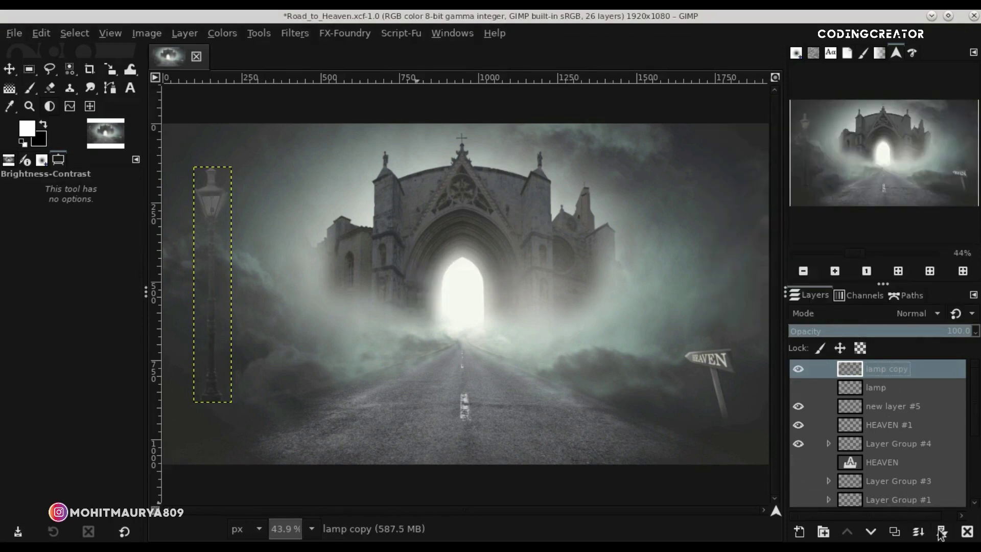
Add a white layer mask to lamp copy and paint out the lamp's base in black at 100% opacity
{"action": "left_click", "coordinate": [941, 531]}
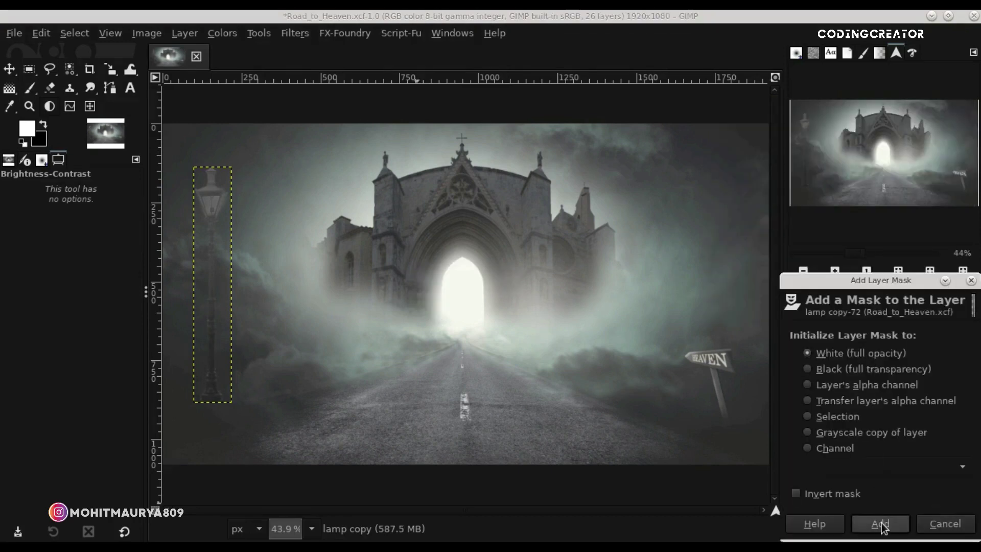
{"action": "left_click", "coordinate": [881, 524]}
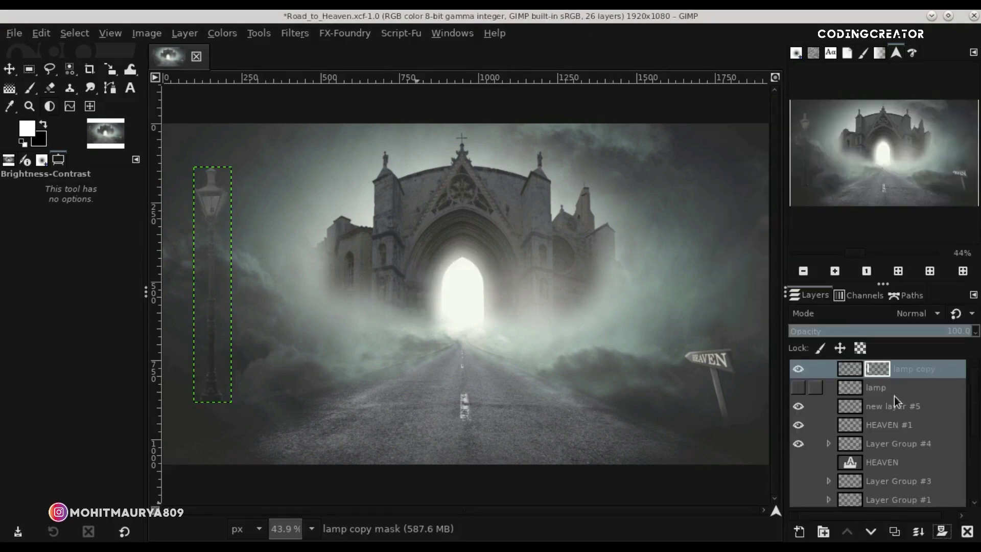
{"action": "left_click", "coordinate": [32, 89]}
{"action": "left_click", "coordinate": [44, 126]}
{"action": "left_click_drag", "start_coordinate": [60, 208], "coordinate": [171, 204]}
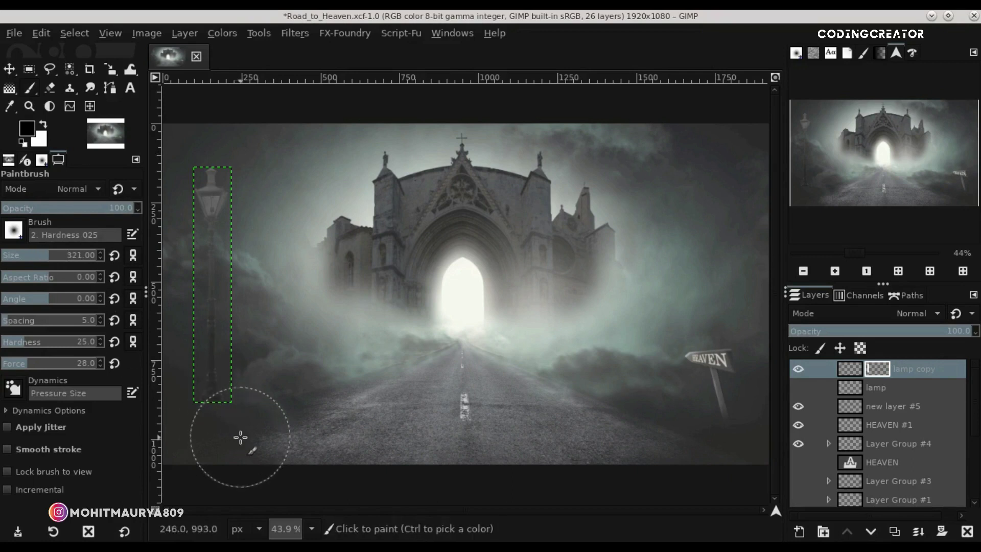
{"action": "scroll", "coordinate": [211, 420], "scroll_direction": "up", "scroll_amount": 2, "text": "ctrl"}
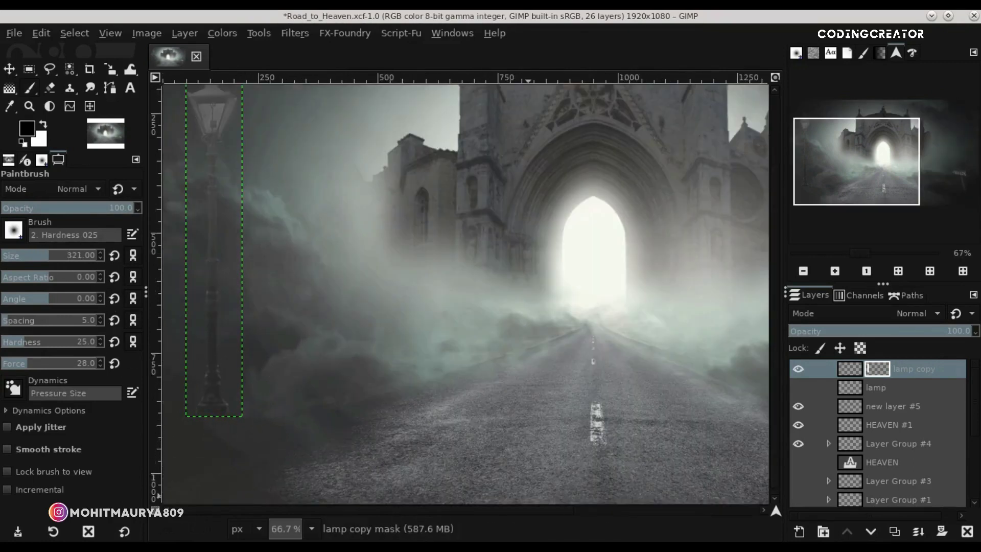
{"action": "left_click_drag", "start_coordinate": [495, 510], "coordinate": [405, 511]}
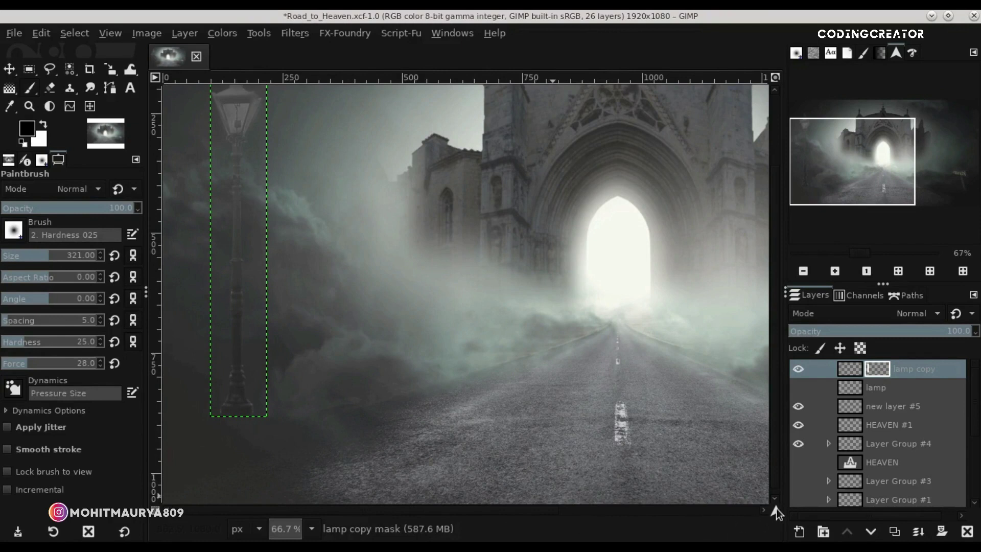
{"action": "left_click_drag", "start_coordinate": [776, 513], "coordinate": [768, 514]}
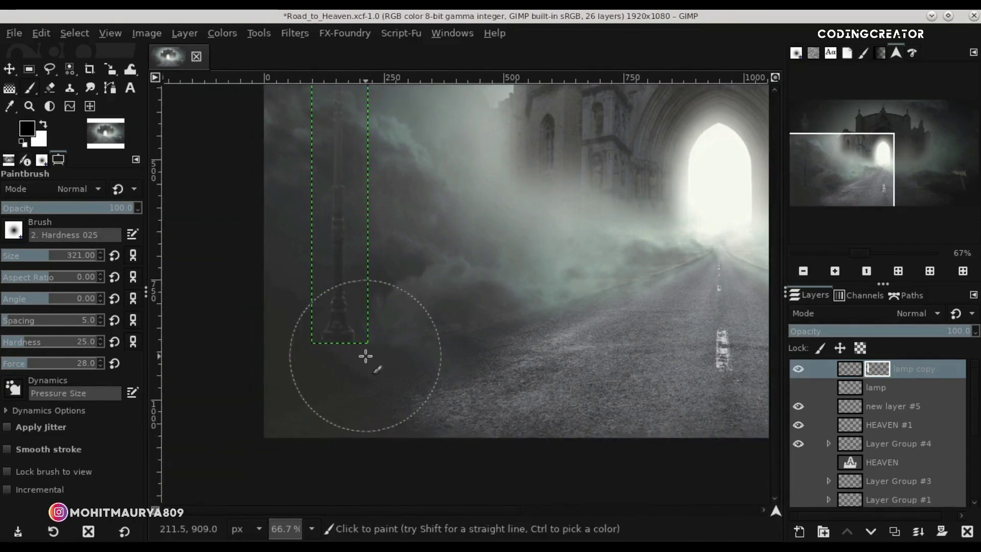
{"action": "left_click_drag", "start_coordinate": [330, 368], "coordinate": [332, 374]}
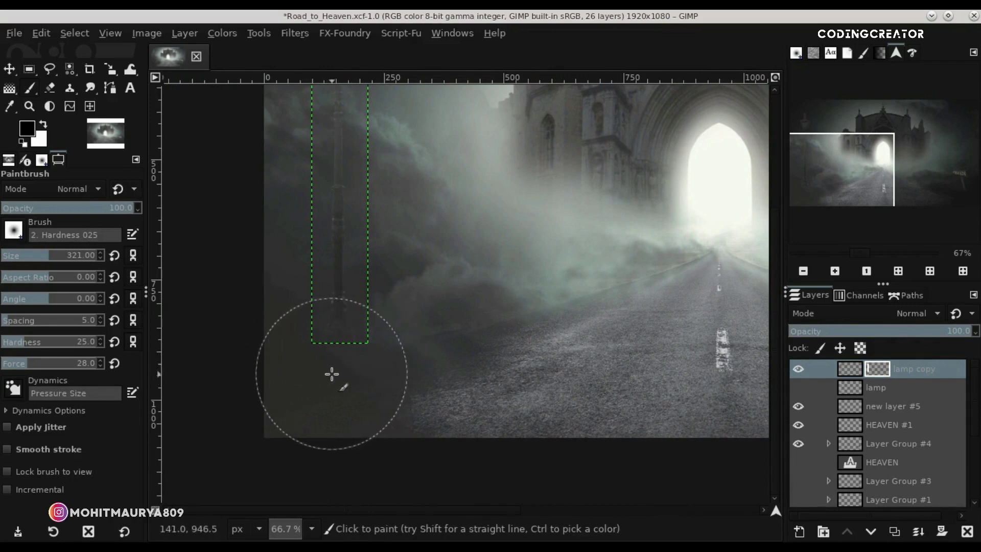
Duplicate lamp copy as lamp copy #1, apply lamp copy's mask, and hide lamp copy #1
{"action": "left_click", "coordinate": [10, 70]}
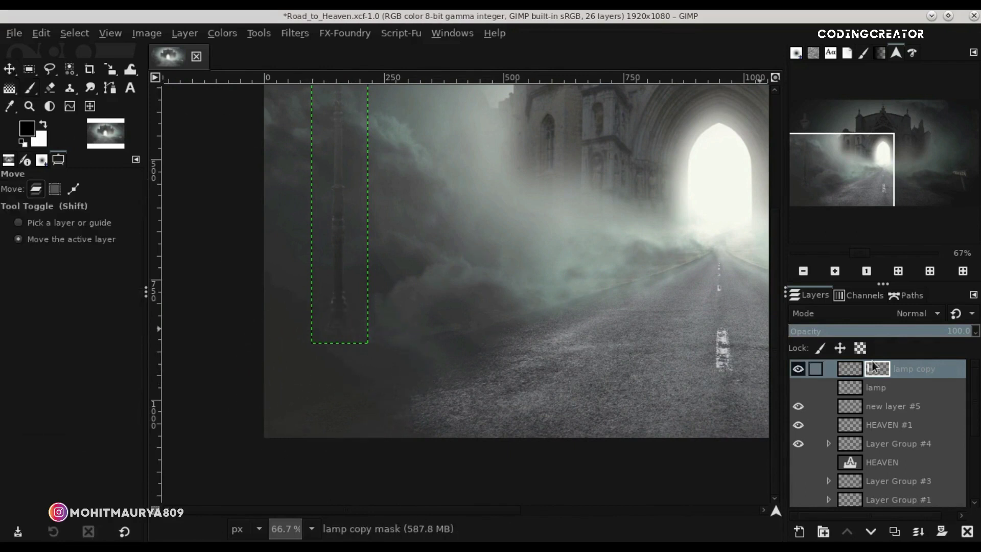
{"action": "left_click", "coordinate": [894, 531]}
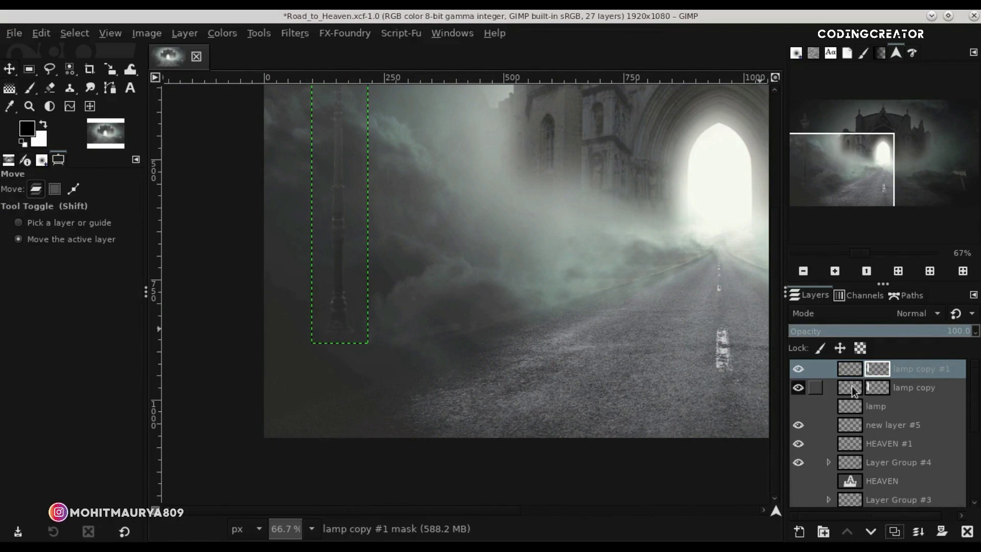
{"action": "right_click", "coordinate": [852, 385]}
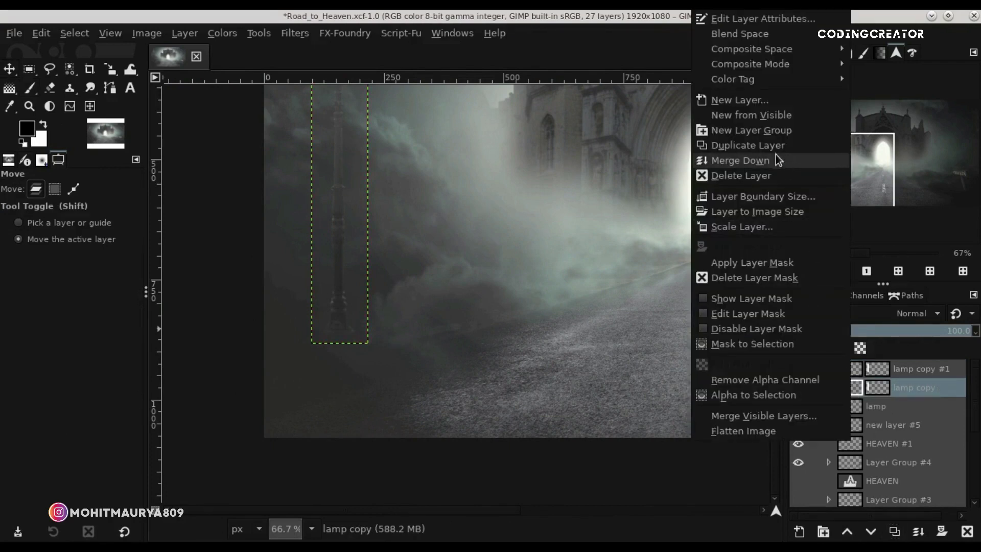
{"action": "left_click", "coordinate": [753, 262]}
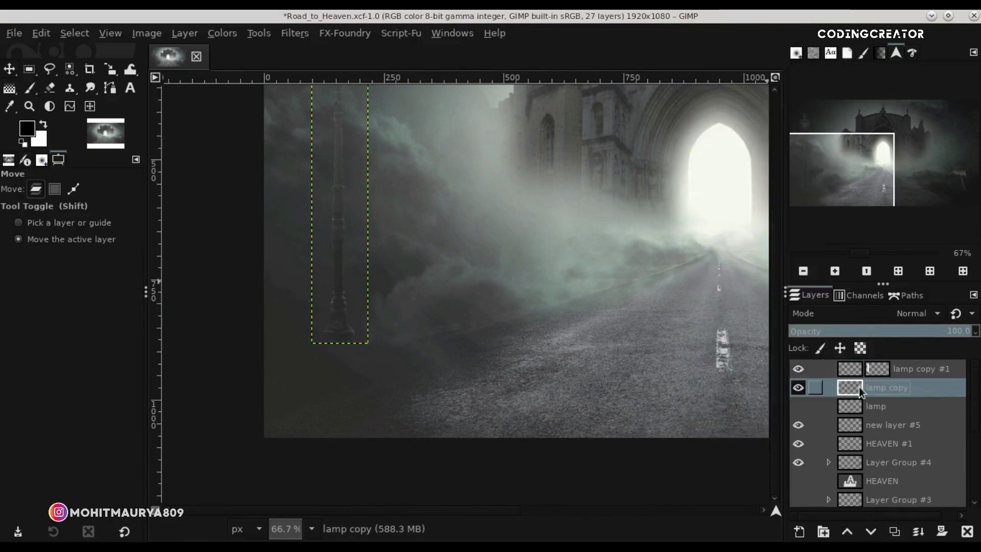
{"action": "left_click", "coordinate": [799, 370]}
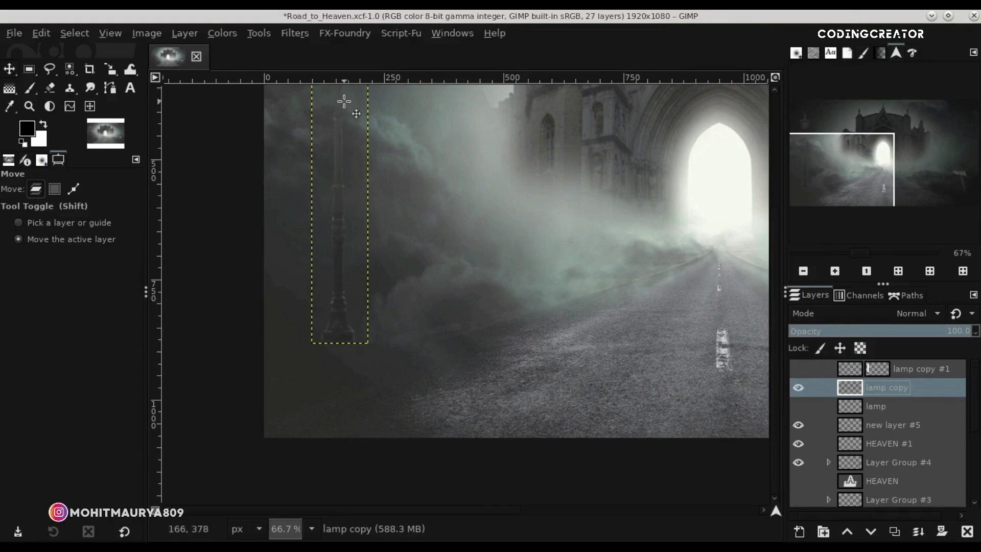
{"action": "left_click", "coordinate": [222, 32]}
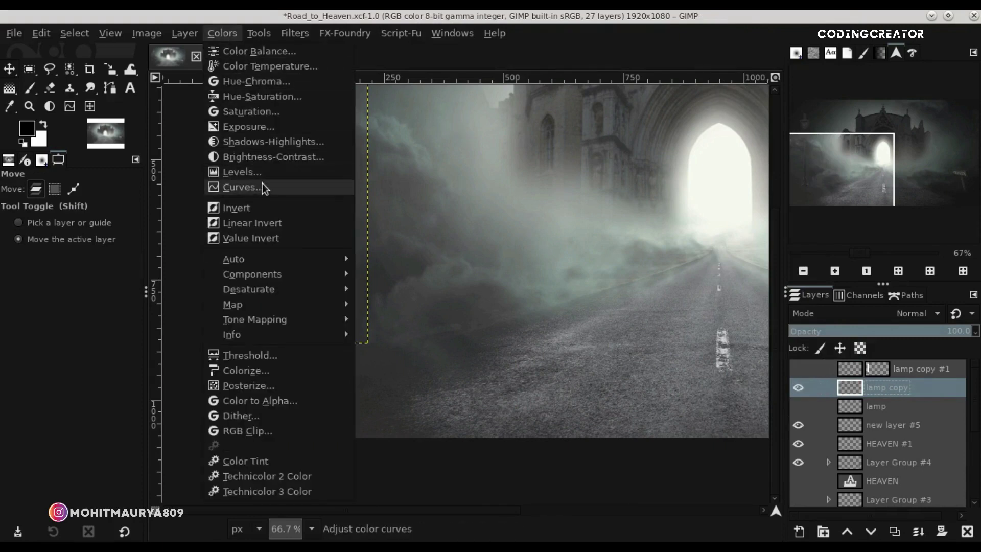
Turn lamp copy solid black with Curves, then show lamp copy #1 again
{"action": "left_click", "coordinate": [243, 187]}
{"action": "left_click_drag", "start_coordinate": [358, 43], "coordinate": [769, 56]}
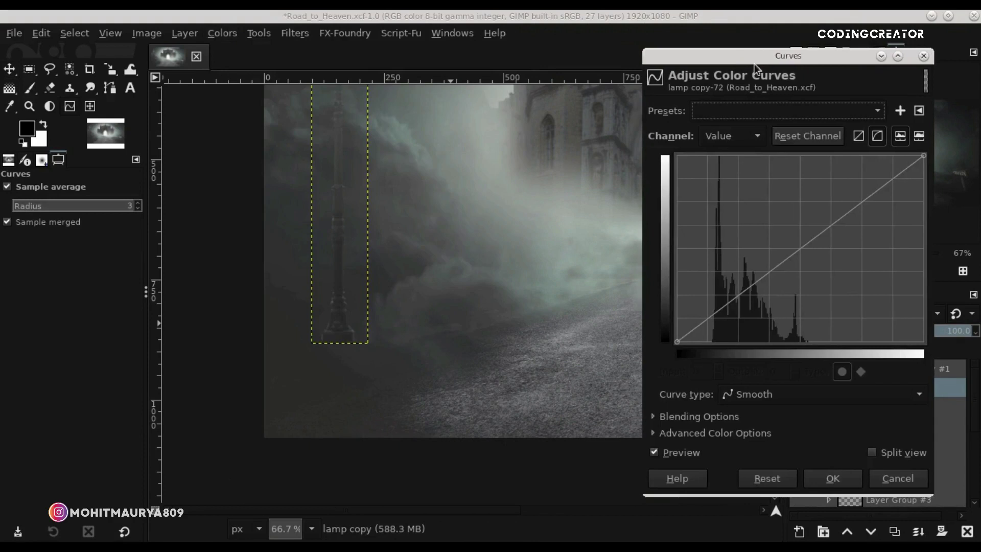
{"action": "mouse_move", "coordinate": [907, 154]}
{"action": "left_mouse_down"}
{"action": "mouse_move", "coordinate": [924, 215]}
{"action": "mouse_move", "coordinate": [931, 412]}
{"action": "left_mouse_up"}
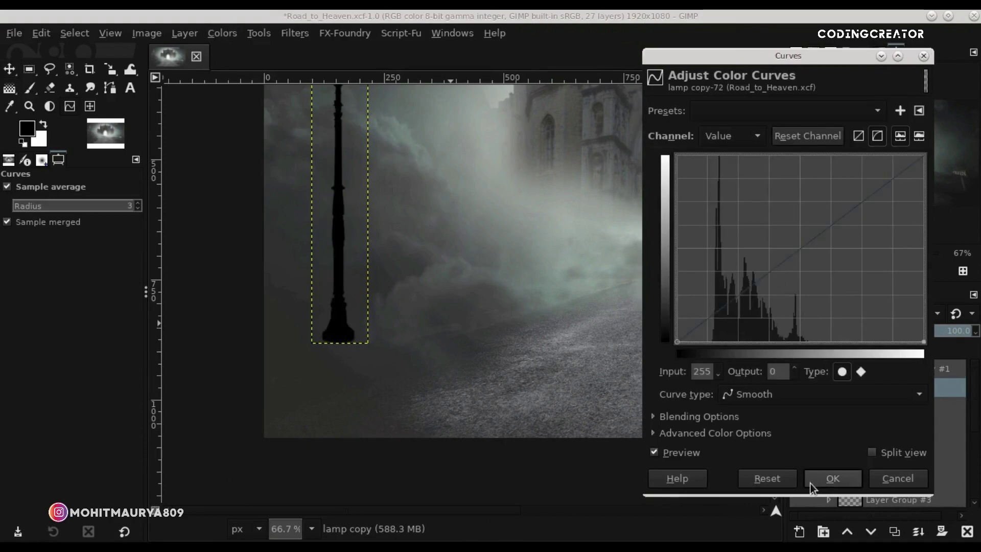
{"action": "left_click", "coordinate": [822, 478]}
{"action": "left_click", "coordinate": [806, 369]}
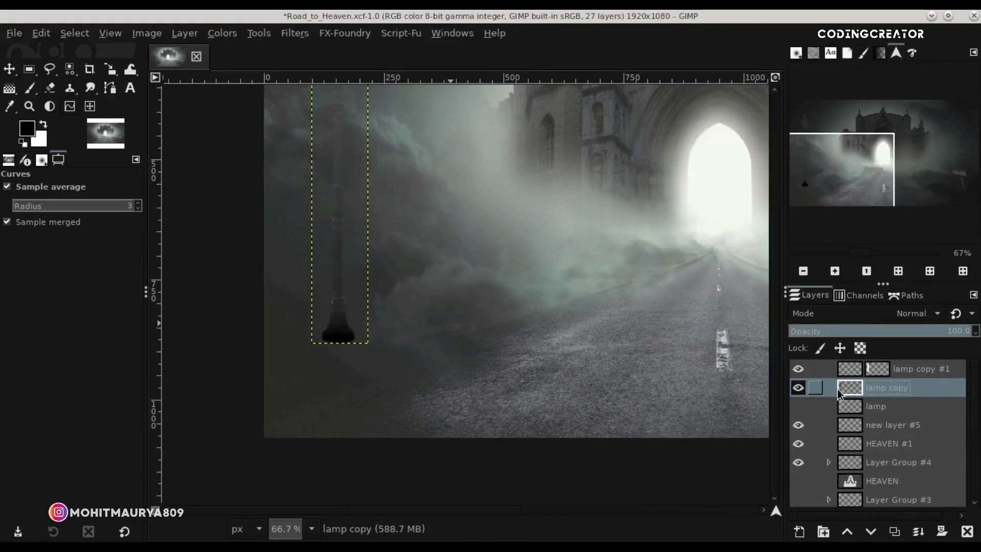
{"action": "key", "text": "minus"}
{"action": "key", "text": "minus"}
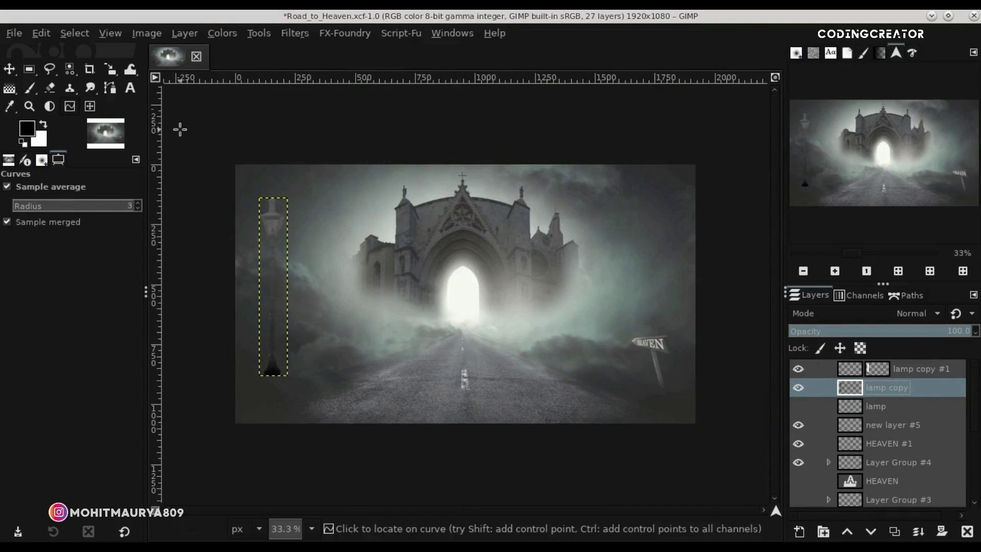
Use Unified Transform to stretch the black lamp into a diagonal ground shadow toward the lower left
{"action": "left_click_drag", "start_coordinate": [110, 69], "coordinate": [183, 74]}
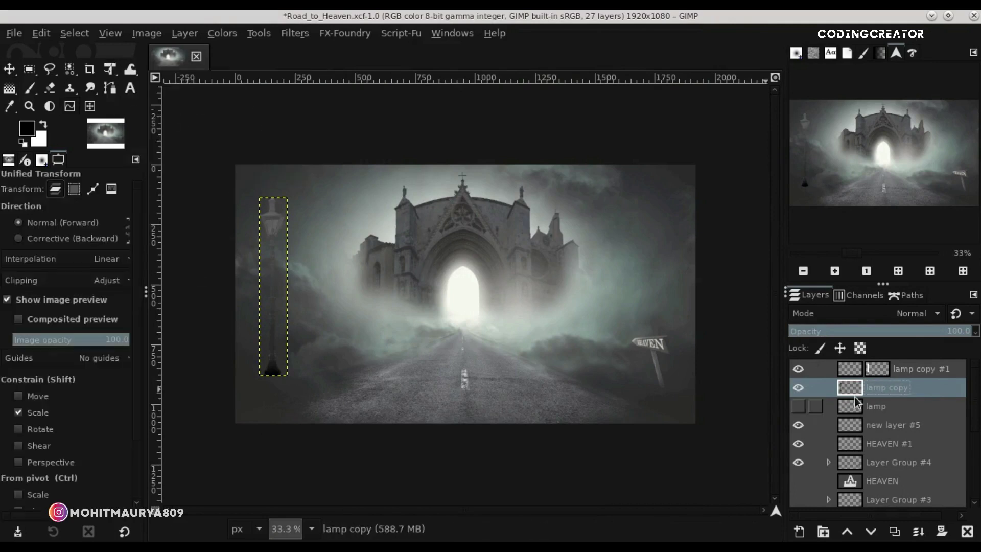
{"action": "left_click", "coordinate": [285, 302]}
{"action": "mouse_move", "coordinate": [262, 199]}
{"action": "left_mouse_down"}
{"action": "mouse_move", "coordinate": [264, 250]}
{"action": "mouse_move", "coordinate": [217, 438]}
{"action": "left_mouse_up"}
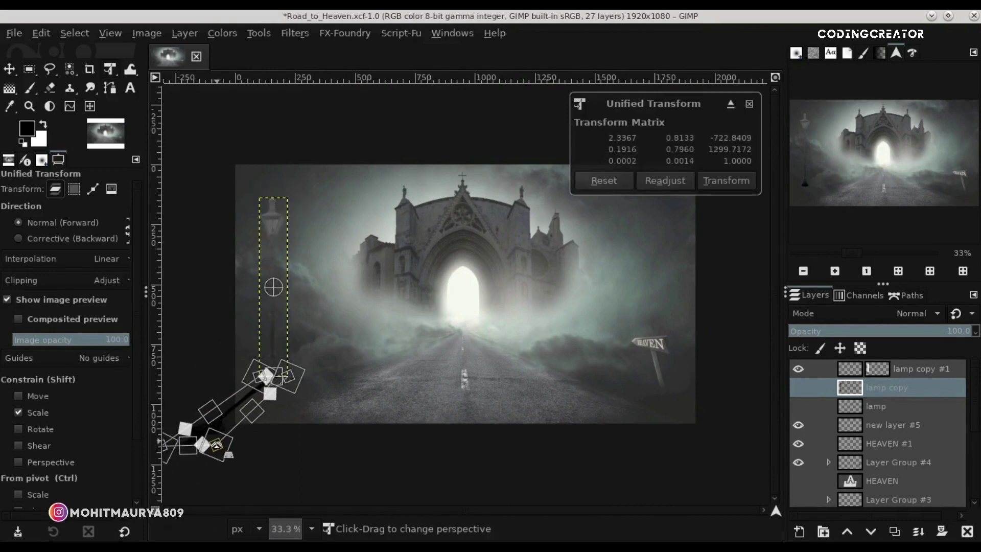
{"action": "scroll", "coordinate": [215, 337], "scroll_direction": "up", "scroll_amount": 2}
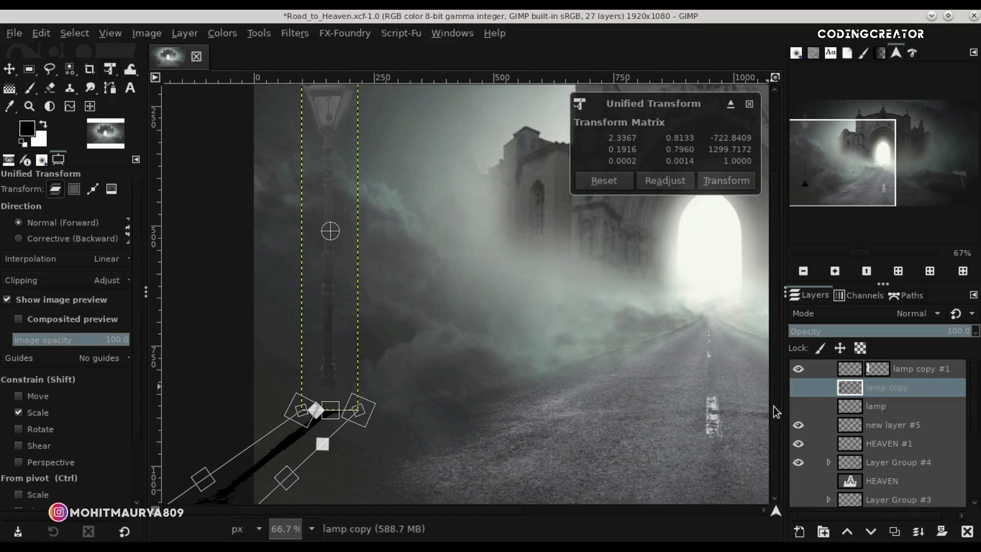
{"action": "left_click_drag", "start_coordinate": [776, 511], "coordinate": [767, 521]}
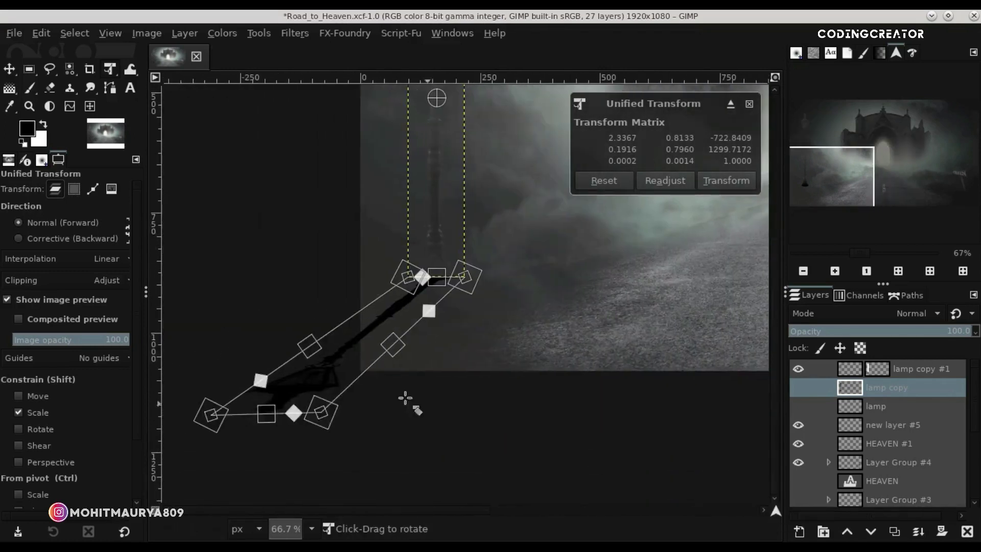
{"action": "left_click_drag", "start_coordinate": [322, 409], "coordinate": [307, 400]}
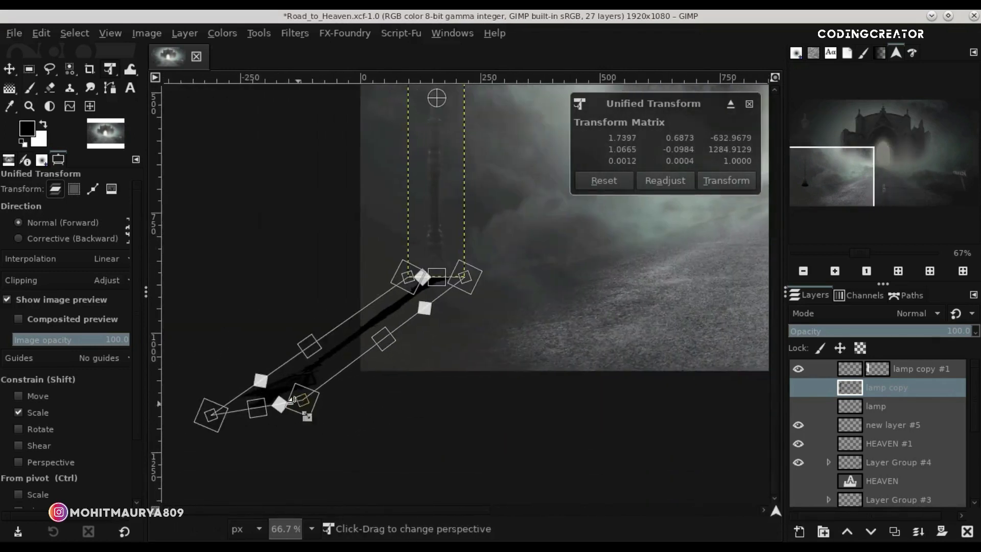
{"action": "left_click_drag", "start_coordinate": [210, 415], "coordinate": [166, 422]}
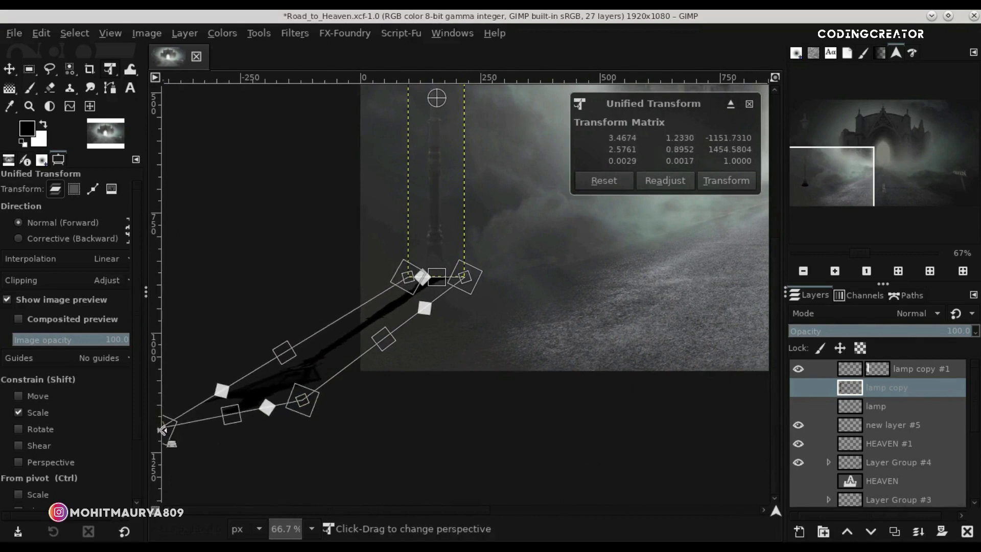
{"action": "left_click_drag", "start_coordinate": [303, 400], "coordinate": [271, 412]}
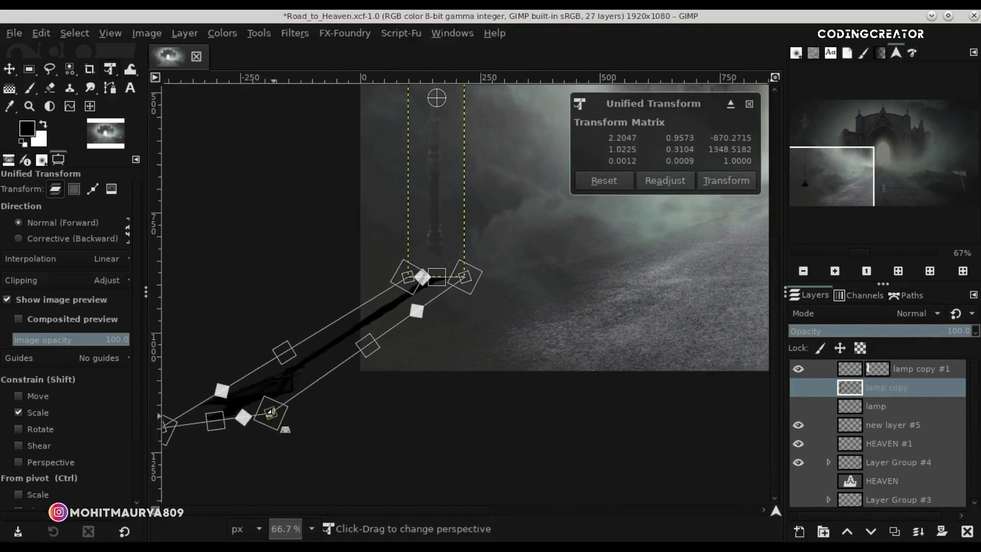
{"action": "key", "text": "Return"}
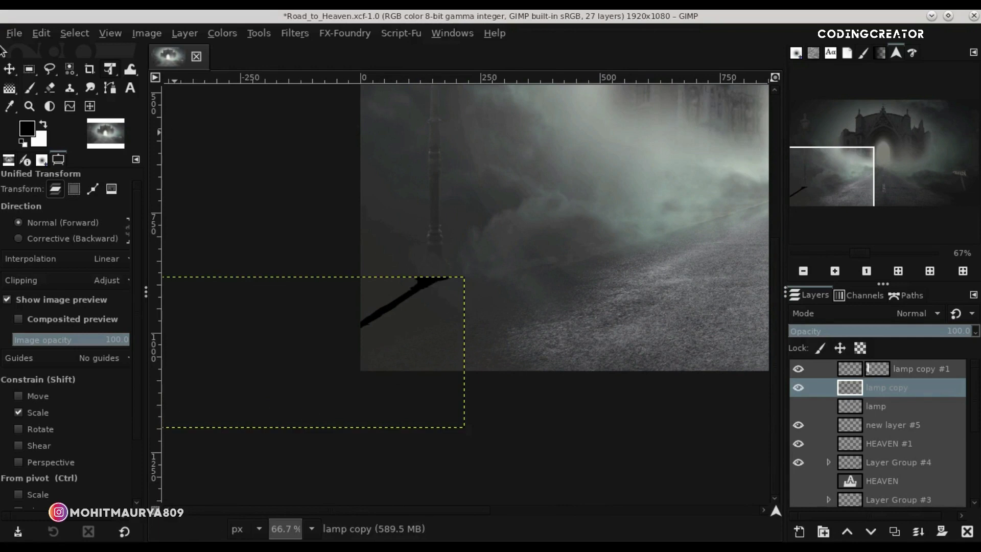
Select the lamp copy shadow layer and nudge it slightly up and to the right
{"action": "left_click", "coordinate": [9, 69]}
{"action": "left_click", "coordinate": [853, 404]}
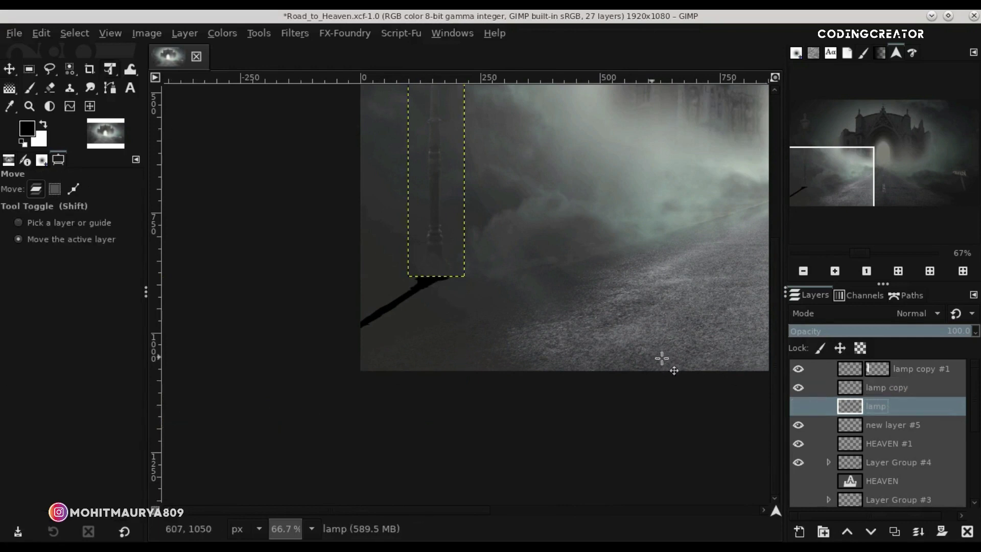
{"action": "left_click", "coordinate": [878, 421]}
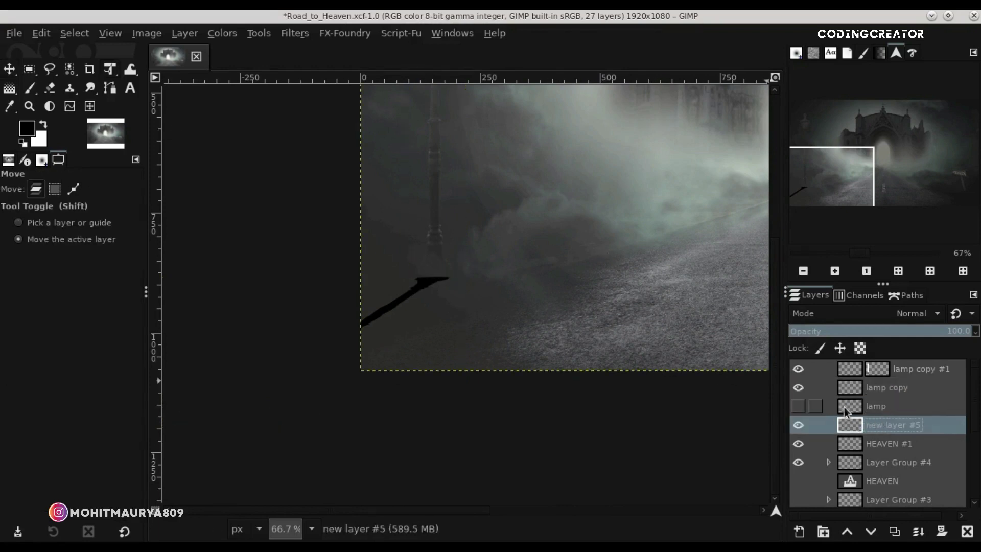
{"action": "left_click", "coordinate": [851, 388]}
{"action": "left_click", "coordinate": [427, 344]}
{"action": "key", "text": "Up"}
{"action": "key", "text": "Up"}
{"action": "key", "text": "Up"}
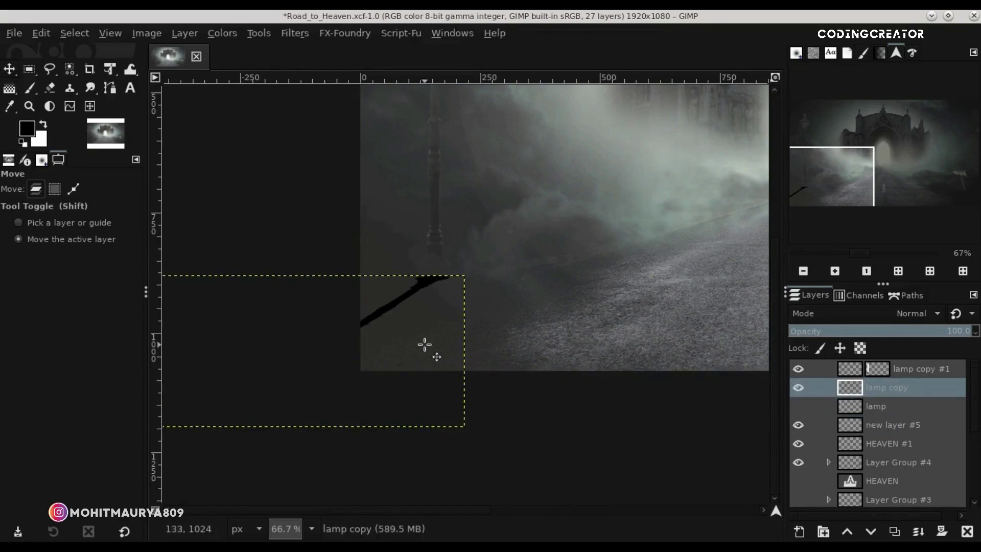
{"action": "key", "text": "Right"}
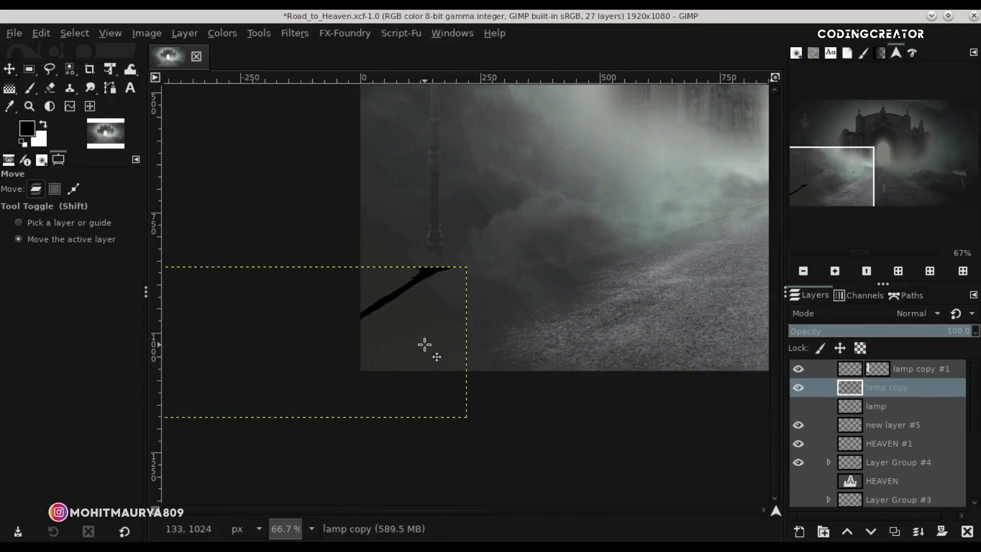
Add a white mask fading the shadow's upper end, then set the layer opacity to 62.5
{"action": "left_click", "coordinate": [942, 531]}
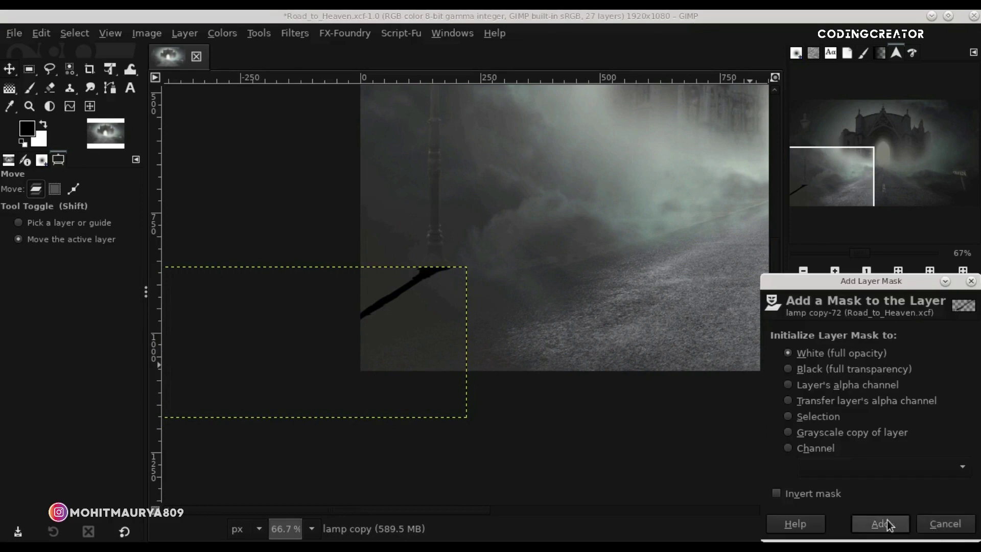
{"action": "left_click", "coordinate": [883, 525]}
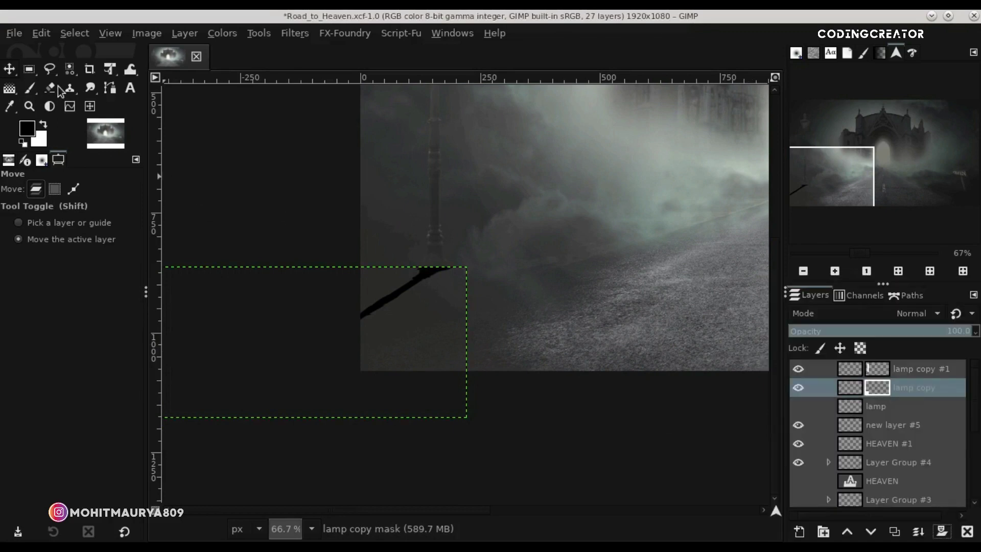
{"action": "left_click", "coordinate": [32, 87]}
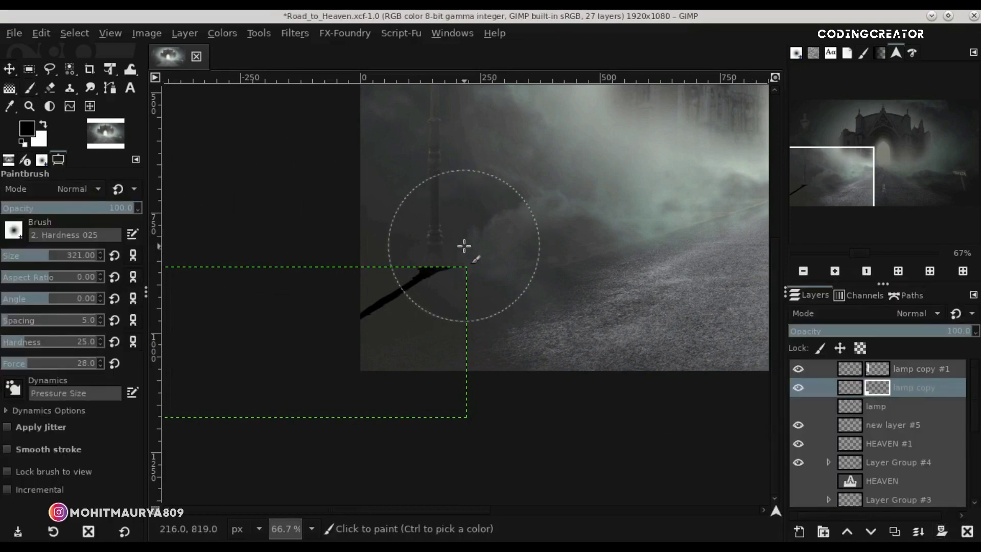
{"action": "left_click", "coordinate": [464, 246]}
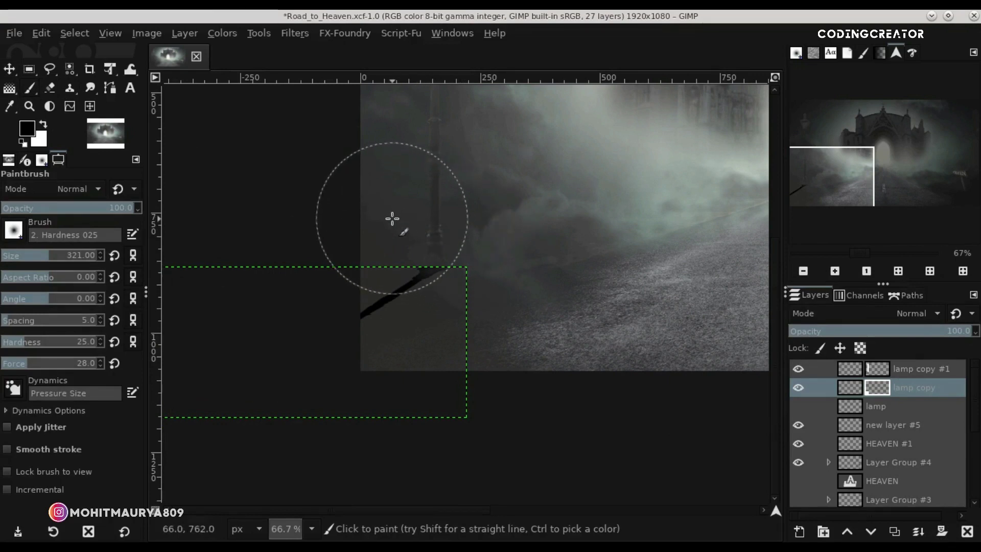
{"action": "left_click", "coordinate": [50, 207]}
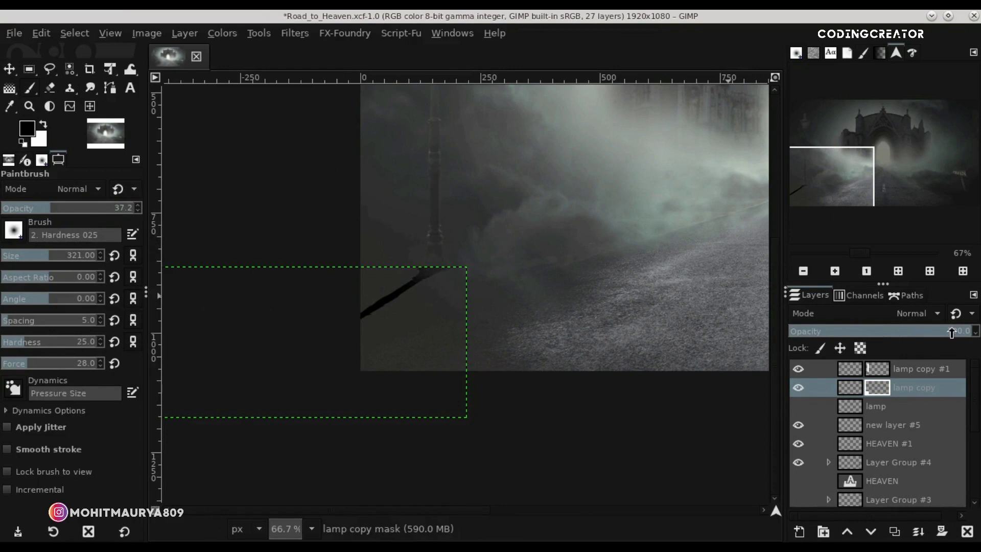
{"action": "left_click_drag", "start_coordinate": [924, 332], "coordinate": [902, 335]}
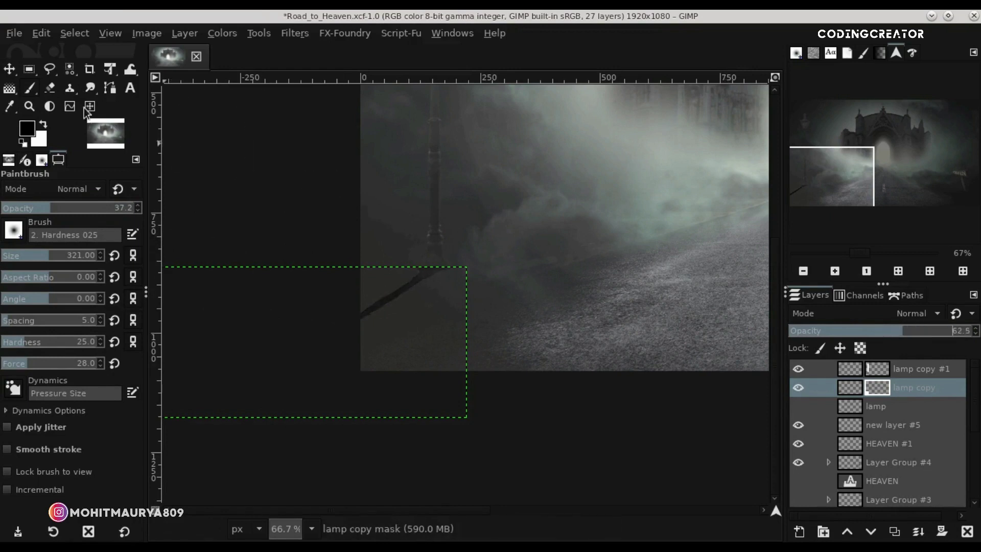
{"action": "left_click", "coordinate": [10, 71]}
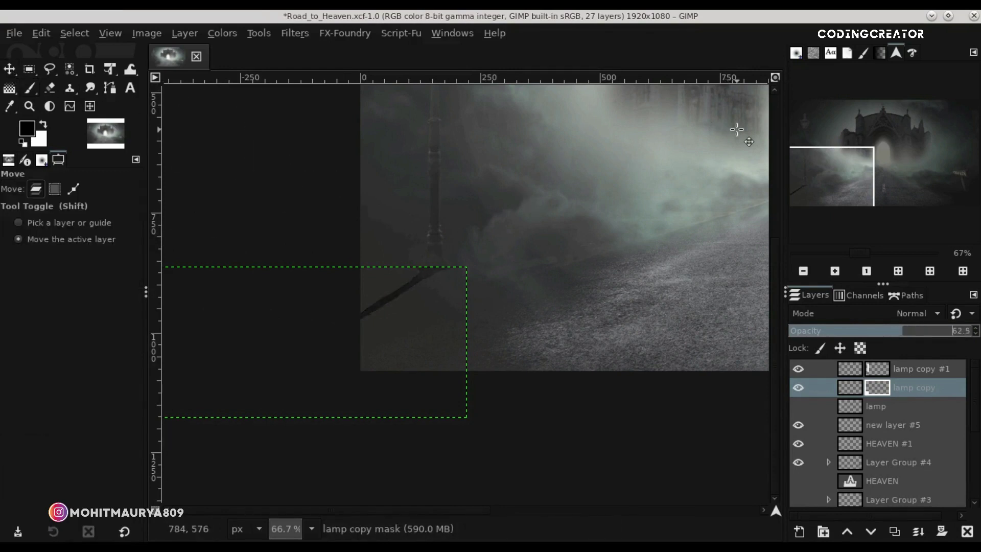
{"action": "left_click", "coordinate": [841, 369]}
{"action": "key", "text": "minus"}
{"action": "key", "text": "minus"}
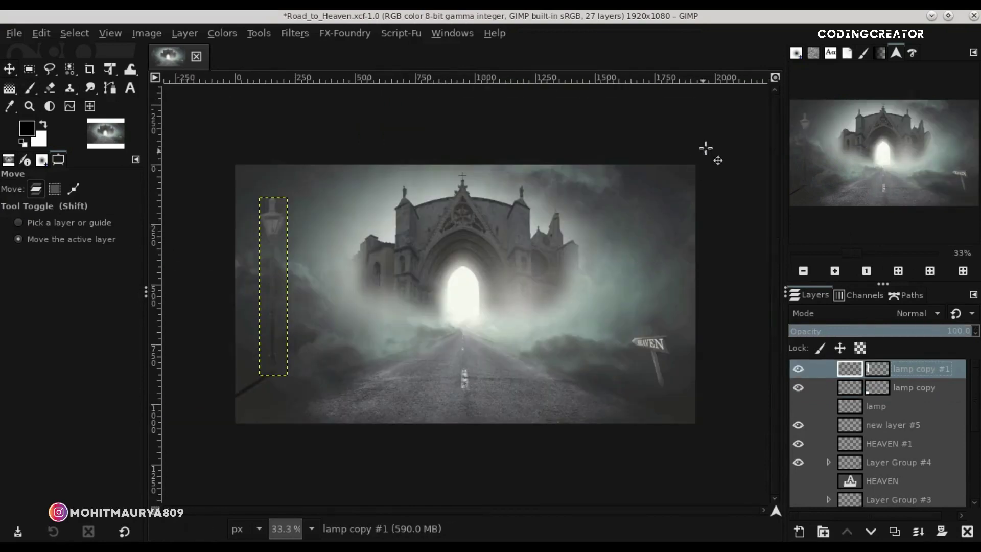
Move the original lamp layer to the bottom and new layer #5 to the top of the stack
{"action": "left_click", "coordinate": [775, 77]}
{"action": "left_click_drag", "start_coordinate": [849, 404], "coordinate": [851, 506]}
{"action": "scroll", "coordinate": [855, 425], "scroll_direction": "up", "scroll_amount": 5}
{"action": "left_click", "coordinate": [855, 425]}
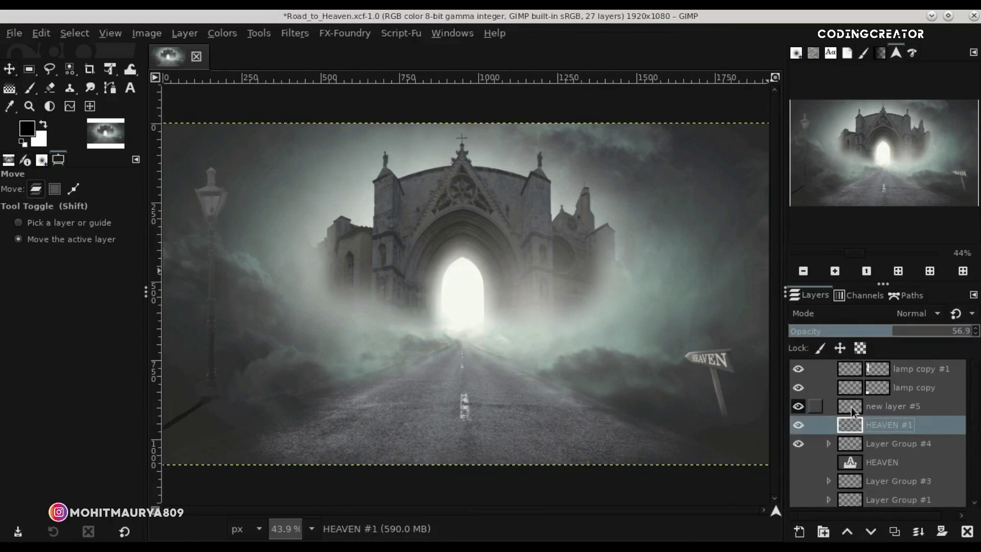
{"action": "double_click", "coordinate": [851, 407]}
{"action": "left_click", "coordinate": [946, 523]}
{"action": "left_click_drag", "start_coordinate": [861, 407], "coordinate": [817, 371]}
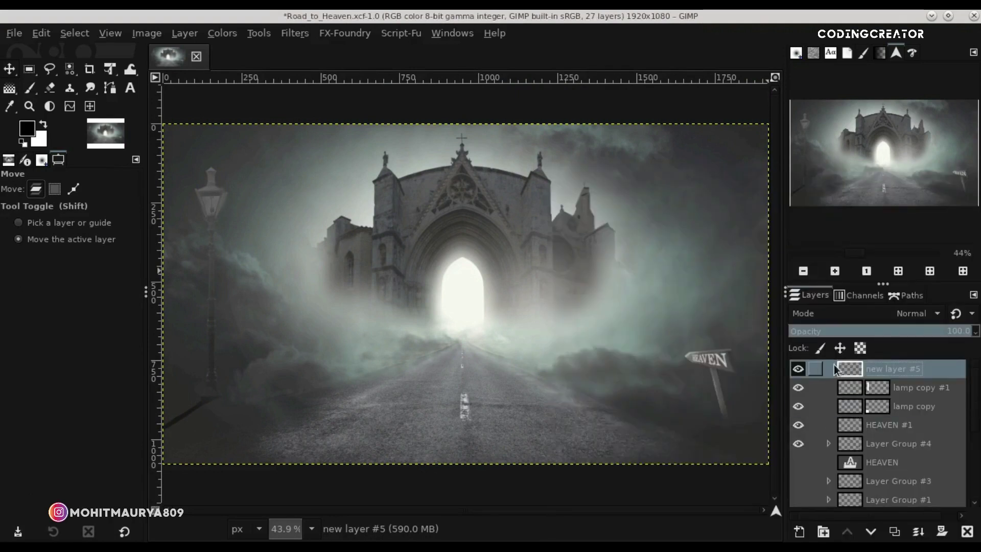
{"action": "left_click", "coordinate": [798, 388]}
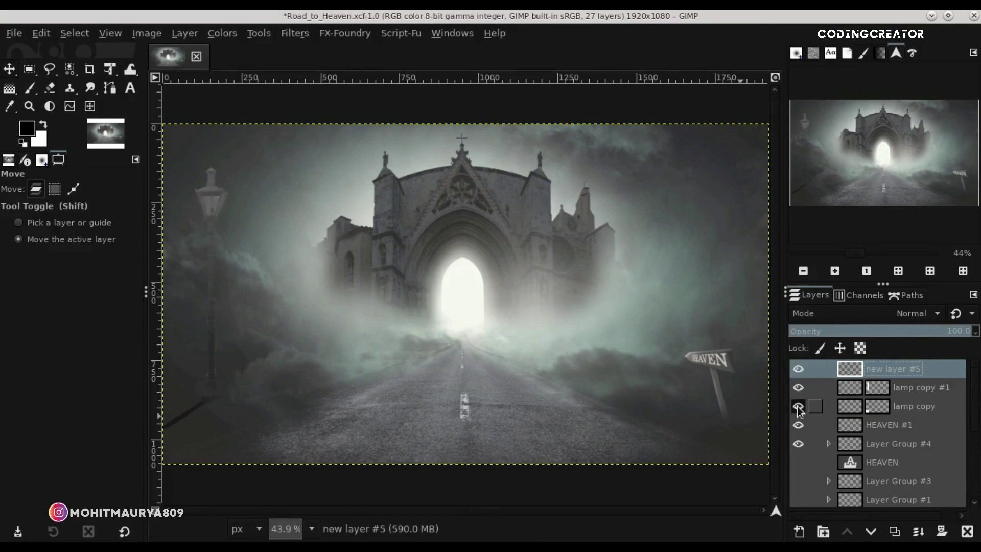
Rename lamp copy to shadowlamp and reduce its opacity
{"action": "left_click", "coordinate": [930, 407]}
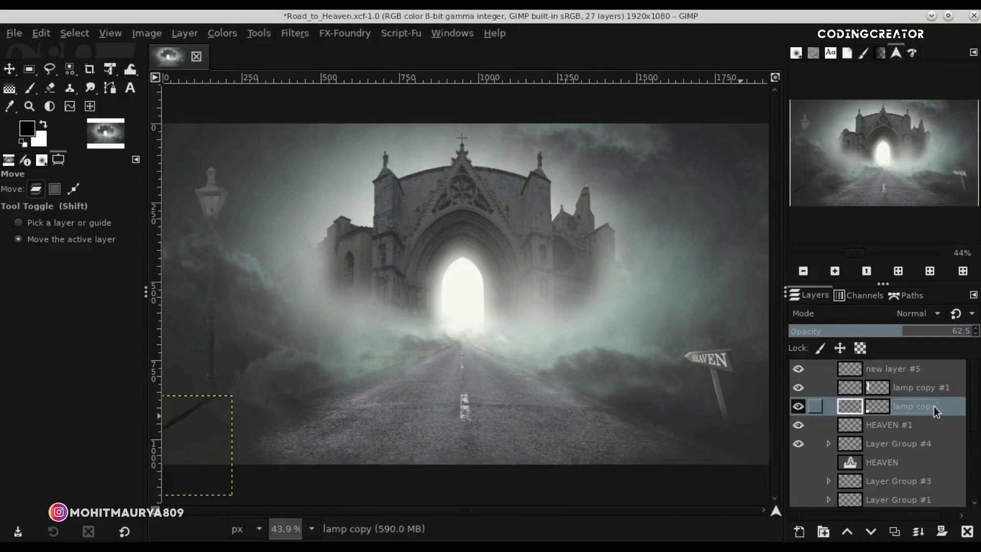
{"action": "double_click", "coordinate": [934, 406]}
{"action": "left_click", "coordinate": [934, 406]}
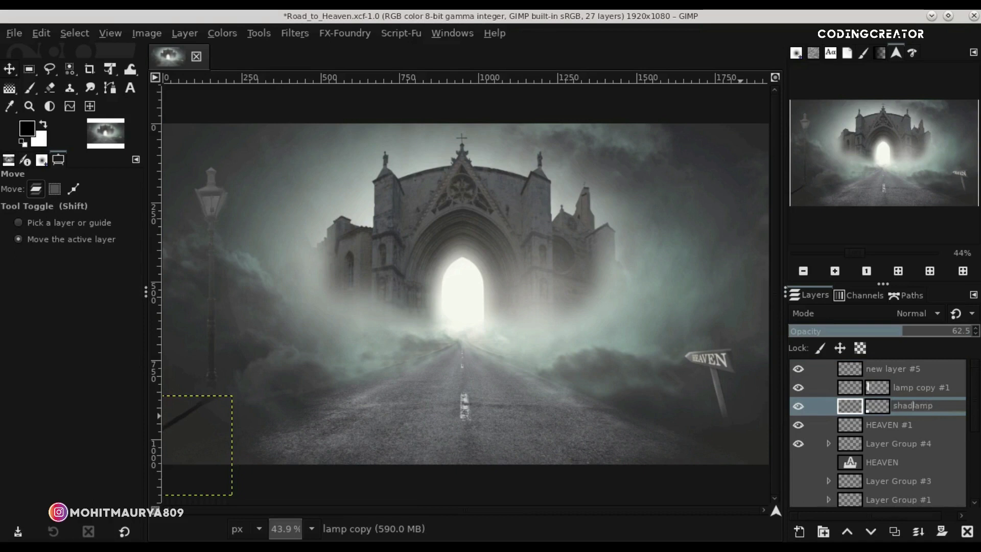
{"action": "type", "text": "ow"}
{"action": "key", "text": "Return"}
{"action": "left_click_drag", "start_coordinate": [896, 331], "coordinate": [849, 338]}
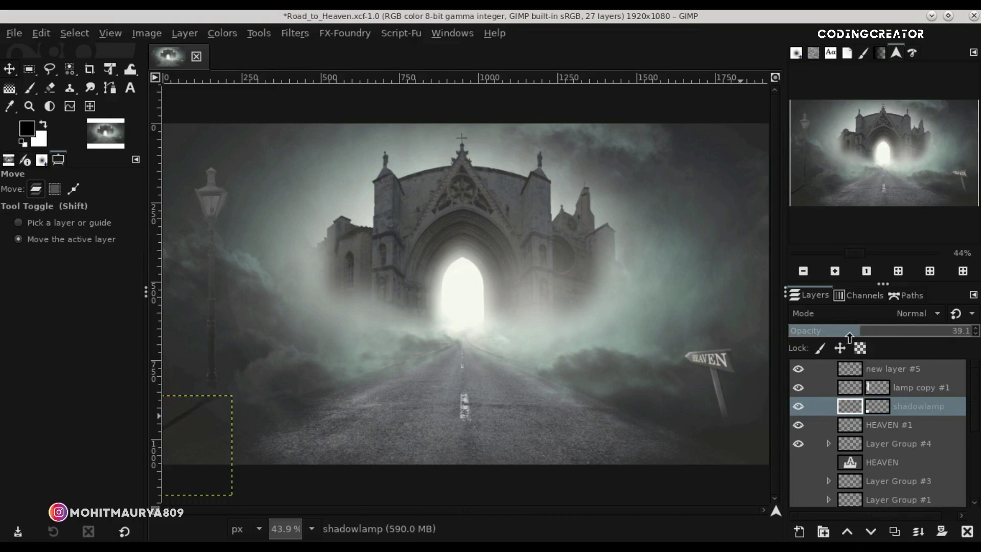
{"action": "left_click", "coordinate": [841, 373]}
{"action": "left_click", "coordinate": [850, 404]}
{"action": "left_click_drag", "start_coordinate": [844, 335], "coordinate": [824, 335]}
Create empty new layer #6 and place it just below new layer #5
{"action": "left_click", "coordinate": [844, 368]}
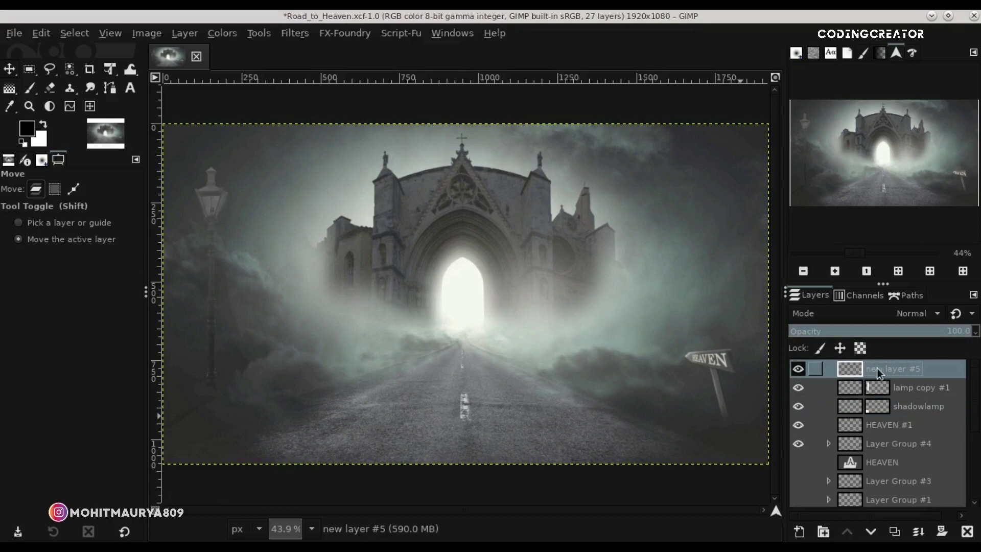
{"action": "left_click", "coordinate": [802, 531]}
{"action": "left_click", "coordinate": [880, 520]}
{"action": "left_click_drag", "start_coordinate": [860, 366], "coordinate": [864, 391]}
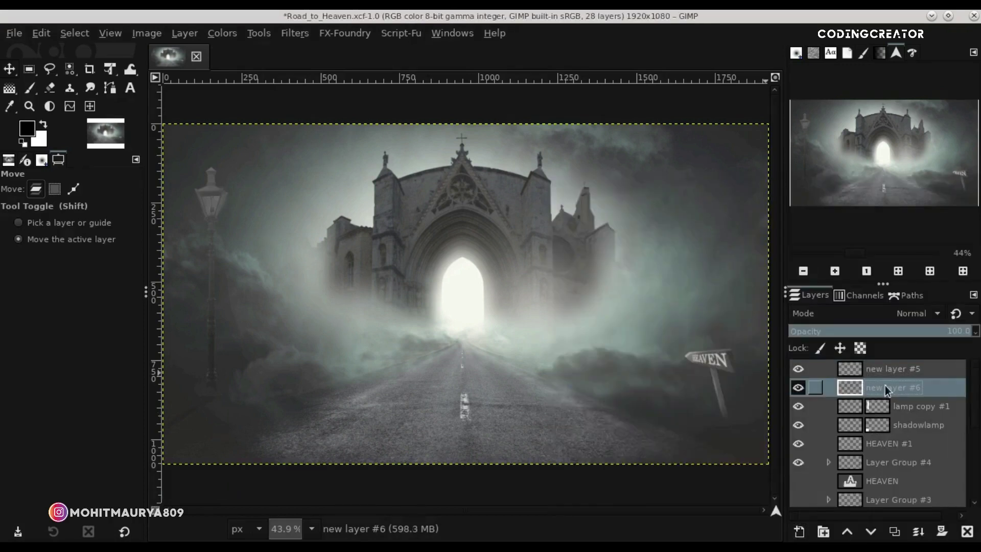
Paint a white glow over the lamp head with the 2. Hardness 050 brush at 100% opacity
{"action": "left_click", "coordinate": [29, 88]}
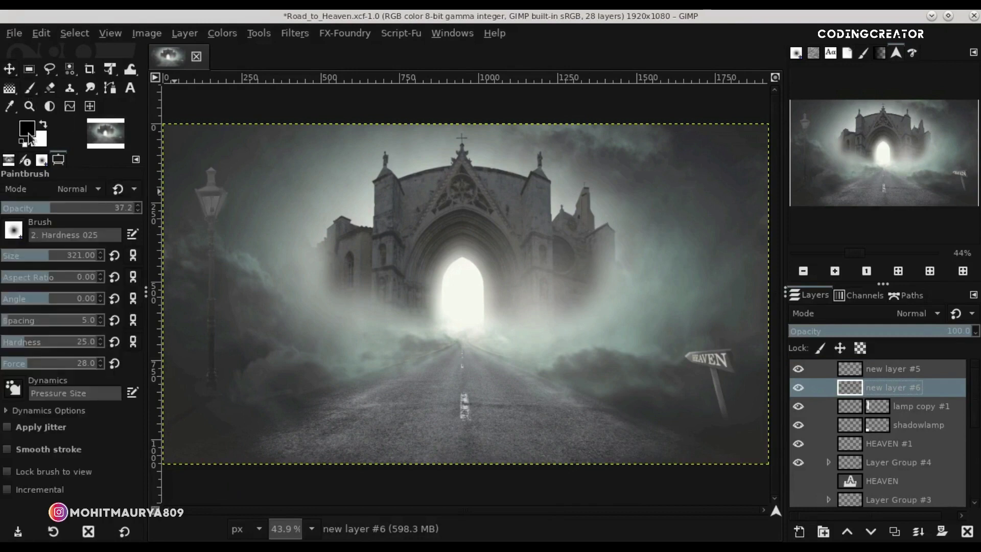
{"action": "left_click", "coordinate": [29, 133]}
{"action": "left_click", "coordinate": [882, 429]}
{"action": "left_click", "coordinate": [44, 125]}
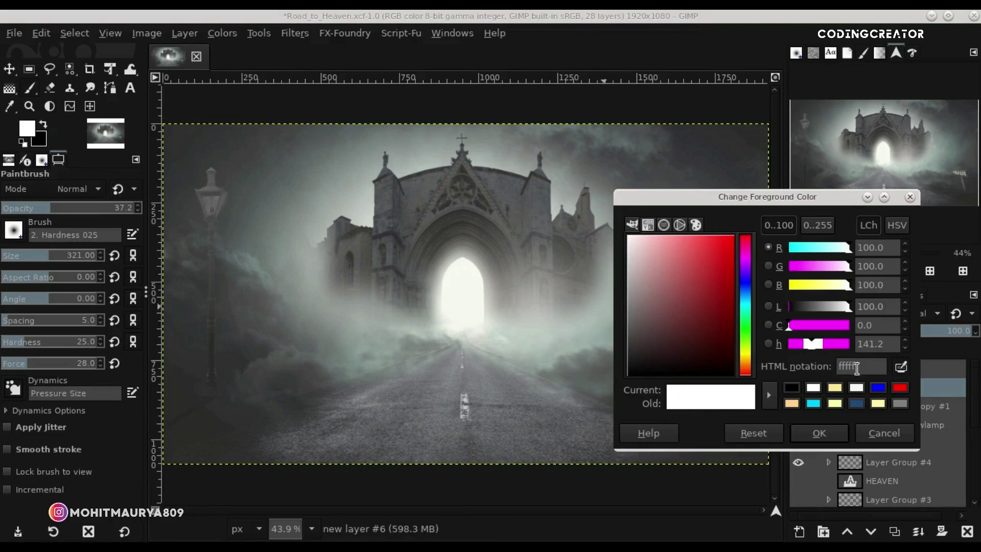
{"action": "left_click", "coordinate": [819, 433]}
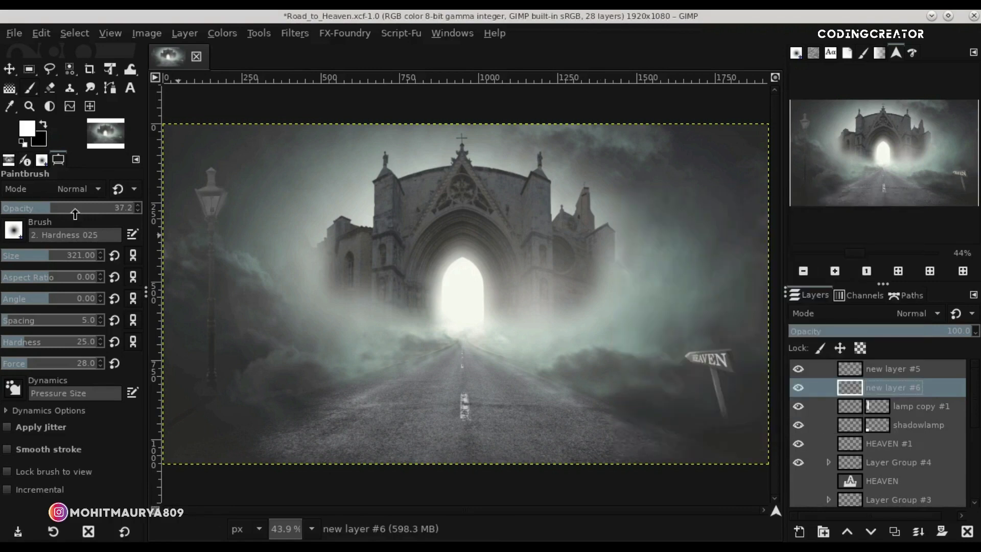
{"action": "left_click_drag", "start_coordinate": [74, 214], "coordinate": [138, 209]}
{"action": "left_click", "coordinate": [109, 236]}
{"action": "key", "text": "BackSpace"}
{"action": "key", "text": "BackSpace"}
{"action": "key", "text": "BackSpace"}
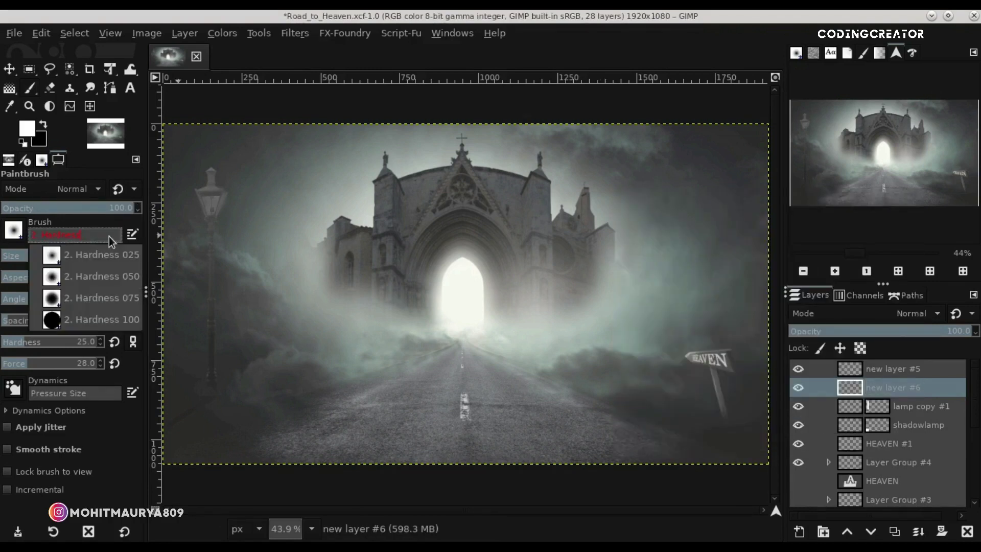
{"action": "left_click", "coordinate": [102, 276]}
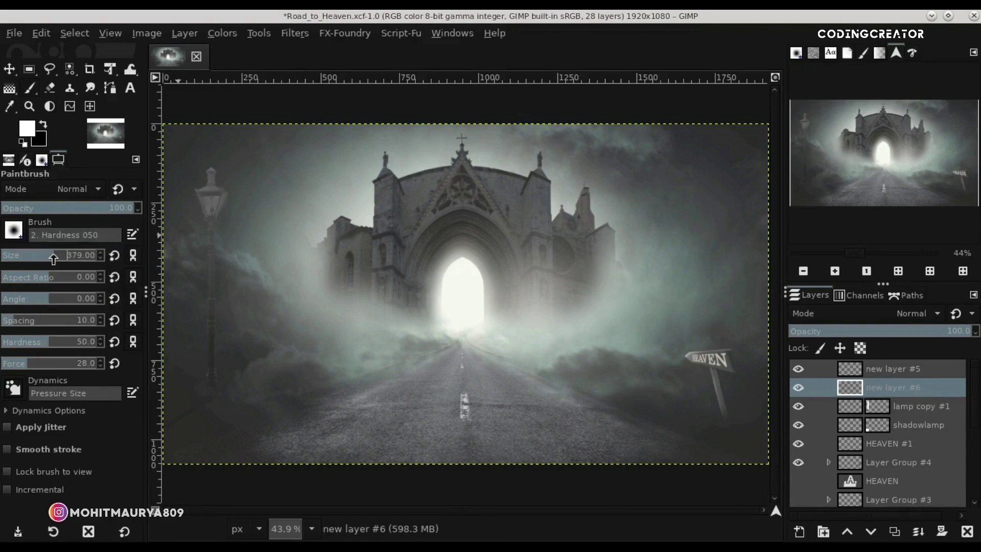
{"action": "left_click", "coordinate": [210, 200]}
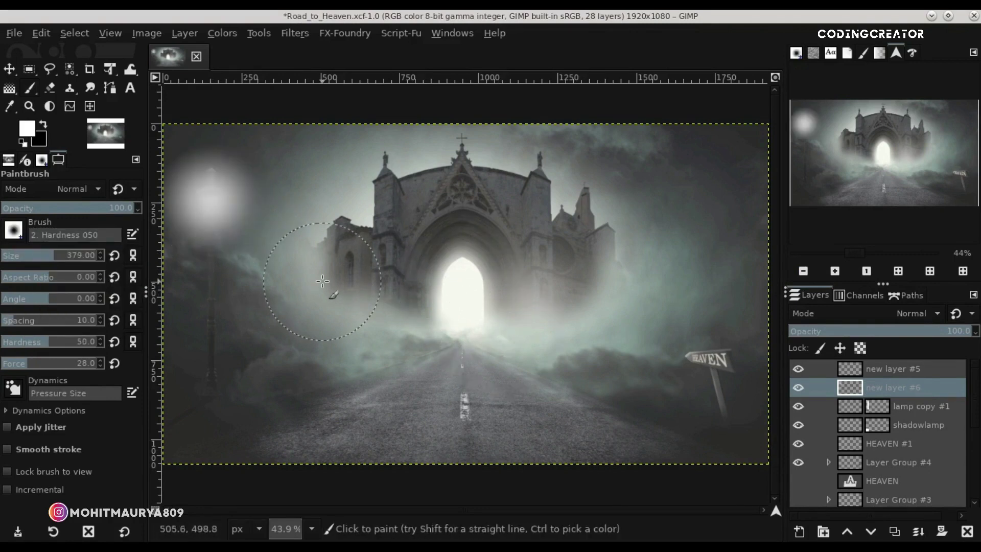
{"action": "left_click", "coordinate": [8, 69]}
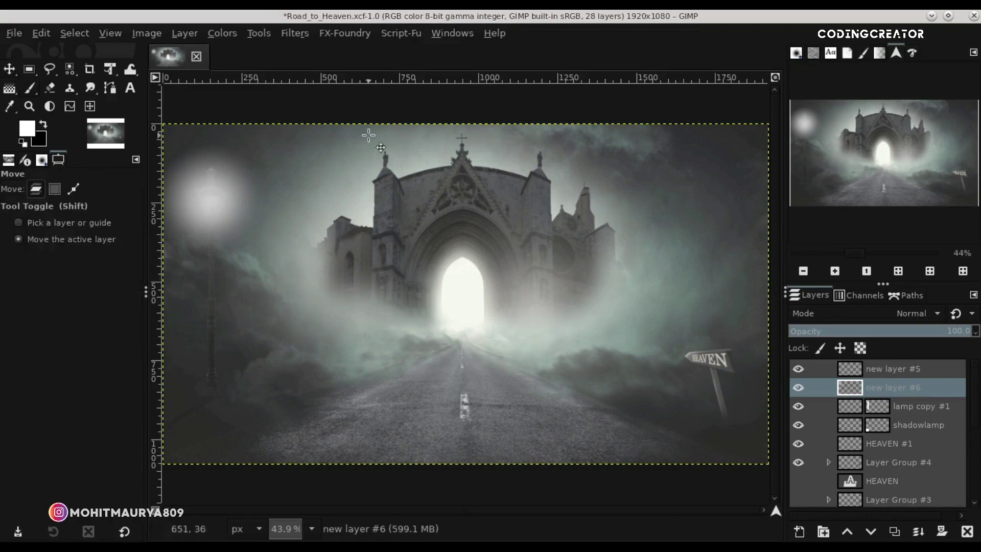
Crop the glow layer to its content and scale it down
{"action": "left_click", "coordinate": [188, 37]}
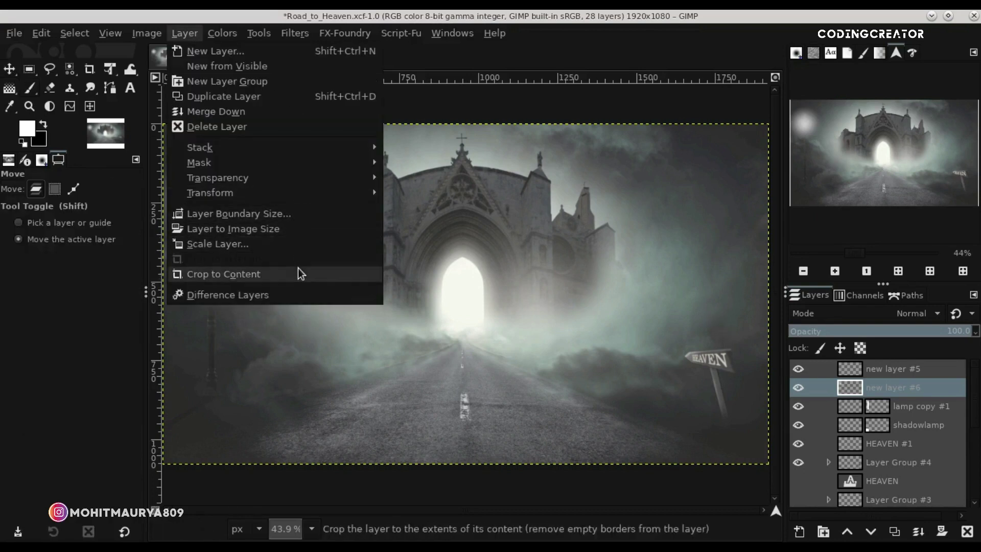
{"action": "left_click", "coordinate": [298, 273]}
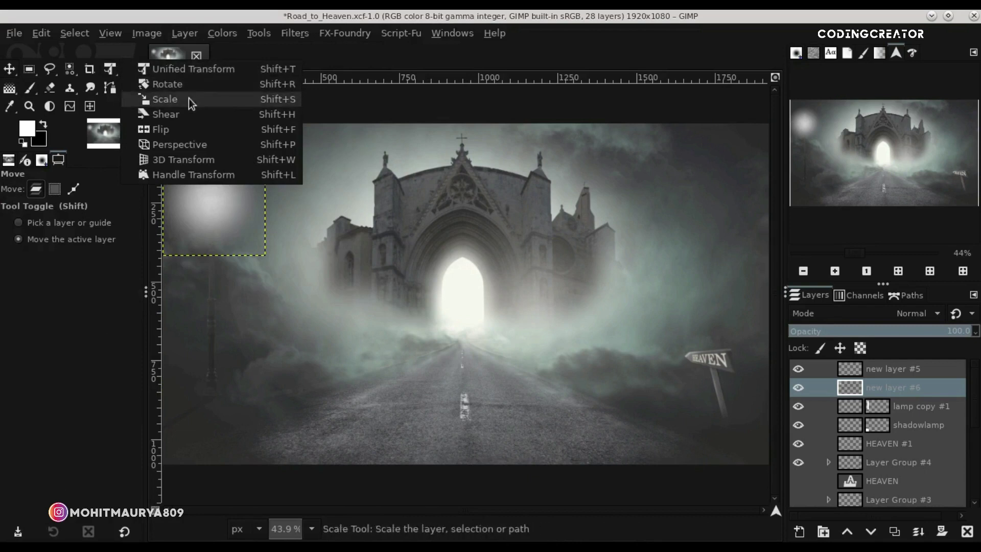
{"action": "left_click", "coordinate": [187, 100]}
{"action": "left_click", "coordinate": [213, 179]}
{"action": "left_click_drag", "start_coordinate": [260, 148], "coordinate": [238, 173]}
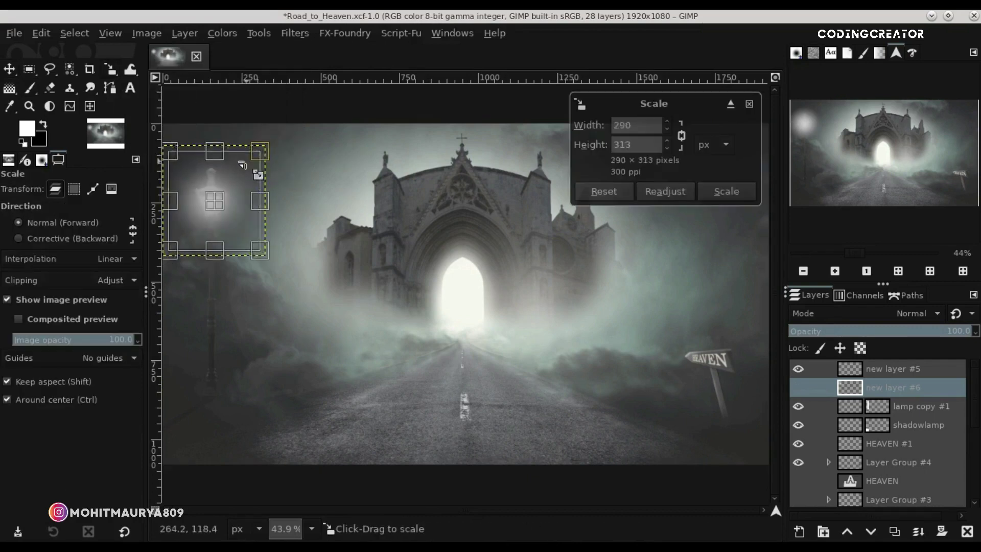
{"action": "key", "text": "Return"}
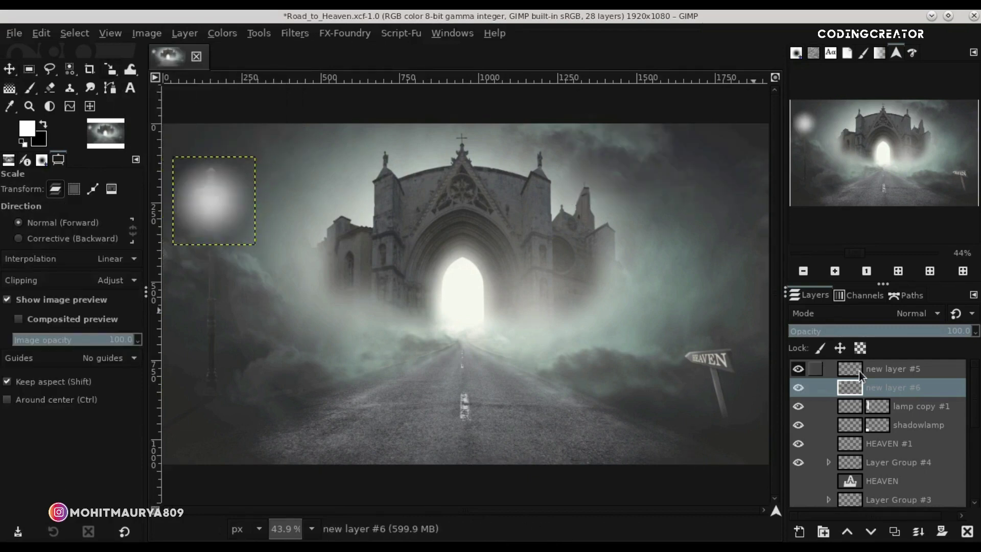
Delete the oversized glow layer and create a fresh empty layer above lamp copy #1
{"action": "left_click", "coordinate": [859, 370]}
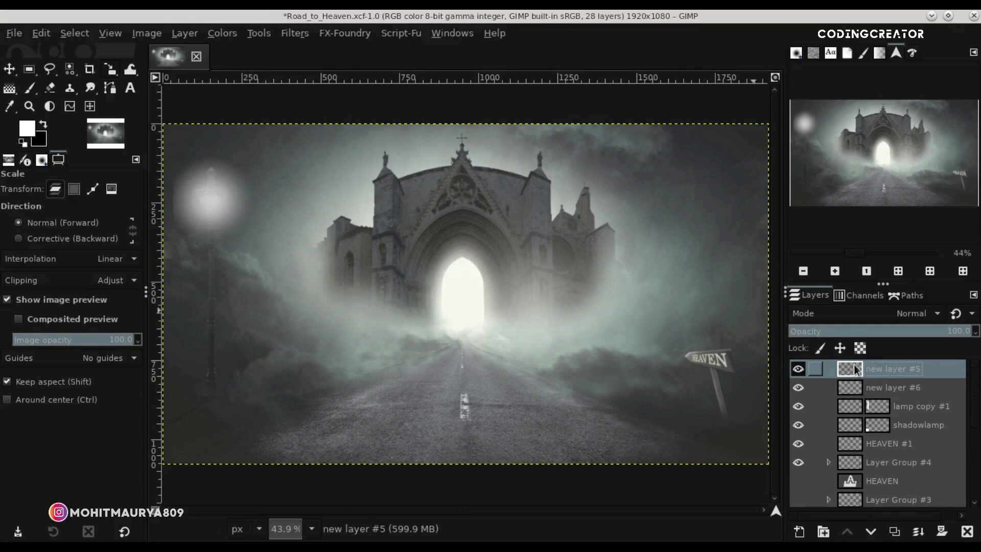
{"action": "left_click", "coordinate": [798, 388]}
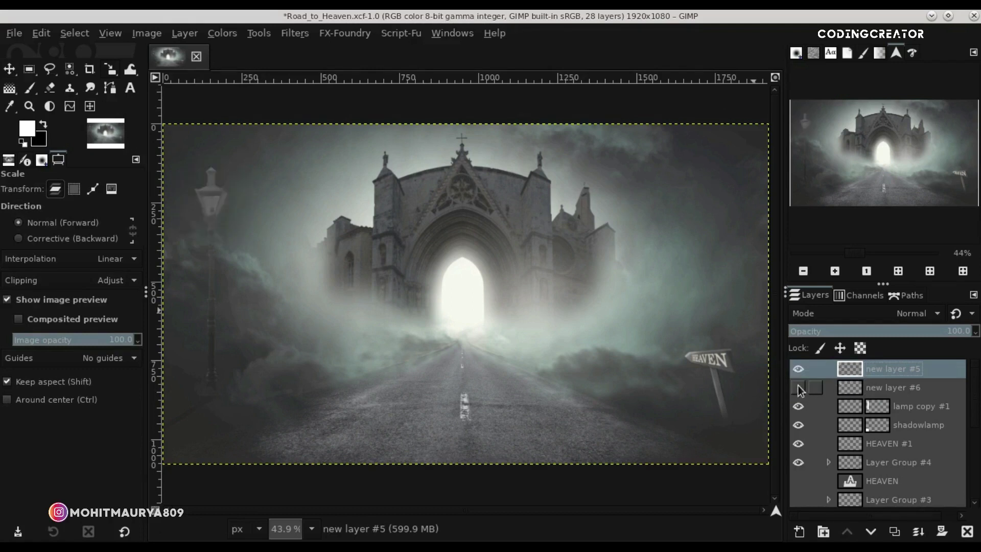
{"action": "left_click", "coordinate": [892, 388]}
{"action": "left_click", "coordinate": [968, 532]}
{"action": "left_click", "coordinate": [801, 533]}
{"action": "left_click", "coordinate": [863, 517]}
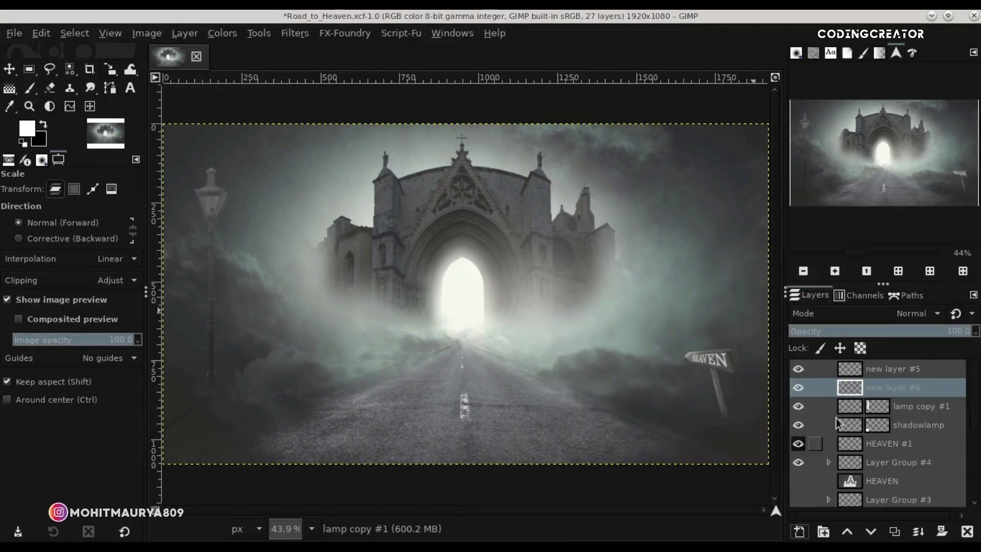
{"action": "left_click", "coordinate": [32, 85]}
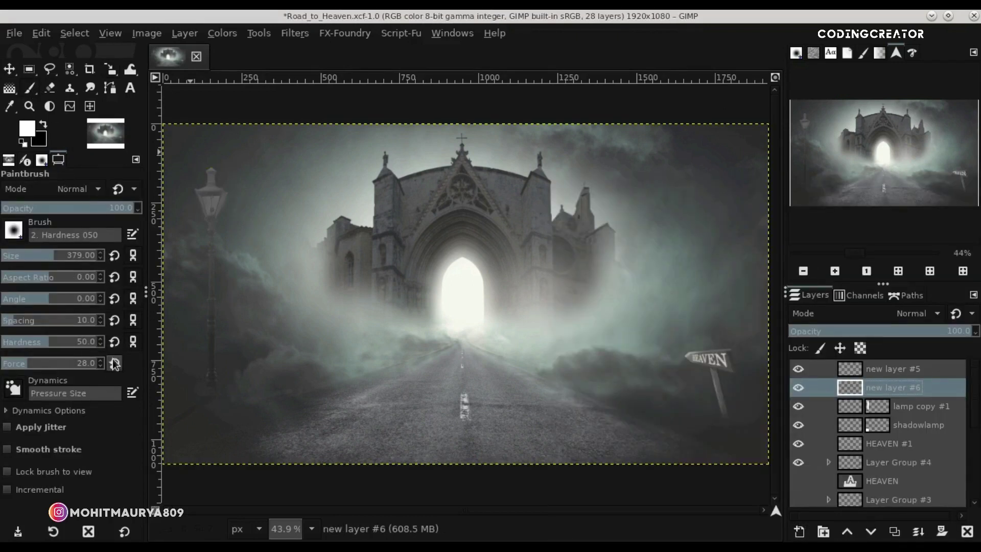
Paint a smaller white glow over the lamp head with brush force 37 and size 290
{"action": "left_click", "coordinate": [37, 367]}
{"action": "left_click_drag", "start_coordinate": [37, 367], "coordinate": [35, 367]}
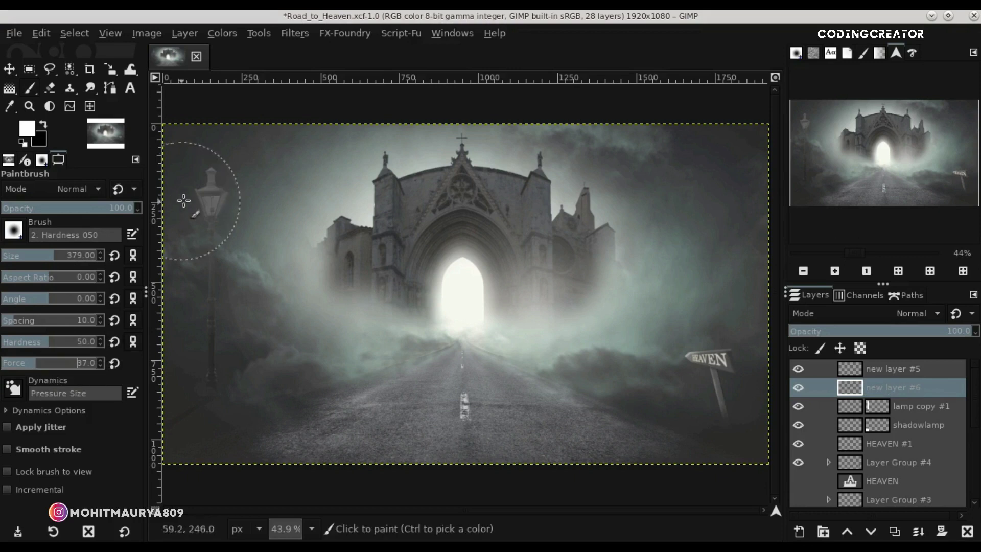
{"action": "left_click", "coordinate": [46, 259]}
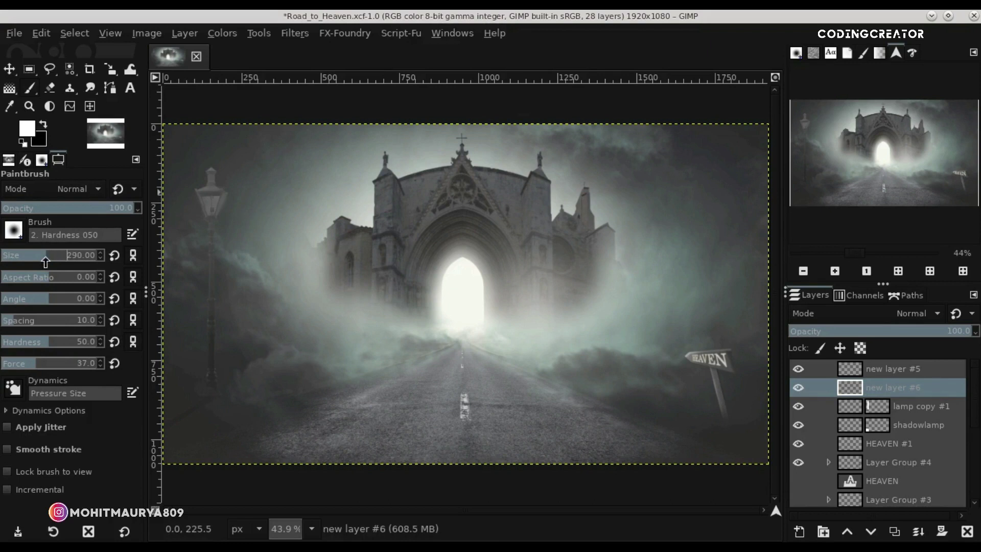
{"action": "left_click", "coordinate": [210, 202]}
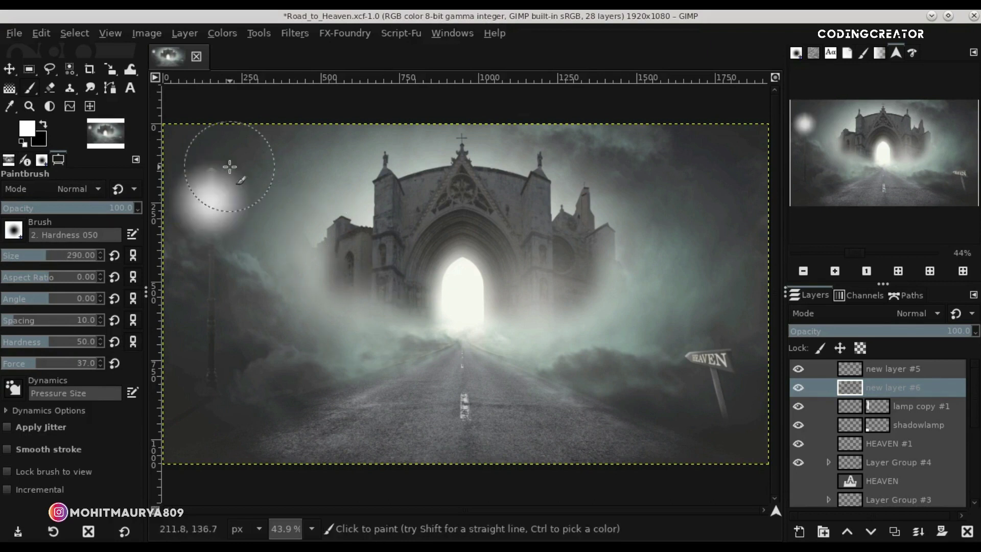
{"action": "left_click", "coordinate": [12, 34]}
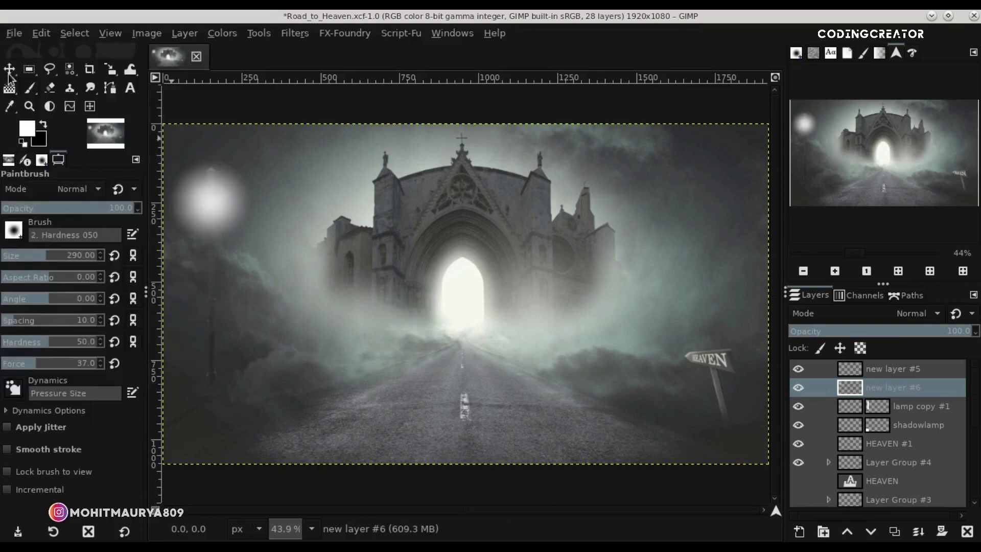
{"action": "left_click", "coordinate": [9, 71]}
Crop the glow layer to its content and scale it down to 247×247
{"action": "left_click", "coordinate": [187, 31]}
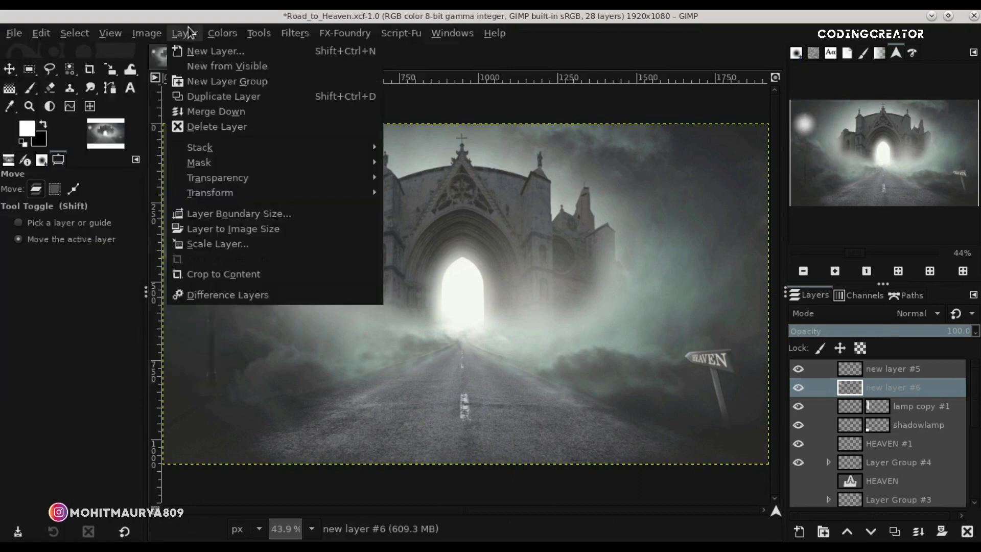
{"action": "left_click", "coordinate": [234, 273]}
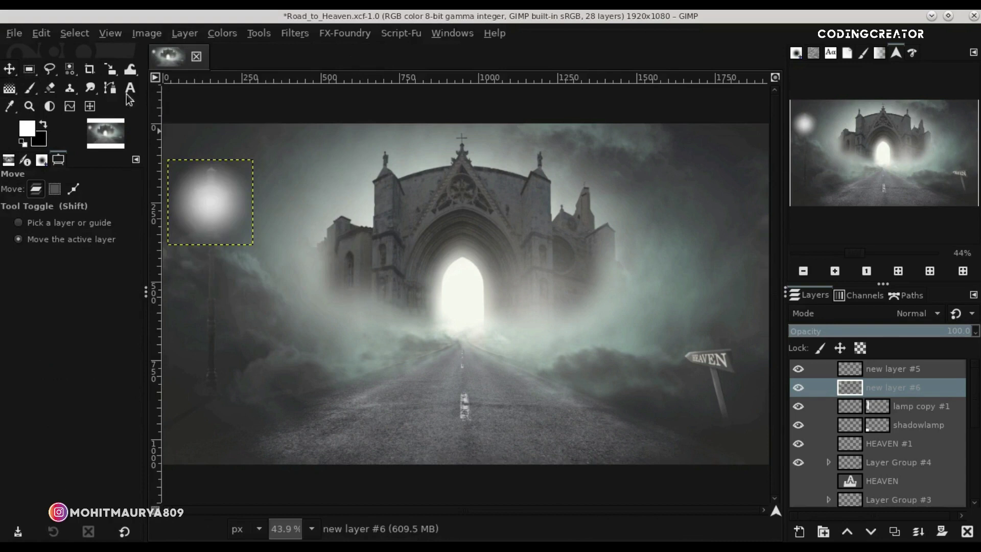
{"action": "key", "text": "shift+s"}
{"action": "left_click", "coordinate": [251, 202]}
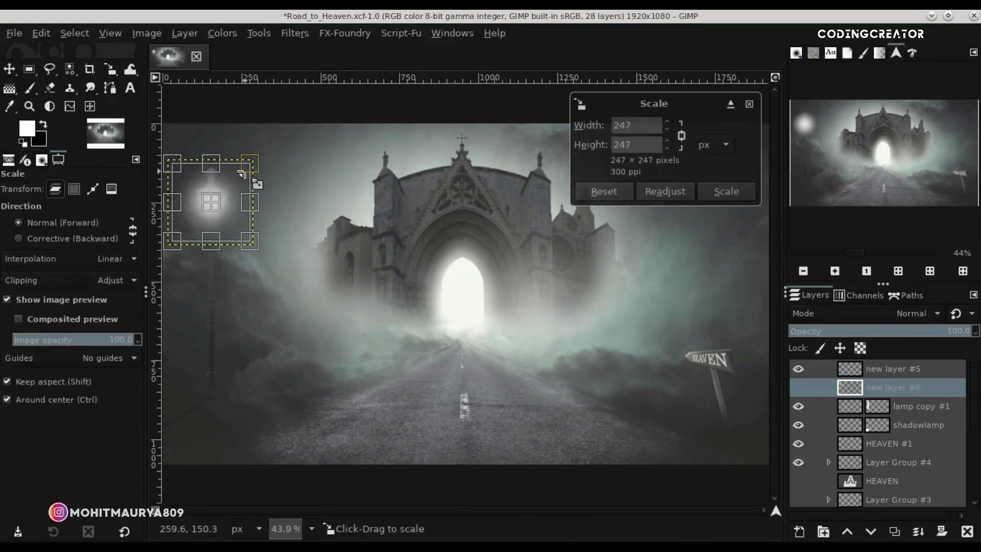
{"action": "key", "text": "Return"}
{"action": "left_click", "coordinate": [15, 70]}
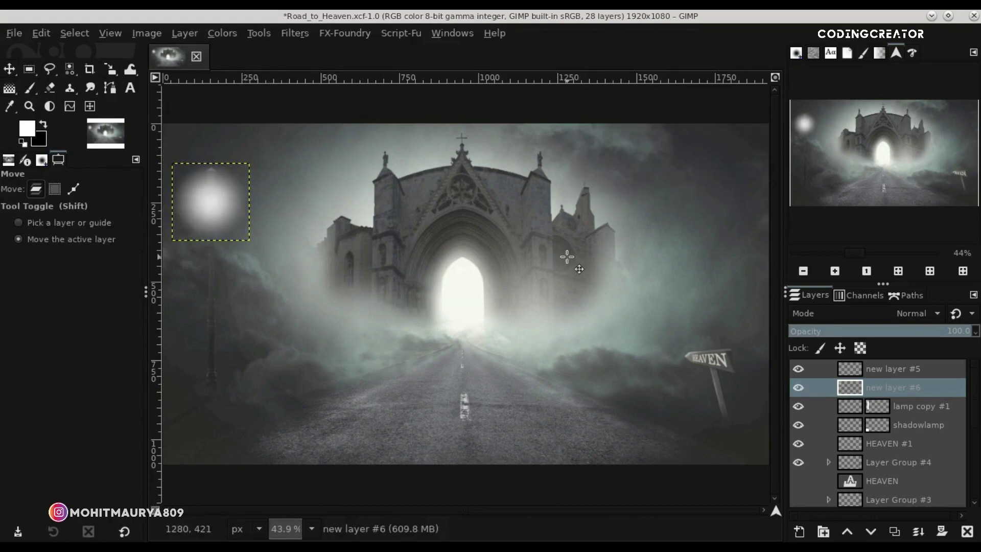
Dim glow layer new layer #6 to 58.5 opacity and add empty new layer #7
{"action": "left_click", "coordinate": [844, 370]}
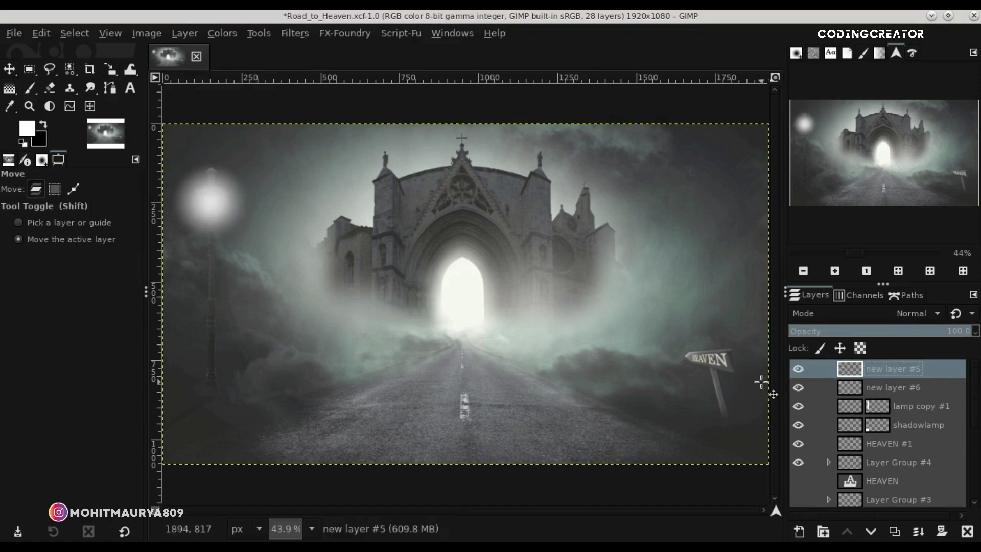
{"action": "left_click", "coordinate": [860, 389]}
{"action": "mouse_move", "coordinate": [958, 334]}
{"action": "left_mouse_down"}
{"action": "mouse_move", "coordinate": [935, 337]}
{"action": "mouse_move", "coordinate": [971, 332]}
{"action": "left_mouse_up"}
{"action": "left_click", "coordinate": [841, 369]}
{"action": "left_click", "coordinate": [866, 388]}
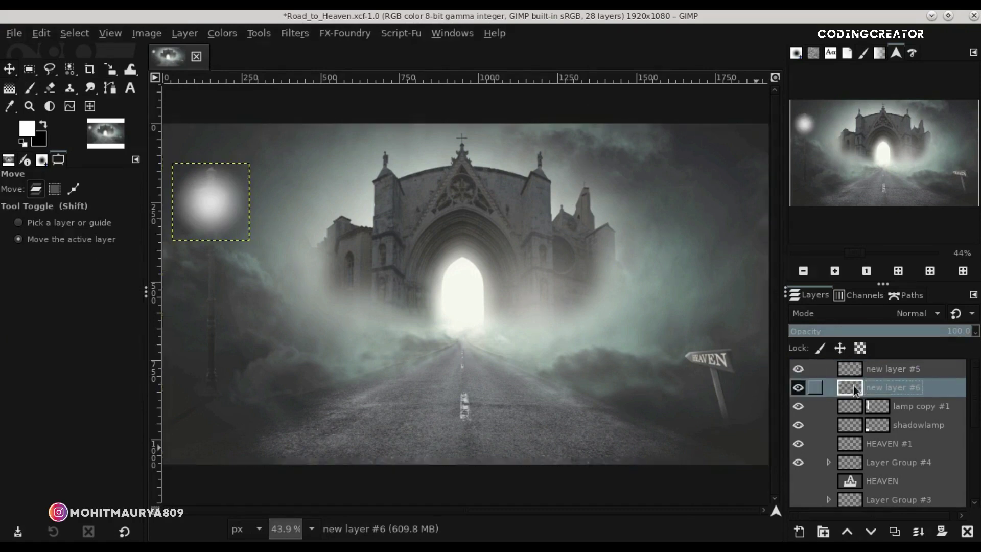
{"action": "left_click_drag", "start_coordinate": [928, 333], "coordinate": [895, 338]}
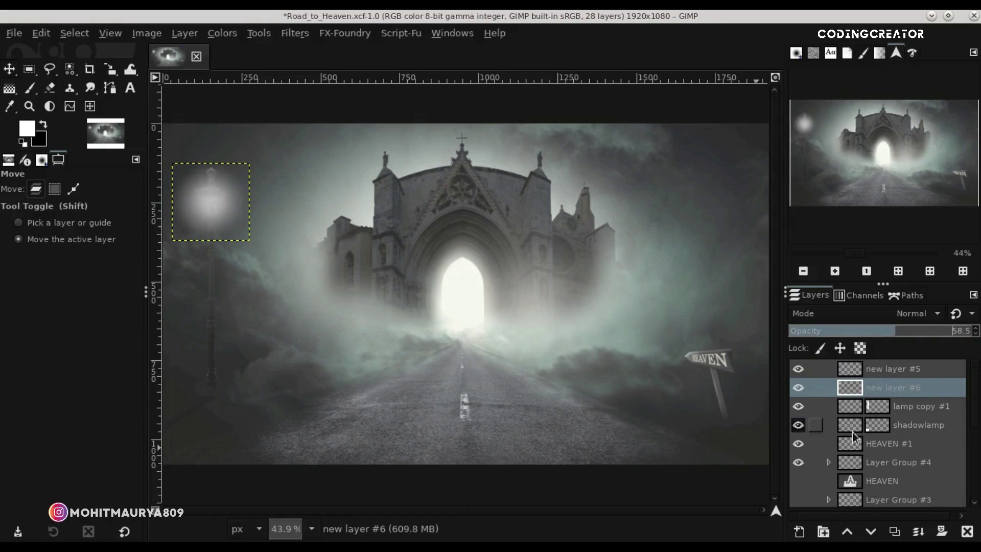
{"action": "left_click", "coordinate": [806, 529]}
{"action": "left_click", "coordinate": [876, 522]}
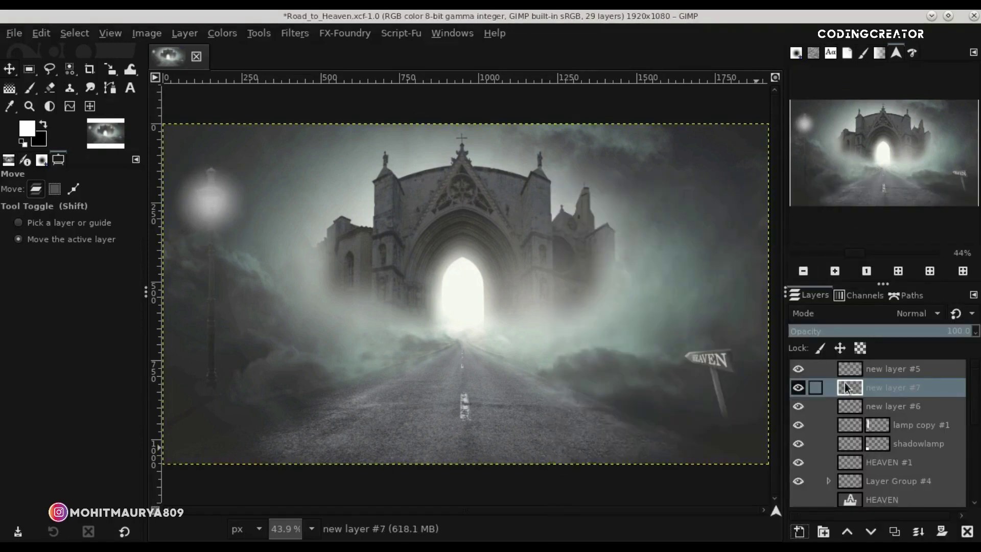
Paint a small bright glow on the lamp head at brush size 131 and crop it to content
{"action": "left_click", "coordinate": [31, 89]}
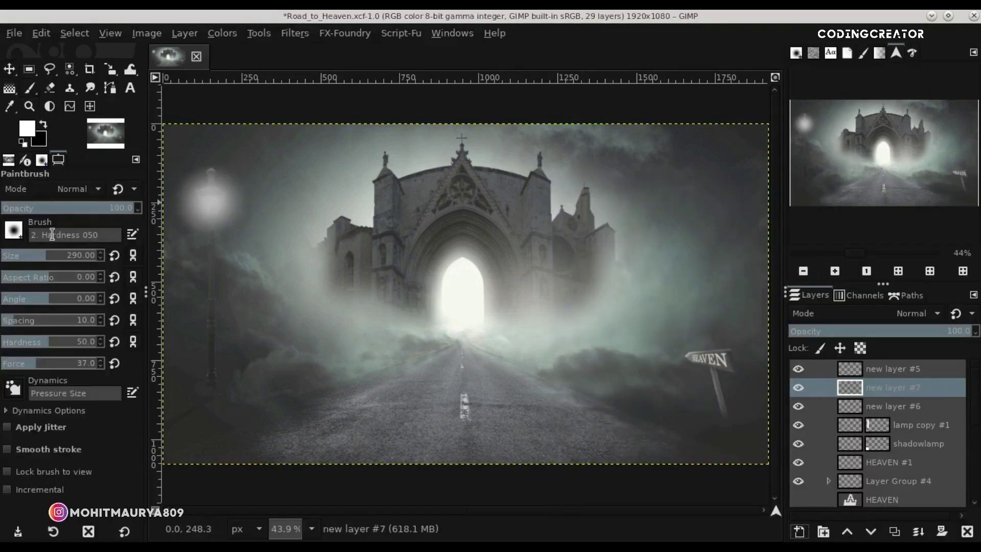
{"action": "left_click_drag", "start_coordinate": [22, 257], "coordinate": [28, 256]}
{"action": "left_click", "coordinate": [212, 201]}
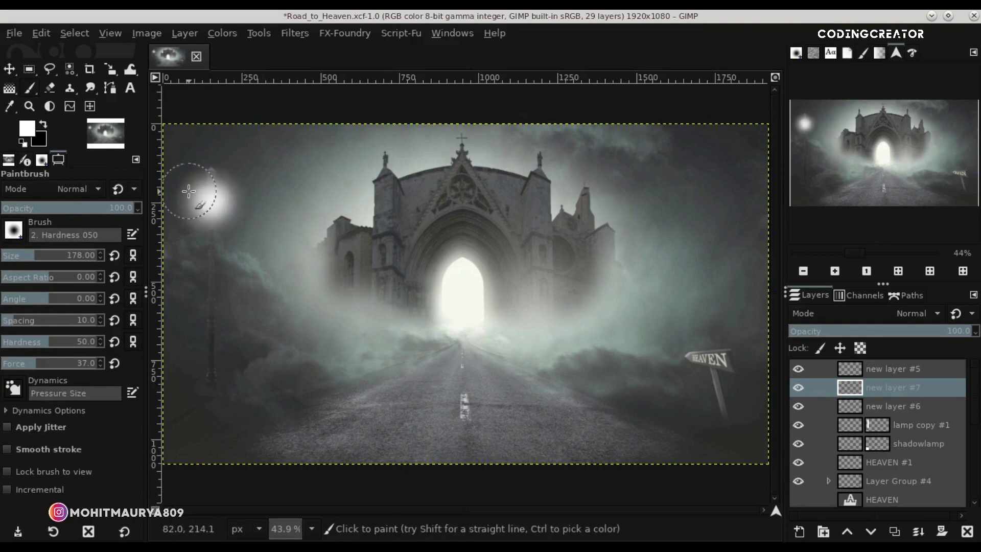
{"action": "key", "text": "m"}
{"action": "left_click", "coordinate": [179, 33]}
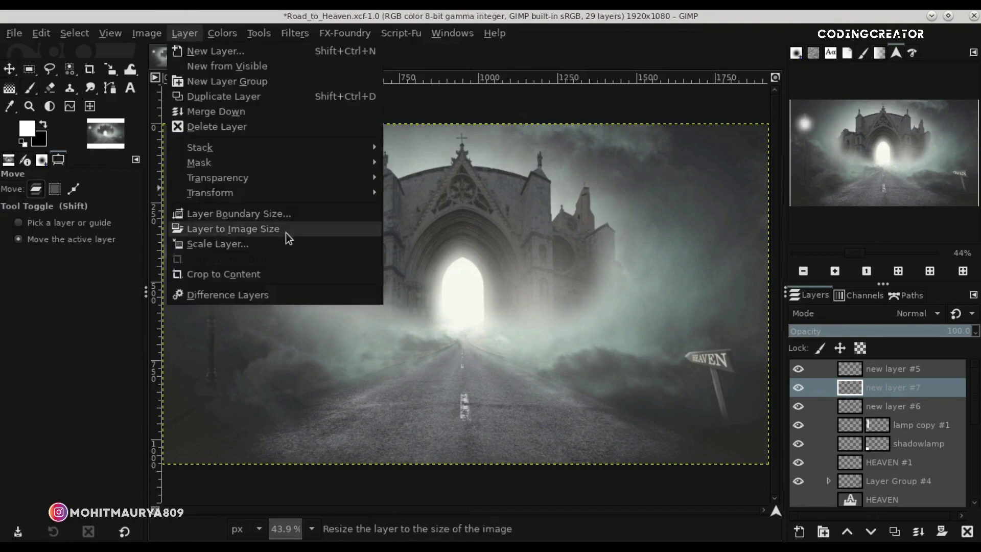
{"action": "left_click", "coordinate": [288, 271]}
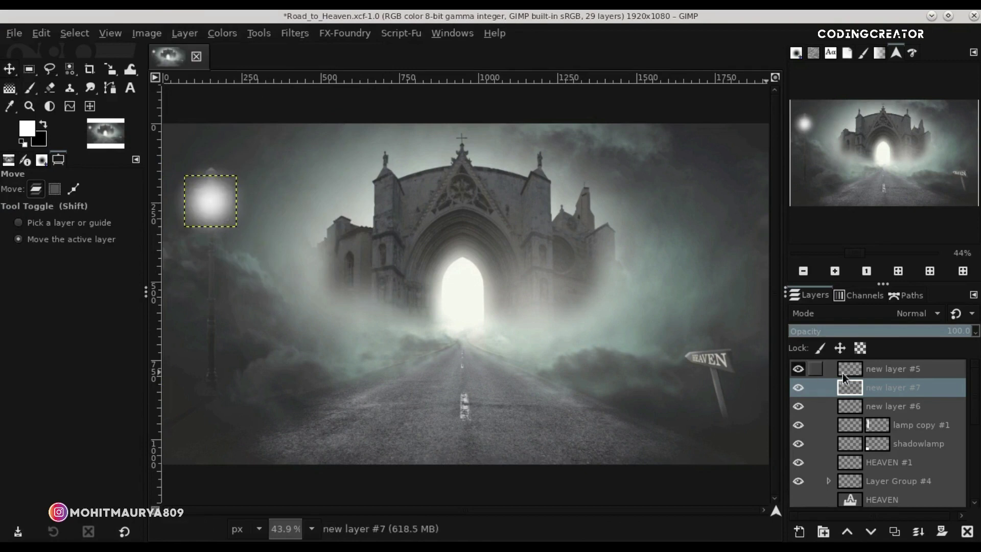
Place new layer #7 inside a new layer group
{"action": "left_click", "coordinate": [864, 405]}
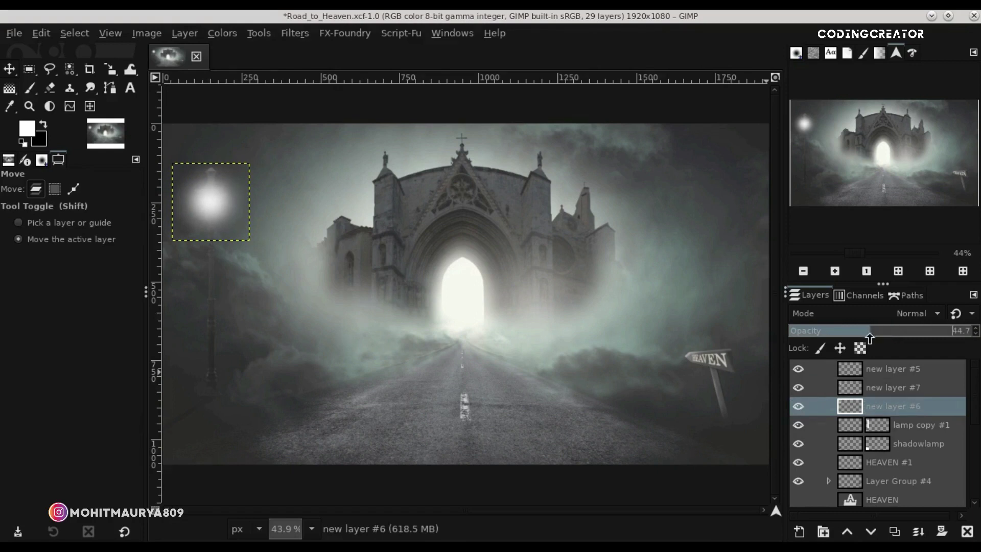
{"action": "left_click", "coordinate": [884, 386]}
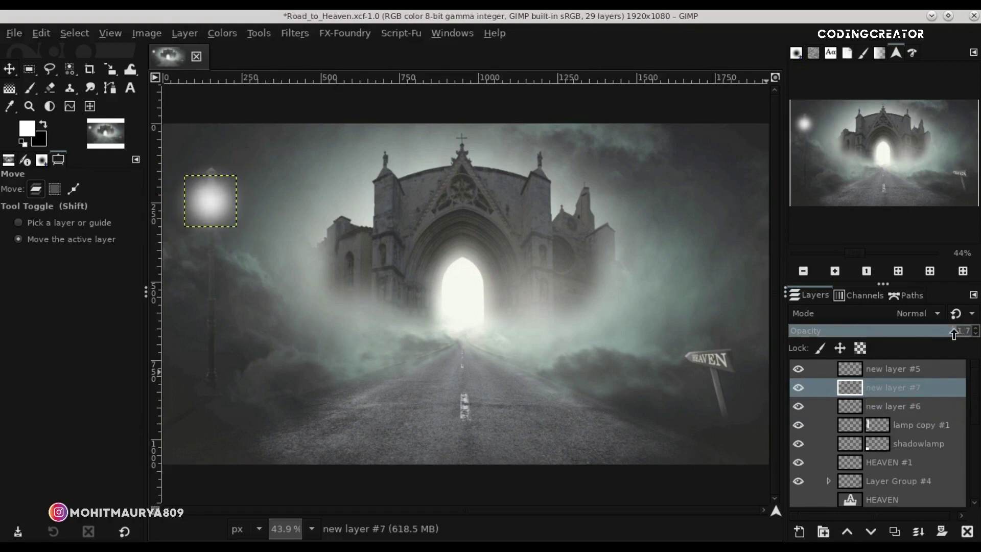
{"action": "left_click", "coordinate": [868, 384]}
{"action": "left_click", "coordinate": [823, 532]}
{"action": "left_click_drag", "start_coordinate": [875, 408], "coordinate": [875, 388]}
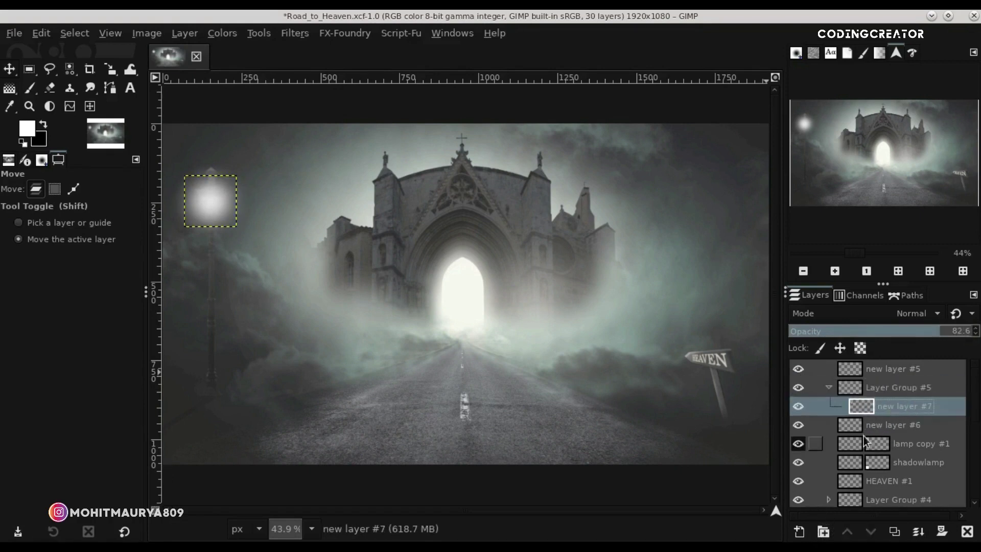
Move new layer #6 into Layer Group #5 and rename the group light
{"action": "left_click_drag", "start_coordinate": [864, 421], "coordinate": [869, 409]}
{"action": "left_click", "coordinate": [829, 388]}
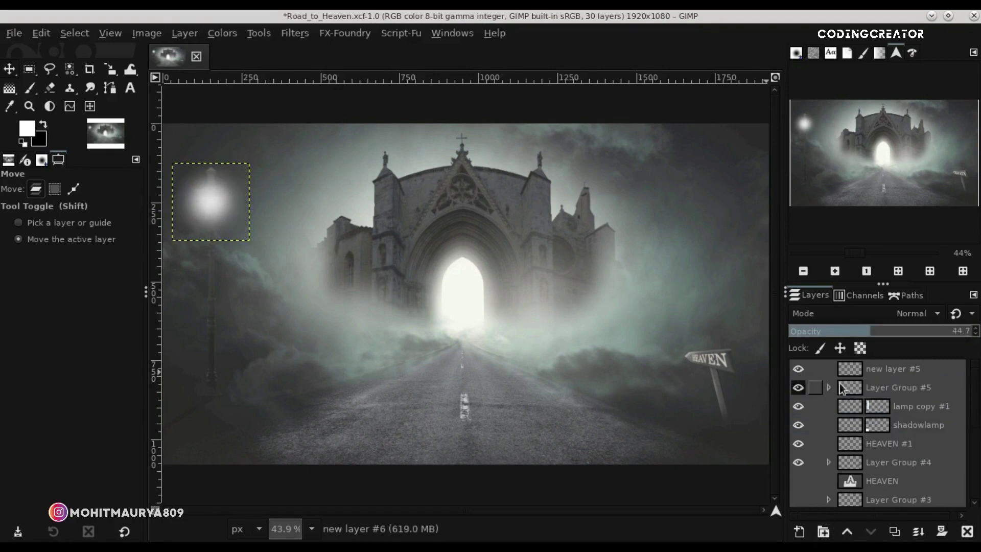
{"action": "left_click", "coordinate": [866, 384]}
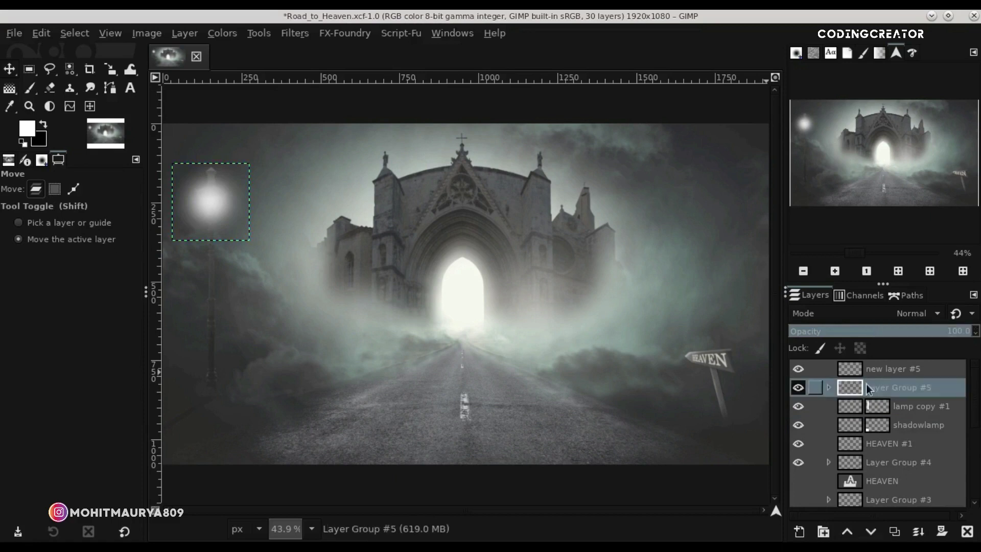
{"action": "double_click", "coordinate": [914, 385]}
{"action": "key", "text": "BackSpace"}
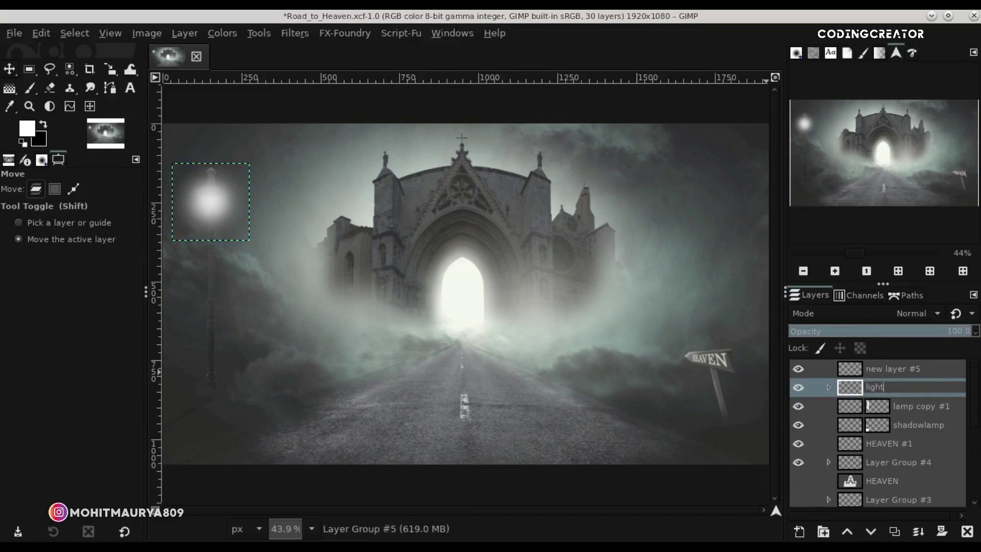
{"action": "key", "text": "Return"}
Gather light, lamp copy #1 and shadowlamp into a new group named lamp
{"action": "left_click", "coordinate": [845, 372]}
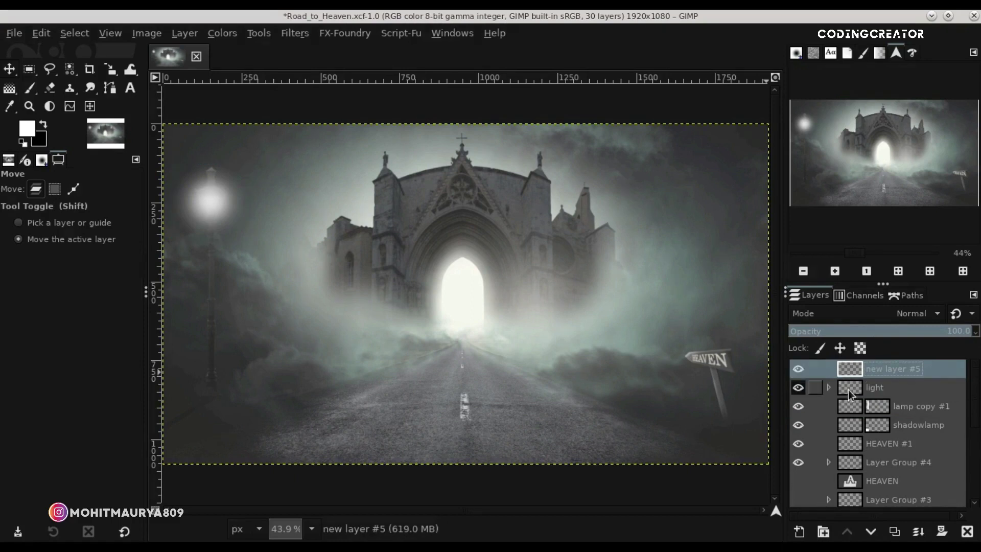
{"action": "left_click", "coordinate": [848, 387]}
{"action": "left_click", "coordinate": [851, 402]}
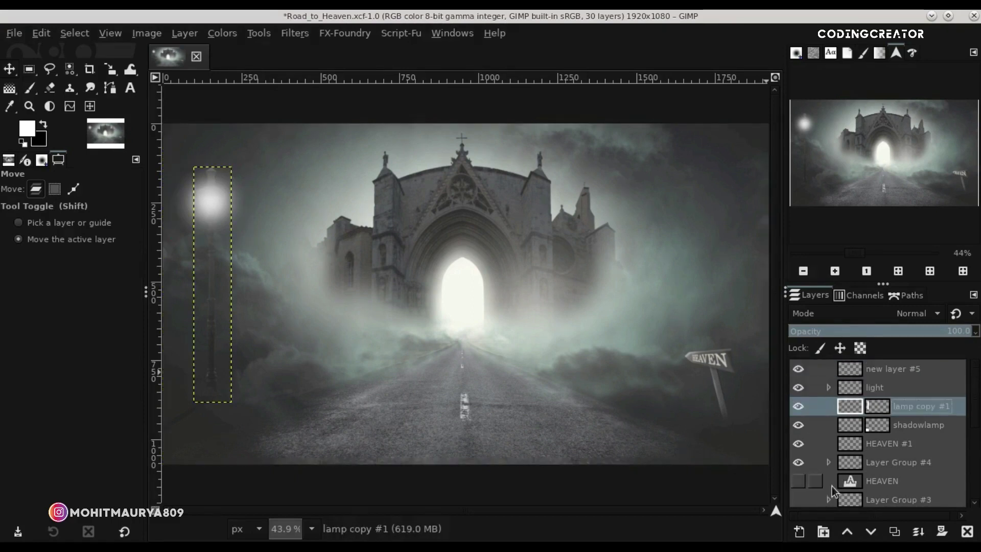
{"action": "left_click", "coordinate": [824, 531]}
{"action": "left_click_drag", "start_coordinate": [851, 408], "coordinate": [851, 390]}
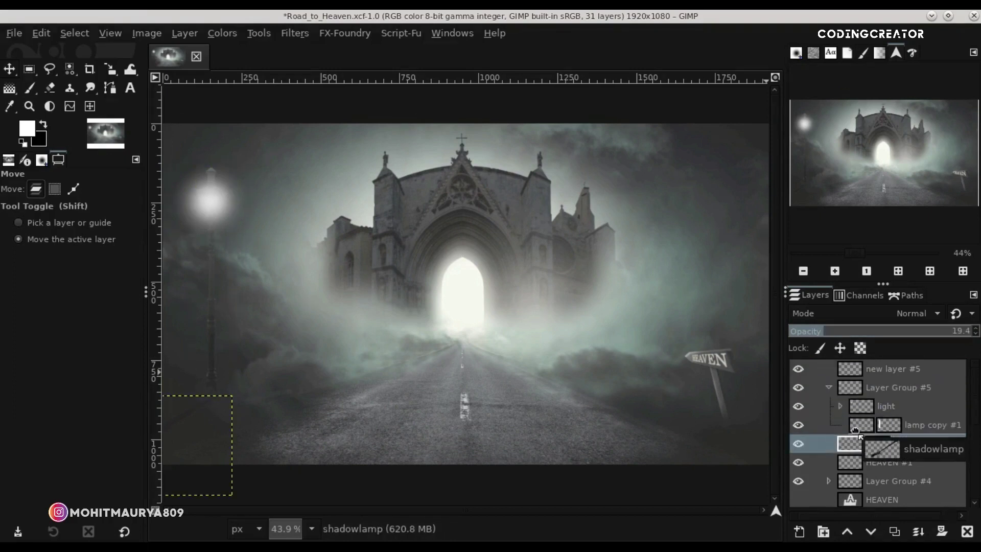
{"action": "left_click", "coordinate": [830, 390]}
{"action": "double_click", "coordinate": [885, 387]}
{"action": "key", "text": "BackSpace"}
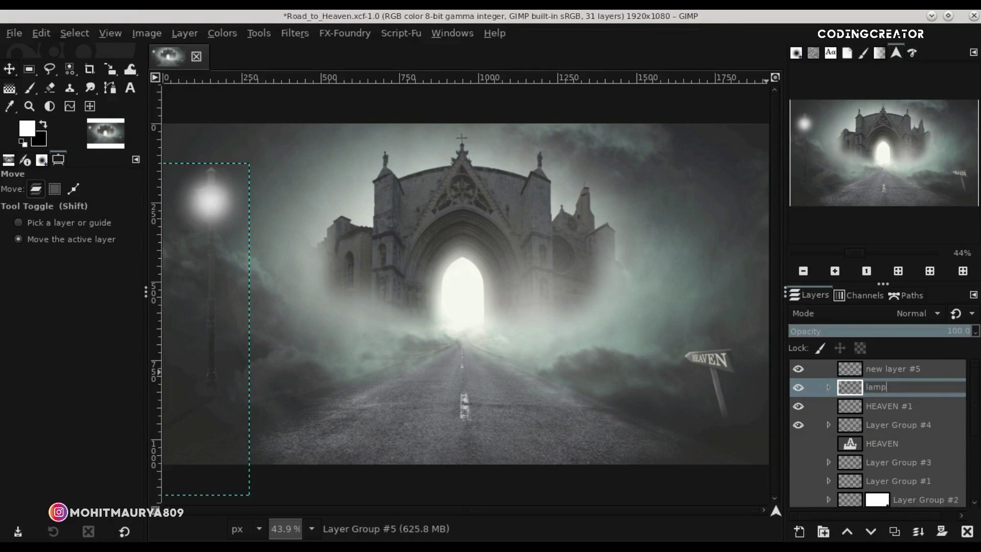
{"action": "key", "text": "Return"}
{"action": "left_click", "coordinate": [798, 388]}
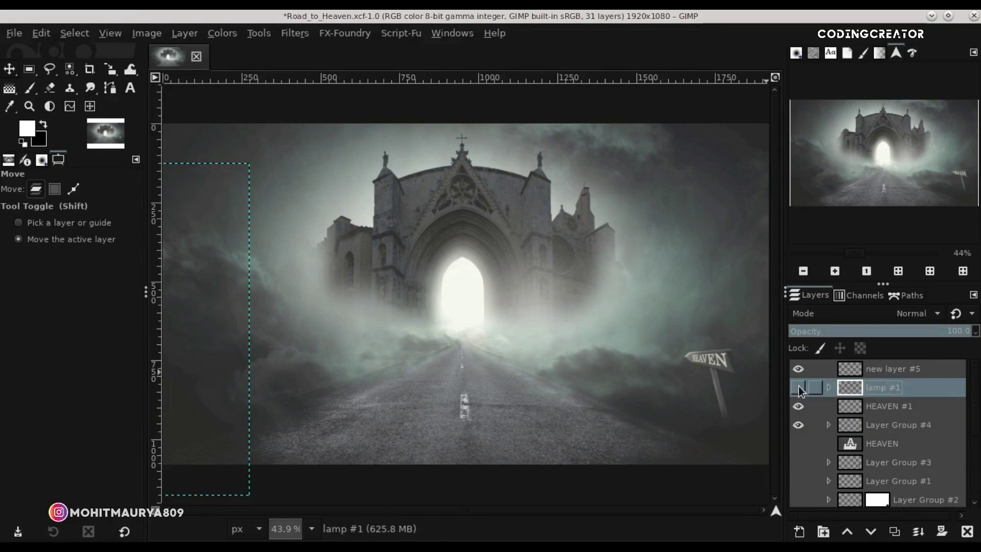
Duplicate the lamp #1 group and drag the copy, lamp #2, right toward the gothic gate
{"action": "left_click", "coordinate": [895, 532]}
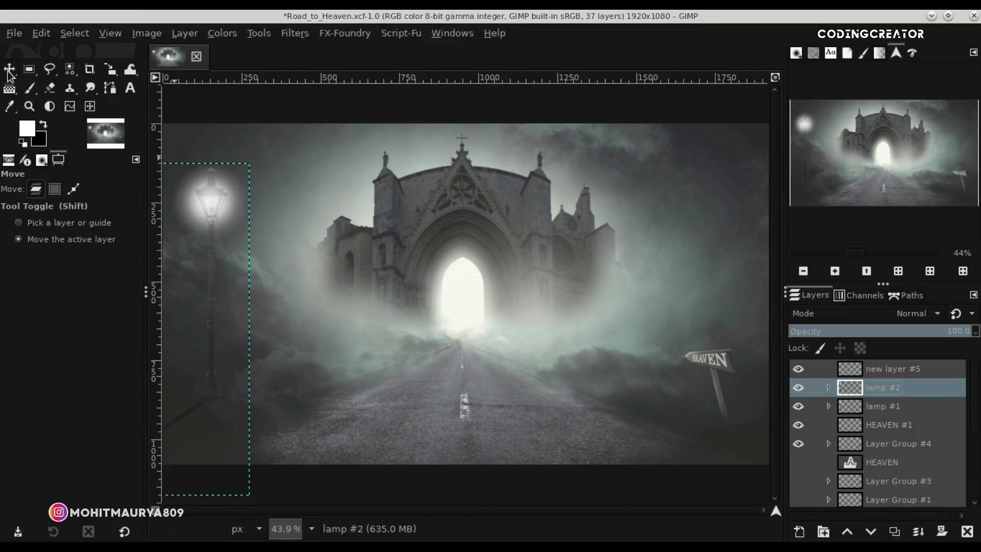
{"action": "left_click_drag", "start_coordinate": [213, 311], "coordinate": [310, 317]}
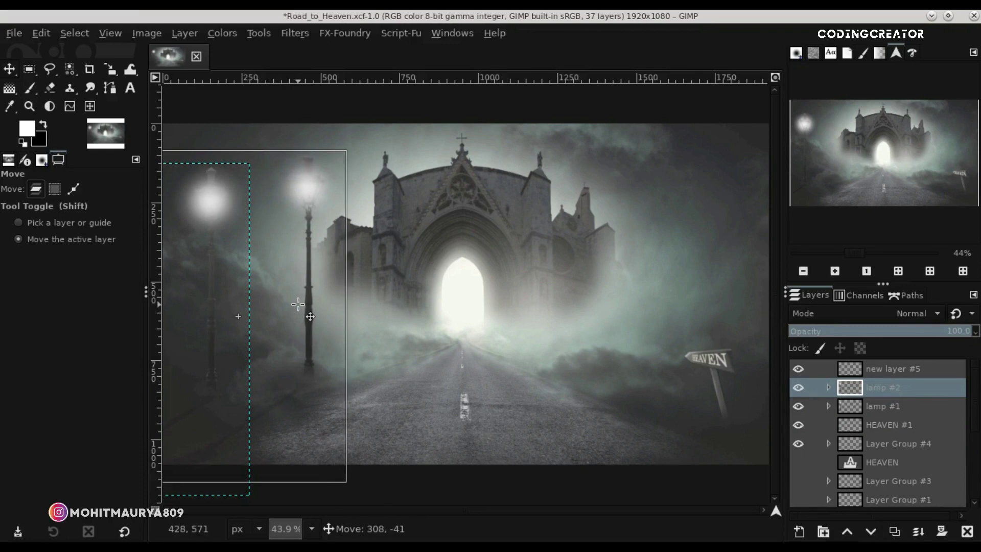
{"action": "mouse_move", "coordinate": [299, 337]}
{"action": "left_mouse_down"}
{"action": "mouse_move", "coordinate": [374, 332]}
{"action": "mouse_move", "coordinate": [301, 333]}
{"action": "left_mouse_up"}
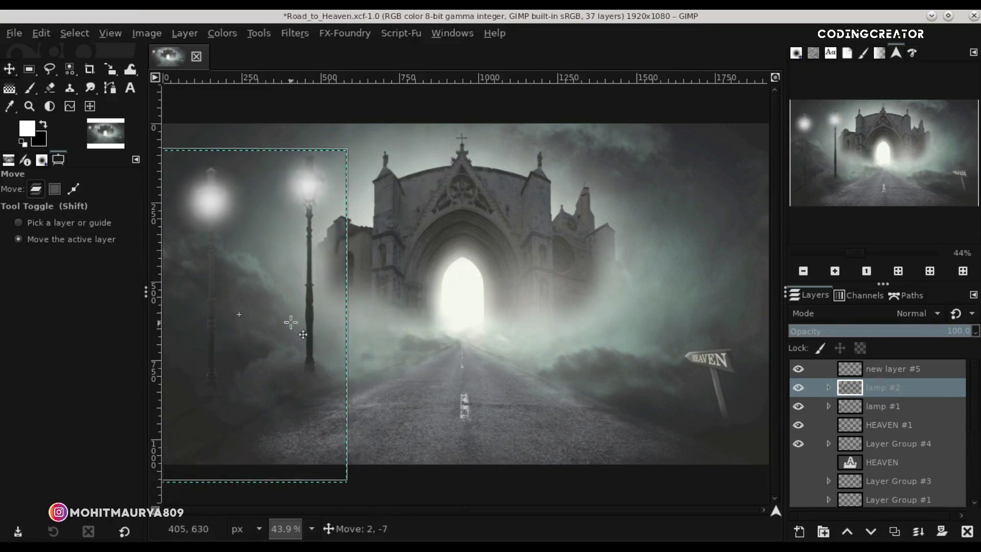
{"action": "left_click", "coordinate": [843, 388]}
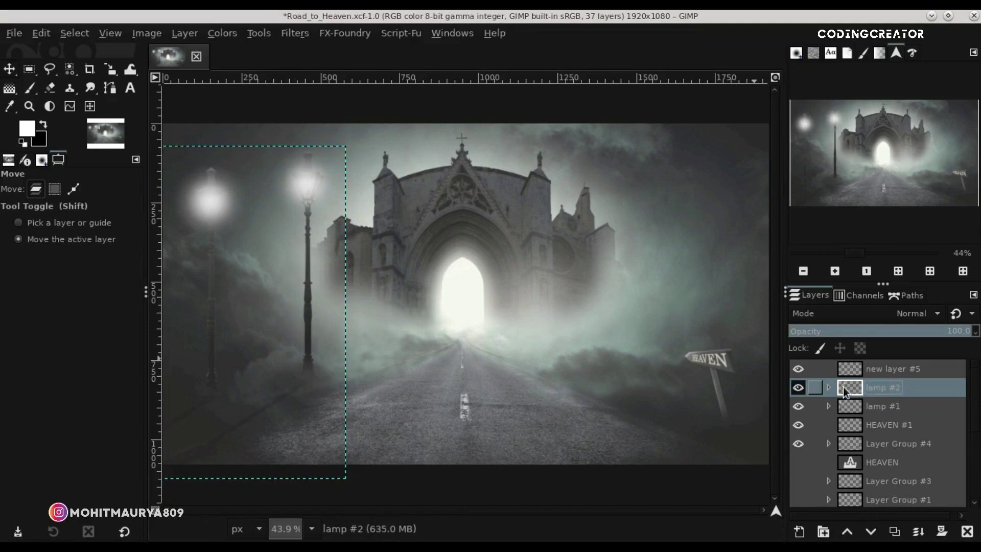
Scale lamp #2 down to about 506×771 px
{"action": "left_click", "coordinate": [110, 69]}
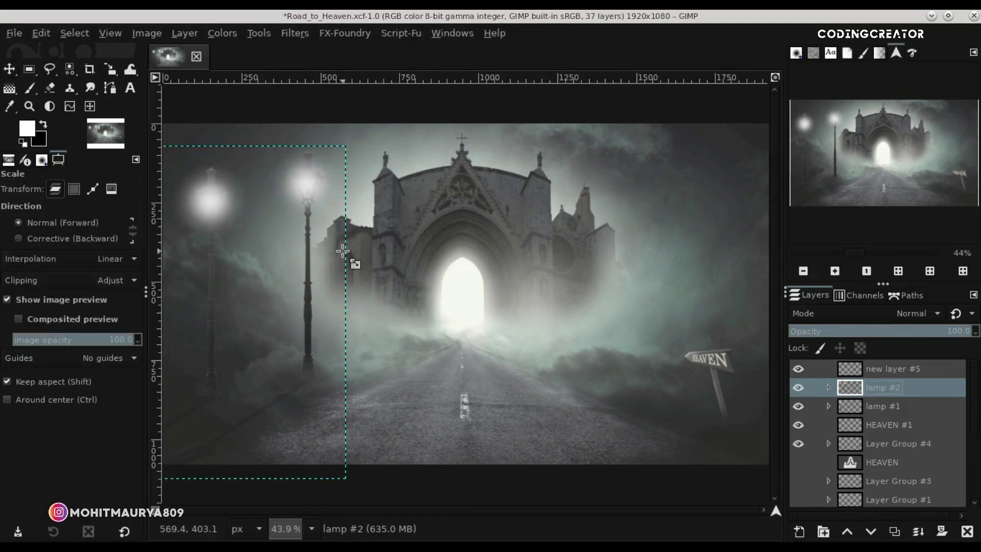
{"action": "left_click", "coordinate": [301, 184]}
{"action": "left_click_drag", "start_coordinate": [183, 164], "coordinate": [194, 193]}
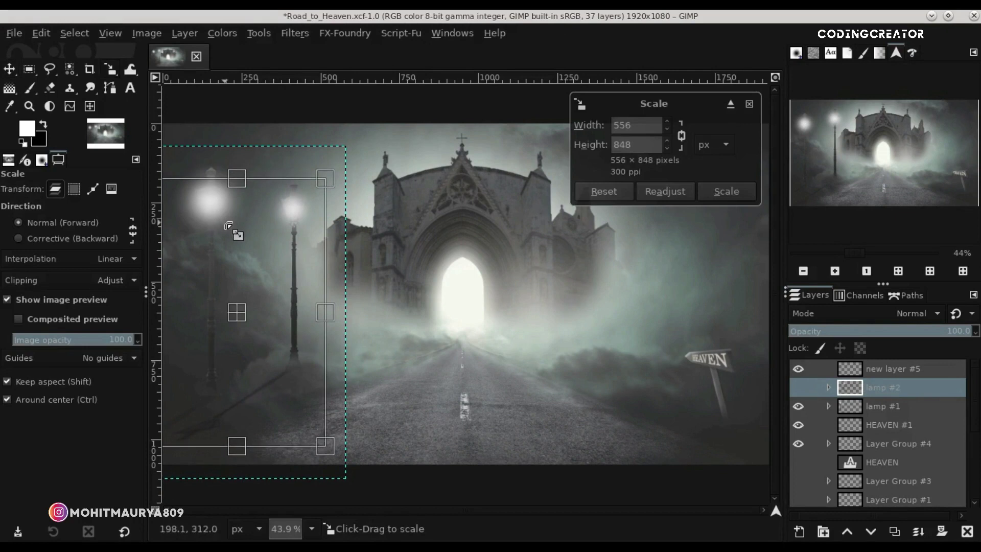
{"action": "left_click_drag", "start_coordinate": [249, 324], "coordinate": [266, 340]}
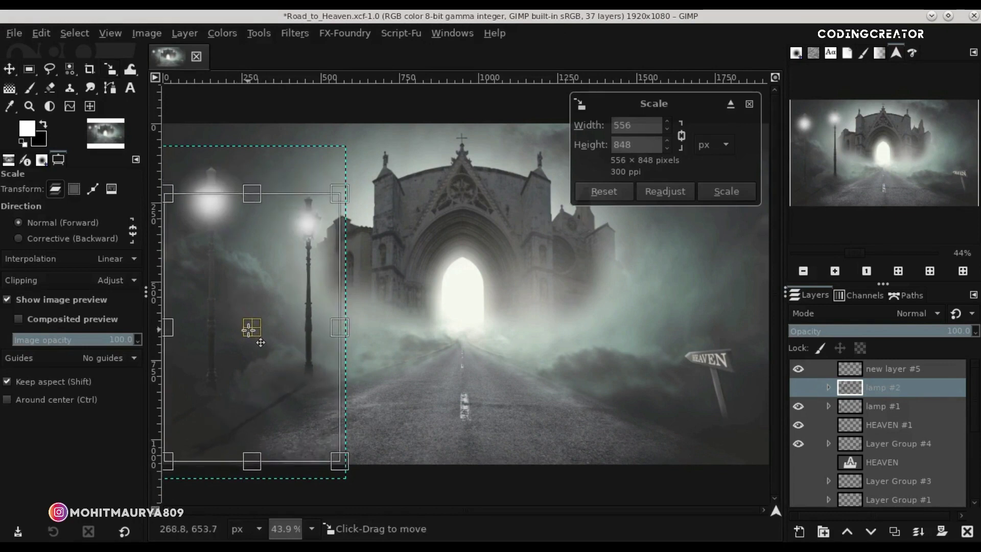
{"action": "mouse_move", "coordinate": [218, 291]}
{"action": "left_mouse_down"}
{"action": "mouse_move", "coordinate": [206, 281]}
{"action": "mouse_move", "coordinate": [213, 287]}
{"action": "left_mouse_up"}
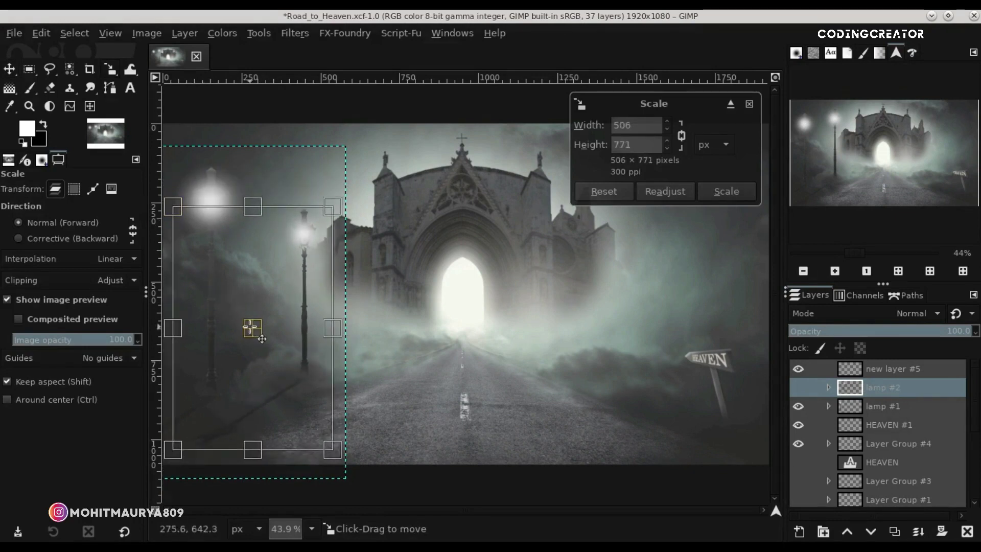
{"action": "left_click_drag", "start_coordinate": [262, 340], "coordinate": [257, 340]}
{"action": "key", "text": "Return"}
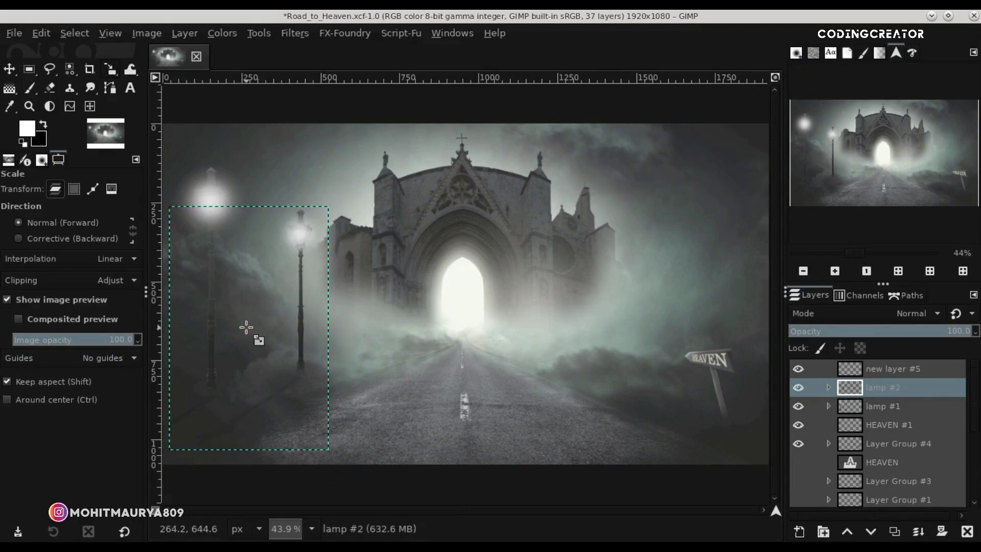
Nudge lamp #2 right and down, then select its lamp copy #2 layer
{"action": "left_click", "coordinate": [9, 68]}
{"action": "left_click_drag", "start_coordinate": [325, 360], "coordinate": [334, 365]}
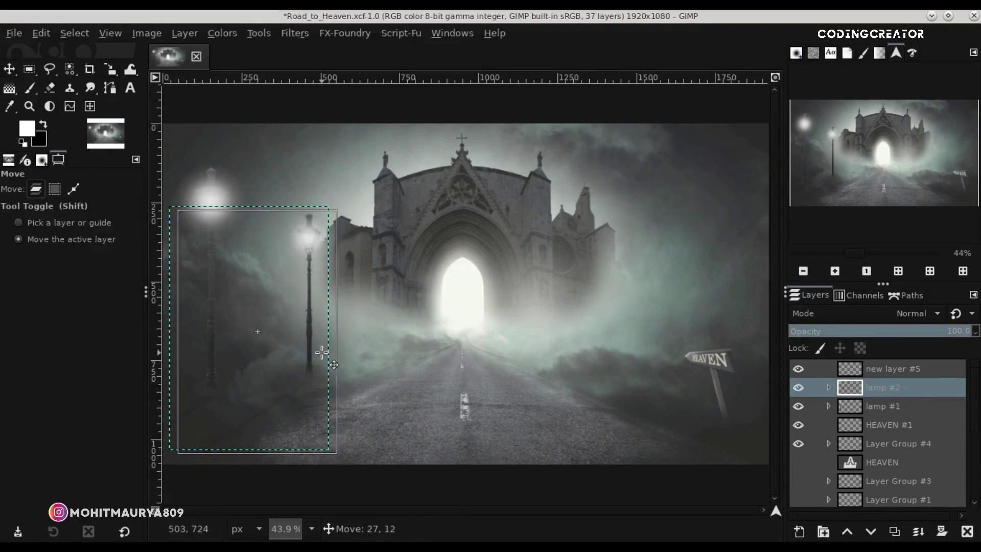
{"action": "left_click", "coordinate": [829, 387]}
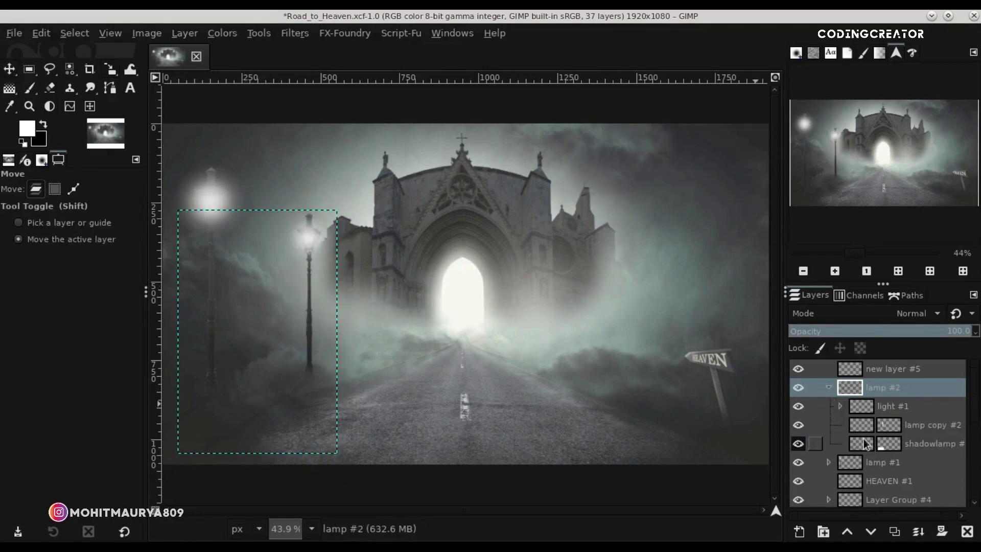
{"action": "left_click", "coordinate": [835, 432]}
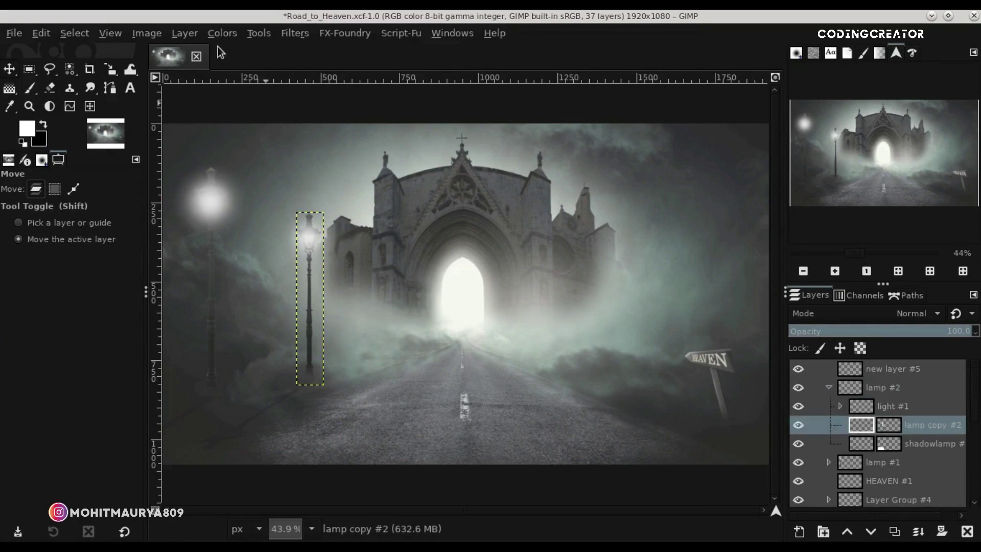
Lift lamp copy #2's black point to 29 with Curves
{"action": "left_click", "coordinate": [222, 32]}
{"action": "left_click", "coordinate": [249, 174]}
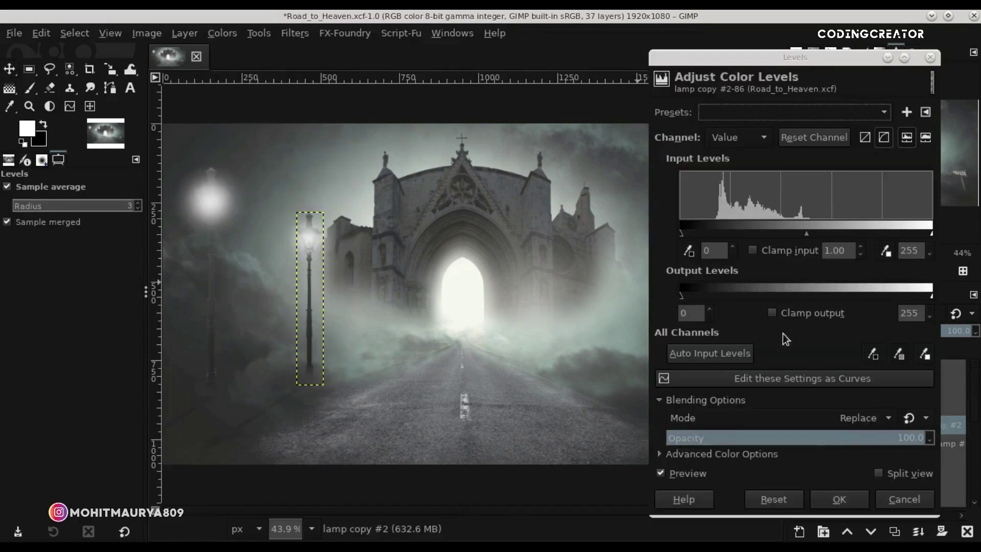
{"action": "left_click", "coordinate": [904, 495]}
{"action": "left_click", "coordinate": [222, 33]}
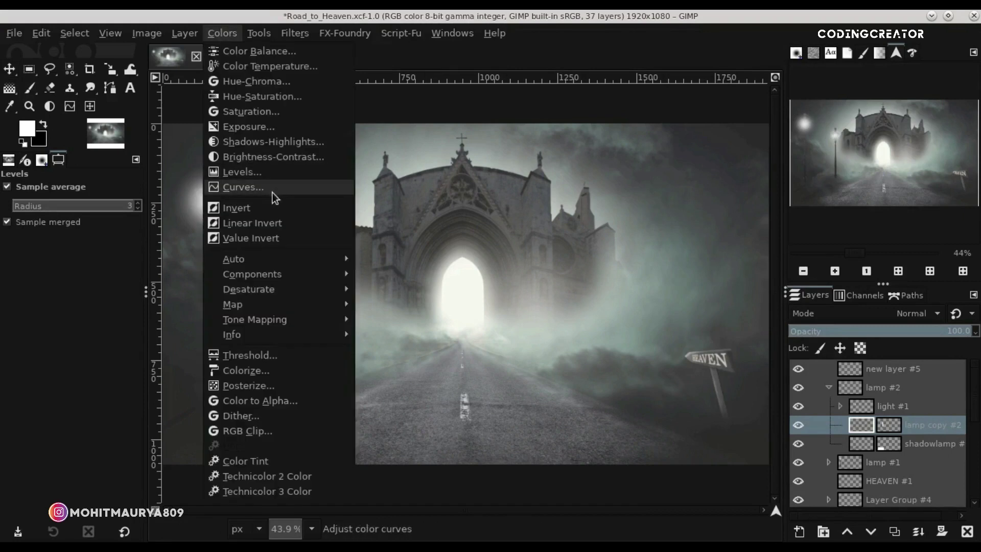
{"action": "left_click", "coordinate": [277, 188]}
{"action": "left_click_drag", "start_coordinate": [677, 341], "coordinate": [669, 320]}
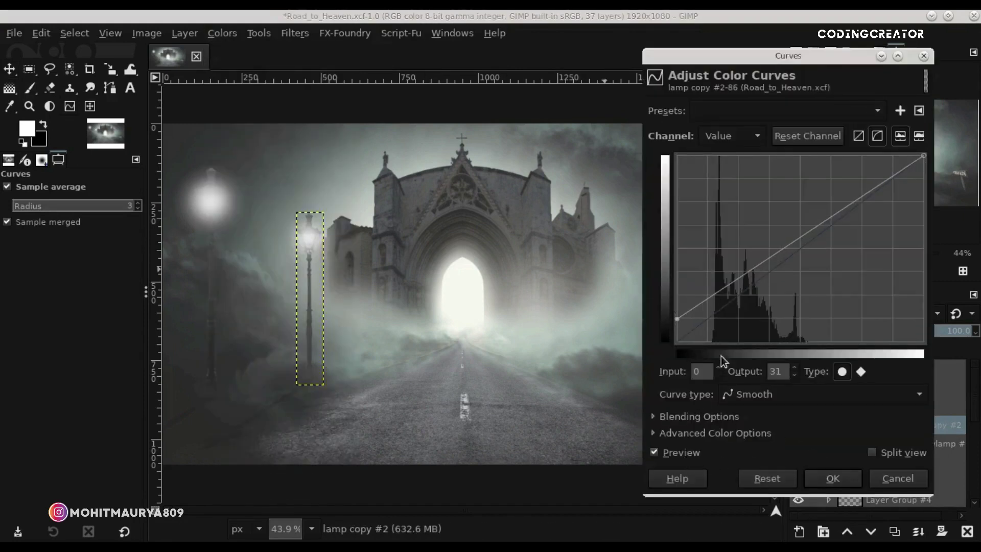
{"action": "left_click_drag", "start_coordinate": [678, 319], "coordinate": [678, 321]}
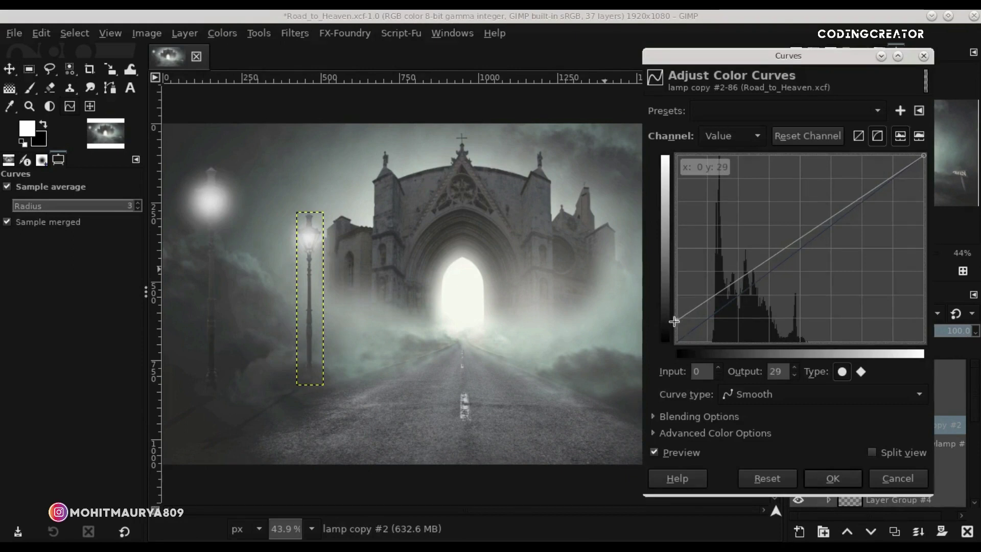
{"action": "left_click", "coordinate": [833, 478]}
Select lamp #2's shadowlamp layer, then collapse the lamp #2 group
{"action": "left_click", "coordinate": [866, 442]}
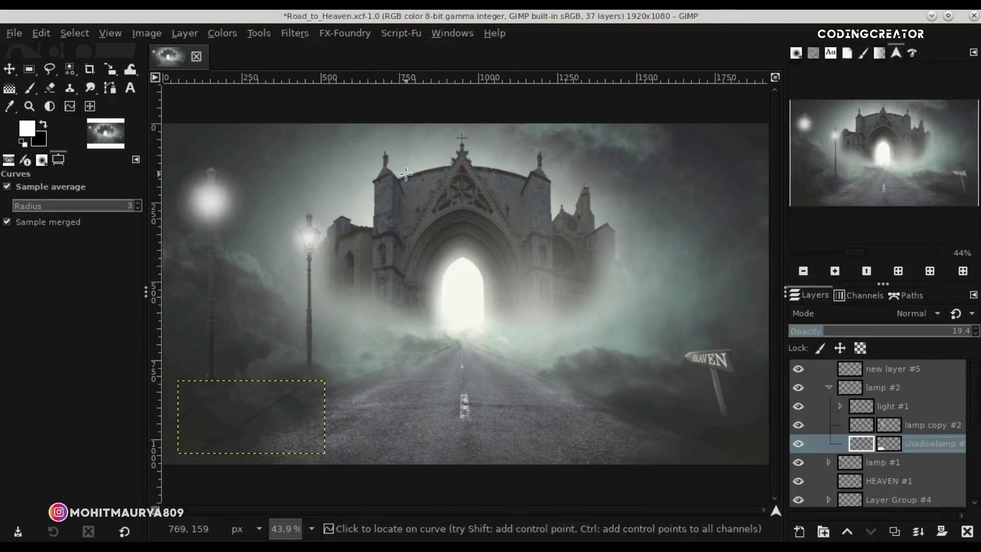
{"action": "left_click", "coordinate": [295, 32]}
{"action": "left_click", "coordinate": [346, 51]}
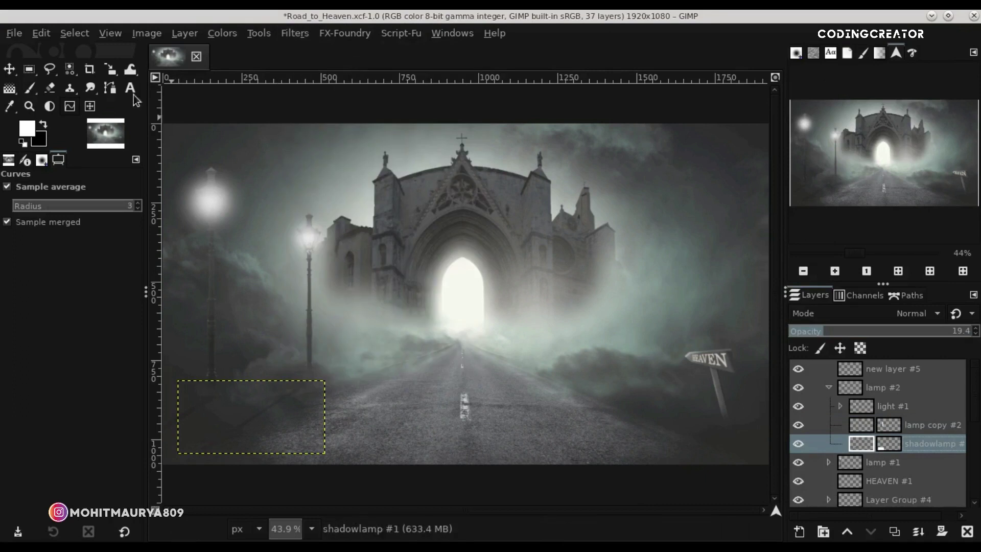
{"action": "left_click", "coordinate": [13, 71]}
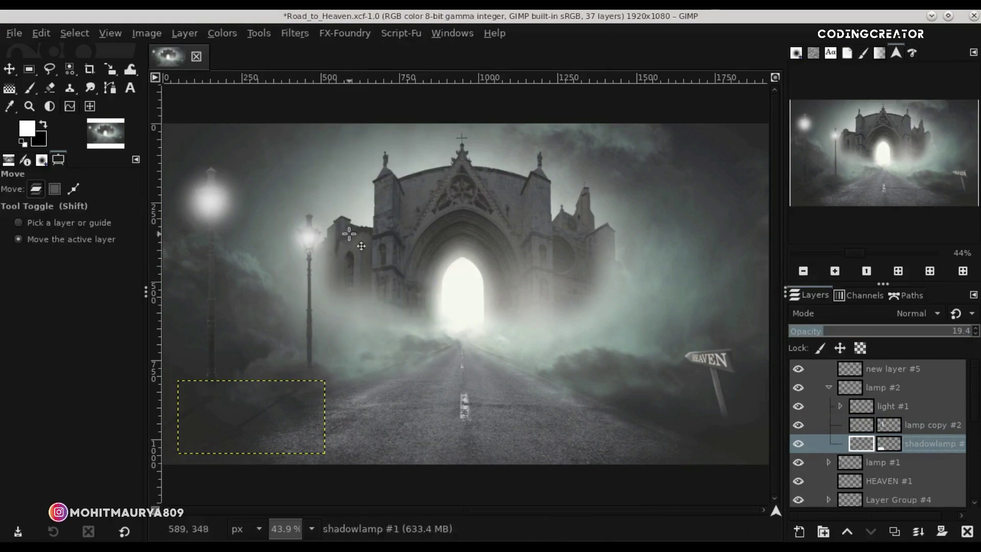
{"action": "left_click", "coordinate": [836, 389]}
Move lamp #2 down-right and scale it to 407×619 px
{"action": "left_click", "coordinate": [843, 370]}
{"action": "left_click", "coordinate": [850, 388]}
{"action": "left_click_drag", "start_coordinate": [310, 322], "coordinate": [327, 339]}
{"action": "left_click", "coordinate": [107, 72]}
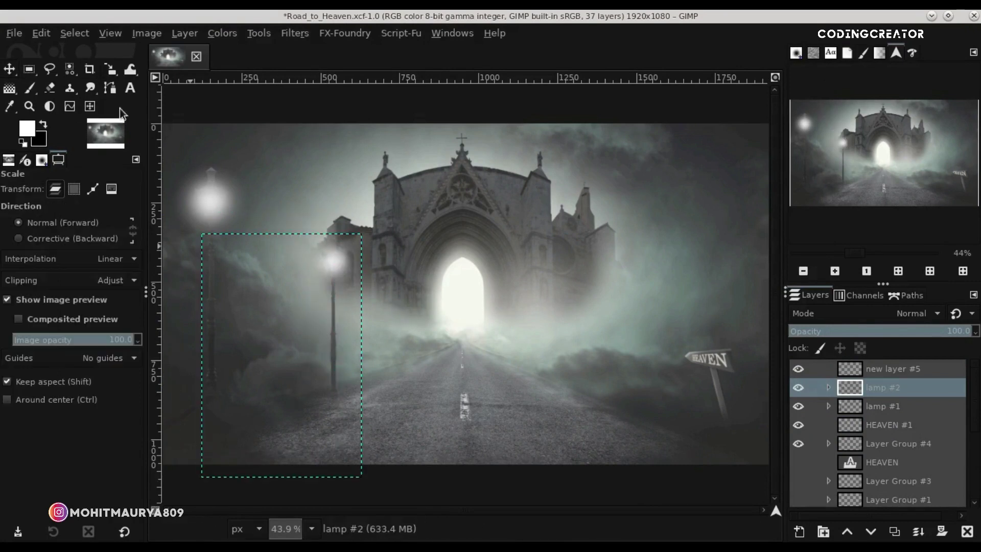
{"action": "left_click", "coordinate": [263, 357]}
{"action": "left_click_drag", "start_coordinate": [223, 448], "coordinate": [231, 437]}
{"action": "left_click_drag", "start_coordinate": [300, 347], "coordinate": [298, 341]}
{"action": "left_click_drag", "start_coordinate": [256, 416], "coordinate": [259, 411]}
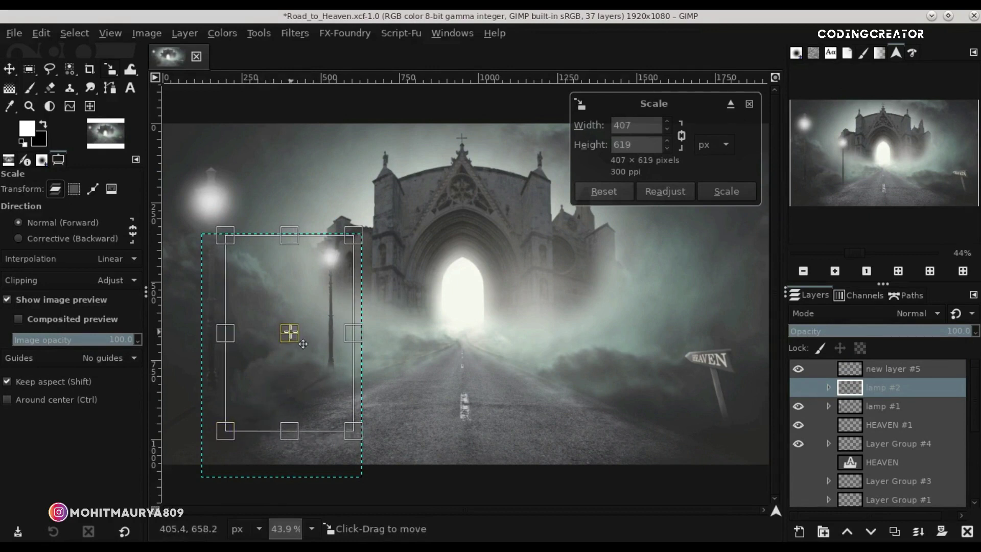
{"action": "key", "text": "Return"}
Reposition lamp #2 along the road and duplicate it as lamp #3
{"action": "left_click", "coordinate": [10, 69]}
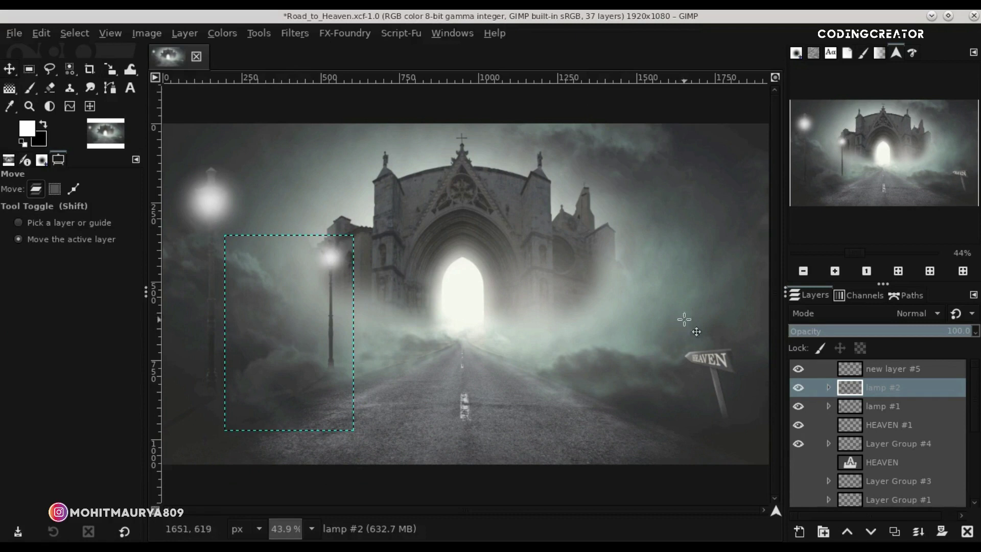
{"action": "left_click", "coordinate": [850, 369]}
{"action": "left_click", "coordinate": [849, 391]}
{"action": "left_click", "coordinate": [798, 387]}
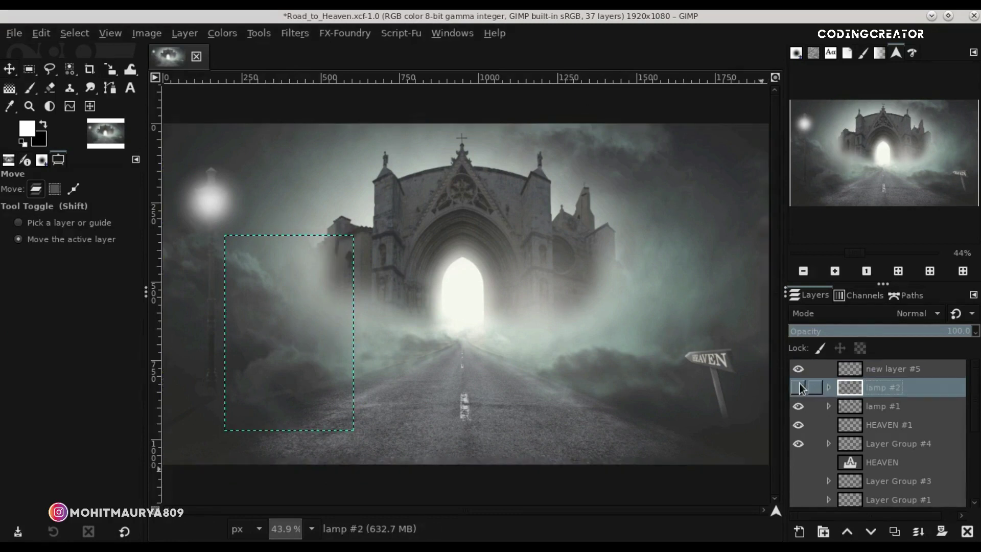
{"action": "left_click", "coordinate": [868, 406]}
{"action": "left_click", "coordinate": [873, 387]}
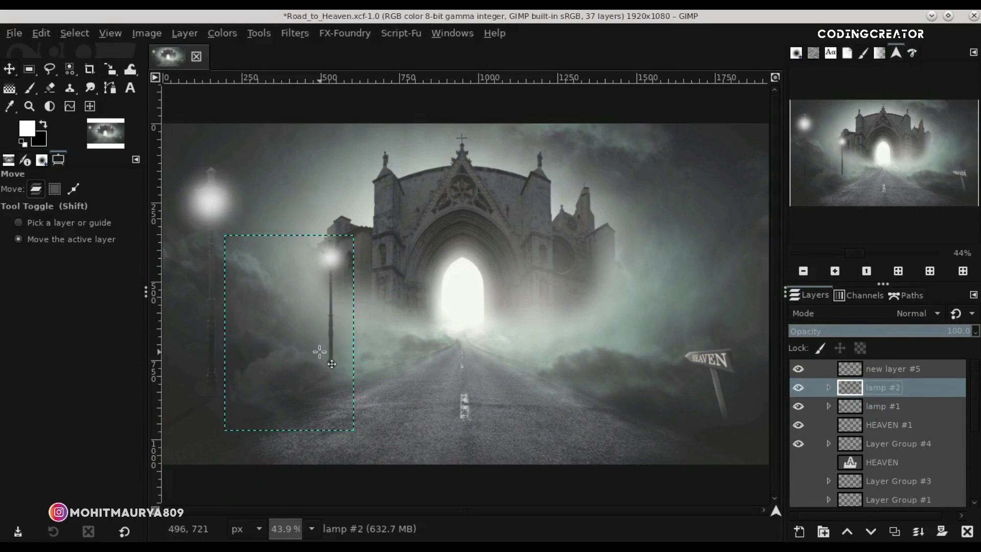
{"action": "left_click_drag", "start_coordinate": [280, 350], "coordinate": [366, 354]}
{"action": "left_click", "coordinate": [894, 531]}
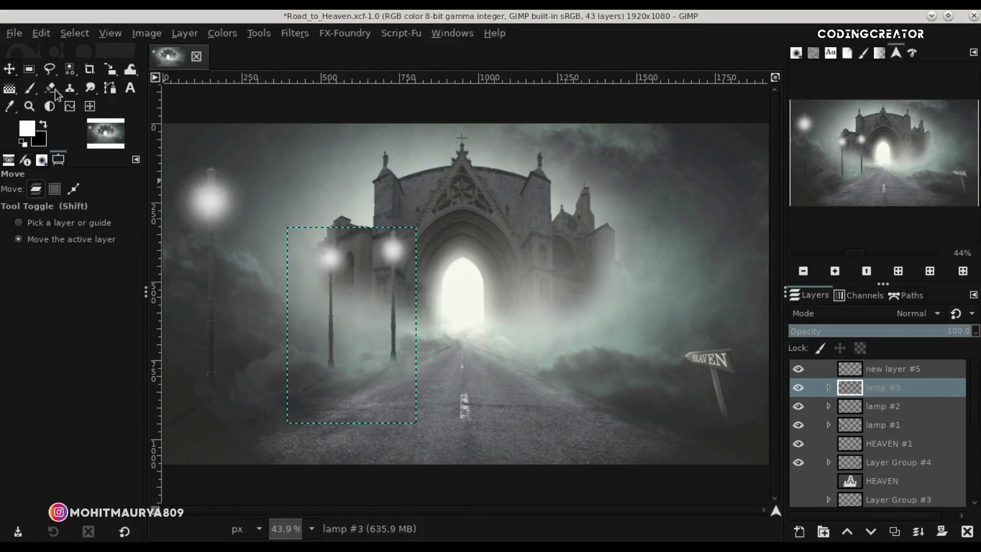
Shrink lamp #3 to 244×372 px and shift it right
{"action": "left_click", "coordinate": [110, 69]}
{"action": "left_click", "coordinate": [351, 270]}
{"action": "mouse_move", "coordinate": [429, 251]}
{"action": "left_mouse_down"}
{"action": "mouse_move", "coordinate": [364, 320]}
{"action": "mouse_move", "coordinate": [378, 325]}
{"action": "left_mouse_up"}
{"action": "left_click_drag", "start_coordinate": [422, 272], "coordinate": [383, 344]}
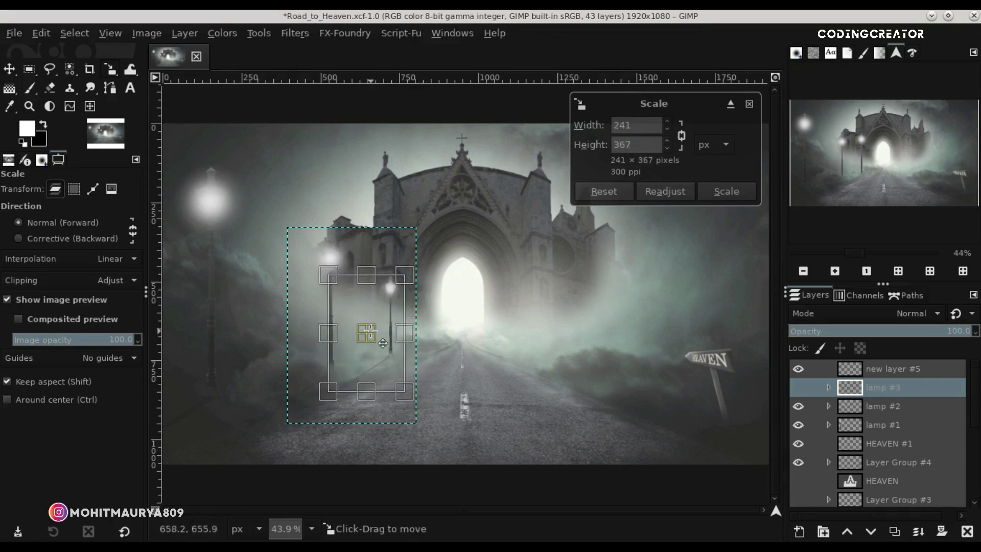
{"action": "left_click_drag", "start_coordinate": [339, 307], "coordinate": [338, 309]}
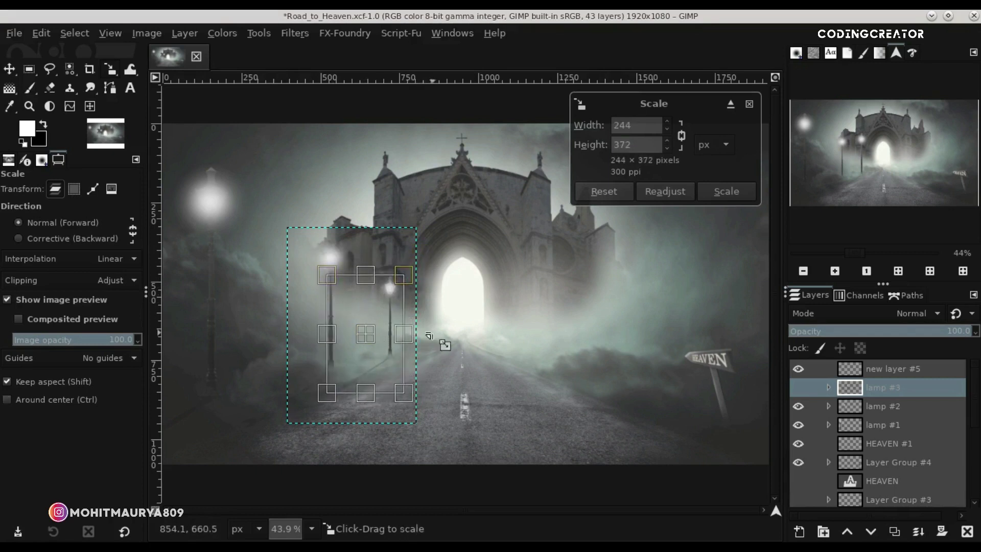
{"action": "key", "text": "Return"}
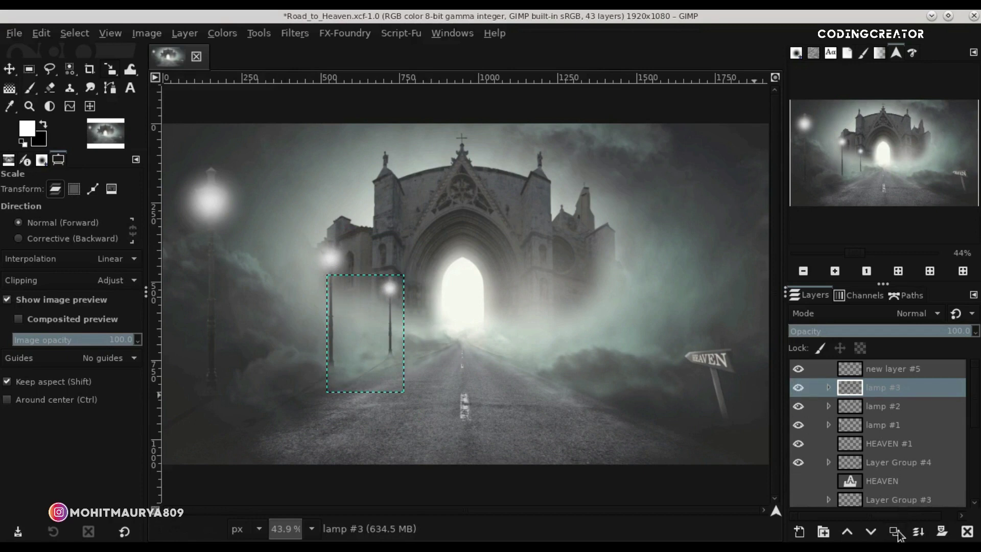
Duplicate lamp #3 as lamp #4, move it toward the gate and scale it to 171×258 px
{"action": "left_click", "coordinate": [895, 531]}
{"action": "left_click", "coordinate": [9, 69]}
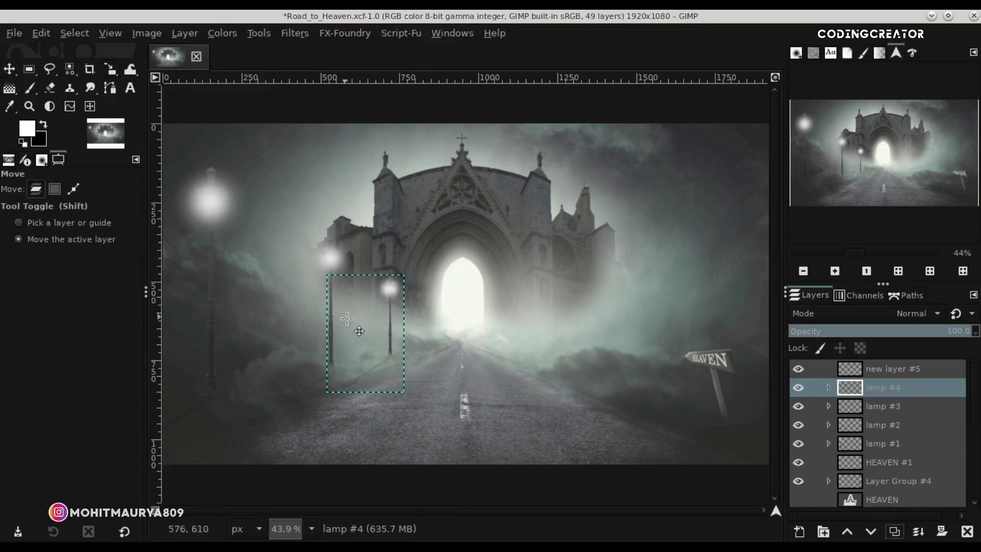
{"action": "left_click_drag", "start_coordinate": [383, 358], "coordinate": [424, 349]}
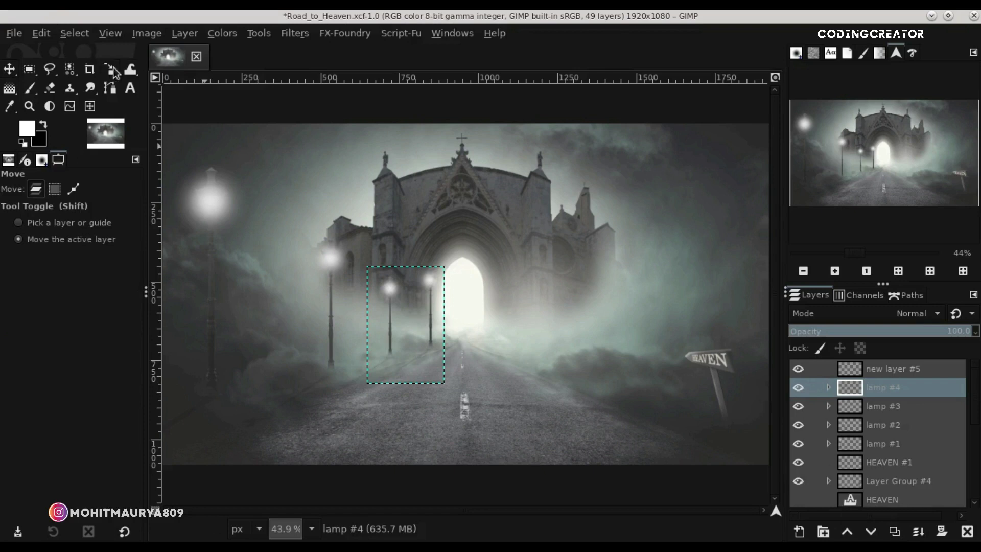
{"action": "left_click", "coordinate": [112, 69]}
{"action": "left_click", "coordinate": [426, 325]}
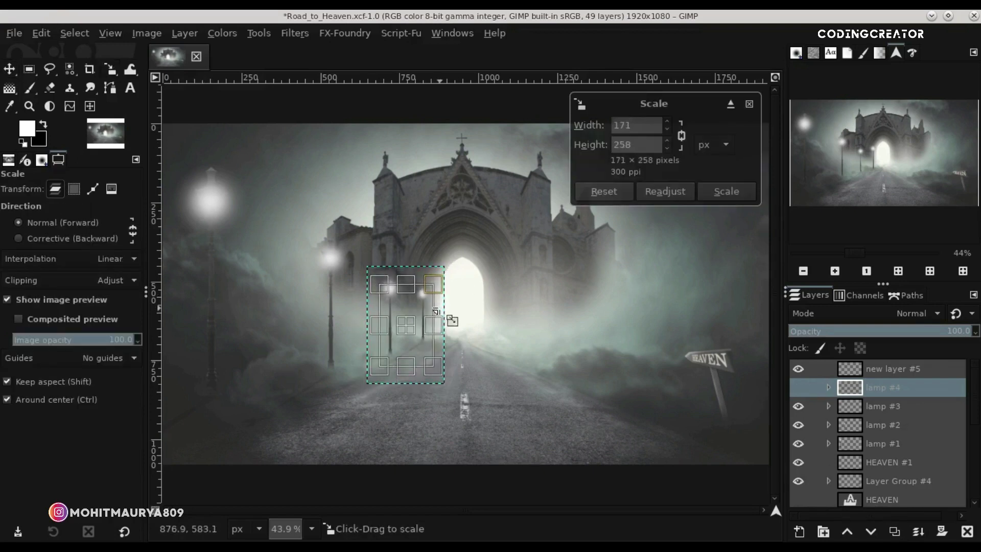
{"action": "left_click", "coordinate": [421, 352]}
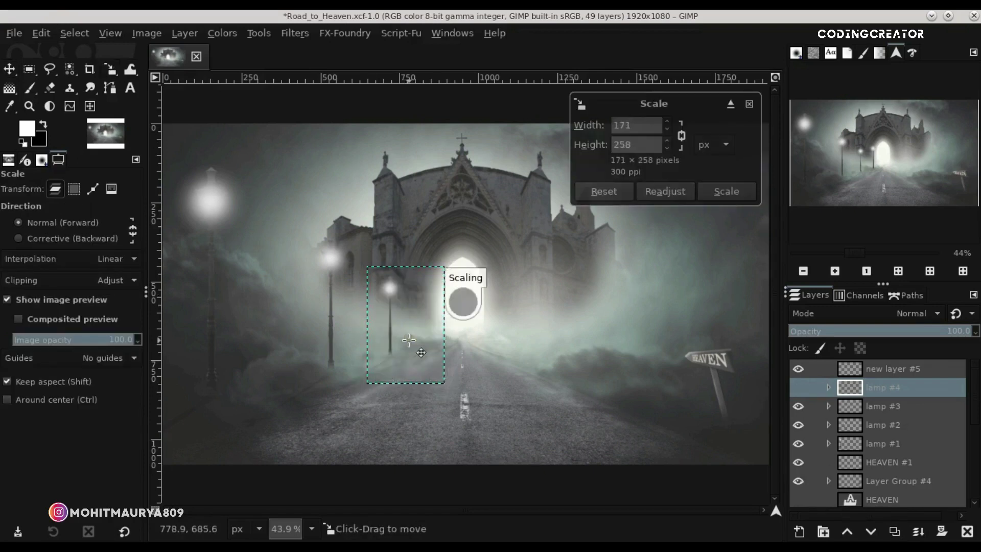
{"action": "left_click", "coordinate": [10, 70]}
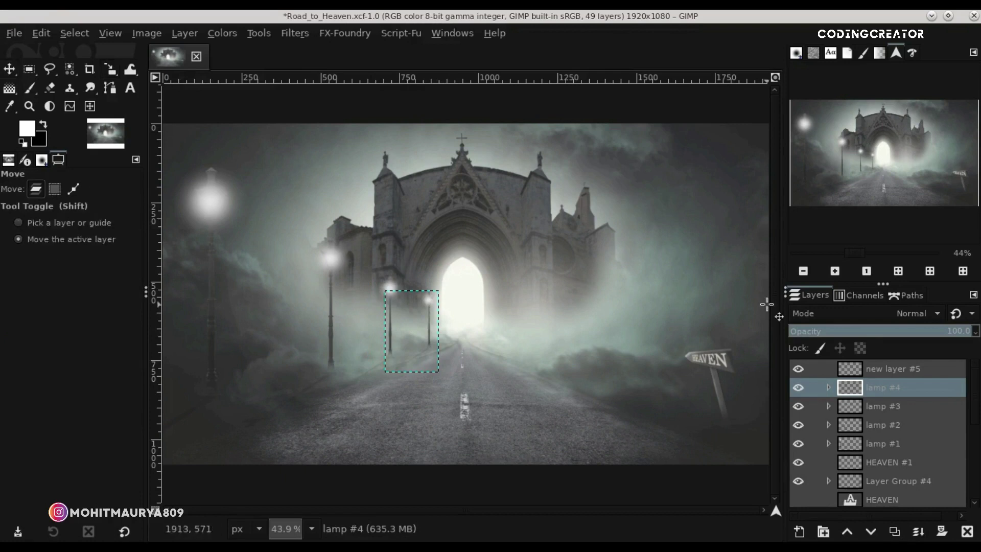
{"action": "left_click", "coordinate": [849, 369]}
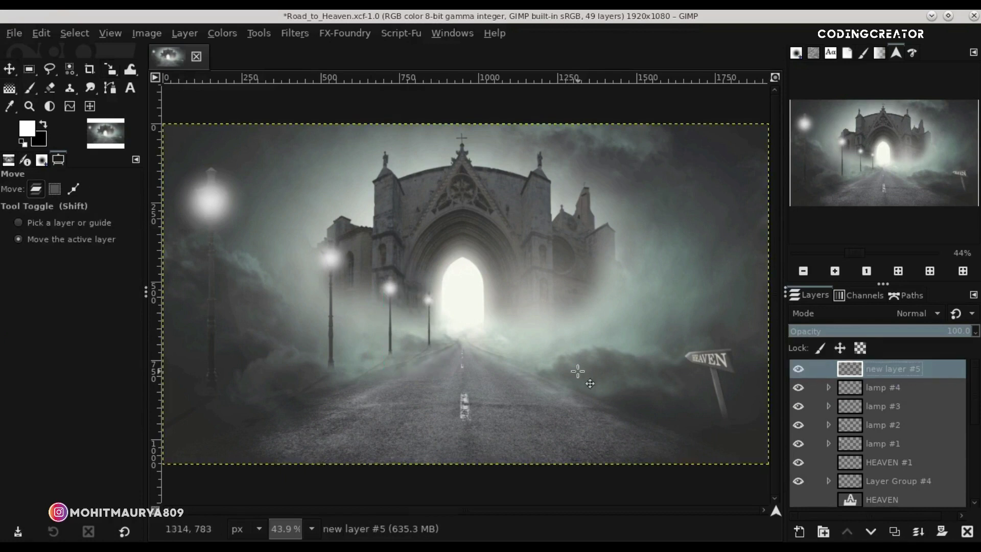
Nudge lamps #4 and #3 slightly left, and shift lamp #1 right
{"action": "left_click", "coordinate": [854, 389]}
{"action": "left_click_drag", "start_coordinate": [404, 329], "coordinate": [367, 335]}
{"action": "left_click", "coordinate": [882, 406]}
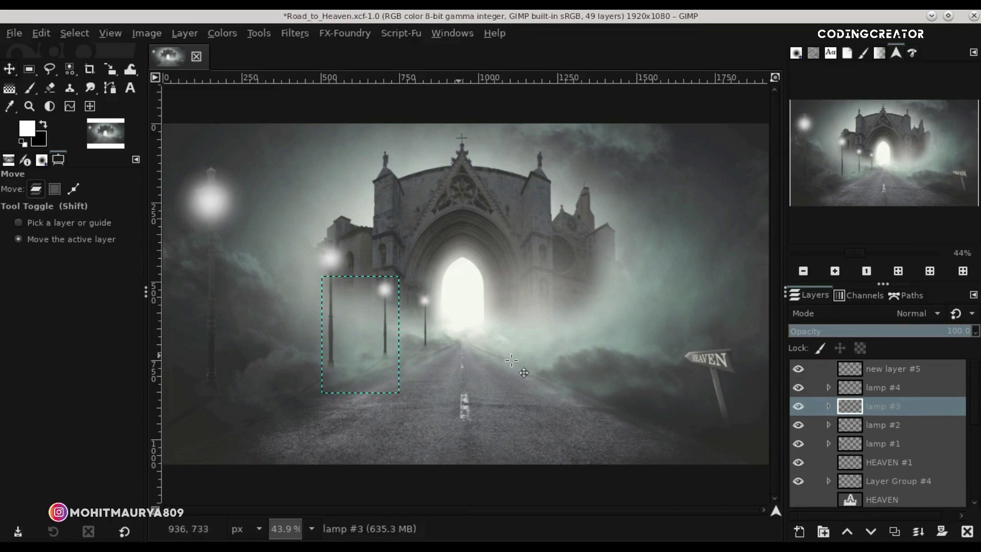
{"action": "left_click", "coordinate": [857, 369]}
{"action": "left_click", "coordinate": [867, 445]}
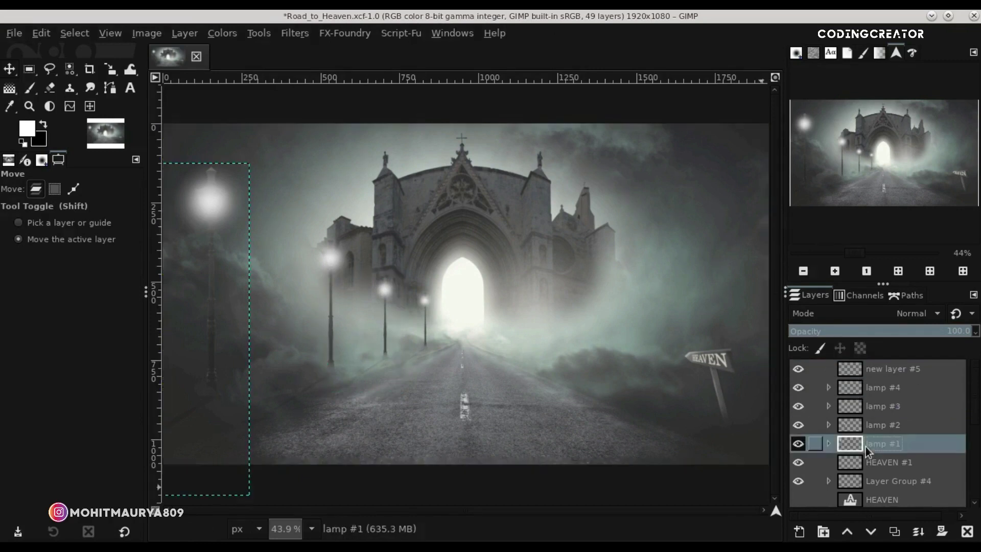
{"action": "key", "text": "Right"}
{"action": "key", "text": "Right"}
{"action": "key", "text": "Right"}
{"action": "key", "text": "Right"}
{"action": "key", "text": "Right"}
{"action": "key", "text": "Right"}
{"action": "key", "text": "Right"}
{"action": "key", "text": "Right"}
{"action": "key", "text": "Right"}
{"action": "key", "text": "Right"}
{"action": "key", "text": "Right"}
{"action": "key", "text": "Right"}
{"action": "key", "text": "Right"}
{"action": "key", "text": "Right"}
{"action": "key", "text": "Right"}
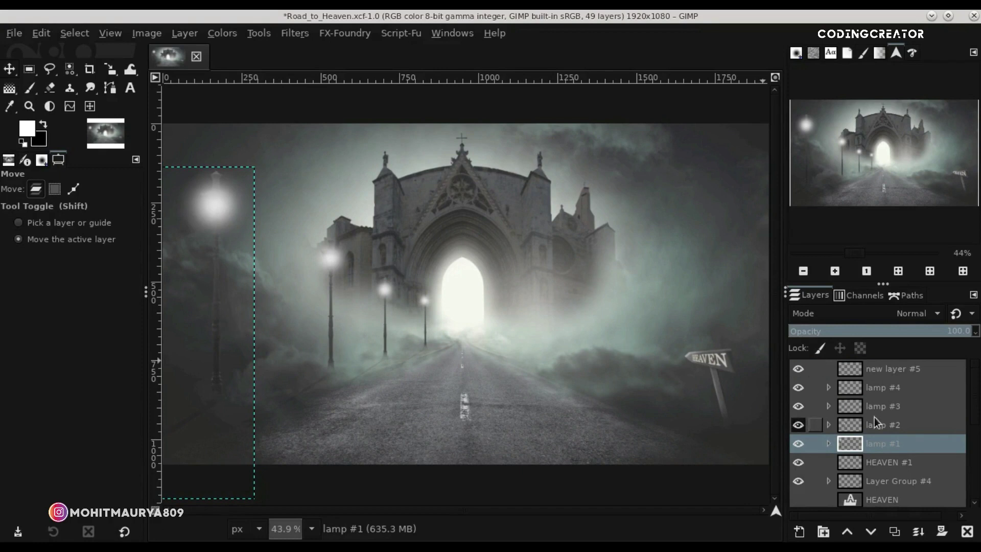
Check lamp #4's shadow mask and expand the lamp #2 group
{"action": "left_click", "coordinate": [850, 387]}
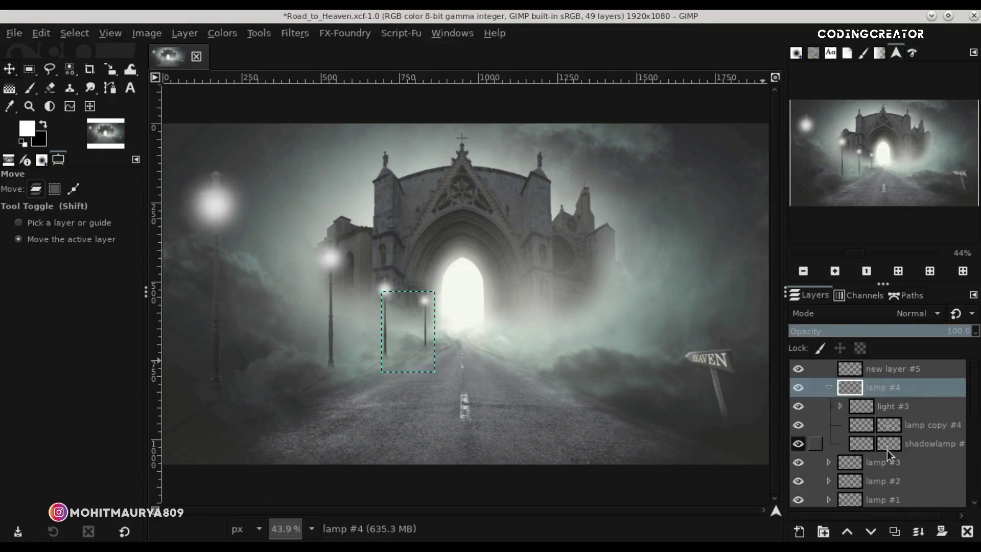
{"action": "left_click", "coordinate": [888, 444]}
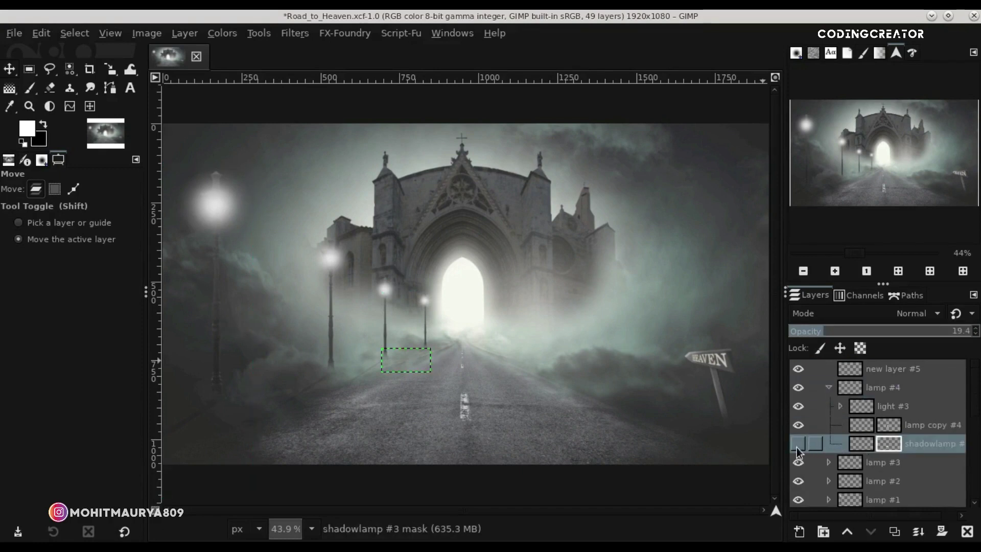
{"action": "left_click", "coordinate": [829, 387]}
{"action": "left_click", "coordinate": [850, 429]}
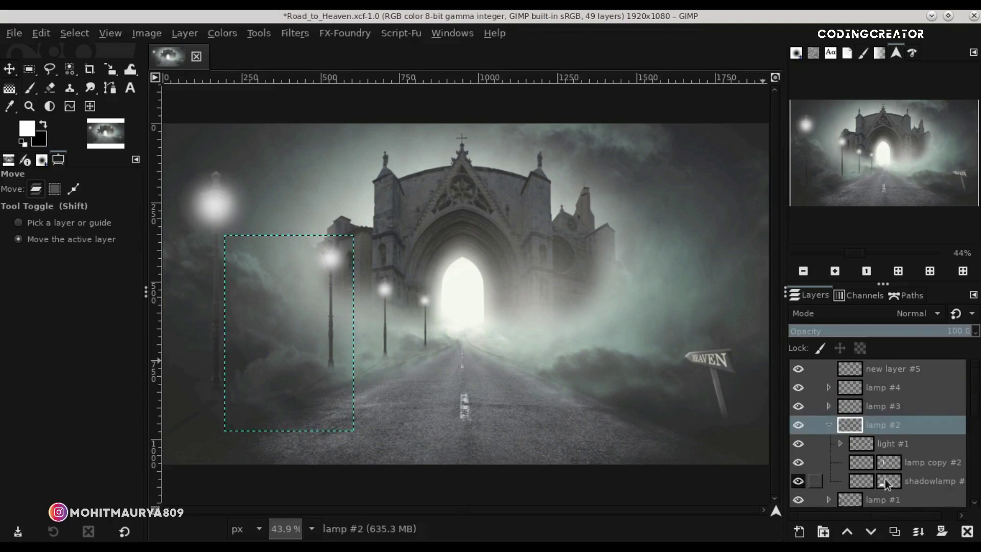
Paint lamp #2's shadowlamp mask with a black brush at 39.3% opacity, size 245
{"action": "left_click", "coordinate": [888, 483]}
{"action": "left_click", "coordinate": [31, 90]}
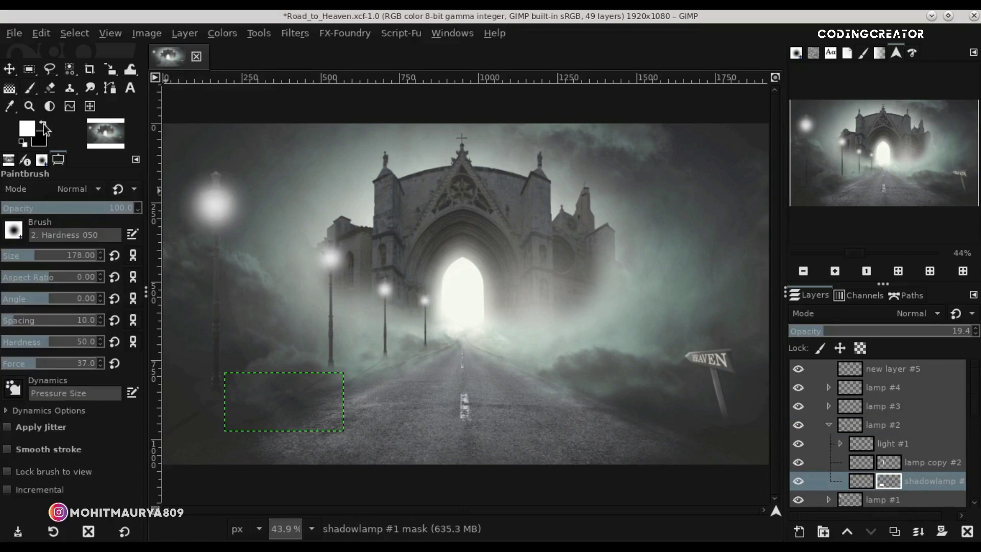
{"action": "left_click", "coordinate": [44, 124]}
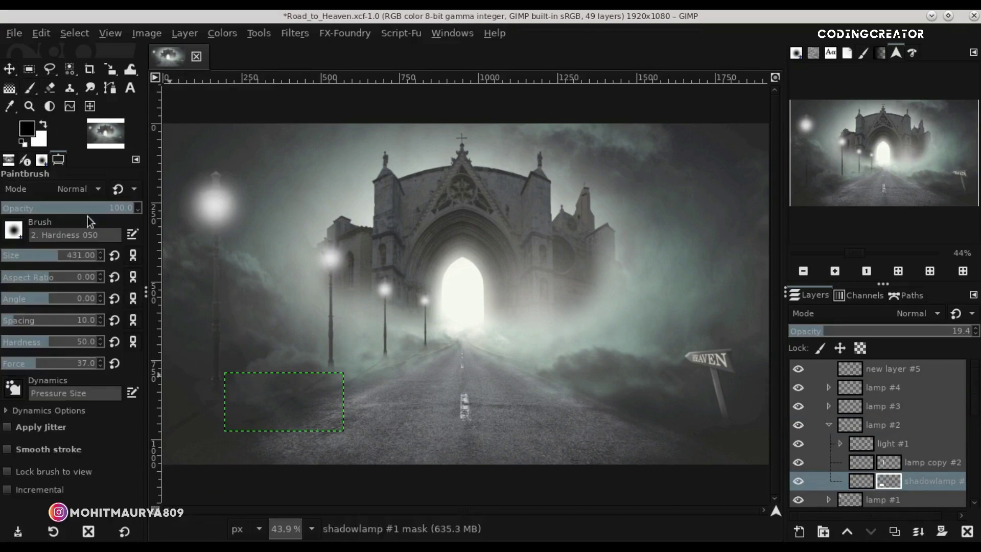
{"action": "left_click", "coordinate": [54, 207]}
{"action": "left_click_drag", "start_coordinate": [48, 262], "coordinate": [32, 262]}
{"action": "scroll", "coordinate": [254, 443], "scroll_direction": "up", "scroll_amount": 2}
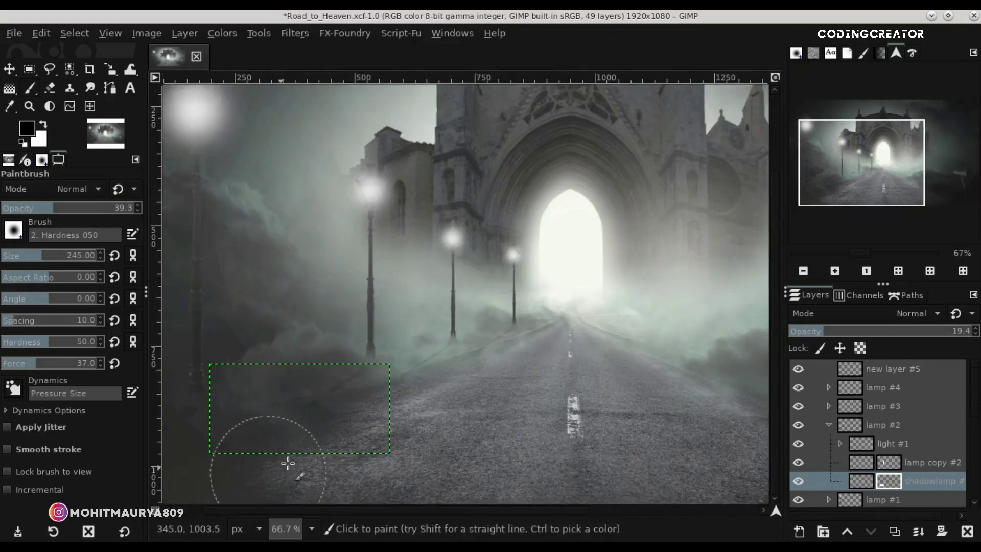
Fade the shadow masks of lamps #3 and #4, reducing the brush to size 110
{"action": "left_click", "coordinate": [829, 425]}
{"action": "left_click", "coordinate": [805, 409]}
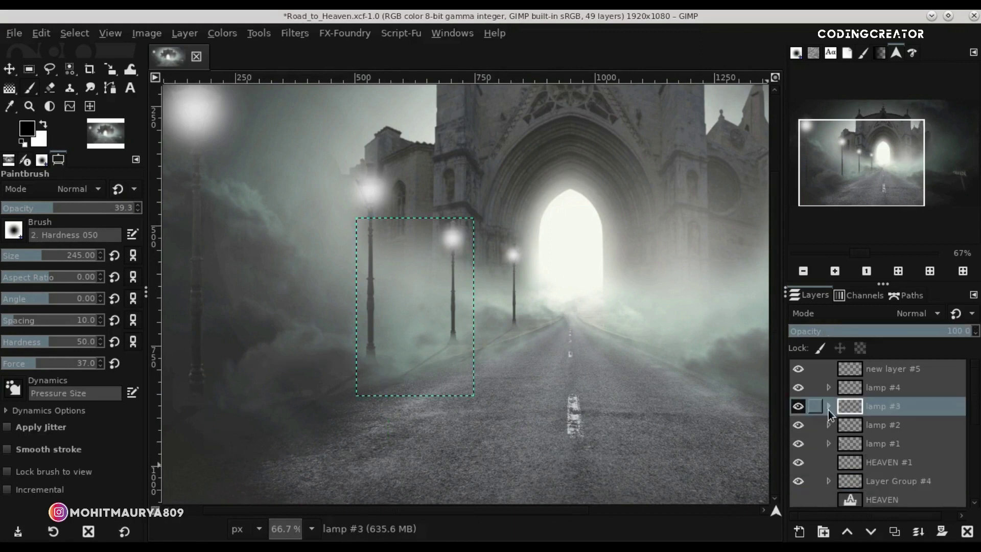
{"action": "left_click", "coordinate": [892, 462]}
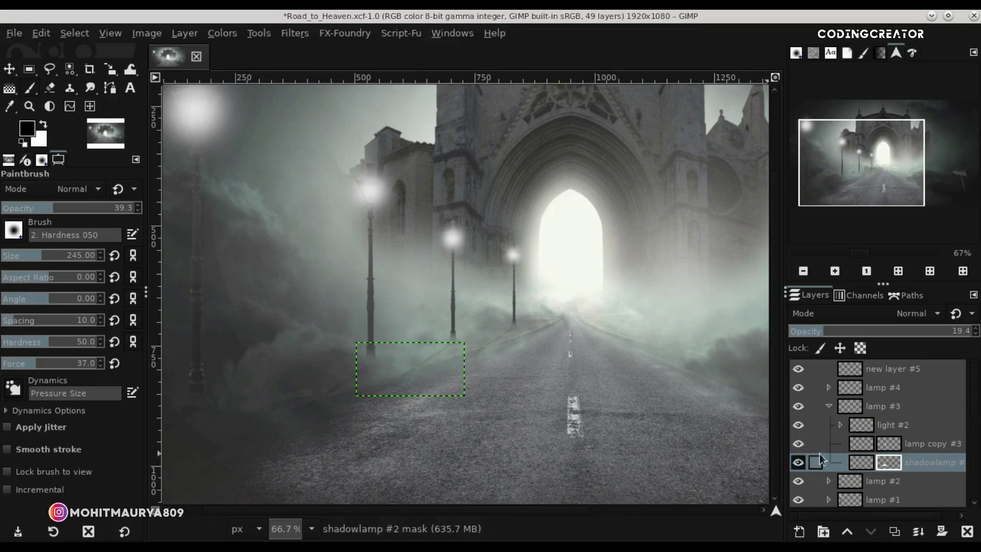
{"action": "left_click", "coordinate": [829, 406]}
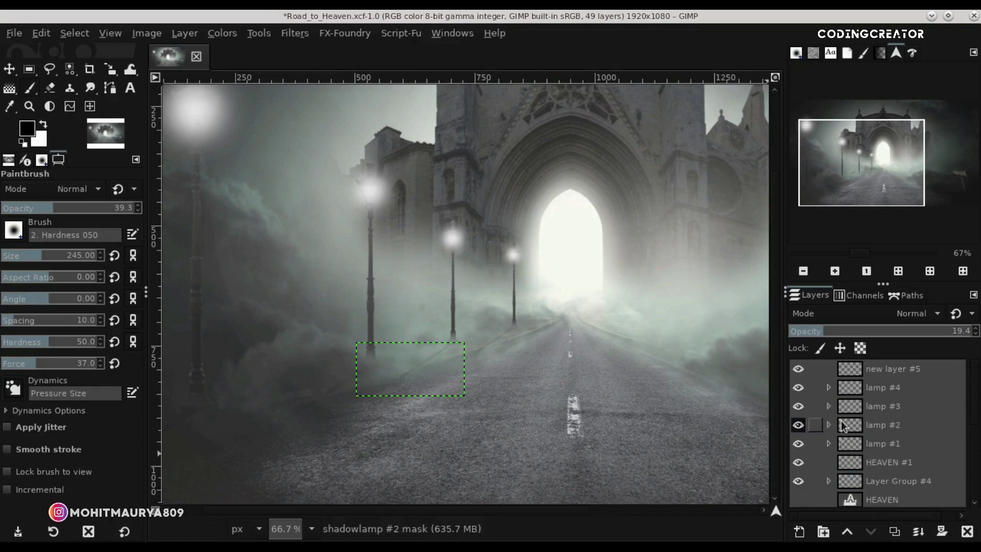
{"action": "left_click", "coordinate": [829, 387]}
{"action": "left_click", "coordinate": [889, 444]}
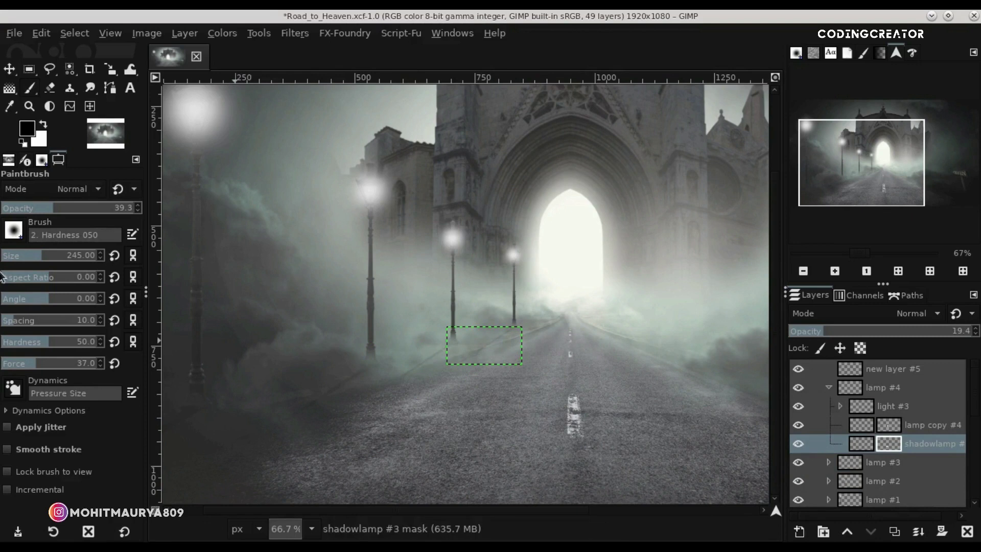
{"action": "left_click", "coordinate": [24, 256]}
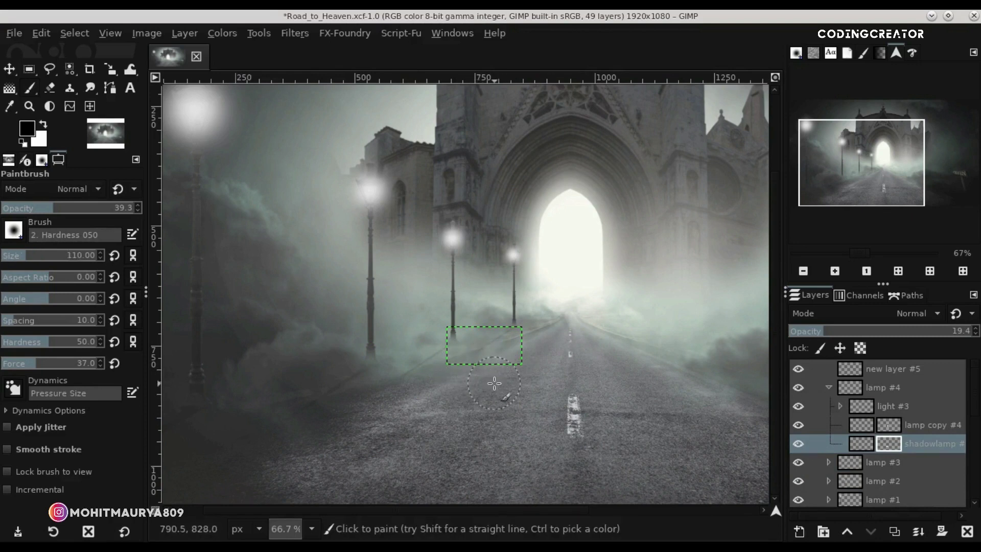
Collapse the lamp groups and select the lamp copy #3 layer
{"action": "left_click", "coordinate": [10, 68]}
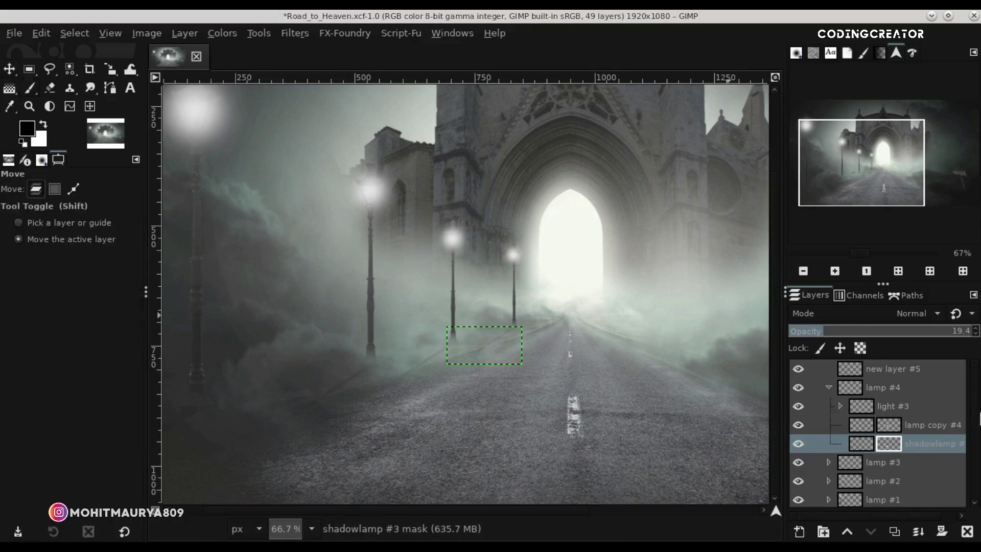
{"action": "left_click", "coordinate": [840, 406]}
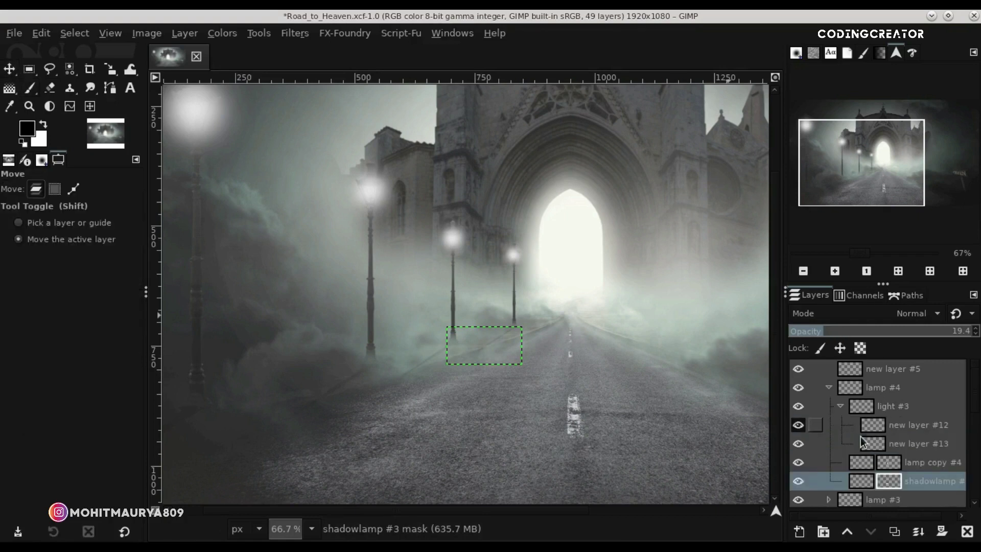
{"action": "left_click", "coordinate": [841, 406]}
{"action": "left_click", "coordinate": [830, 388]}
{"action": "left_click", "coordinate": [825, 409]}
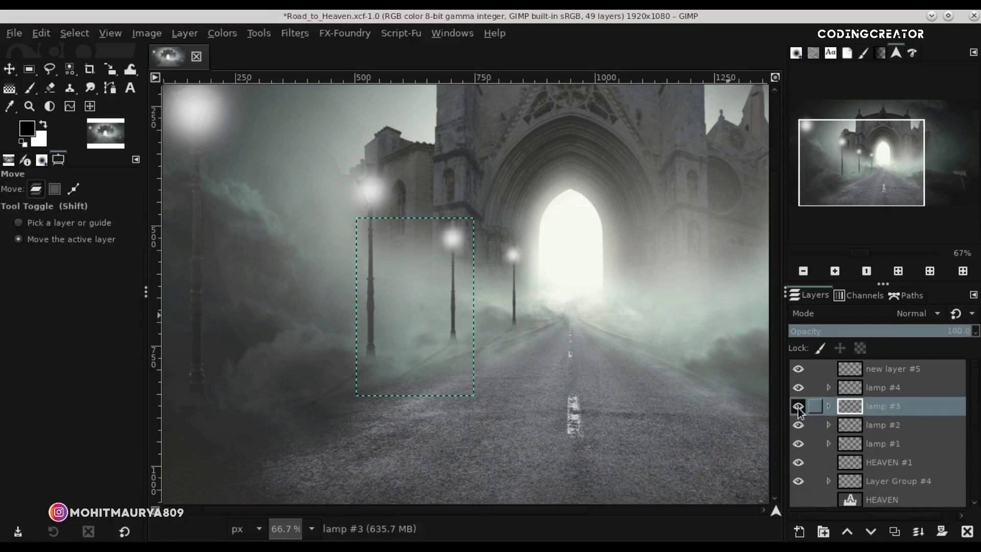
{"action": "left_click", "coordinate": [829, 407]}
{"action": "left_click", "coordinate": [859, 443]}
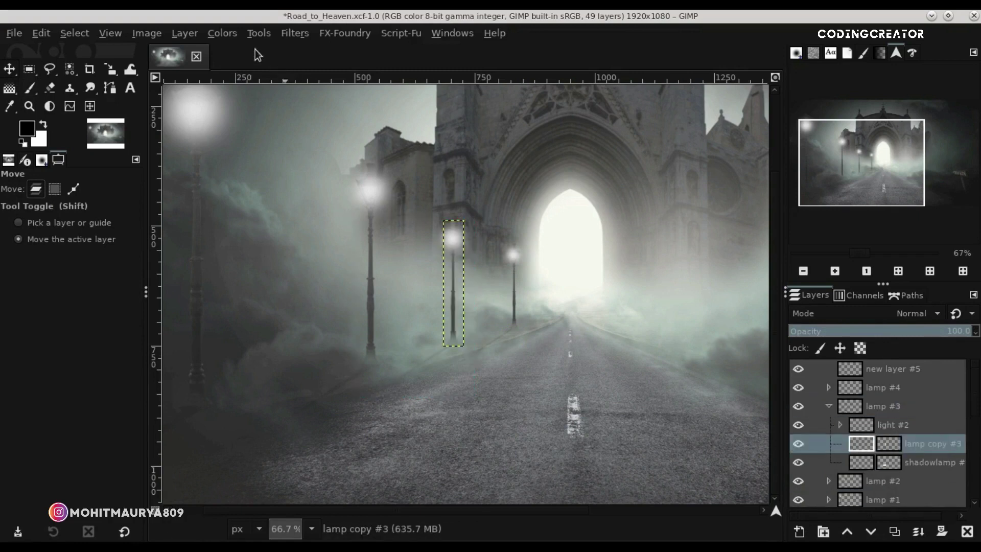
Lift lamp copy #3's black point to about 49 with Curves
{"action": "left_click", "coordinate": [231, 34]}
{"action": "left_click", "coordinate": [262, 189]}
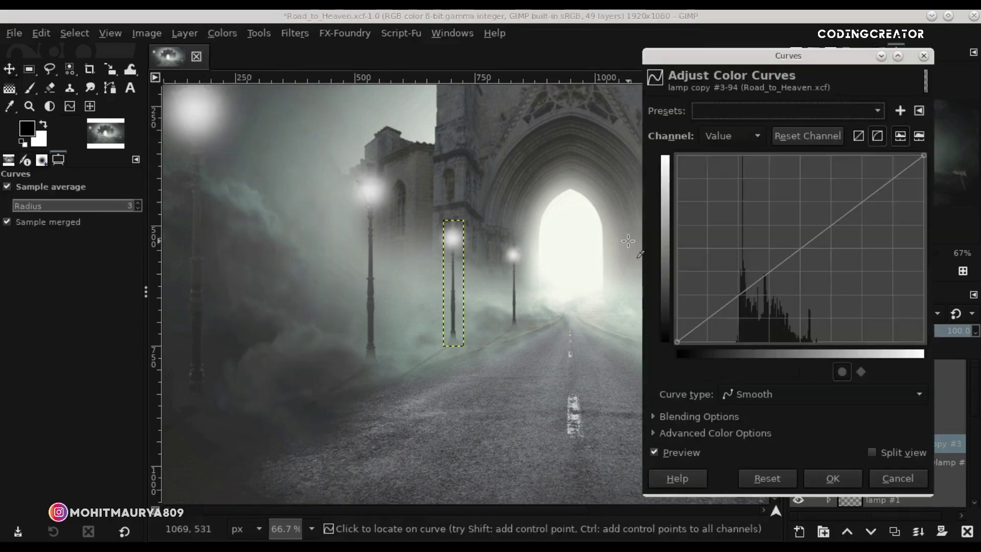
{"action": "left_click_drag", "start_coordinate": [684, 333], "coordinate": [672, 304]}
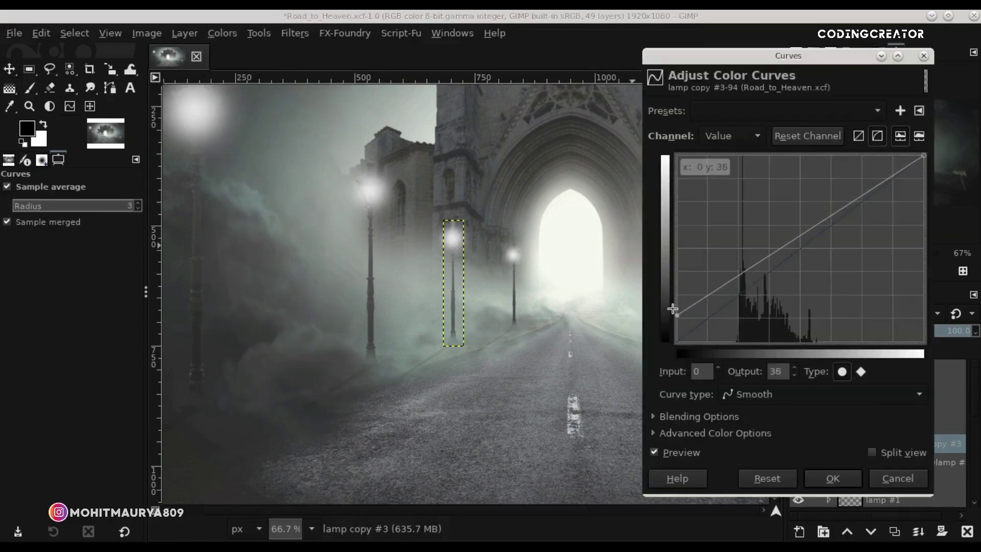
{"action": "left_click_drag", "start_coordinate": [672, 303], "coordinate": [672, 300]}
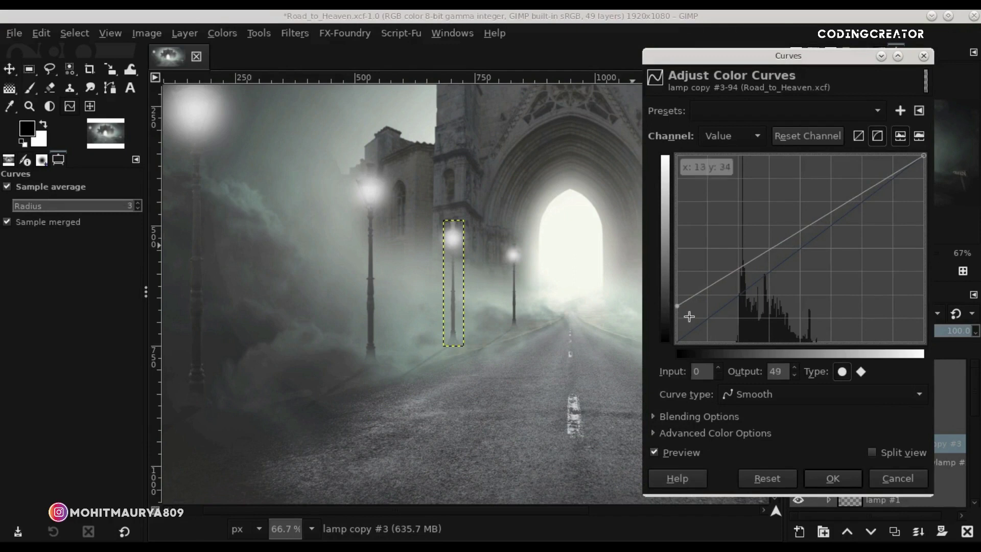
{"action": "left_click", "coordinate": [831, 478]}
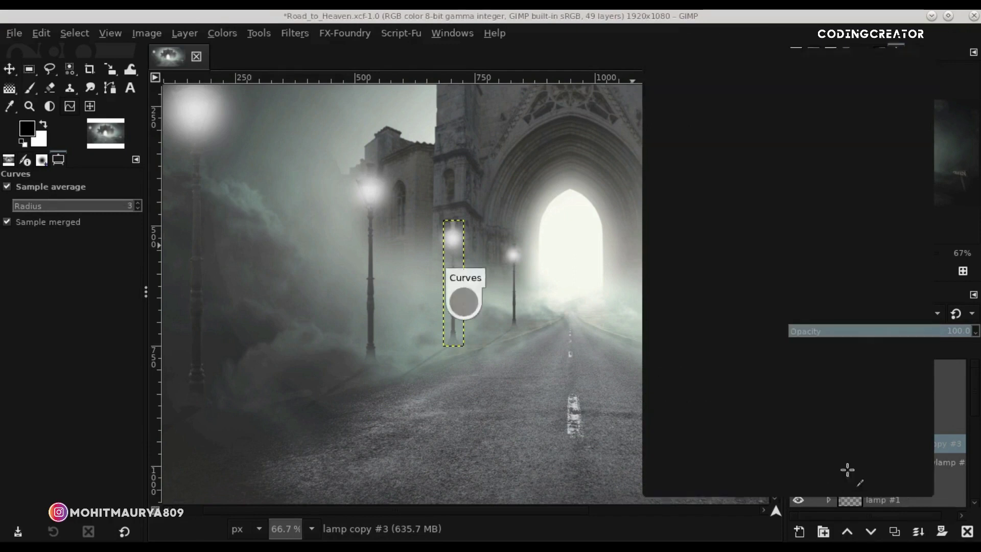
Repeat the Curves on lamp #3's shadowlamp layer, then select lamp copy #4
{"action": "left_click", "coordinate": [863, 463]}
{"action": "left_click", "coordinate": [291, 32]}
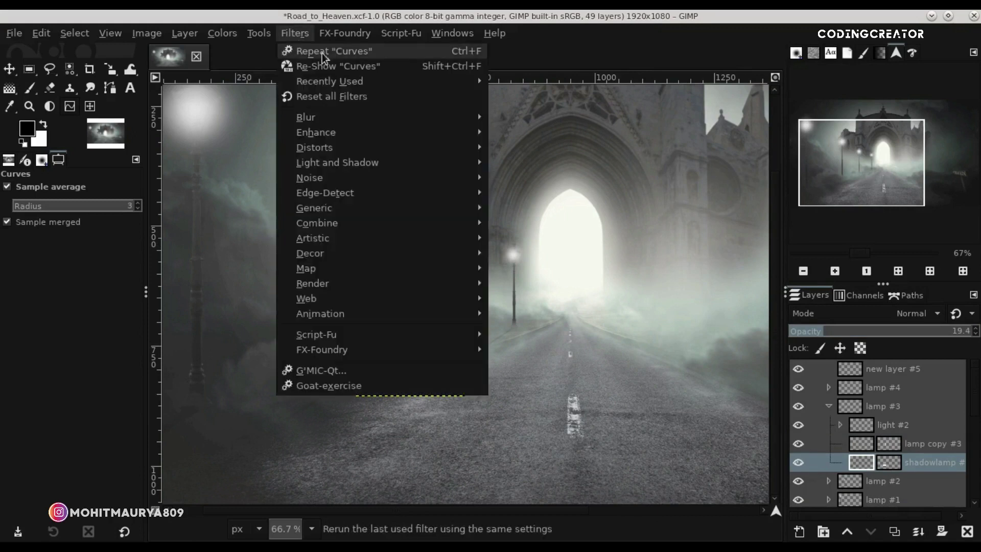
{"action": "left_click", "coordinate": [347, 53]}
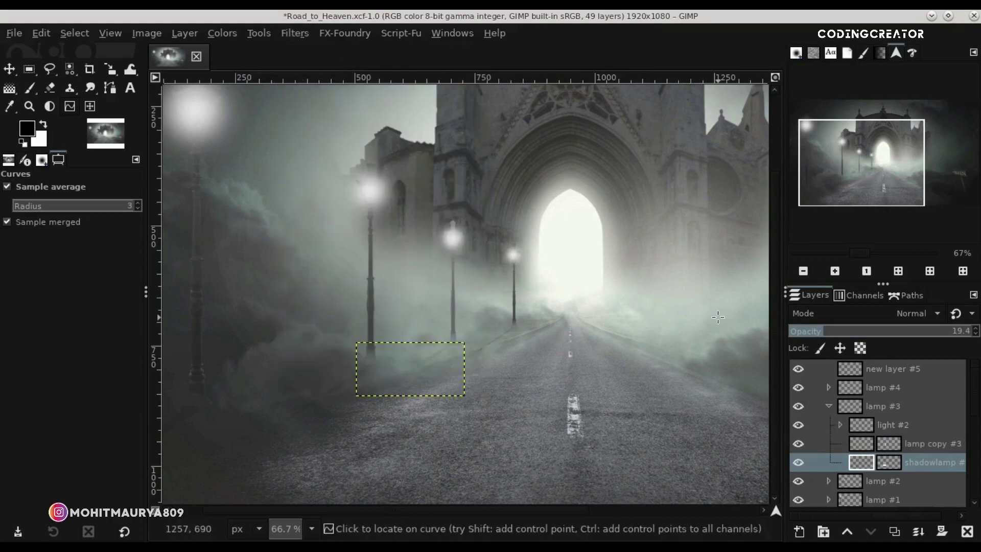
{"action": "left_click", "coordinate": [829, 406]}
{"action": "left_click", "coordinate": [841, 388]}
{"action": "left_click", "coordinate": [829, 388]}
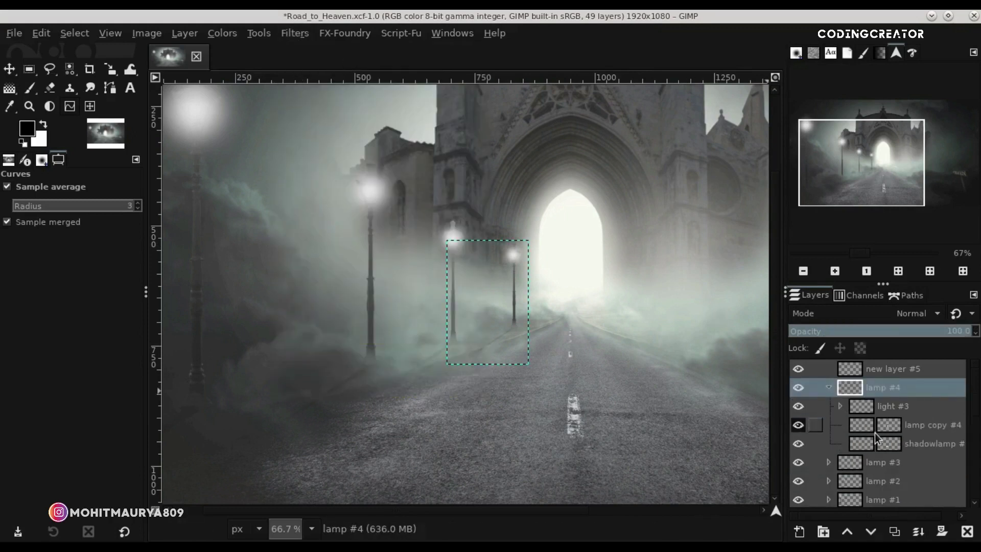
{"action": "left_click", "coordinate": [865, 430]}
Lift lamp copy #4's black point to about 52 with Curves
{"action": "left_click", "coordinate": [222, 34]}
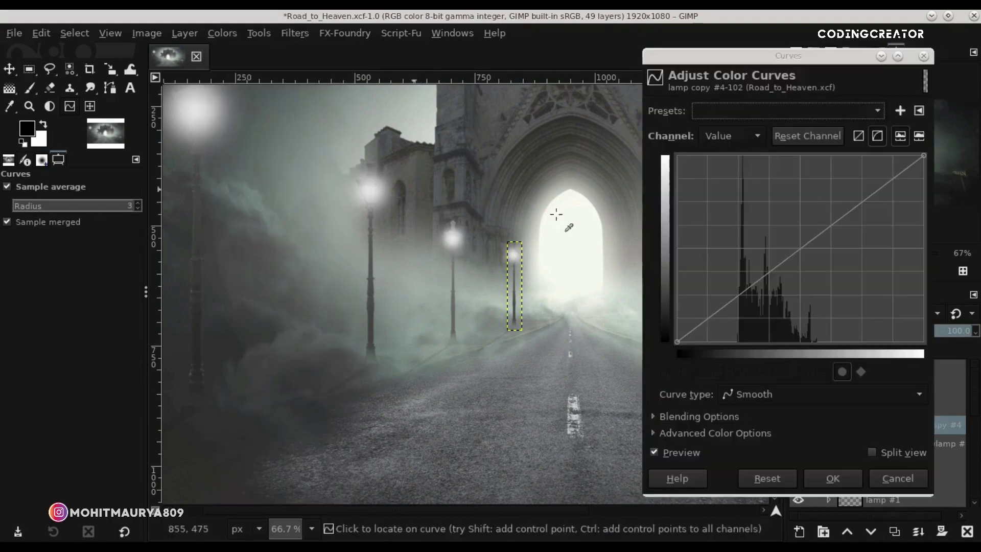
{"action": "left_click", "coordinate": [270, 187]}
{"action": "mouse_move", "coordinate": [675, 338]}
{"action": "left_mouse_down"}
{"action": "mouse_move", "coordinate": [659, 229]}
{"action": "mouse_move", "coordinate": [663, 279]}
{"action": "left_mouse_up"}
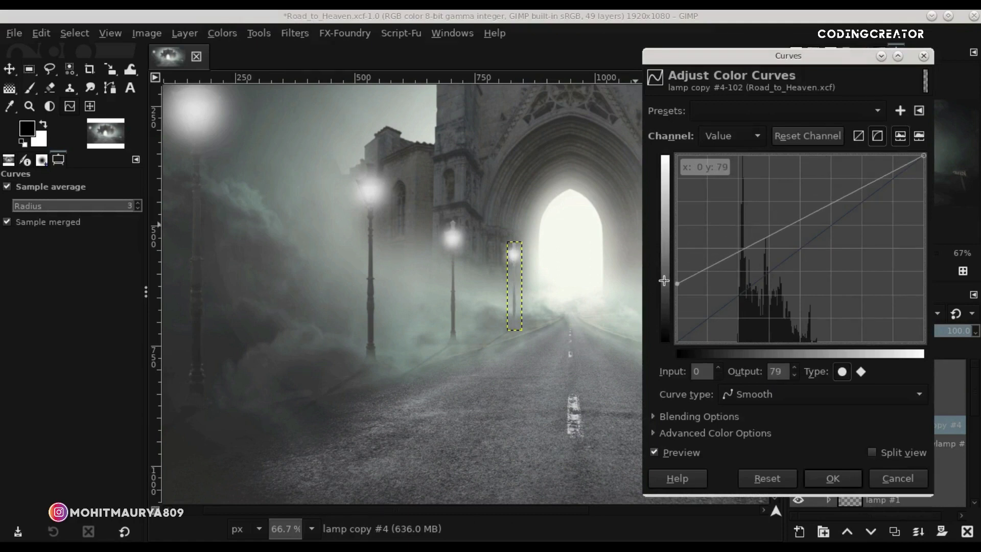
{"action": "left_click", "coordinate": [682, 452]}
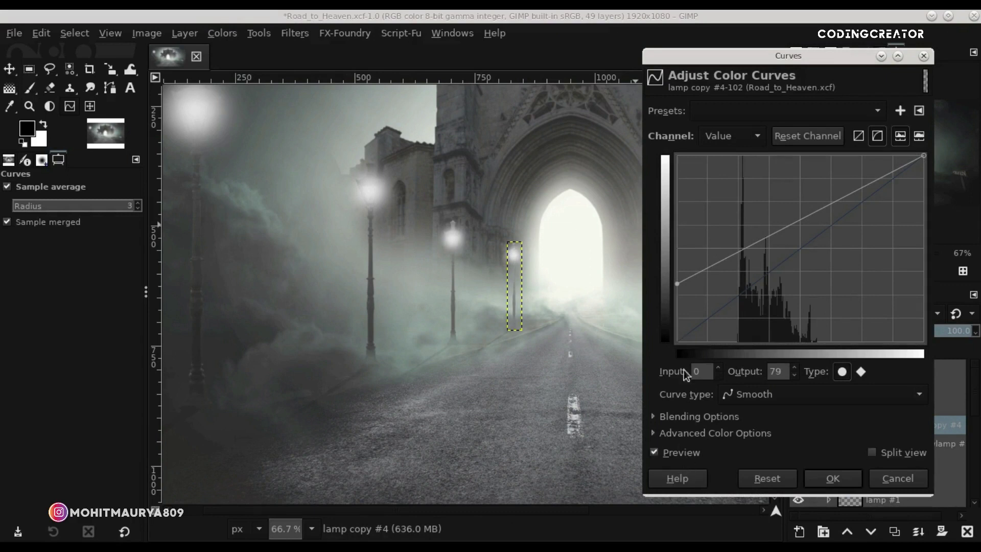
{"action": "left_click_drag", "start_coordinate": [677, 284], "coordinate": [672, 304]}
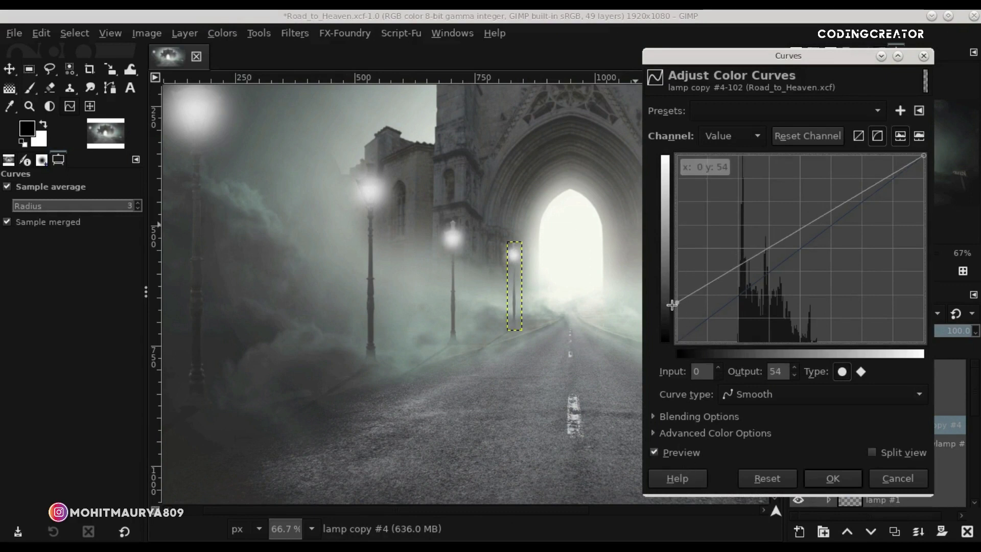
{"action": "left_click", "coordinate": [833, 478]}
Repeat the Curves on the shadowlamp #3 layer and collapse the lamp #4 group
{"action": "left_click", "coordinate": [863, 443]}
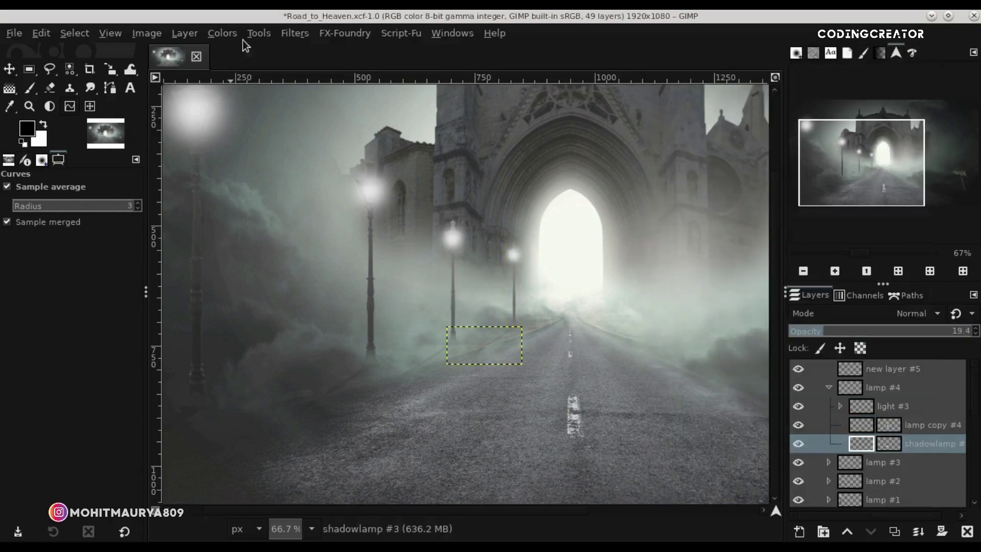
{"action": "left_click", "coordinate": [294, 33]}
{"action": "left_click", "coordinate": [332, 49]}
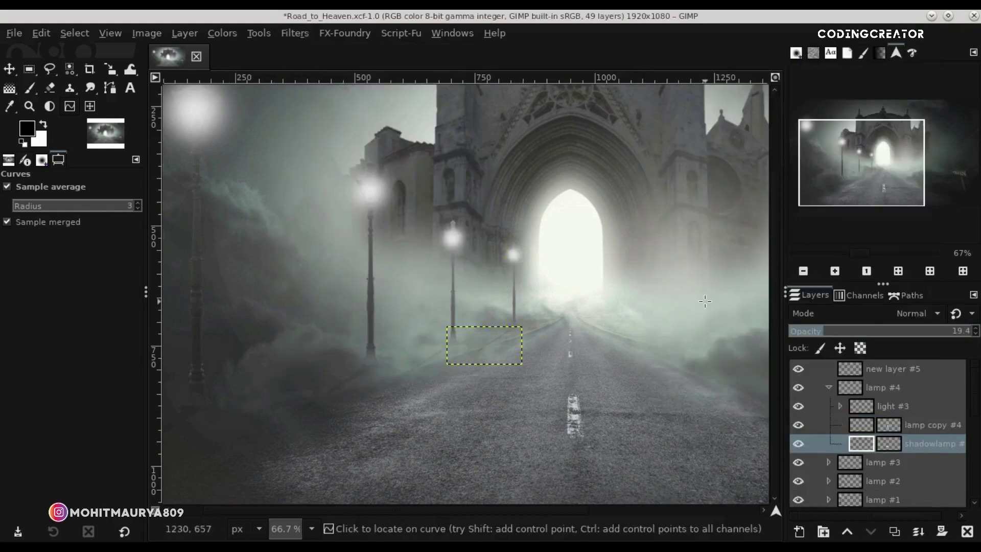
{"action": "left_click", "coordinate": [829, 387]}
{"action": "left_click", "coordinate": [869, 368]}
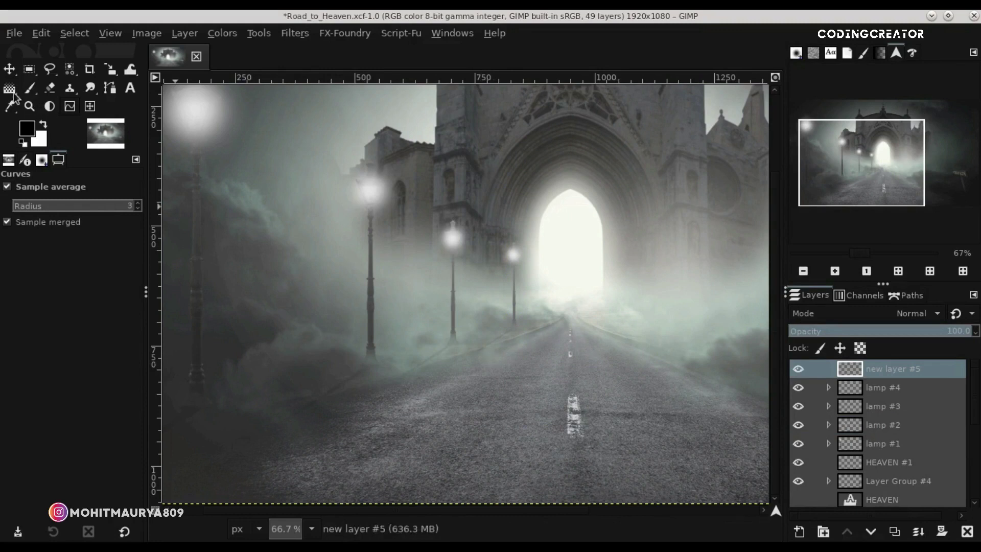
Fit the image in the window and save Road_to_Heaven.xcf
{"action": "left_click", "coordinate": [9, 69]}
{"action": "scroll", "coordinate": [433, 310], "scroll_direction": "down", "scroll_amount": 3}
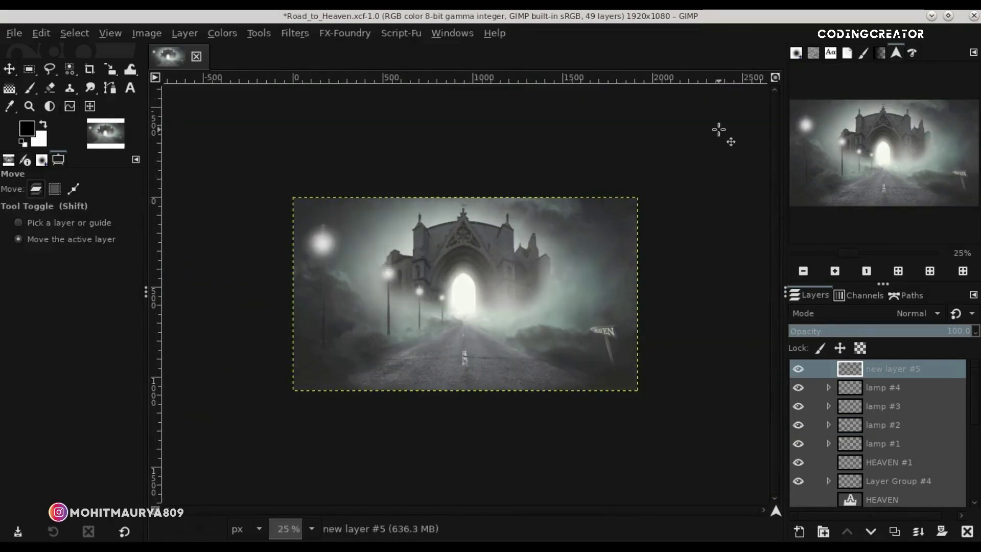
{"action": "key", "text": "shift+ctrl+j"}
{"action": "key", "text": "ctrl+s"}
Open path-1577192.jpg from the Stocks of Road folder
{"action": "left_click", "coordinate": [12, 34]}
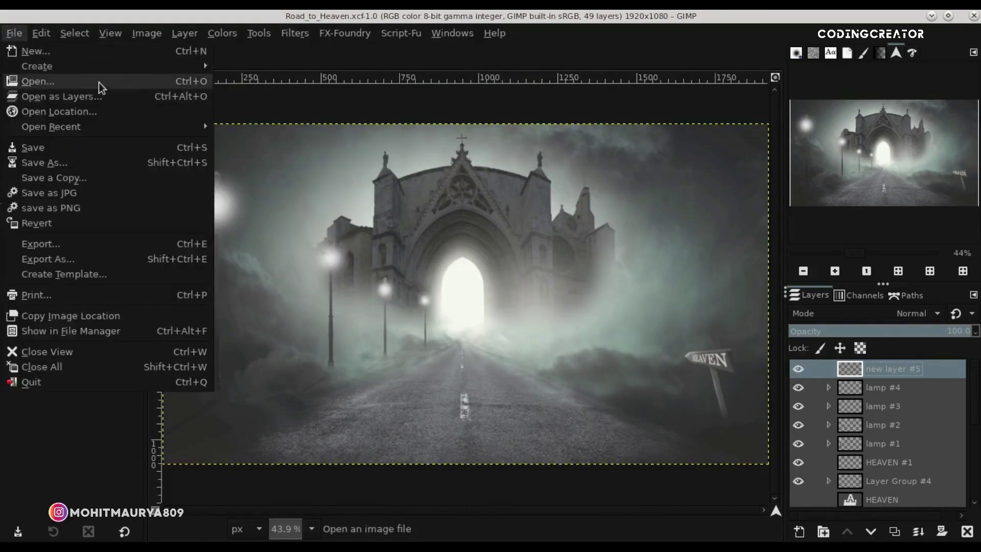
{"action": "left_click", "coordinate": [193, 83]}
{"action": "left_click", "coordinate": [243, 222]}
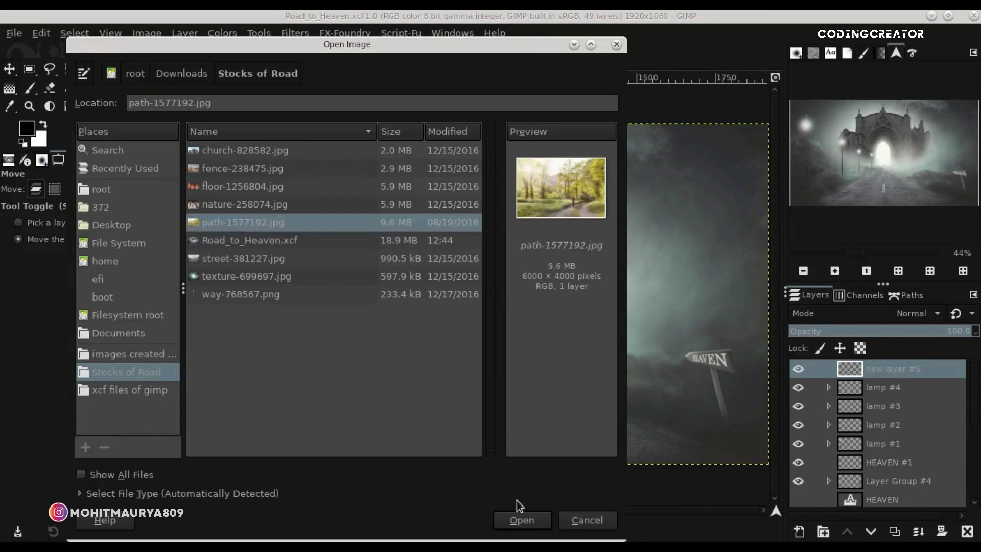
{"action": "left_click", "coordinate": [527, 520]}
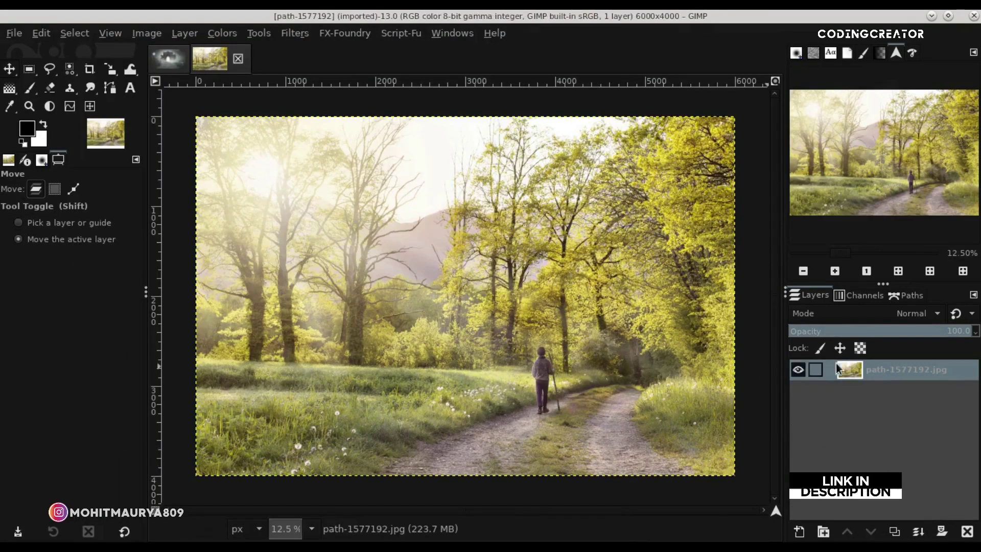
Add an alpha channel to the path photo layer, duplicate it and hide the original
{"action": "right_click", "coordinate": [858, 374]}
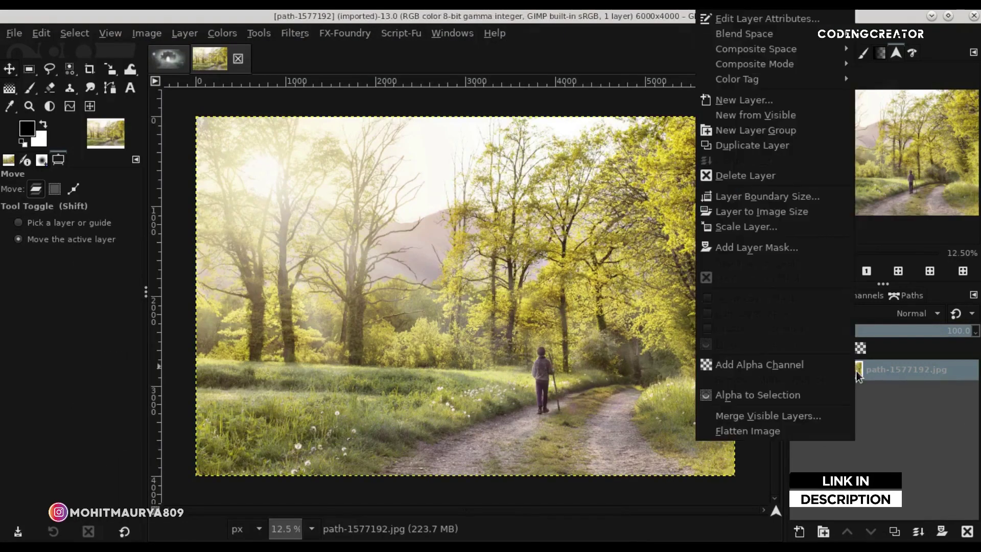
{"action": "left_click", "coordinate": [784, 366]}
{"action": "left_click", "coordinate": [894, 532]}
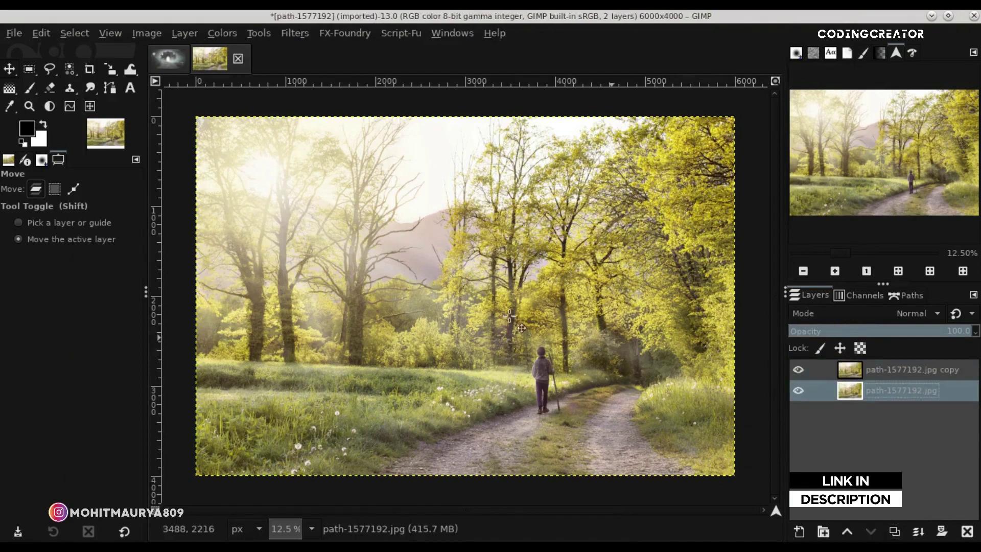
{"action": "left_click", "coordinate": [49, 69]}
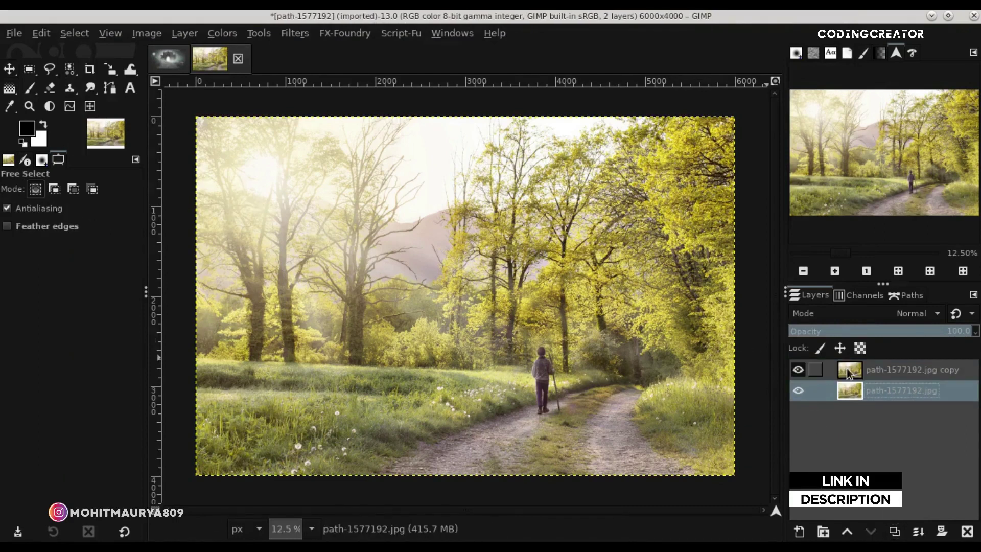
{"action": "left_click", "coordinate": [909, 370]}
{"action": "left_click", "coordinate": [798, 390]}
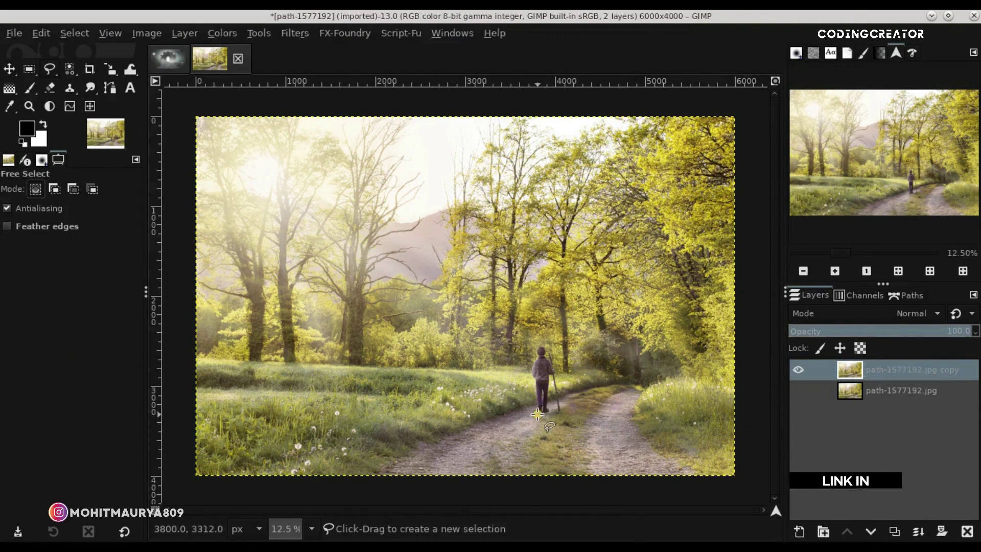
Trace the boy's outline with Free Select, from his boot up his trousers to the sweater hem
{"action": "scroll", "coordinate": [534, 413], "scroll_direction": "up", "scroll_amount": 6}
{"action": "scroll", "coordinate": [534, 414], "scroll_direction": "up", "scroll_amount": 3}
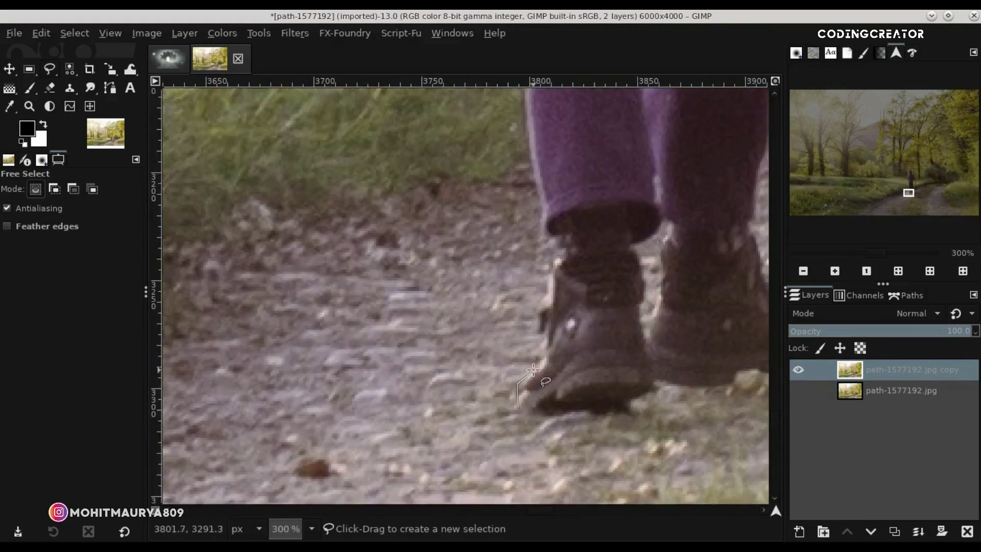
{"action": "left_click_drag", "start_coordinate": [537, 326], "coordinate": [547, 282]}
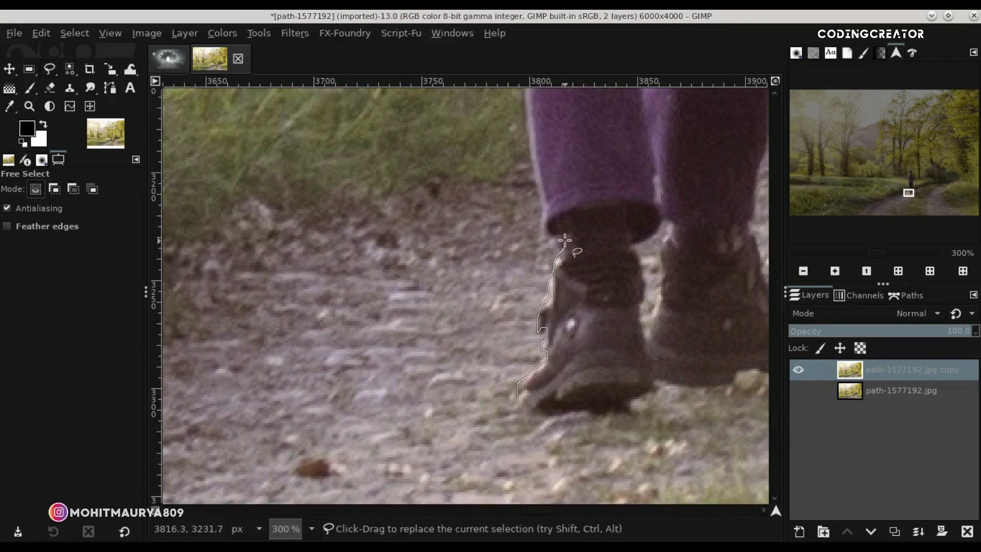
{"action": "left_click", "coordinate": [533, 168]}
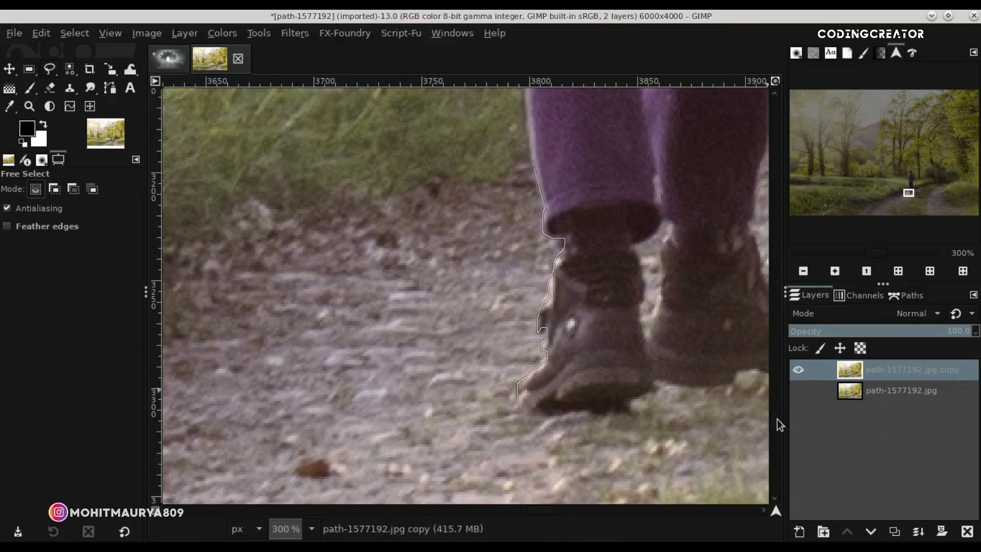
{"action": "scroll", "coordinate": [617, 403], "scroll_direction": "up", "scroll_amount": 5}
{"action": "left_click", "coordinate": [521, 281]}
{"action": "left_click", "coordinate": [505, 182]}
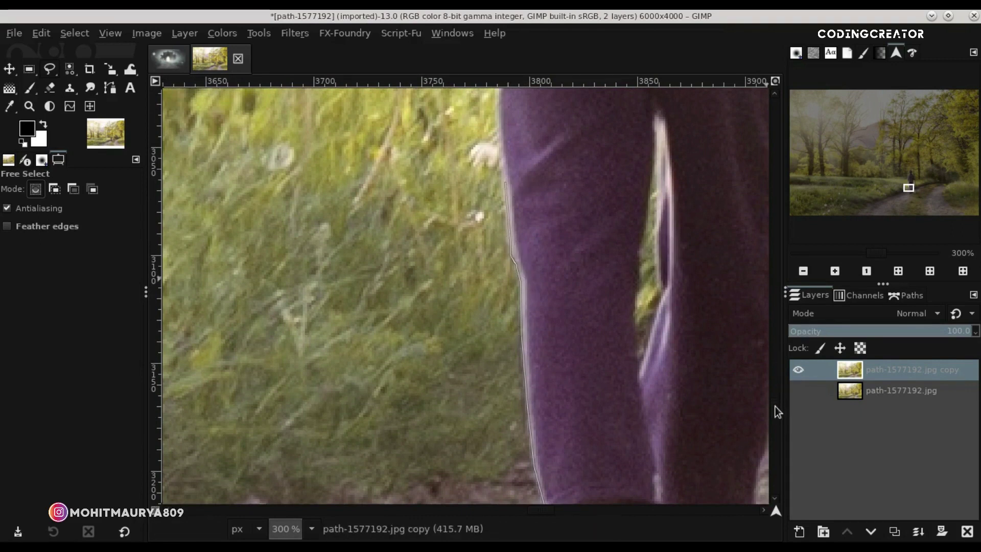
{"action": "scroll", "coordinate": [528, 434], "scroll_direction": "up", "scroll_amount": 5}
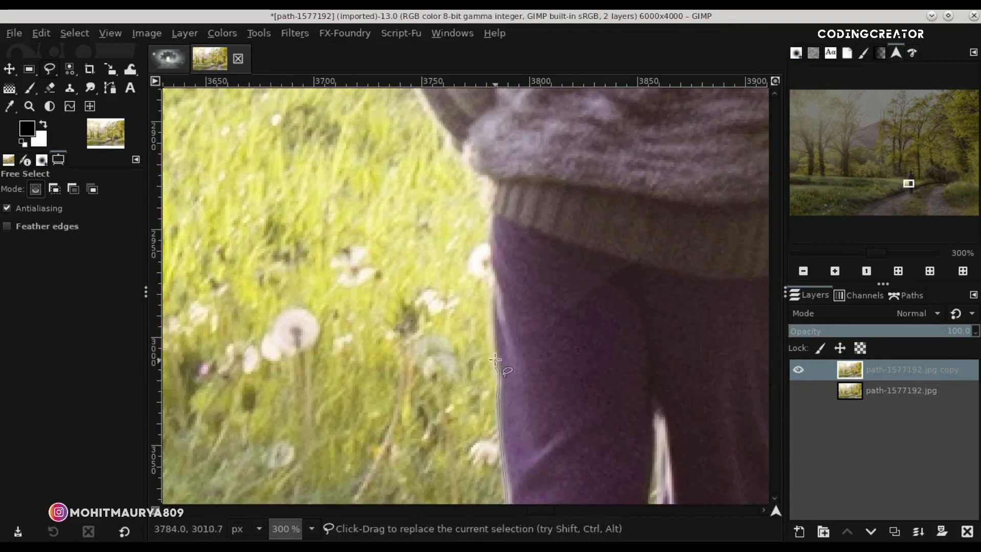
{"action": "left_click", "coordinate": [495, 295]}
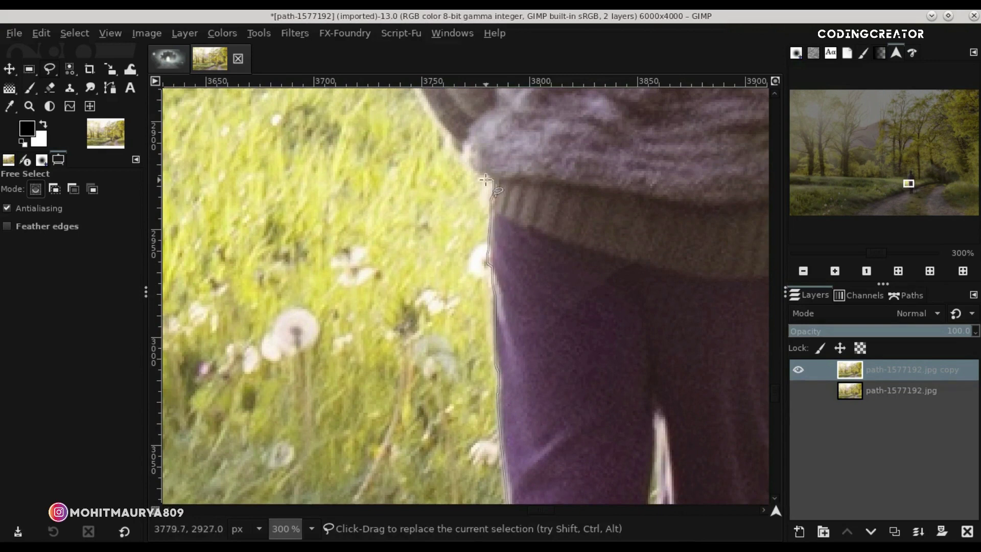
{"action": "scroll", "coordinate": [772, 389], "scroll_direction": "up", "scroll_amount": 5}
{"action": "left_click", "coordinate": [438, 452]}
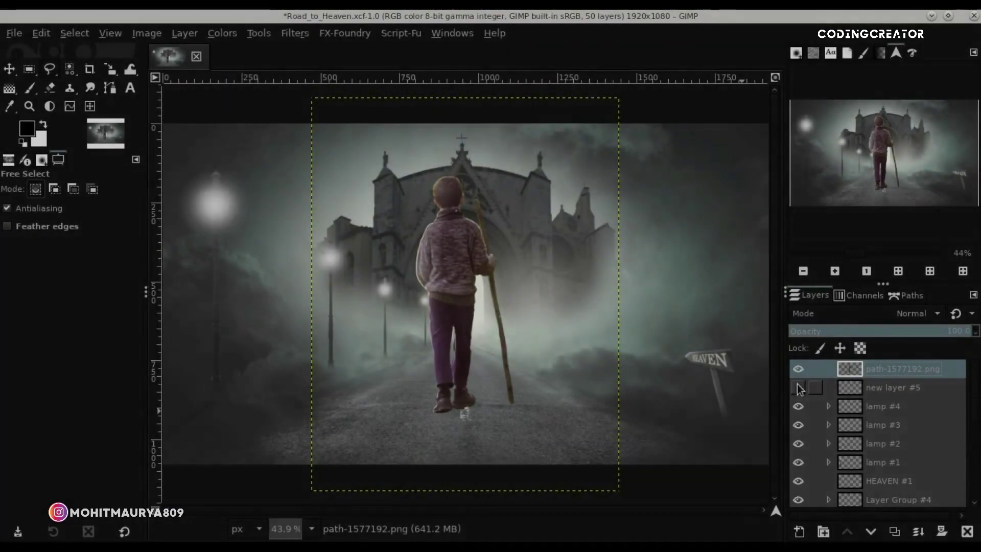
Place the boy layer below layer #5 and scale him to about 202×258 px at the gate
{"action": "left_click", "coordinate": [799, 387]}
{"action": "left_click_drag", "start_coordinate": [851, 369], "coordinate": [851, 385]}
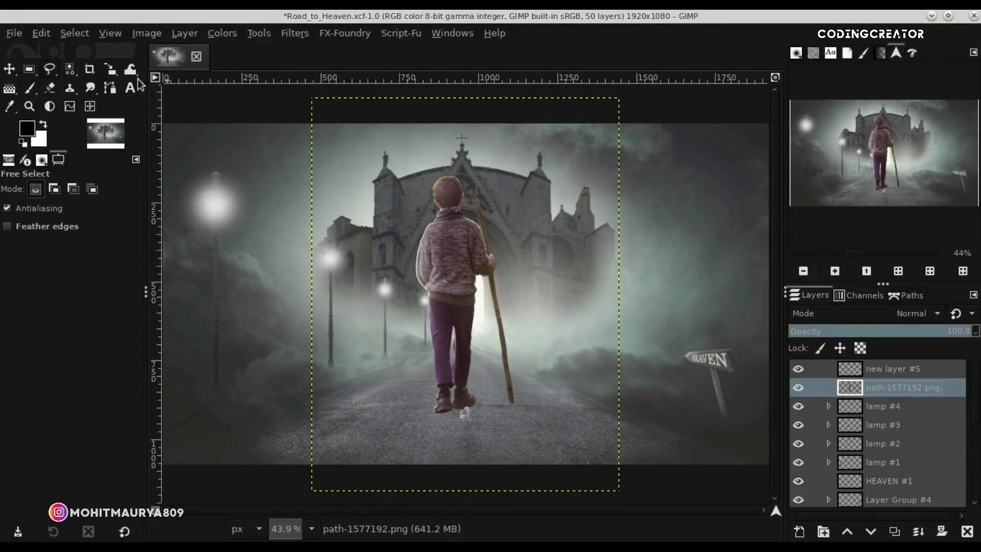
{"action": "left_click", "coordinate": [111, 71]}
{"action": "left_click", "coordinate": [396, 211]}
{"action": "left_click_drag", "start_coordinate": [445, 373], "coordinate": [504, 345]}
{"action": "mouse_move", "coordinate": [474, 307]}
{"action": "left_mouse_down"}
{"action": "mouse_move", "coordinate": [481, 341]}
{"action": "mouse_move", "coordinate": [463, 319]}
{"action": "mouse_move", "coordinate": [484, 347]}
{"action": "left_mouse_up"}
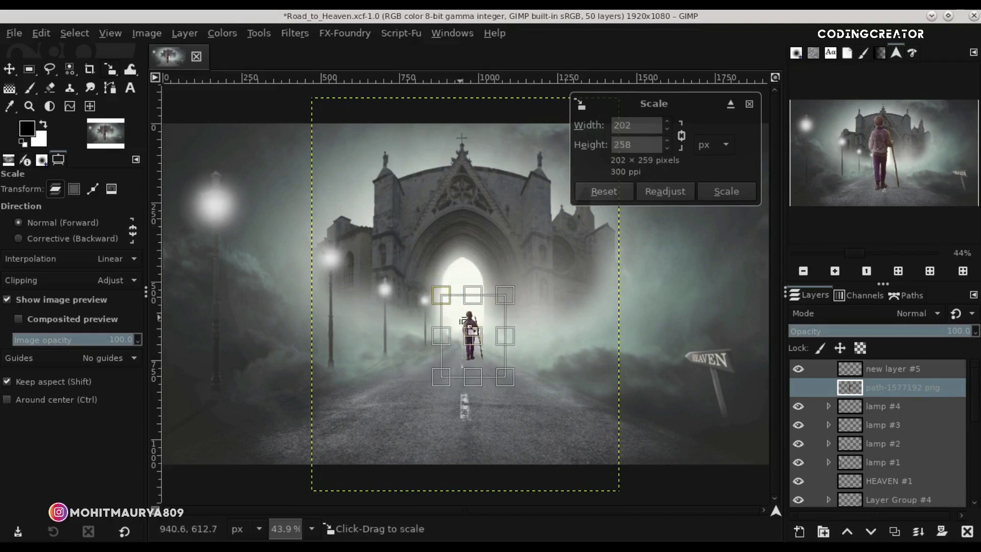
{"action": "left_click", "coordinate": [725, 192]}
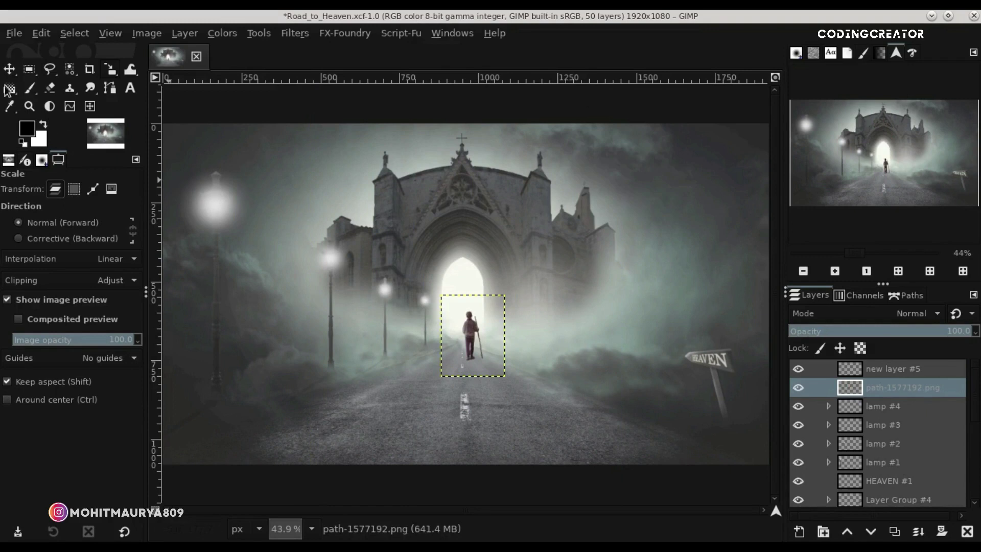
Nudge the boy slightly onto the road and put his layer into a new layer group
{"action": "left_click", "coordinate": [9, 69]}
{"action": "left_click_drag", "start_coordinate": [489, 359], "coordinate": [493, 362]}
{"action": "left_click", "coordinate": [825, 532]}
{"action": "left_click_drag", "start_coordinate": [891, 404], "coordinate": [888, 388]}
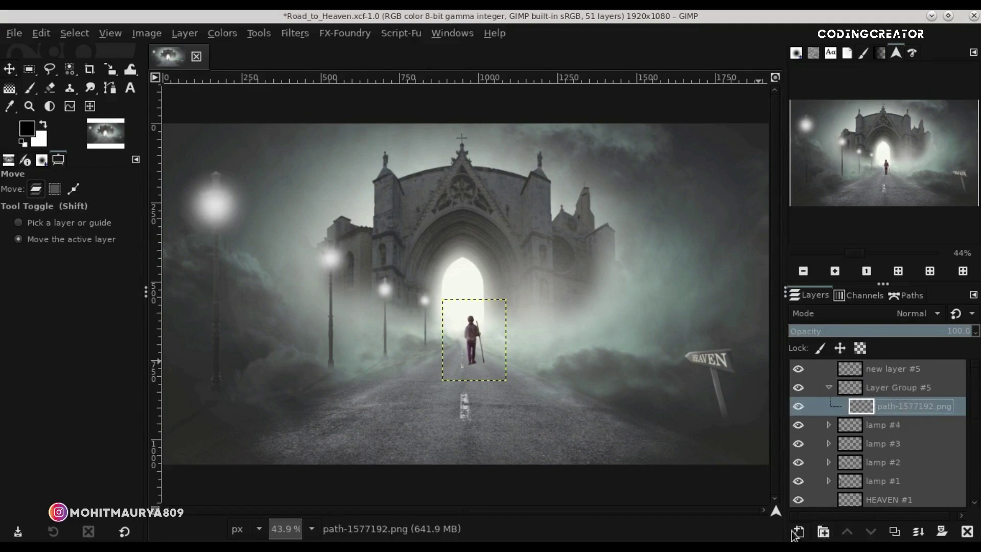
Add new layer #14 above the boy and set its Composite Mode
{"action": "left_click", "coordinate": [798, 531]}
{"action": "left_click", "coordinate": [865, 526]}
{"action": "right_click", "coordinate": [879, 409]}
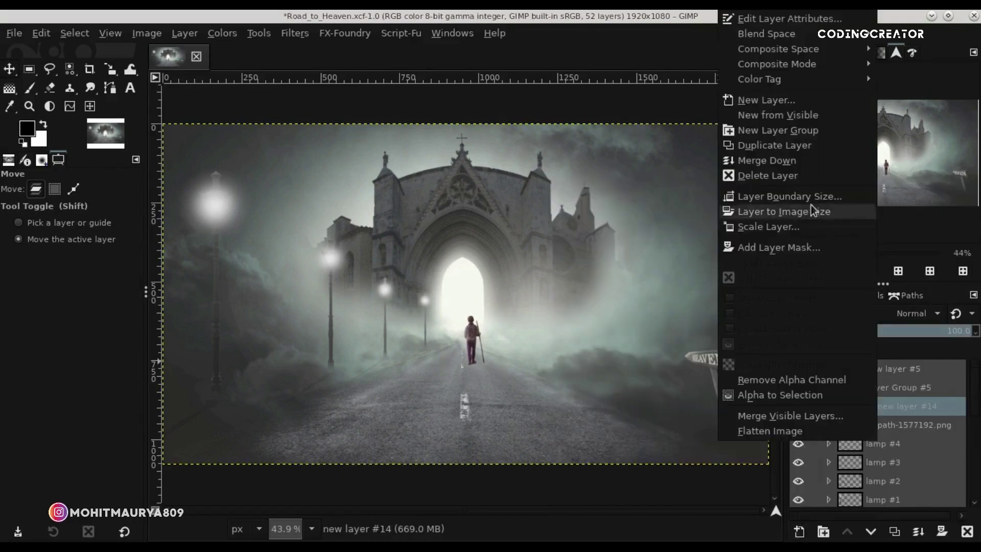
{"action": "mouse_move", "coordinate": [777, 63]}
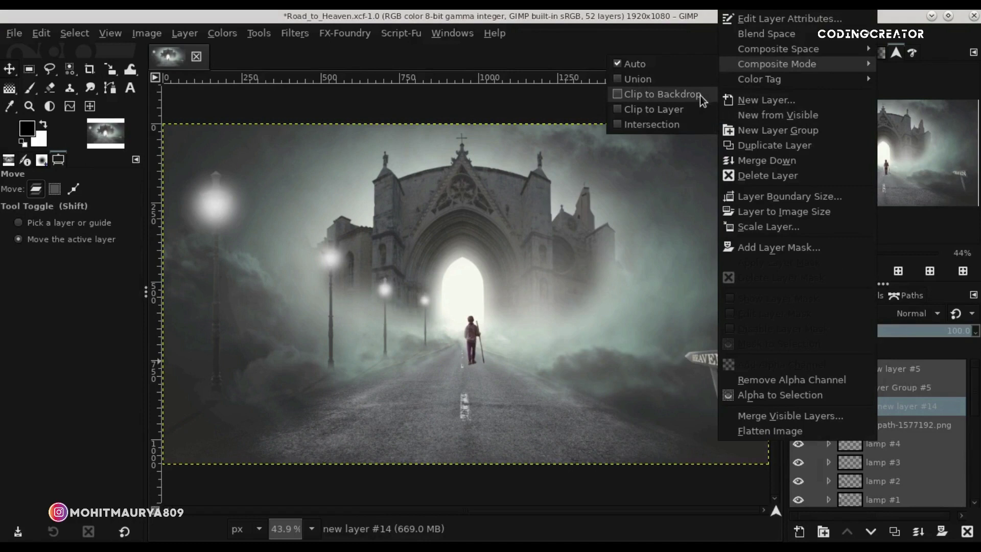
{"action": "left_click", "coordinate": [700, 95]}
Set up the Paintbrush with off-white fbf9f4 foreground and a 72 px brush size
{"action": "left_click", "coordinate": [30, 89]}
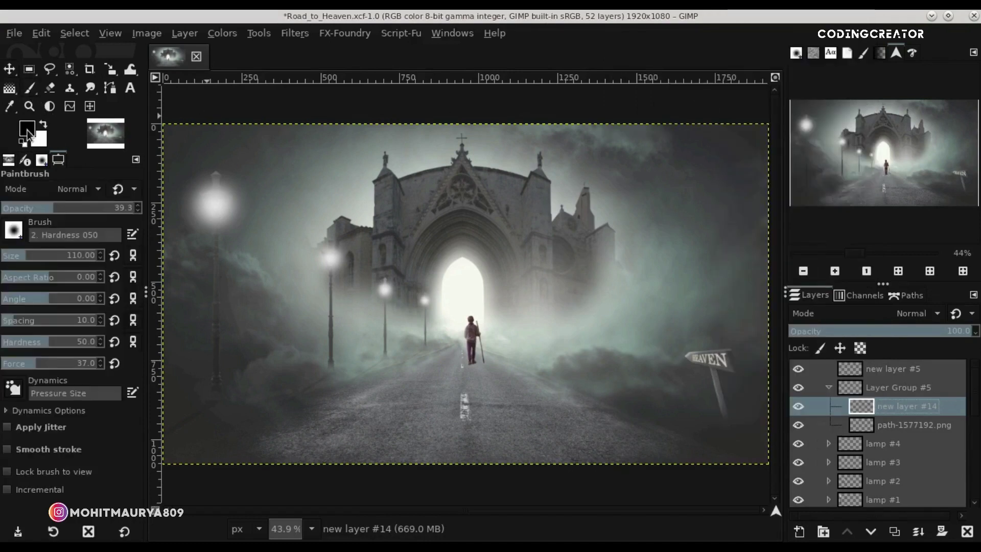
{"action": "left_click", "coordinate": [27, 129]}
{"action": "left_click", "coordinate": [834, 387]}
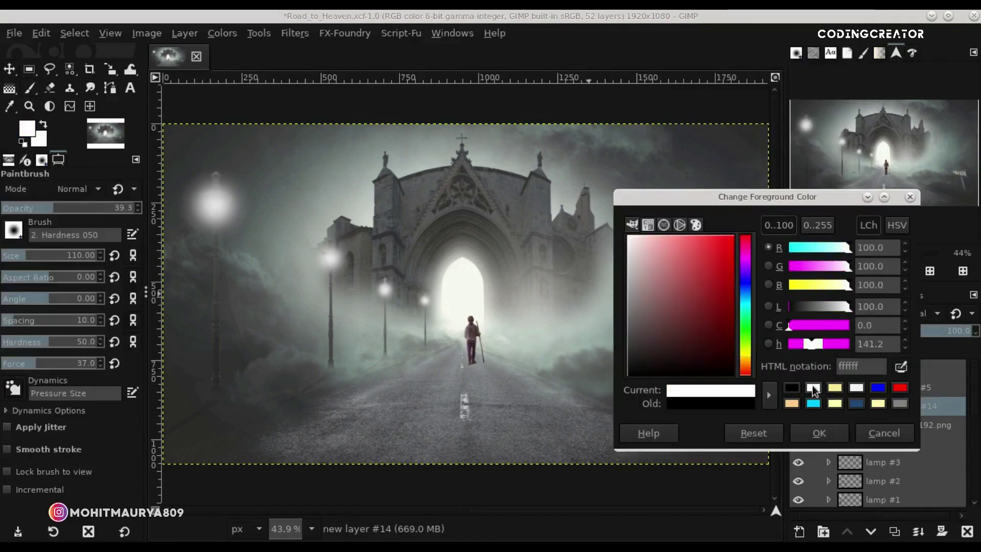
{"action": "left_click", "coordinate": [856, 387]}
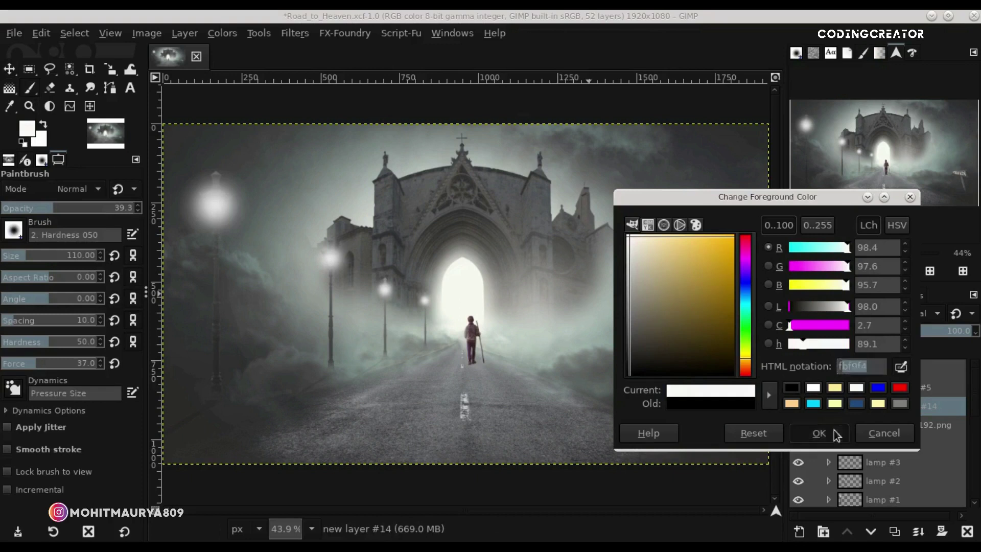
{"action": "left_click", "coordinate": [819, 432]}
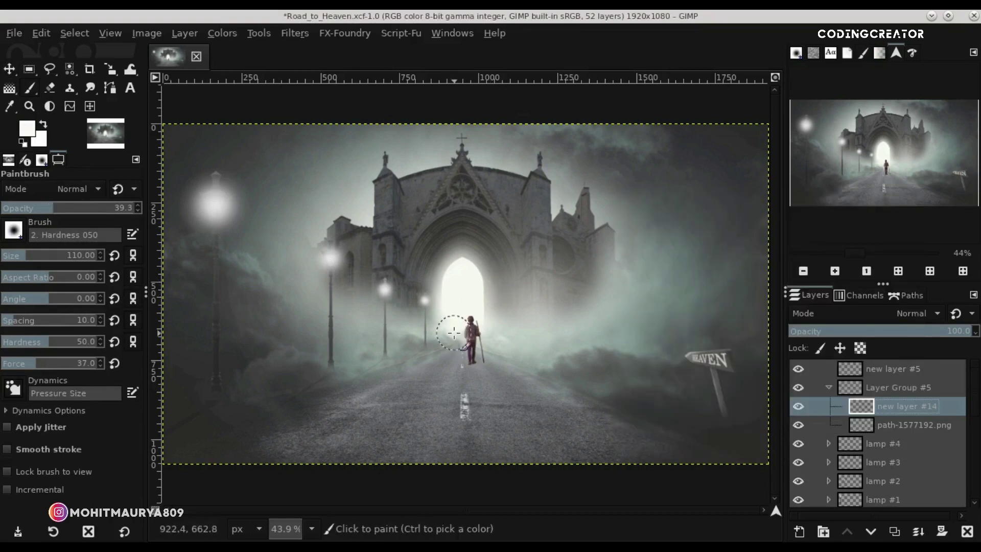
{"action": "scroll", "coordinate": [457, 331], "scroll_direction": "up", "scroll_amount": 2}
{"action": "scroll", "coordinate": [457, 331], "scroll_direction": "up", "scroll_amount": 2}
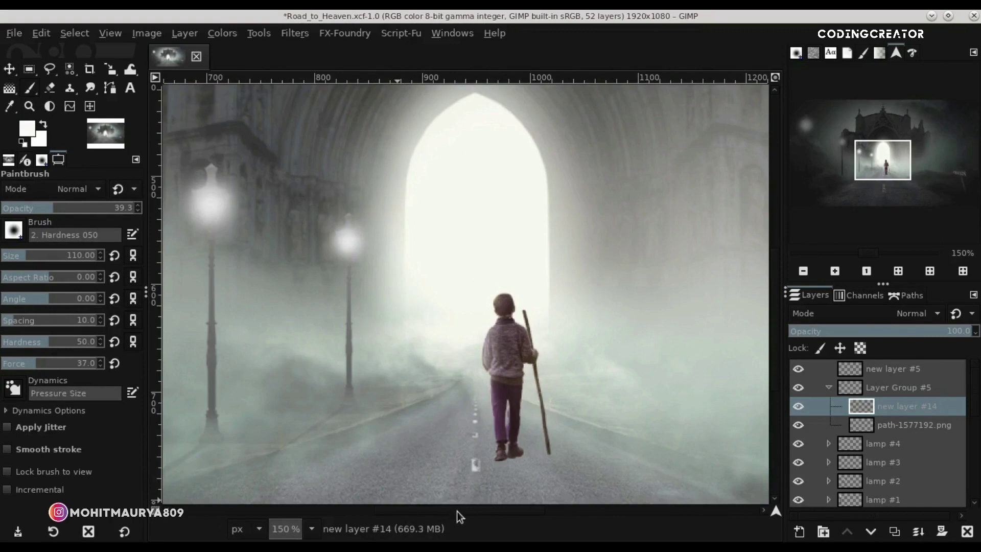
{"action": "scroll", "coordinate": [771, 352], "scroll_direction": "down", "scroll_amount": 2}
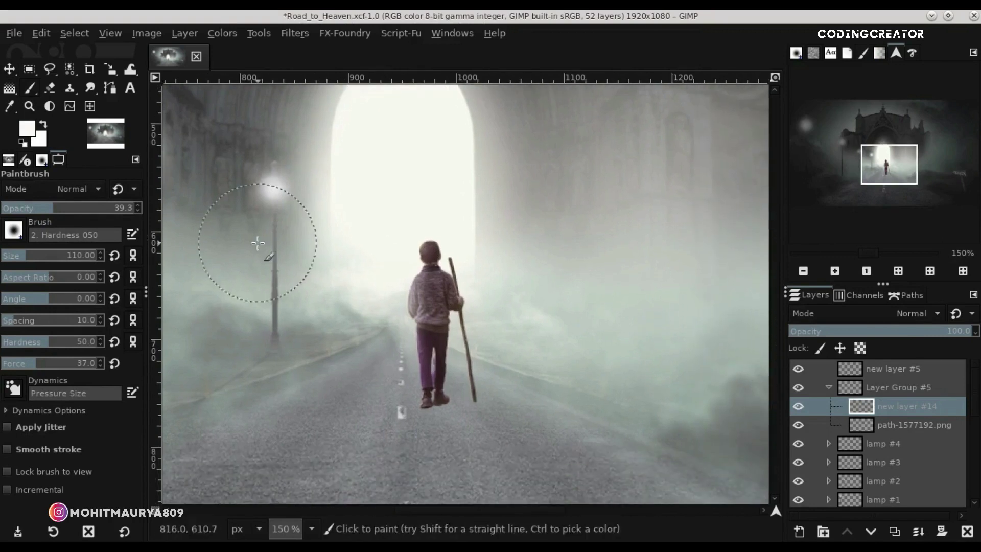
{"action": "left_click", "coordinate": [20, 262]}
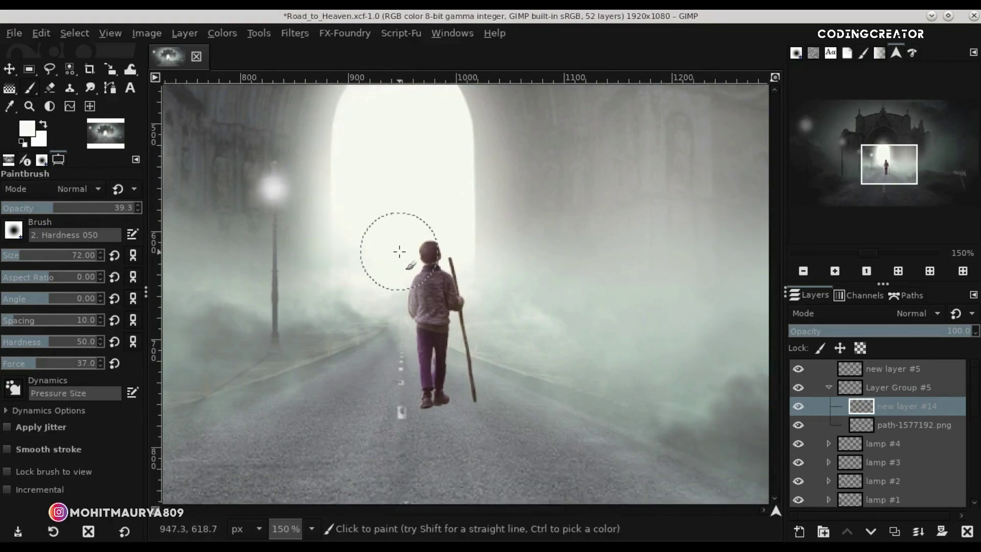
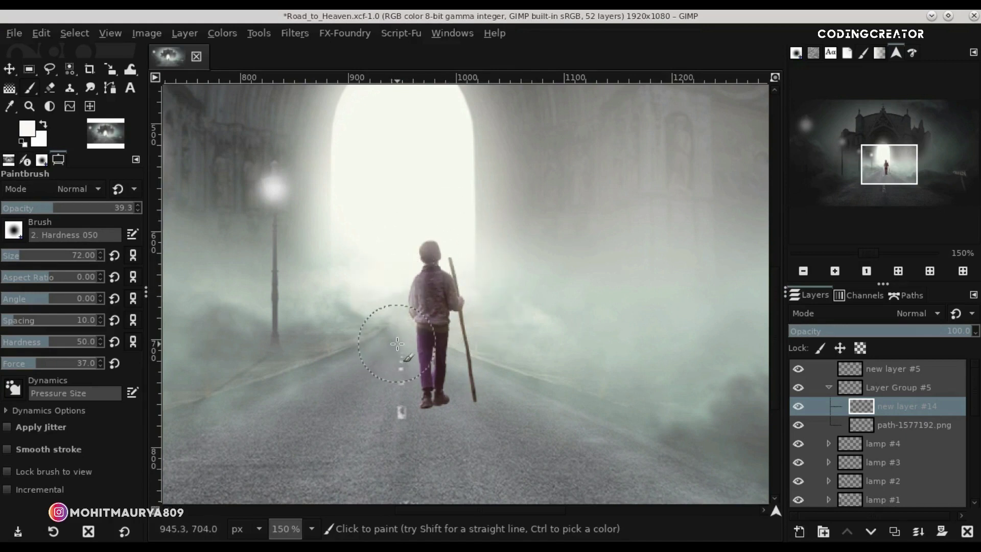
Lightly brush white haze over the boy's legs at reduced brush opacity
{"action": "left_click", "coordinate": [18, 208]}
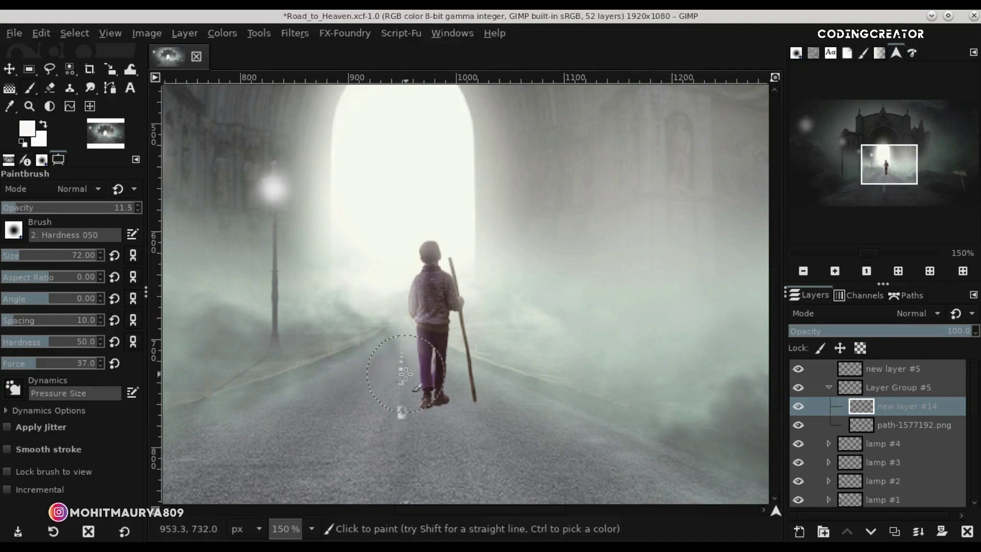
{"action": "left_click_drag", "start_coordinate": [435, 357], "coordinate": [424, 398]}
{"action": "left_click", "coordinate": [50, 88]}
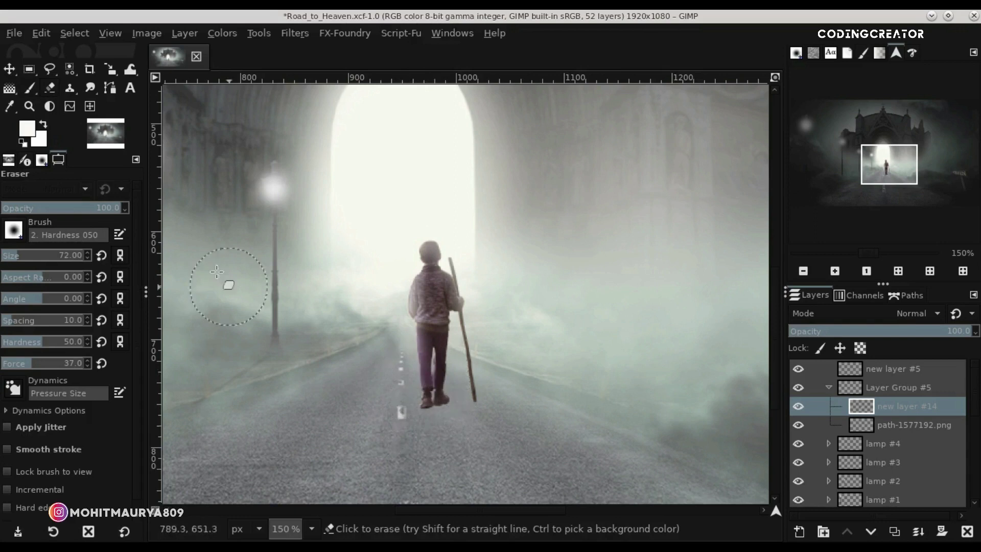
{"action": "left_click", "coordinate": [30, 88]}
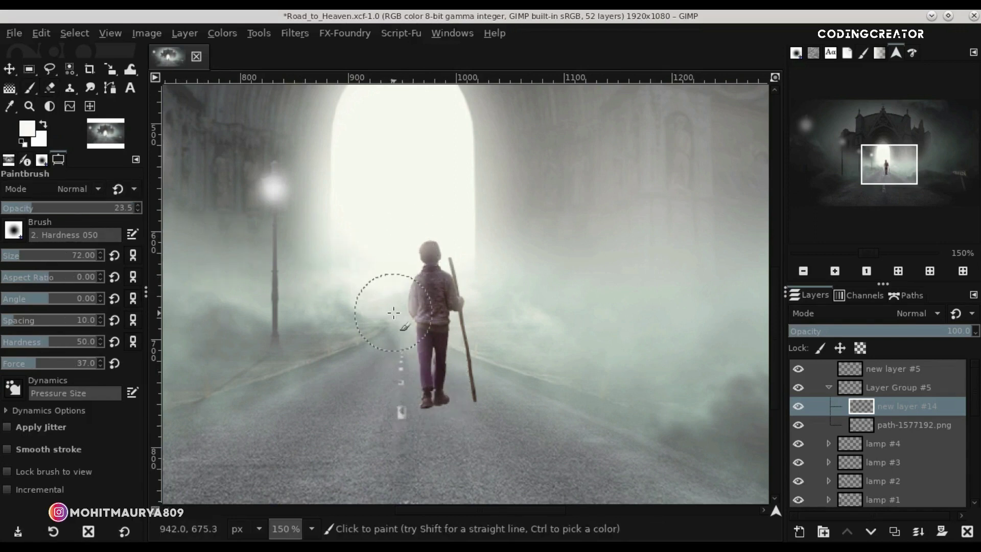
At 5.5 opacity, brush faint haze over legs and jacket, then the staff at size 28
{"action": "left_click_drag", "start_coordinate": [9, 217], "coordinate": [7, 216]}
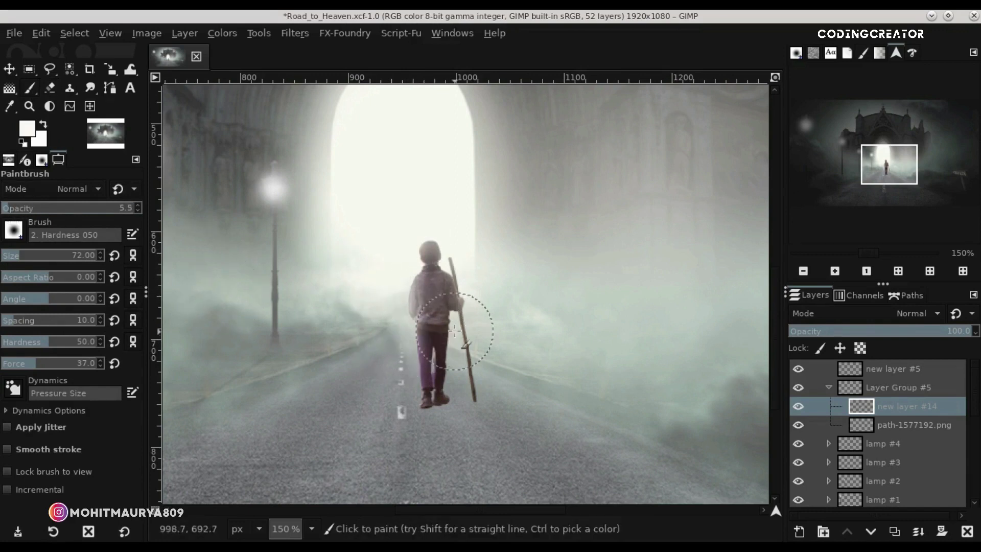
{"action": "left_click_drag", "start_coordinate": [424, 324], "coordinate": [403, 291]}
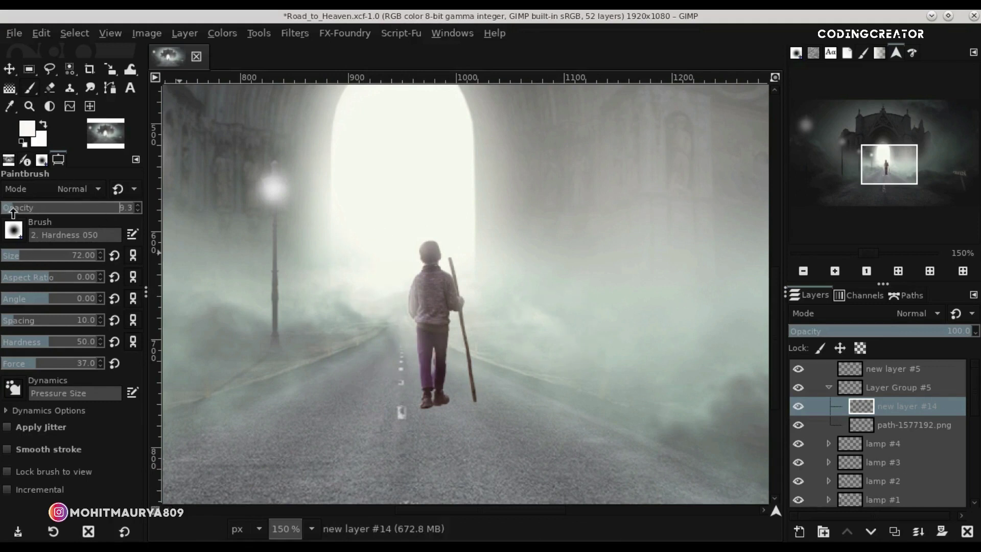
{"action": "left_click_drag", "start_coordinate": [16, 262], "coordinate": [7, 261]}
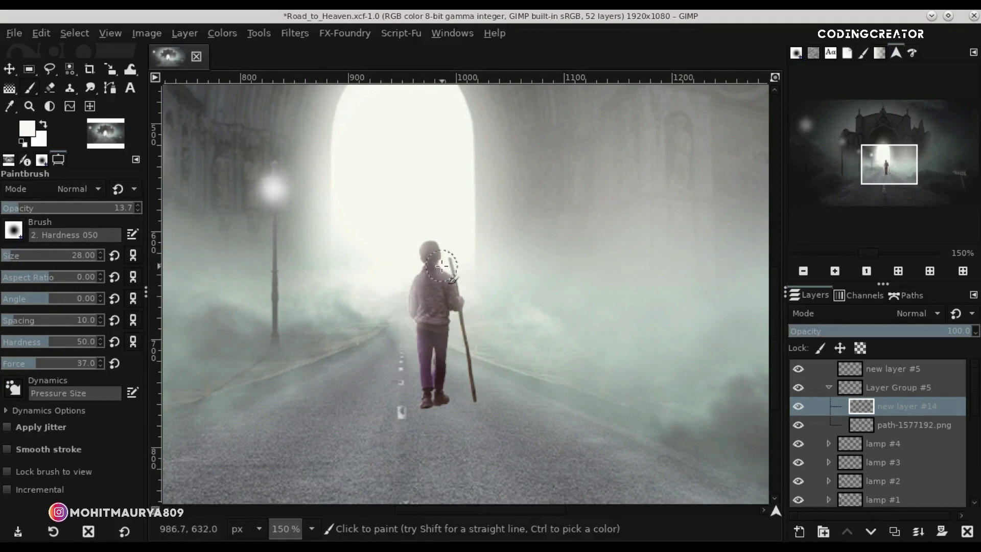
{"action": "left_click_drag", "start_coordinate": [455, 268], "coordinate": [473, 336]}
{"action": "key", "text": "bracketright"}
{"action": "key", "text": "bracketright"}
{"action": "key", "text": "bracketright"}
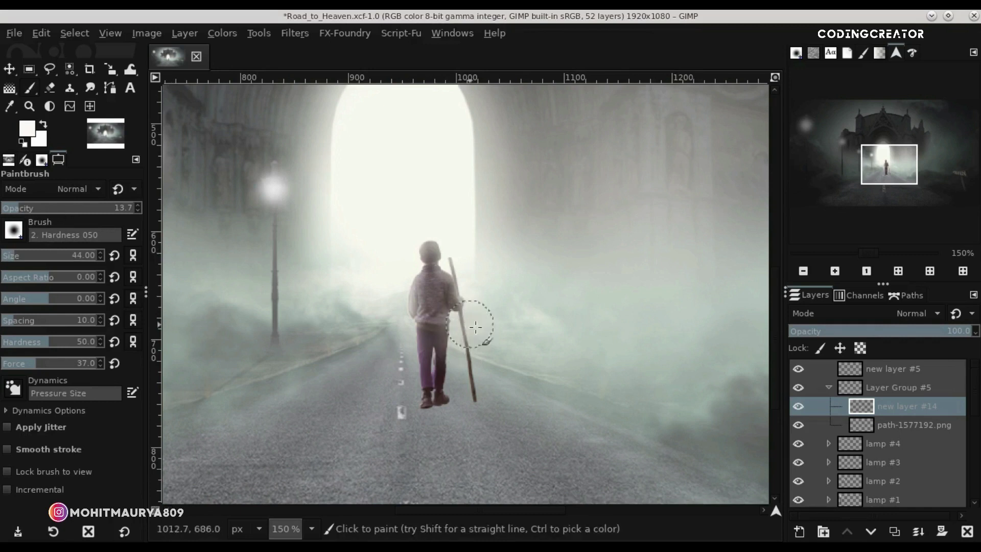
{"action": "left_click", "coordinate": [11, 70]}
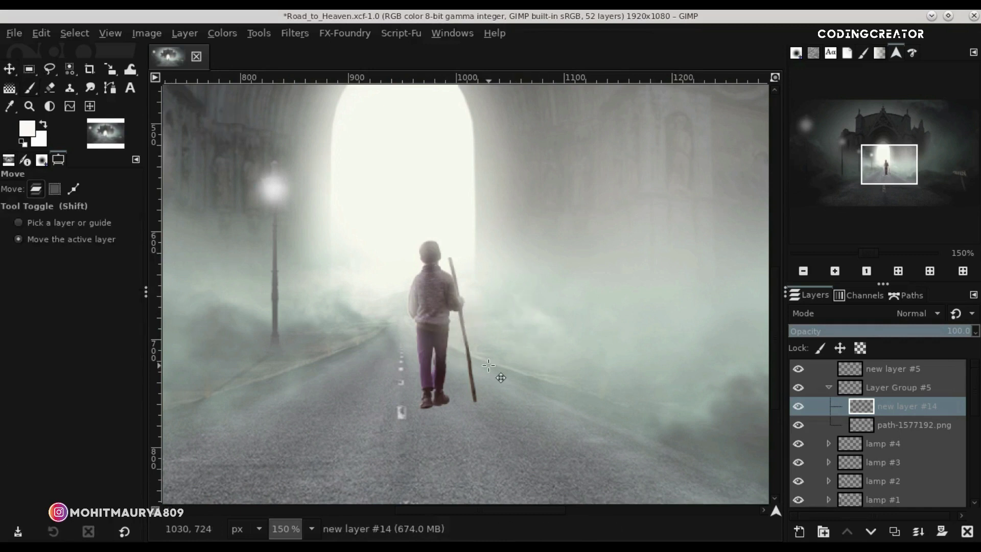
{"action": "key", "text": "minus"}
{"action": "key", "text": "minus"}
{"action": "key", "text": "minus"}
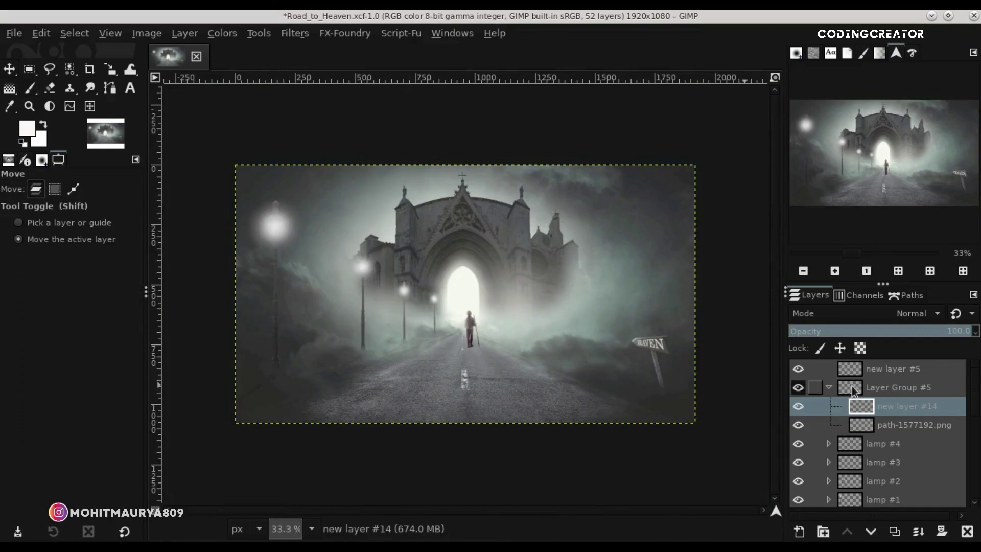
{"action": "left_click", "coordinate": [843, 392]}
{"action": "left_click", "coordinate": [830, 388]}
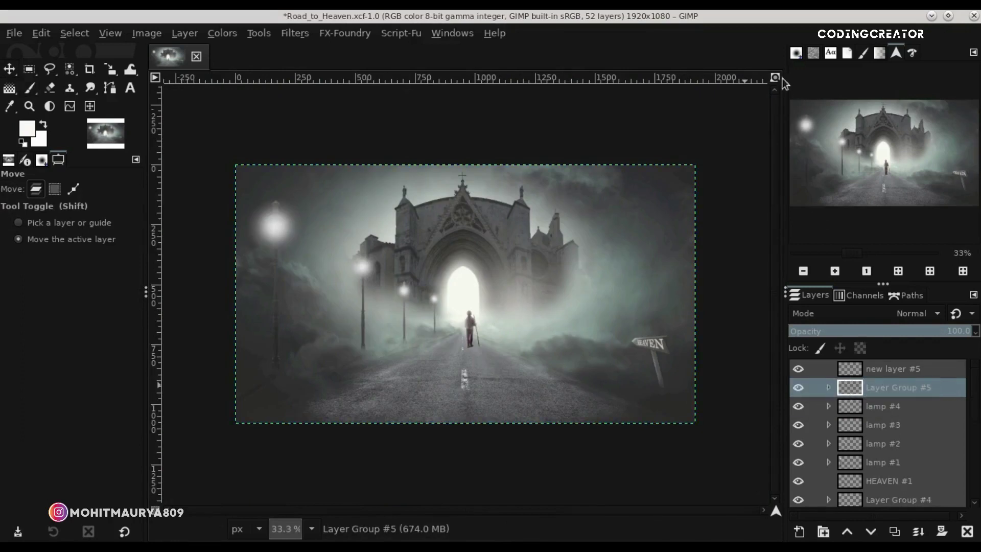
{"action": "left_click", "coordinate": [776, 78]}
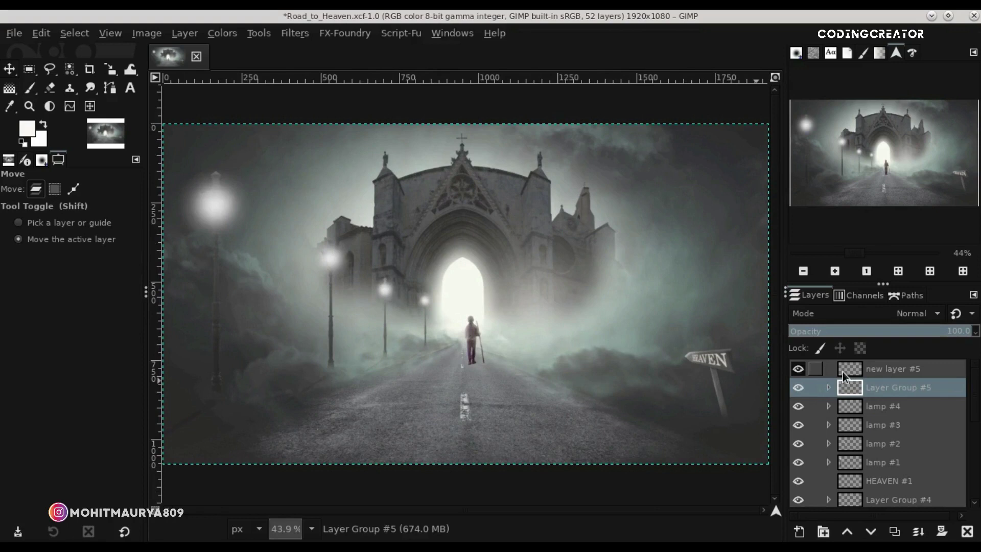
{"action": "left_click", "coordinate": [830, 388]}
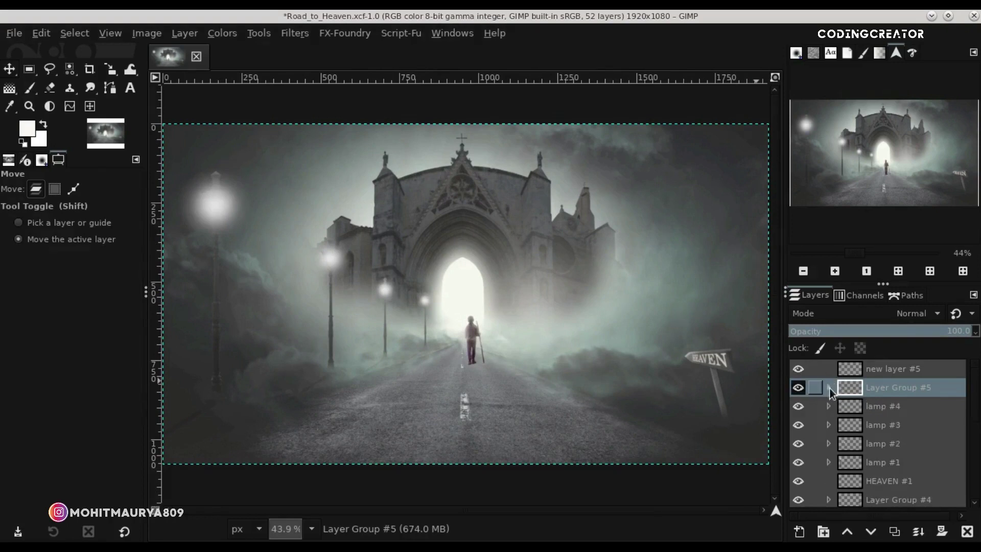
{"action": "left_click", "coordinate": [830, 389]}
{"action": "left_click", "coordinate": [849, 403]}
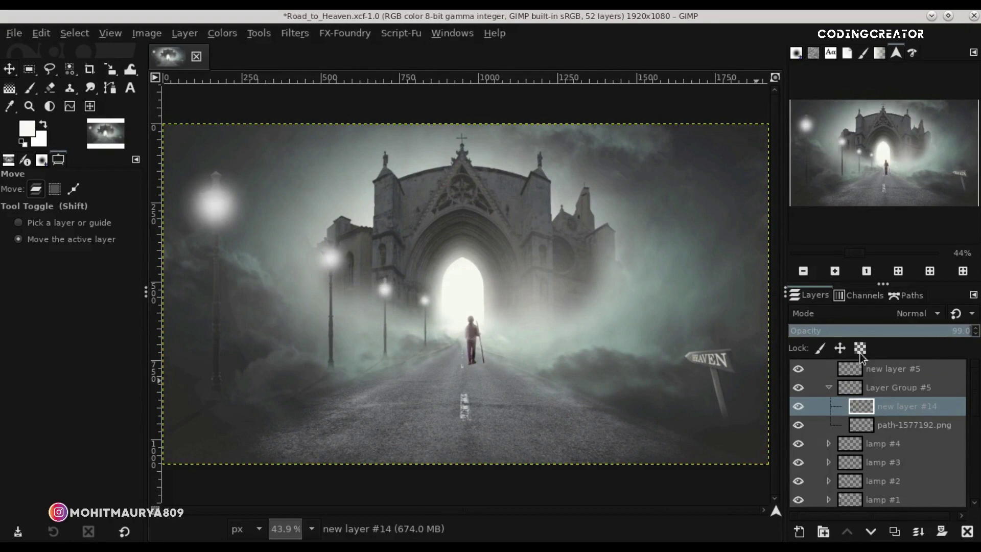
{"action": "scroll", "coordinate": [483, 350], "scroll_direction": "up", "scroll_amount": 2}
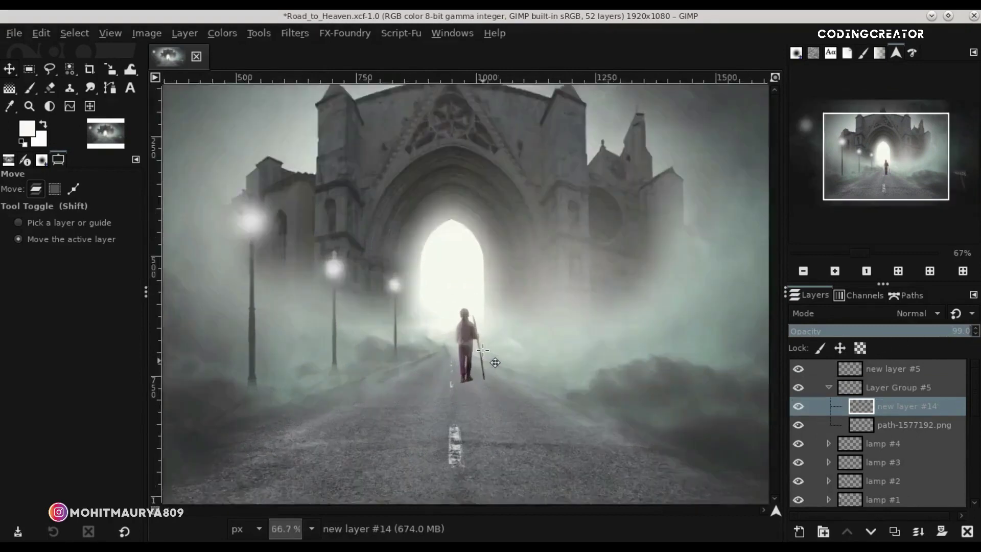
{"action": "scroll", "coordinate": [483, 350], "scroll_direction": "up", "scroll_amount": 2}
{"action": "scroll", "coordinate": [483, 351], "scroll_direction": "up", "scroll_amount": 1}
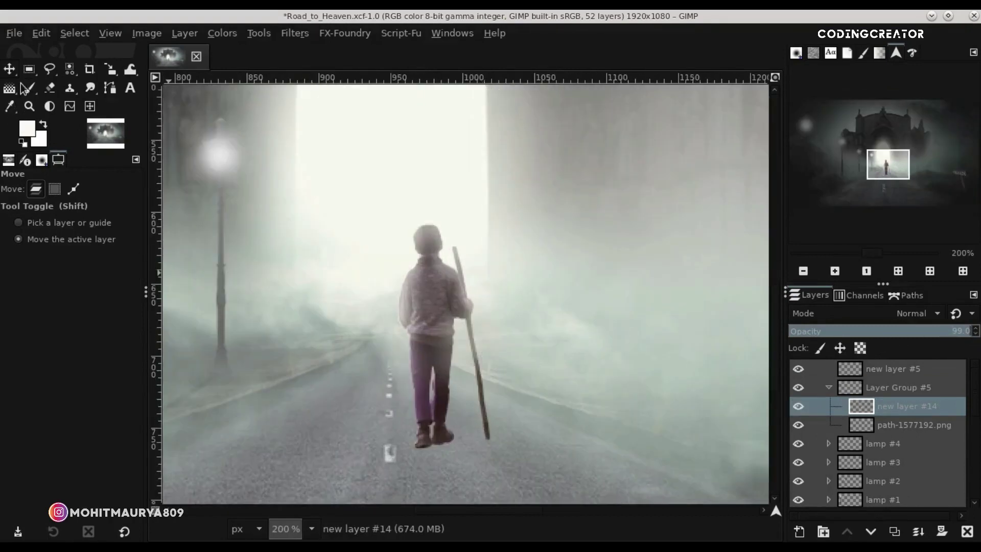
{"action": "left_click", "coordinate": [28, 88]}
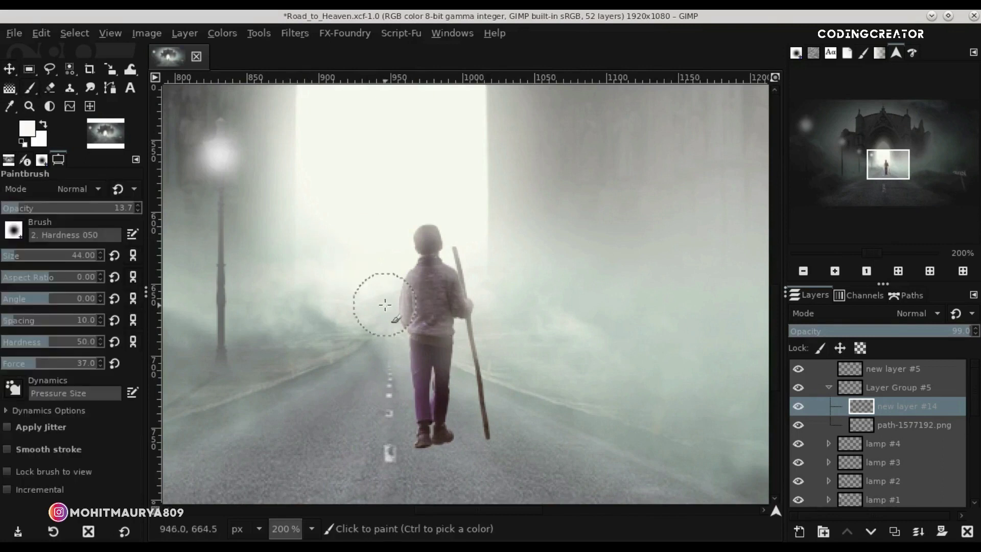
{"action": "left_click", "coordinate": [49, 88]}
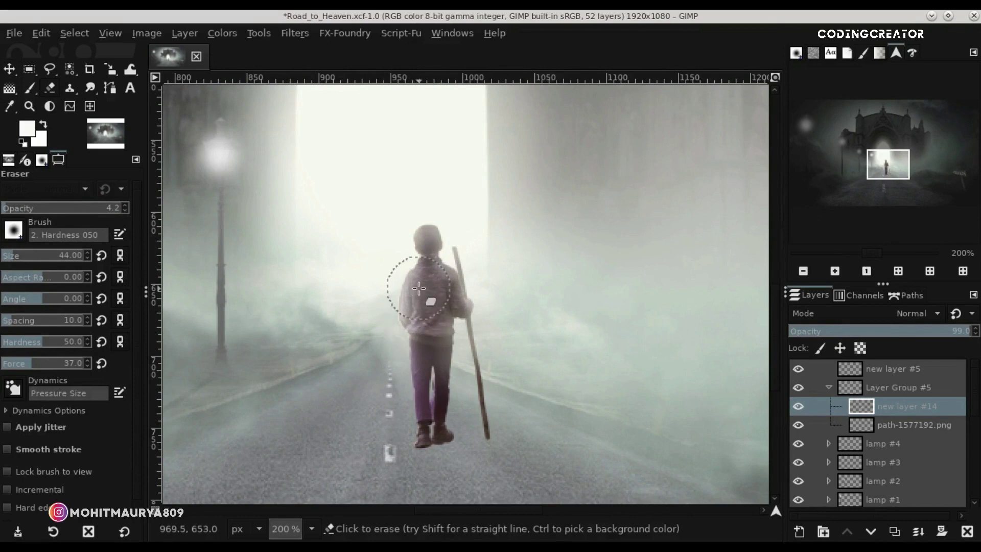
{"action": "left_click", "coordinate": [8, 72]}
{"action": "key", "text": "minus"}
{"action": "key", "text": "minus"}
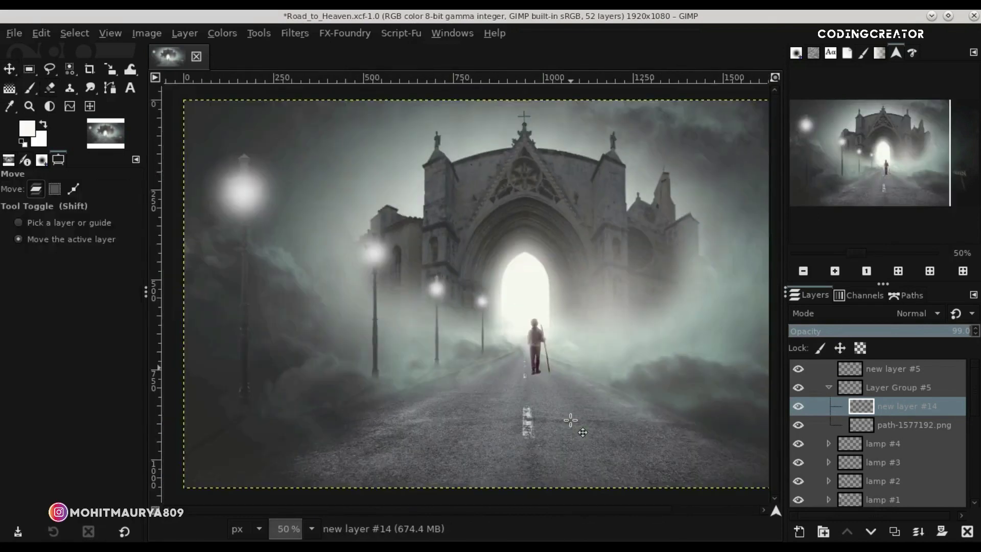
{"action": "key", "text": "minus"}
{"action": "key", "text": "minus"}
{"action": "left_click", "coordinate": [775, 77]}
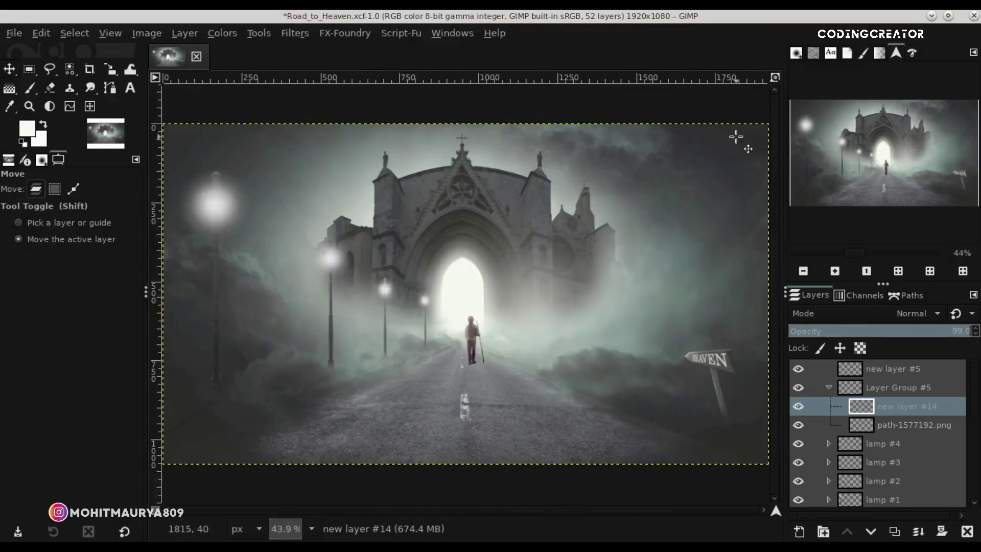
{"action": "left_click", "coordinate": [829, 388]}
{"action": "left_click", "coordinate": [850, 369]}
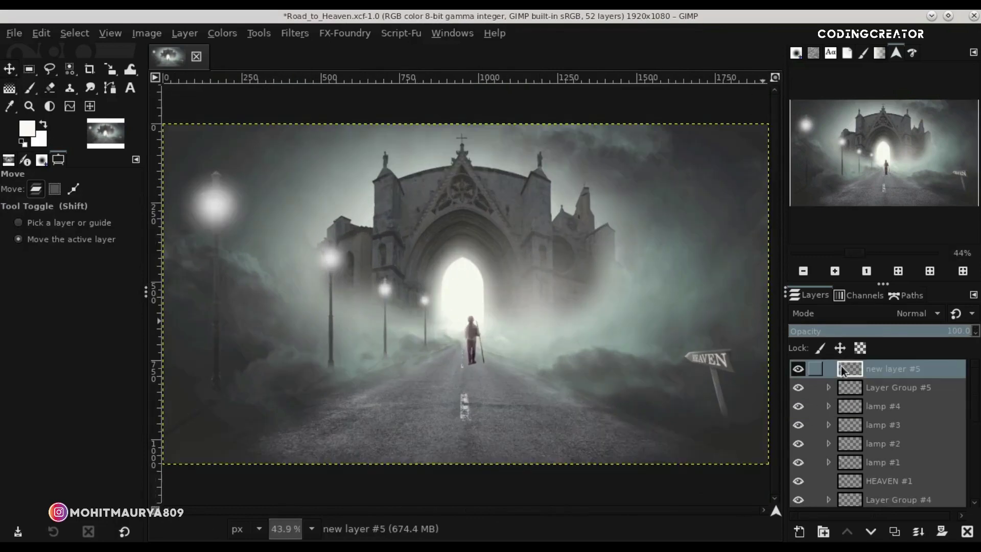
{"action": "left_click", "coordinate": [828, 387]}
Duplicate path-1577192.png, apply Curves to the original, and make the copy visible
{"action": "left_click", "coordinate": [863, 425]}
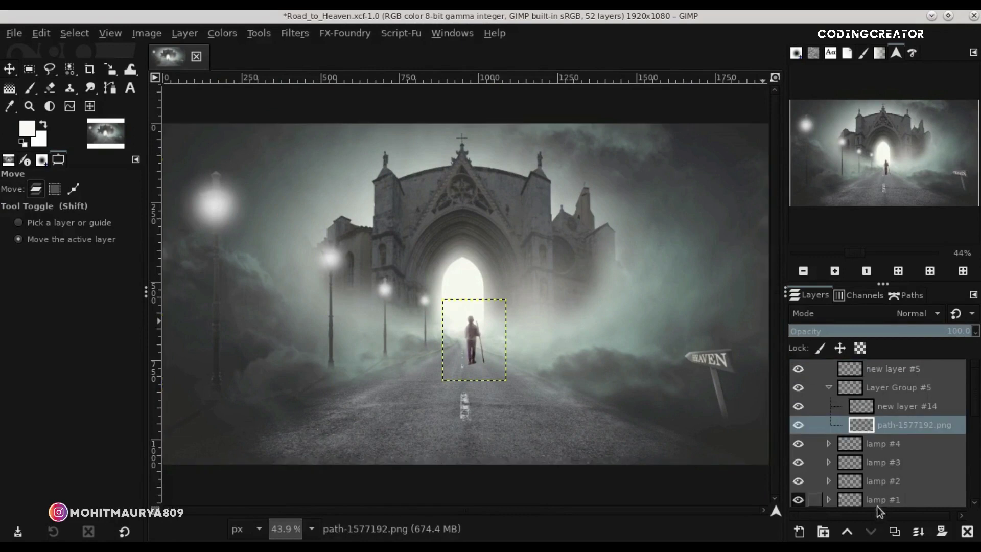
{"action": "left_click", "coordinate": [894, 532]}
{"action": "left_click", "coordinate": [868, 443]}
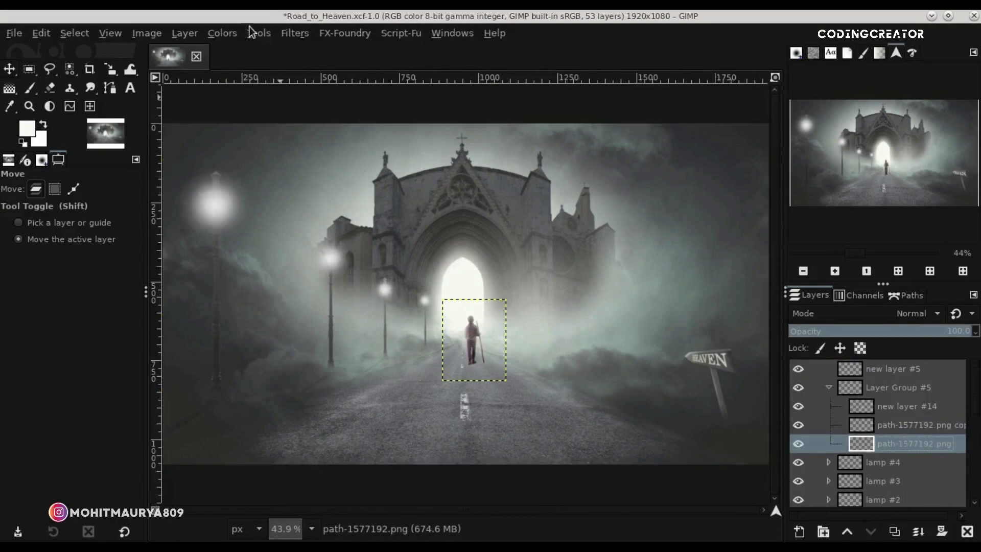
{"action": "left_click", "coordinate": [223, 32]}
{"action": "left_click", "coordinate": [256, 188]}
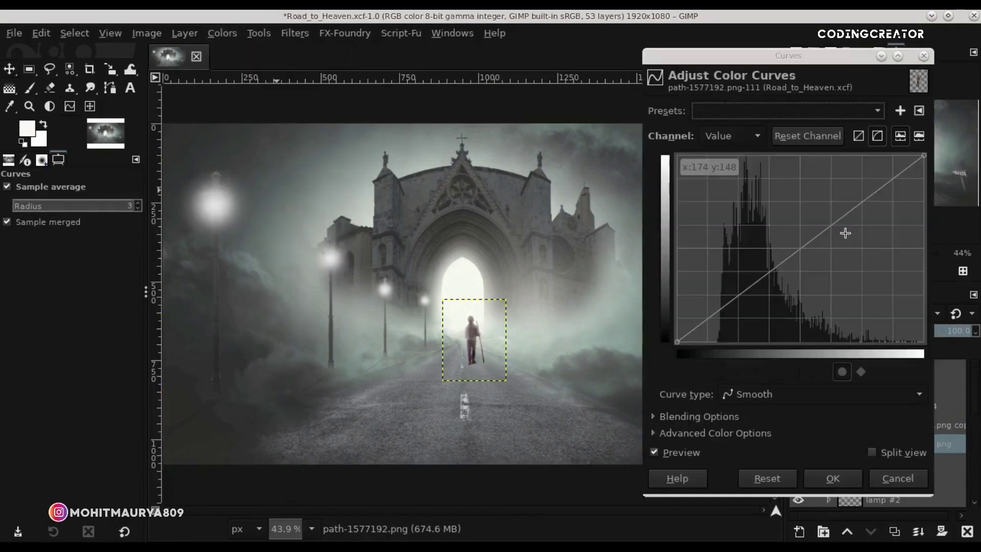
{"action": "left_click", "coordinate": [831, 479]}
{"action": "left_click", "coordinate": [793, 431]}
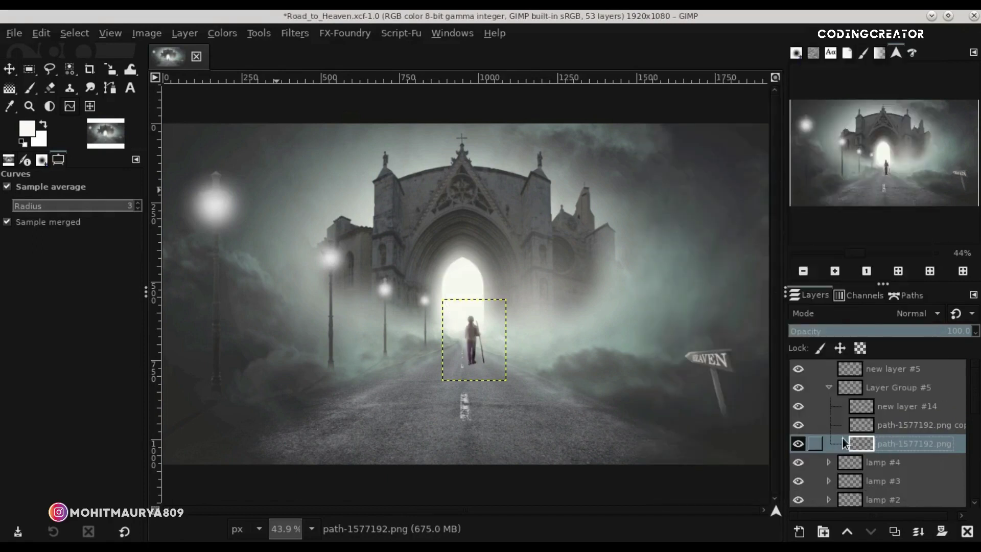
Scale Layer Group #5 down slightly to about 1807×1016 px and reselect path-1577192.png
{"action": "left_click", "coordinate": [898, 387]}
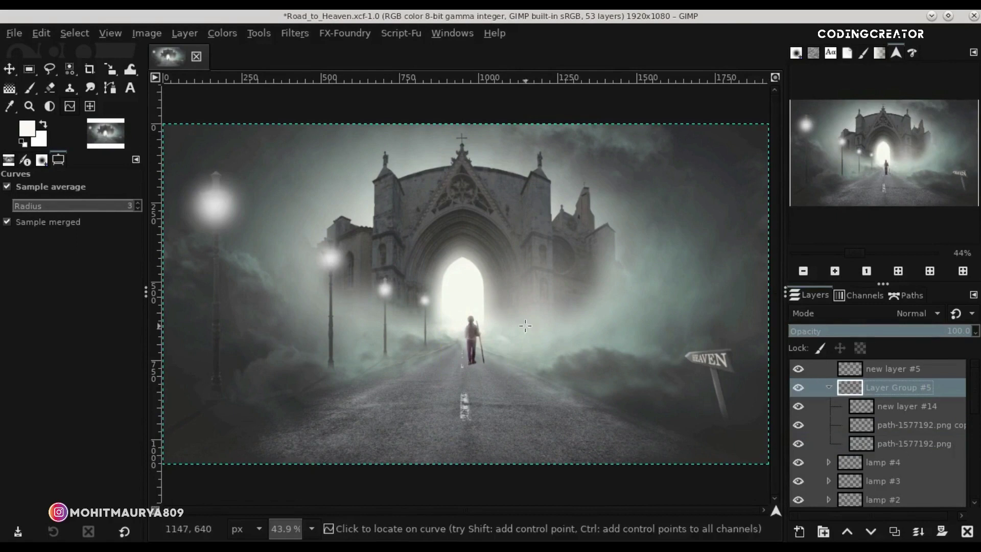
{"action": "left_click", "coordinate": [109, 88]}
{"action": "left_click", "coordinate": [605, 280]}
{"action": "left_click_drag", "start_coordinate": [697, 230], "coordinate": [669, 258]}
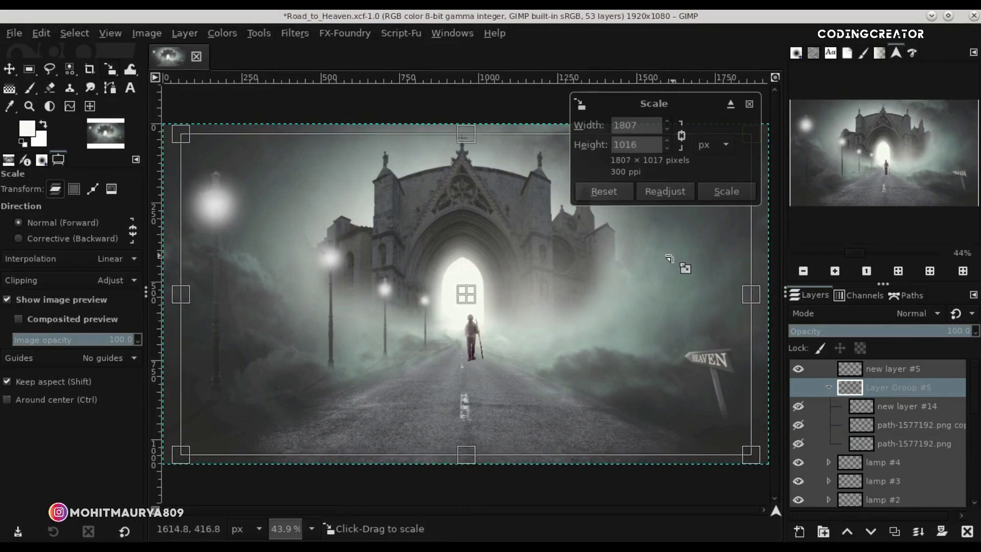
{"action": "key", "text": "Return"}
{"action": "left_click", "coordinate": [15, 72]}
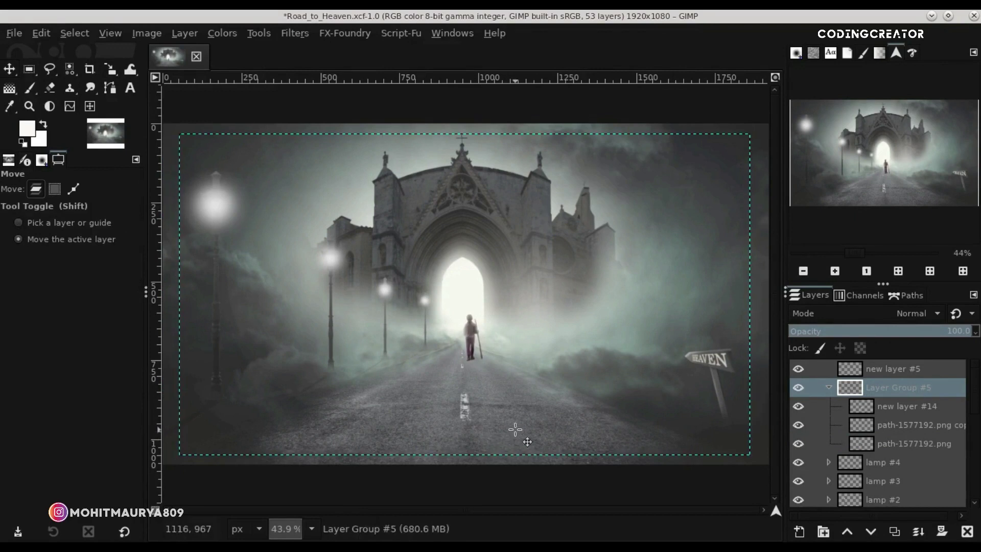
{"action": "left_click", "coordinate": [867, 446]}
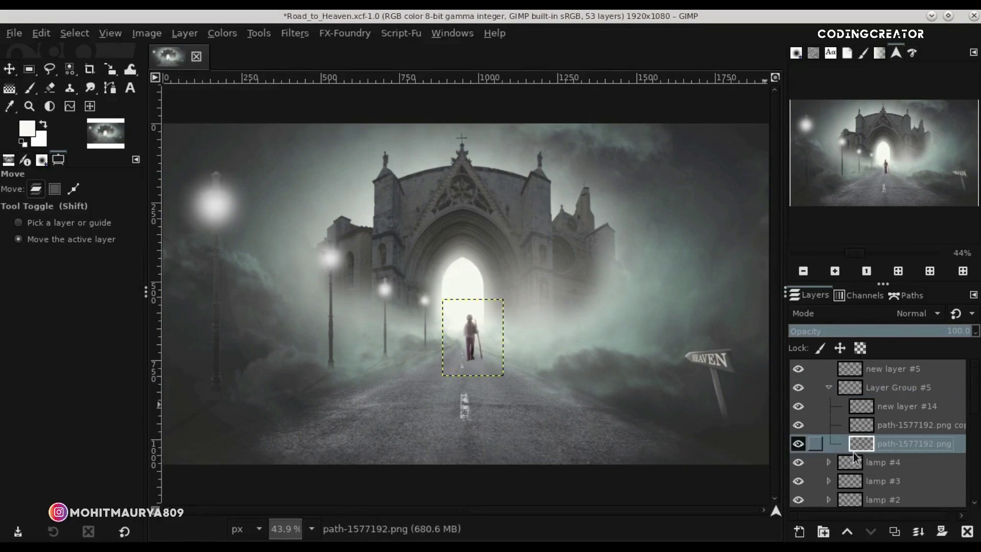
{"action": "right_click", "coordinate": [113, 70]}
Warp the dark figure copy with Unified Transform into a rough perspective shadow along the road
{"action": "left_click", "coordinate": [204, 67]}
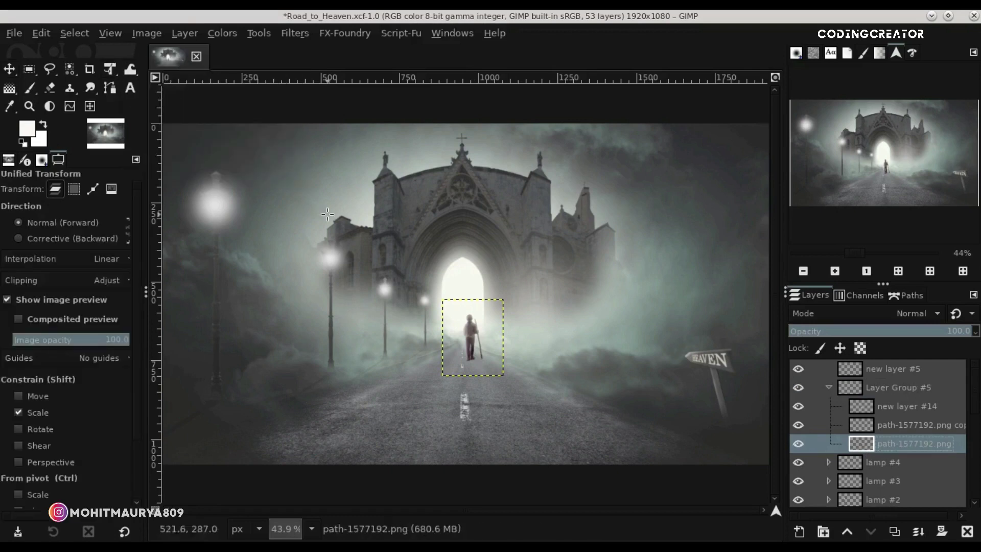
{"action": "left_click", "coordinate": [504, 367]}
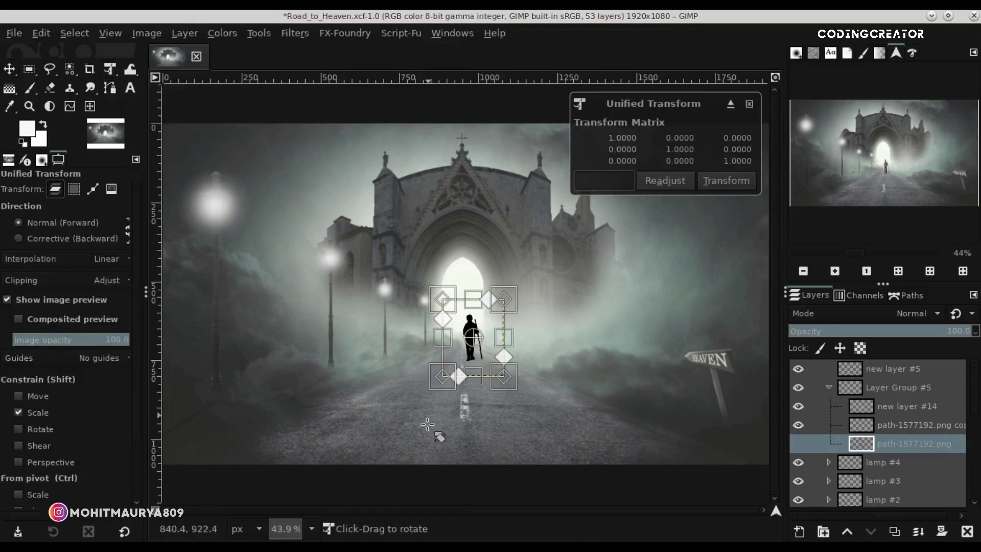
{"action": "left_click_drag", "start_coordinate": [443, 299], "coordinate": [405, 492]}
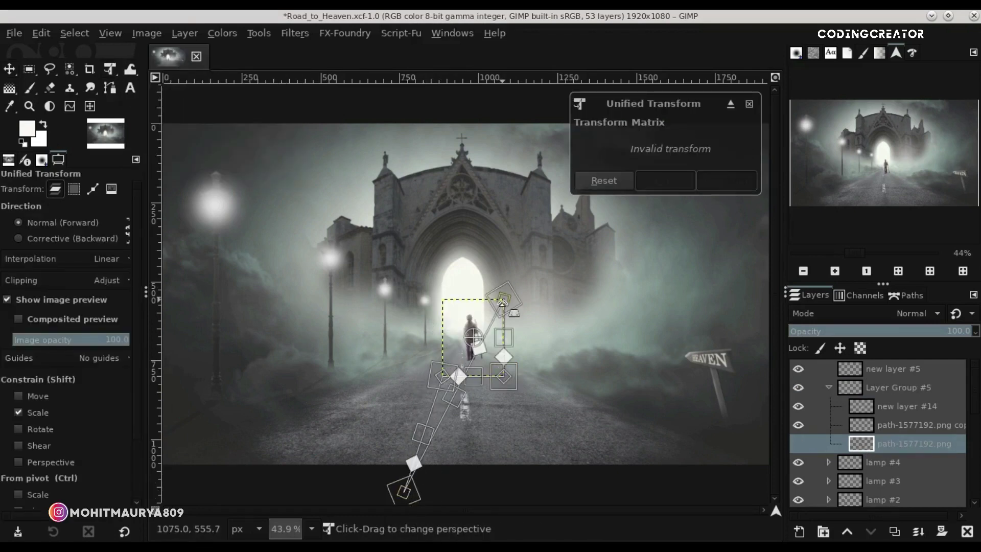
{"action": "left_click_drag", "start_coordinate": [524, 500], "coordinate": [613, 503]}
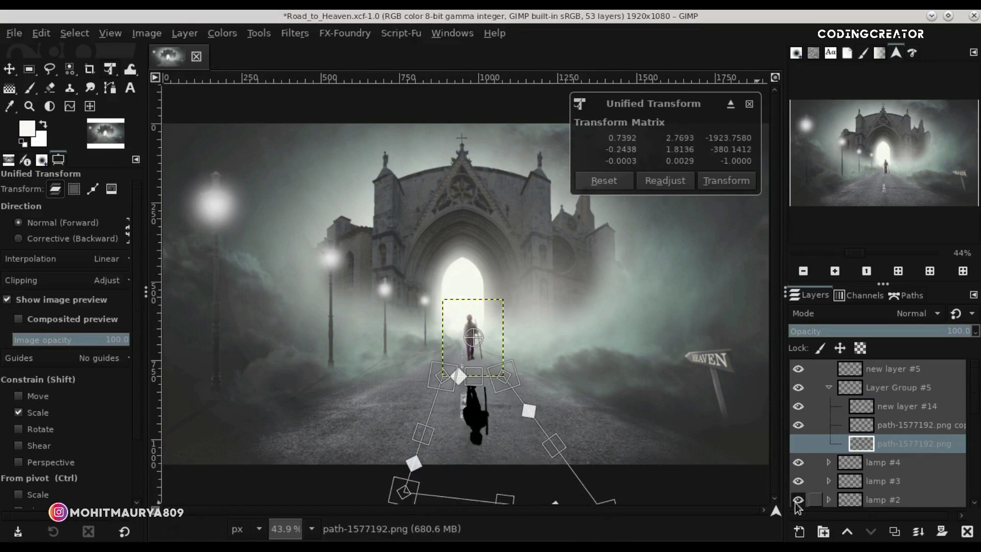
{"action": "left_click_drag", "start_coordinate": [776, 513], "coordinate": [757, 531]}
{"action": "left_click_drag", "start_coordinate": [443, 389], "coordinate": [386, 459]}
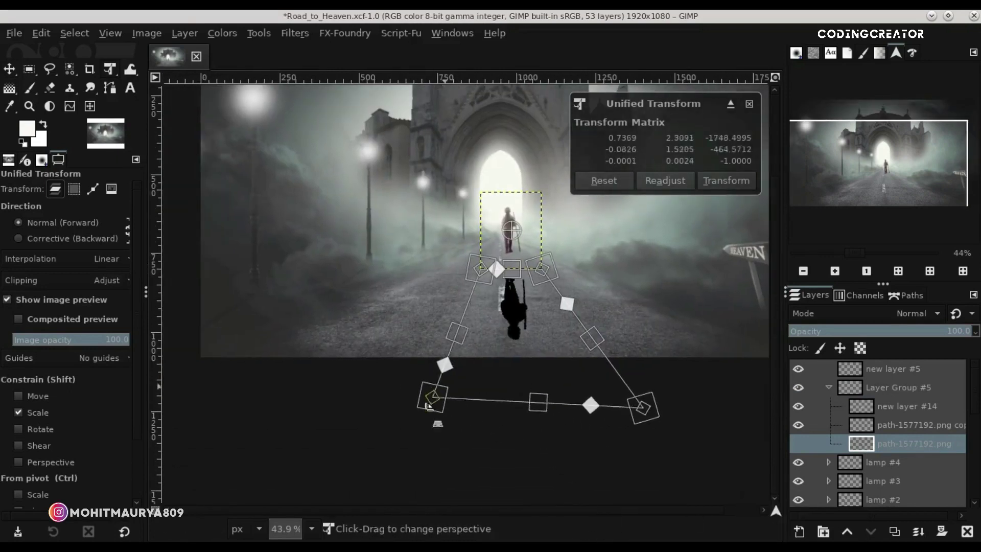
{"action": "left_click_drag", "start_coordinate": [643, 408], "coordinate": [679, 486]}
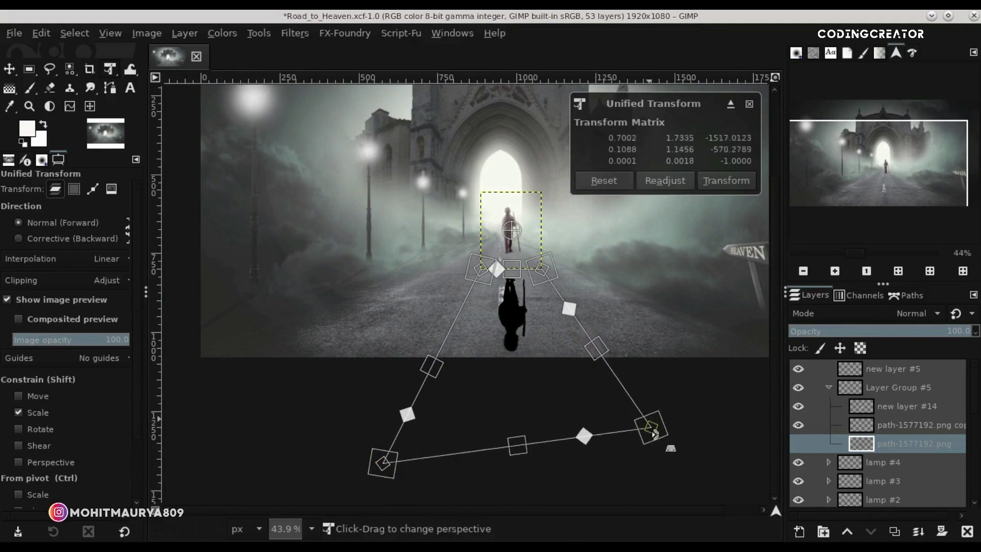
{"action": "left_click_drag", "start_coordinate": [384, 464], "coordinate": [353, 534]}
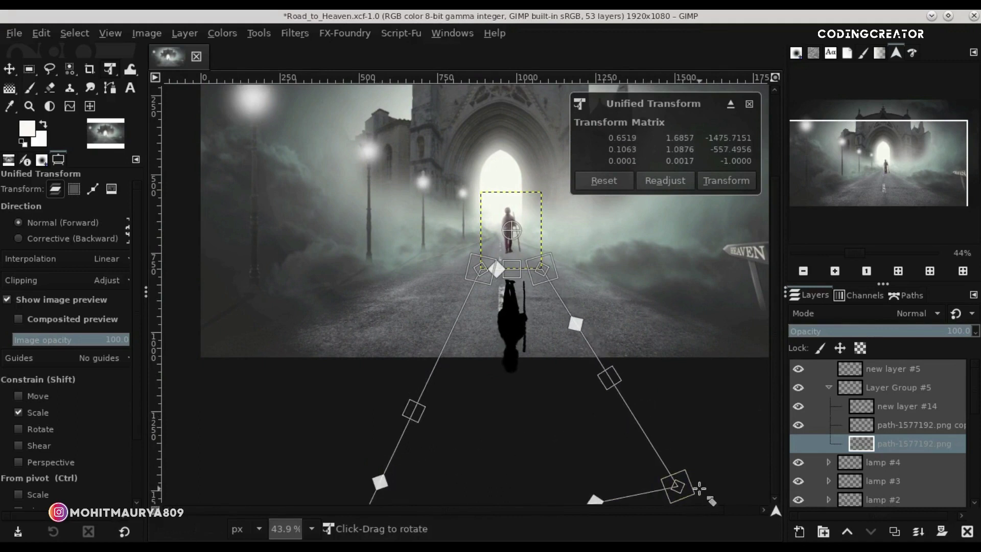
{"action": "mouse_move", "coordinate": [676, 486]}
{"action": "left_mouse_down"}
{"action": "mouse_move", "coordinate": [617, 442]}
{"action": "mouse_move", "coordinate": [665, 529]}
{"action": "left_mouse_up"}
{"action": "key", "text": "minus"}
{"action": "key", "text": "minus"}
Fine-tune the shadow's base corners under the boy's feet and apply the transform
{"action": "left_click_drag", "start_coordinate": [405, 442], "coordinate": [360, 526]}
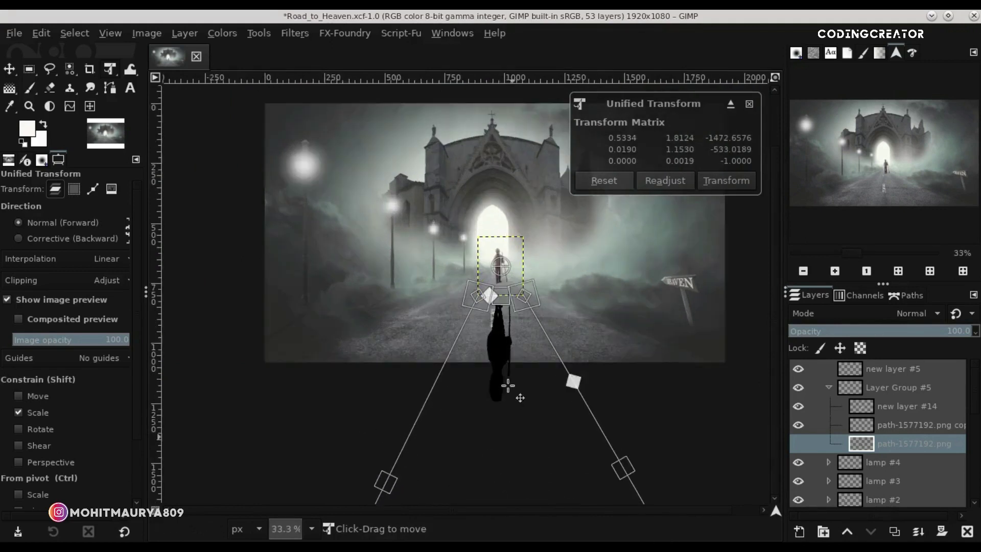
{"action": "scroll", "coordinate": [504, 391], "scroll_direction": "up", "scroll_amount": 2}
{"action": "left_click_drag", "start_coordinate": [530, 327], "coordinate": [531, 300]}
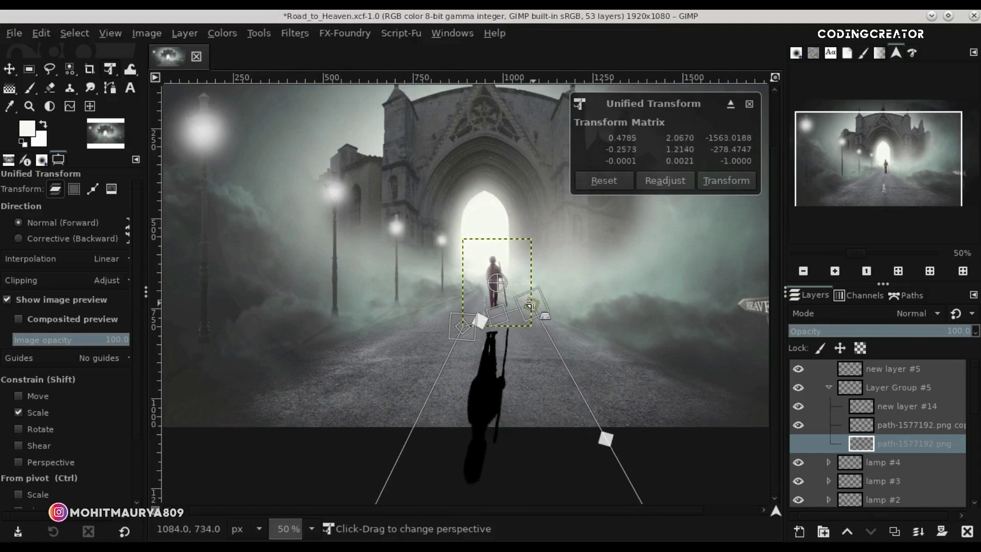
{"action": "scroll", "coordinate": [530, 300], "scroll_direction": "up", "scroll_amount": 2}
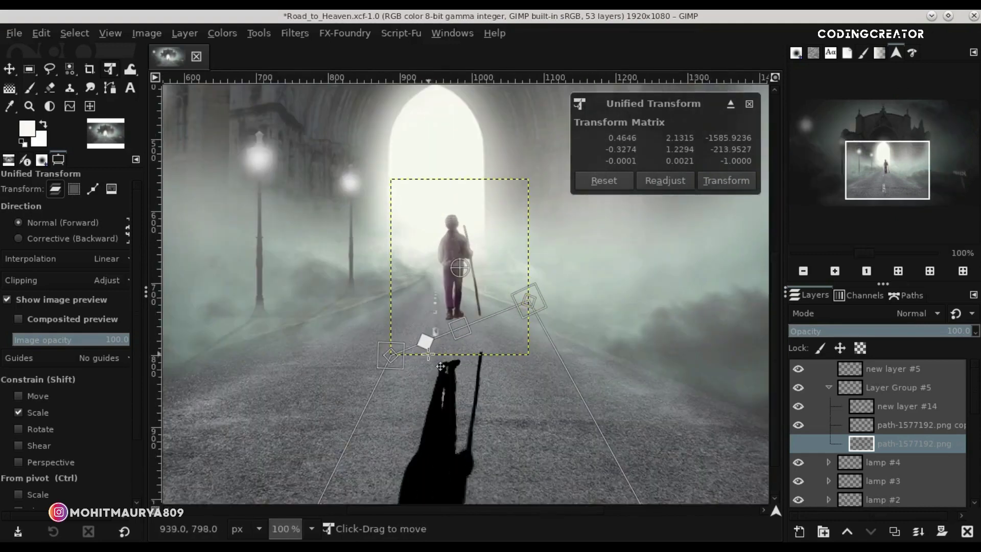
{"action": "left_click_drag", "start_coordinate": [391, 356], "coordinate": [390, 287]}
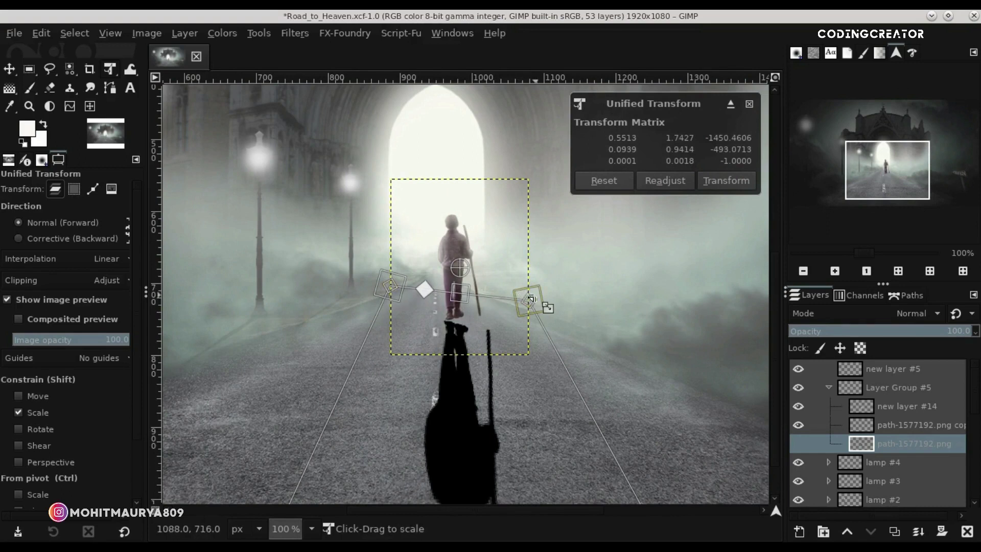
{"action": "left_click_drag", "start_coordinate": [532, 299], "coordinate": [529, 281]}
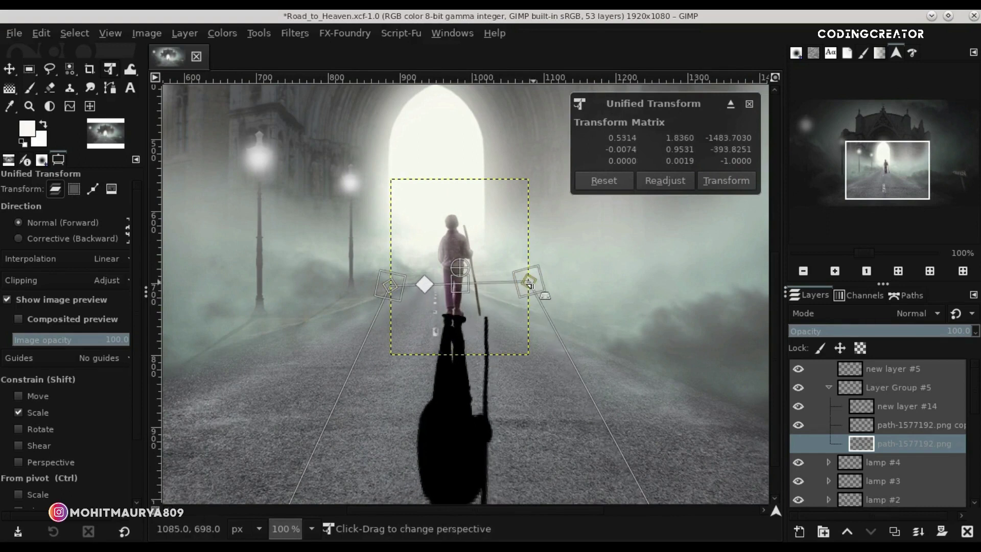
{"action": "left_click_drag", "start_coordinate": [392, 287], "coordinate": [397, 299]}
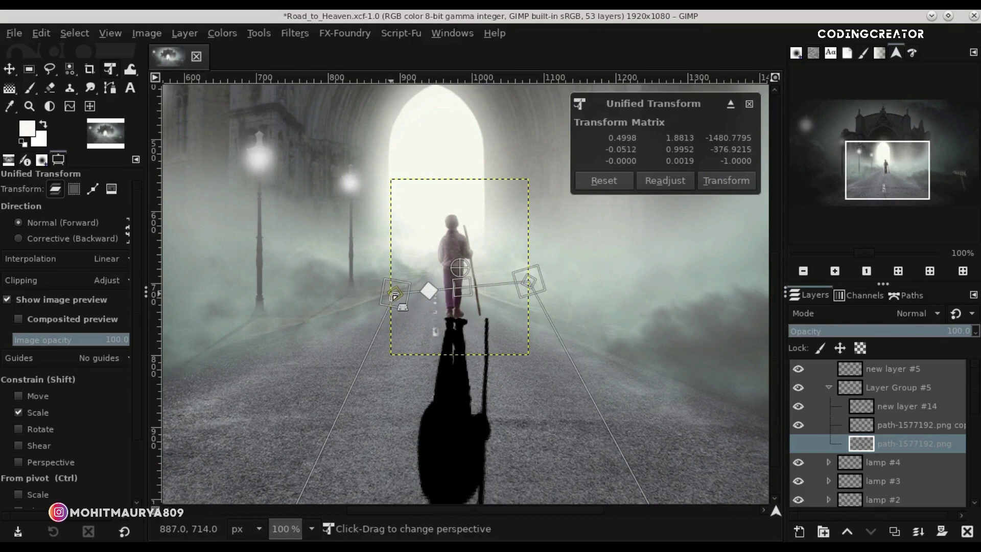
{"action": "left_click_drag", "start_coordinate": [530, 281], "coordinate": [518, 282]}
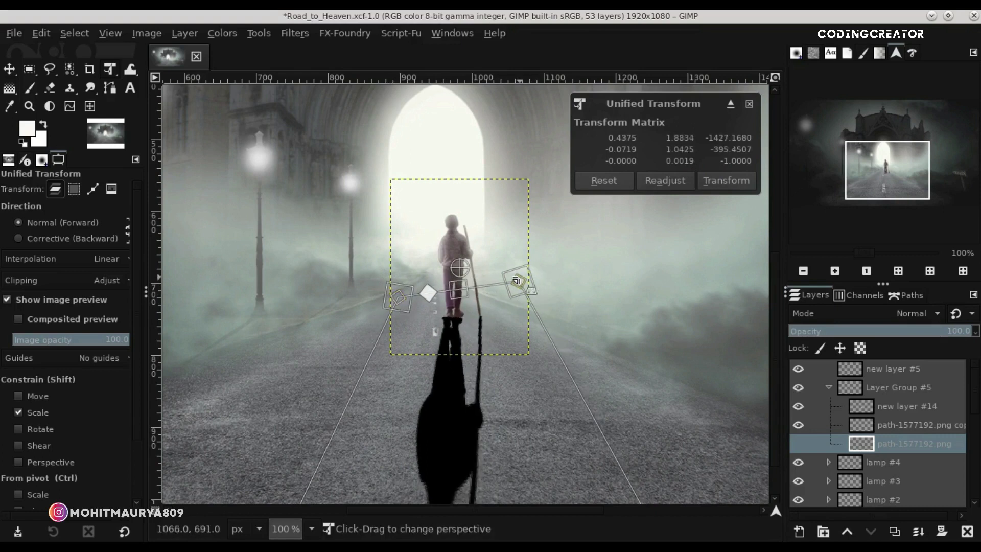
{"action": "left_click_drag", "start_coordinate": [399, 297], "coordinate": [410, 305]}
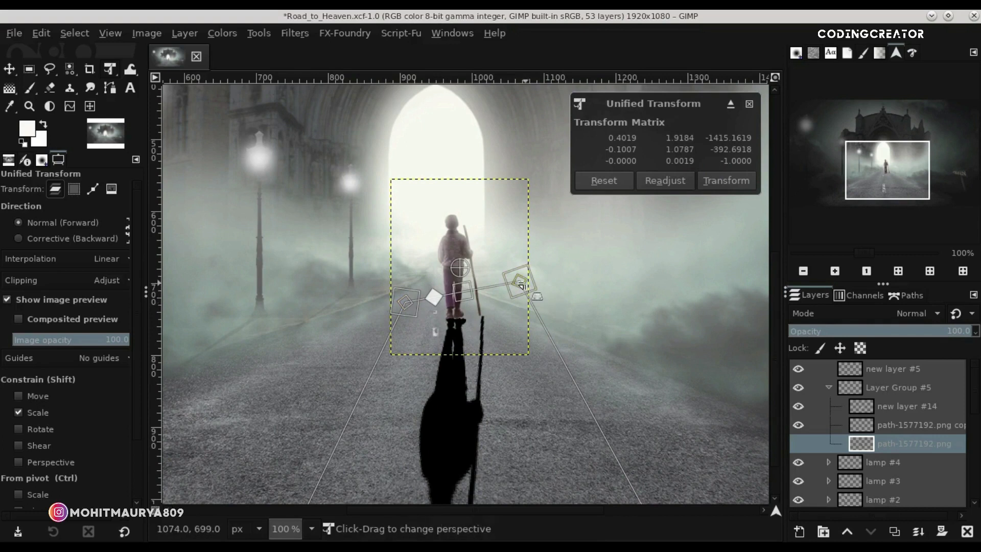
{"action": "left_click_drag", "start_coordinate": [521, 284], "coordinate": [517, 289]}
{"action": "scroll", "coordinate": [517, 288], "scroll_direction": "down", "scroll_amount": 1}
{"action": "scroll", "coordinate": [517, 288], "scroll_direction": "down", "scroll_amount": 1}
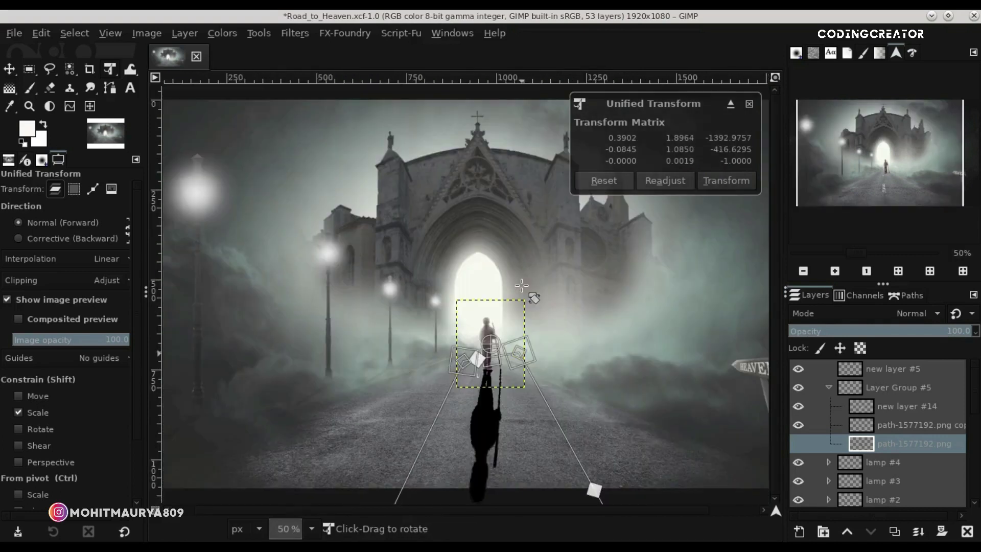
{"action": "left_click", "coordinate": [735, 181]}
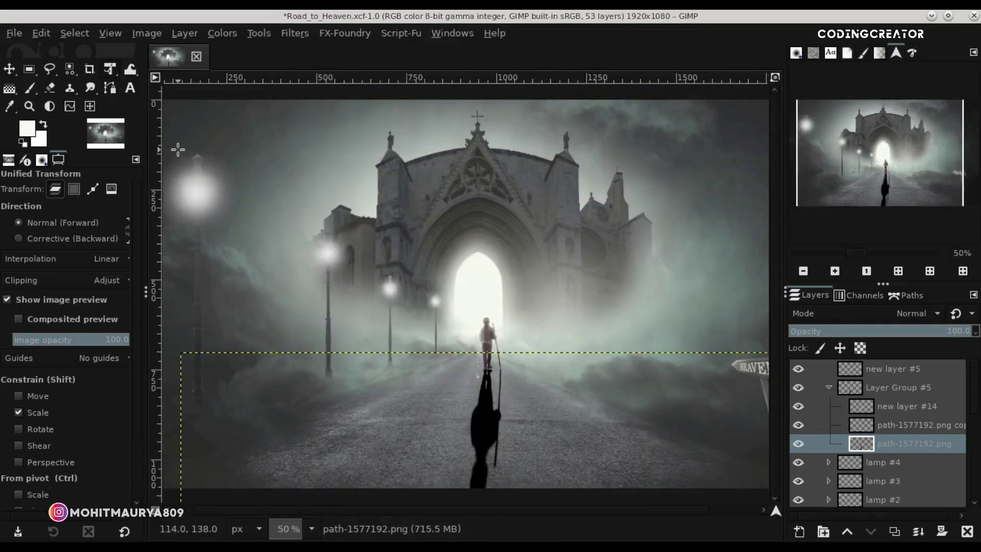
Nudge the shadow layer up so it meets the boy's feet
{"action": "left_click", "coordinate": [4, 76]}
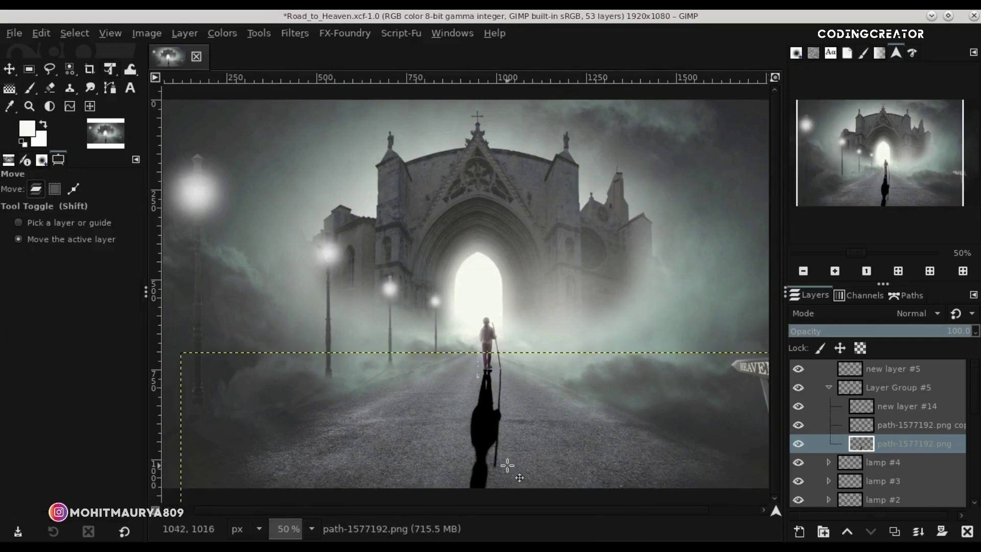
{"action": "scroll", "coordinate": [507, 465], "scroll_direction": "up", "scroll_amount": 3}
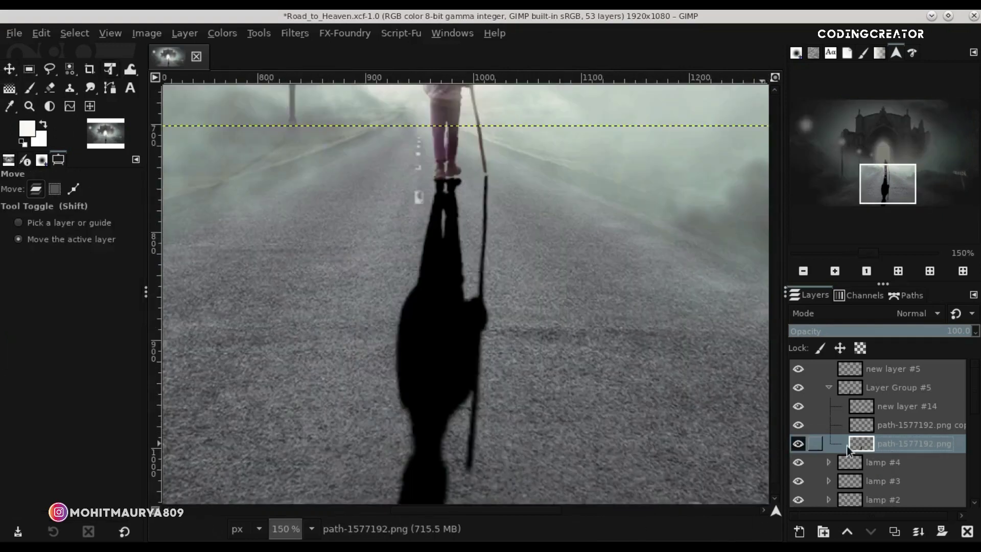
{"action": "key", "text": "Up"}
{"action": "key", "text": "Up"}
{"action": "key", "text": "Up"}
{"action": "key", "text": "Up"}
{"action": "key", "text": "Up"}
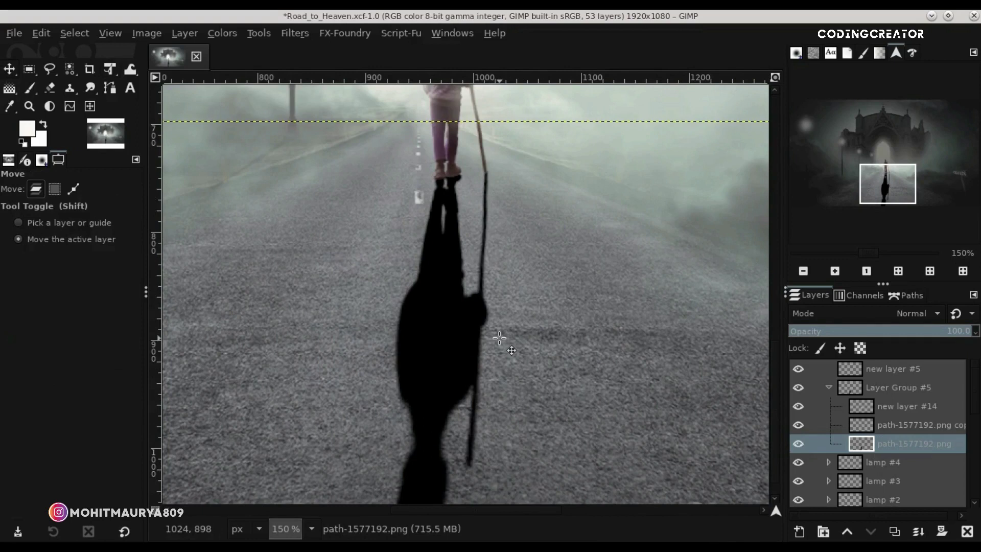
{"action": "scroll", "coordinate": [499, 338], "scroll_direction": "up", "scroll_amount": 3}
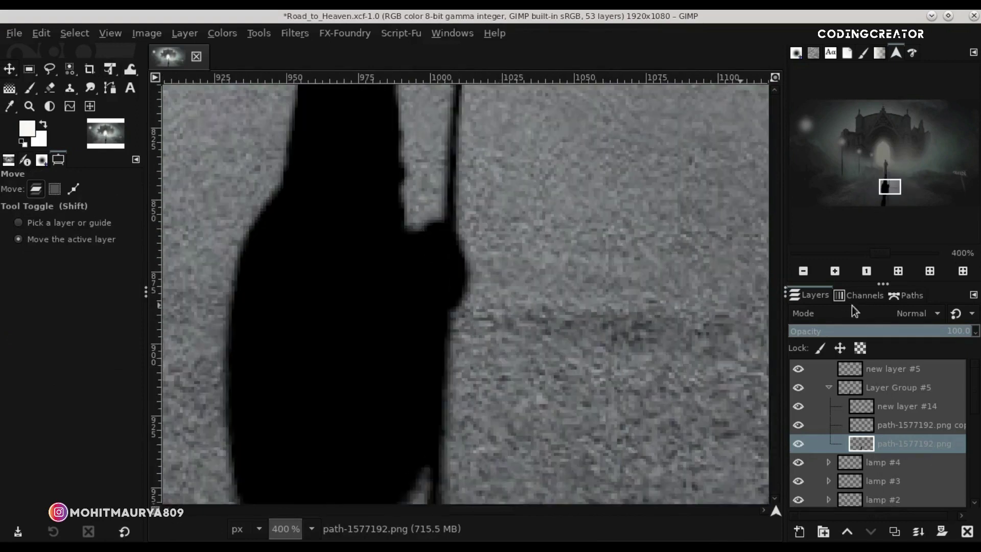
{"action": "scroll", "coordinate": [772, 415], "scroll_direction": "up", "scroll_amount": 3}
{"action": "scroll", "coordinate": [774, 360], "scroll_direction": "up", "scroll_amount": 2}
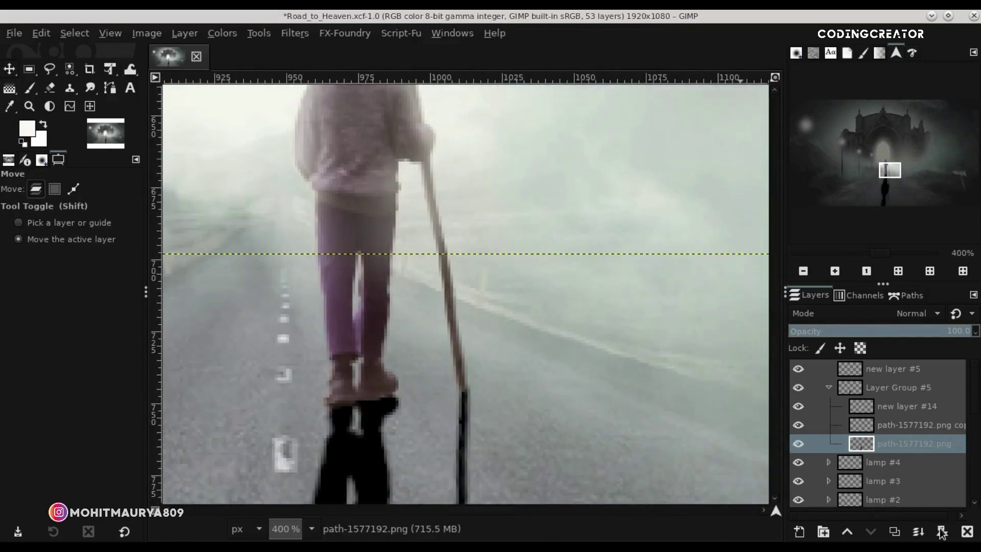
Add a white layer mask and paint black to fill the gap between feet and shadow
{"action": "left_click", "coordinate": [942, 531]}
{"action": "left_click", "coordinate": [899, 530]}
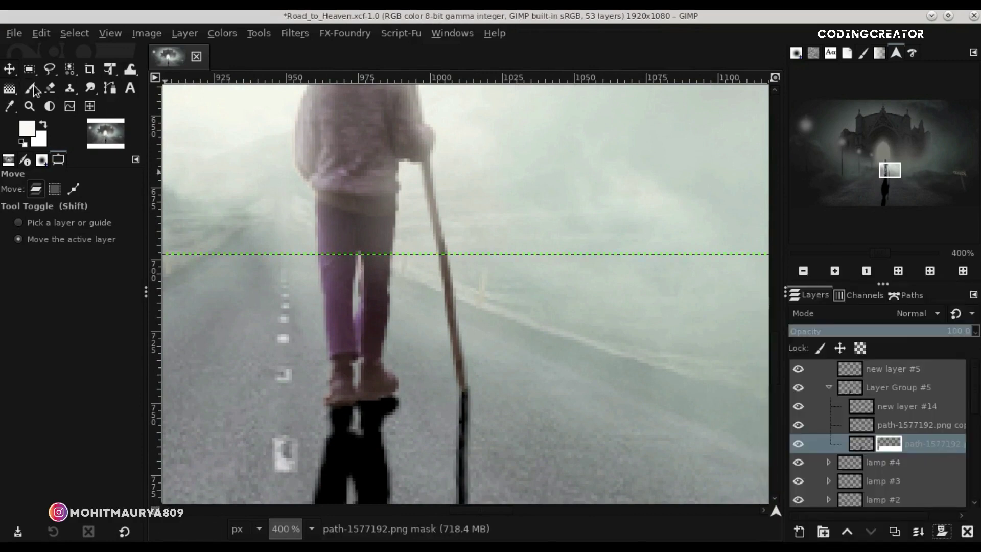
{"action": "left_click", "coordinate": [32, 87]}
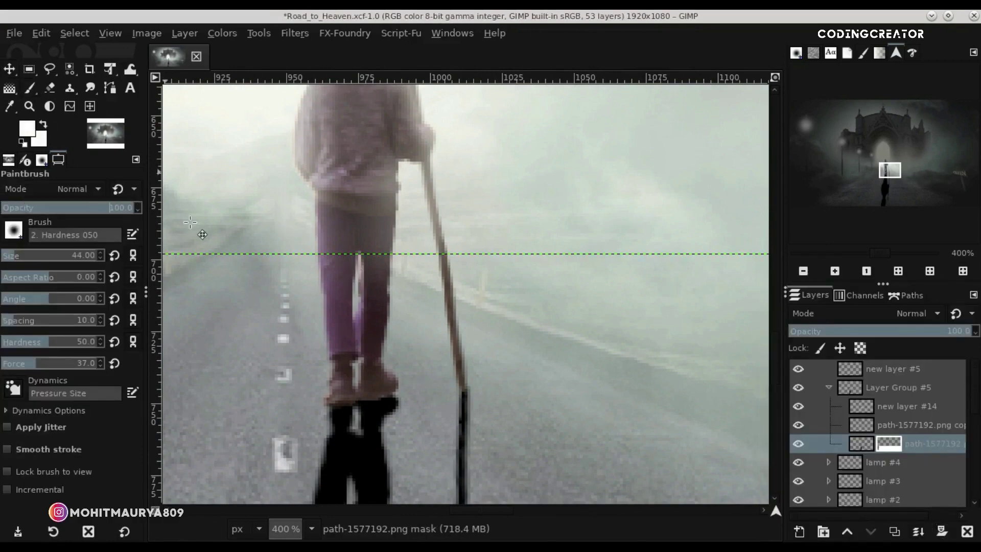
{"action": "left_click_drag", "start_coordinate": [344, 377], "coordinate": [390, 374]}
{"action": "left_click", "coordinate": [22, 143]}
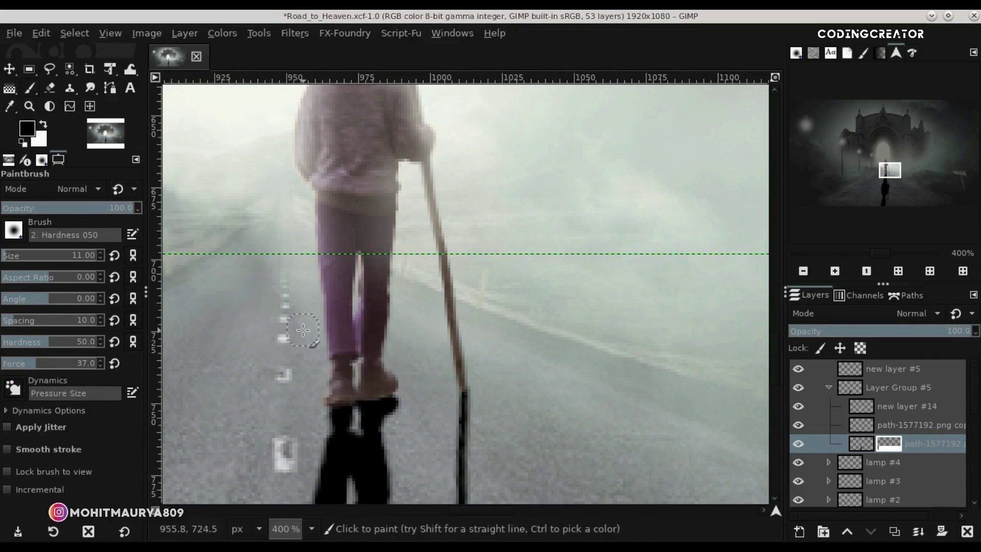
{"action": "left_click", "coordinate": [869, 446]}
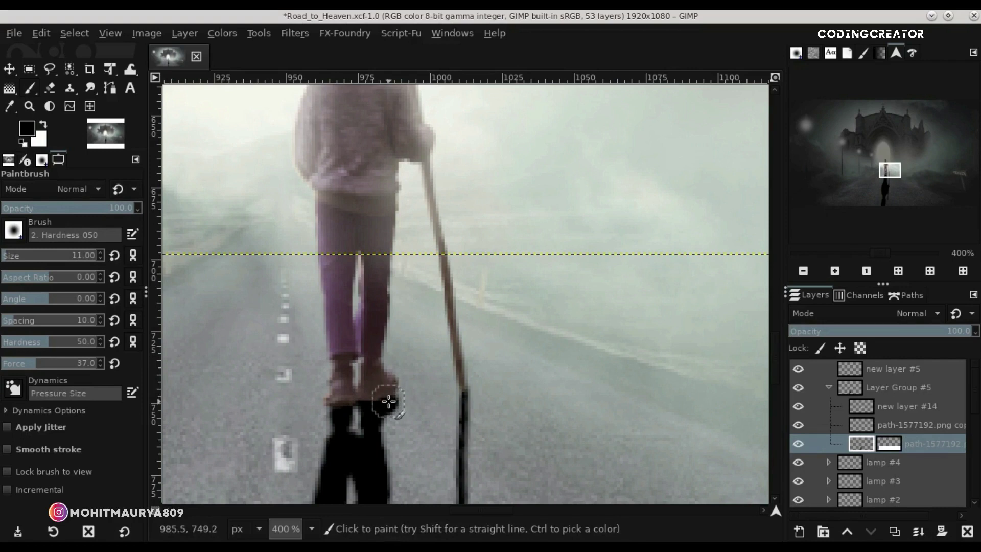
{"action": "left_click_drag", "start_coordinate": [390, 392], "coordinate": [343, 416]}
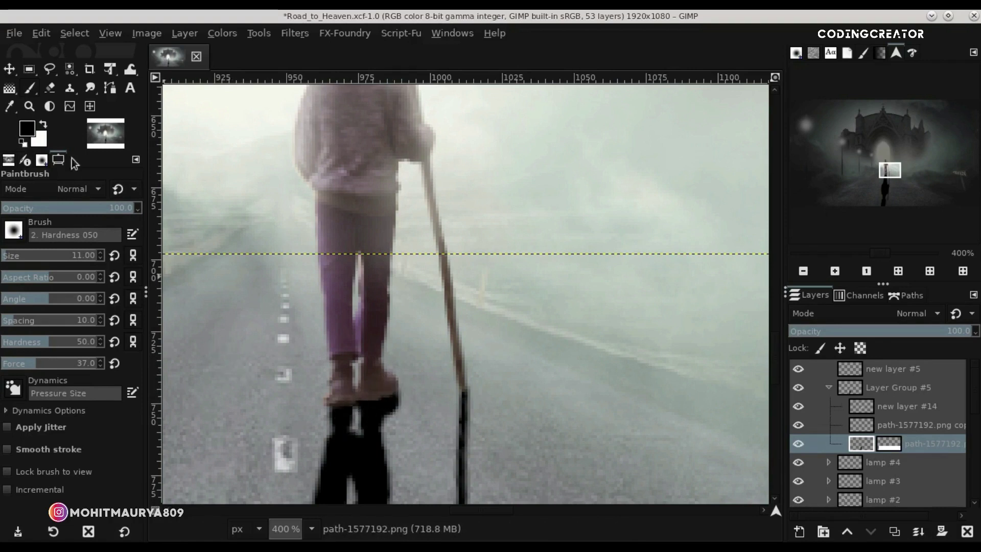
Lower the shadow layer's opacity to about 47.8 and collapse Layer Group #5
{"action": "left_click", "coordinate": [12, 70]}
{"action": "scroll", "coordinate": [357, 225], "scroll_direction": "down", "scroll_amount": 3}
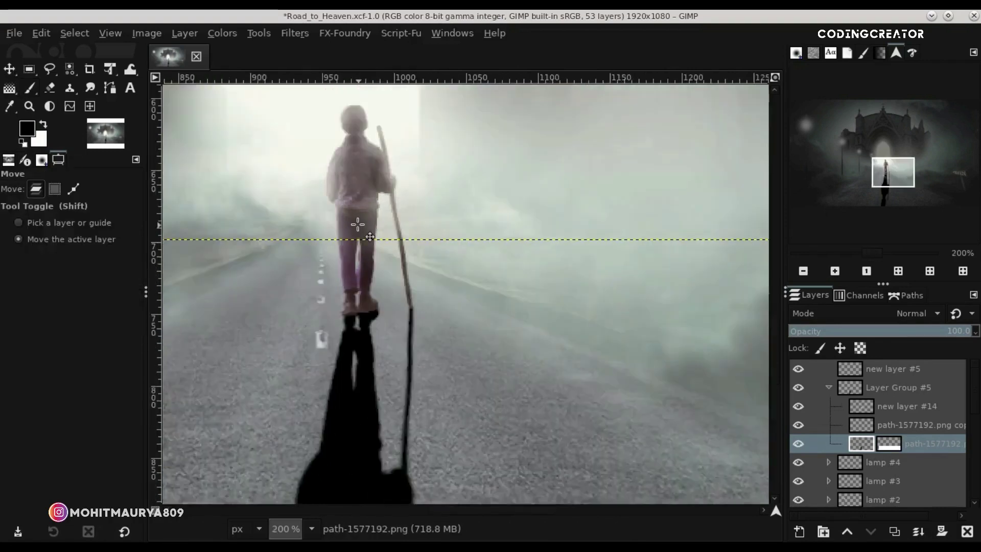
{"action": "scroll", "coordinate": [357, 225], "scroll_direction": "down", "scroll_amount": 3}
{"action": "scroll", "coordinate": [358, 224], "scroll_direction": "down", "scroll_amount": 1}
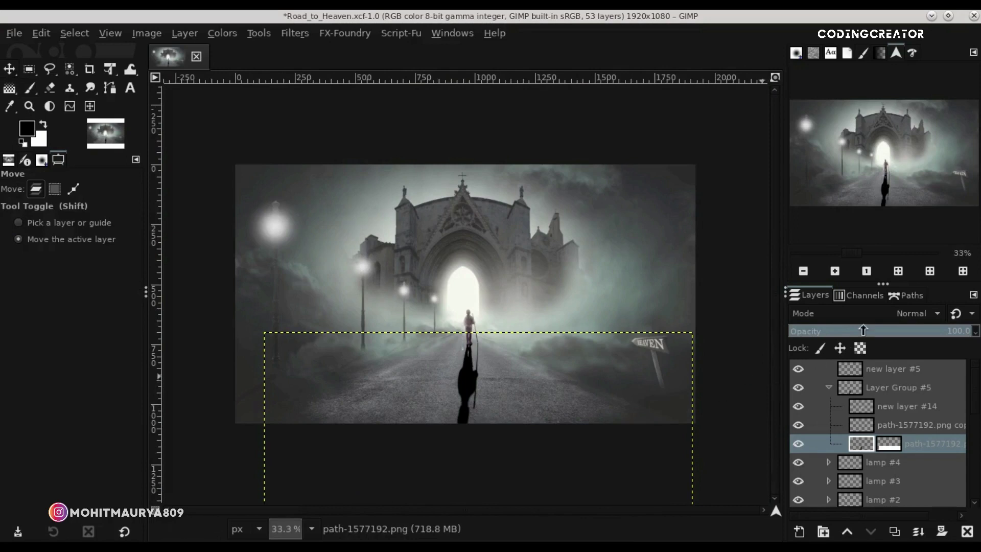
{"action": "left_click_drag", "start_coordinate": [863, 330], "coordinate": [852, 331]}
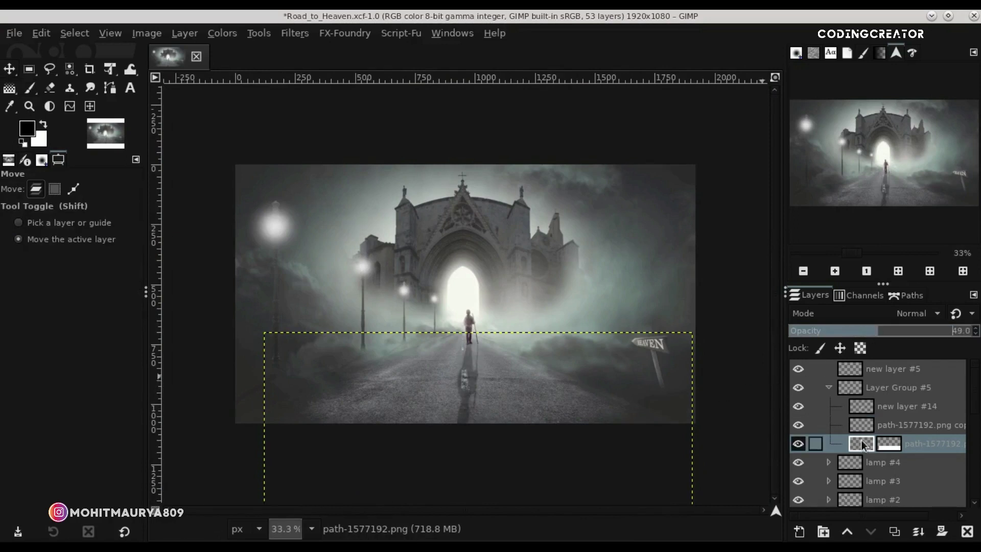
{"action": "scroll", "coordinate": [406, 394], "scroll_direction": "up", "scroll_amount": 1}
{"action": "scroll", "coordinate": [404, 402], "scroll_direction": "up", "scroll_amount": 2}
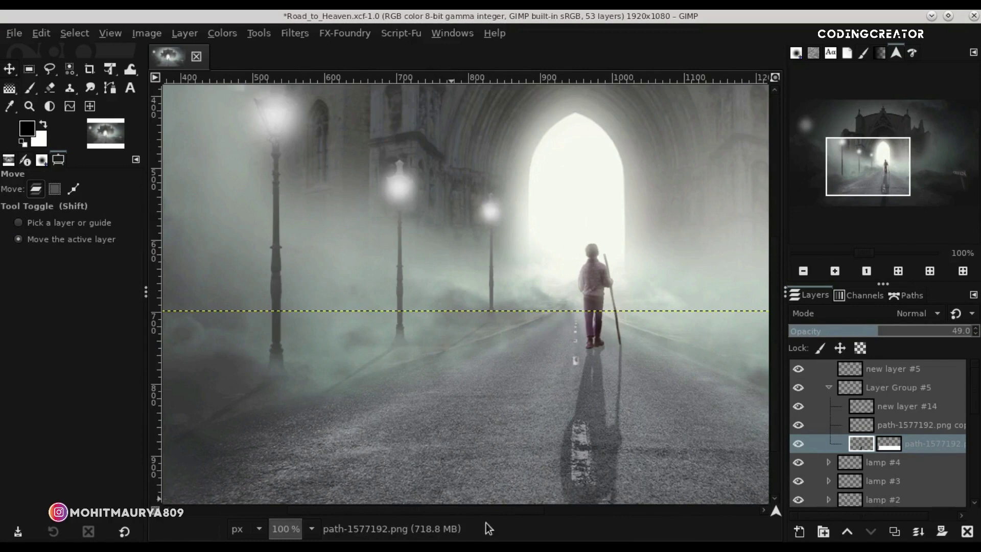
{"action": "left_click_drag", "start_coordinate": [488, 510], "coordinate": [537, 510]}
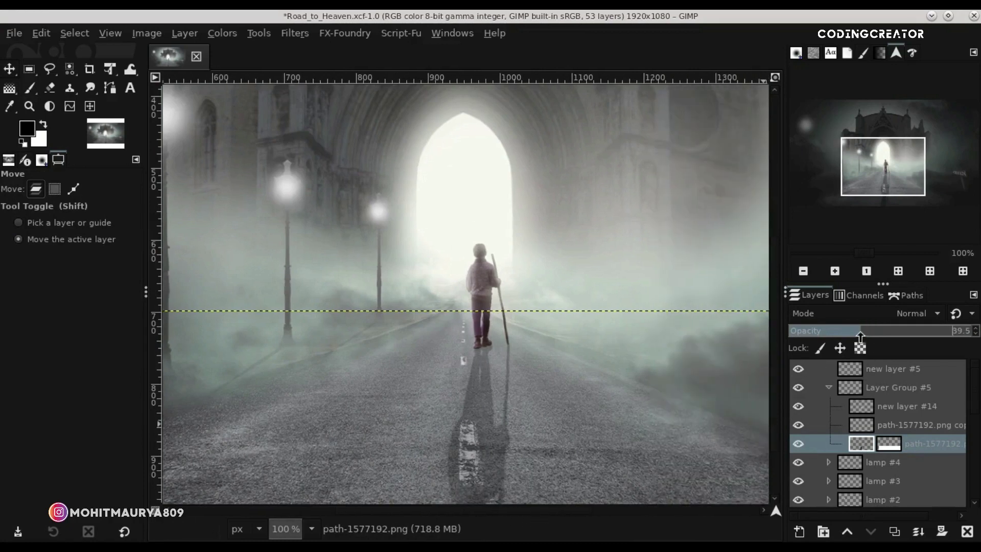
{"action": "left_click", "coordinate": [830, 389]}
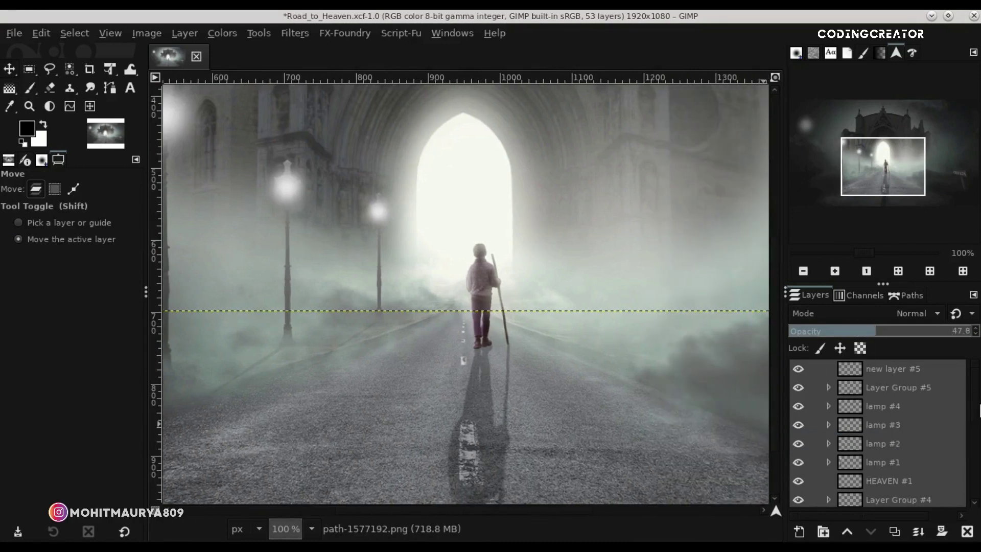
{"action": "scroll", "coordinate": [844, 434], "scroll_direction": "down", "scroll_amount": 10}
On street-381227.jpg, clone away the bright road patch inside the shadow with an 85-size brush
{"action": "left_click", "coordinate": [846, 443]}
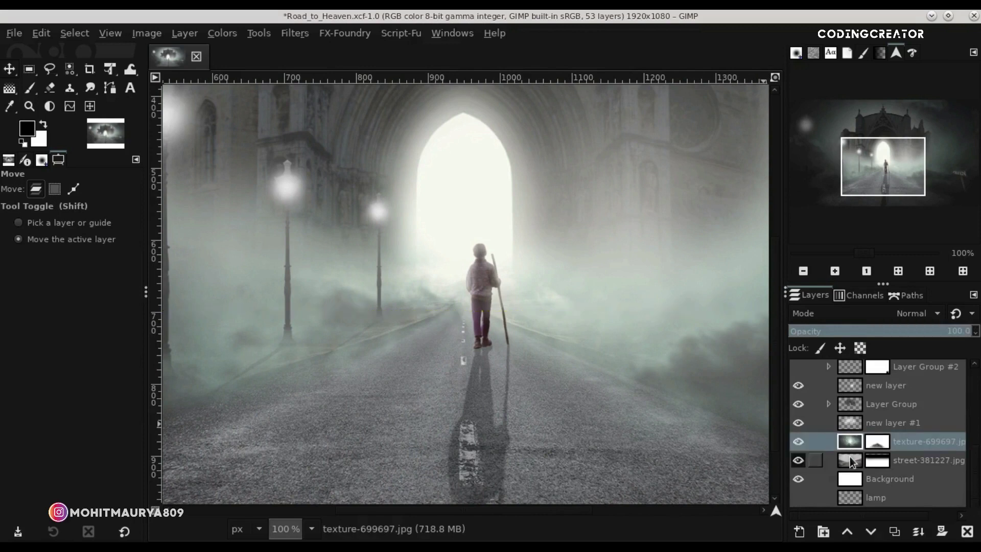
{"action": "left_click", "coordinate": [850, 460]}
{"action": "scroll", "coordinate": [575, 419], "scroll_direction": "down", "scroll_amount": 2, "text": "ctrl"}
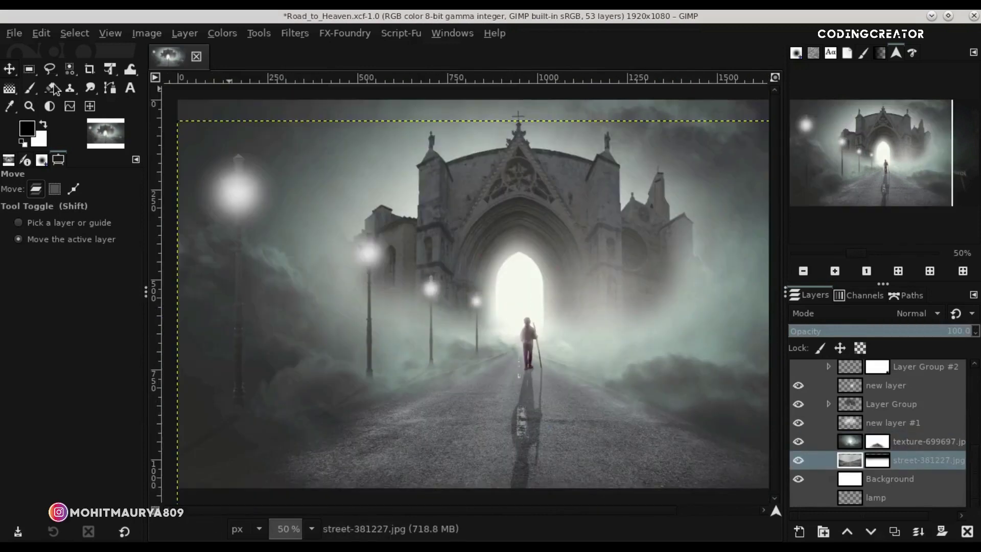
{"action": "key", "text": "c"}
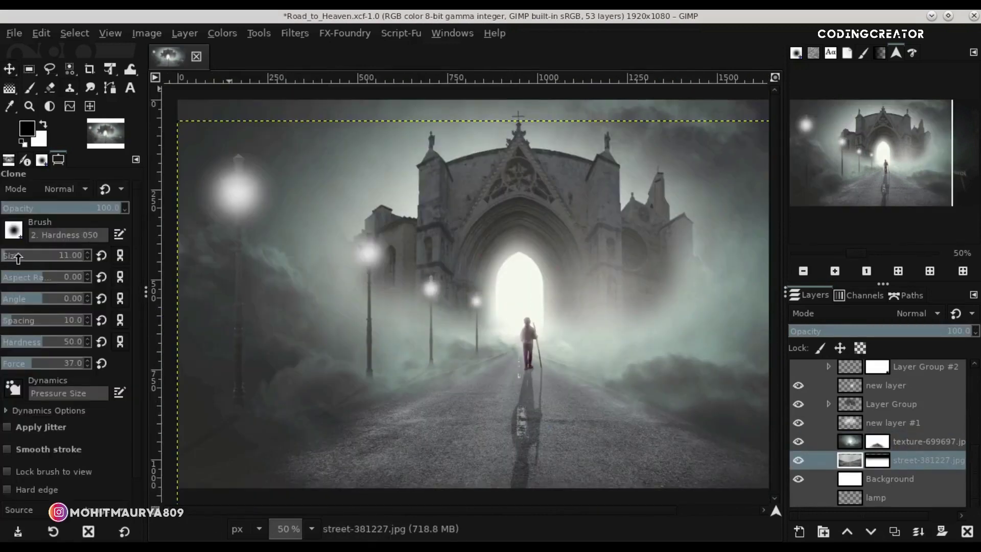
{"action": "left_click", "coordinate": [17, 255]}
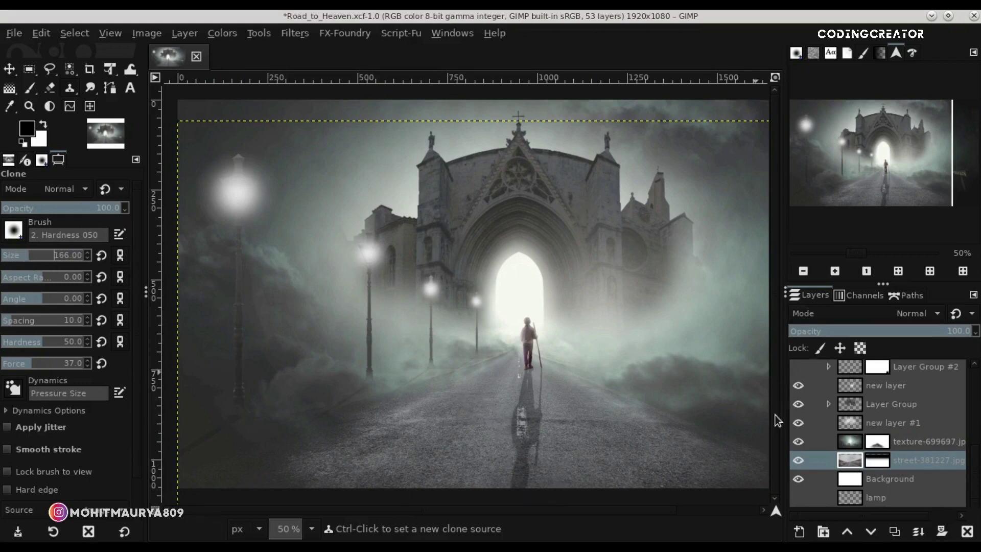
{"action": "type", "text": "166"}
{"action": "left_click", "coordinate": [18, 262]}
{"action": "scroll", "coordinate": [542, 421], "scroll_direction": "up", "scroll_amount": 2}
{"action": "scroll", "coordinate": [511, 409], "scroll_direction": "up", "scroll_amount": 1}
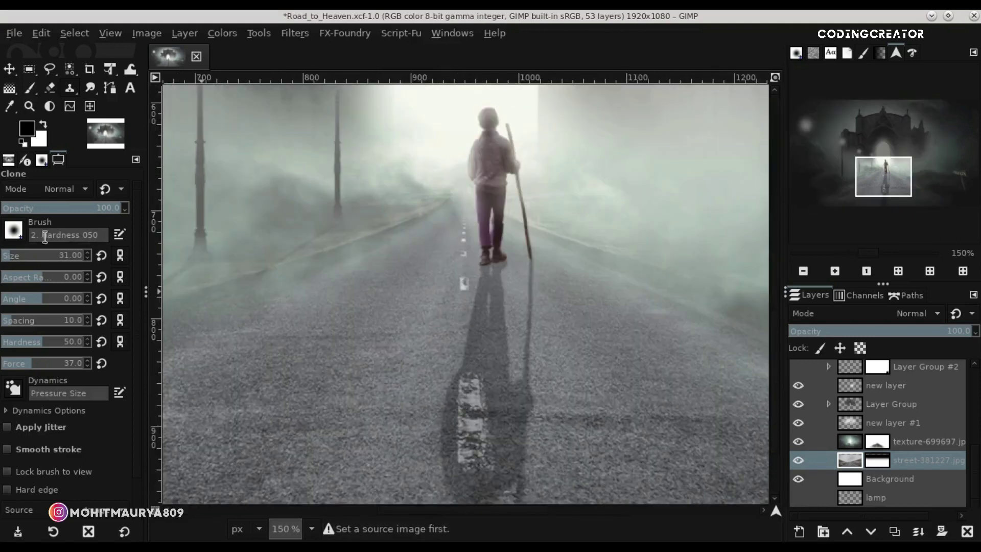
{"action": "mouse_move", "coordinate": [471, 389]}
{"action": "left_mouse_down"}
{"action": "mouse_move", "coordinate": [474, 428]}
{"action": "mouse_move", "coordinate": [462, 449]}
{"action": "left_mouse_up"}
{"action": "left_click", "coordinate": [531, 391], "text": "ctrl"}
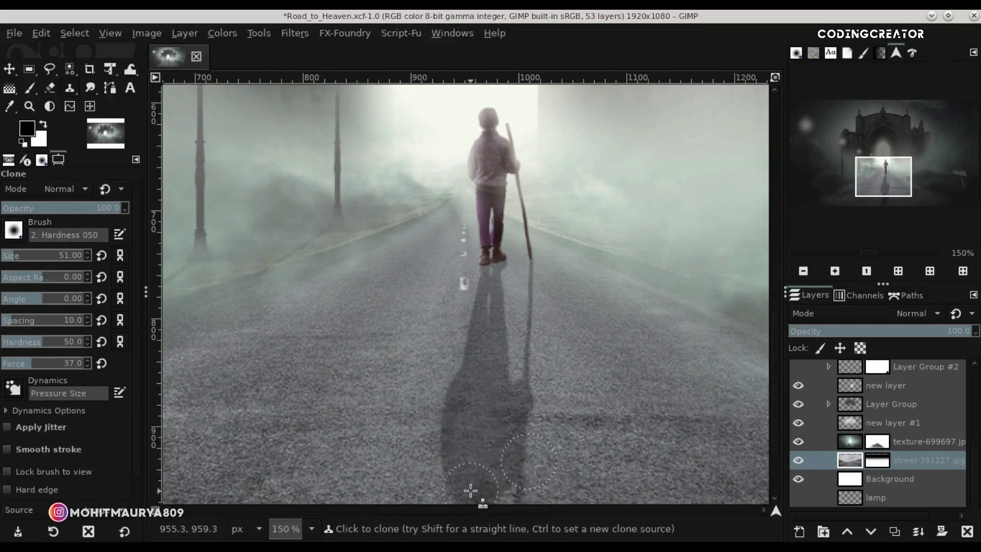
With an 18-size clone brush, remove the dashed road markings near the feet and legs
{"action": "scroll", "coordinate": [468, 278], "scroll_direction": "up", "scroll_amount": 3}
{"action": "left_click", "coordinate": [6, 257]}
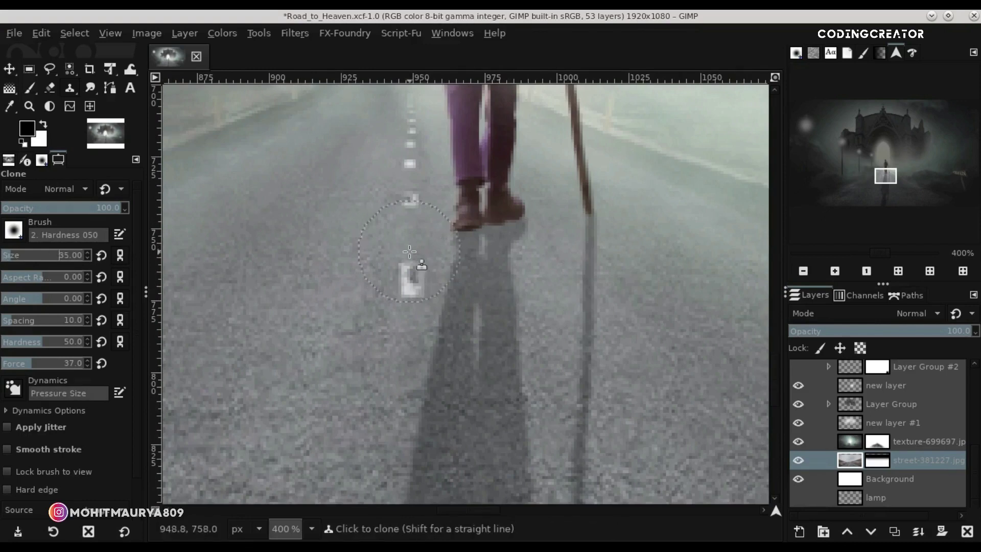
{"action": "left_click", "coordinate": [7, 257]}
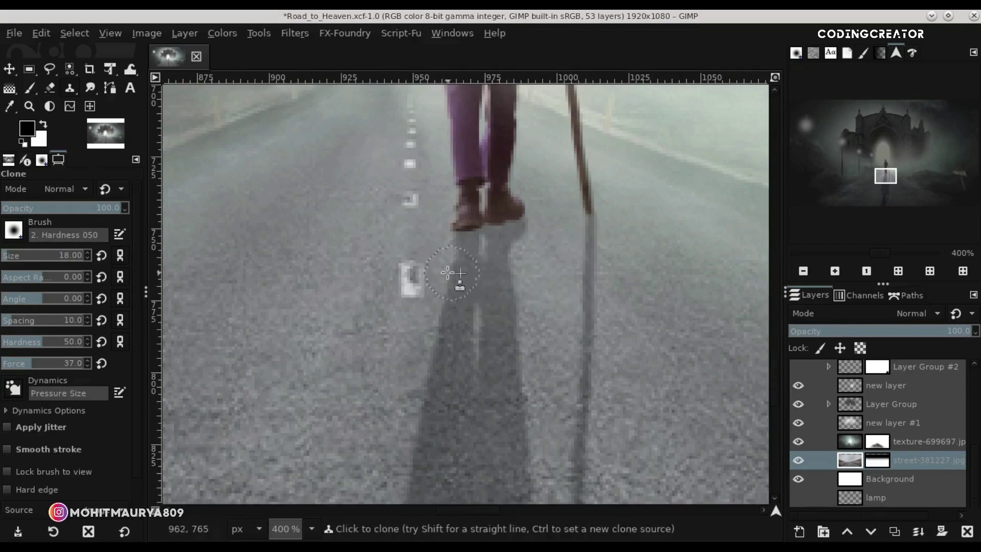
{"action": "left_click_drag", "start_coordinate": [409, 196], "coordinate": [415, 207]}
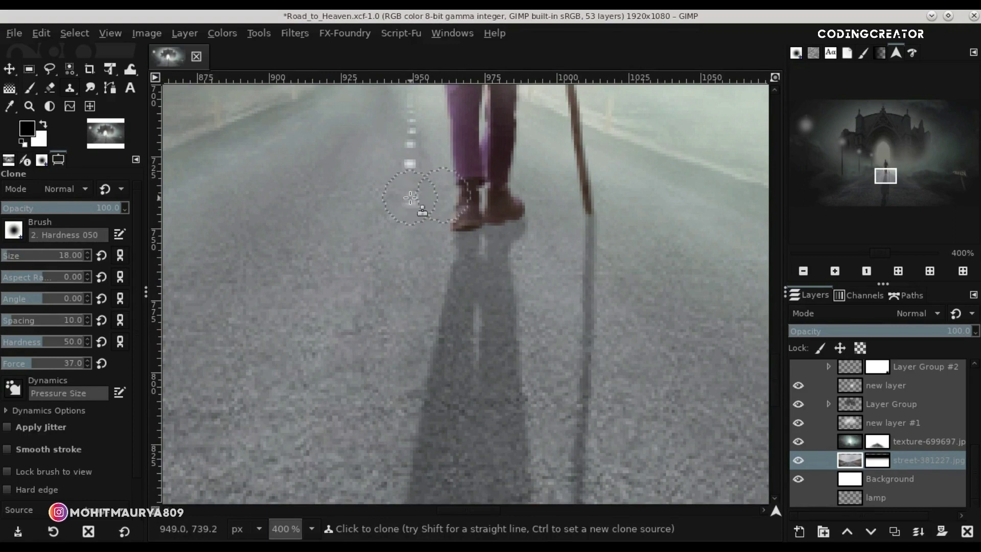
{"action": "scroll", "coordinate": [775, 337], "scroll_direction": "up", "scroll_amount": 3}
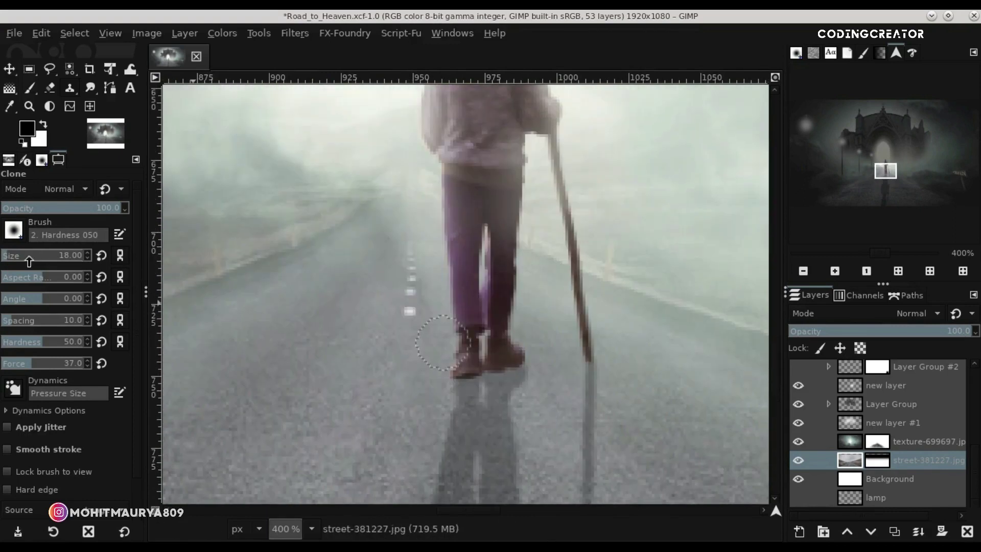
{"action": "scroll", "coordinate": [7, 258], "scroll_direction": "down", "scroll_amount": 2}
{"action": "left_click", "coordinate": [448, 310], "text": "ctrl"}
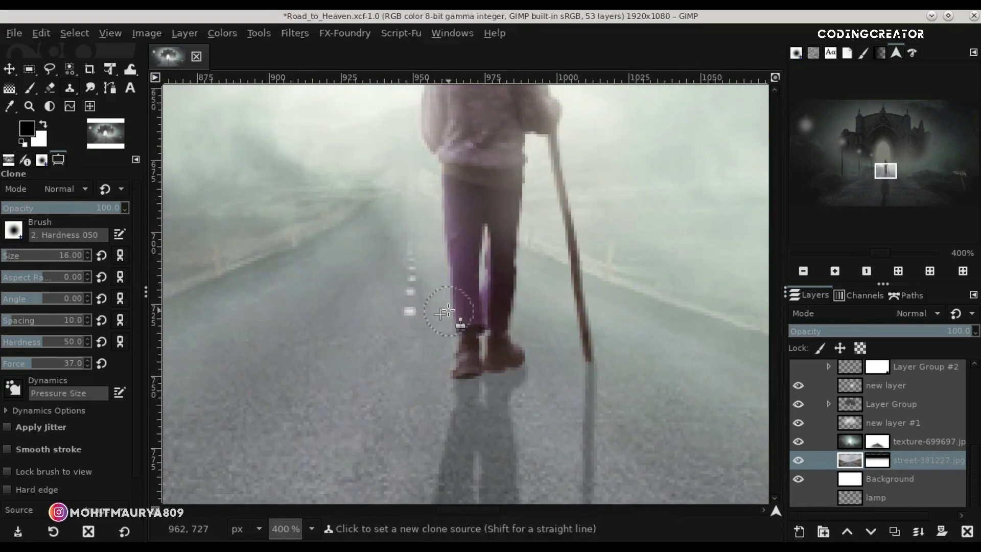
{"action": "left_click_drag", "start_coordinate": [417, 323], "coordinate": [415, 230]}
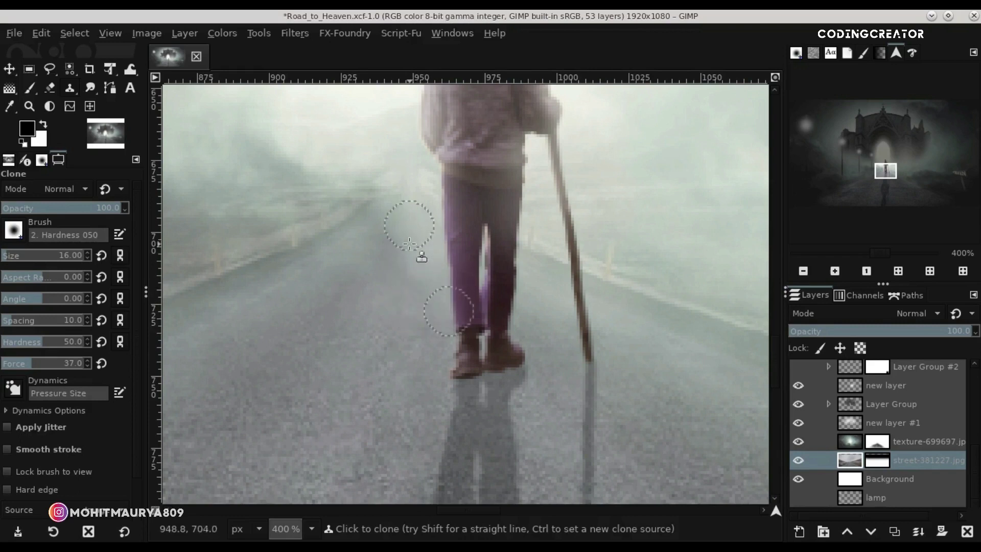
{"action": "left_click", "coordinate": [9, 69]}
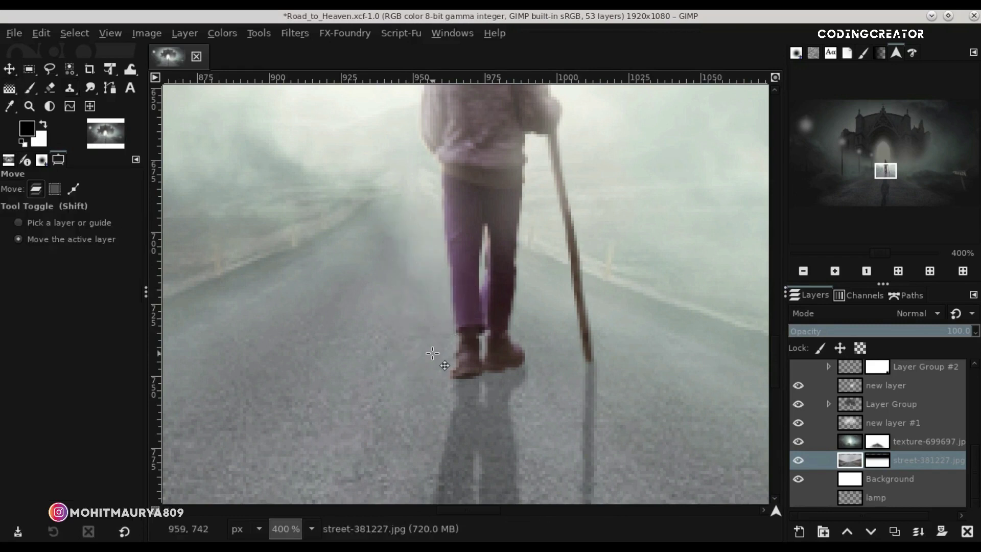
{"action": "scroll", "coordinate": [432, 354], "scroll_direction": "down", "scroll_amount": 3}
{"action": "scroll", "coordinate": [432, 353], "scroll_direction": "down", "scroll_amount": 3}
{"action": "scroll", "coordinate": [432, 353], "scroll_direction": "down", "scroll_amount": 1}
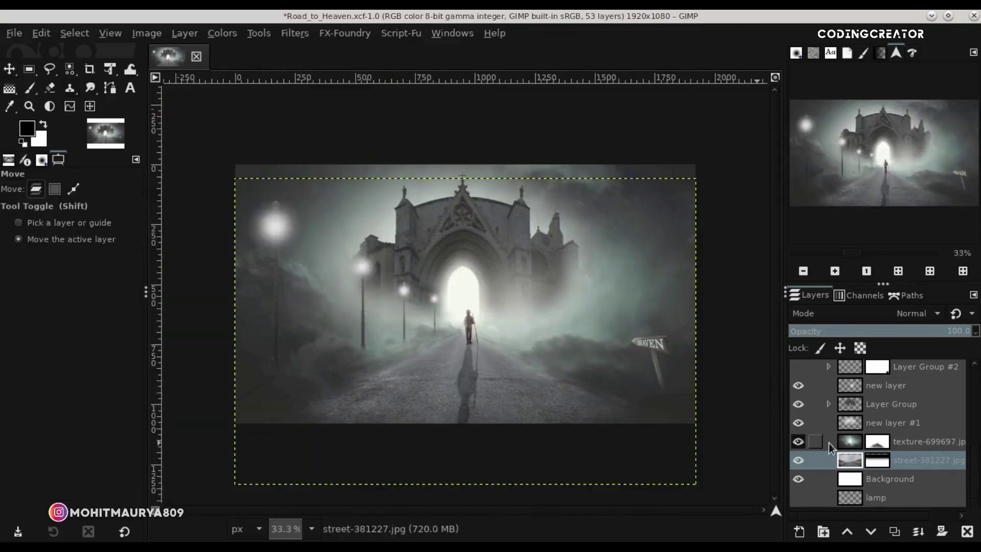
Rename Layer Group #5 to 'boy'
{"action": "left_click_drag", "start_coordinate": [973, 470], "coordinate": [977, 377]}
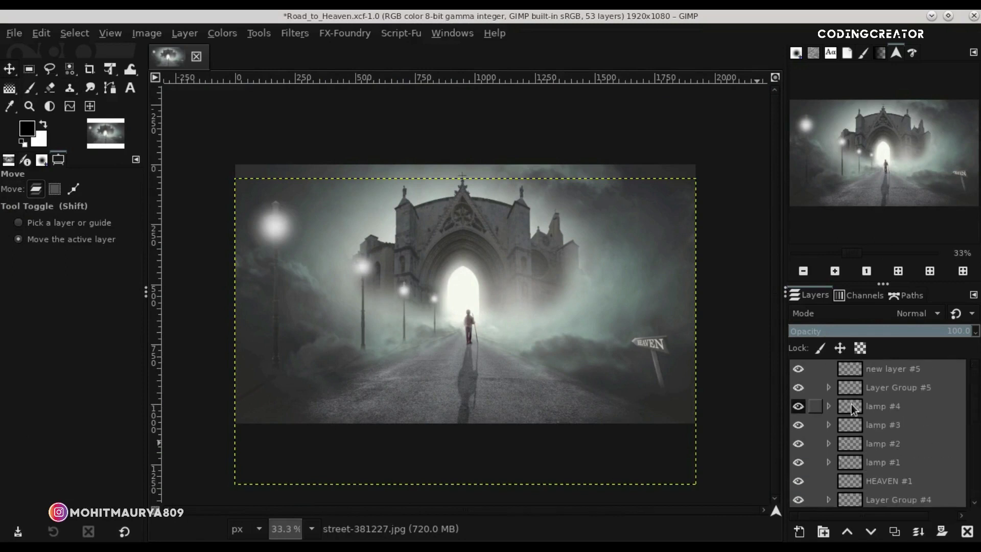
{"action": "left_click", "coordinate": [806, 387]}
{"action": "double_click", "coordinate": [926, 396]}
{"action": "type", "text": "boy"}
{"action": "key", "text": "Return"}
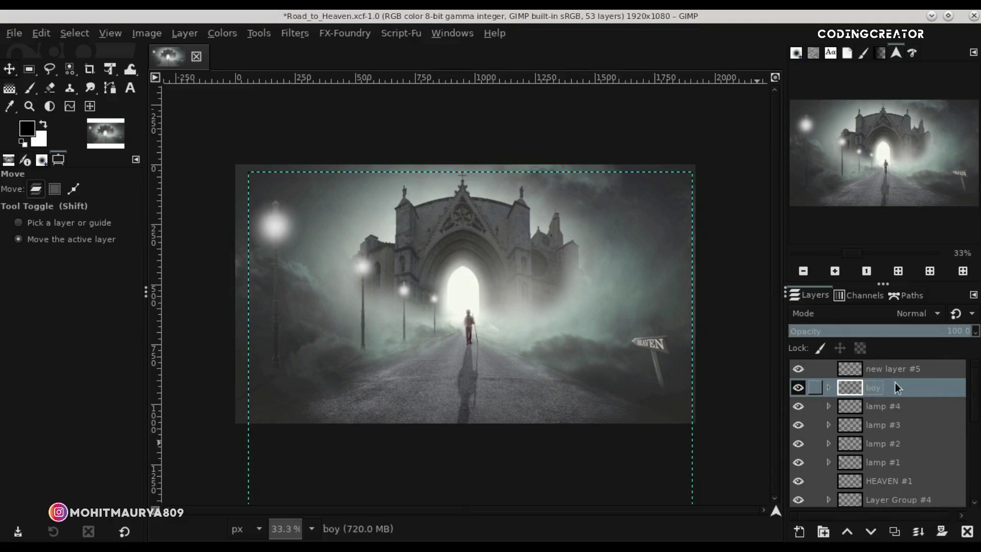
Nudge the boy figure slightly left, fit the image in view, and expand the boy group
{"action": "left_click_drag", "start_coordinate": [454, 362], "coordinate": [453, 362]}
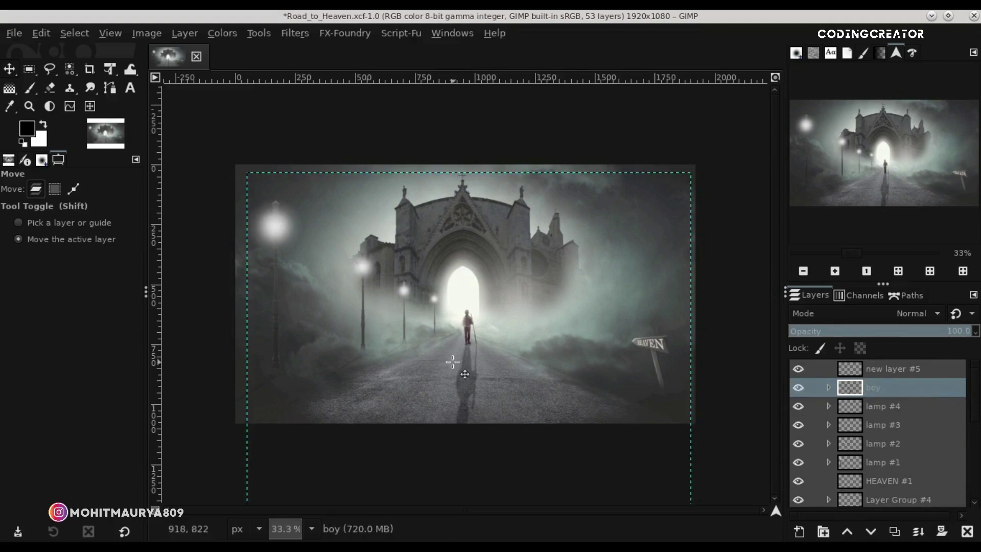
{"action": "left_click", "coordinate": [776, 78]}
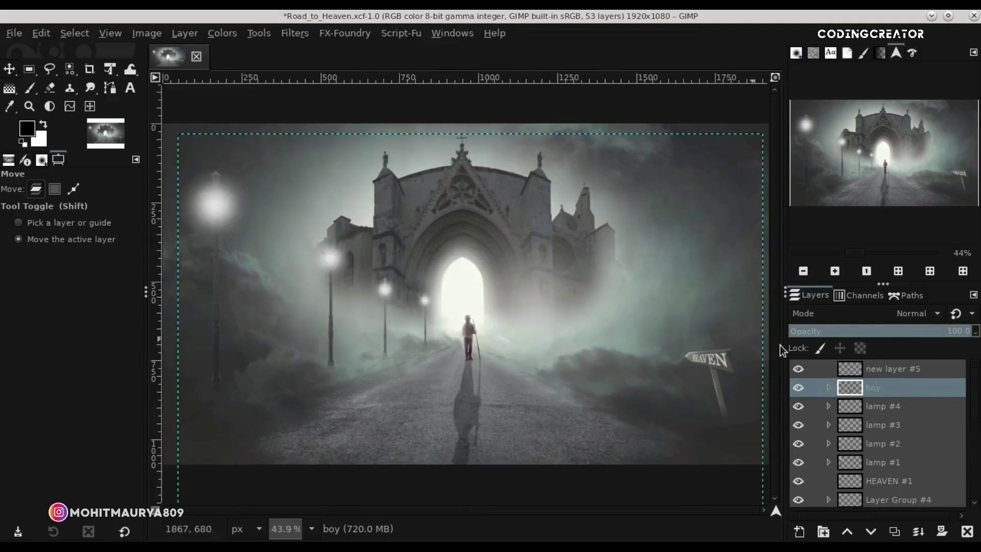
{"action": "left_click", "coordinate": [862, 370]}
{"action": "left_click", "coordinate": [829, 388]}
In Curves on path-1577192.png copy, lift the Value black point to output 28
{"action": "left_click", "coordinate": [869, 424]}
{"action": "left_click", "coordinate": [232, 34]}
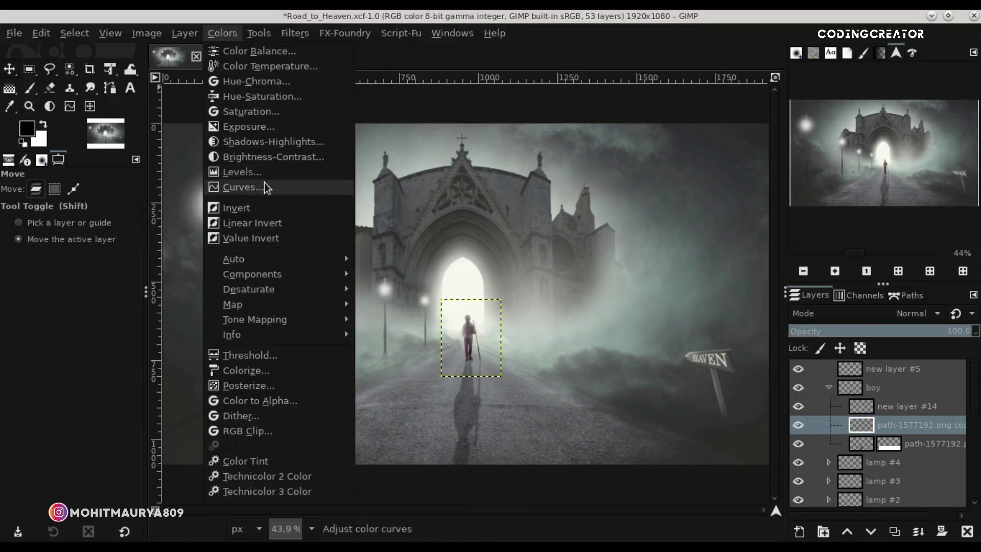
{"action": "left_click", "coordinate": [265, 183]}
{"action": "left_click_drag", "start_coordinate": [680, 340], "coordinate": [669, 320]}
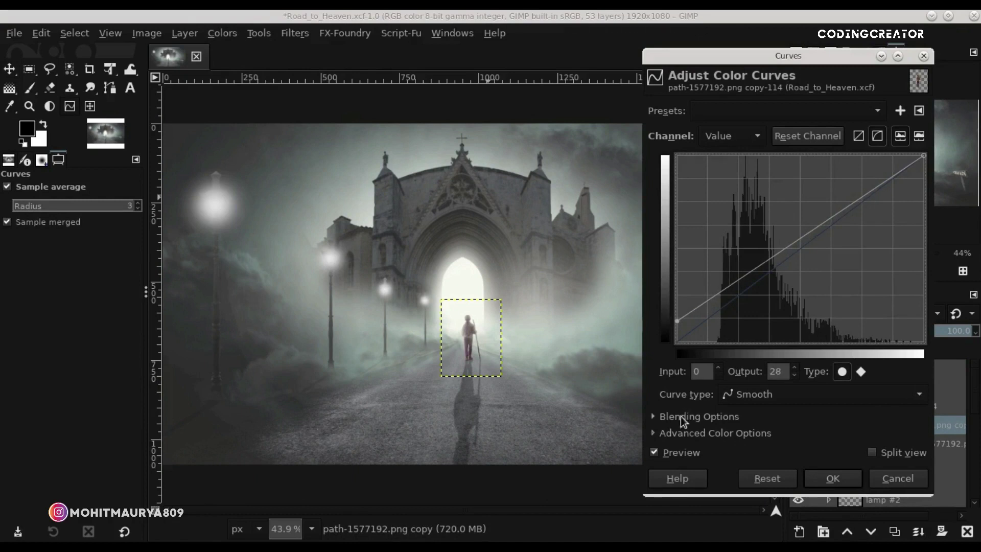
Apply the curves adjustment, collapse the boy group, and save the composite
{"action": "left_click", "coordinate": [816, 478]}
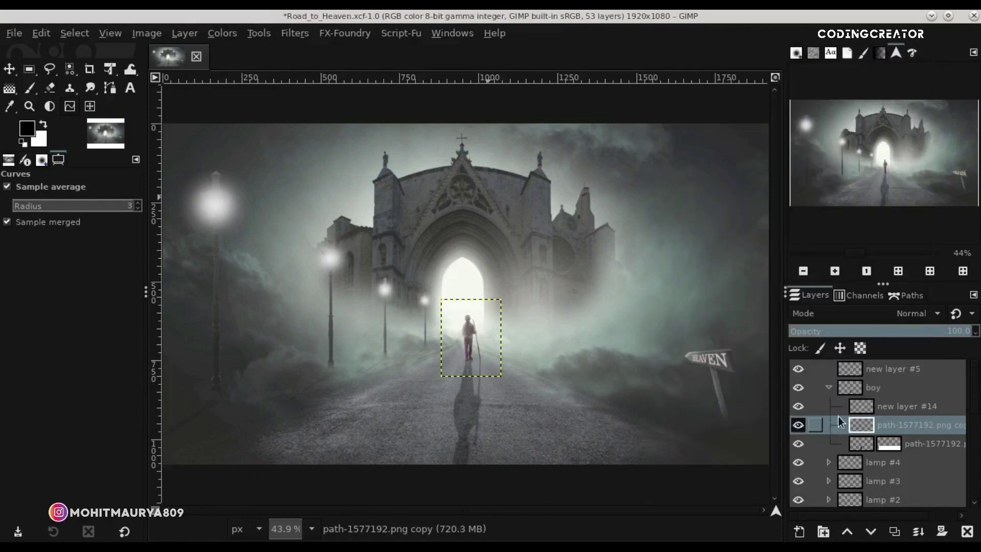
{"action": "left_click", "coordinate": [829, 386]}
{"action": "left_click", "coordinate": [843, 369]}
{"action": "key", "text": "ctrl+s"}
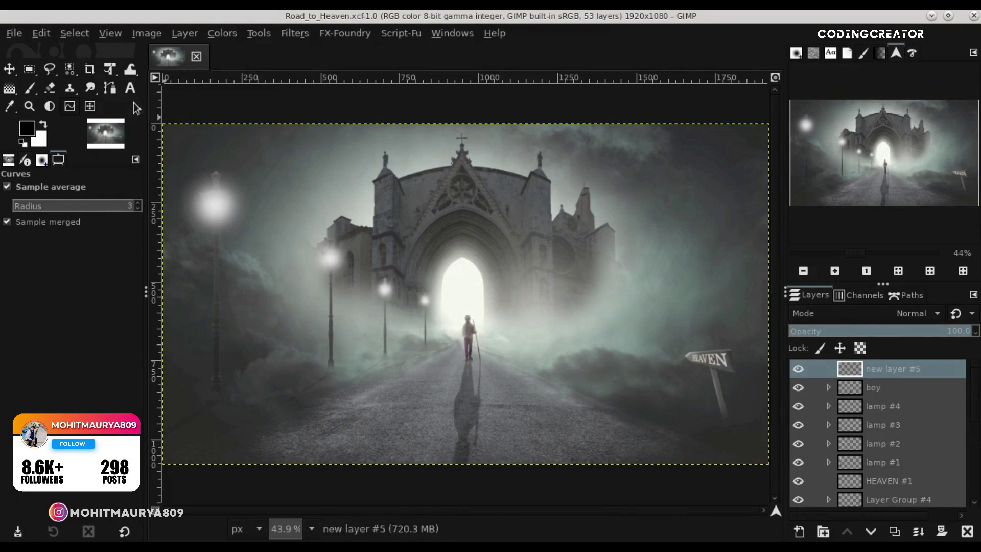
Open nature-258074.jpg and duplicate its layer
{"action": "left_click", "coordinate": [23, 39]}
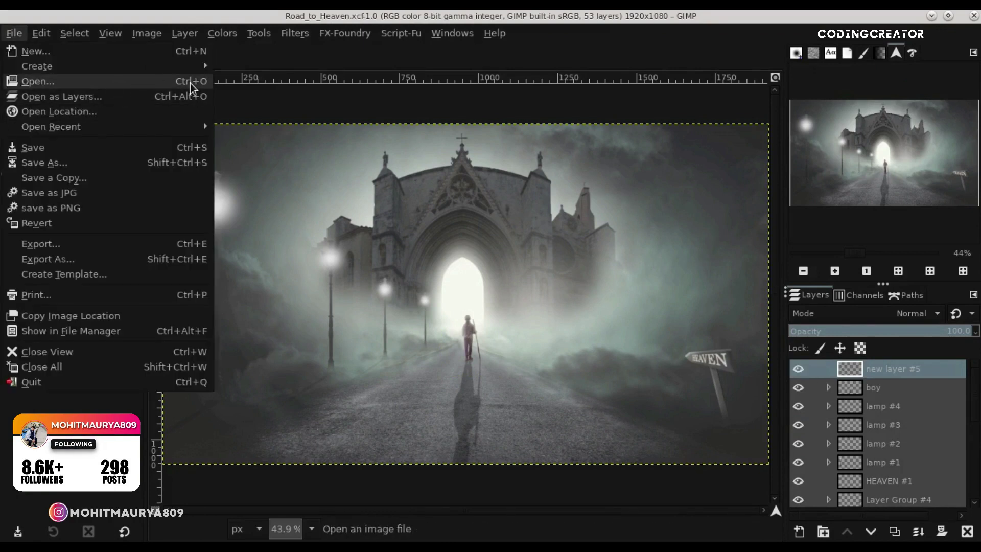
{"action": "left_click", "coordinate": [191, 82]}
{"action": "left_click", "coordinate": [244, 204]}
{"action": "left_click", "coordinate": [535, 518]}
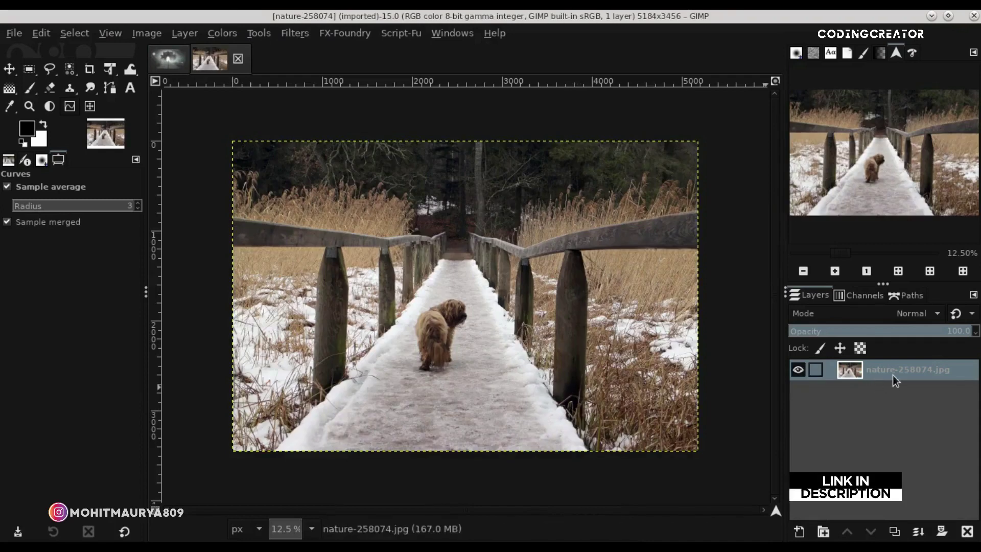
{"action": "right_click", "coordinate": [899, 364]}
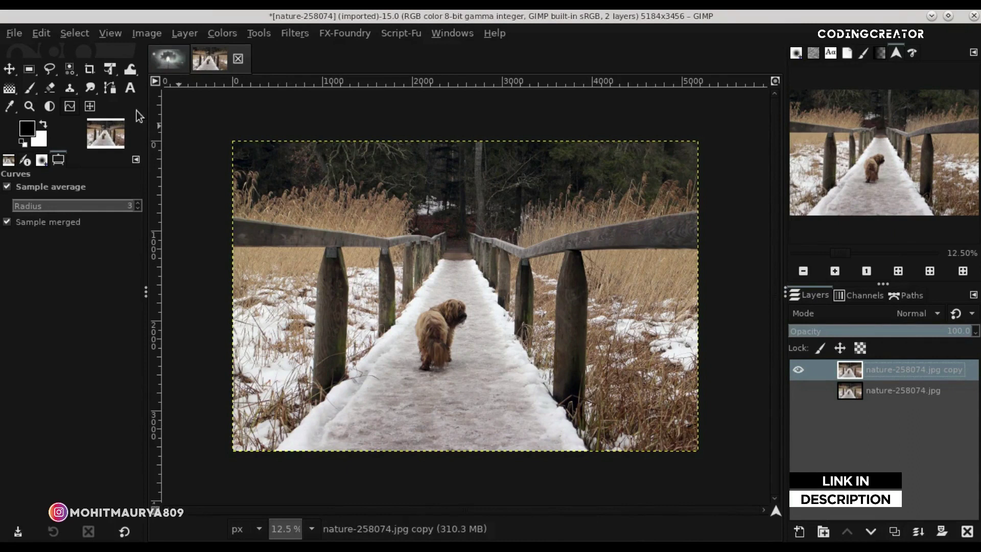
Begin tracing the dog's back edge with Free Select
{"action": "left_click", "coordinate": [53, 70]}
{"action": "scroll", "coordinate": [417, 368], "scroll_direction": "up", "scroll_amount": 5}
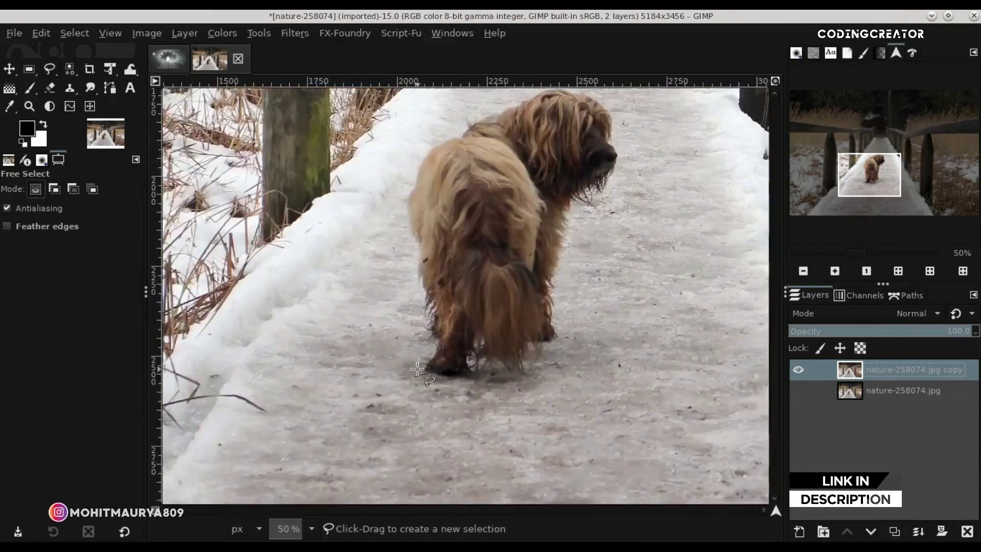
{"action": "scroll", "coordinate": [418, 369], "scroll_direction": "up", "scroll_amount": 2}
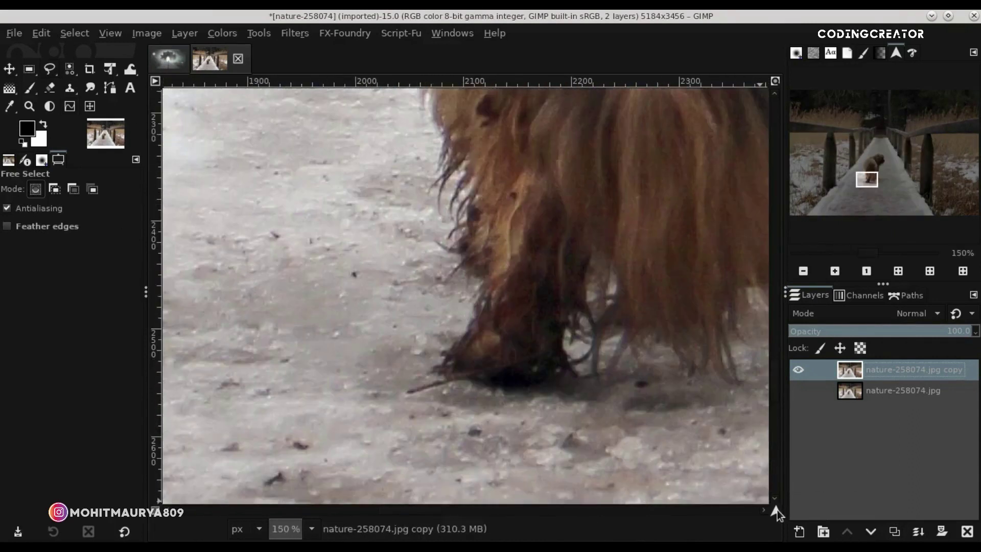
{"action": "left_click_drag", "start_coordinate": [776, 512], "coordinate": [779, 506]}
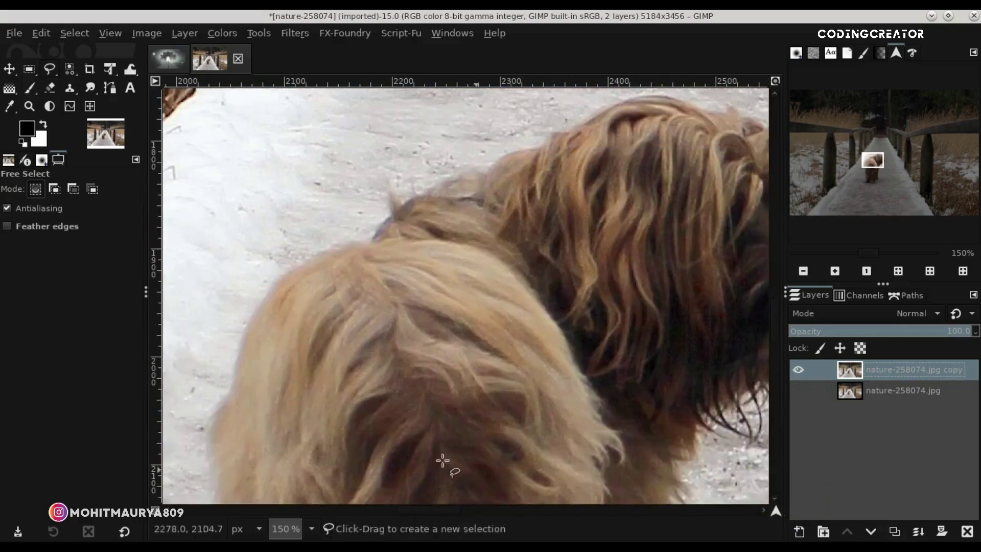
{"action": "left_click_drag", "start_coordinate": [219, 409], "coordinate": [229, 396]}
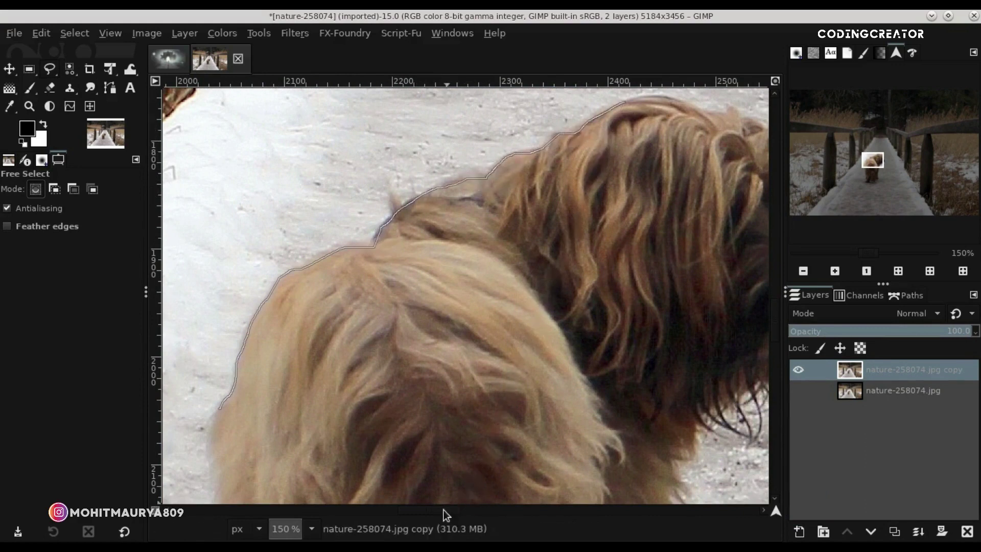
{"action": "scroll", "coordinate": [623, 103], "scroll_direction": "right", "scroll_amount": 5}
{"action": "scroll", "coordinate": [460, 256], "scroll_direction": "up", "scroll_amount": 3}
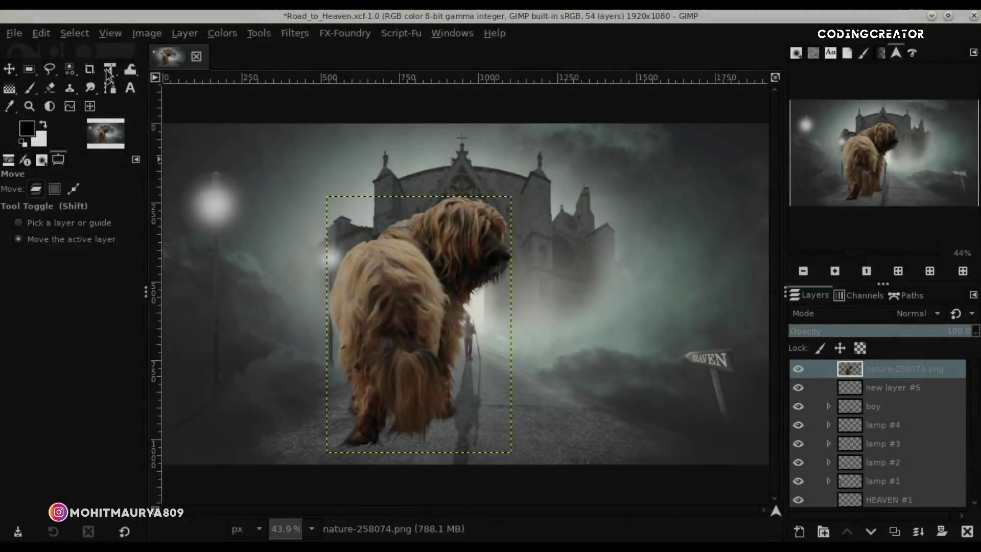
Shrink the dog layer with the Scale tool to a fraction of its size
{"action": "left_click_drag", "start_coordinate": [106, 70], "coordinate": [182, 97]}
{"action": "left_click", "coordinate": [510, 321]}
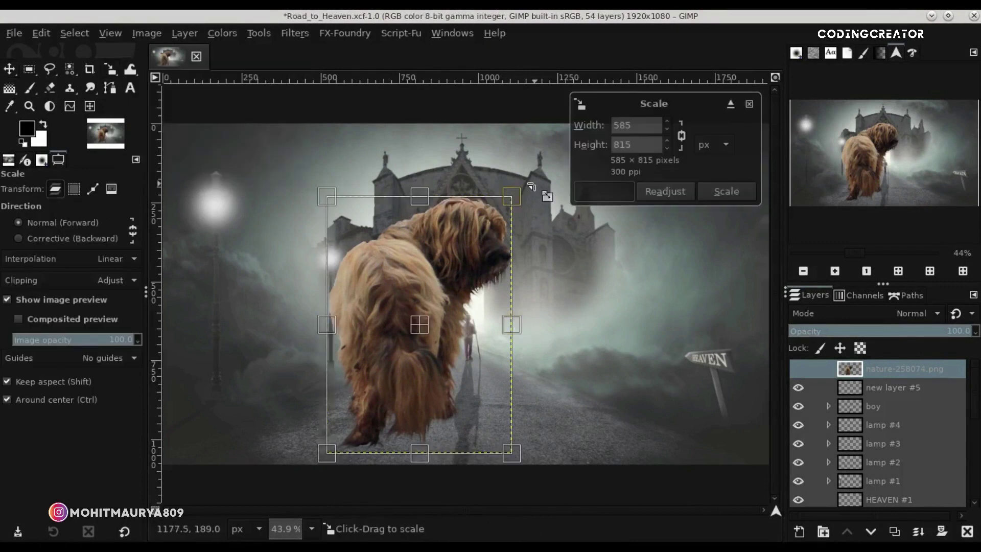
{"action": "mouse_move", "coordinate": [531, 186]}
{"action": "left_mouse_down"}
{"action": "mouse_move", "coordinate": [433, 351]}
{"action": "mouse_move", "coordinate": [453, 360]}
{"action": "left_mouse_up"}
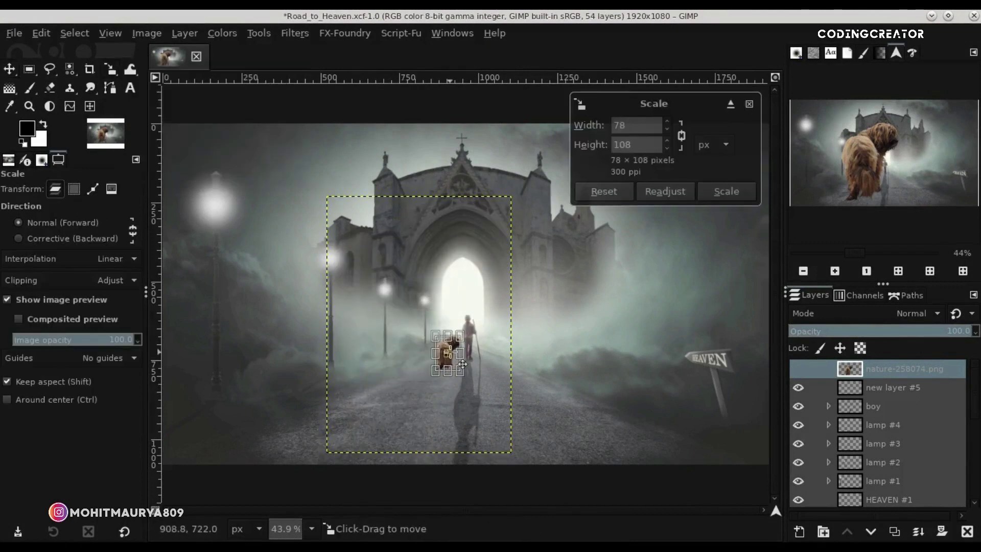
{"action": "scroll", "coordinate": [452, 360], "scroll_direction": "up", "scroll_amount": 5}
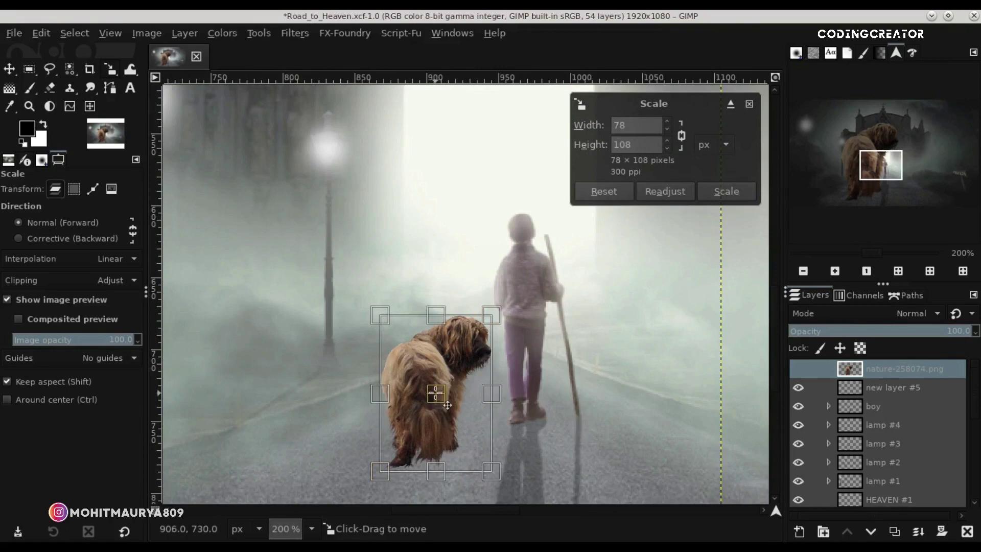
{"action": "left_click_drag", "start_coordinate": [447, 405], "coordinate": [477, 379]}
{"action": "mouse_move", "coordinate": [547, 285]}
{"action": "left_mouse_down"}
{"action": "mouse_move", "coordinate": [488, 367]}
{"action": "mouse_move", "coordinate": [446, 383]}
{"action": "left_mouse_up"}
Move the dog layer beneath the boy and rescale the dog around its centre onto the road
{"action": "left_click_drag", "start_coordinate": [848, 372], "coordinate": [848, 407]}
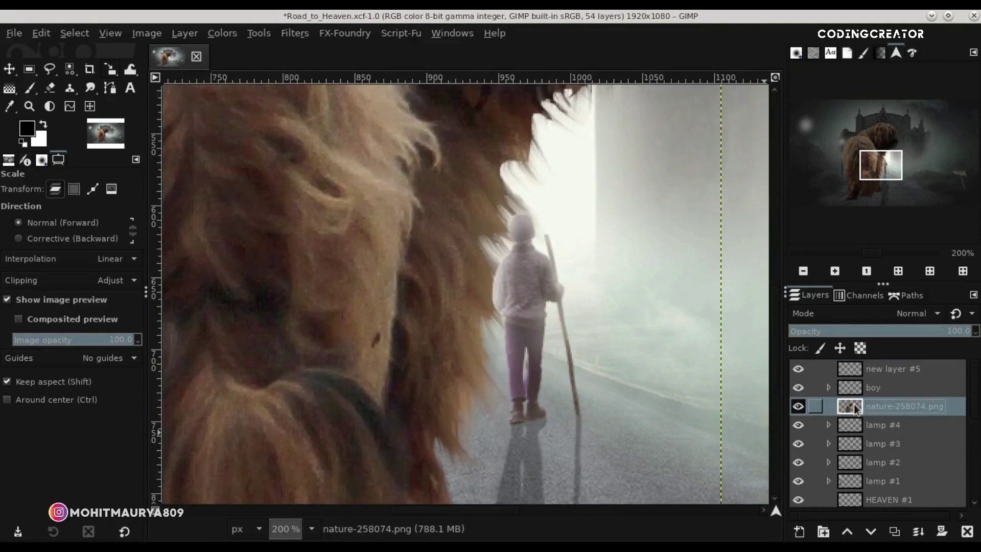
{"action": "left_click", "coordinate": [565, 333]}
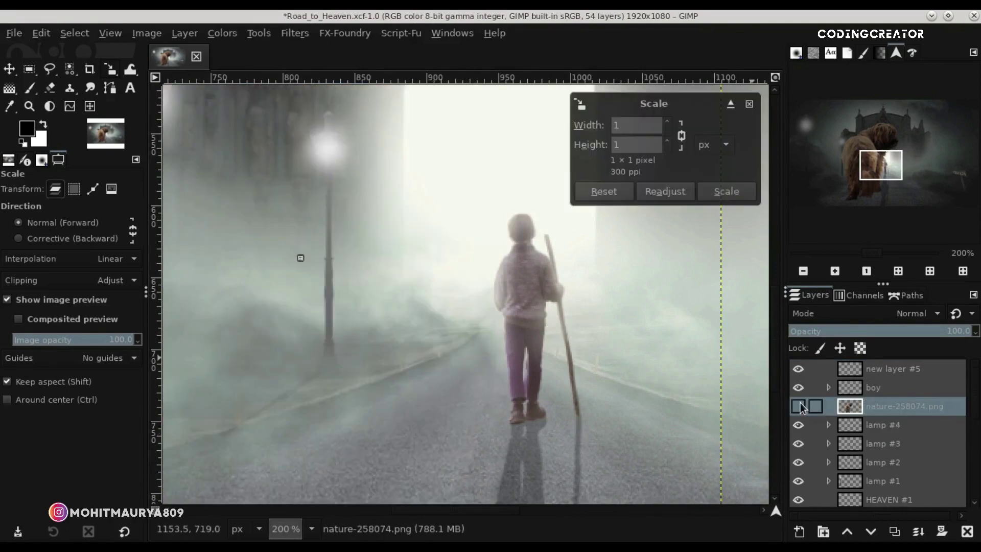
{"action": "left_click", "coordinate": [800, 406]}
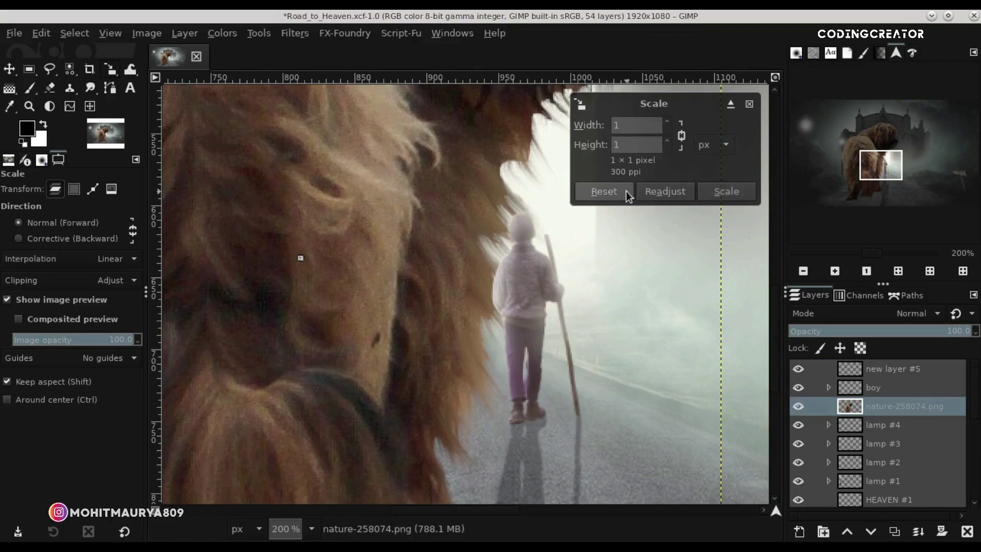
{"action": "left_click", "coordinate": [605, 191]}
{"action": "mouse_move", "coordinate": [490, 186]}
{"action": "left_mouse_down"}
{"action": "mouse_move", "coordinate": [498, 167]}
{"action": "mouse_move", "coordinate": [291, 396]}
{"action": "mouse_move", "coordinate": [412, 266]}
{"action": "mouse_move", "coordinate": [399, 208]}
{"action": "mouse_move", "coordinate": [313, 303]}
{"action": "left_mouse_up"}
{"action": "left_click_drag", "start_coordinate": [300, 258], "coordinate": [406, 363]}
{"action": "key", "text": "Return"}
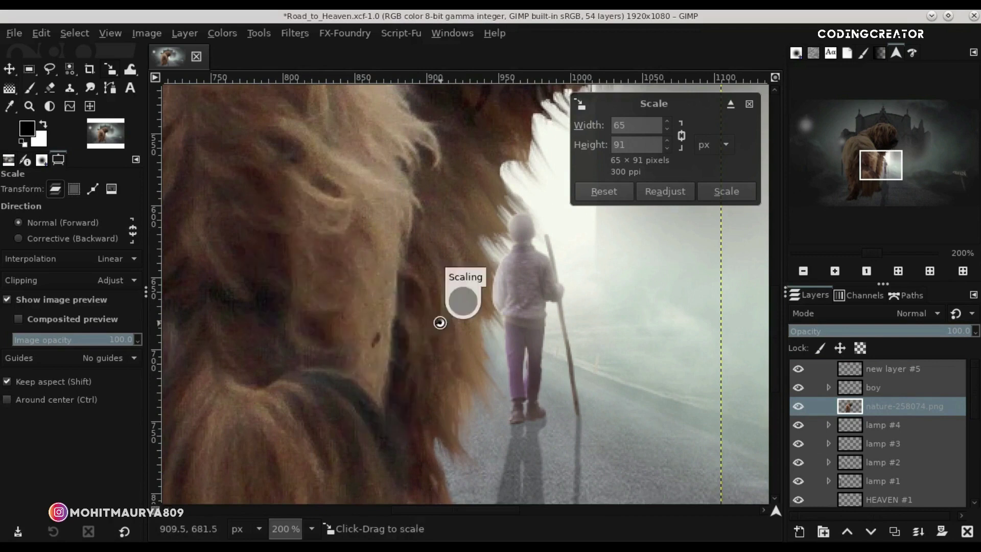
Move the dog onto the road beside the boy and view the whole scene
{"action": "left_click", "coordinate": [10, 68]}
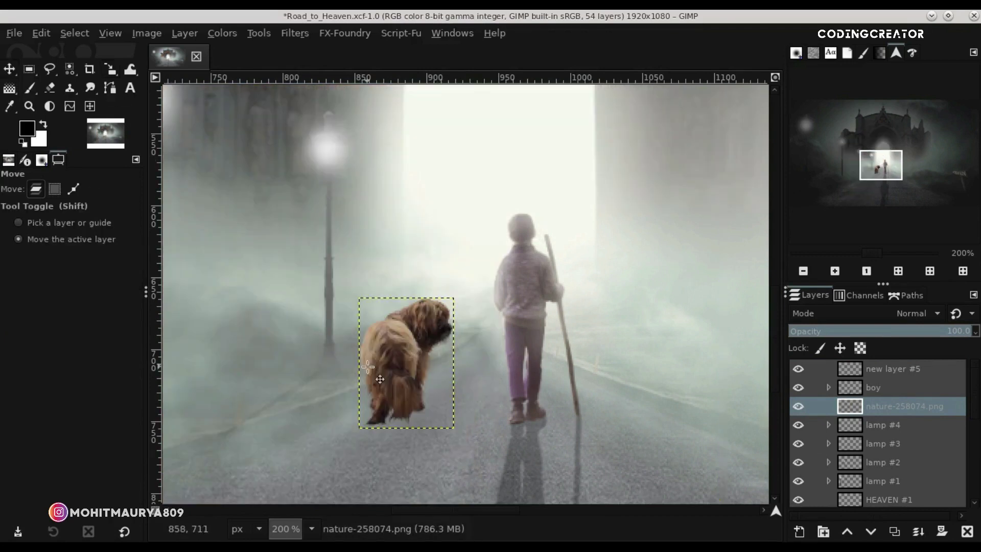
{"action": "left_click_drag", "start_coordinate": [404, 368], "coordinate": [447, 379]}
{"action": "key", "text": "shift+2"}
{"action": "scroll", "coordinate": [412, 379], "scroll_direction": "up", "scroll_amount": 2}
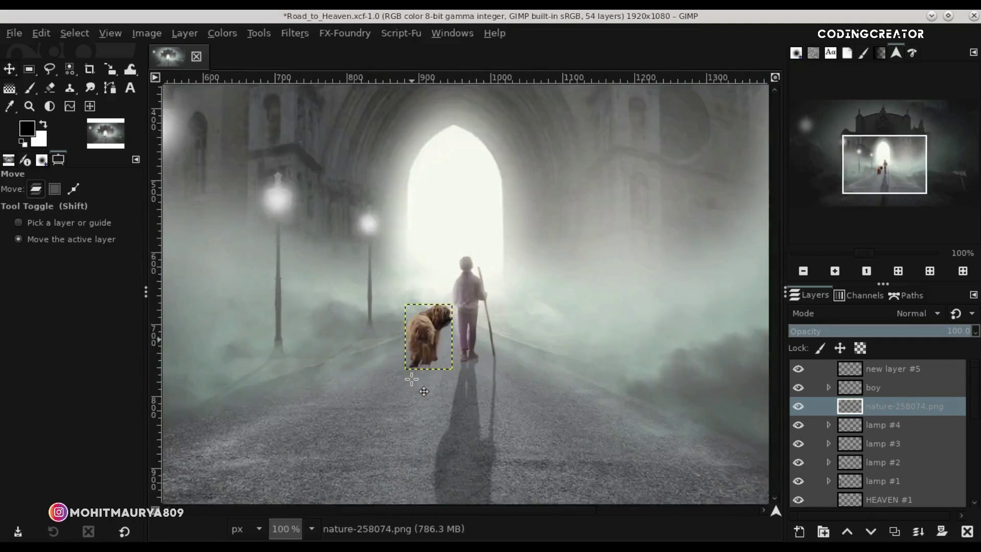
{"action": "scroll", "coordinate": [412, 379], "scroll_direction": "up", "scroll_amount": 2}
Shrink the dog further to about 36×50 to suit the boy, then nudge it slightly down-right
{"action": "left_click", "coordinate": [110, 69]}
{"action": "left_click", "coordinate": [444, 297]}
{"action": "left_click_drag", "start_coordinate": [489, 254], "coordinate": [447, 305]}
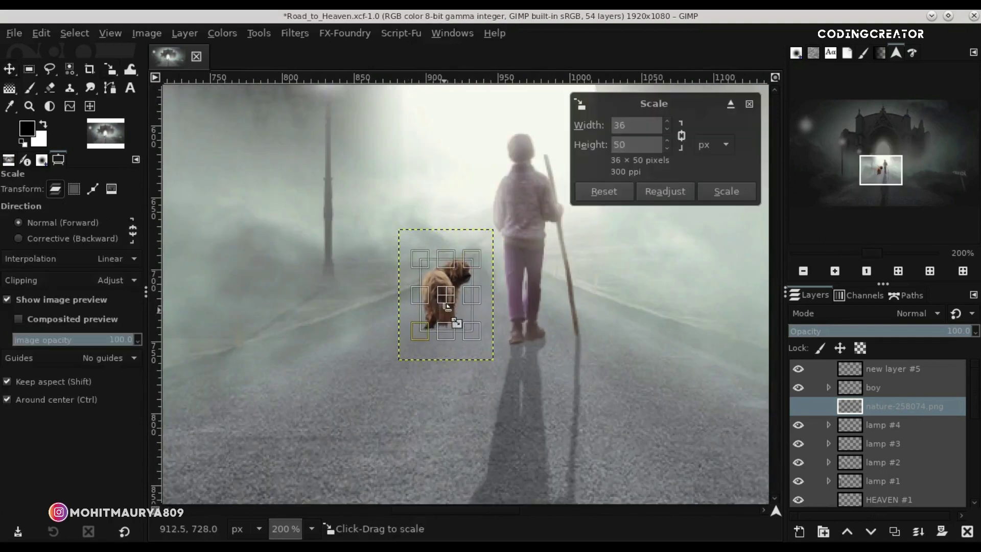
{"action": "key", "text": "Return"}
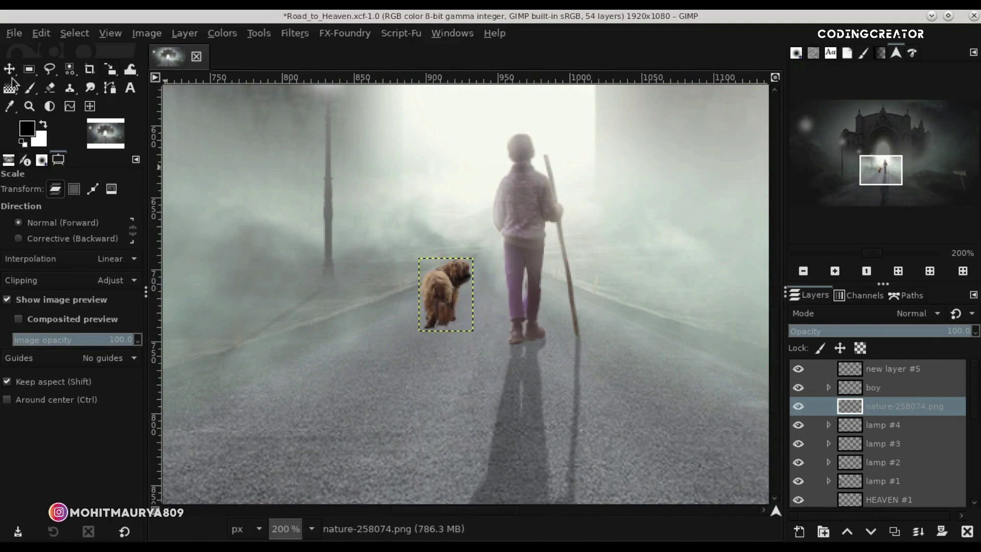
{"action": "left_click", "coordinate": [10, 87]}
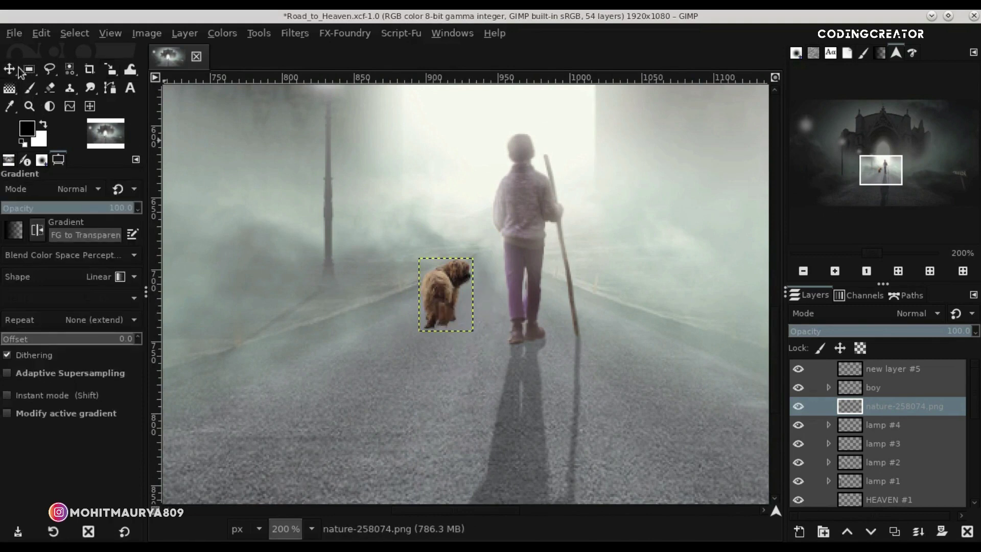
{"action": "left_click", "coordinate": [15, 70]}
{"action": "left_click_drag", "start_coordinate": [450, 319], "coordinate": [461, 333]}
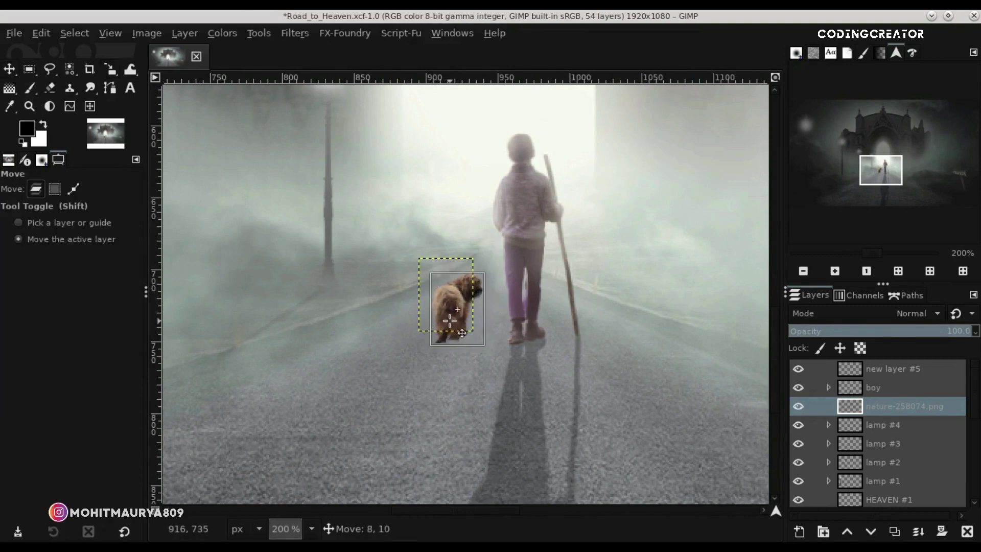
{"action": "scroll", "coordinate": [449, 322], "scroll_direction": "down", "scroll_amount": 2}
{"action": "scroll", "coordinate": [450, 322], "scroll_direction": "down", "scroll_amount": 2}
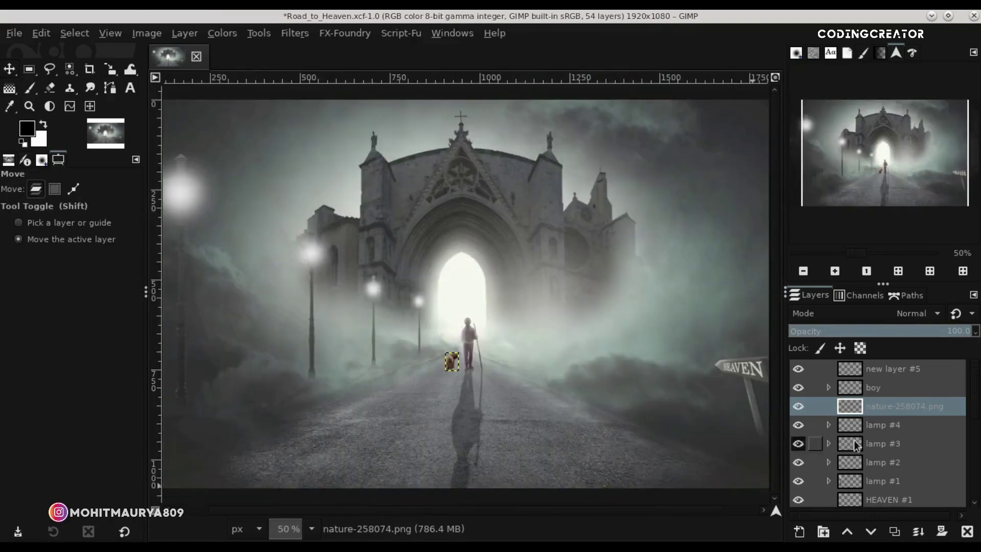
Duplicate the dog layer and rename the pair 'Dog' and 'dog'
{"action": "left_click", "coordinate": [872, 369]}
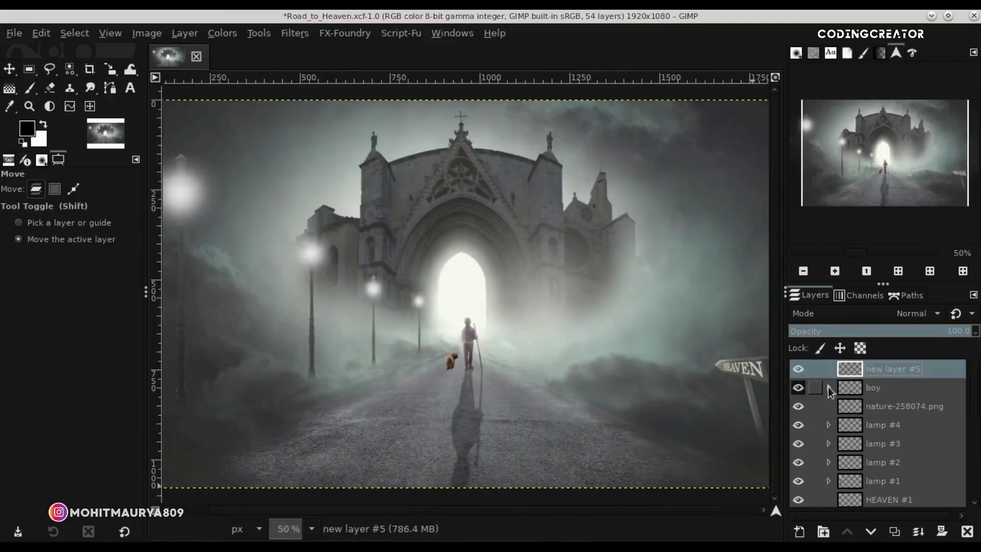
{"action": "left_click", "coordinate": [877, 412]}
{"action": "key", "text": "shift+ctrl+d"}
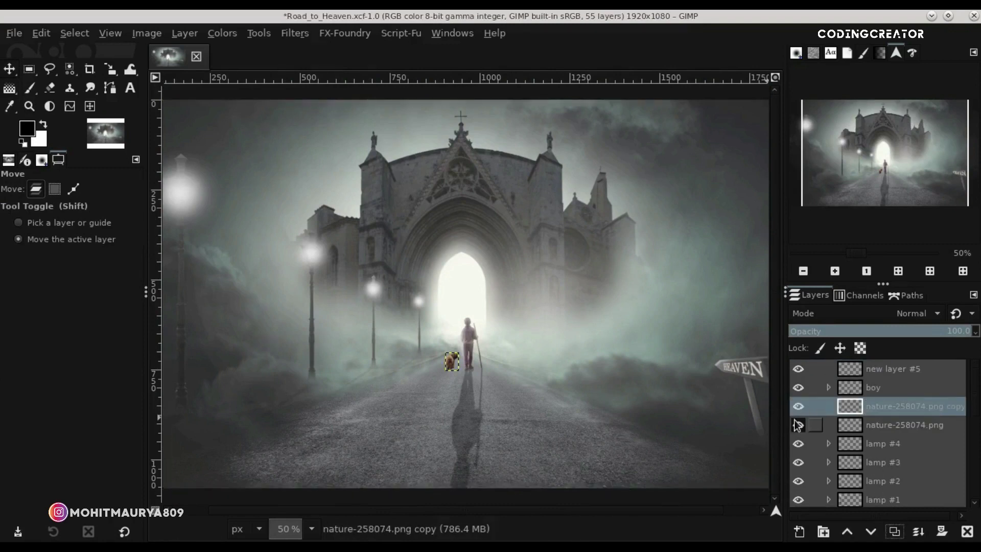
{"action": "double_click", "coordinate": [904, 424]}
{"action": "type", "text": "Dog"}
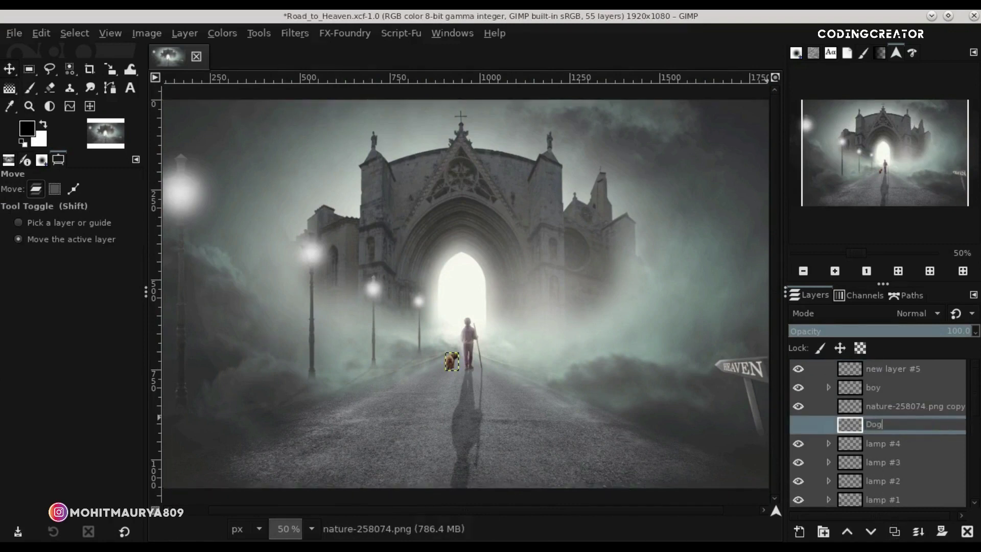
{"action": "key", "text": "Return"}
{"action": "double_click", "coordinate": [900, 407]}
{"action": "type", "text": "dog"}
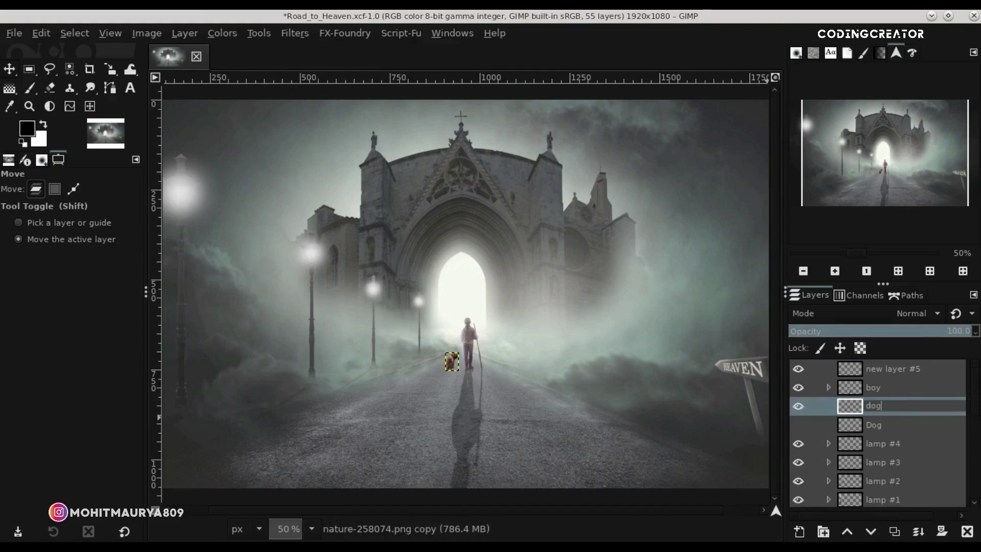
{"action": "key", "text": "Return"}
Put 'dog' into a new Layer Group #5 with an empty layer #15 above it
{"action": "scroll", "coordinate": [462, 378], "scroll_direction": "up", "scroll_amount": 5}
{"action": "left_click_drag", "start_coordinate": [462, 378], "coordinate": [465, 377]}
{"action": "left_click", "coordinate": [823, 531]}
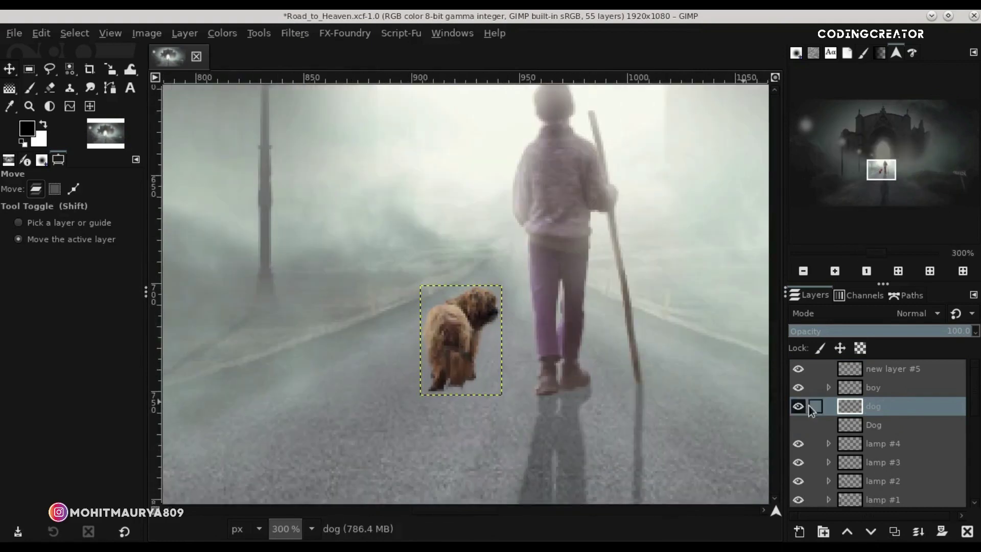
{"action": "left_click_drag", "start_coordinate": [865, 432], "coordinate": [866, 415]}
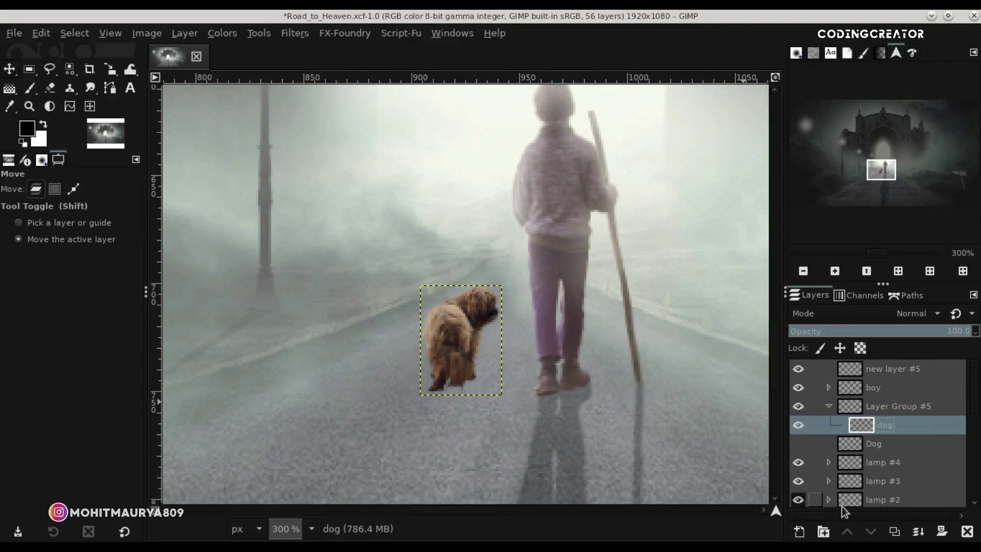
{"action": "left_click", "coordinate": [797, 532]}
{"action": "left_click", "coordinate": [878, 523]}
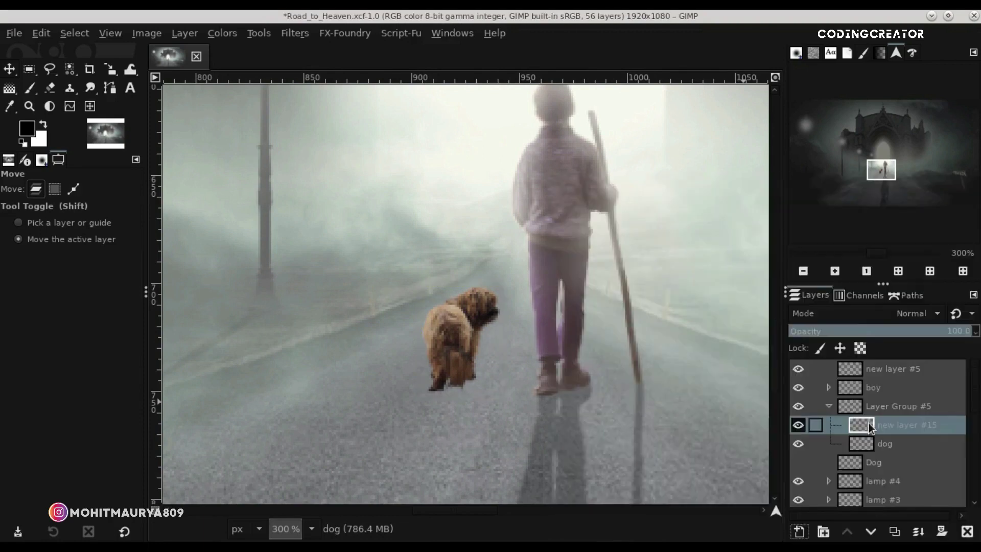
{"action": "right_click", "coordinate": [870, 425]}
{"action": "mouse_move", "coordinate": [766, 64]}
{"action": "left_click", "coordinate": [895, 95]}
Lower the dog layer's saturation to about -60.5 in Hue-Saturation, then reselect layer #15
{"action": "left_click", "coordinate": [885, 443]}
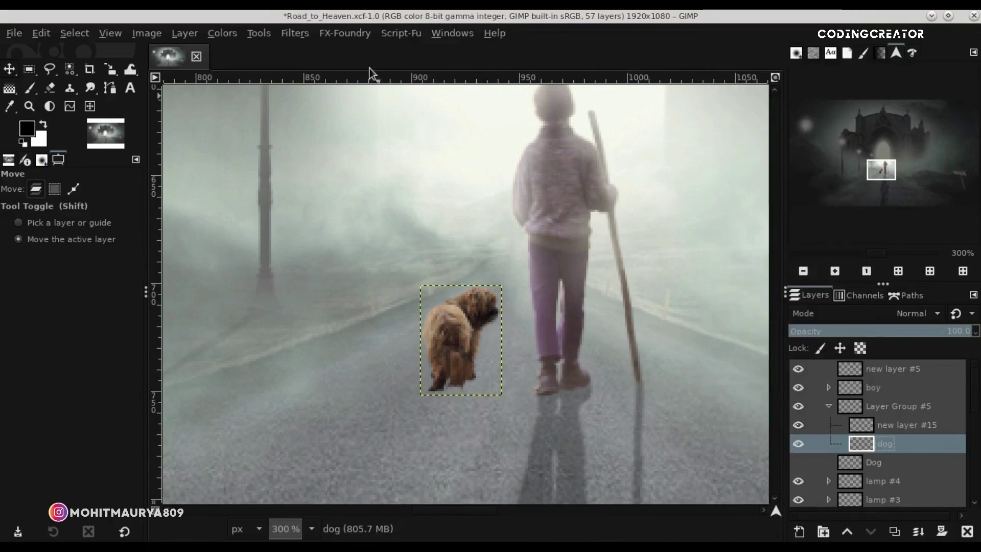
{"action": "left_click", "coordinate": [222, 33]}
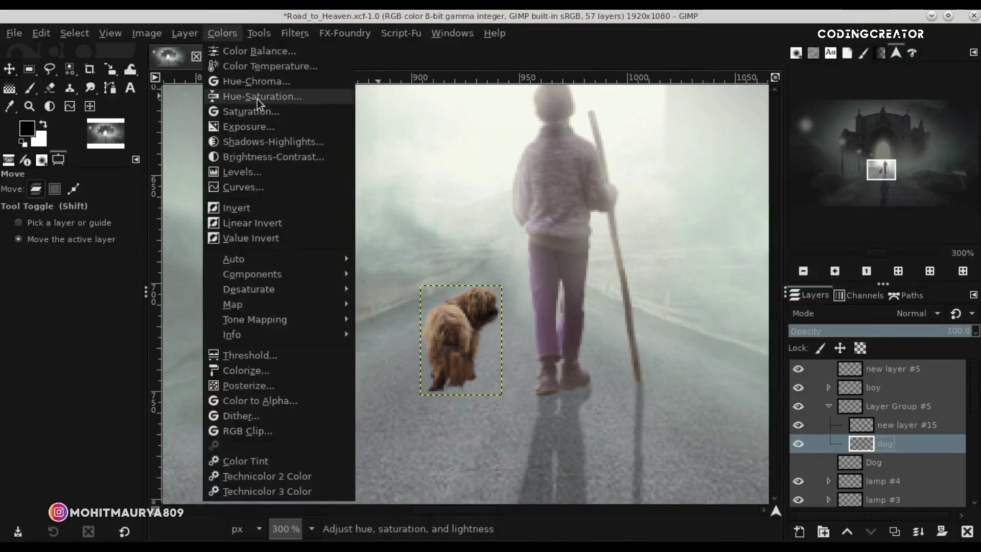
{"action": "left_click", "coordinate": [257, 99]}
{"action": "left_click", "coordinate": [767, 350]}
{"action": "left_click_drag", "start_coordinate": [767, 349], "coordinate": [752, 350]}
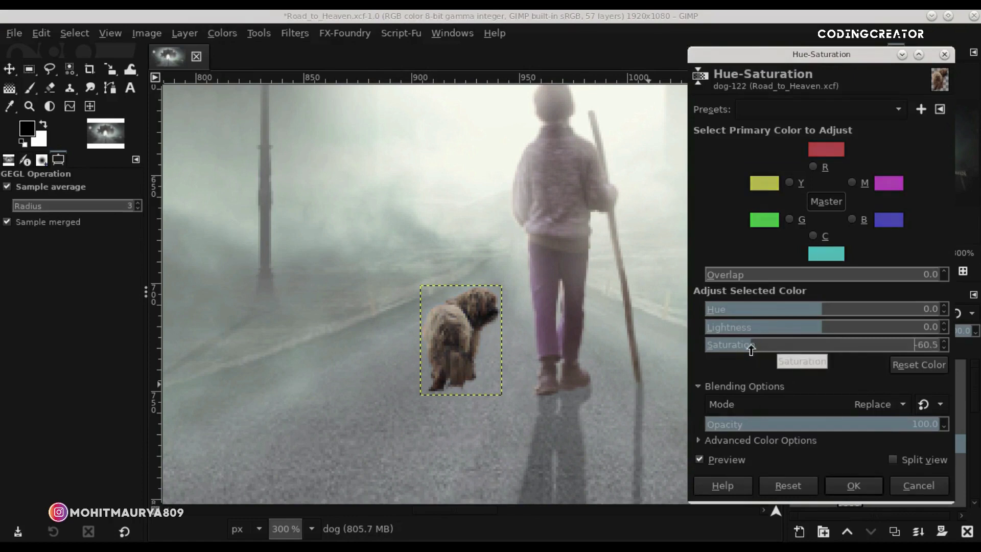
{"action": "left_click", "coordinate": [850, 491]}
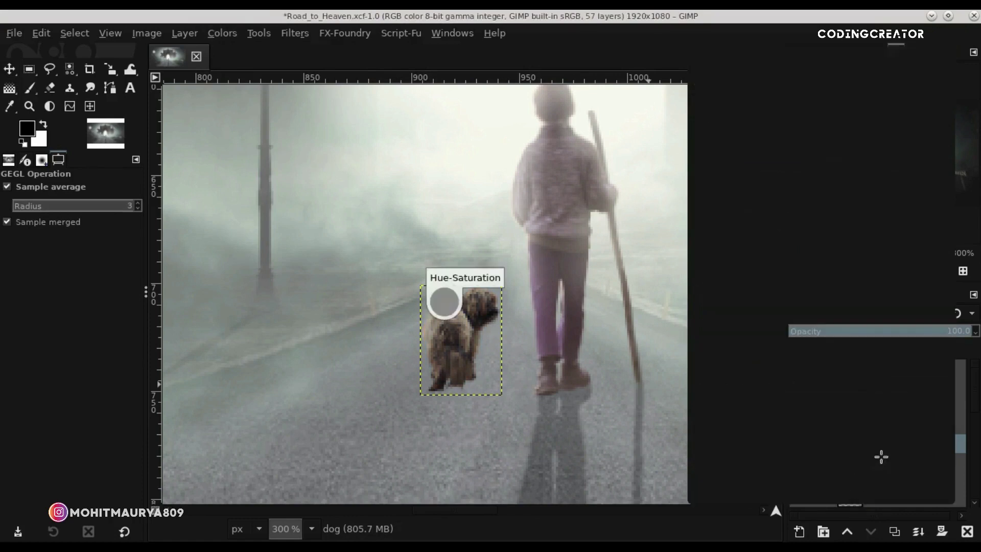
{"action": "left_click", "coordinate": [887, 425]}
Set the paintbrush colour to off-white fbf9f4 and paint soft light over the dog's head
{"action": "left_click", "coordinate": [28, 89]}
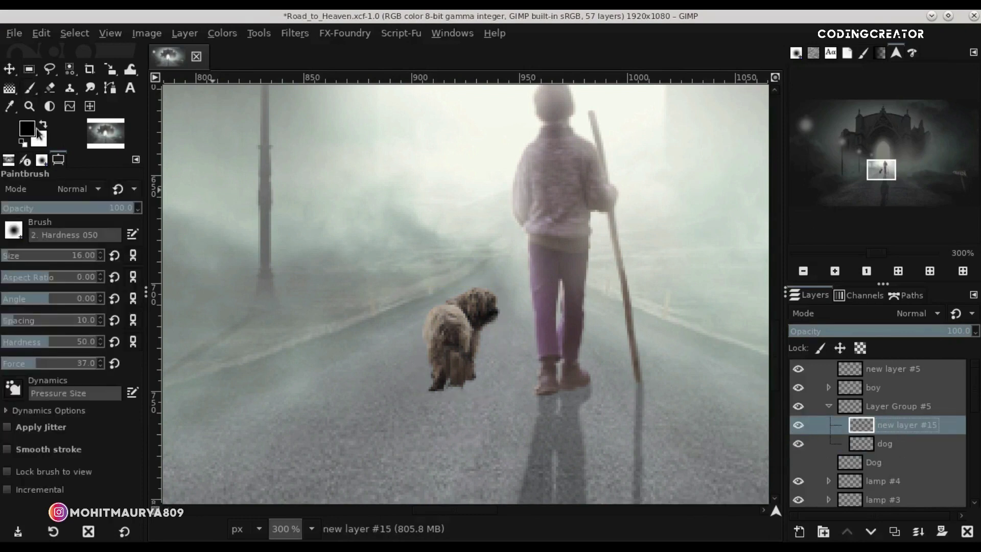
{"action": "left_click", "coordinate": [29, 128]}
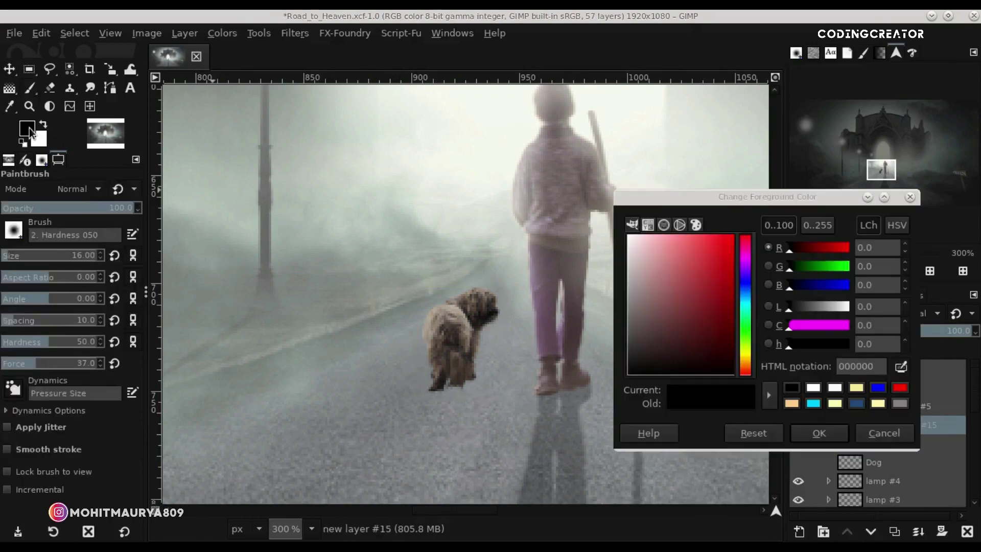
{"action": "left_click", "coordinate": [814, 389]}
{"action": "left_click", "coordinate": [836, 388]}
{"action": "left_click_drag", "start_coordinate": [869, 367], "coordinate": [829, 367]}
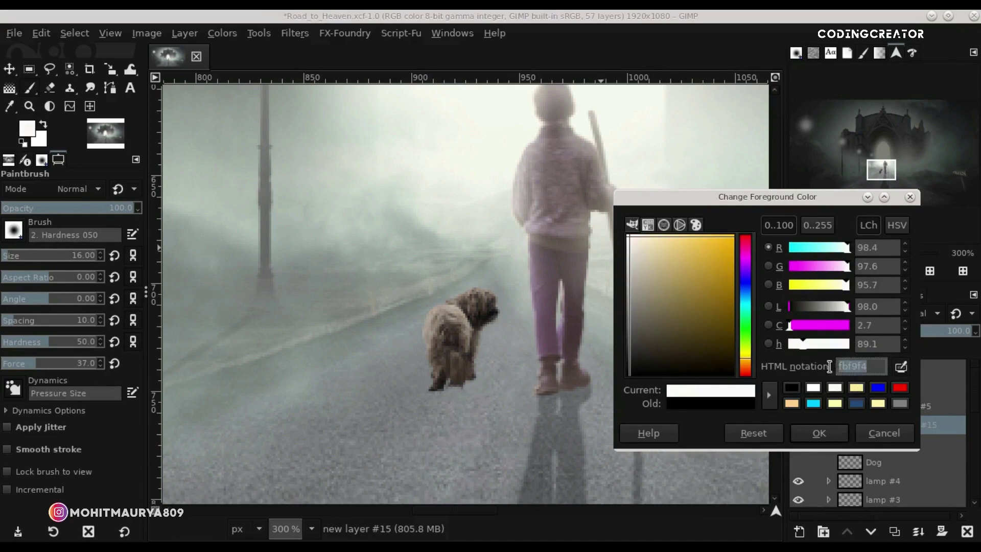
{"action": "left_click", "coordinate": [820, 433]}
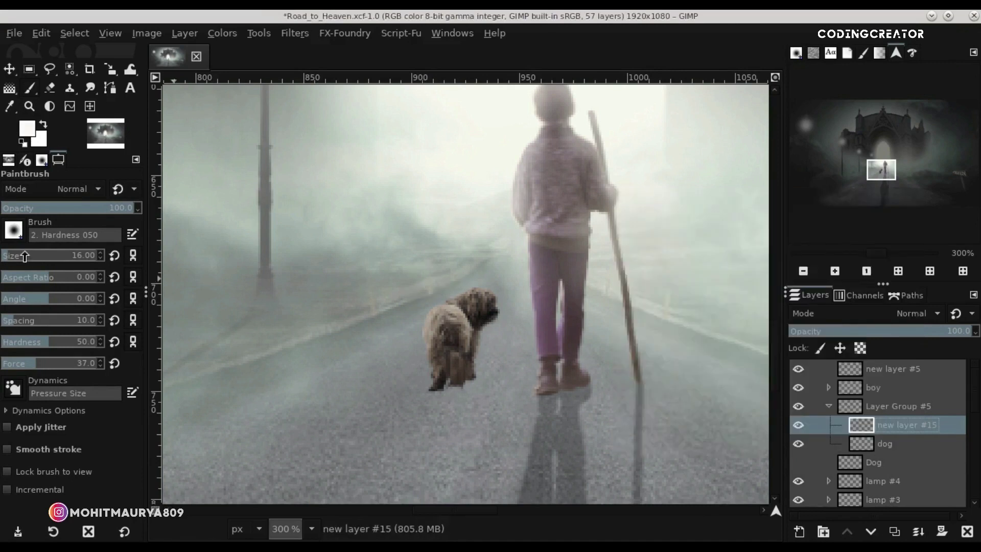
{"action": "left_click", "coordinate": [52, 255]}
{"action": "type", "text": "90"}
{"action": "type", "text": "44"}
{"action": "key", "text": "Return"}
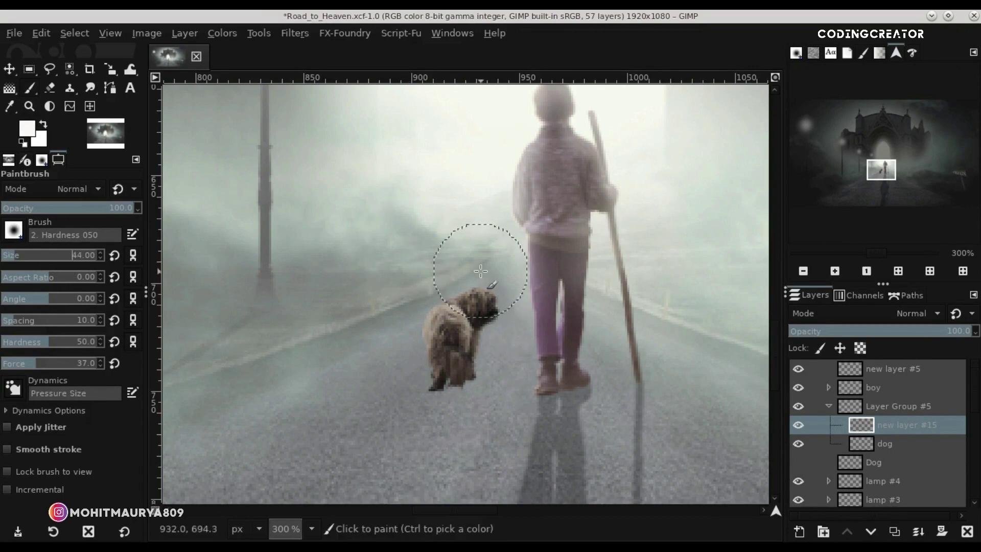
{"action": "left_click_drag", "start_coordinate": [460, 301], "coordinate": [493, 299]}
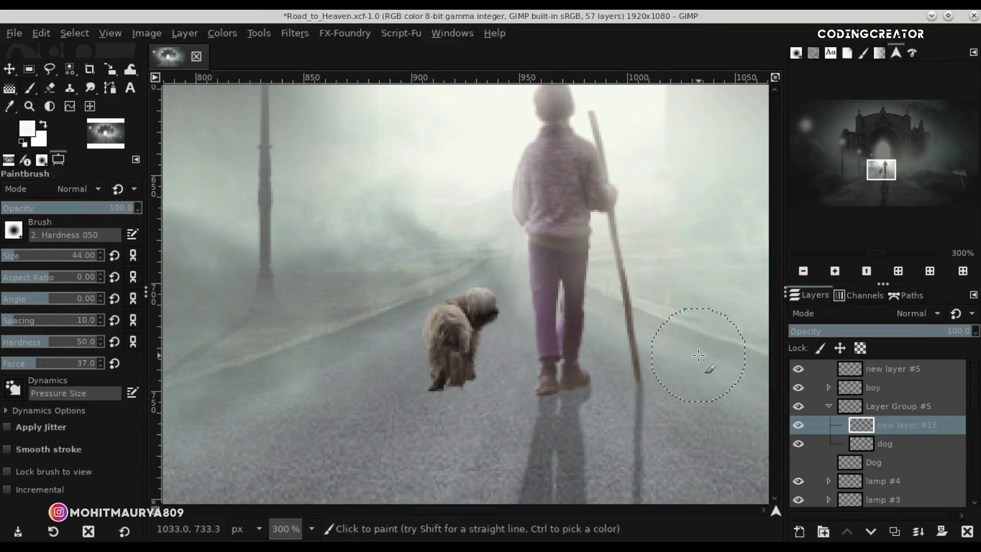
Set the brush to white at 15.8 opacity using the Hardness 025 brush
{"action": "left_click", "coordinate": [872, 422]}
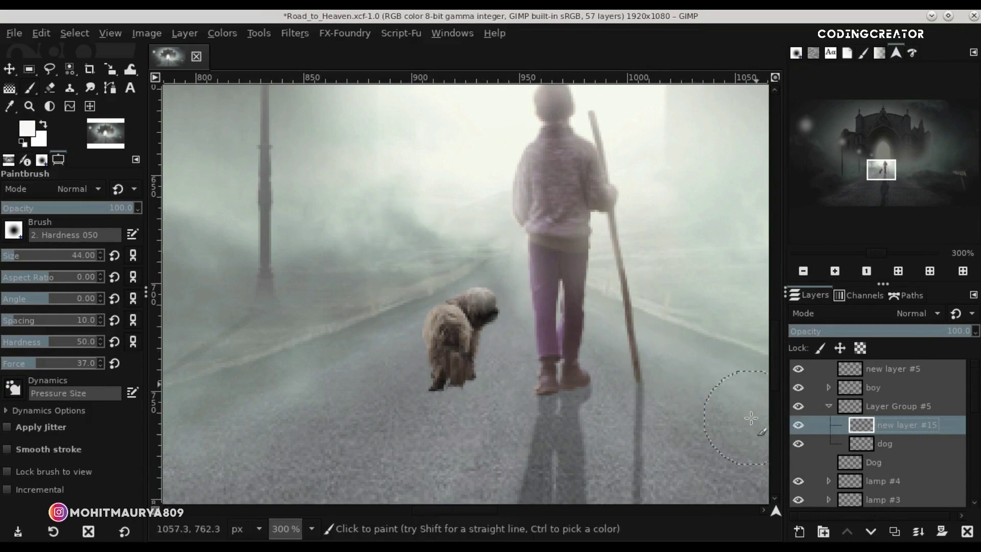
{"action": "left_click", "coordinate": [508, 330], "text": "ctrl"}
{"action": "left_click", "coordinate": [30, 209]}
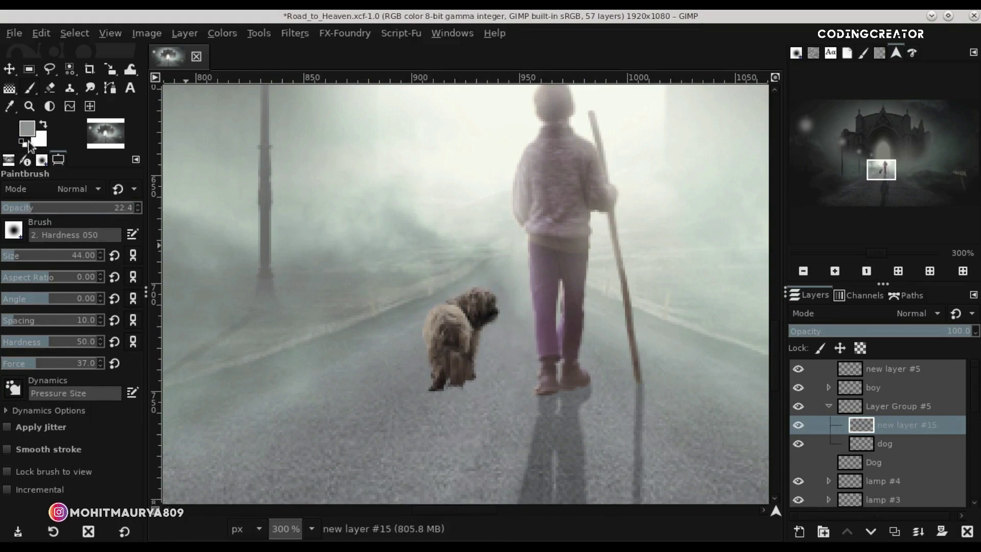
{"action": "left_click", "coordinate": [27, 129]}
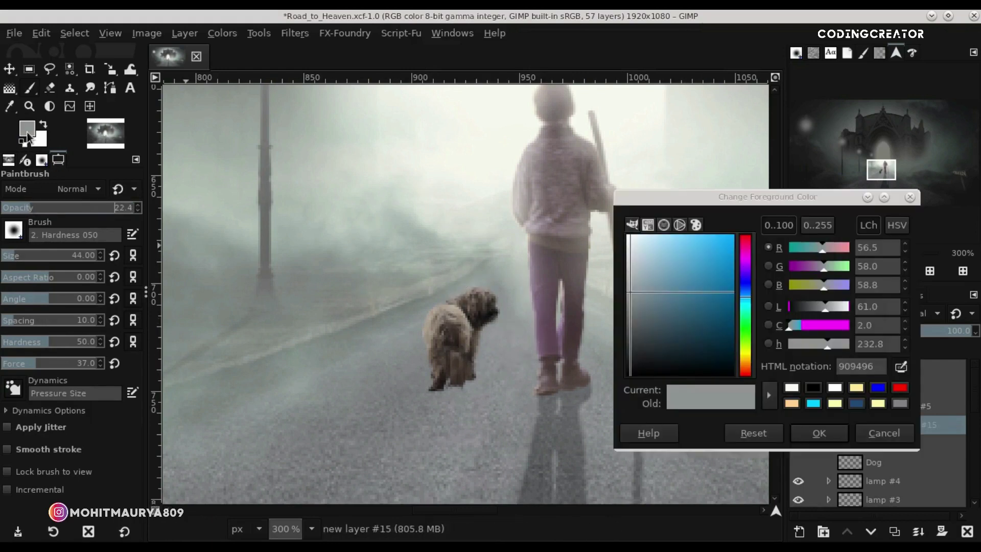
{"action": "left_click", "coordinate": [794, 388]}
{"action": "left_click", "coordinate": [819, 433]}
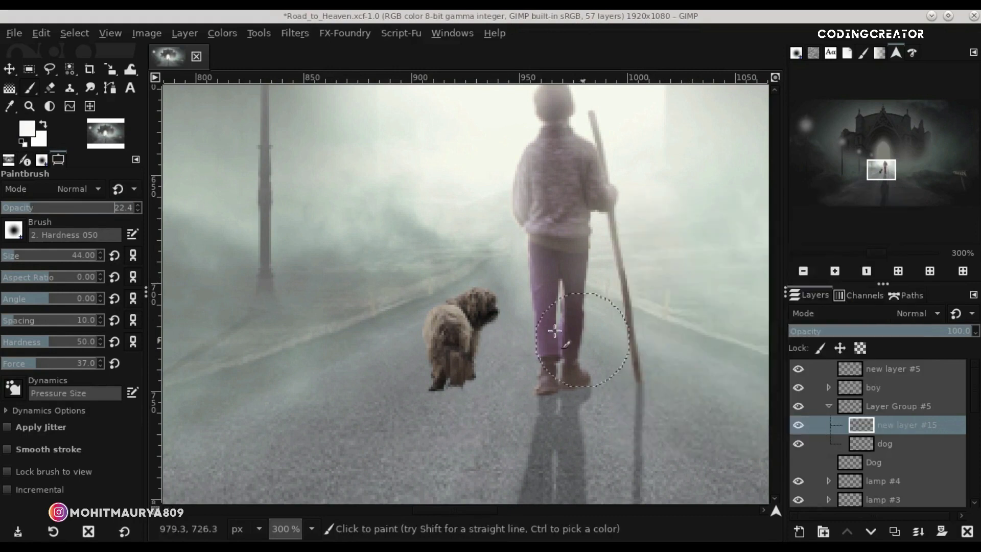
{"action": "left_click", "coordinate": [23, 210]}
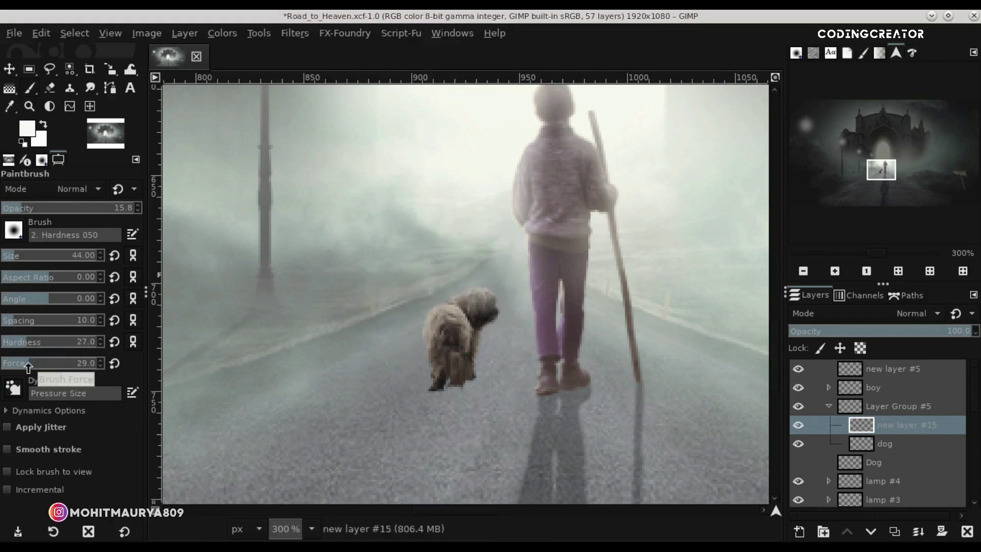
{"action": "left_click", "coordinate": [77, 234]}
{"action": "left_click", "coordinate": [36, 271]}
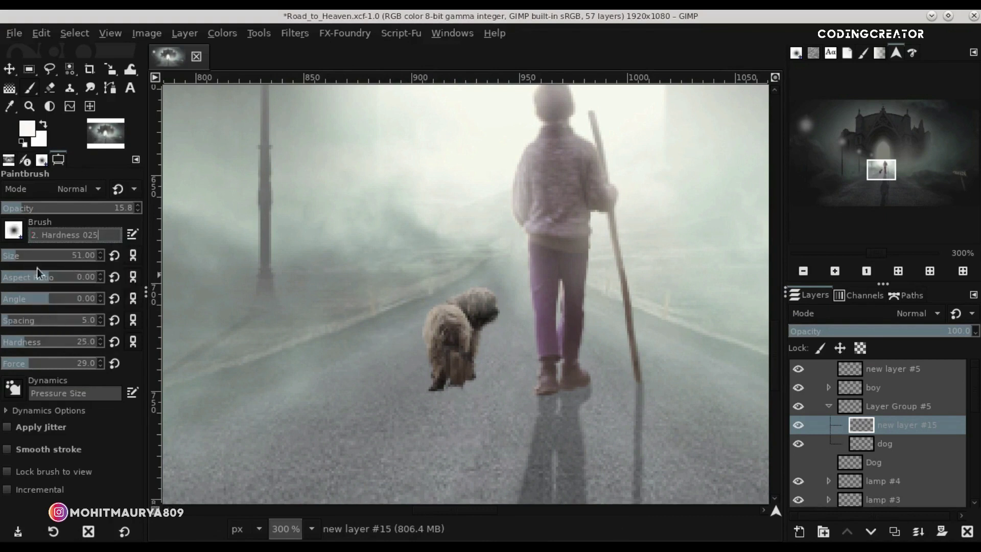
{"action": "scroll", "coordinate": [449, 256], "scroll_direction": "up", "scroll_amount": 2, "text": "ctrl"}
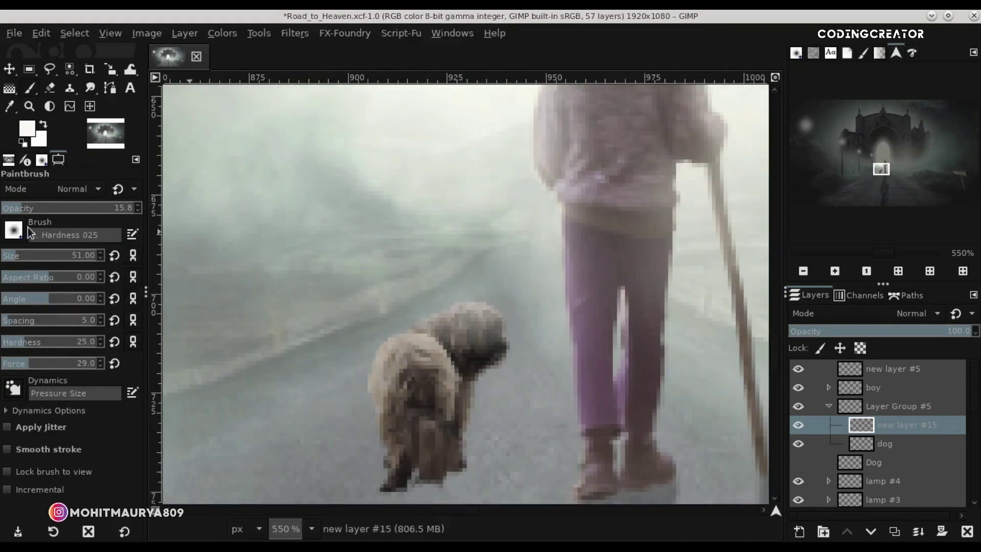
Paint faint white mist over the dog with a size-31 brush at 4.4 opacity
{"action": "left_click", "coordinate": [49, 88]}
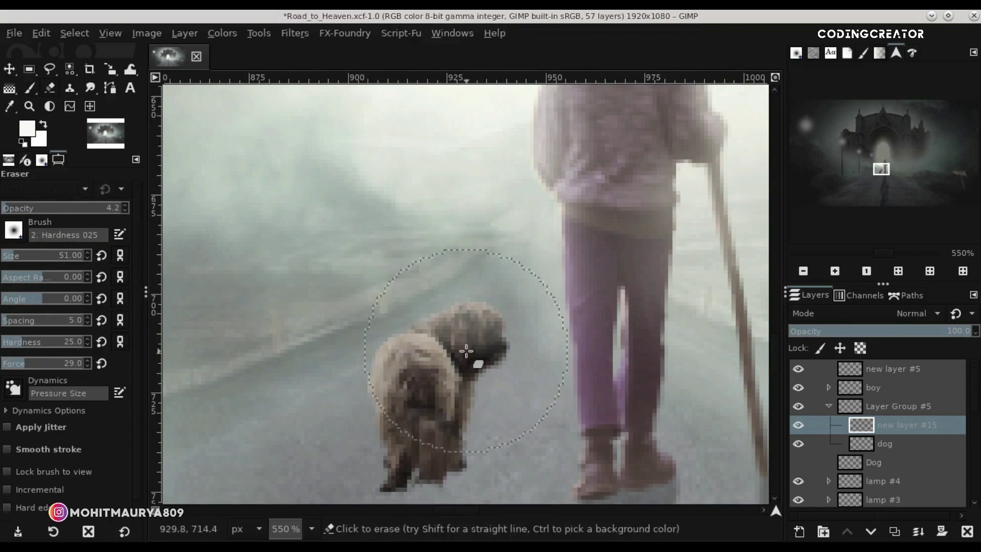
{"action": "left_click", "coordinate": [29, 88]}
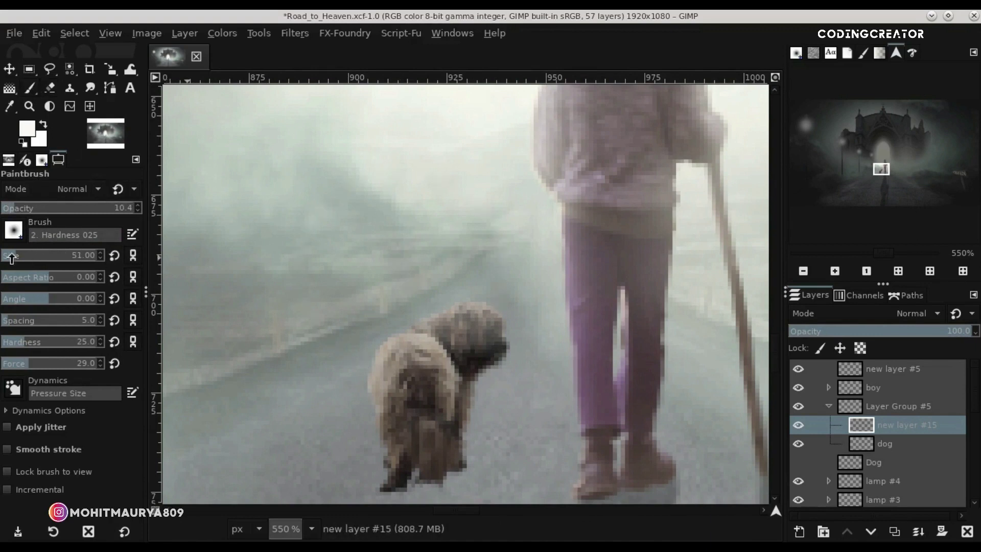
{"action": "left_click_drag", "start_coordinate": [500, 280], "coordinate": [449, 230]}
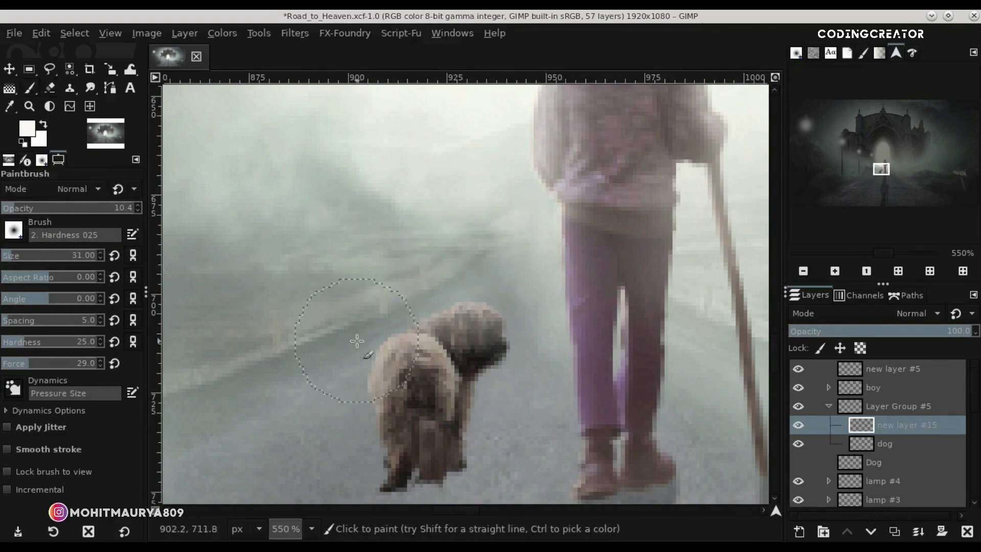
{"action": "key", "text": "2"}
{"action": "key", "text": "3"}
{"action": "left_click", "coordinate": [6, 207]}
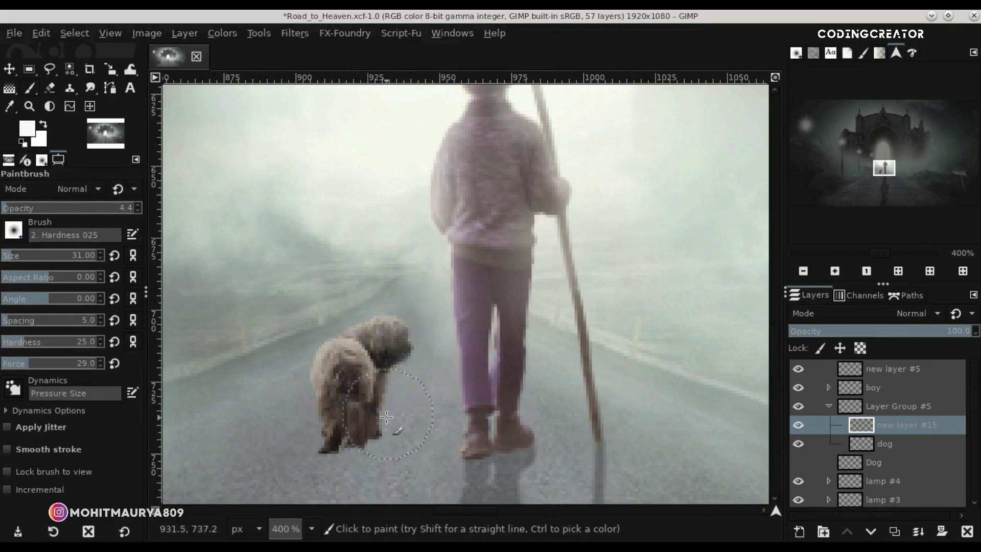
{"action": "left_click_drag", "start_coordinate": [352, 347], "coordinate": [421, 370]}
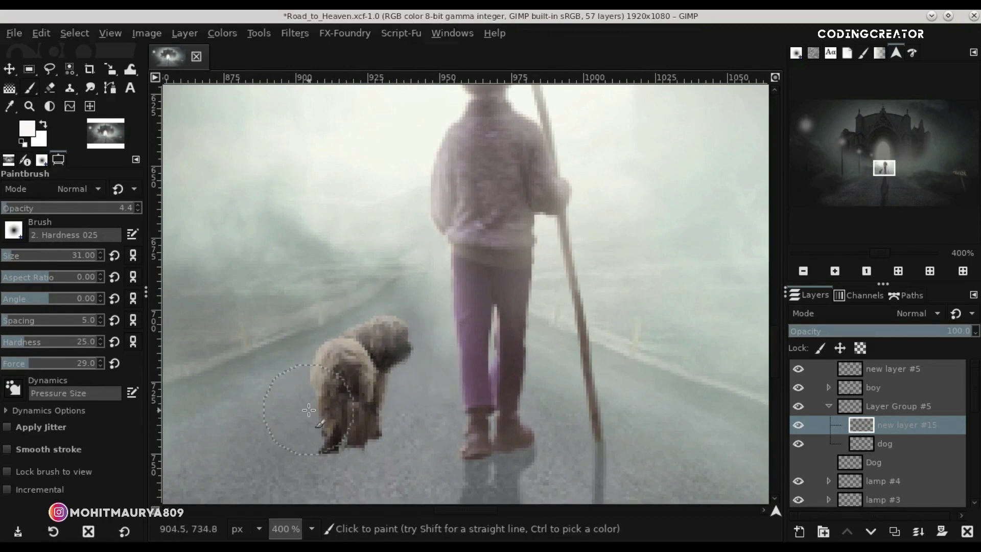
Set the Eraser to 12.2 opacity and compare the dog with and without the mist layer
{"action": "scroll", "coordinate": [421, 370], "scroll_direction": "down", "scroll_amount": 2, "text": "ctrl"}
{"action": "scroll", "coordinate": [399, 387], "scroll_direction": "down", "scroll_amount": 4, "text": "ctrl"}
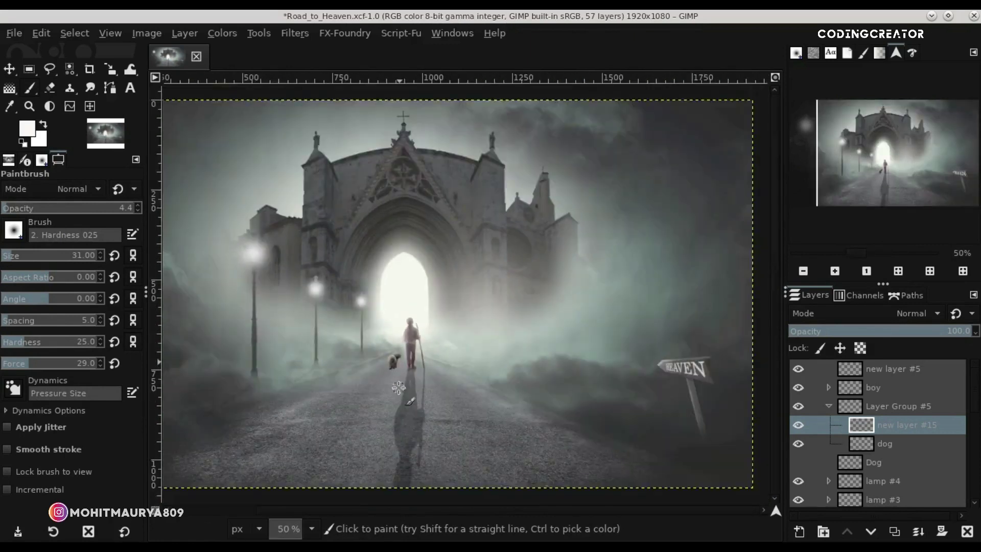
{"action": "scroll", "coordinate": [394, 360], "scroll_direction": "up", "scroll_amount": 3, "text": "ctrl"}
{"action": "scroll", "coordinate": [394, 360], "scroll_direction": "up", "scroll_amount": 2, "text": "ctrl"}
{"action": "left_click", "coordinate": [49, 88]}
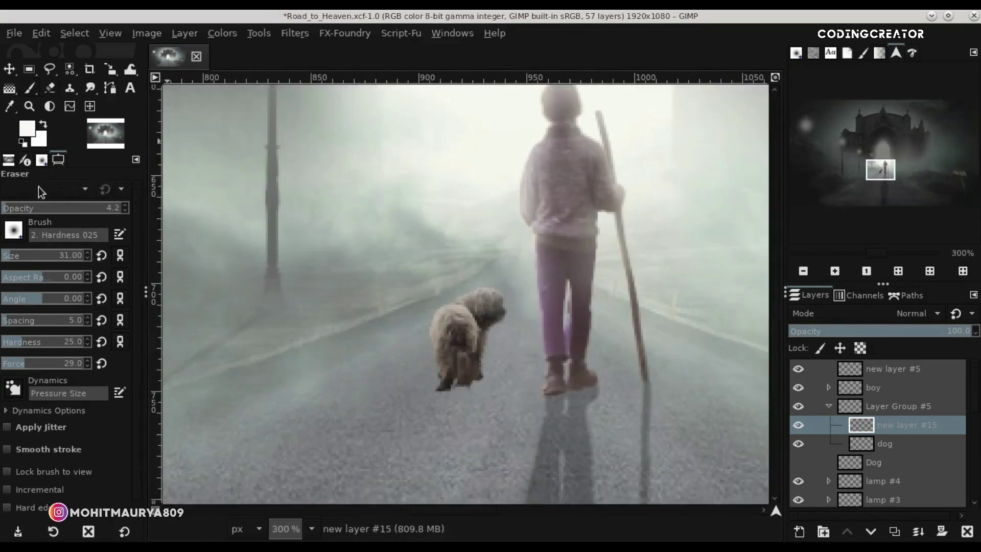
{"action": "left_click", "coordinate": [125, 206]}
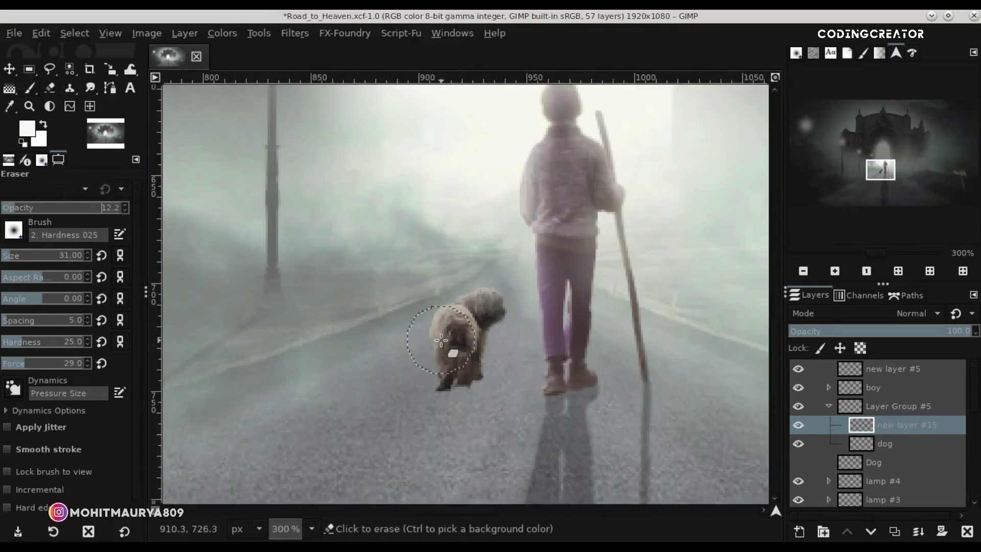
{"action": "left_click", "coordinate": [798, 424]}
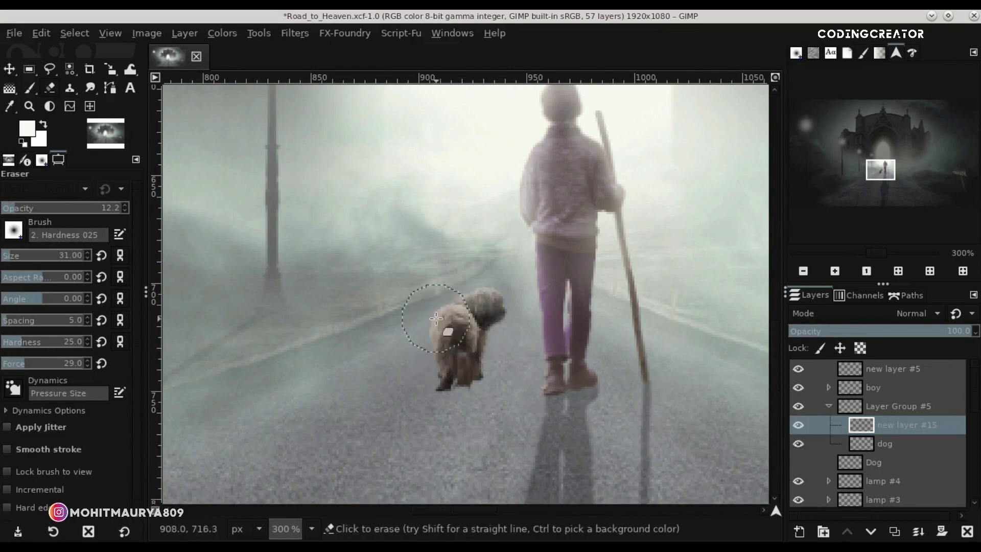
{"action": "left_click", "coordinate": [9, 71]}
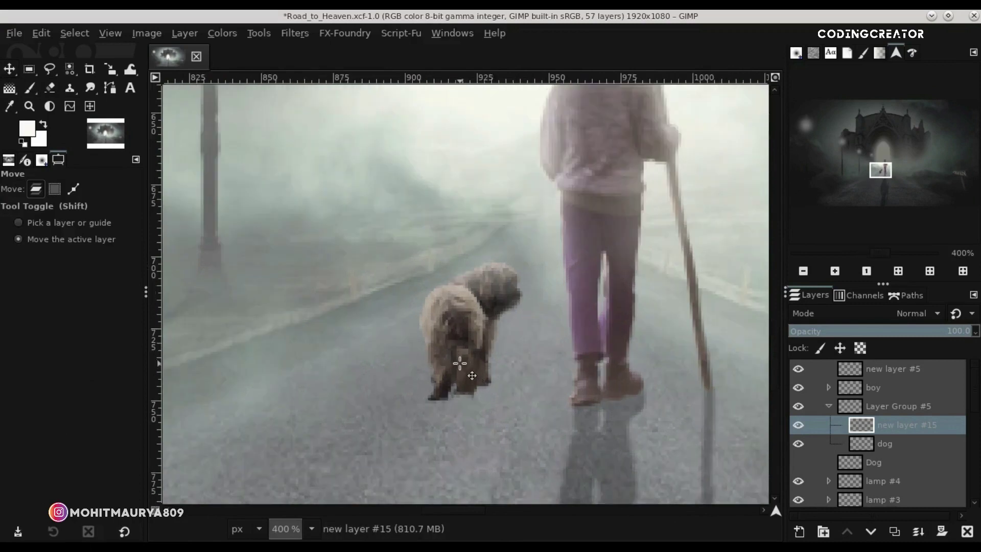
Rename Layer Group #5 to 'Dog #1'
{"action": "scroll", "coordinate": [458, 364], "scroll_direction": "down", "scroll_amount": 5}
{"action": "scroll", "coordinate": [460, 363], "scroll_direction": "down", "scroll_amount": 1}
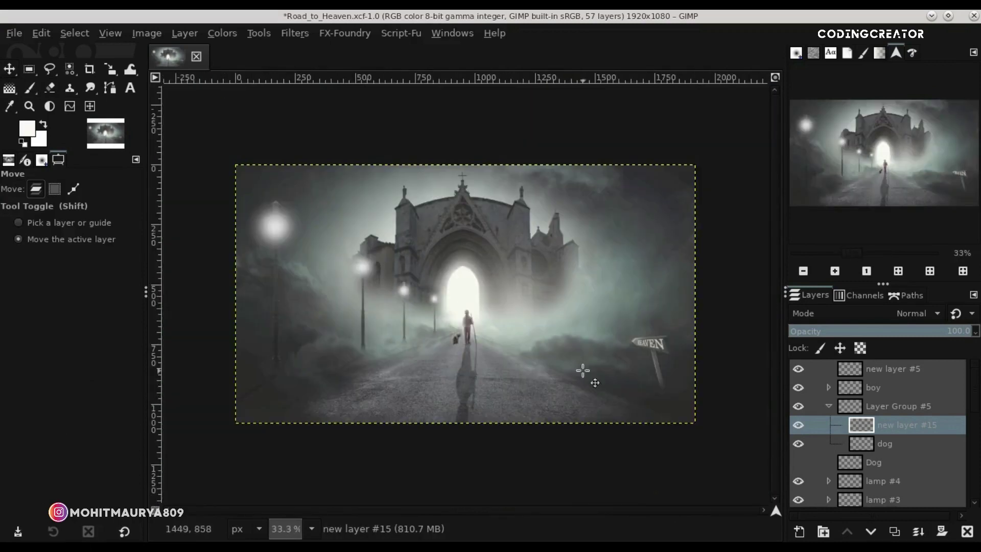
{"action": "left_click", "coordinate": [776, 78]}
{"action": "left_click", "coordinate": [829, 406]}
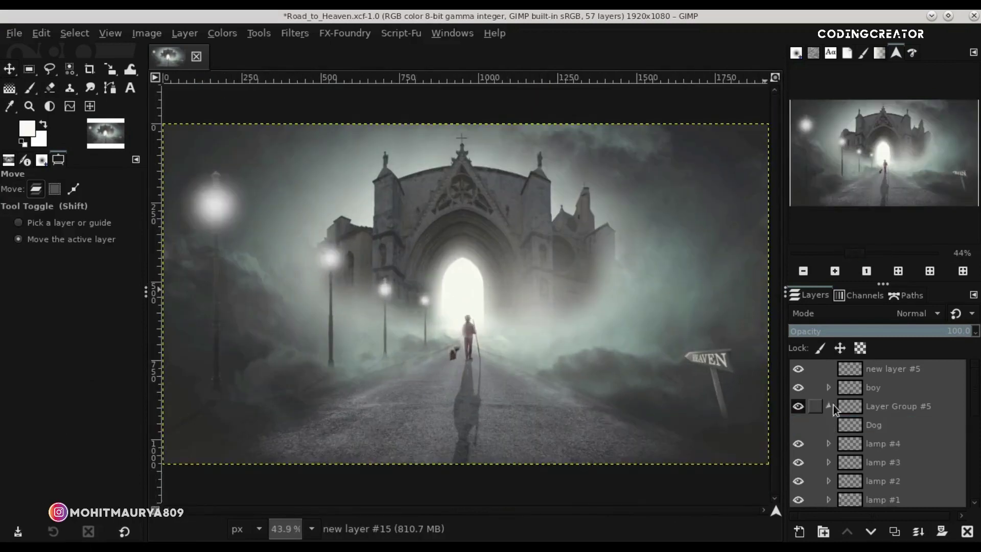
{"action": "double_click", "coordinate": [881, 406]}
{"action": "type", "text": "Dog"}
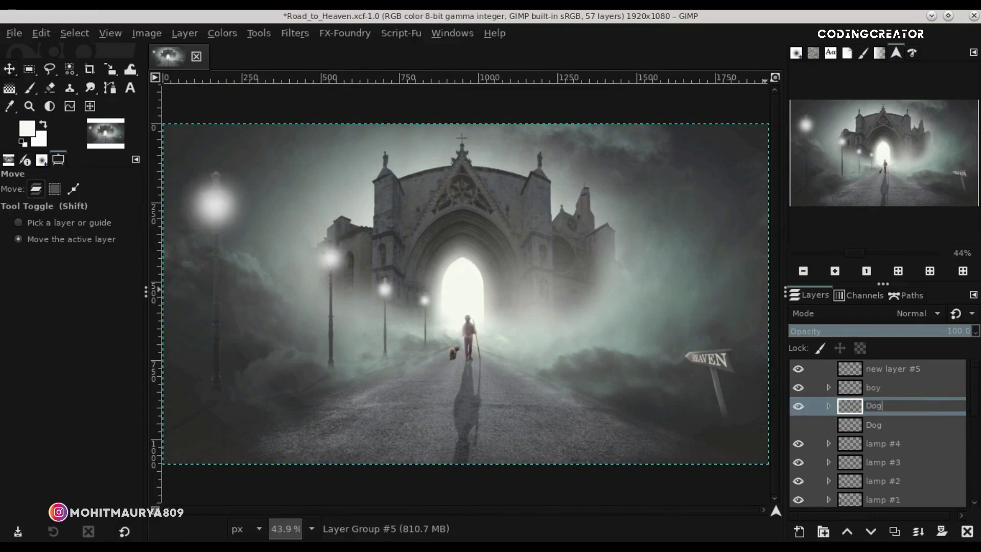
{"action": "key", "text": "Return"}
{"action": "left_click", "coordinate": [829, 406]}
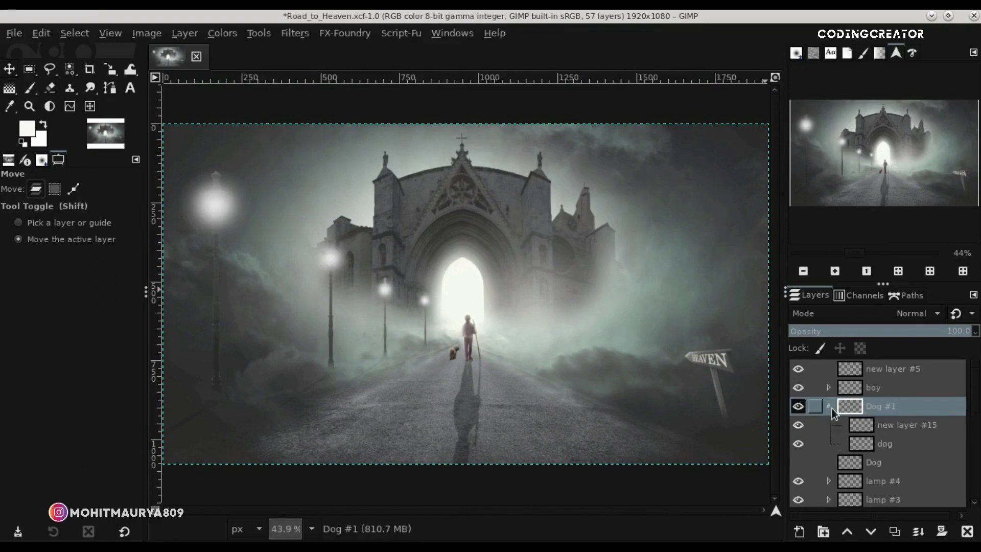
Duplicate the dog layer and blacken the original with Curves by dragging the top point to 0
{"action": "left_click", "coordinate": [863, 443]}
{"action": "left_click", "coordinate": [896, 531]}
{"action": "left_click", "coordinate": [879, 462]}
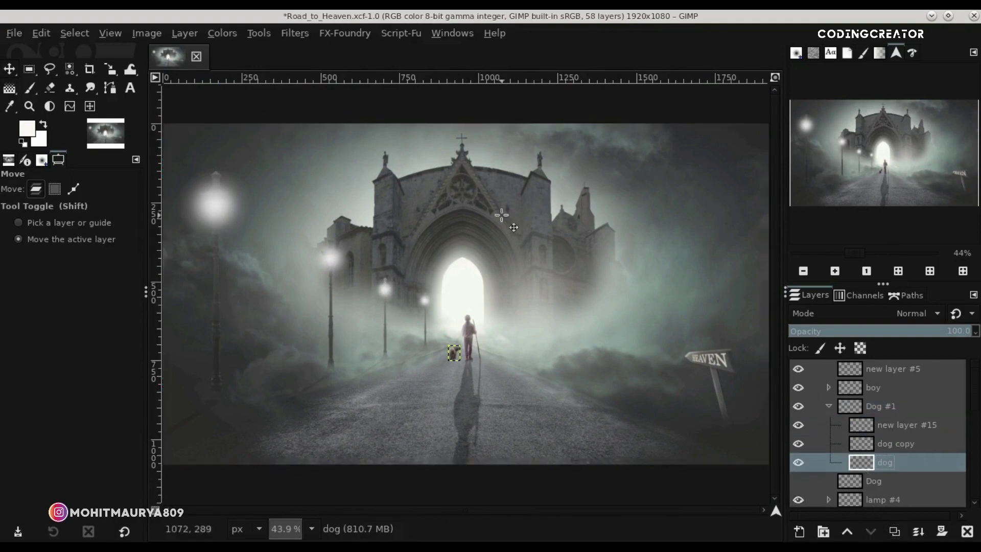
{"action": "left_click", "coordinate": [222, 32]}
{"action": "left_click", "coordinate": [269, 186]}
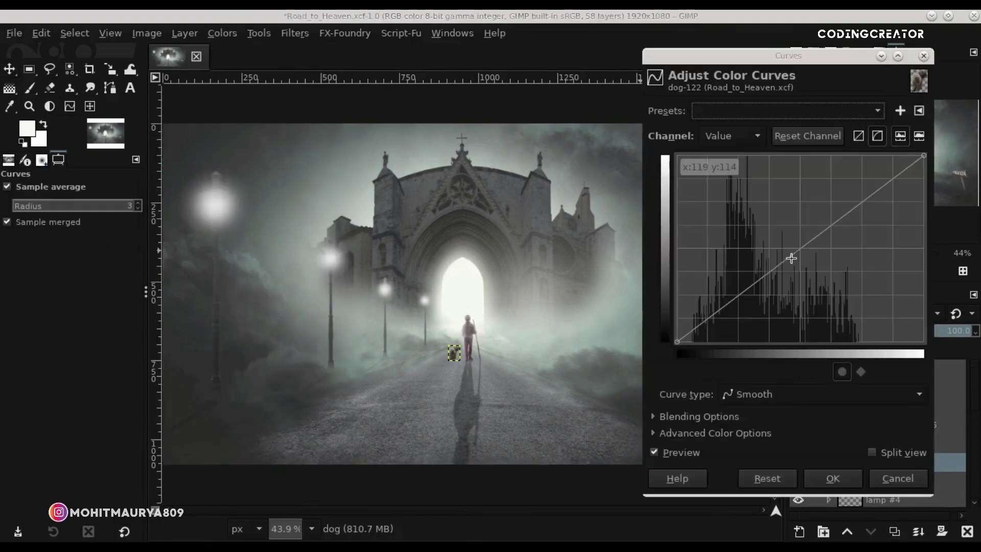
{"action": "left_click", "coordinate": [922, 161]}
{"action": "left_click", "coordinate": [845, 489]}
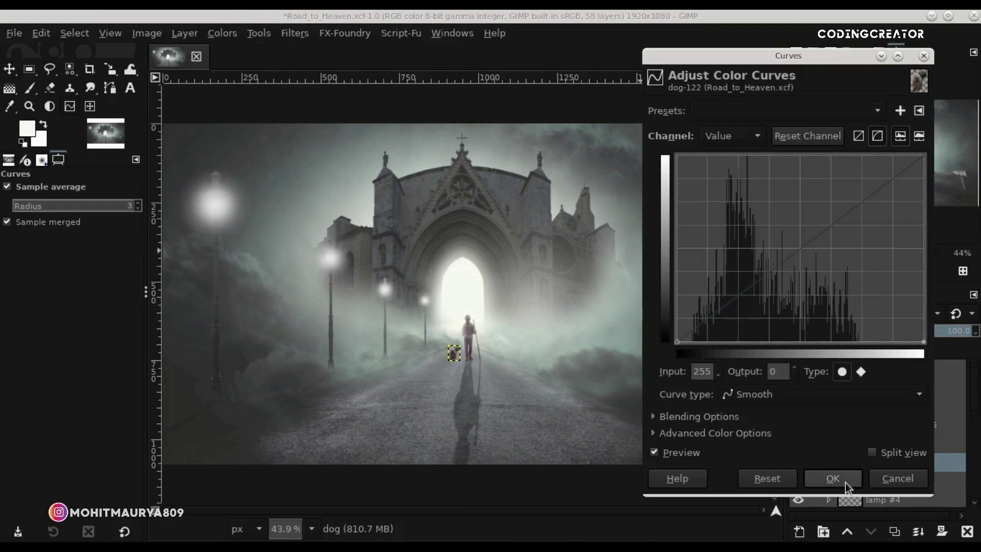
Rename the blackened layer 'Shadow of dog' and select it
{"action": "double_click", "coordinate": [902, 458]}
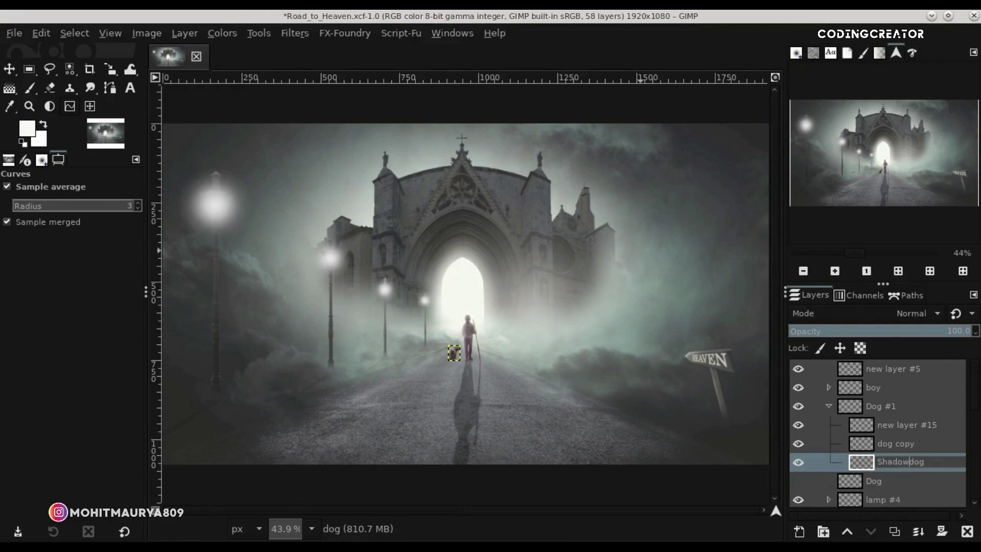
{"action": "type", "text": "of"}
{"action": "key", "text": "Return"}
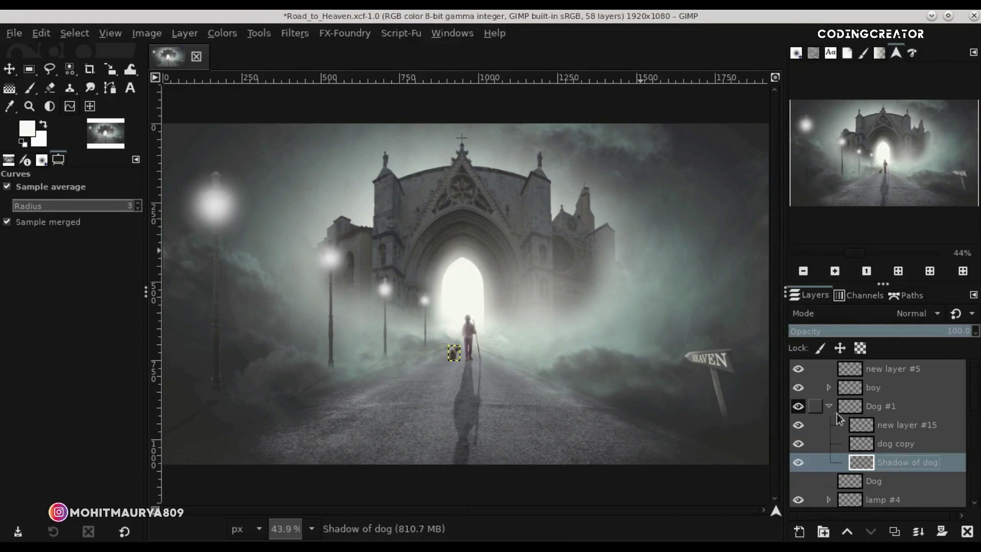
{"action": "left_click", "coordinate": [829, 406]}
{"action": "left_click", "coordinate": [829, 405]}
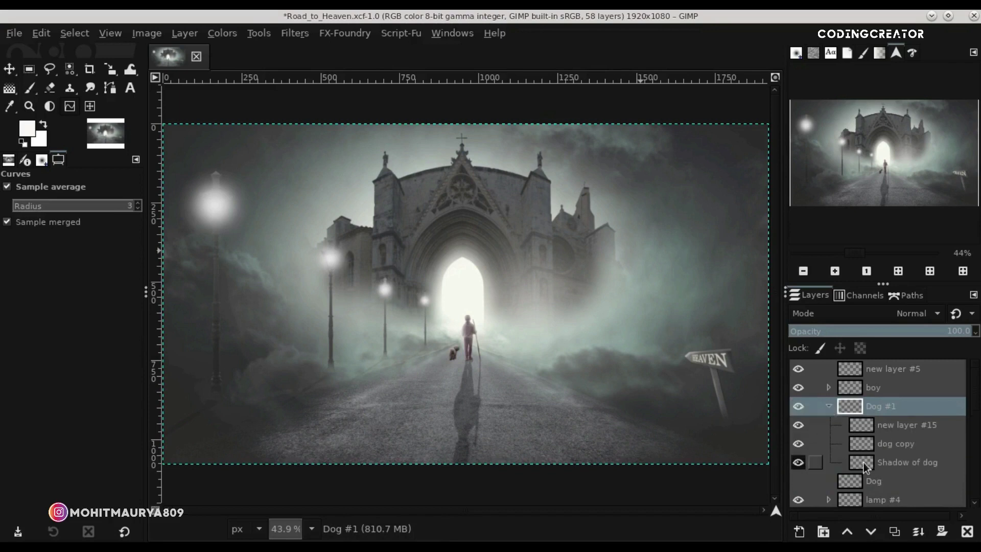
{"action": "left_click", "coordinate": [864, 462]}
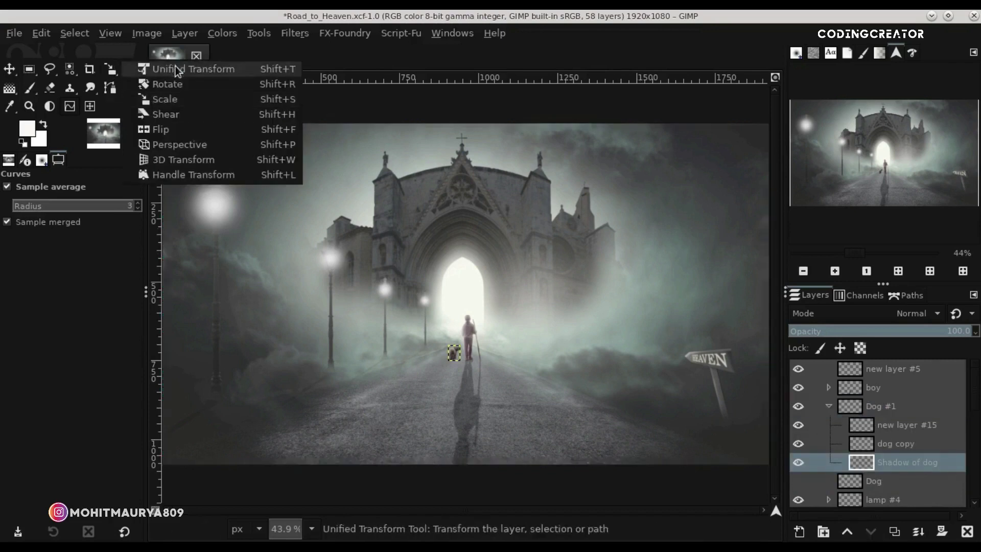
Rotate and flatten the dog's shadow onto the road with Unified Transform
{"action": "left_click_drag", "start_coordinate": [111, 69], "coordinate": [169, 68]}
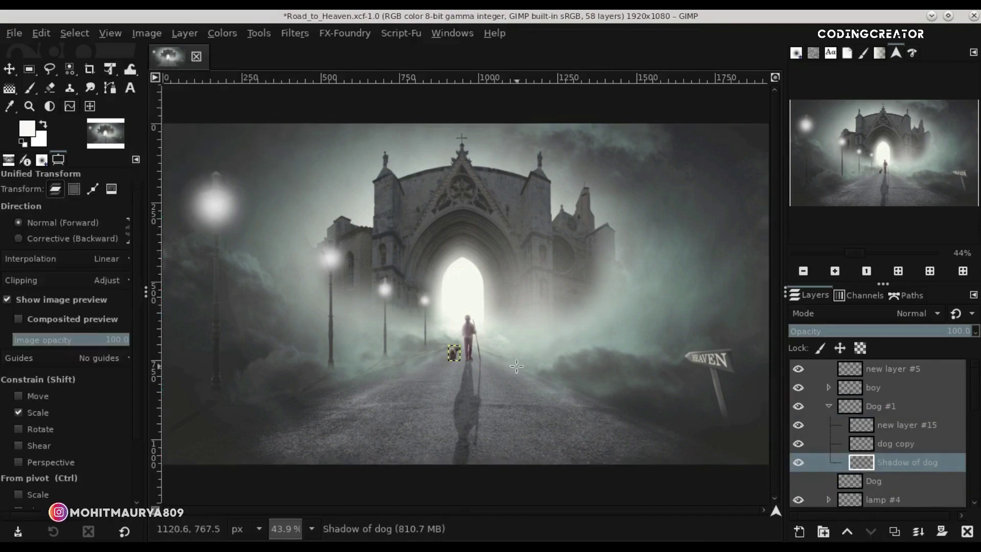
{"action": "scroll", "coordinate": [494, 356], "scroll_direction": "up", "scroll_amount": 3}
{"action": "scroll", "coordinate": [494, 355], "scroll_direction": "up", "scroll_amount": 2}
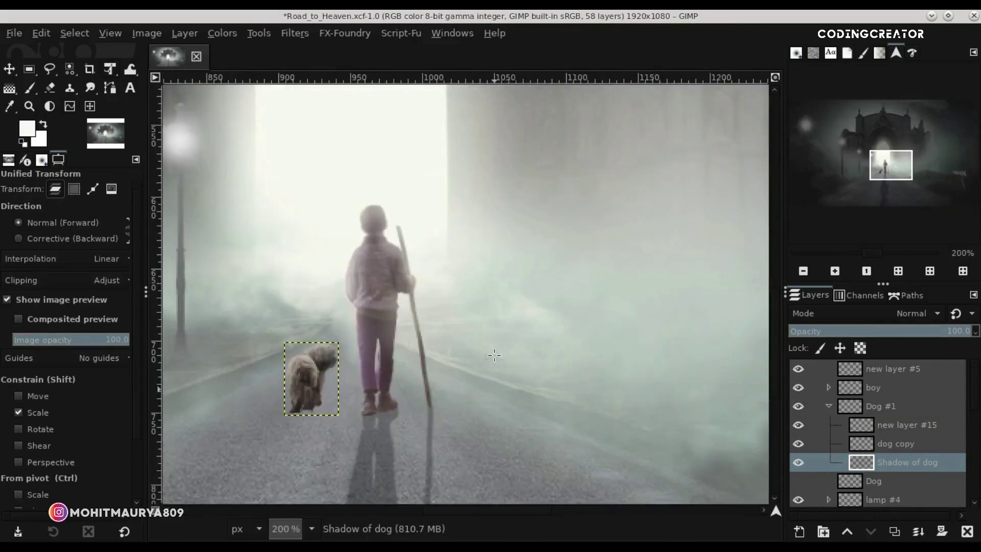
{"action": "left_click", "coordinate": [318, 368]}
{"action": "left_click_drag", "start_coordinate": [304, 347], "coordinate": [301, 382]}
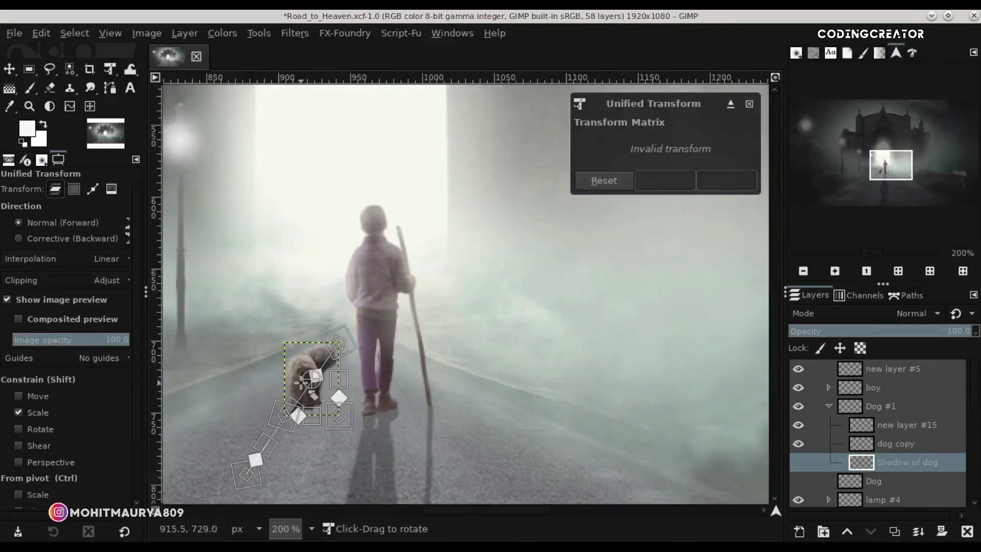
{"action": "left_click_drag", "start_coordinate": [340, 414], "coordinate": [328, 485]}
{"action": "scroll", "coordinate": [327, 485], "scroll_direction": "down", "scroll_amount": 2}
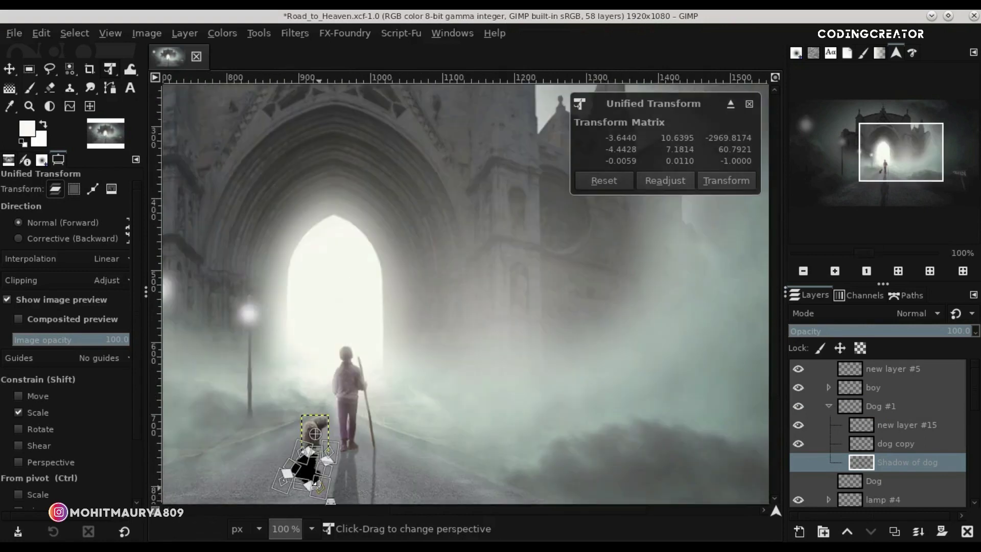
{"action": "mouse_move", "coordinate": [773, 515]}
{"action": "left_mouse_down"}
{"action": "mouse_move", "coordinate": [763, 514]}
{"action": "mouse_move", "coordinate": [774, 517]}
{"action": "left_mouse_up"}
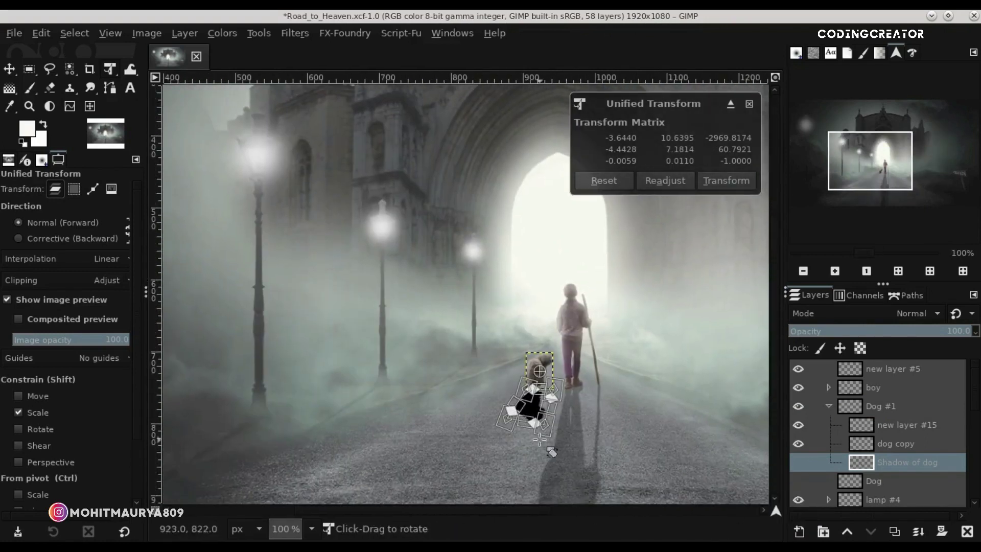
Drag the shadow's perspective corners so its top edge meets the dog's feet
{"action": "left_click_drag", "start_coordinate": [505, 434], "coordinate": [562, 436]}
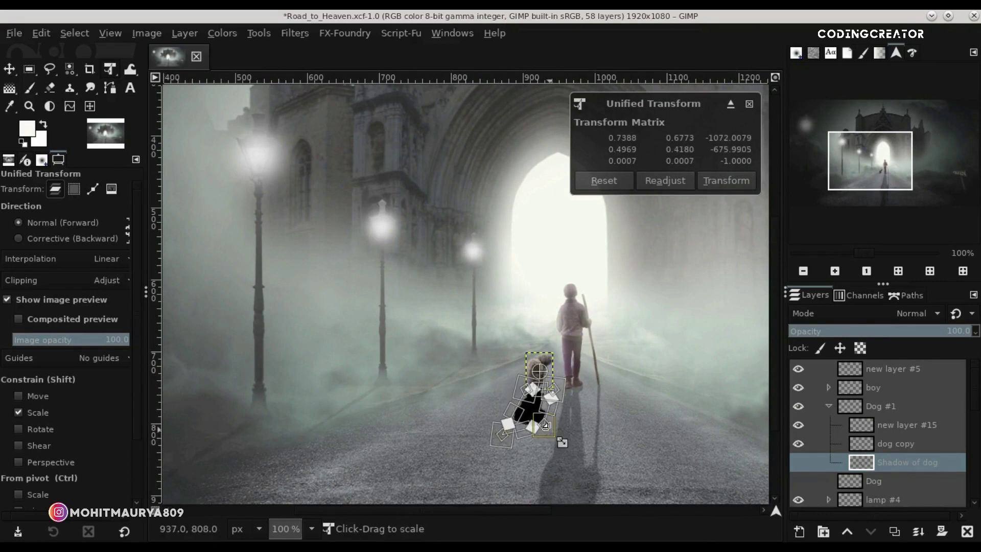
{"action": "scroll", "coordinate": [562, 435], "scroll_direction": "up", "scroll_amount": 1}
{"action": "scroll", "coordinate": [561, 430], "scroll_direction": "up", "scroll_amount": 1}
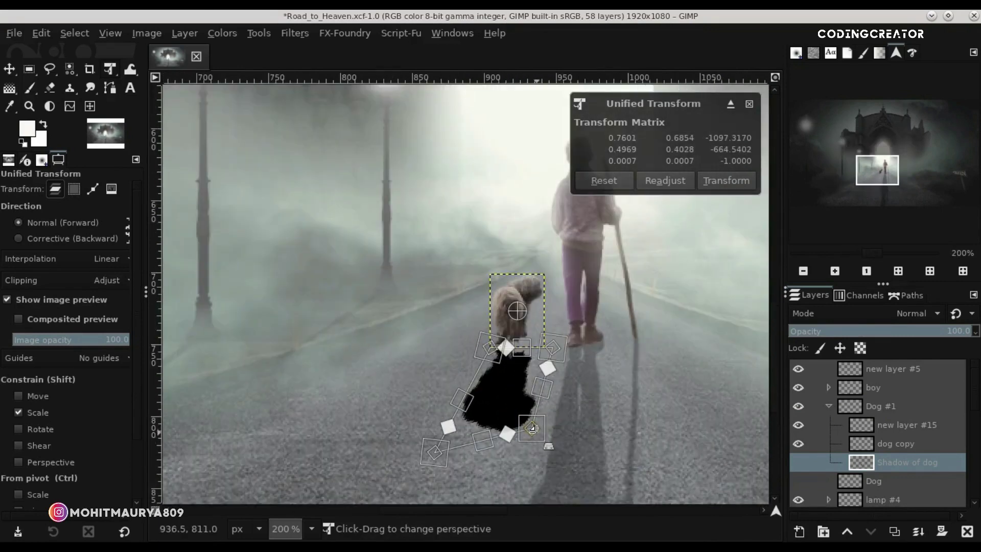
{"action": "left_click_drag", "start_coordinate": [557, 452], "coordinate": [515, 432]}
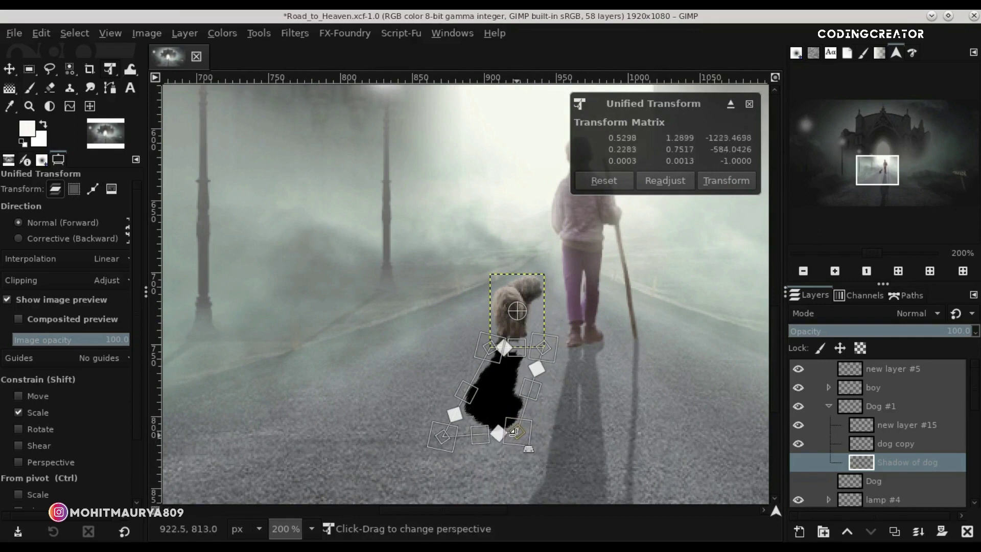
{"action": "scroll", "coordinate": [511, 355], "scroll_direction": "up", "scroll_amount": 3}
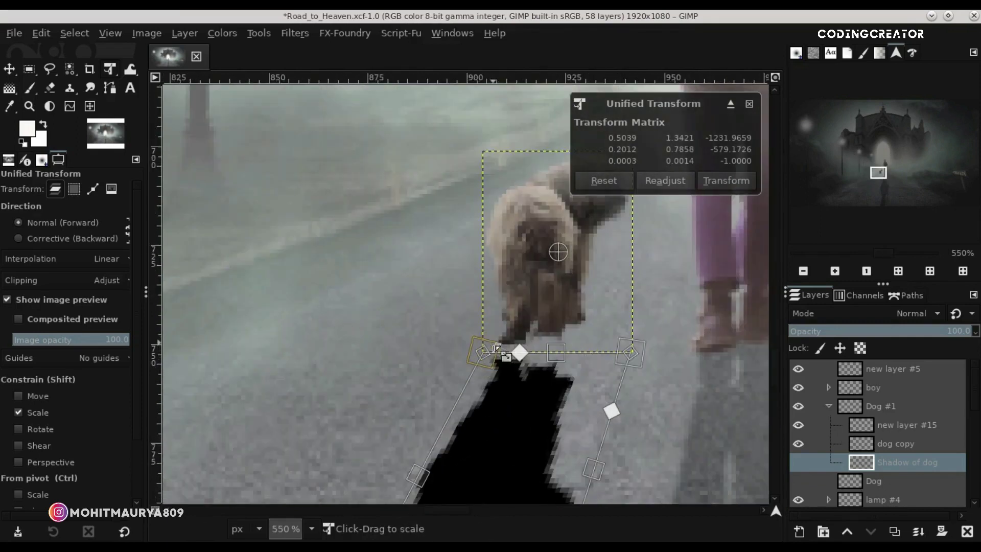
{"action": "left_click_drag", "start_coordinate": [486, 351], "coordinate": [484, 332]}
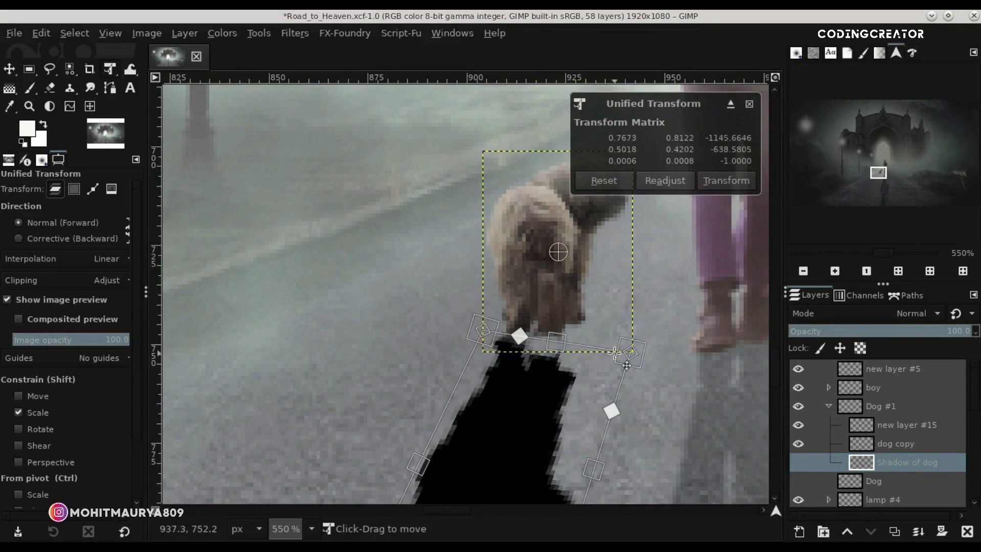
{"action": "left_click_drag", "start_coordinate": [630, 352], "coordinate": [634, 317]}
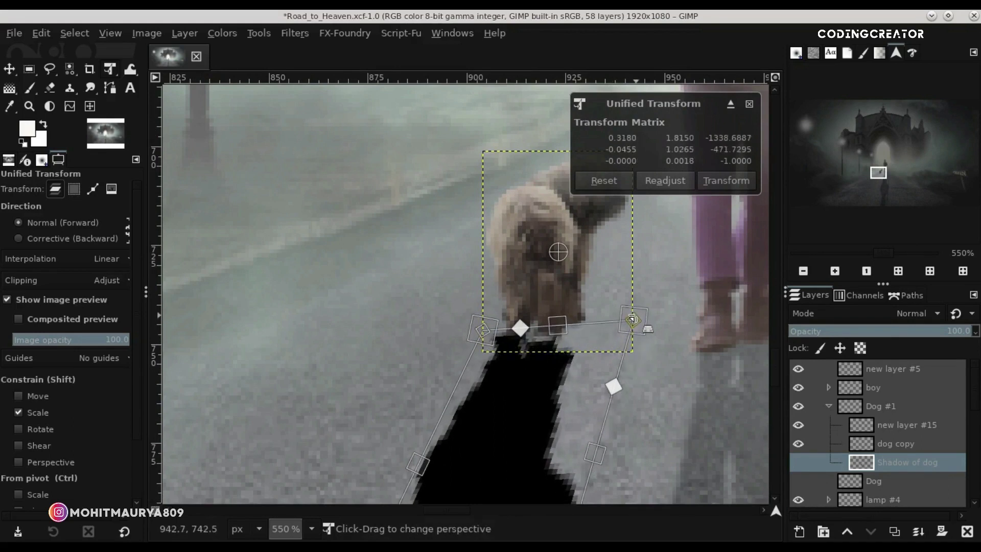
{"action": "left_click_drag", "start_coordinate": [481, 336], "coordinate": [486, 327]}
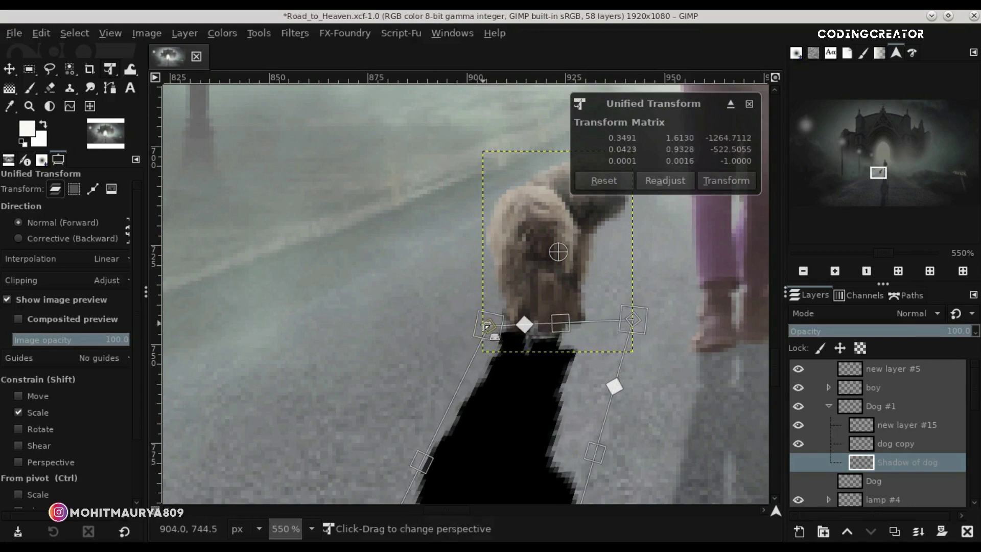
{"action": "left_click_drag", "start_coordinate": [625, 327], "coordinate": [635, 310]}
{"action": "left_click_drag", "start_coordinate": [488, 328], "coordinate": [495, 323]}
Commit the shadow's shape and lower the Shadow of dog opacity to about 46
{"action": "left_click_drag", "start_coordinate": [776, 510], "coordinate": [777, 513]}
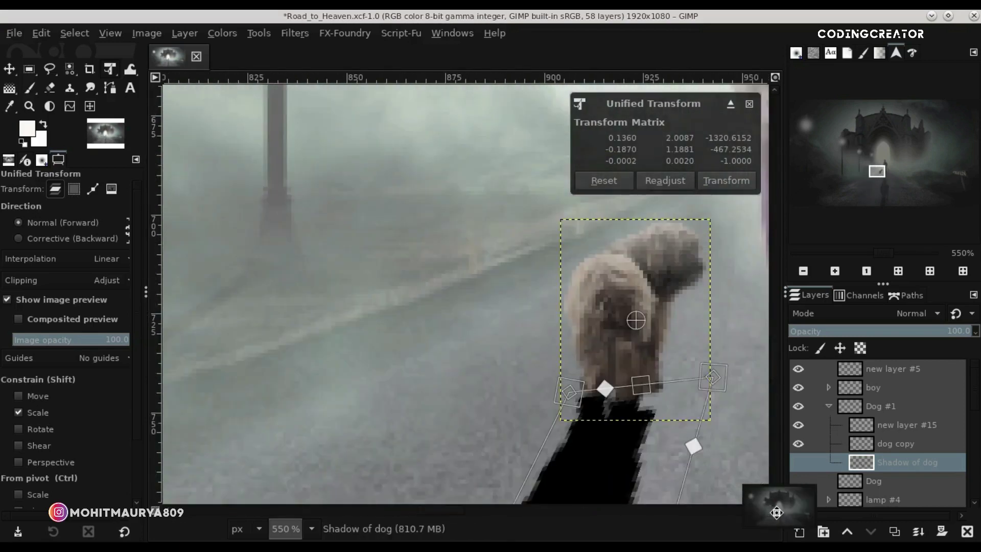
{"action": "key", "text": "minus"}
{"action": "key", "text": "minus"}
{"action": "key", "text": "minus"}
{"action": "key", "text": "minus"}
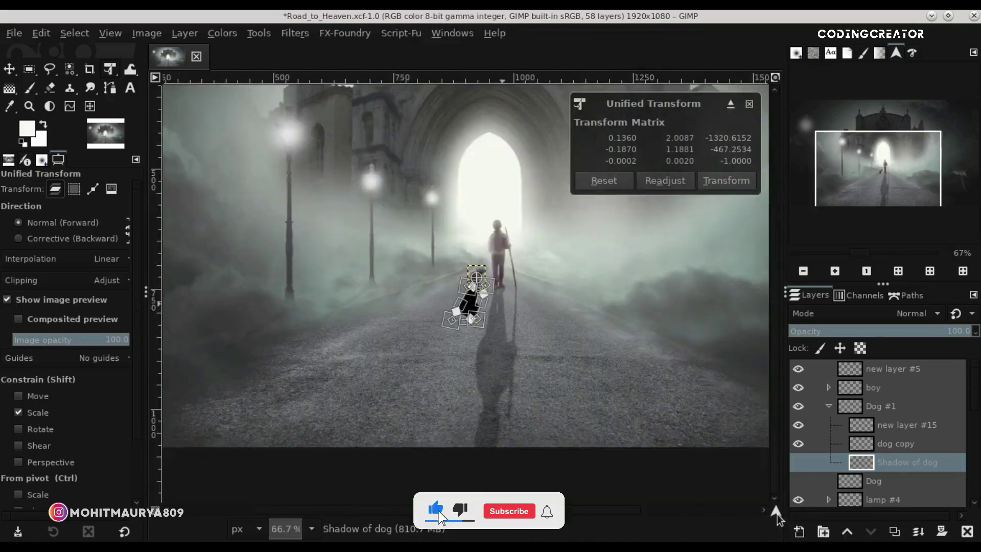
{"action": "key", "text": "minus"}
{"action": "key", "text": "minus"}
{"action": "key", "text": "minus"}
{"action": "key", "text": "Return"}
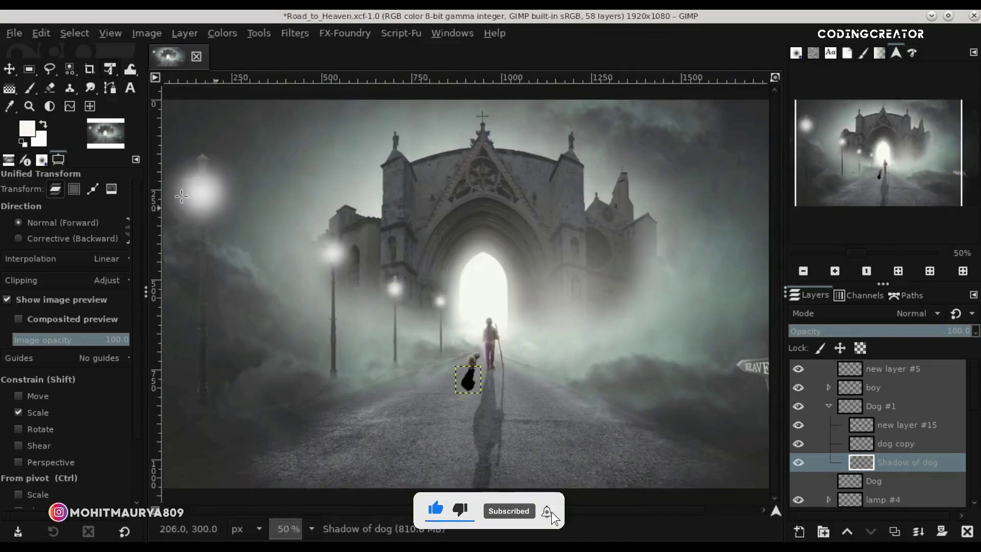
{"action": "left_click", "coordinate": [6, 70]}
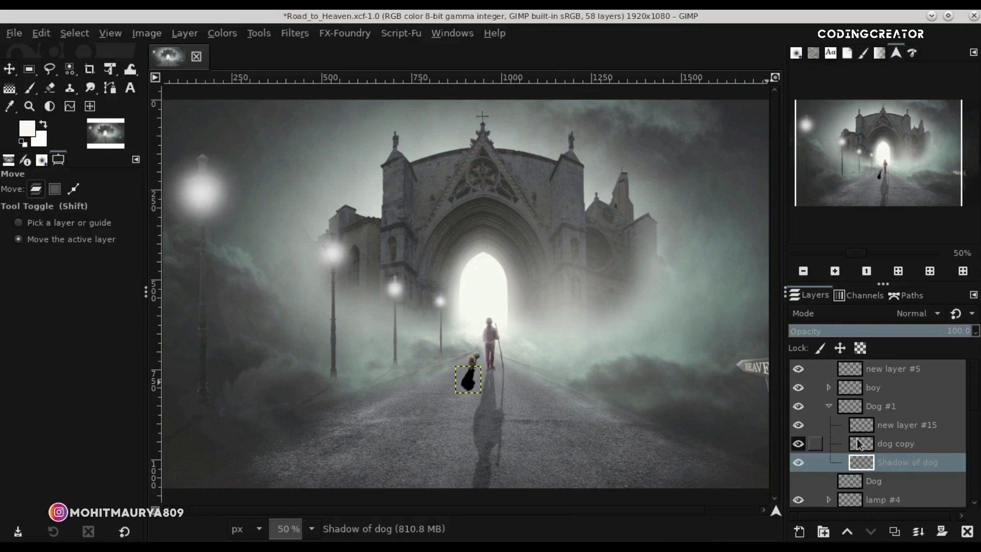
{"action": "left_click", "coordinate": [885, 333]}
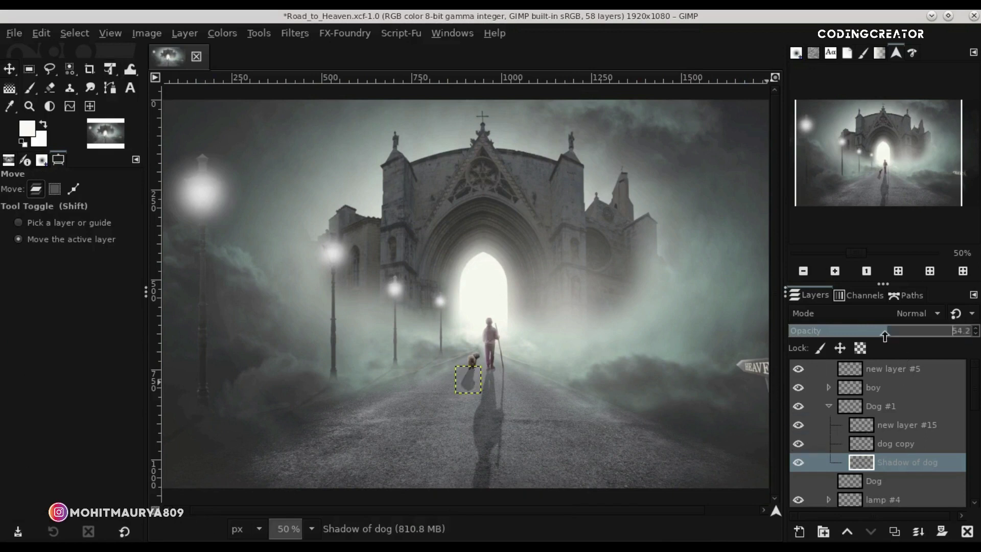
Check the boy's shadow layer opacity for comparison and reselect Shadow of dog
{"action": "left_click", "coordinate": [846, 386]}
{"action": "left_click", "coordinate": [866, 444]}
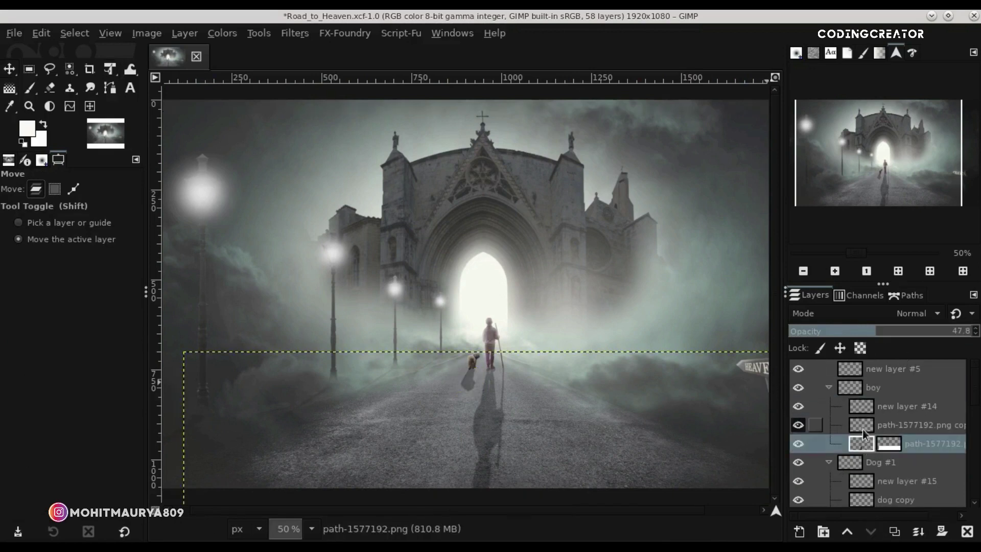
{"action": "left_click", "coordinate": [829, 387]}
{"action": "left_click", "coordinate": [872, 462]}
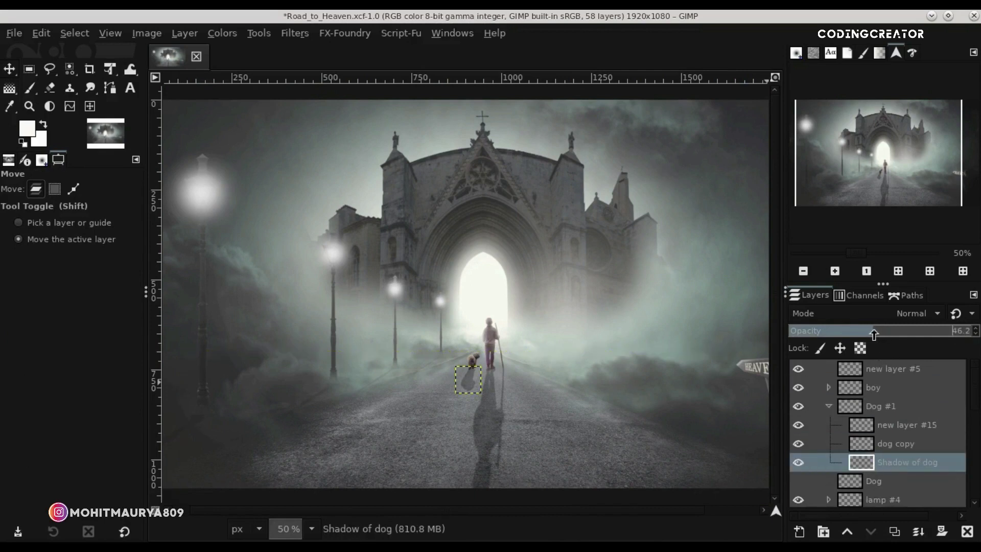
{"action": "left_click", "coordinate": [829, 406]}
Zoom the image to fill the window width and select the dog copy inside Dog #1
{"action": "left_click", "coordinate": [850, 369]}
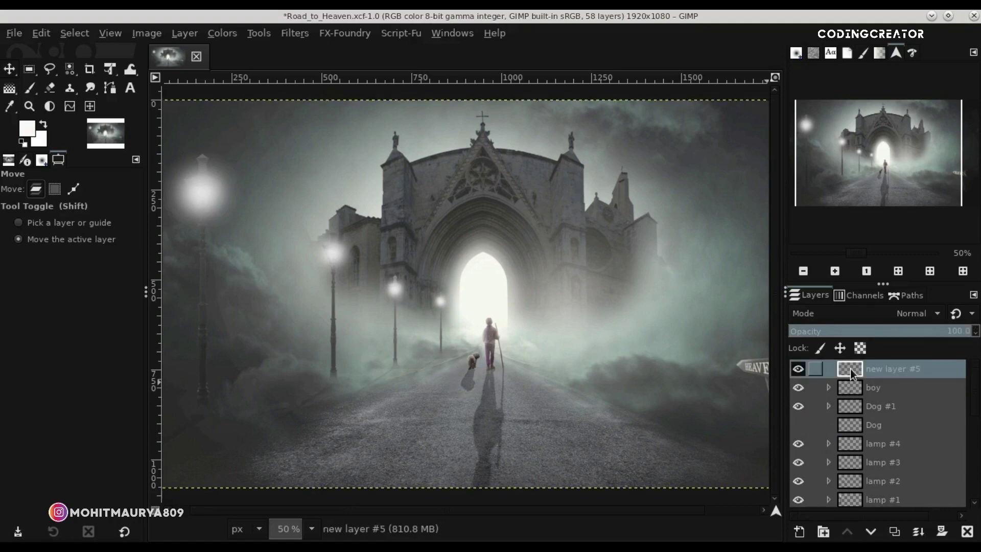
{"action": "key", "text": "minus"}
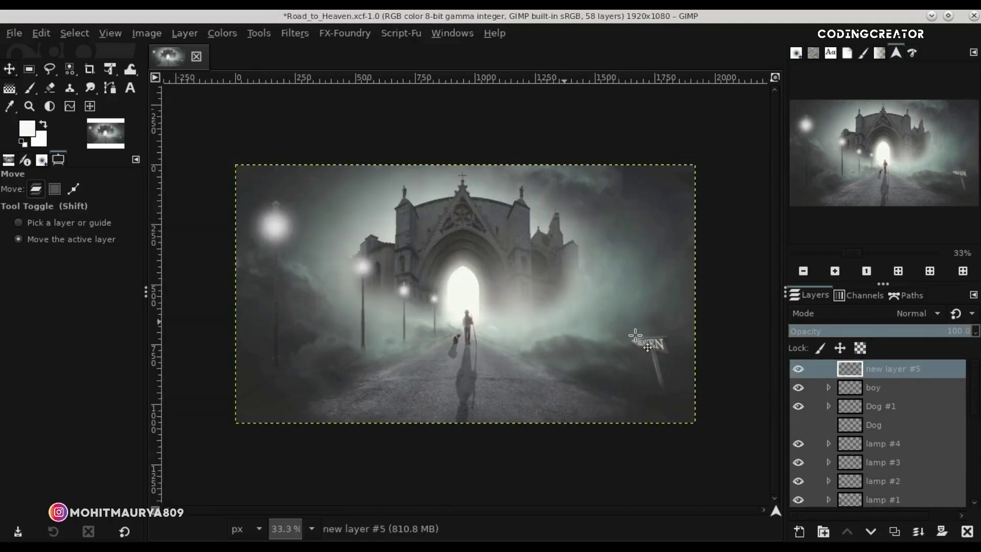
{"action": "left_click", "coordinate": [774, 79]}
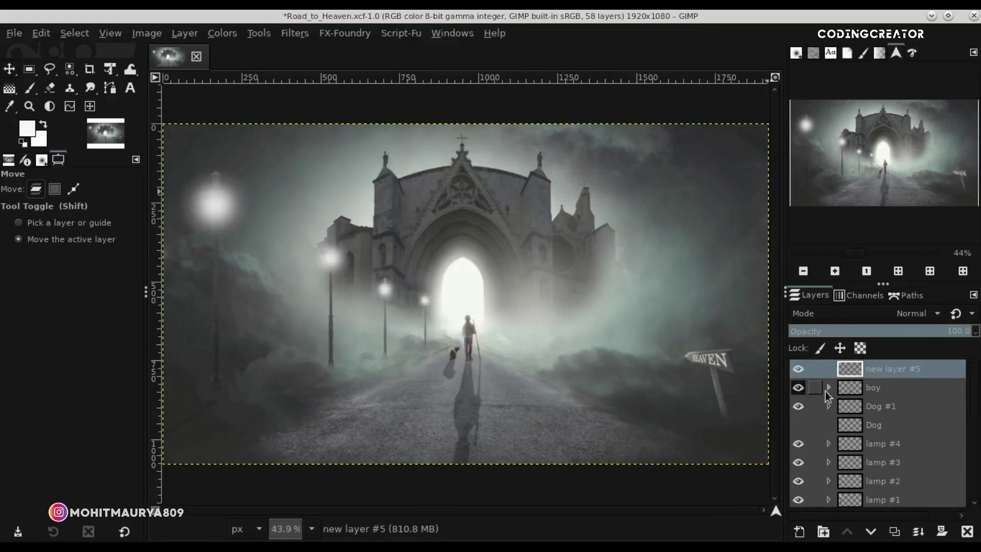
{"action": "left_click", "coordinate": [850, 408]}
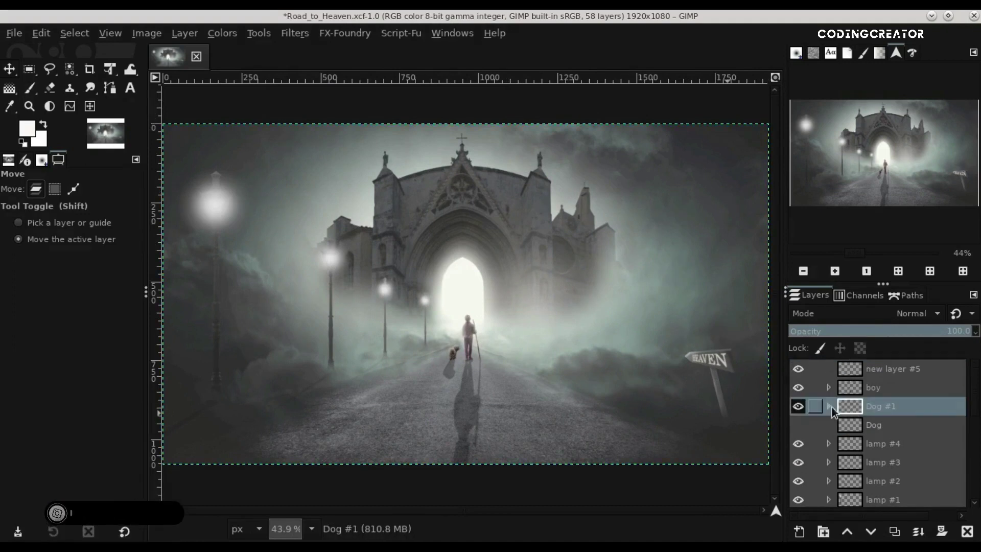
{"action": "left_click", "coordinate": [829, 406]}
{"action": "left_click", "coordinate": [862, 443]}
{"action": "scroll", "coordinate": [449, 352], "scroll_direction": "up", "scroll_amount": 2, "text": "ctrl"}
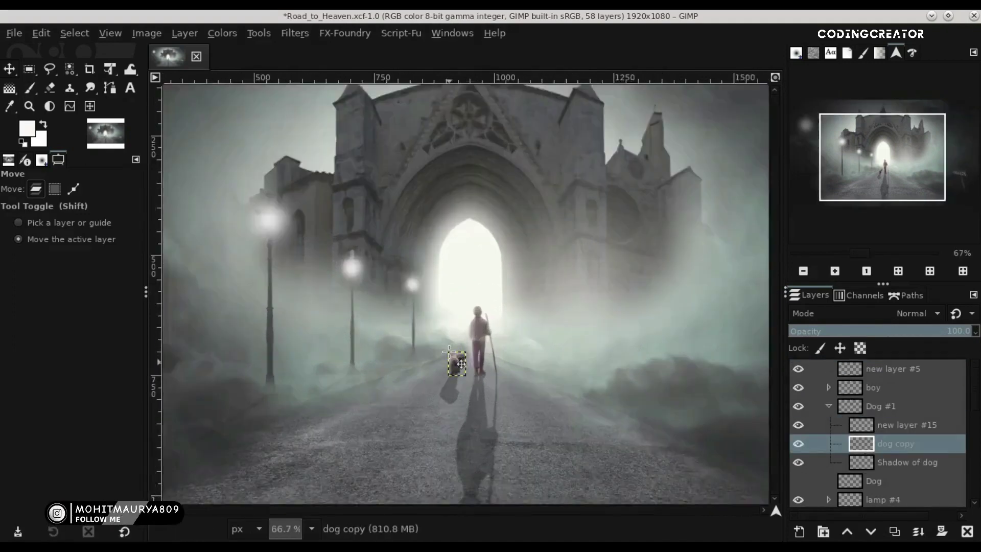
{"action": "scroll", "coordinate": [449, 352], "scroll_direction": "up", "scroll_amount": 3, "text": "ctrl"}
Lift the dog copy's black point to output 30 with a Curves adjustment
{"action": "left_click", "coordinate": [226, 36]}
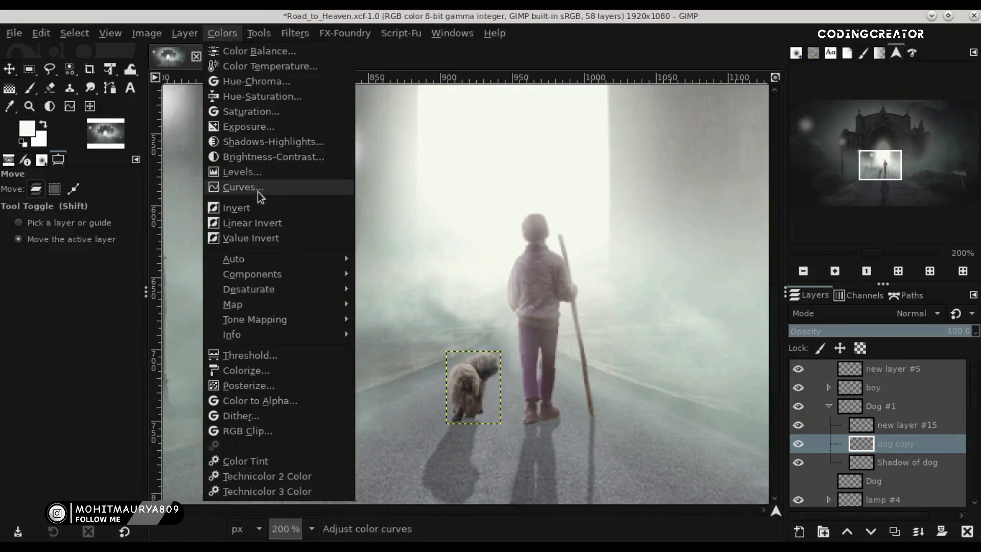
{"action": "left_click", "coordinate": [258, 192]}
{"action": "left_click_drag", "start_coordinate": [678, 342], "coordinate": [676, 317]}
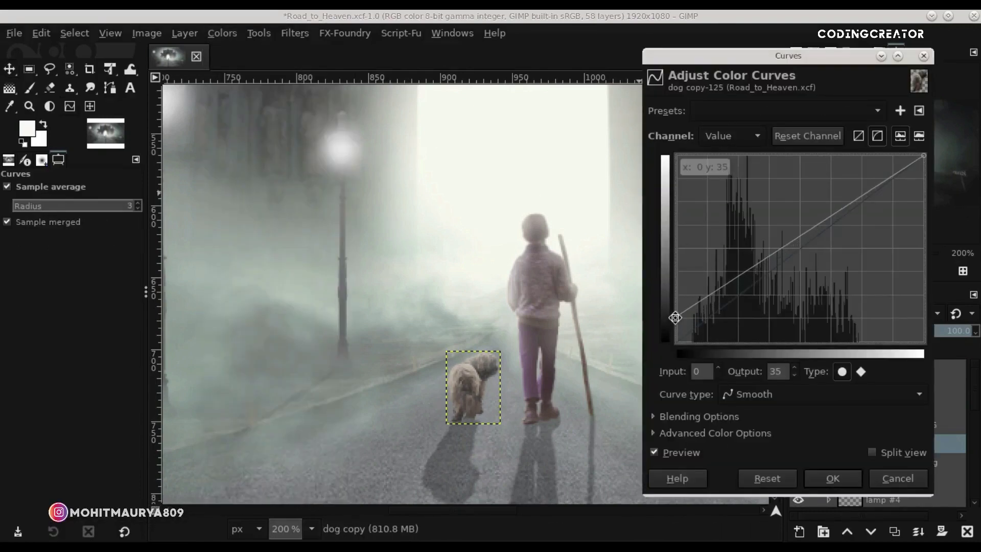
{"action": "left_click_drag", "start_coordinate": [669, 319], "coordinate": [670, 320]}
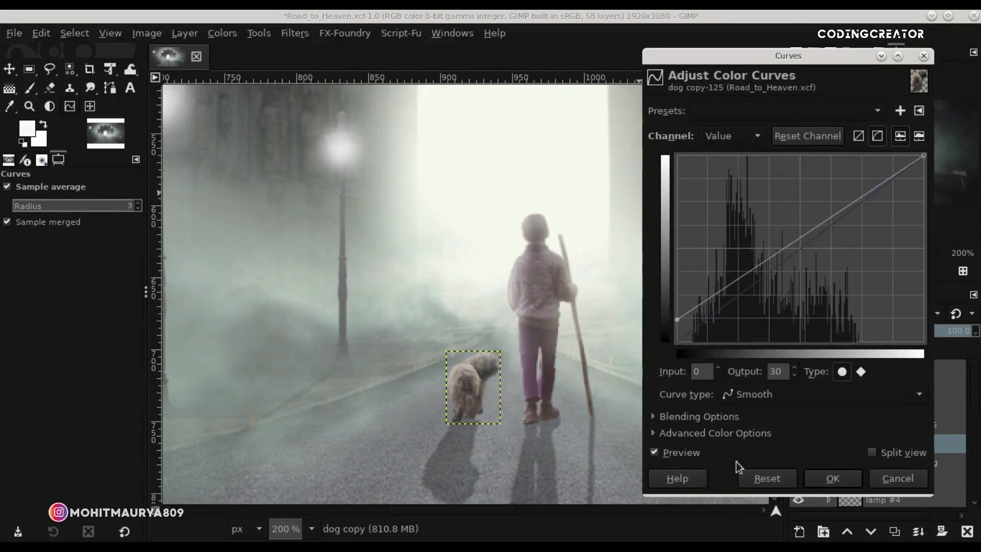
{"action": "left_click", "coordinate": [833, 478]}
Set Shadow of dog to 48.6% opacity and crop the layer to its content
{"action": "double_click", "coordinate": [892, 461]}
{"action": "left_click", "coordinate": [877, 331]}
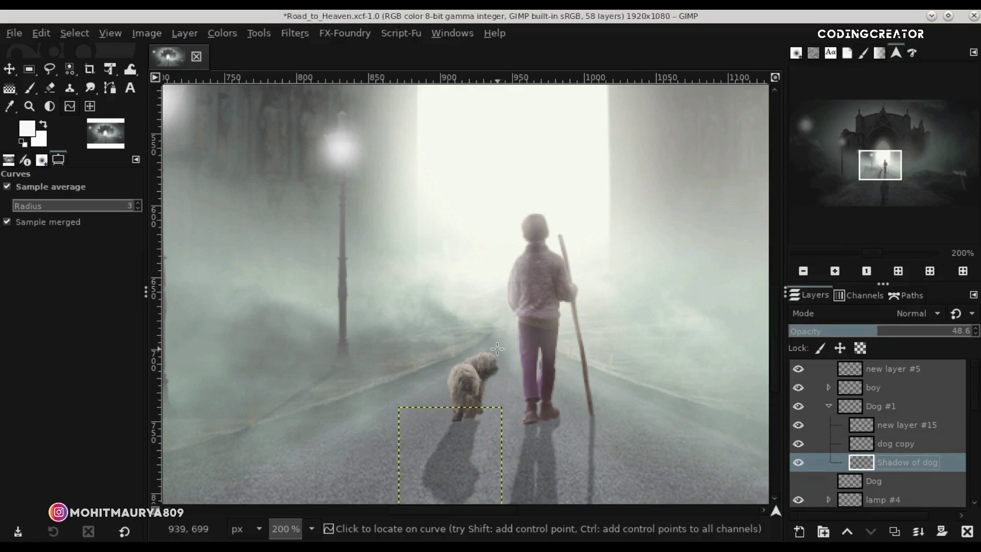
{"action": "key", "text": "1"}
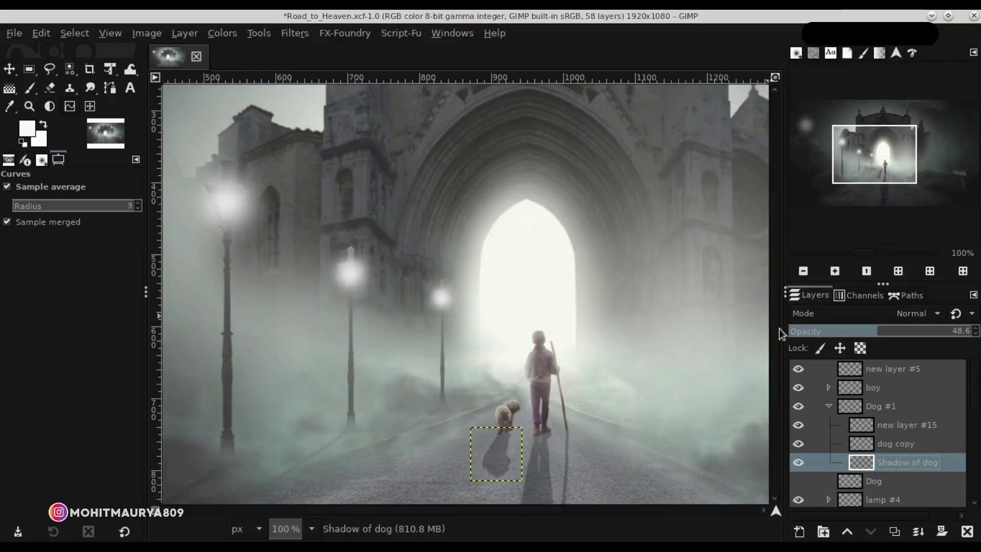
{"action": "scroll", "coordinate": [767, 301], "scroll_direction": "down", "scroll_amount": 2}
{"action": "scroll", "coordinate": [766, 301], "scroll_direction": "down", "scroll_amount": 3}
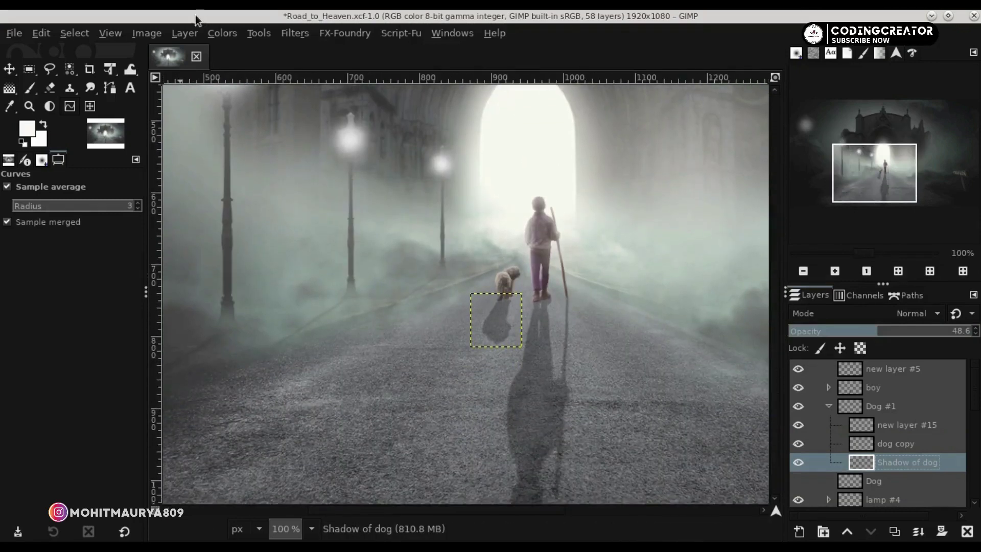
{"action": "left_click", "coordinate": [185, 32]}
{"action": "left_click", "coordinate": [234, 273]}
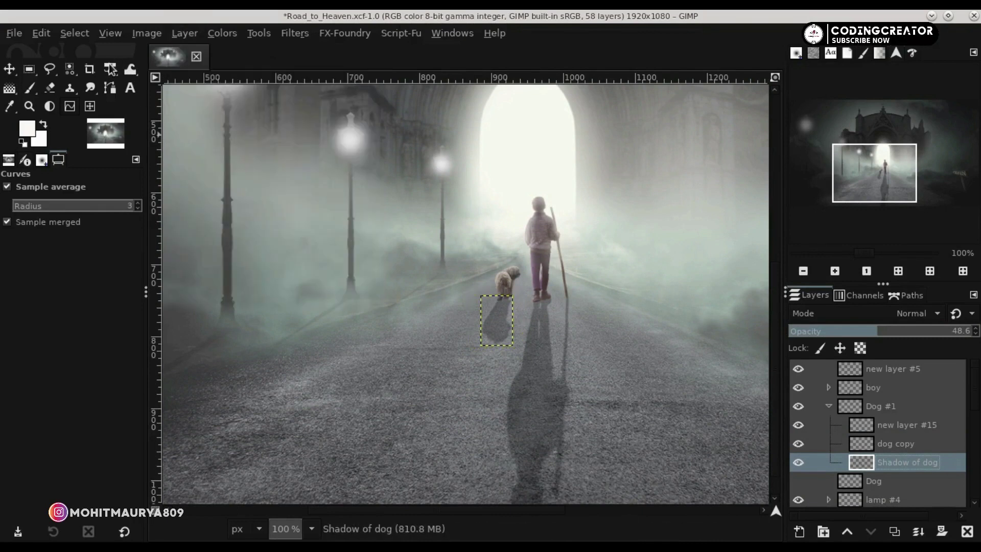
{"action": "key", "text": "shift+t"}
Stretch the dog's shadow with Unified Transform so it runs from the paws down the road
{"action": "left_click", "coordinate": [511, 300]}
{"action": "left_click_drag", "start_coordinate": [481, 345], "coordinate": [474, 359]}
{"action": "scroll", "coordinate": [474, 360], "scroll_direction": "up", "scroll_amount": 3}
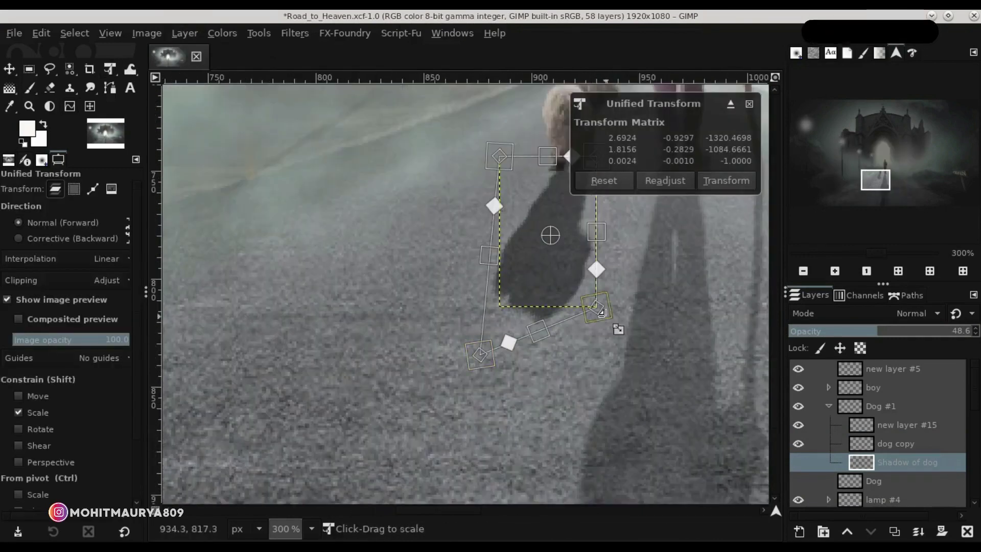
{"action": "left_click_drag", "start_coordinate": [595, 305], "coordinate": [570, 335]}
{"action": "left_click_drag", "start_coordinate": [776, 510], "coordinate": [785, 516]}
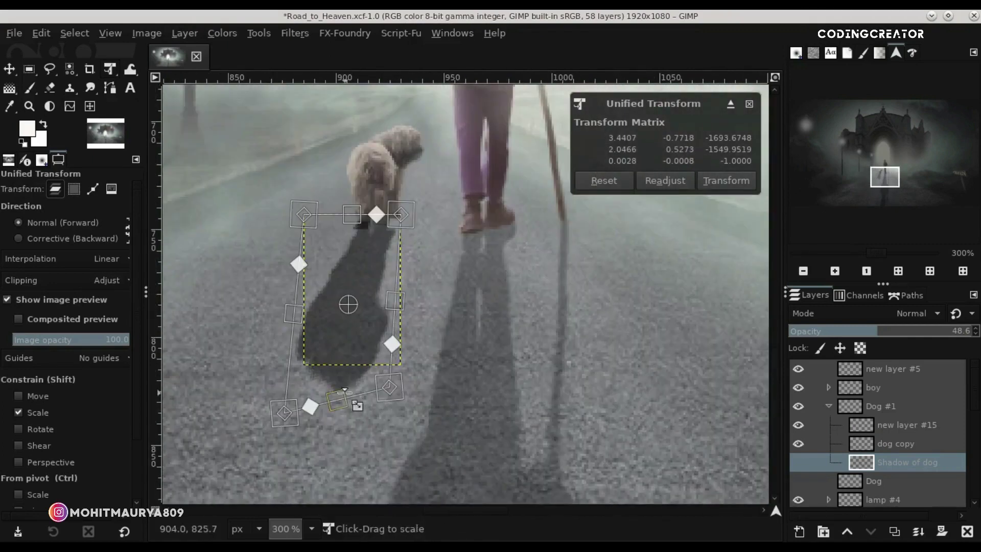
{"action": "left_click_drag", "start_coordinate": [386, 387], "coordinate": [385, 393]}
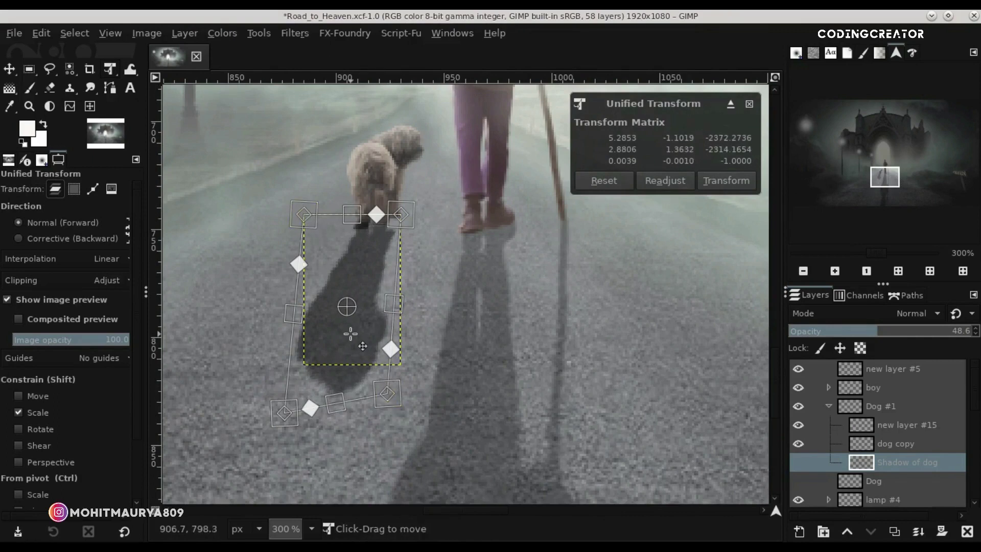
{"action": "key", "text": "Return"}
Nudge the reshaped shadow a few pixels left into place with the Move tool
{"action": "left_click", "coordinate": [7, 68]}
{"action": "left_click_drag", "start_coordinate": [348, 291], "coordinate": [346, 291]}
{"action": "left_click", "coordinate": [798, 462]}
{"action": "scroll", "coordinate": [401, 356], "scroll_direction": "up", "scroll_amount": 1}
{"action": "left_click_drag", "start_coordinate": [357, 327], "coordinate": [357, 327]}
Nudge the shadow down a pixel and set the eraser to '2. Hardness 100', size 18, force 50
{"action": "key", "text": "Down"}
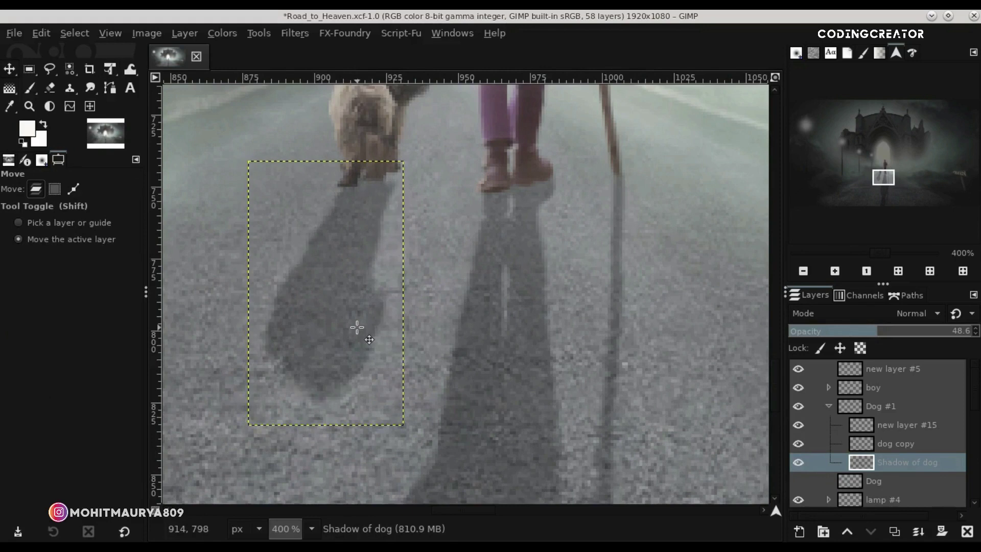
{"action": "left_click", "coordinate": [54, 90]}
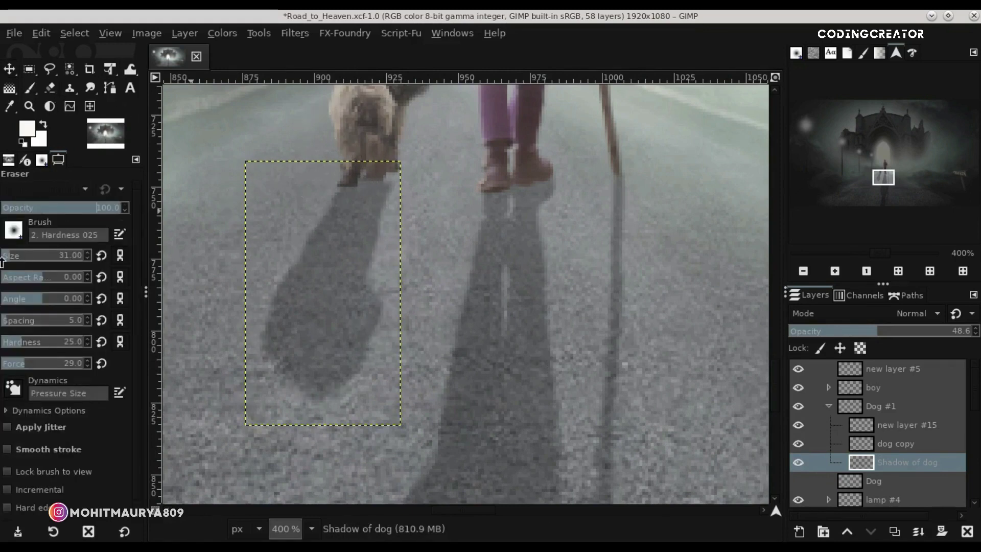
{"action": "left_click_drag", "start_coordinate": [4, 263], "coordinate": [10, 262]}
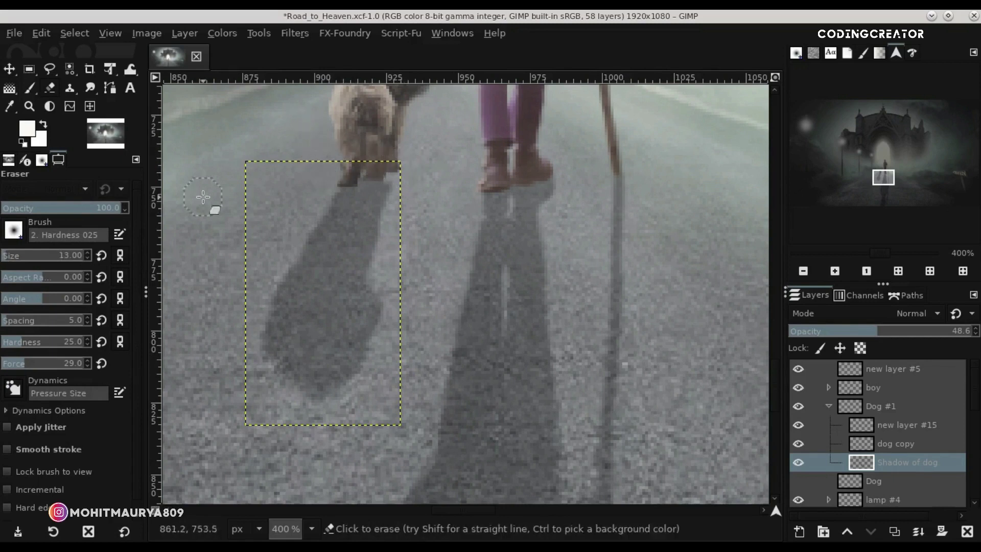
{"action": "left_click", "coordinate": [105, 232]}
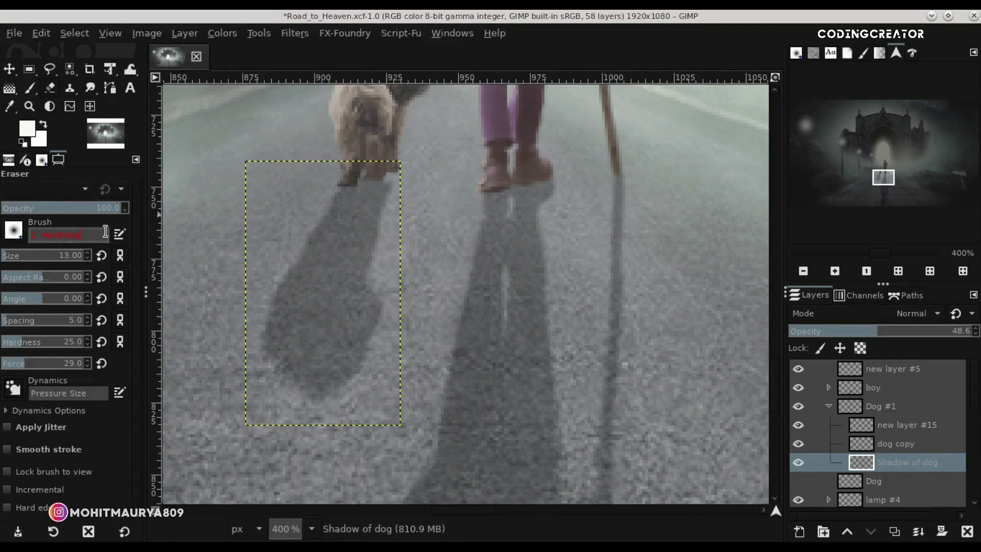
{"action": "left_click", "coordinate": [93, 313]}
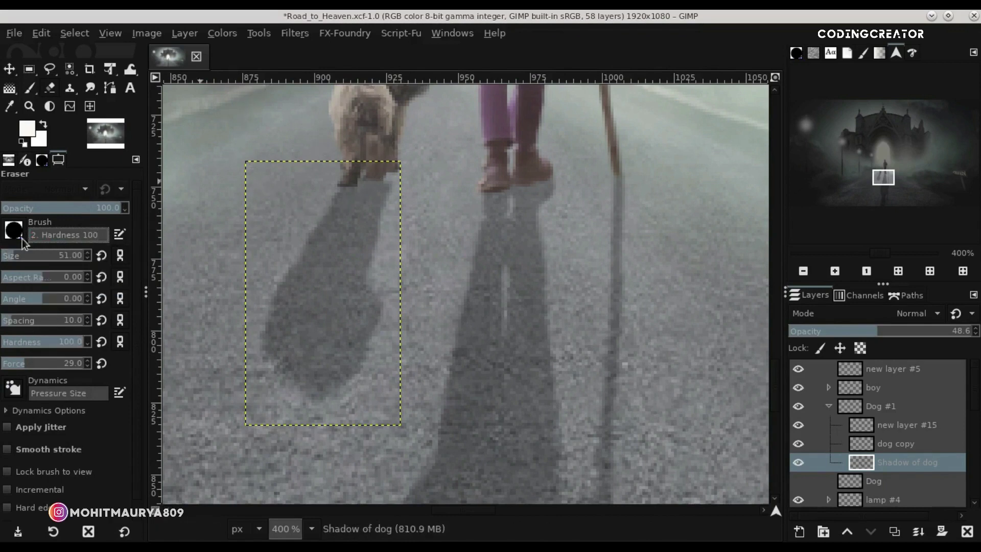
{"action": "left_click", "coordinate": [8, 260]}
{"action": "left_click", "coordinate": [102, 363]}
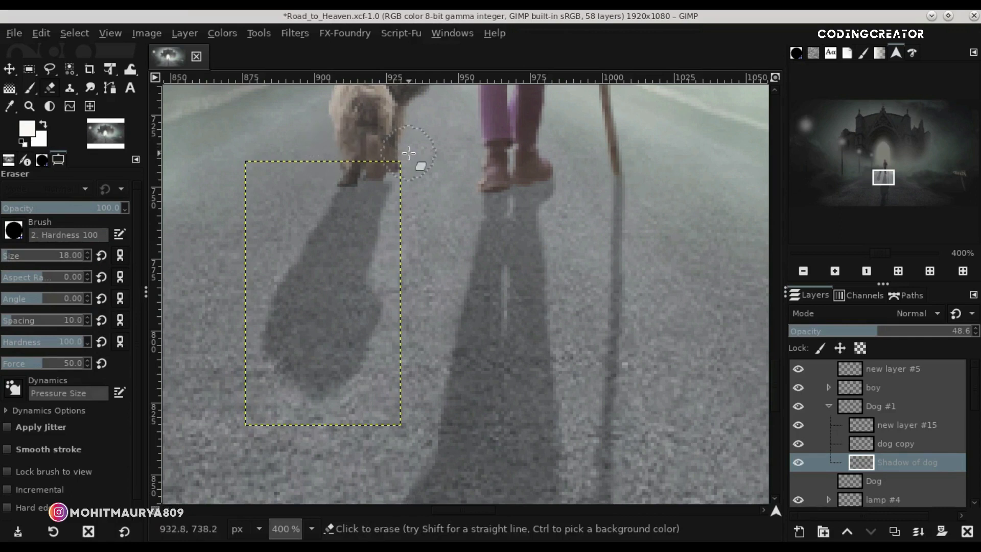
{"action": "key", "text": "m"}
{"action": "left_click_drag", "start_coordinate": [603, 303], "coordinate": [603, 302]}
Collapse the Dog #1 group and add a New from Visible layer at the top
{"action": "scroll", "coordinate": [603, 302], "scroll_direction": "down", "scroll_amount": 4}
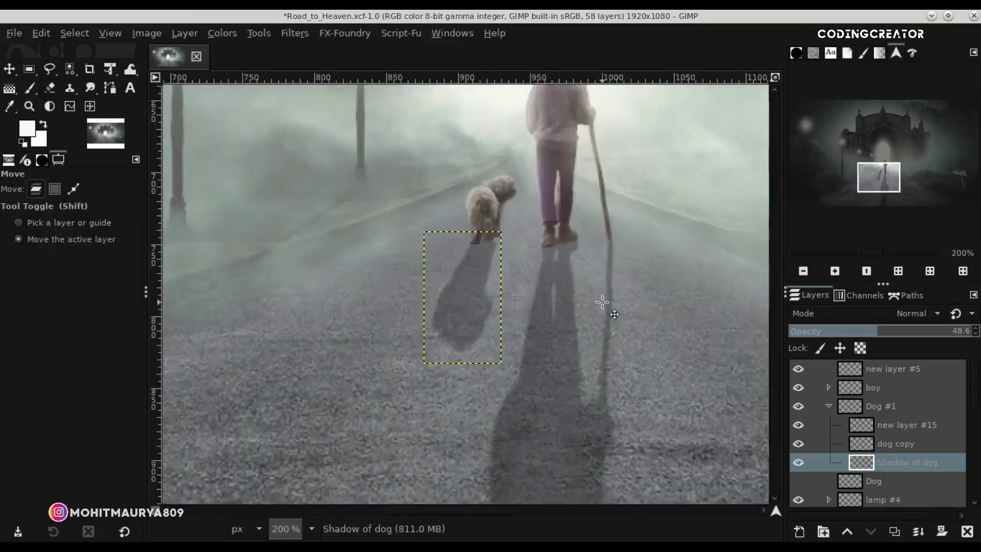
{"action": "scroll", "coordinate": [608, 286], "scroll_direction": "down", "scroll_amount": 2}
{"action": "scroll", "coordinate": [639, 245], "scroll_direction": "down", "scroll_amount": 1}
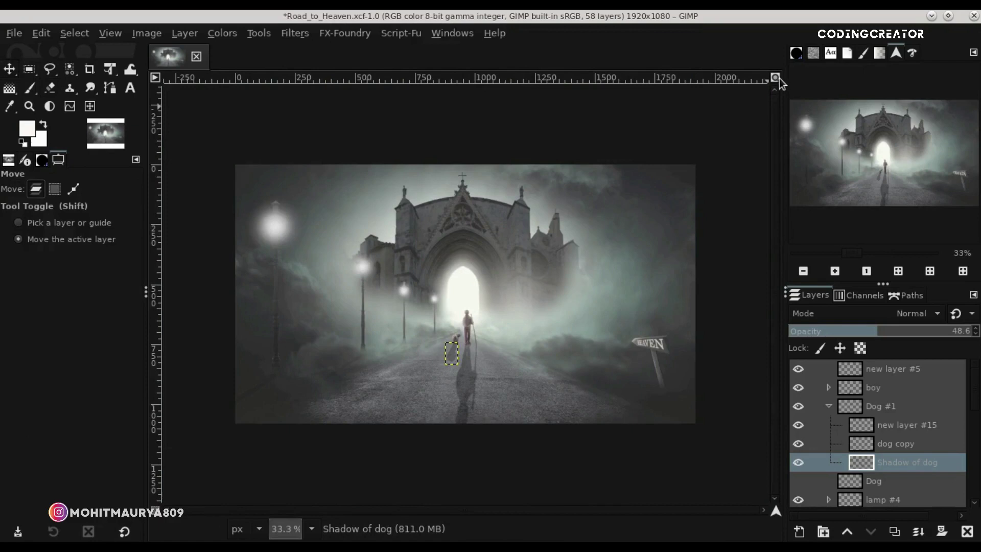
{"action": "left_click", "coordinate": [776, 78]}
{"action": "left_click", "coordinate": [846, 366]}
{"action": "left_click", "coordinate": [829, 406]}
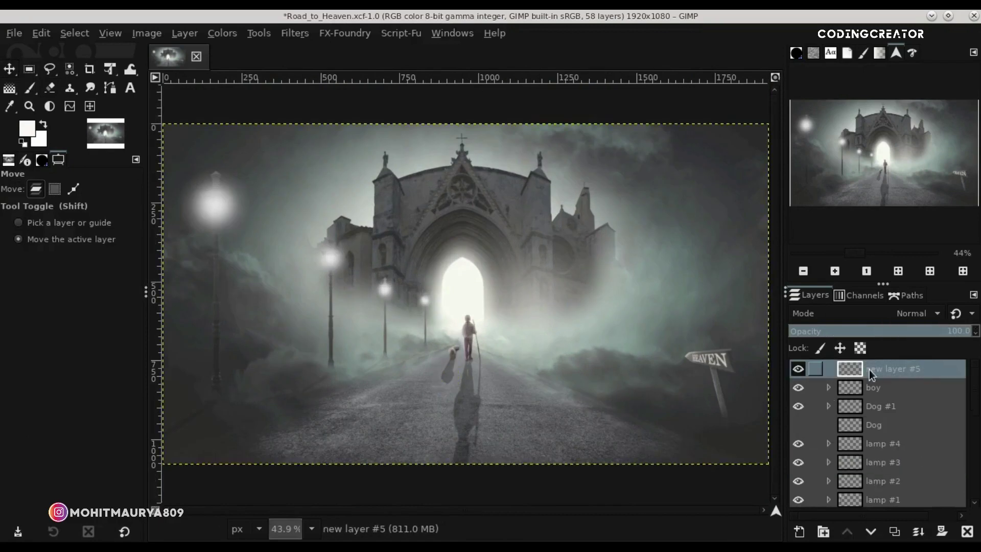
{"action": "right_click", "coordinate": [873, 368]}
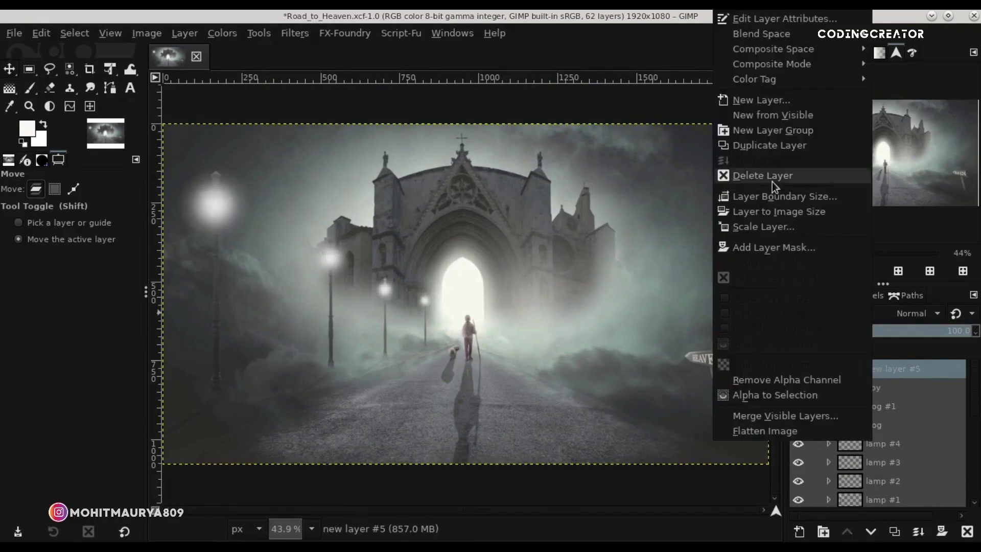
{"action": "left_click", "coordinate": [774, 116]}
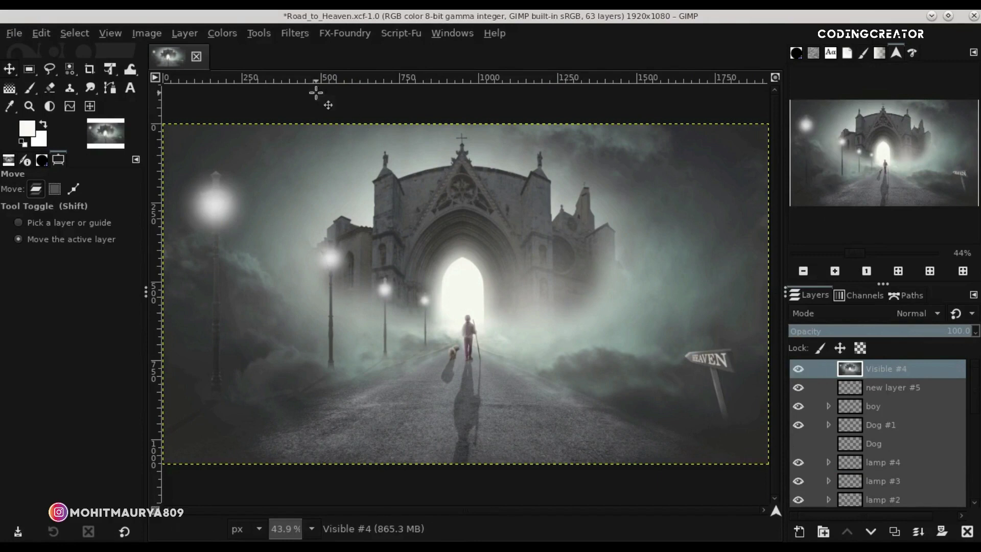
In Color Balance, tint the shadows blue and push the midtones towards red and yellow
{"action": "left_click", "coordinate": [223, 33]}
{"action": "left_click", "coordinate": [245, 47]}
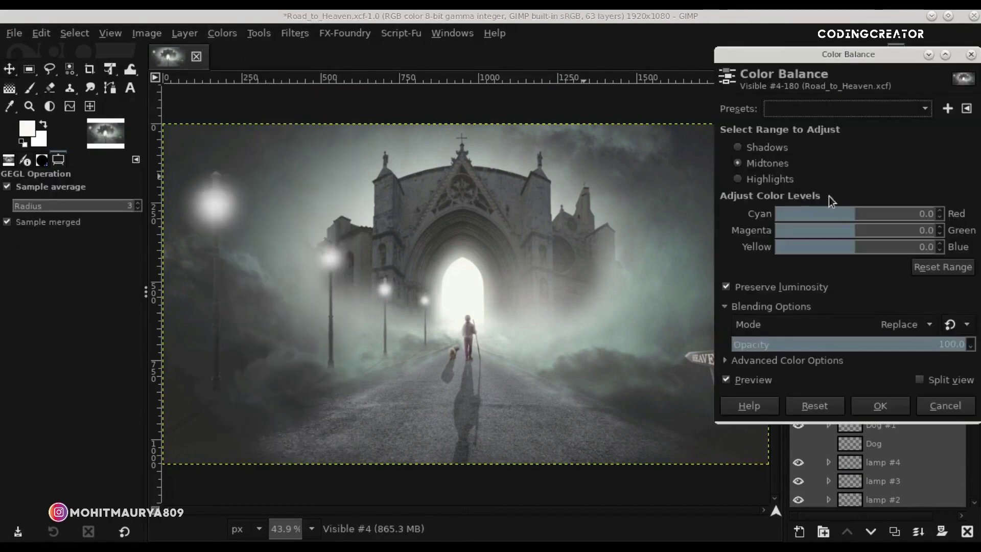
{"action": "left_click", "coordinate": [764, 148]}
{"action": "left_click_drag", "start_coordinate": [866, 250], "coordinate": [883, 249]}
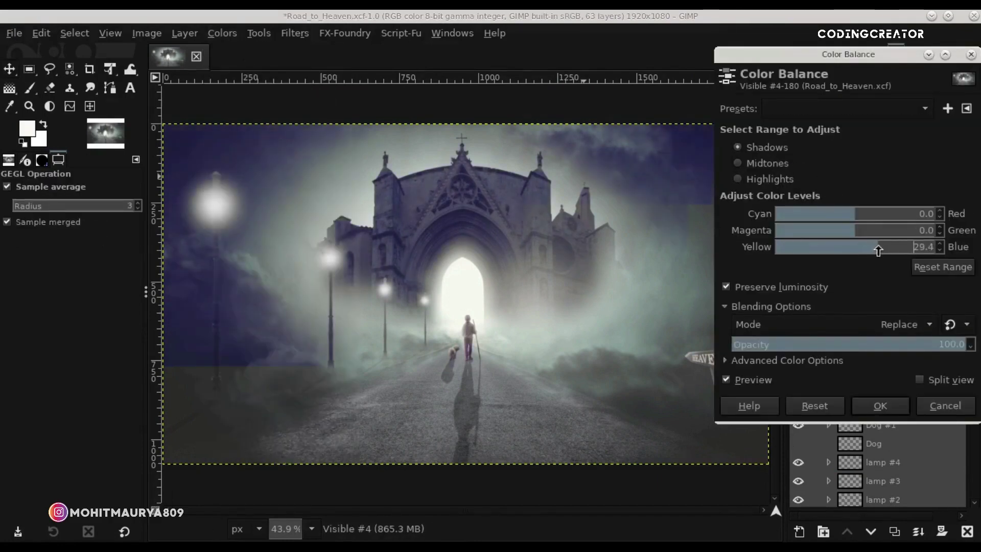
{"action": "left_click", "coordinate": [761, 163]}
{"action": "left_click_drag", "start_coordinate": [859, 214], "coordinate": [890, 220]}
{"action": "mouse_move", "coordinate": [844, 250]}
{"action": "left_mouse_down"}
{"action": "mouse_move", "coordinate": [810, 257]}
{"action": "mouse_move", "coordinate": [828, 257]}
{"action": "left_mouse_up"}
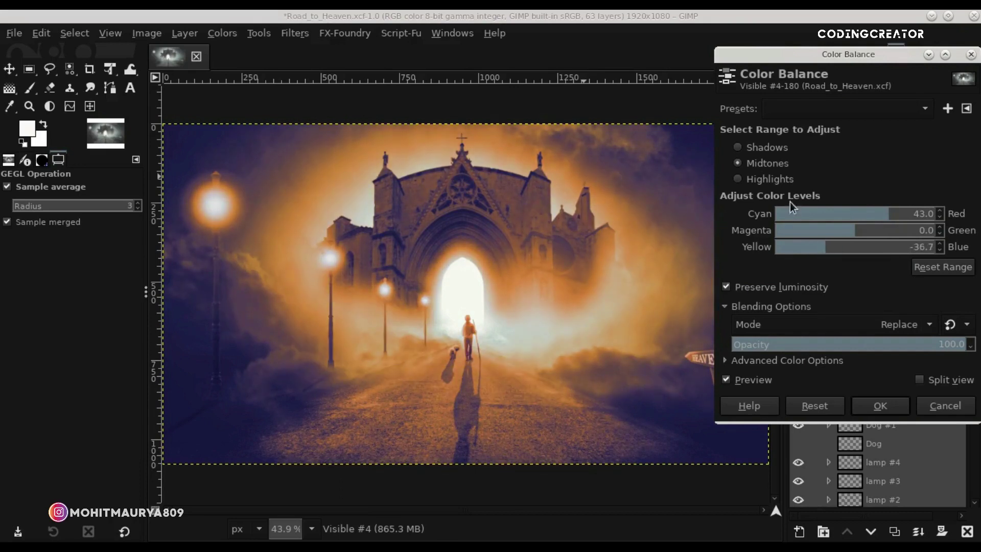
Warm the highlights red-yellow with slight magenta, turn off Preserve luminosity, and apply
{"action": "left_click", "coordinate": [766, 179]}
{"action": "left_click_drag", "start_coordinate": [858, 218], "coordinate": [895, 217]}
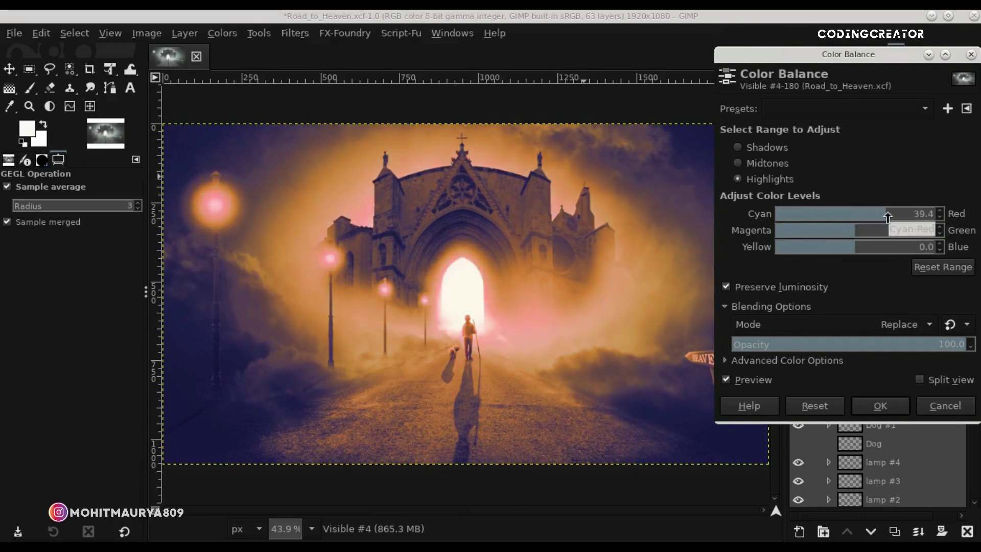
{"action": "left_click_drag", "start_coordinate": [856, 247], "coordinate": [828, 247]}
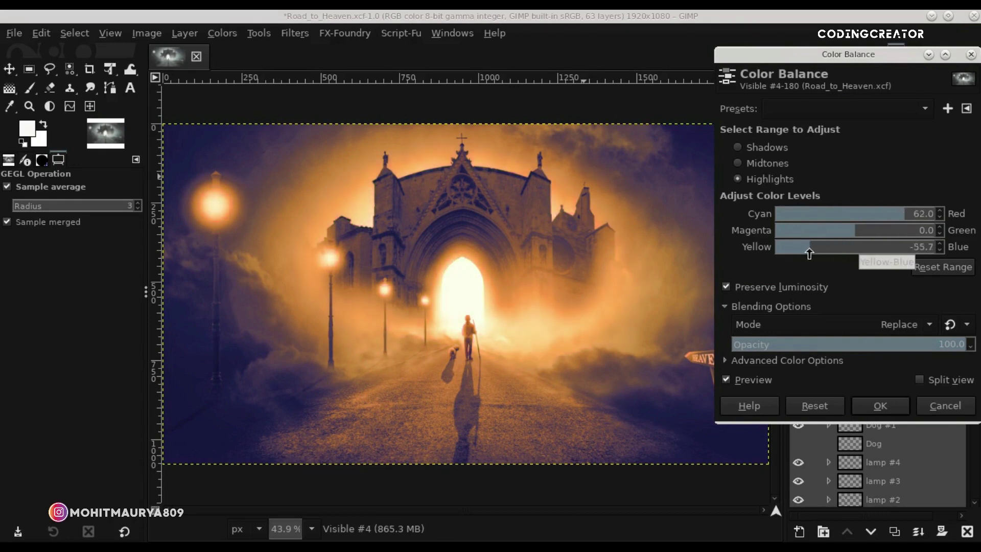
{"action": "left_click", "coordinate": [751, 286]}
{"action": "left_click_drag", "start_coordinate": [851, 236], "coordinate": [844, 237]}
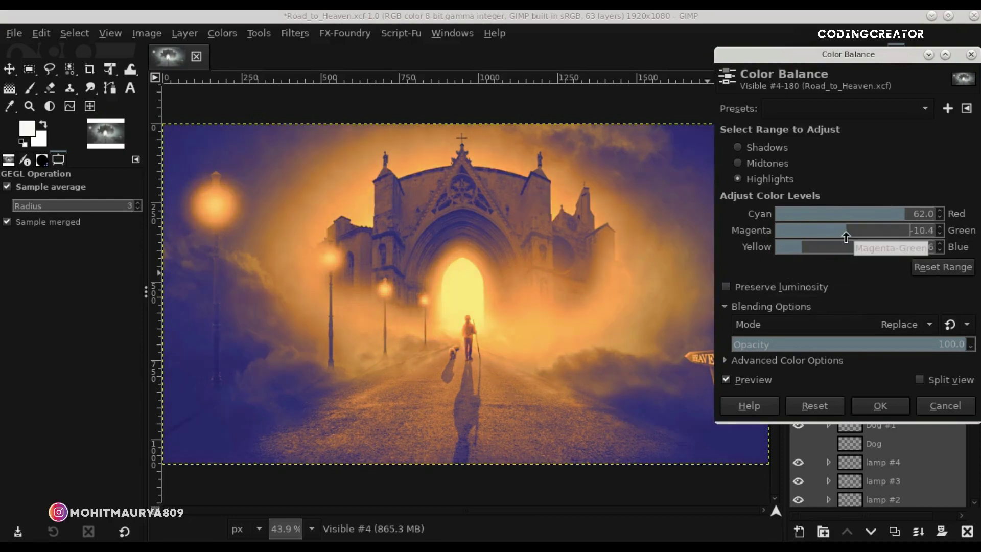
{"action": "left_click", "coordinate": [747, 384]}
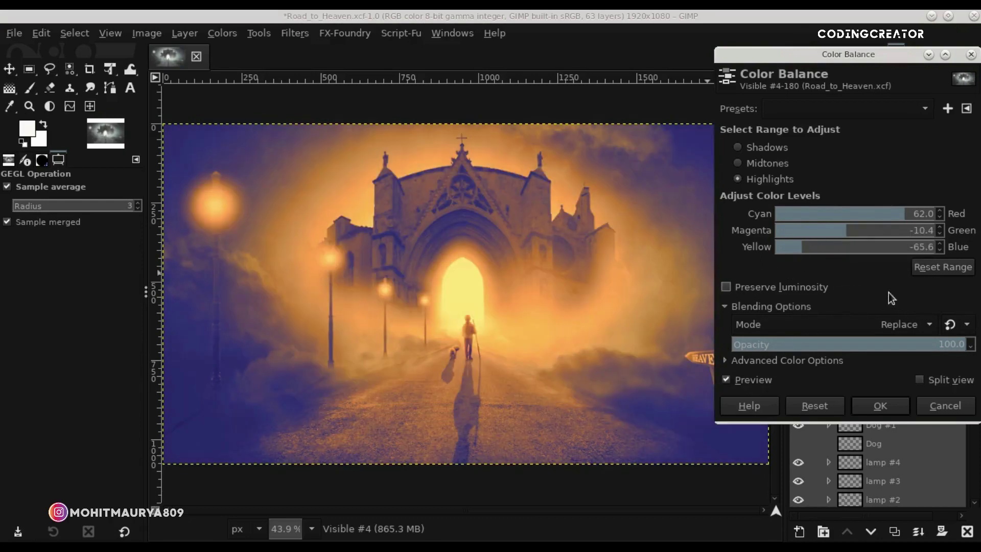
{"action": "left_click", "coordinate": [766, 163]}
{"action": "left_click", "coordinate": [762, 378]}
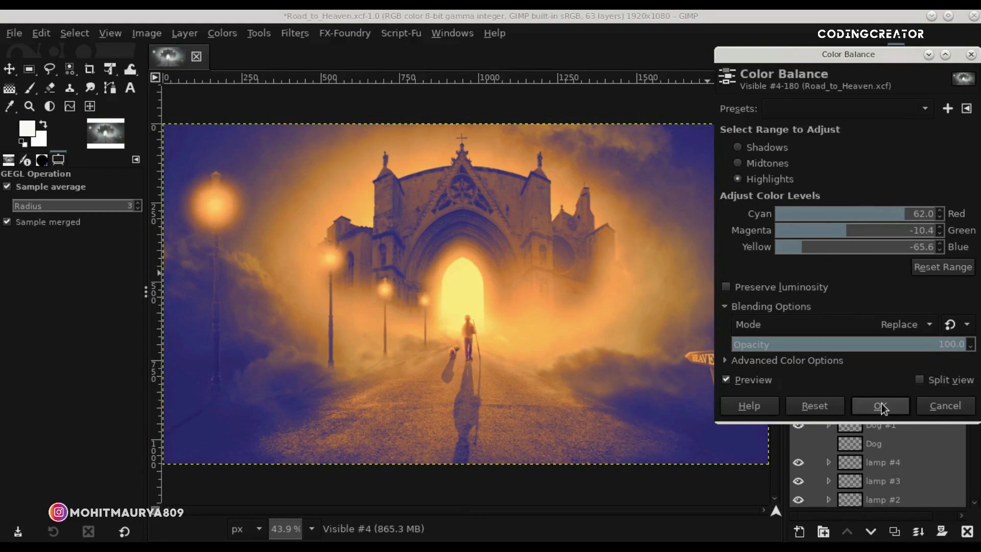
{"action": "left_click", "coordinate": [880, 406]}
Blend the graded Visible #4 layer in Soft light at about 42.3% opacity and save
{"action": "left_click", "coordinate": [879, 311]}
{"action": "scroll", "coordinate": [864, 389], "scroll_direction": "down", "scroll_amount": 3}
{"action": "scroll", "coordinate": [846, 434], "scroll_direction": "down", "scroll_amount": 3}
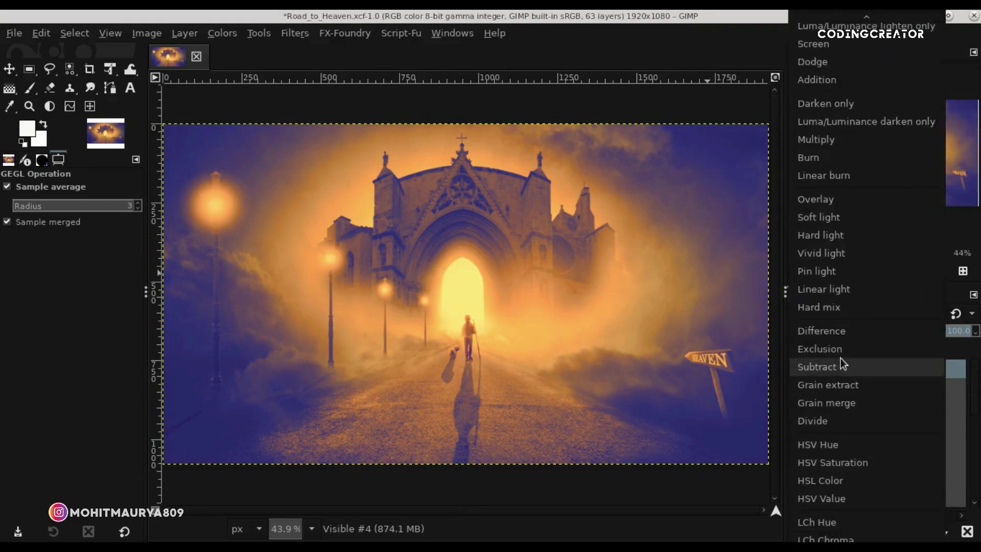
{"action": "left_click", "coordinate": [839, 219]}
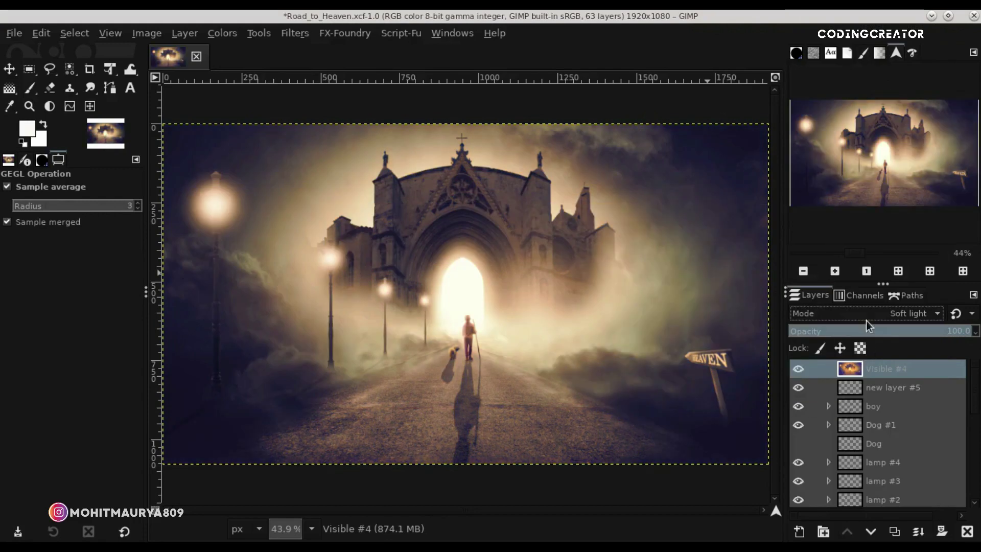
{"action": "left_click", "coordinate": [862, 332]}
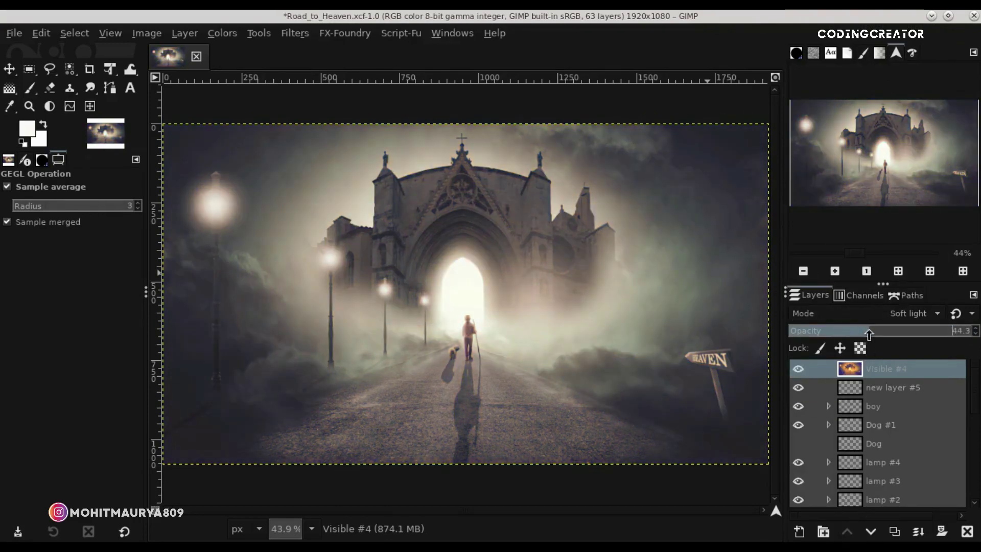
{"action": "left_click", "coordinate": [798, 369]}
{"action": "left_click", "coordinate": [798, 368]}
{"action": "left_click_drag", "start_coordinate": [869, 331], "coordinate": [868, 334]}
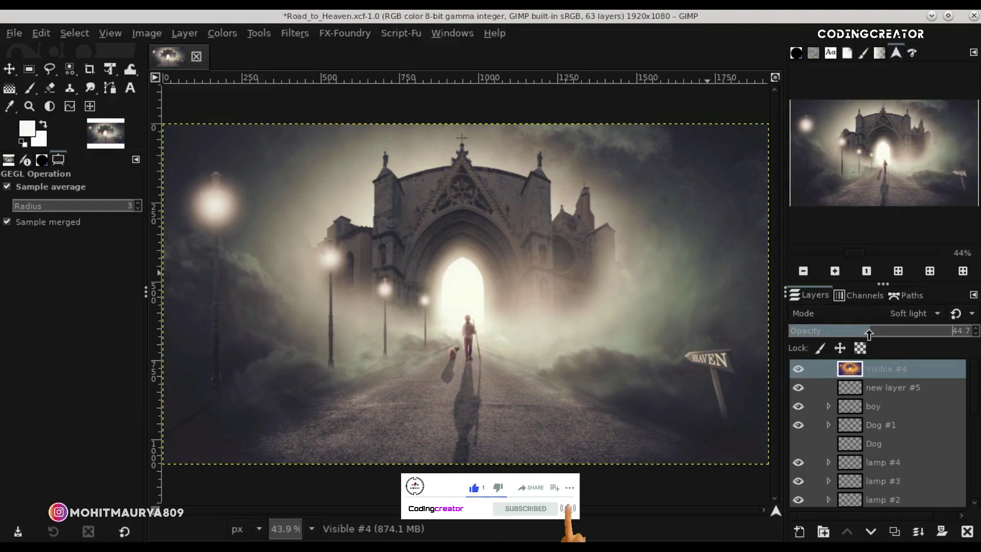
{"action": "key", "text": "ctrl+s"}
Add a merged copy of the visible image, then back out of Gaussian Blur
{"action": "right_click", "coordinate": [838, 374]}
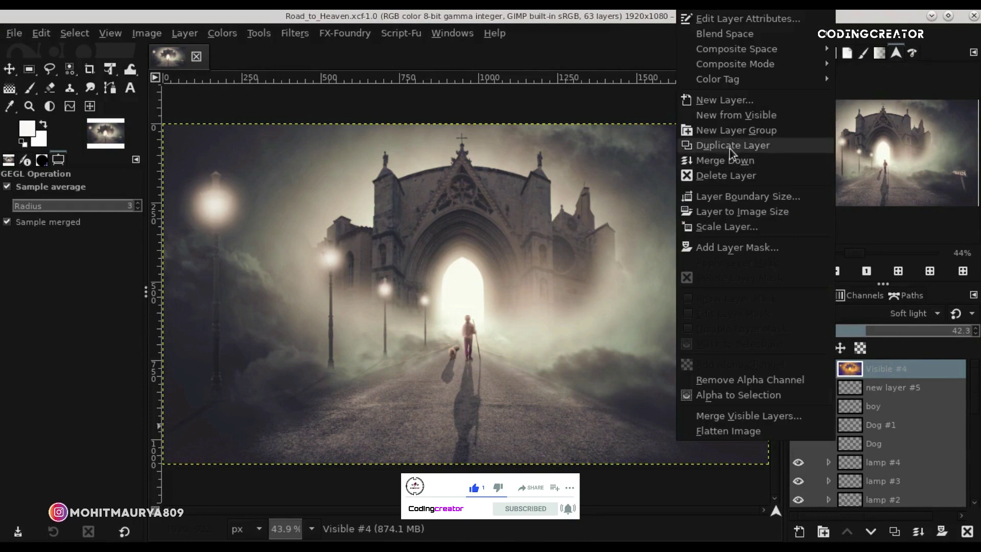
{"action": "left_click", "coordinate": [731, 114]}
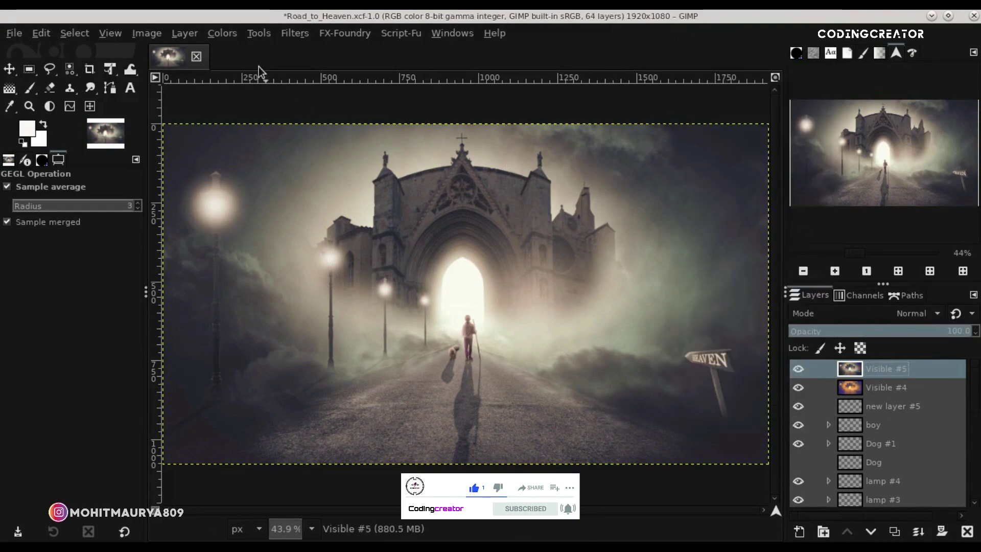
{"action": "left_click", "coordinate": [285, 35]}
{"action": "mouse_move", "coordinate": [306, 118]}
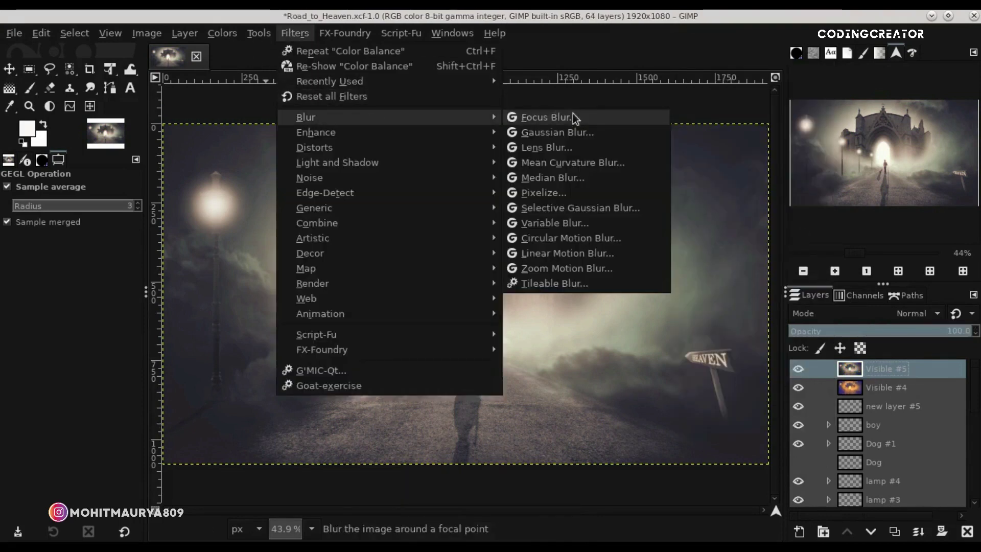
{"action": "left_click", "coordinate": [581, 134]}
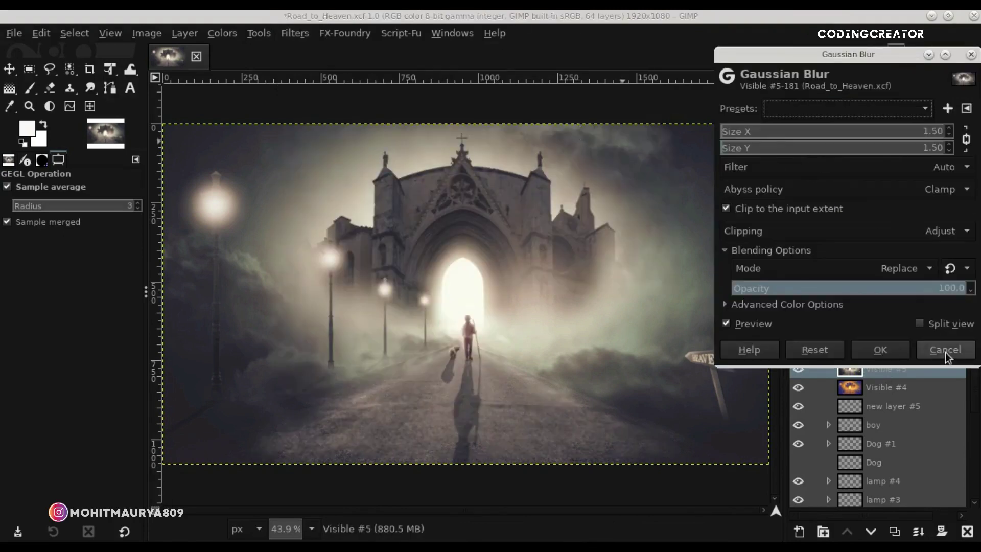
{"action": "left_click", "coordinate": [945, 352]}
Add another merged copy, Visible #6, and soften it with a Gaussian blur
{"action": "left_click", "coordinate": [896, 532]}
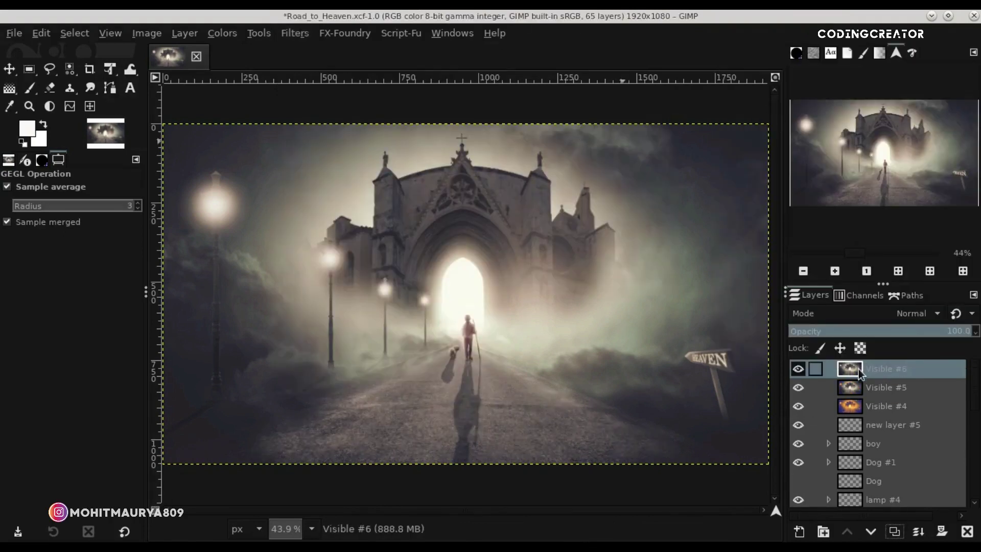
{"action": "left_click", "coordinate": [307, 34]}
{"action": "mouse_move", "coordinate": [305, 117]}
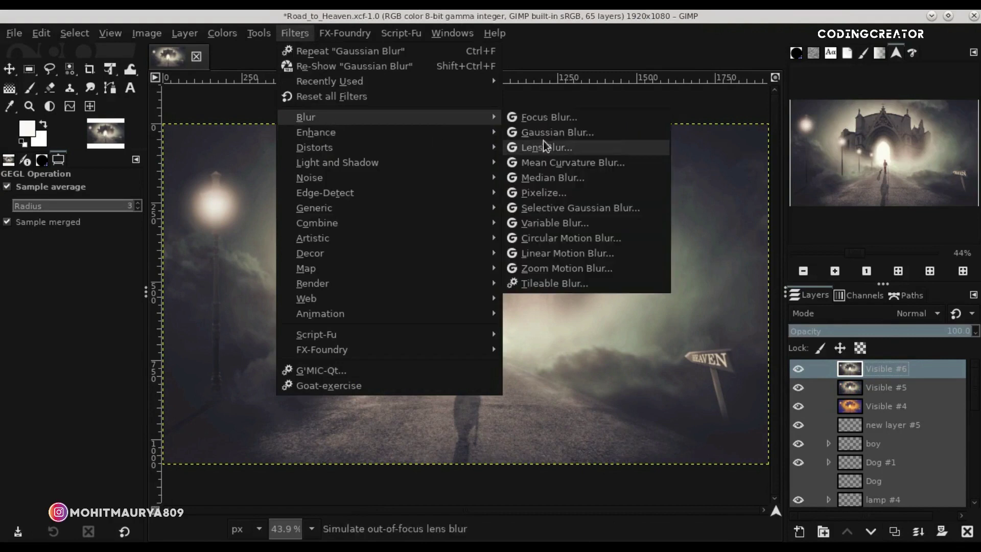
{"action": "left_click", "coordinate": [576, 134]}
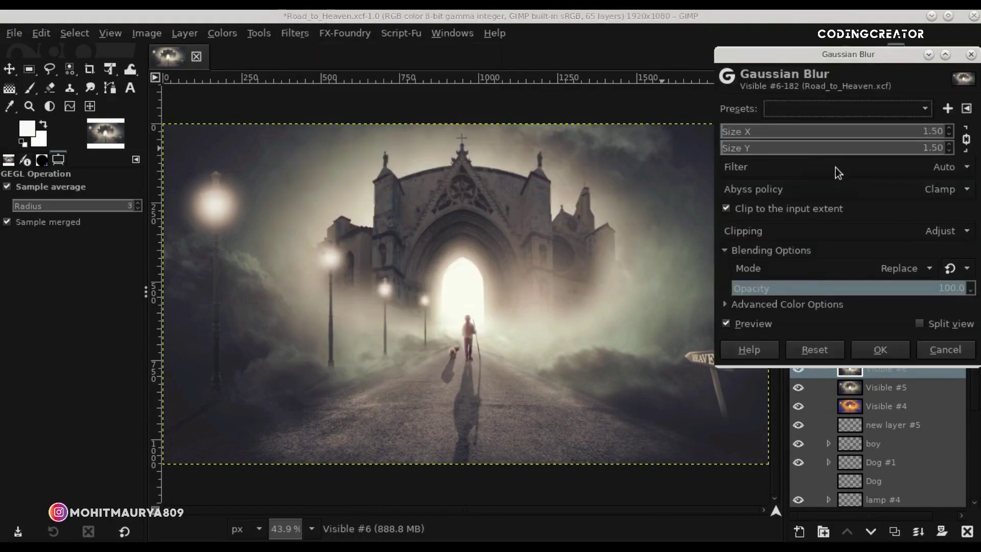
{"action": "left_click", "coordinate": [952, 133]}
{"action": "left_click", "coordinate": [951, 130]}
{"action": "left_click", "coordinate": [950, 130]}
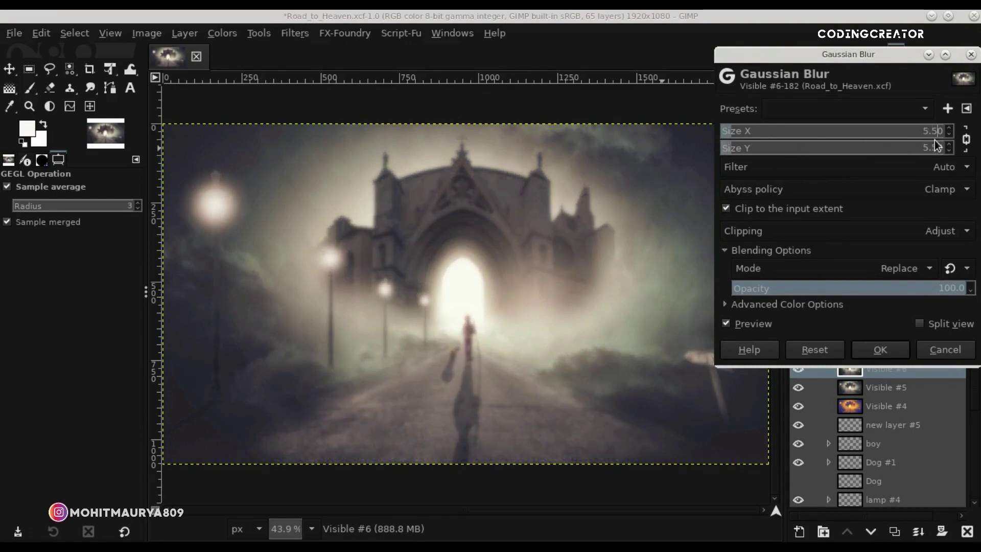
{"action": "left_click", "coordinate": [726, 323]}
{"action": "left_click", "coordinate": [726, 323]}
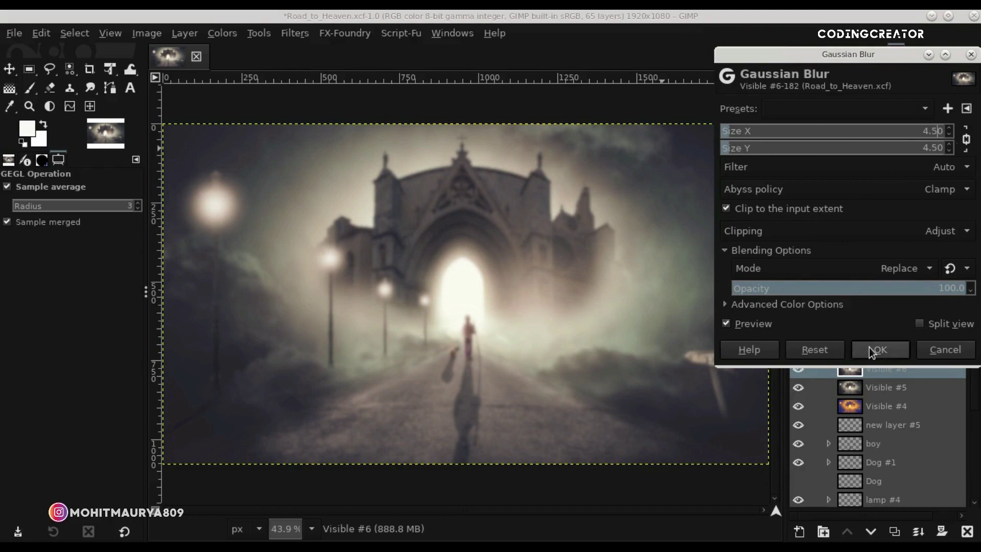
{"action": "left_click", "coordinate": [869, 348]}
{"action": "left_click", "coordinate": [884, 314]}
Set Visible #6 to Hard light at 39.5% opacity and toggle it to compare the glow
{"action": "scroll", "coordinate": [848, 318], "scroll_direction": "down", "scroll_amount": 3}
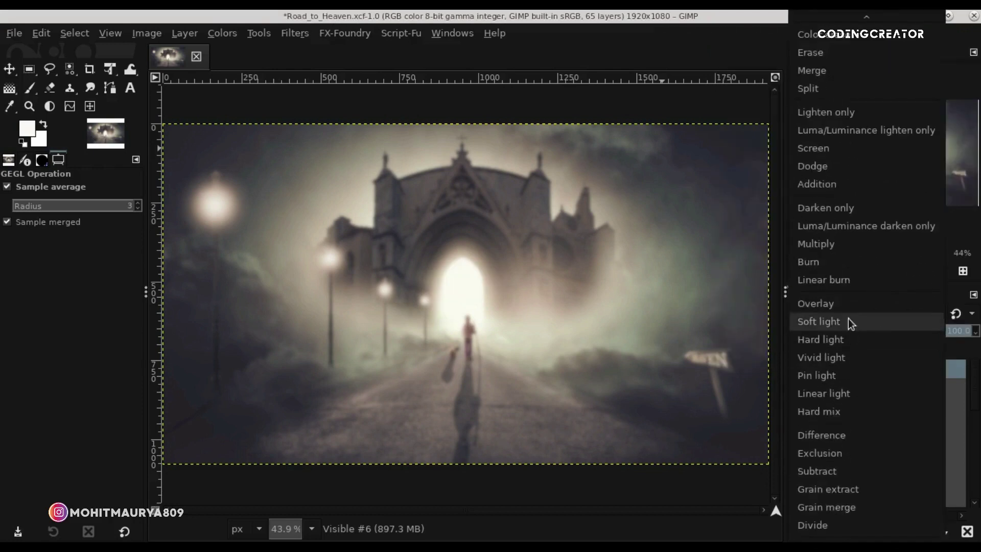
{"action": "left_click", "coordinate": [846, 339]}
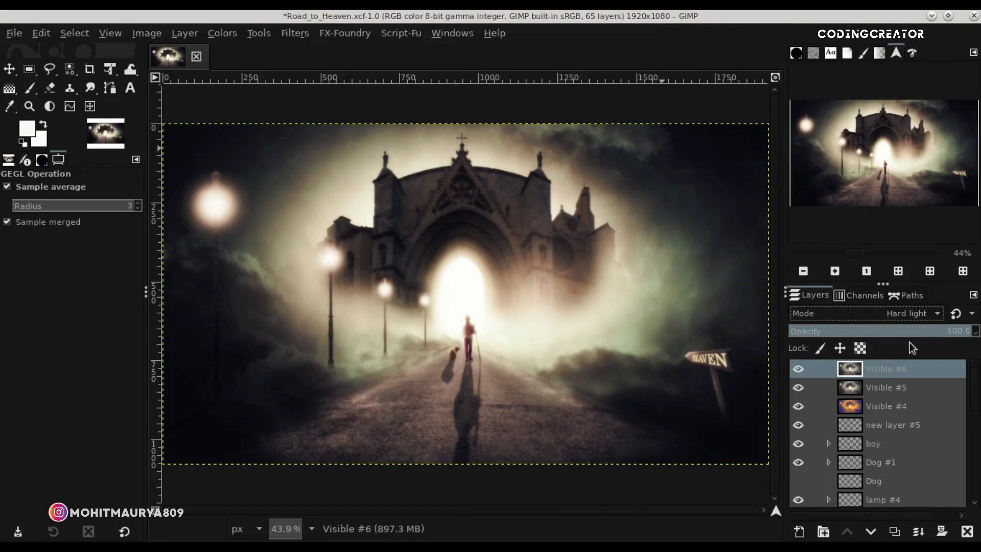
{"action": "left_click_drag", "start_coordinate": [909, 332], "coordinate": [865, 333]}
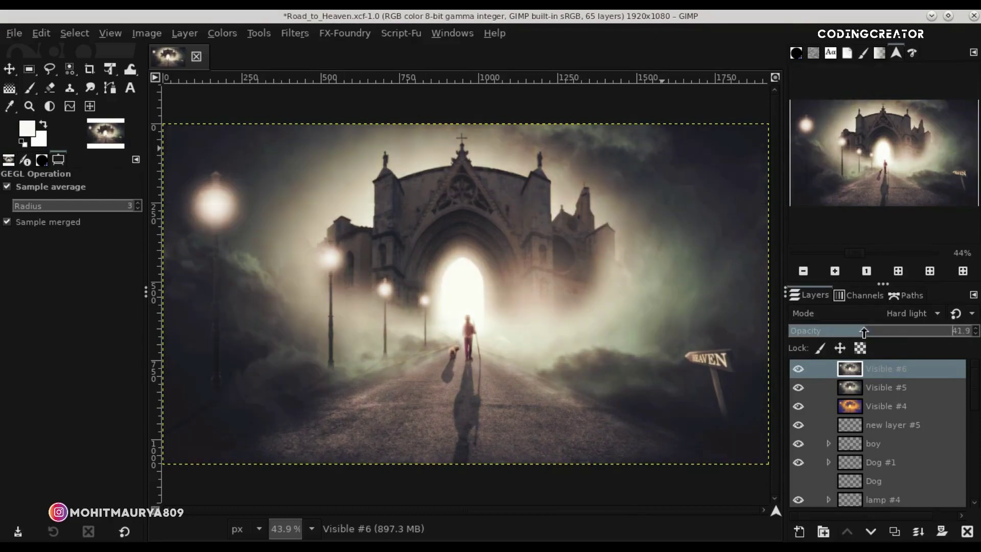
{"action": "left_click", "coordinate": [798, 369]}
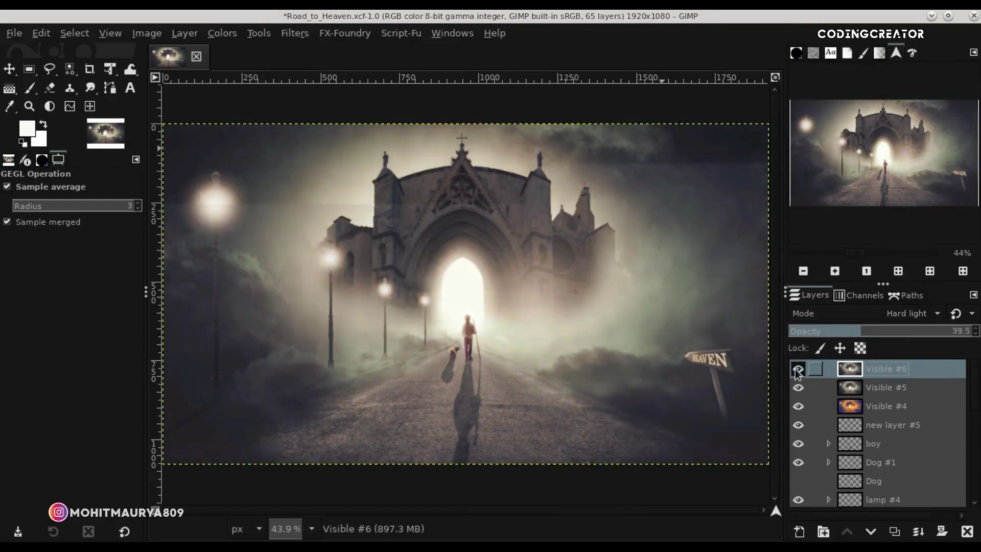
{"action": "left_click", "coordinate": [14, 72]}
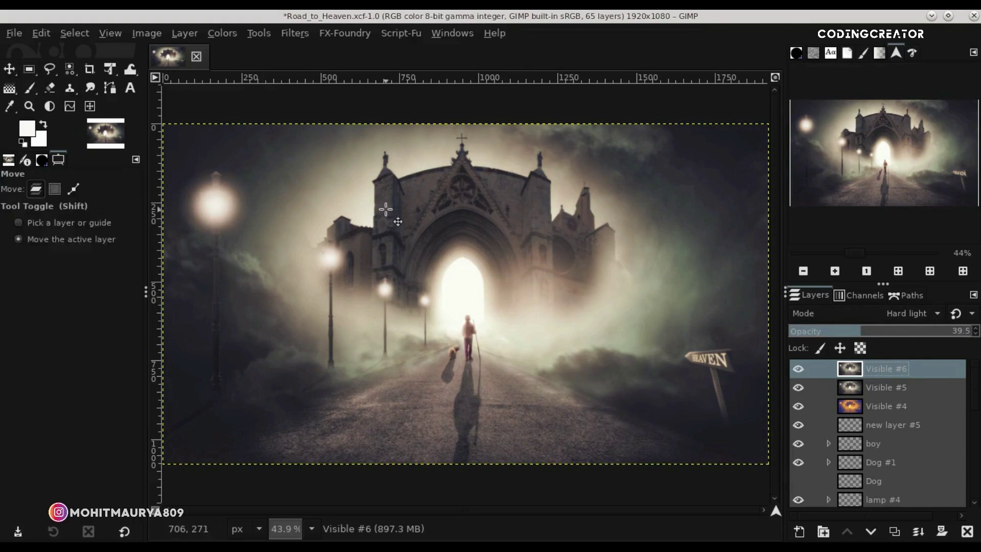
{"action": "scroll", "coordinate": [383, 208], "scroll_direction": "up", "scroll_amount": 2, "text": "ctrl"}
{"action": "scroll", "coordinate": [383, 208], "scroll_direction": "up", "scroll_amount": 3, "text": "ctrl"}
{"action": "left_click", "coordinate": [798, 368]}
{"action": "scroll", "coordinate": [633, 361], "scroll_direction": "down", "scroll_amount": 2, "text": "ctrl"}
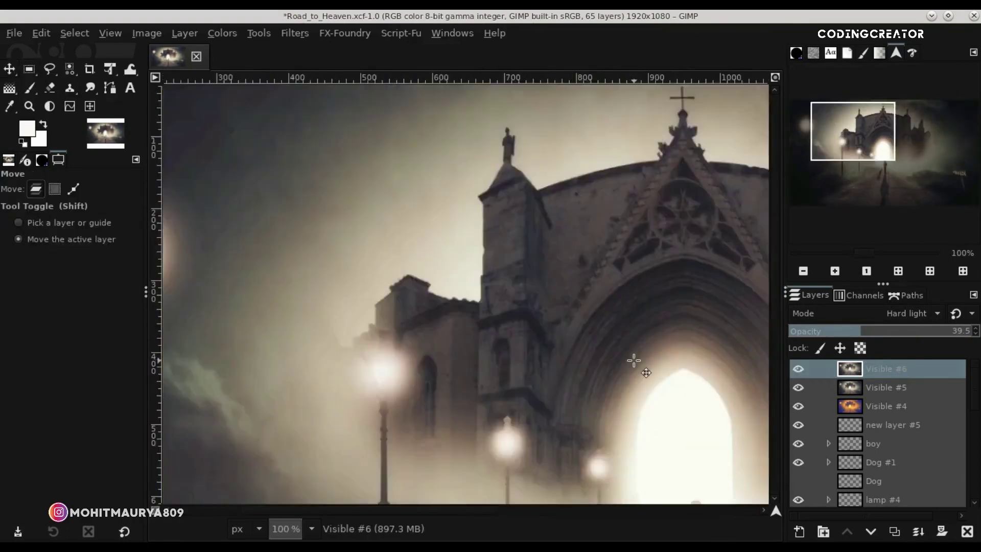
{"action": "scroll", "coordinate": [635, 361], "scroll_direction": "down", "scroll_amount": 3, "text": "ctrl"}
{"action": "scroll", "coordinate": [467, 339], "scroll_direction": "up", "scroll_amount": 1, "text": "ctrl"}
{"action": "scroll", "coordinate": [467, 339], "scroll_direction": "up", "scroll_amount": 3, "text": "ctrl"}
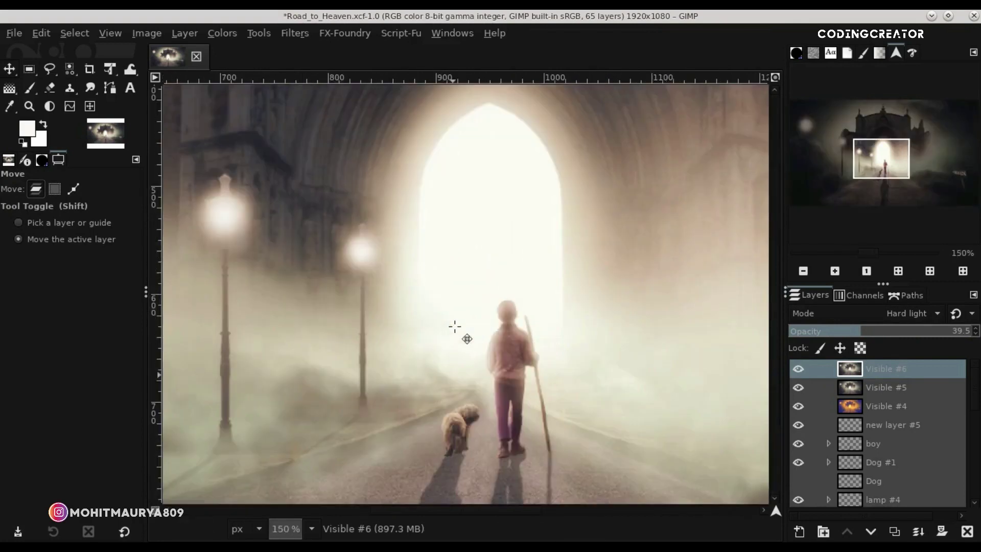
{"action": "scroll", "coordinate": [467, 339], "scroll_direction": "down", "scroll_amount": 1, "text": "ctrl"}
{"action": "scroll", "coordinate": [468, 339], "scroll_direction": "down", "scroll_amount": 2, "text": "ctrl"}
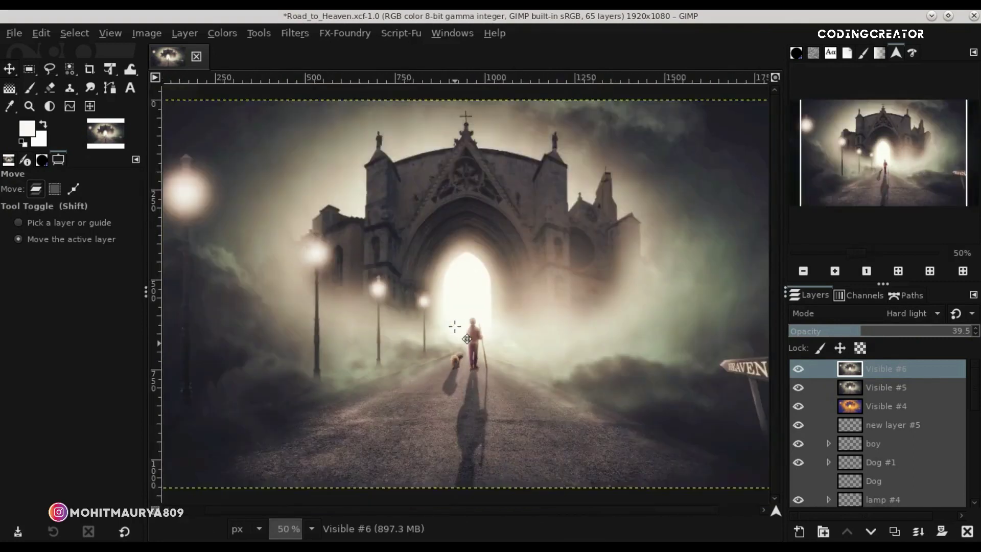
{"action": "scroll", "coordinate": [467, 339], "scroll_direction": "down", "scroll_amount": 1, "text": "ctrl"}
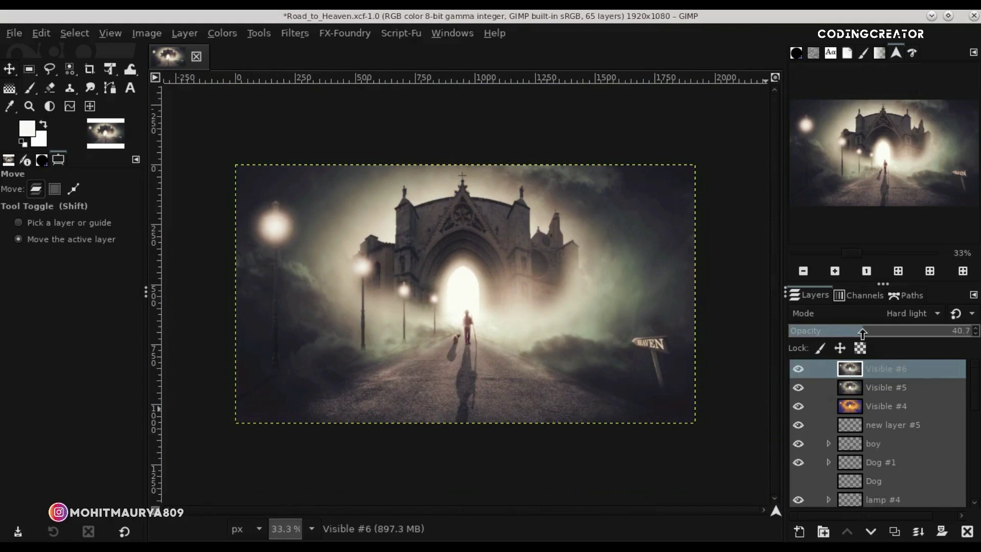
Add a merged Visible #7 layer and slightly raise the Value curve's midpoint
{"action": "right_click", "coordinate": [852, 368]}
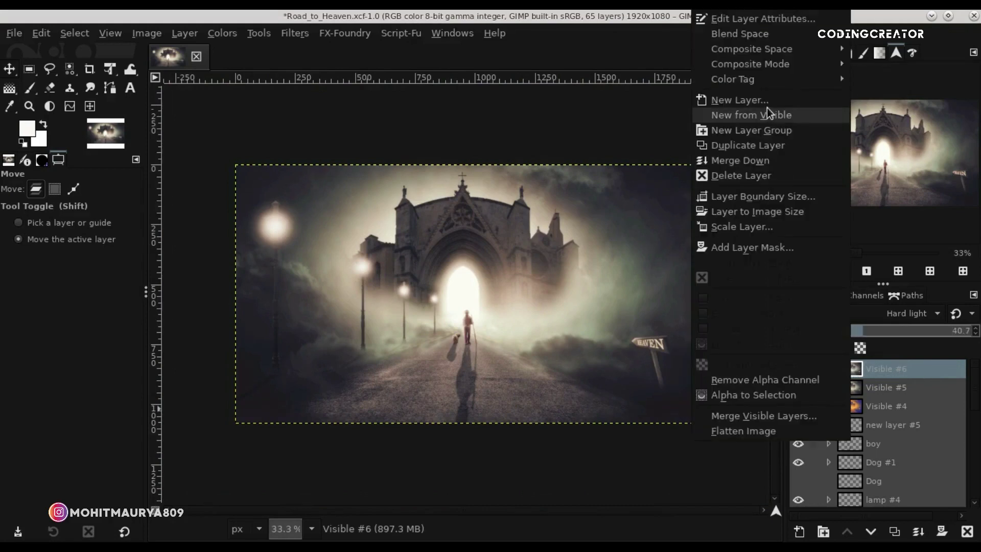
{"action": "left_click", "coordinate": [768, 115]}
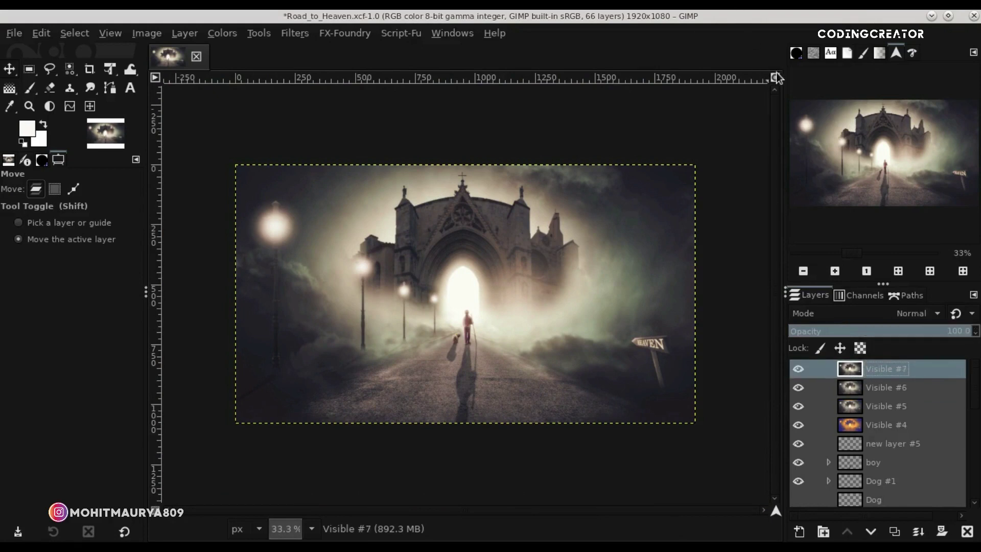
{"action": "left_click", "coordinate": [776, 76]}
{"action": "left_click", "coordinate": [222, 32]}
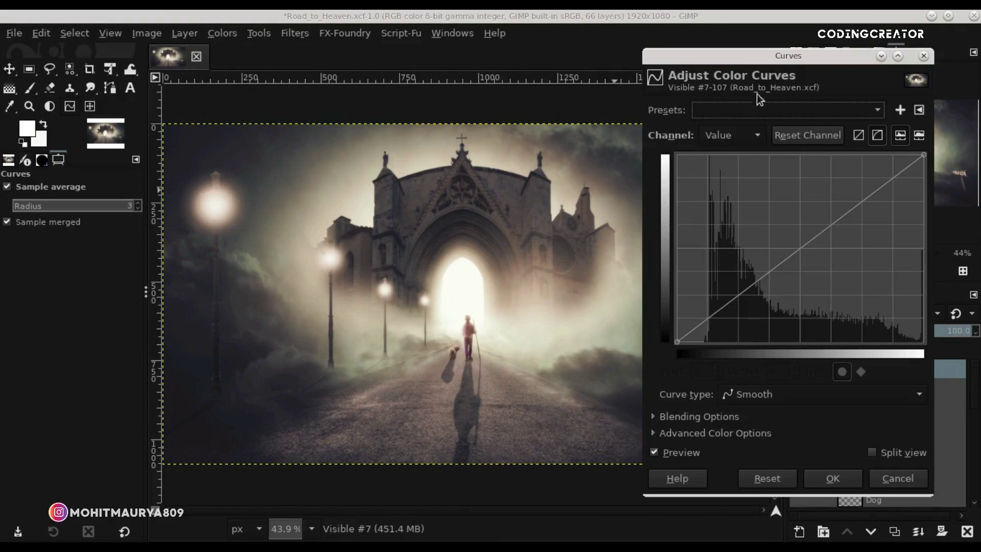
{"action": "left_click_drag", "start_coordinate": [770, 60], "coordinate": [786, 60]}
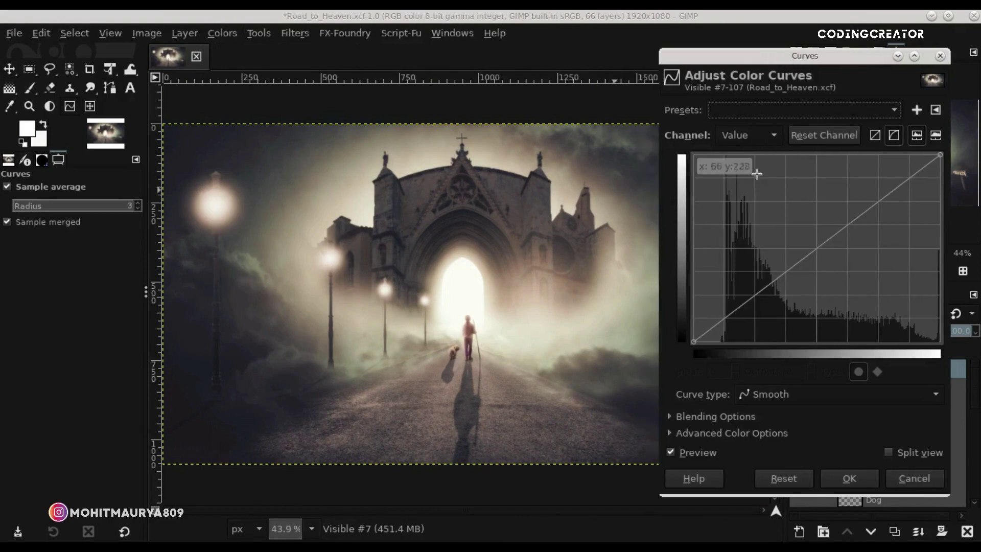
{"action": "left_click", "coordinate": [799, 257]}
{"action": "left_click_drag", "start_coordinate": [798, 256], "coordinate": [797, 256]}
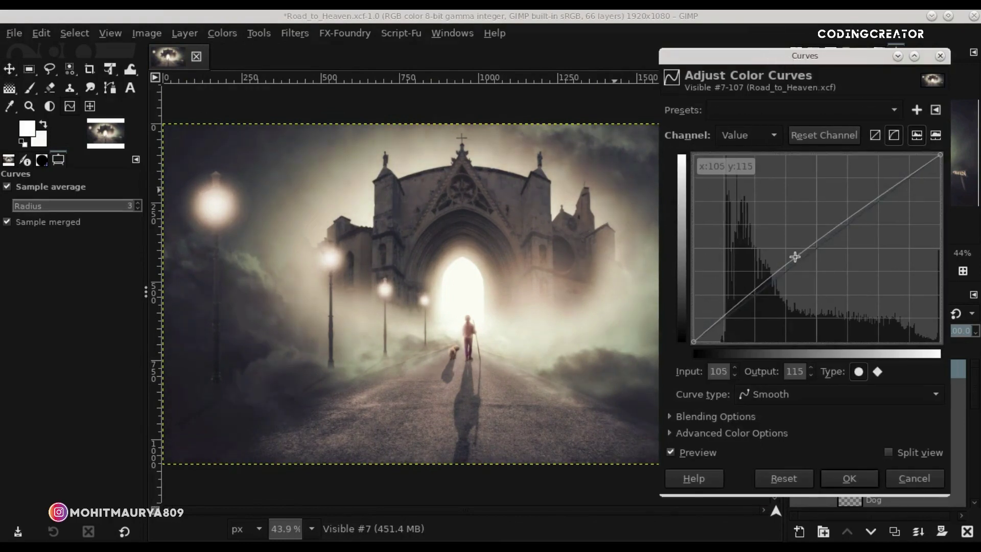
On the Blue curve, lift the black point to 10 and lower the white point to 244, then apply
{"action": "left_click", "coordinate": [772, 136]}
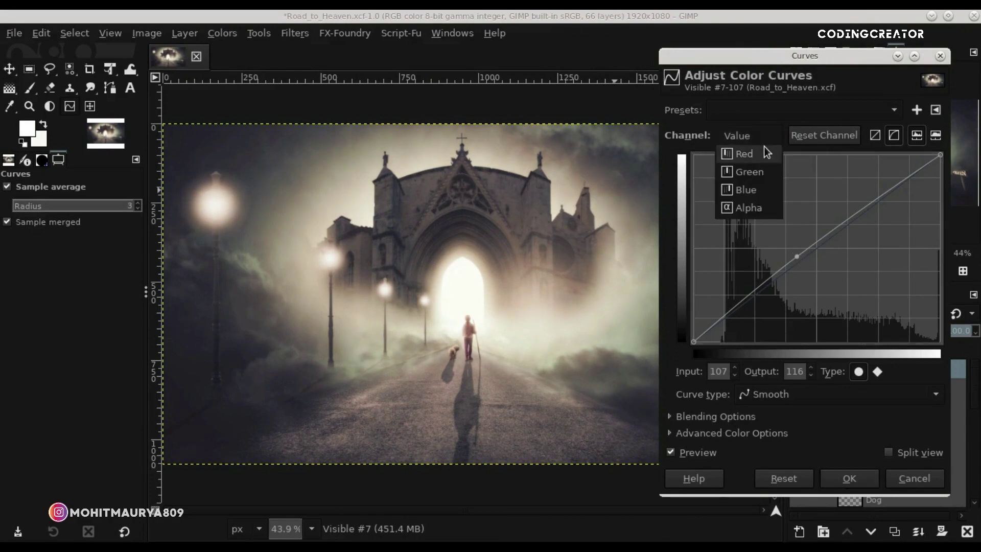
{"action": "left_click", "coordinate": [744, 152]}
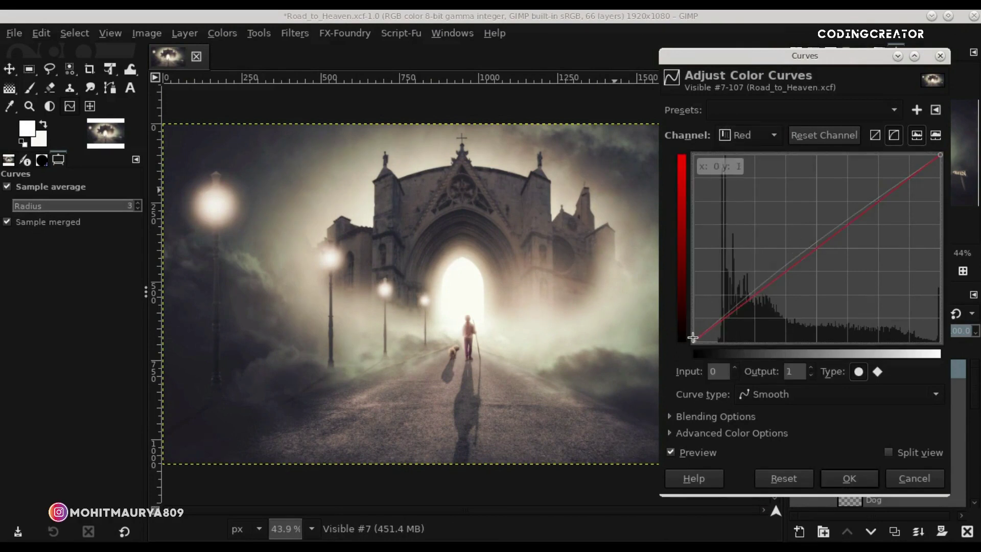
{"action": "left_click", "coordinate": [749, 135]}
{"action": "left_click", "coordinate": [745, 171]}
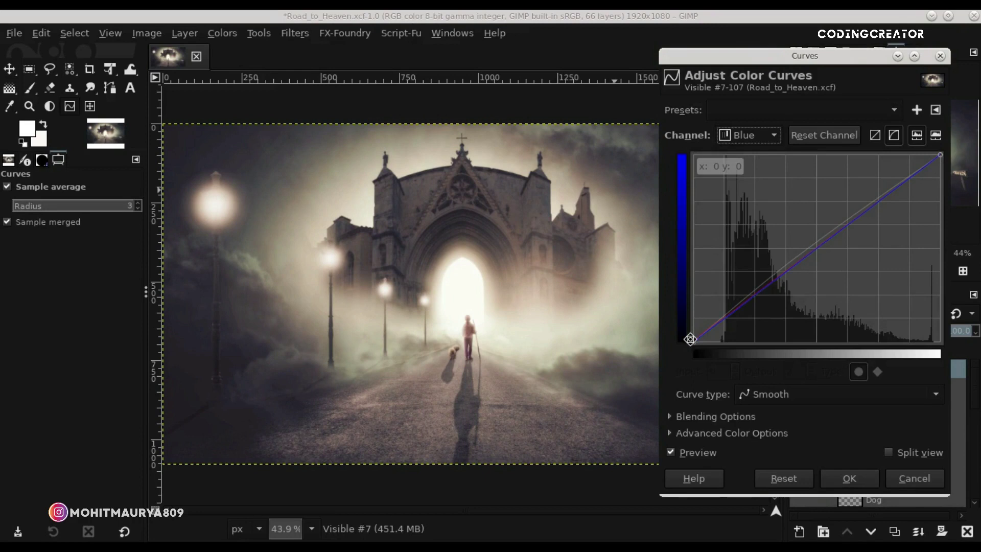
{"action": "left_click_drag", "start_coordinate": [691, 339], "coordinate": [691, 332]}
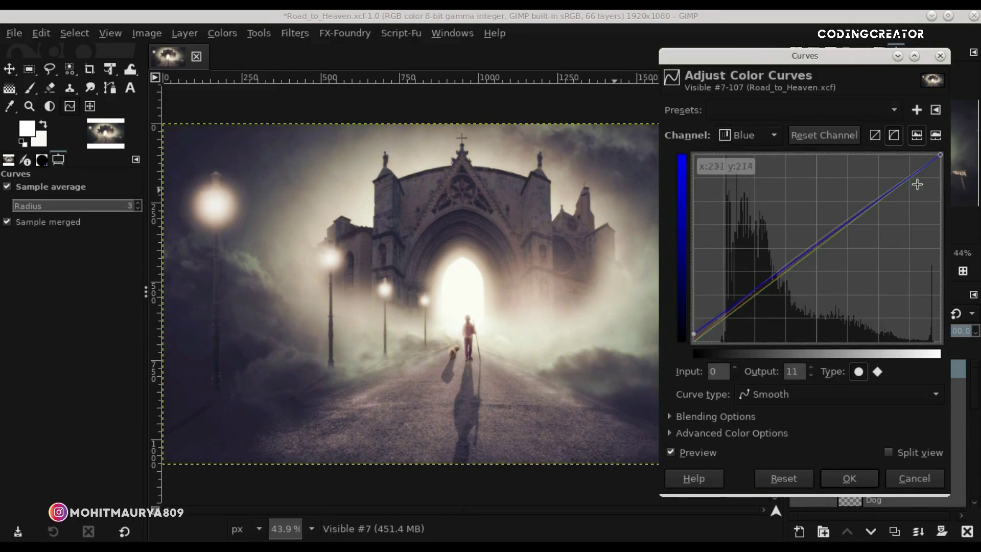
{"action": "left_click_drag", "start_coordinate": [941, 155], "coordinate": [941, 159]}
{"action": "left_click", "coordinate": [694, 452]}
{"action": "left_click", "coordinate": [694, 451]}
{"action": "left_click", "coordinate": [841, 476]}
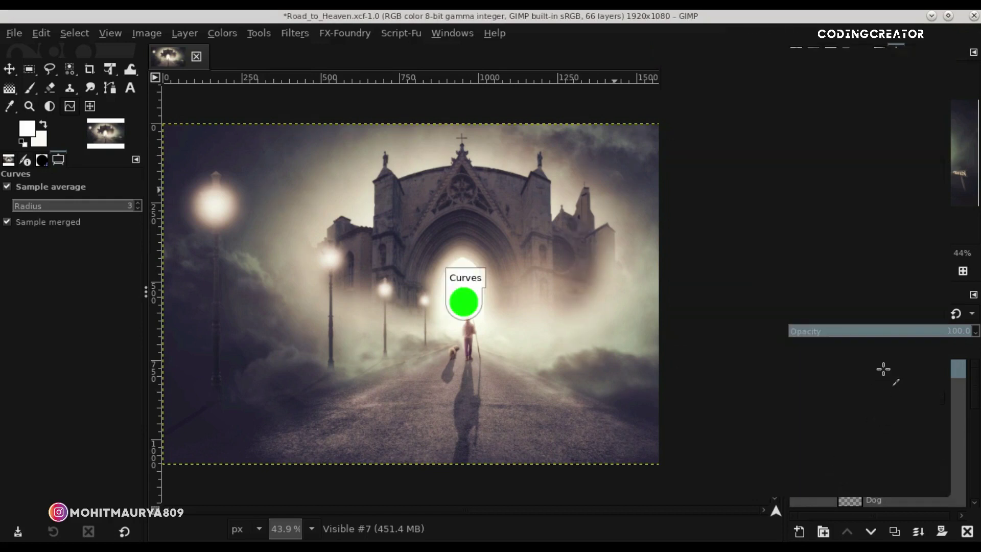
Add a new transparent layer and load the 'mm creation' brush in the Paintbrush
{"action": "left_click", "coordinate": [801, 532]}
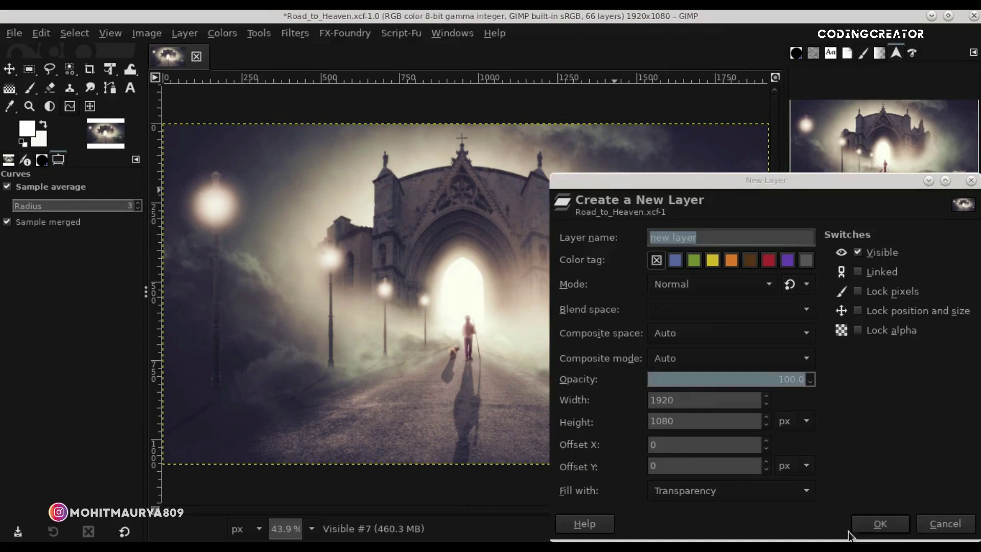
{"action": "left_click", "coordinate": [877, 524]}
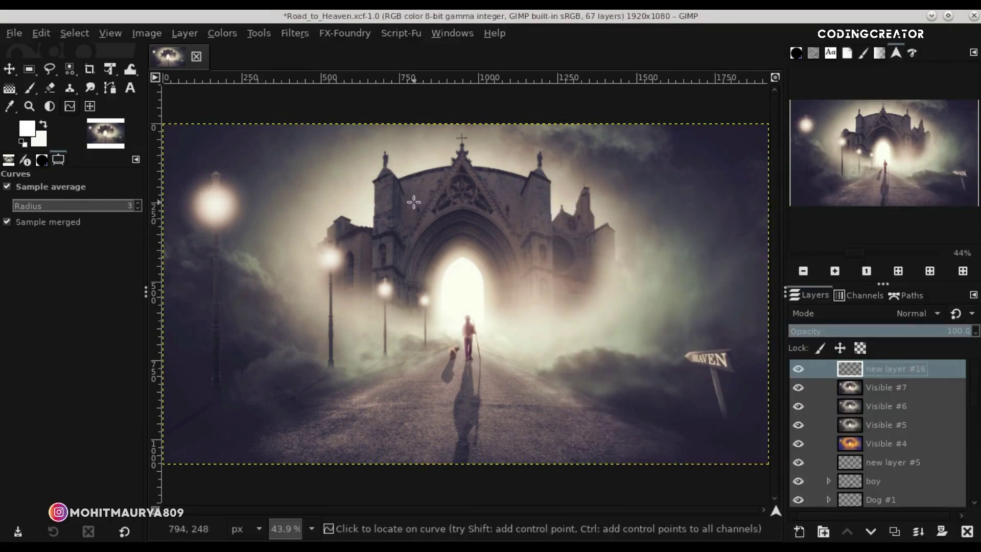
{"action": "left_click", "coordinate": [130, 88]}
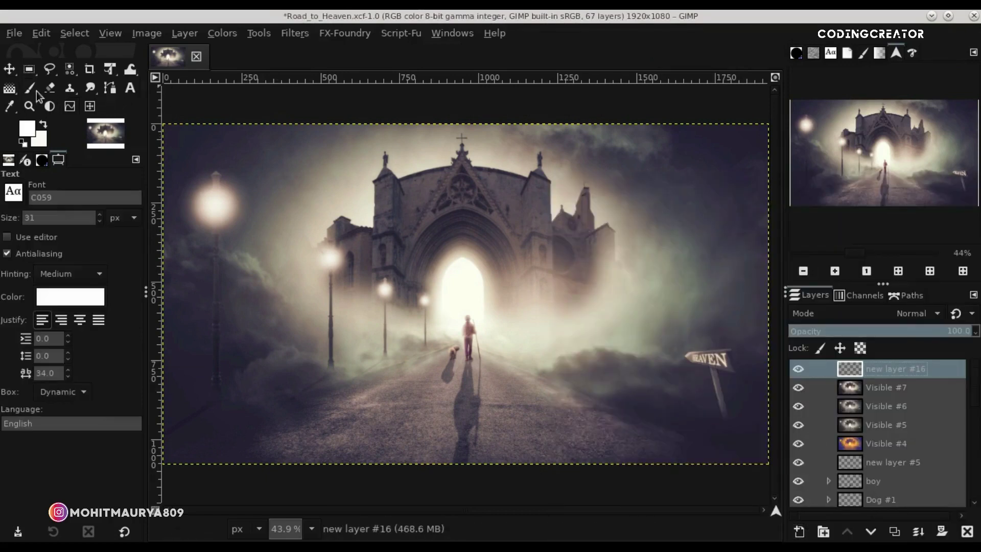
{"action": "left_click", "coordinate": [30, 89]}
{"action": "left_click", "coordinate": [108, 235]}
{"action": "key", "text": "BackSpace"}
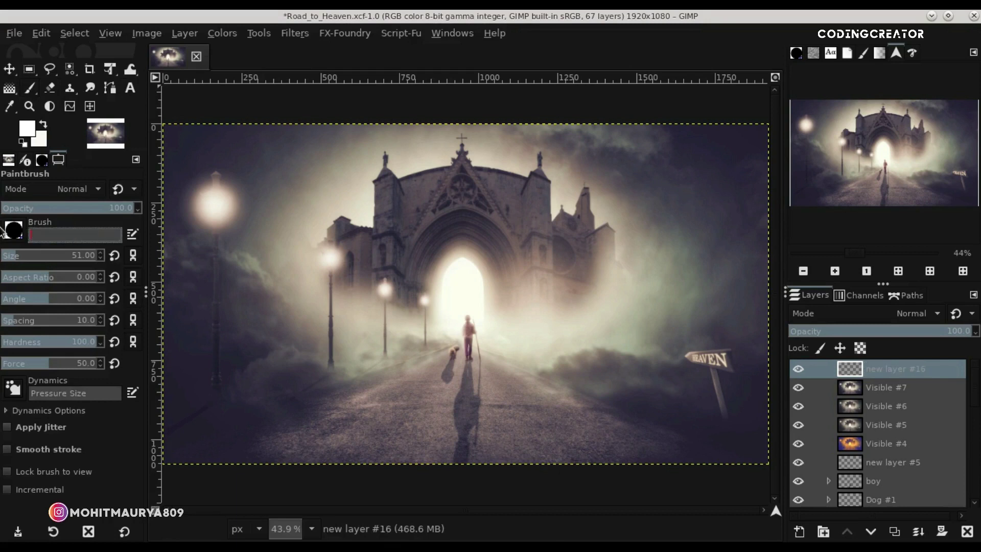
{"action": "type", "text": "mm creation"}
{"action": "key", "text": "Return"}
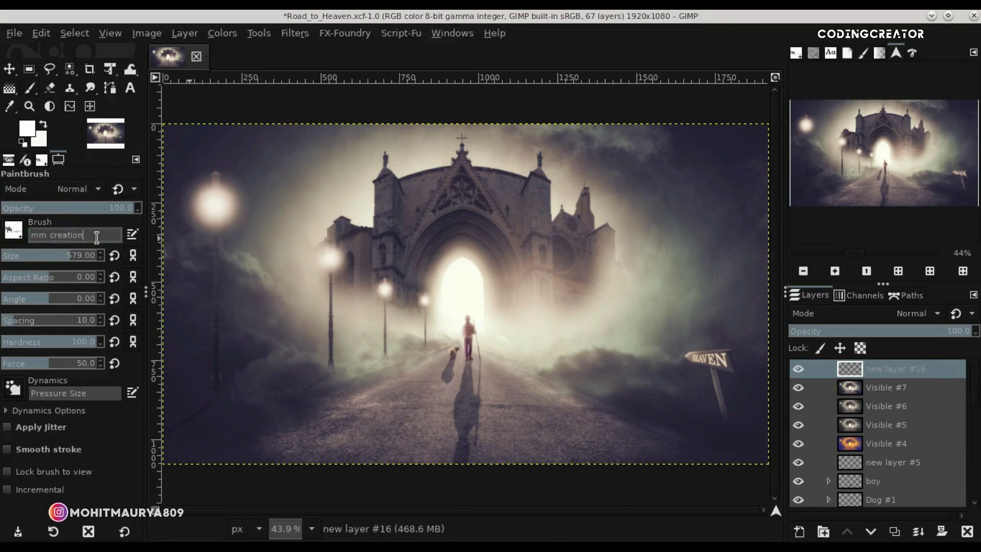
Stamp the MM Creation watermark top-left at size 166 and take its Alpha to Selection
{"action": "left_click_drag", "start_coordinate": [41, 260], "coordinate": [32, 259]}
{"action": "left_click", "coordinate": [210, 150]}
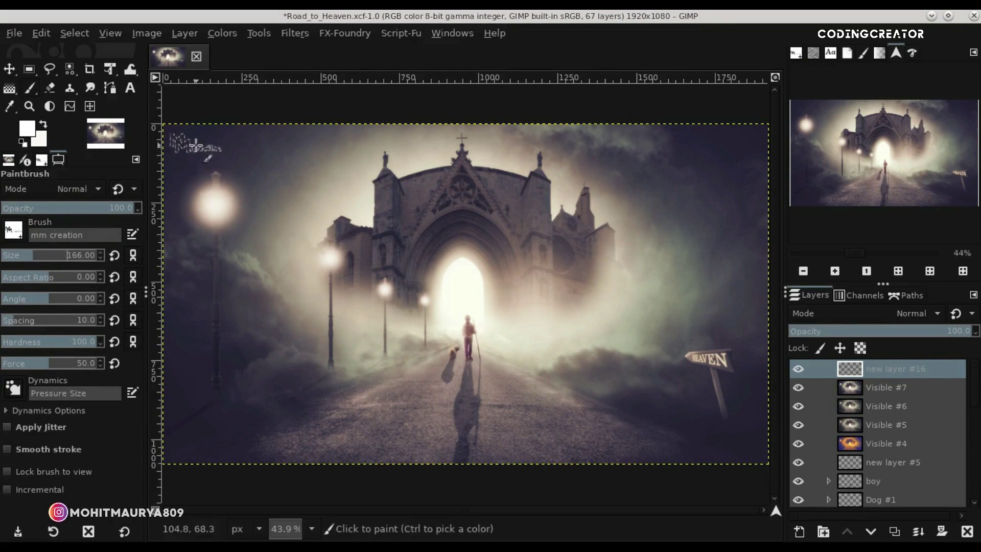
{"action": "right_click", "coordinate": [851, 373]}
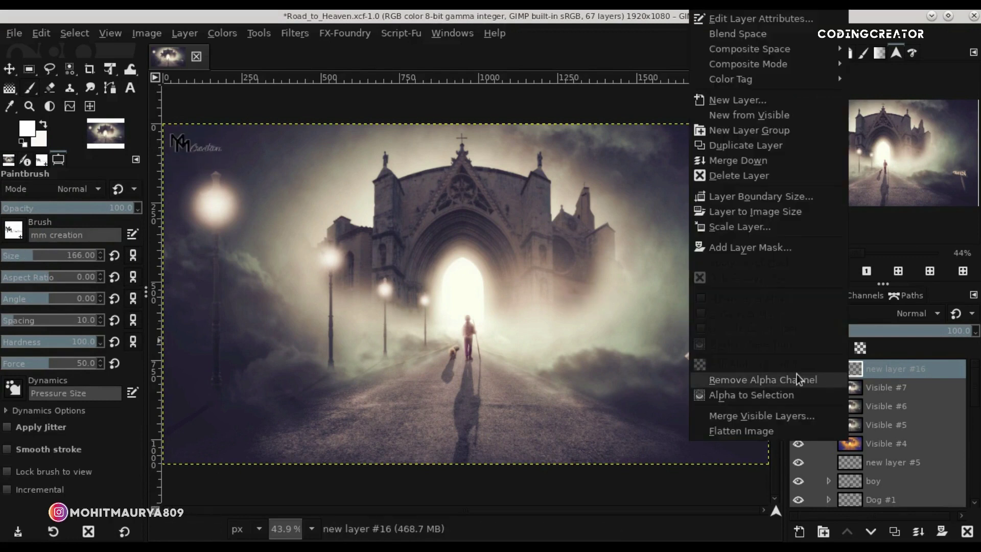
{"action": "left_click", "coordinate": [775, 392]}
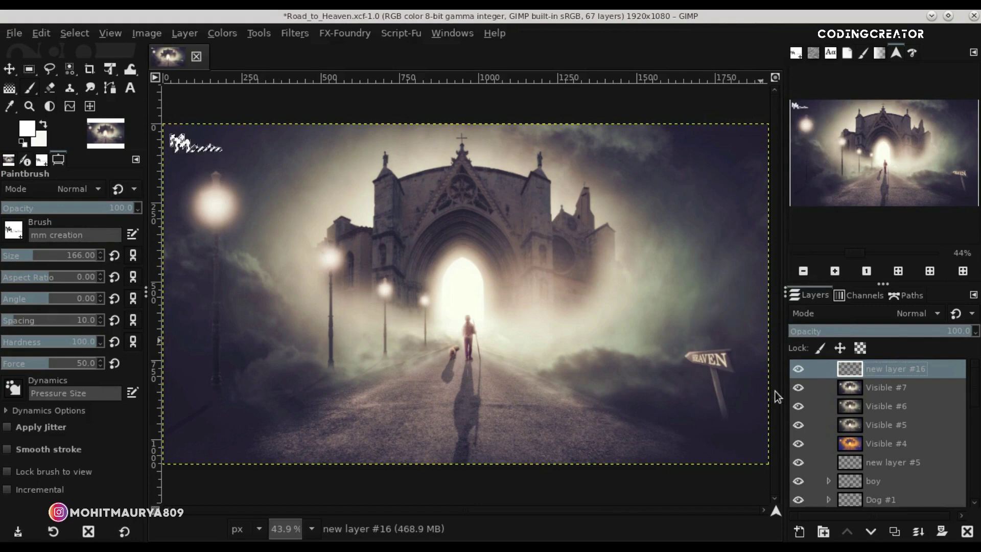
{"action": "key", "text": "m"}
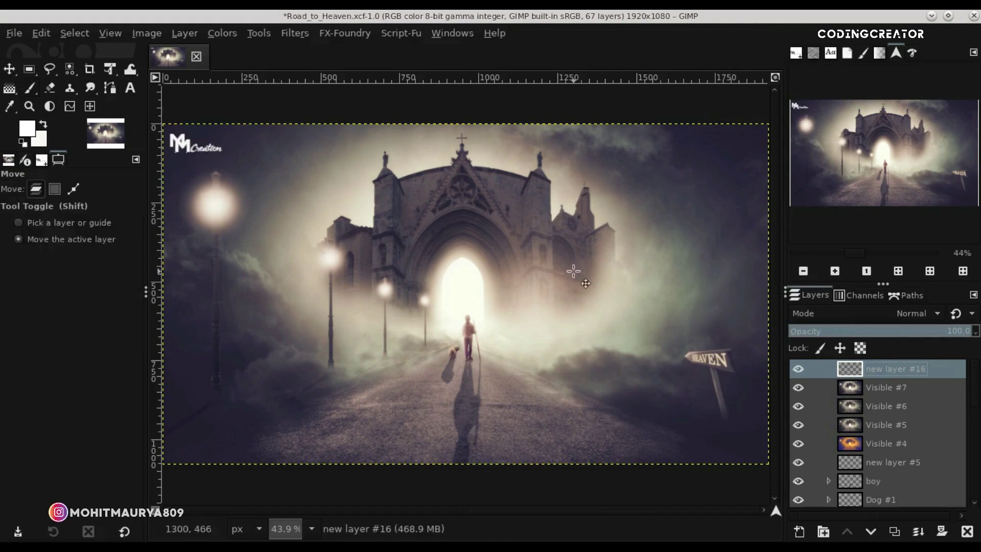
{"action": "scroll", "coordinate": [524, 339], "scroll_direction": "down", "scroll_amount": 1}
{"action": "scroll", "coordinate": [525, 339], "scroll_direction": "down", "scroll_amount": 1}
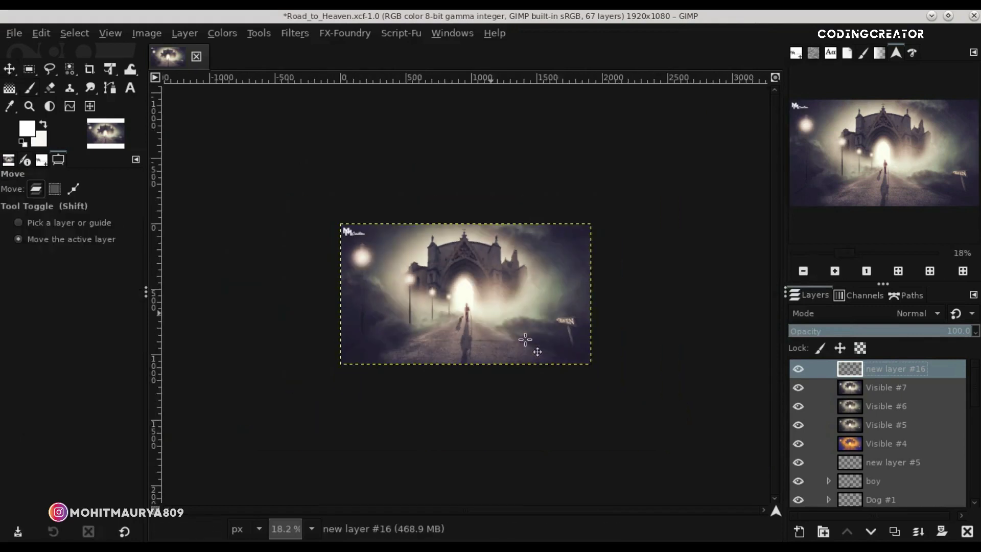
{"action": "scroll", "coordinate": [525, 338], "scroll_direction": "up", "scroll_amount": 1}
{"action": "scroll", "coordinate": [392, 214], "scroll_direction": "up", "scroll_amount": 1}
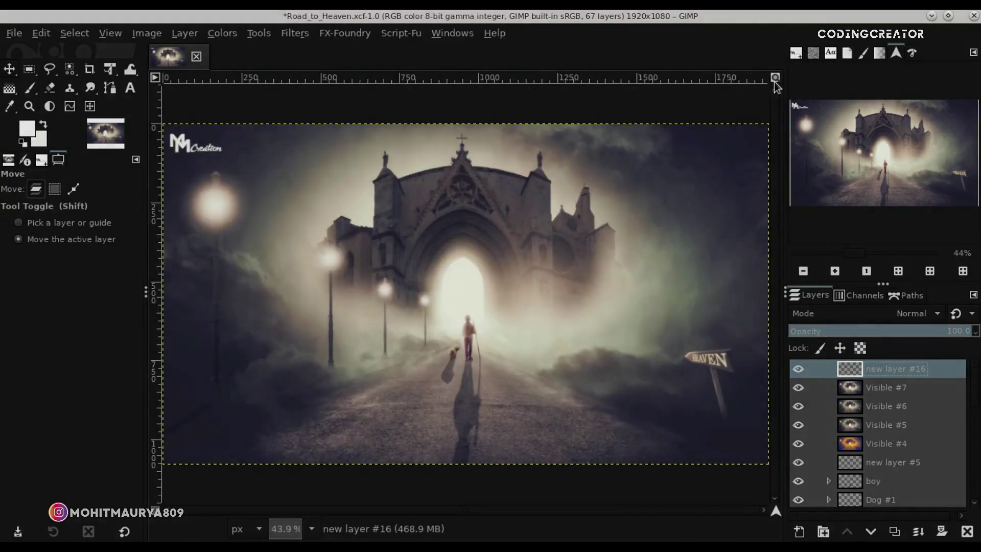